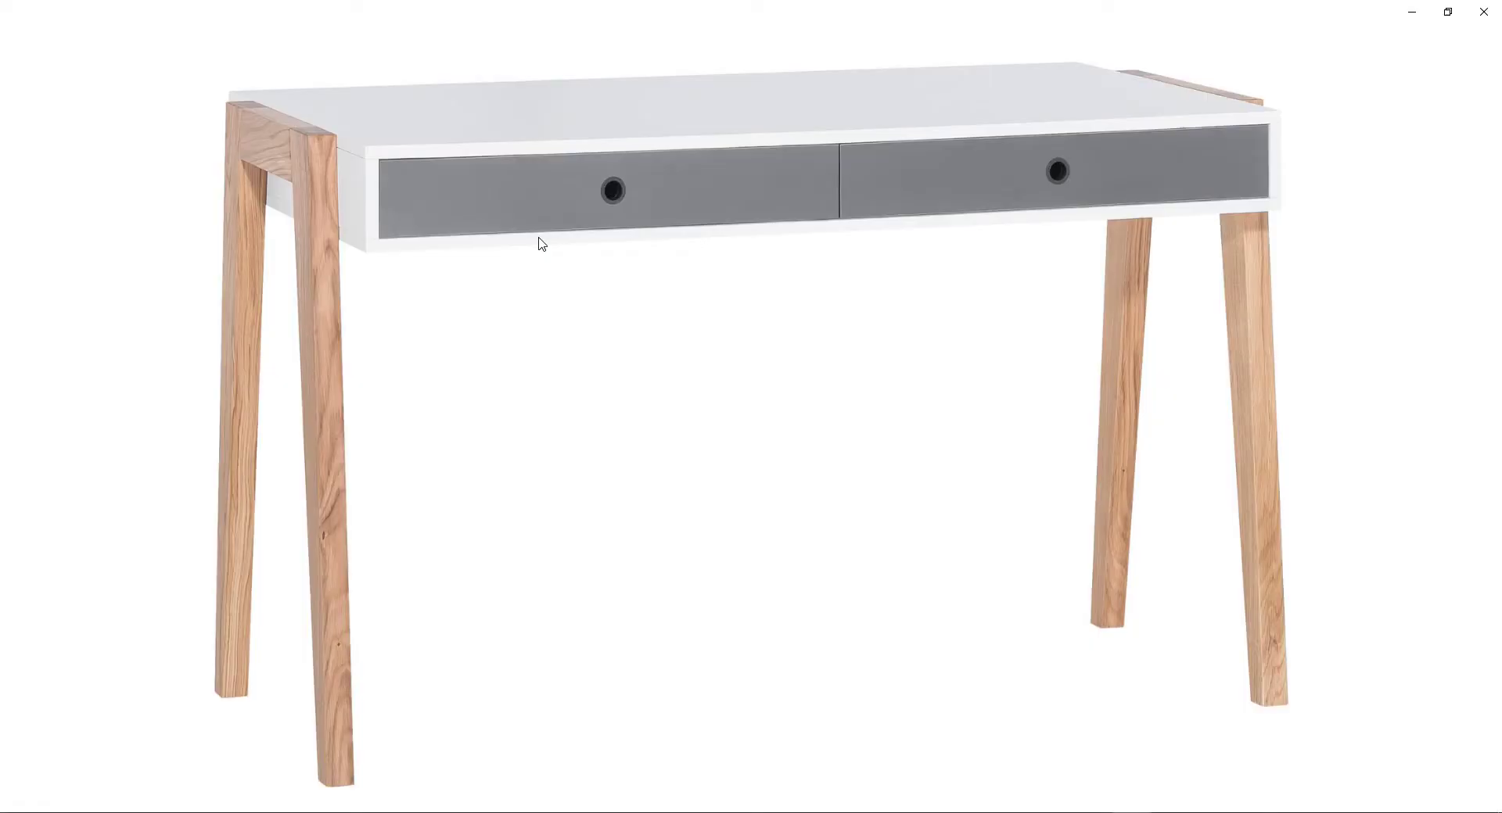
Step: Browse the desk reference photos in Photos, then return to the VOX Concept desk_01.max scene
key("Right")
key("Right")
key("Right")
key("Right")
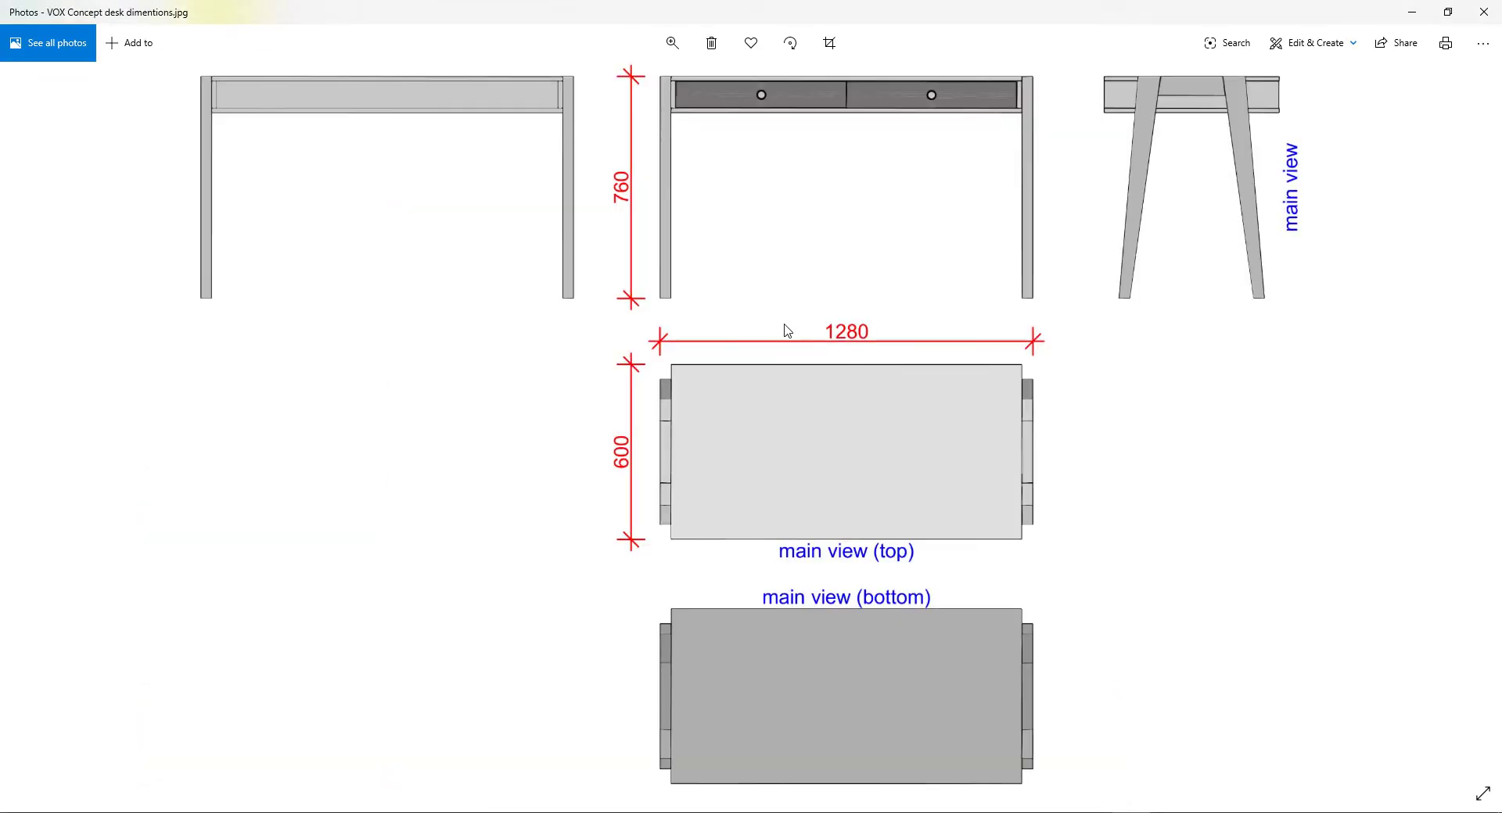
left_click(1488, 11)
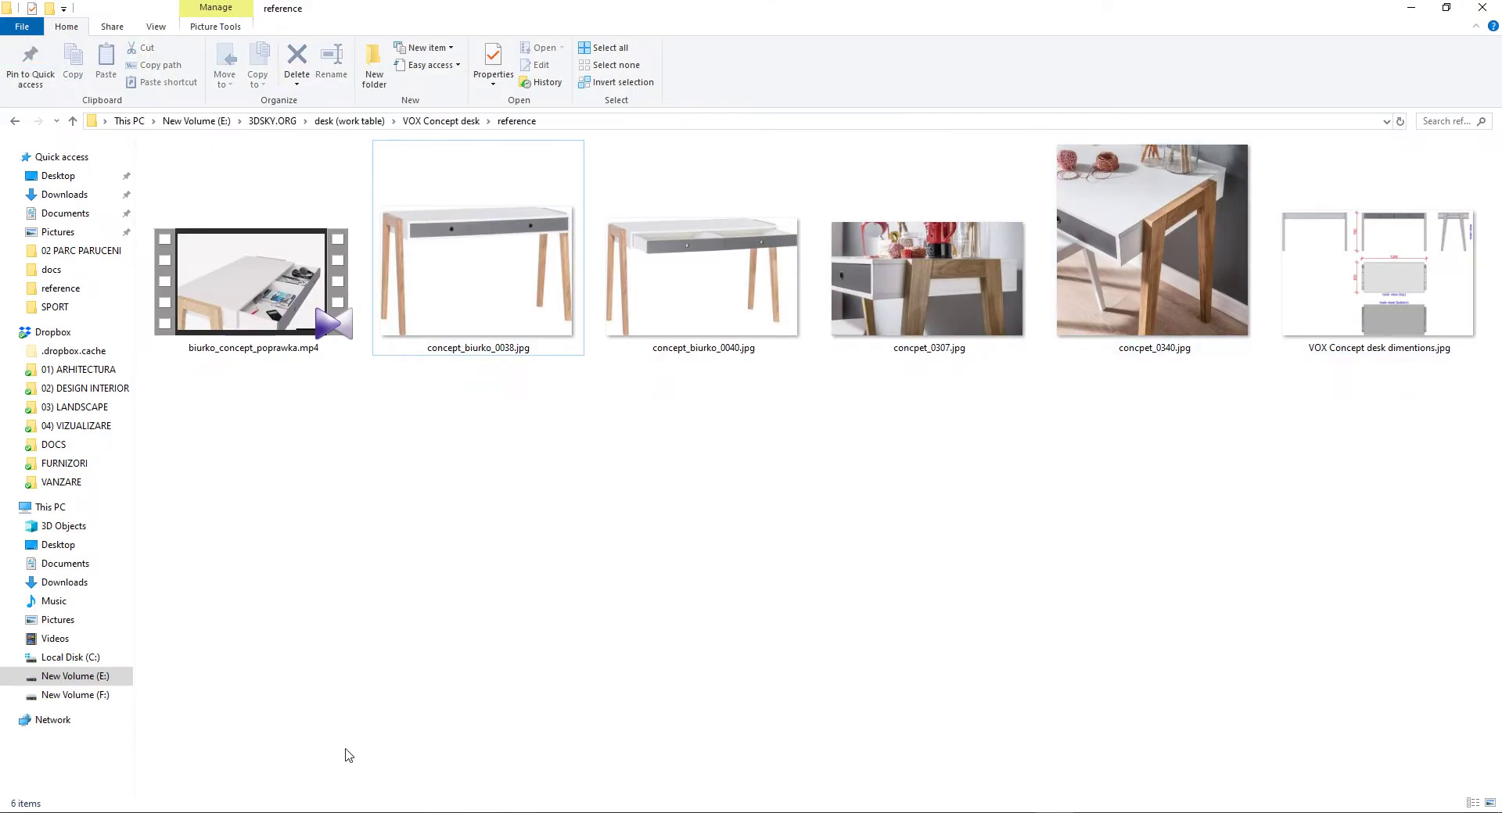
key("alt+Tab")
mouse_move(763, 197)
middle_mouse_down()
mouse_move(830, 215)
mouse_move(806, 271)
middle_mouse_up()
Step: Draw a single-segment plane in the Front view with the reference folder kept in reach
left_click(1243, 274)
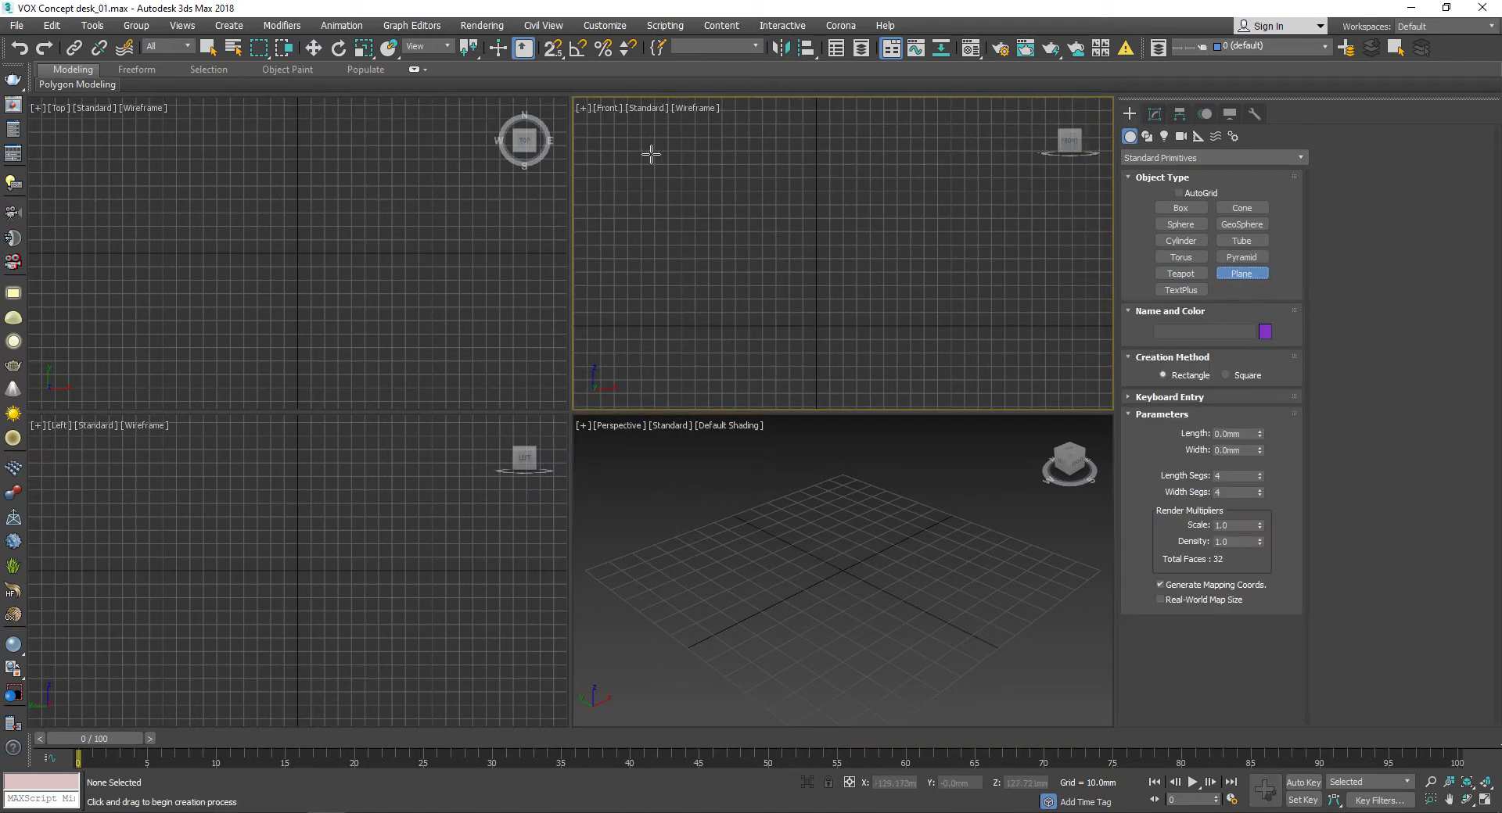
left_click_drag(635, 154, 1069, 364)
right_click(1260, 492)
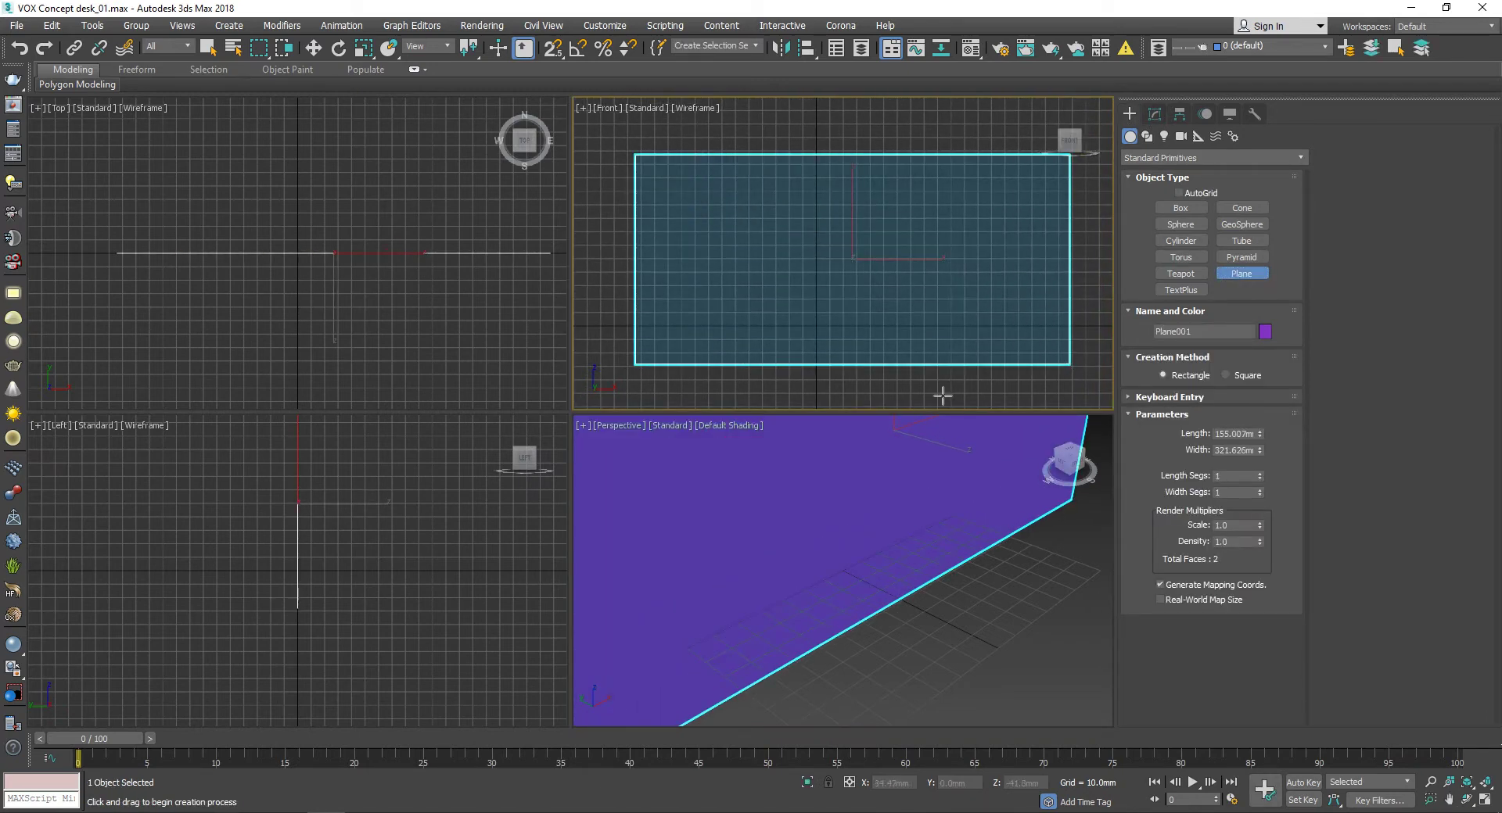
scroll(945, 392, "down", 5)
scroll(888, 435, "down", 3)
scroll(989, 553, "up", 3)
scroll(1047, 491, "down", 5)
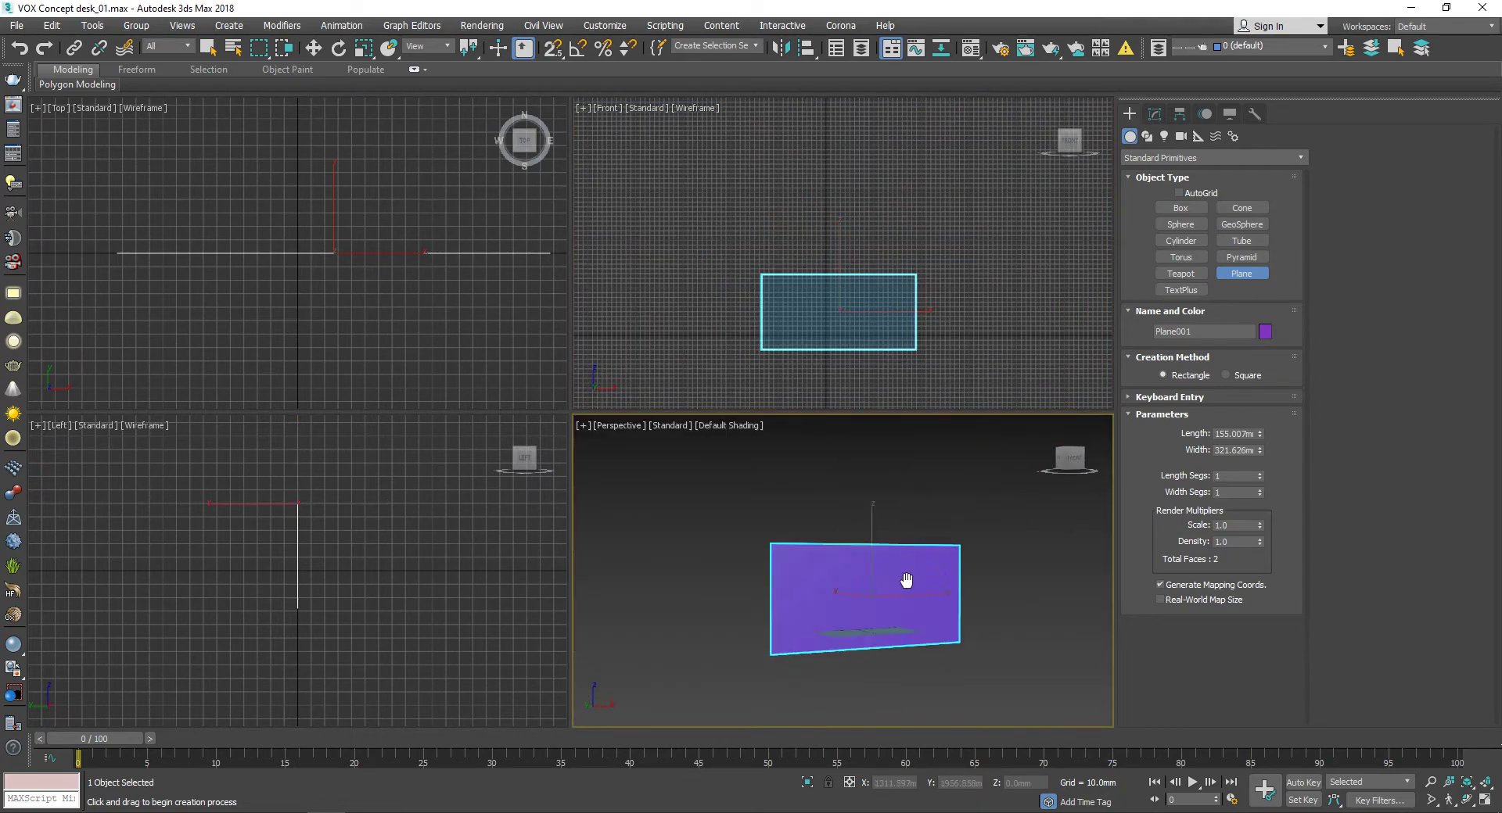
key("alt+Tab")
left_click_drag(1082, 3, 794, 137)
scroll(860, 391, "down", 5)
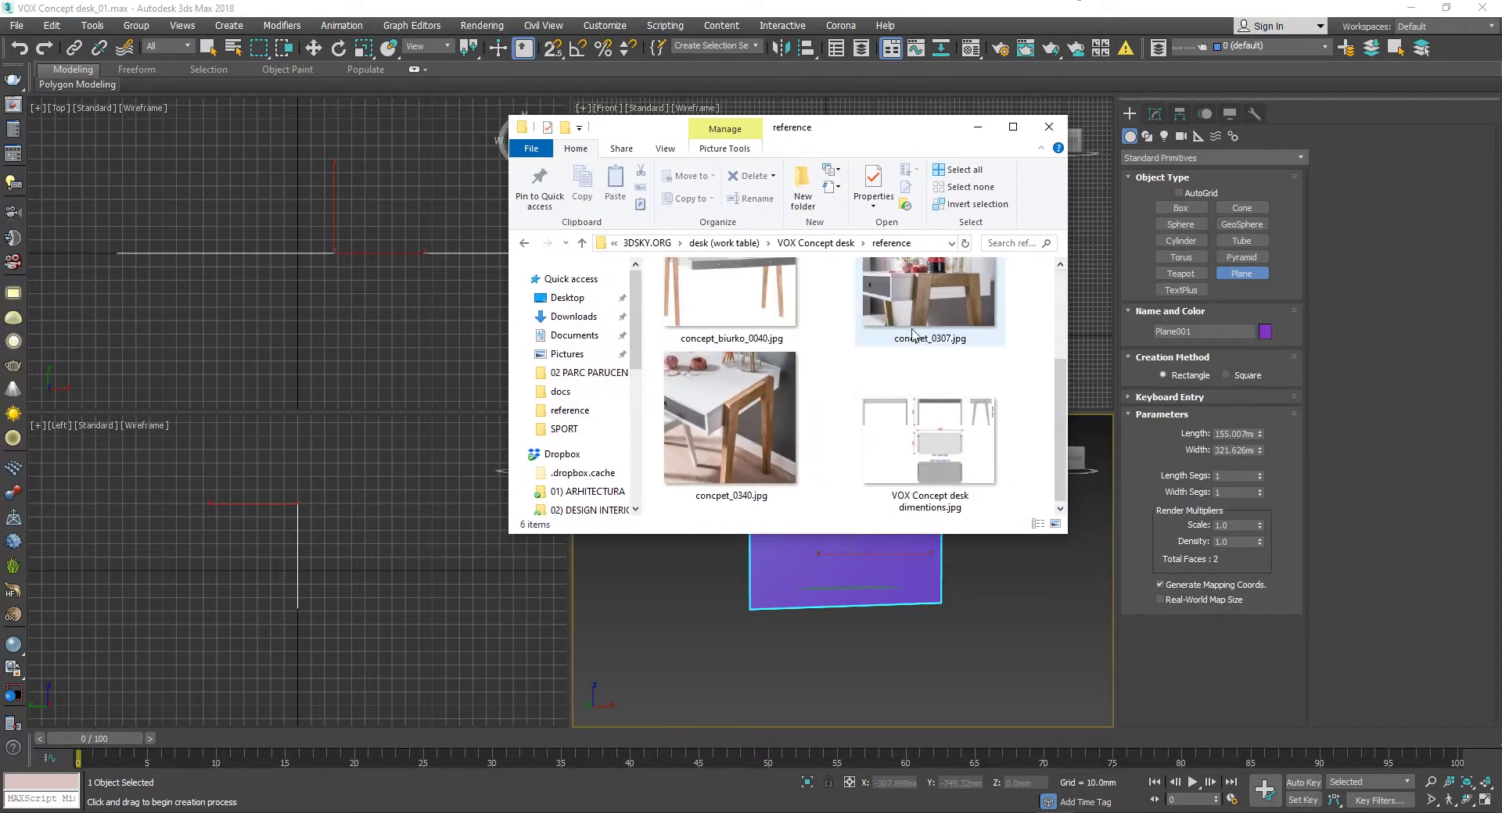
left_click(902, 546)
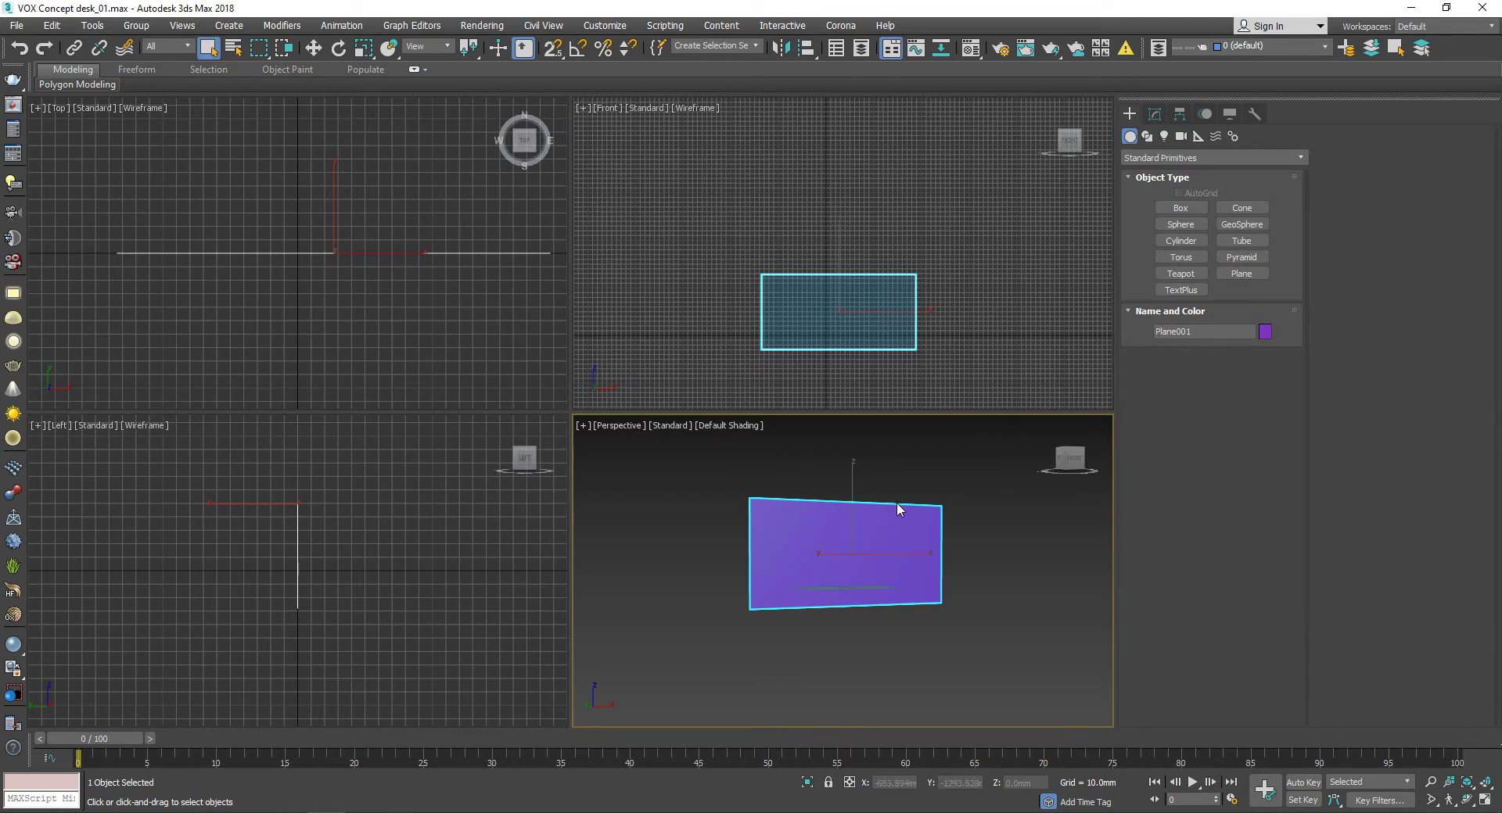
Step: Set the plane's width to 4472 mm and its length to 2933 mm
left_click(1154, 114)
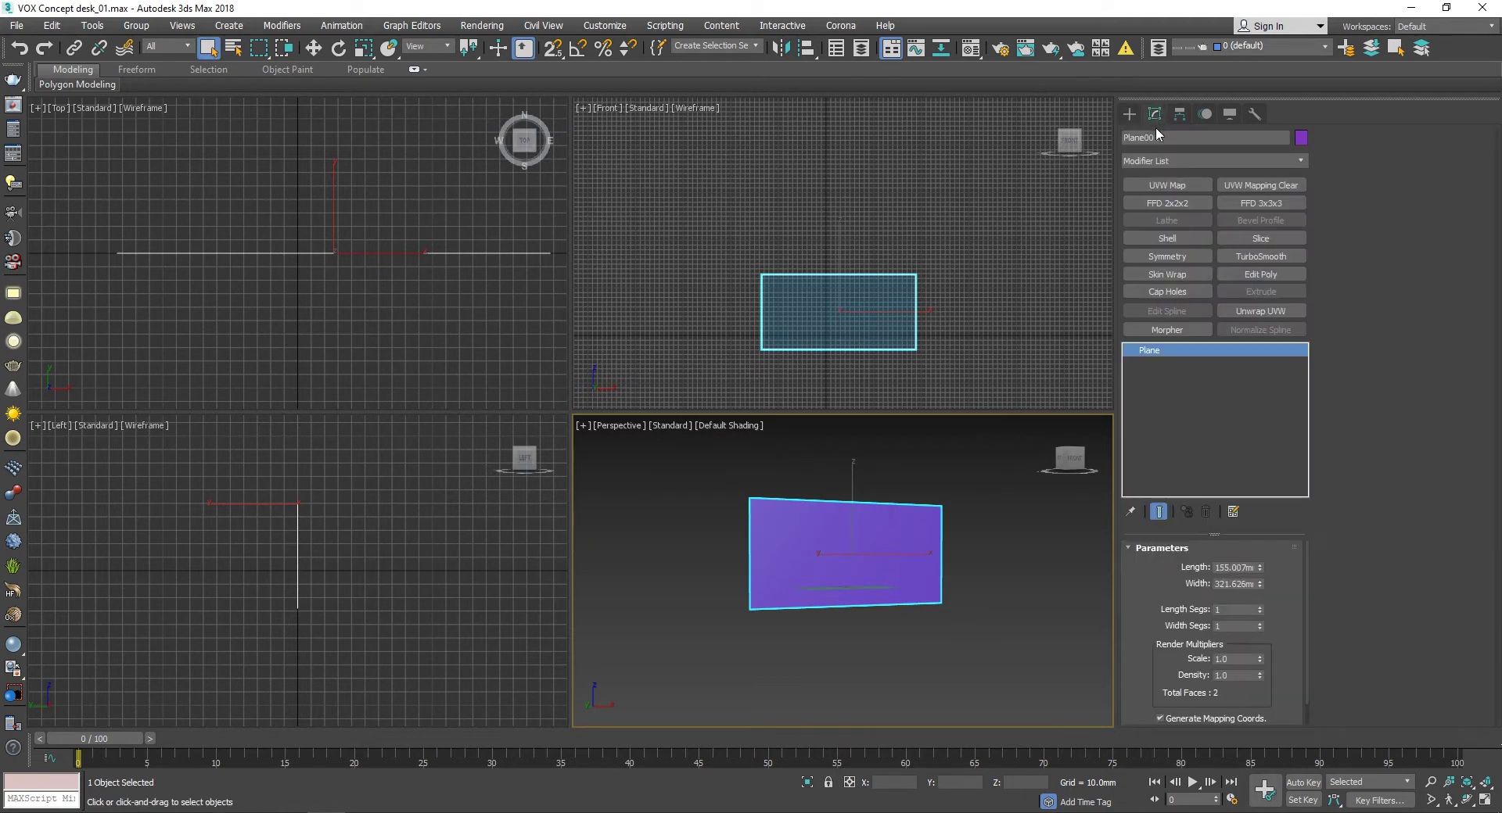
type("2")
double_click(1231, 568)
type("73")
key("Return")
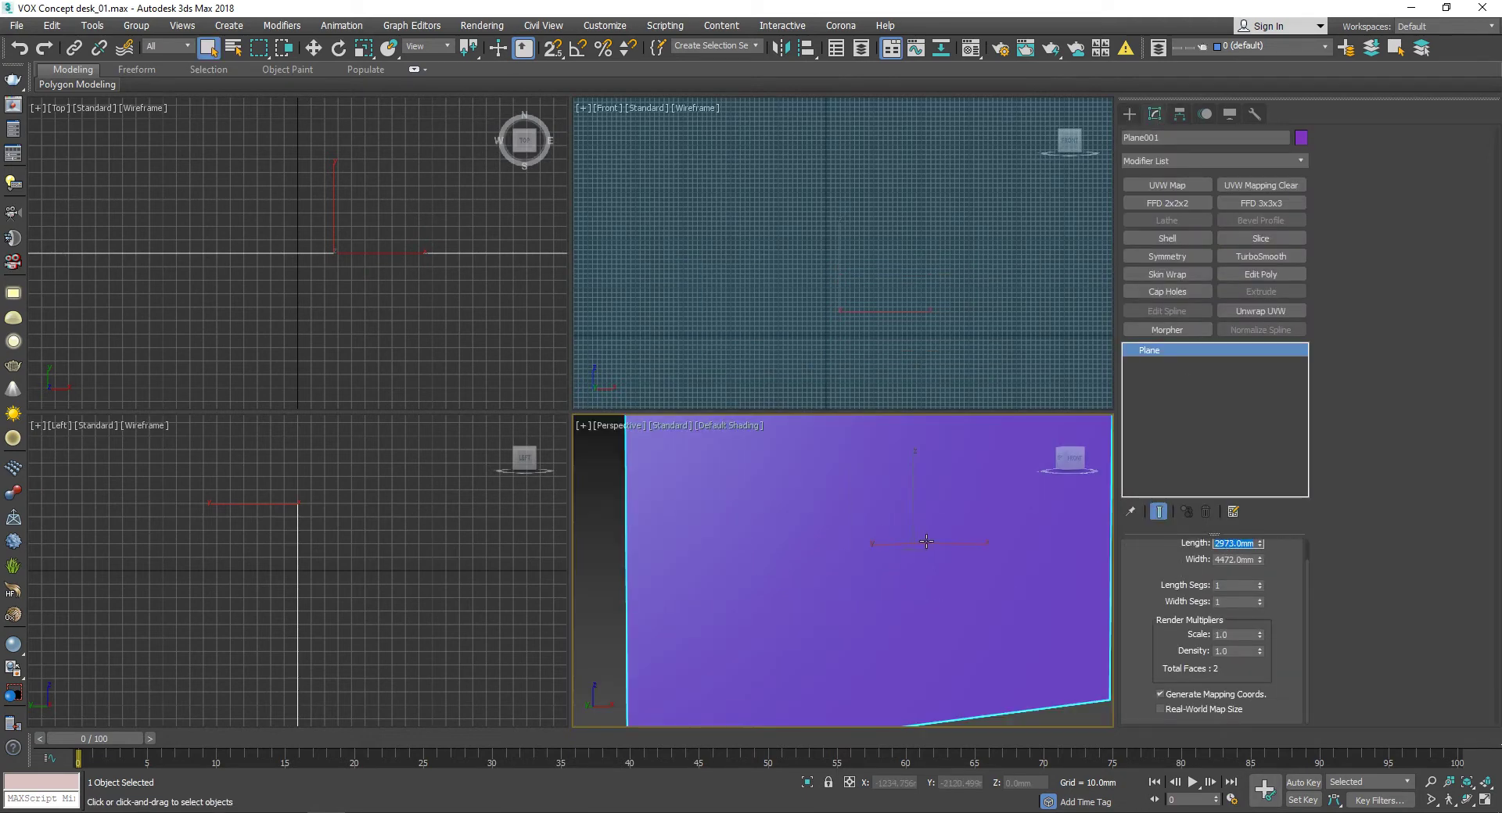
key("z")
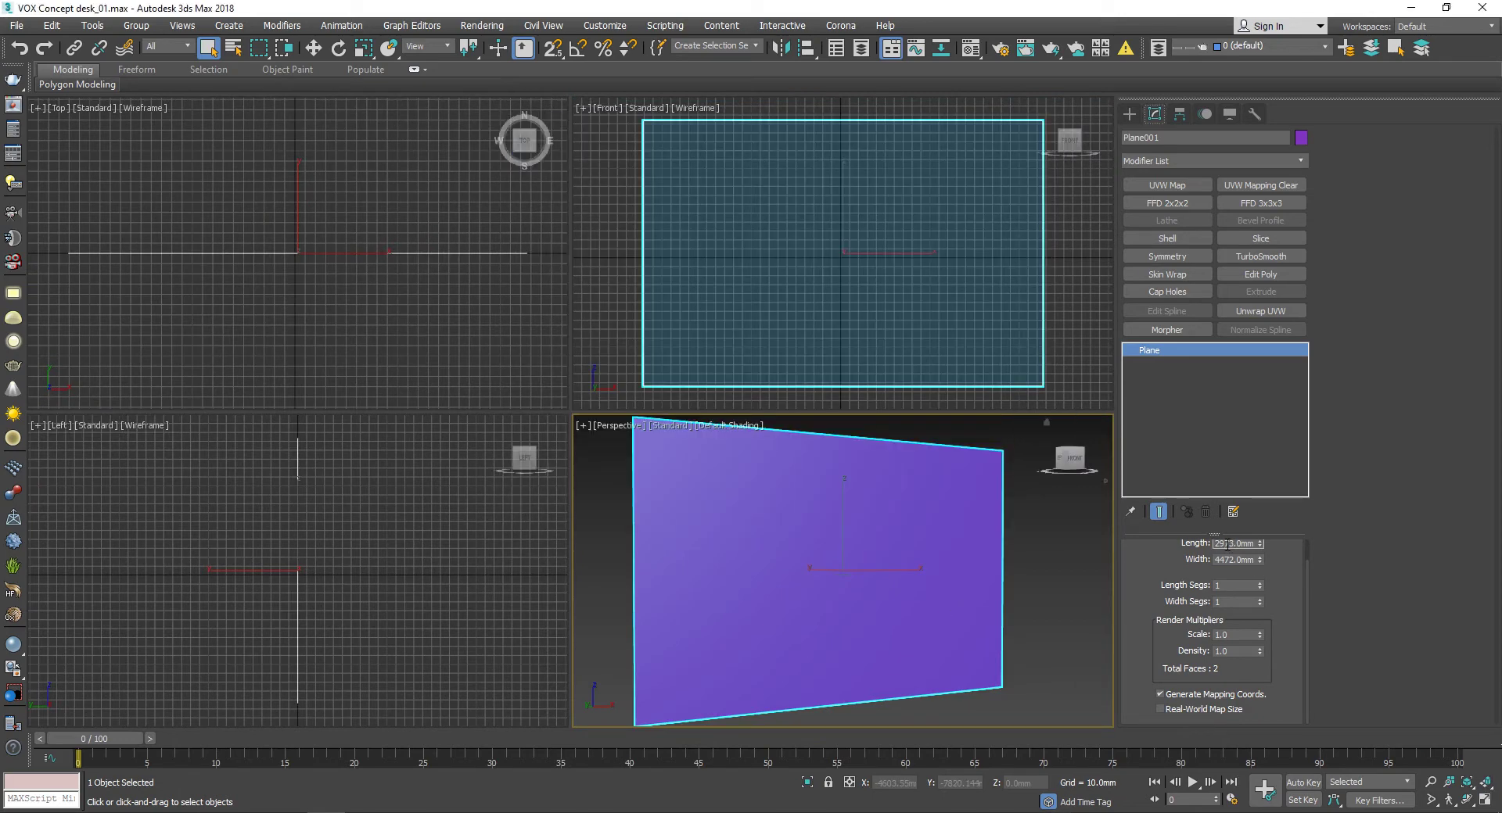
type("2933")
left_click(1235, 560)
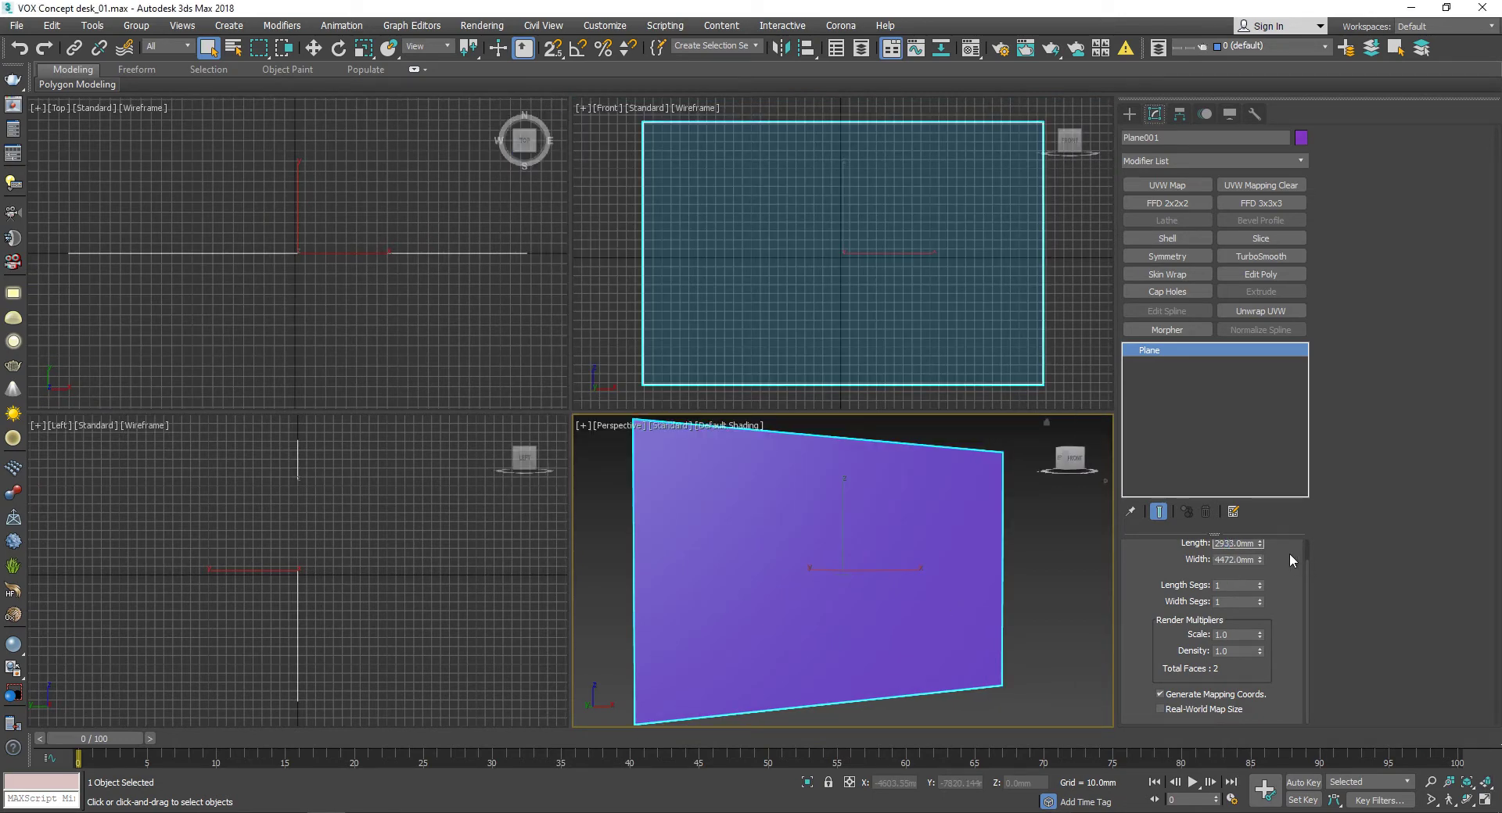
scroll(1291, 561, "up", 1)
scroll(828, 589, "down", 2)
scroll(828, 590, "down", 2)
scroll(829, 590, "down", 1)
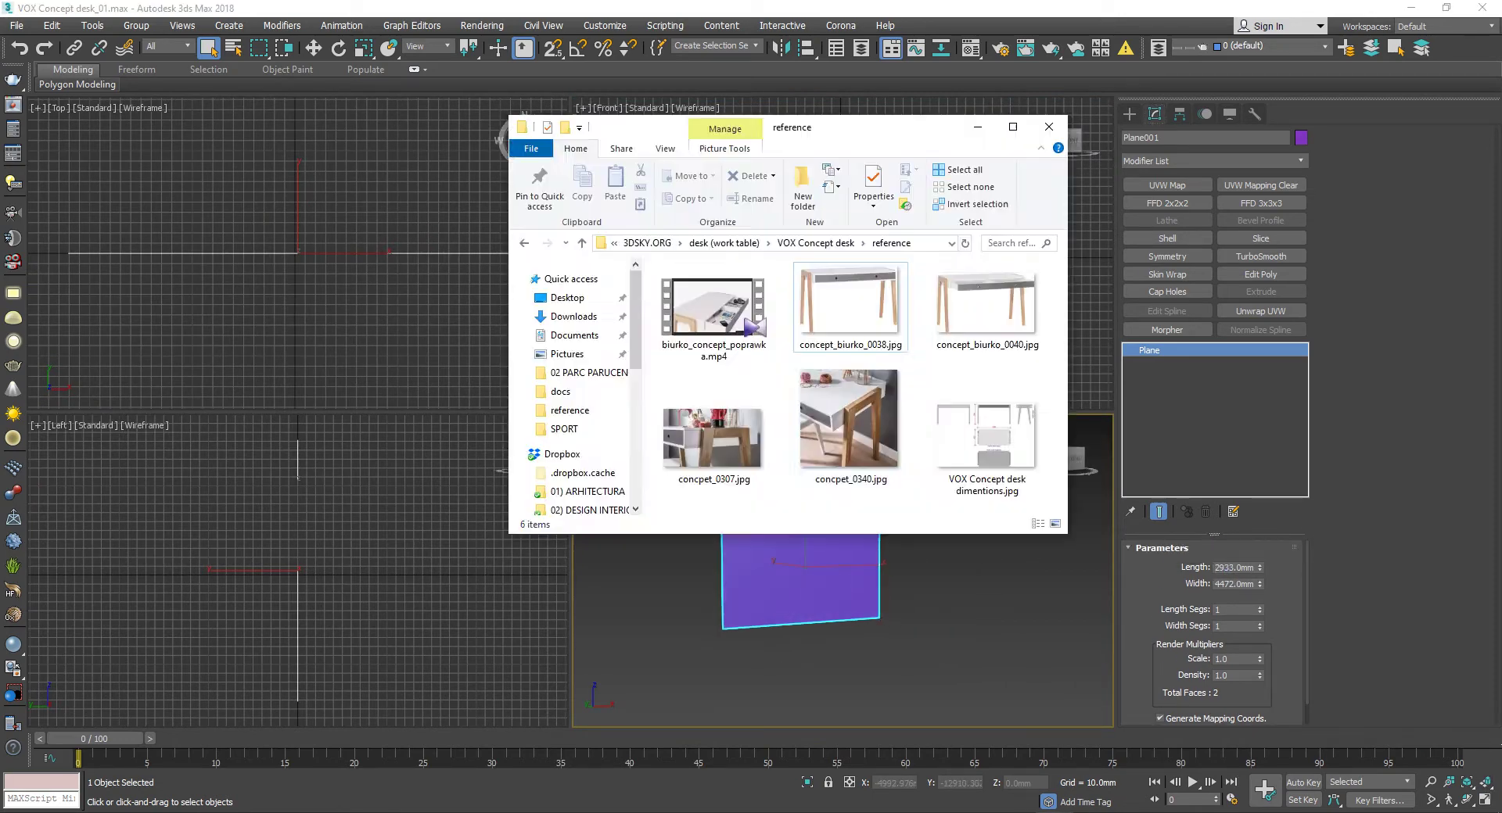
Step: Apply the desk dimensions drawing to the plane and maximize the shaded Front view
left_click_drag(985, 438, 798, 583)
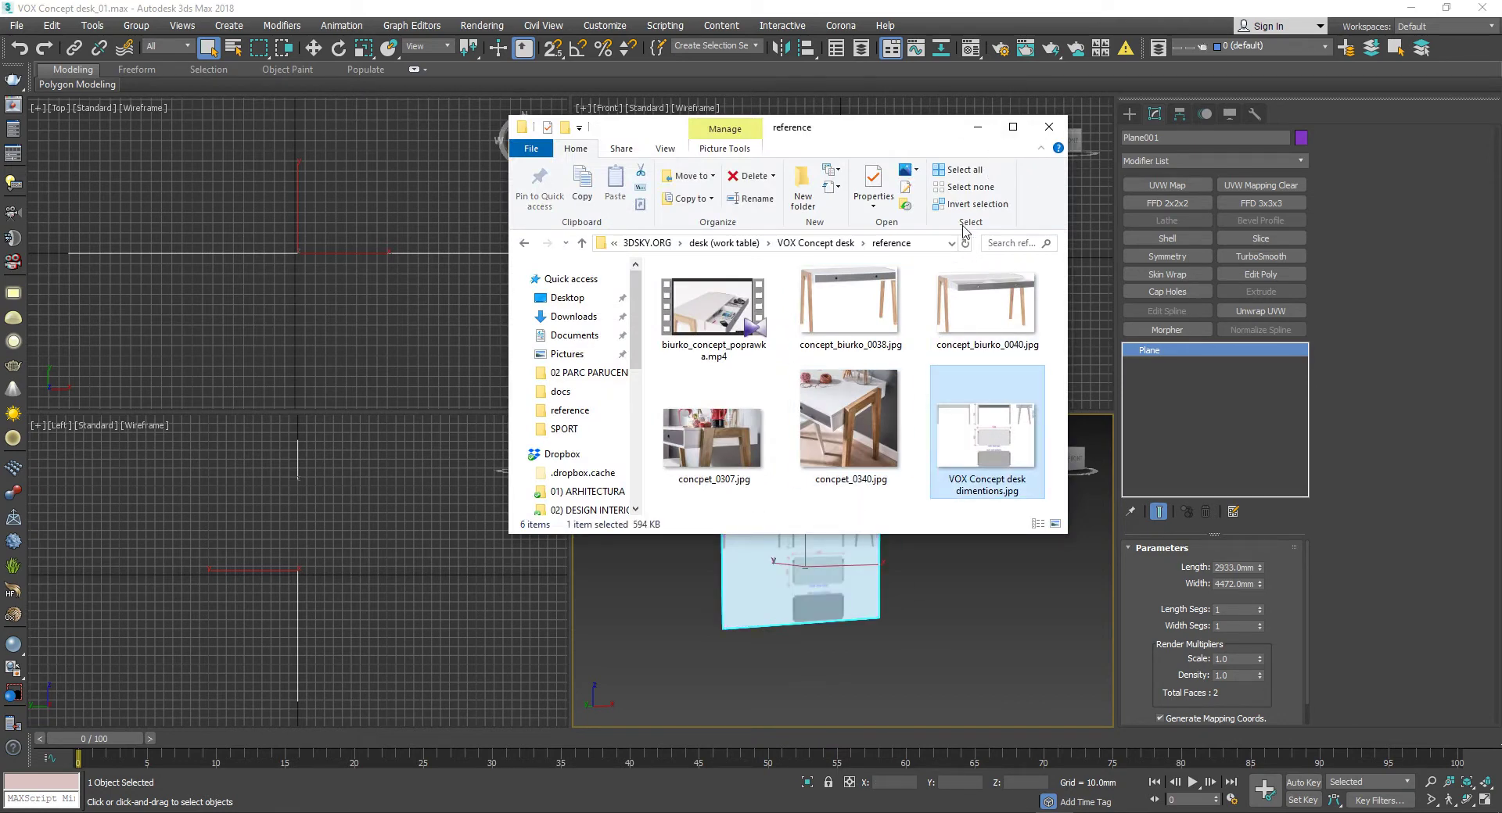
left_click(831, 342)
key("F3")
scroll(852, 312, "up", 3)
scroll(855, 298, "up", 2)
mouse_move(855, 298)
middle_mouse_down()
mouse_move(905, 286)
mouse_move(983, 228)
mouse_move(932, 301)
mouse_move(851, 265)
middle_mouse_up()
scroll(1017, 188, "down", 2)
key("alt+w")
scroll(790, 352, "up", 3)
scroll(751, 281, "down", 3)
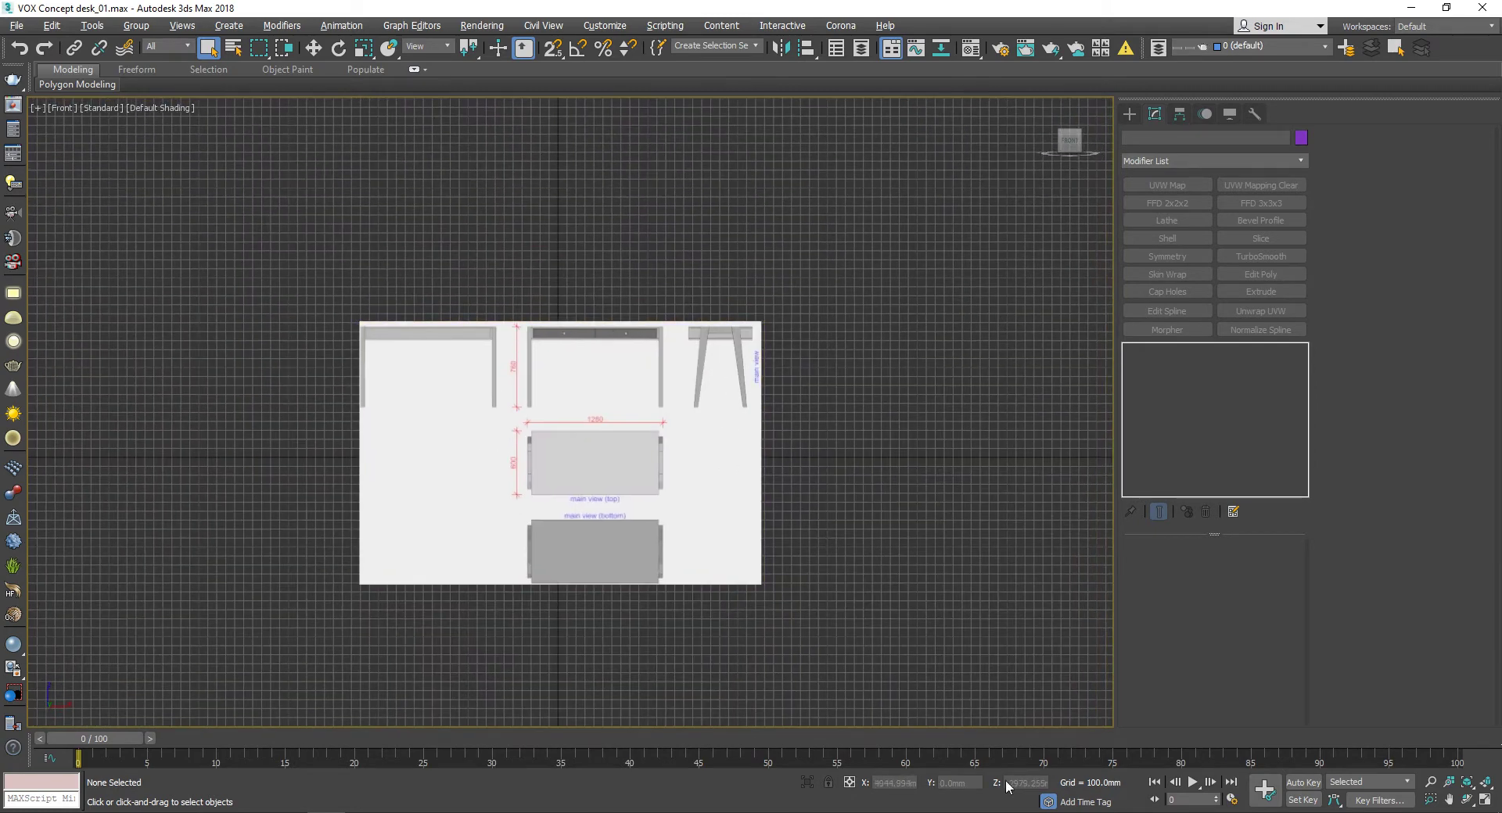
Step: Draw a new plane above the dimensions sheet in the Front view
left_click(1056, 812)
left_click(1056, 812)
left_click(1128, 114)
left_click(1242, 273)
scroll(704, 251, "down", 2)
middle_click_drag(704, 251, 704, 349)
left_click_drag(584, 250, 733, 369)
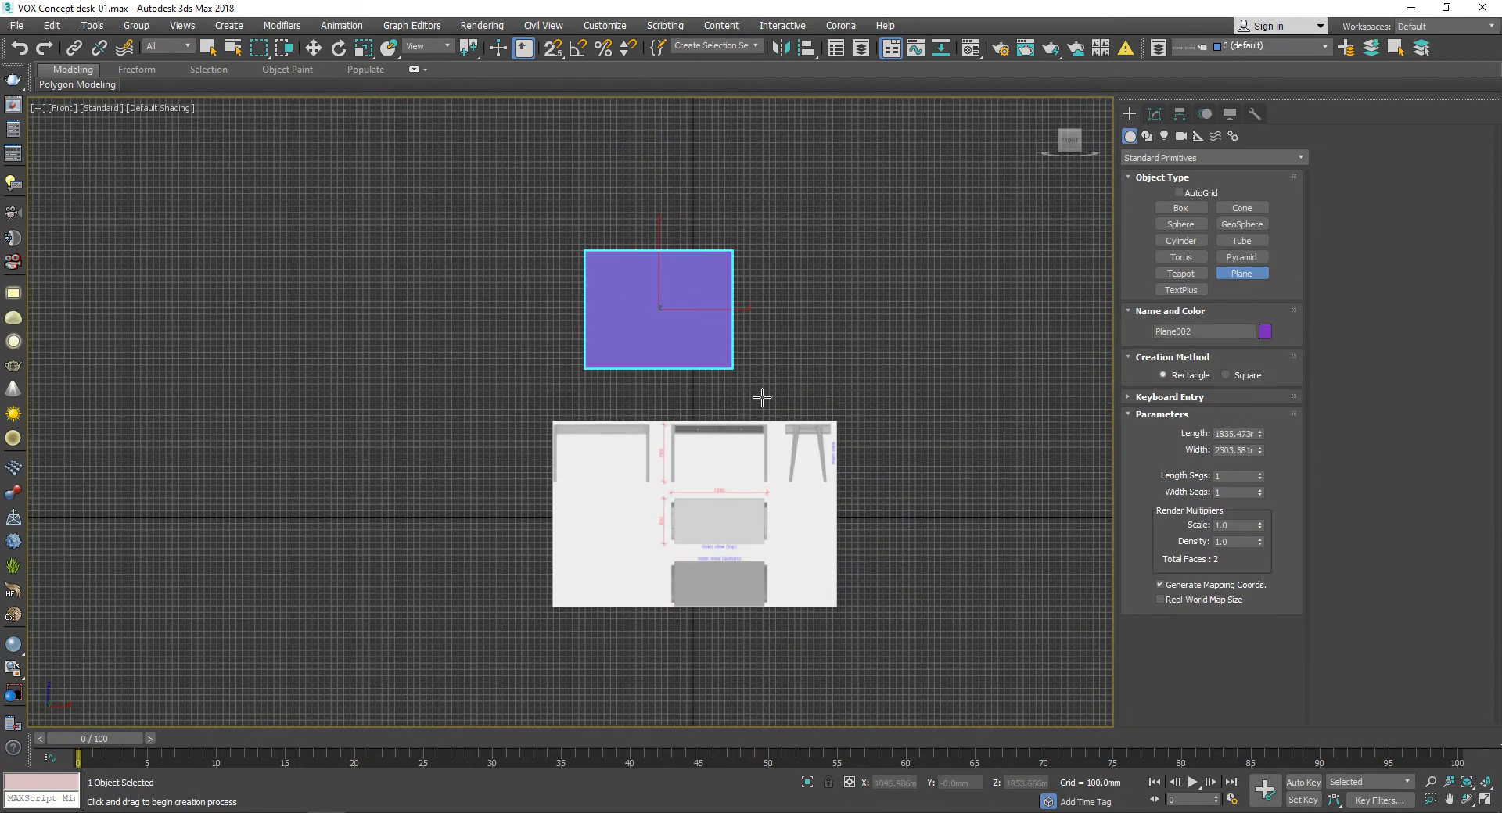
Step: Size the new plane 1598 × 1080 mm and apply the concept_biurko_0038.jpg photo
left_click(1056, 812)
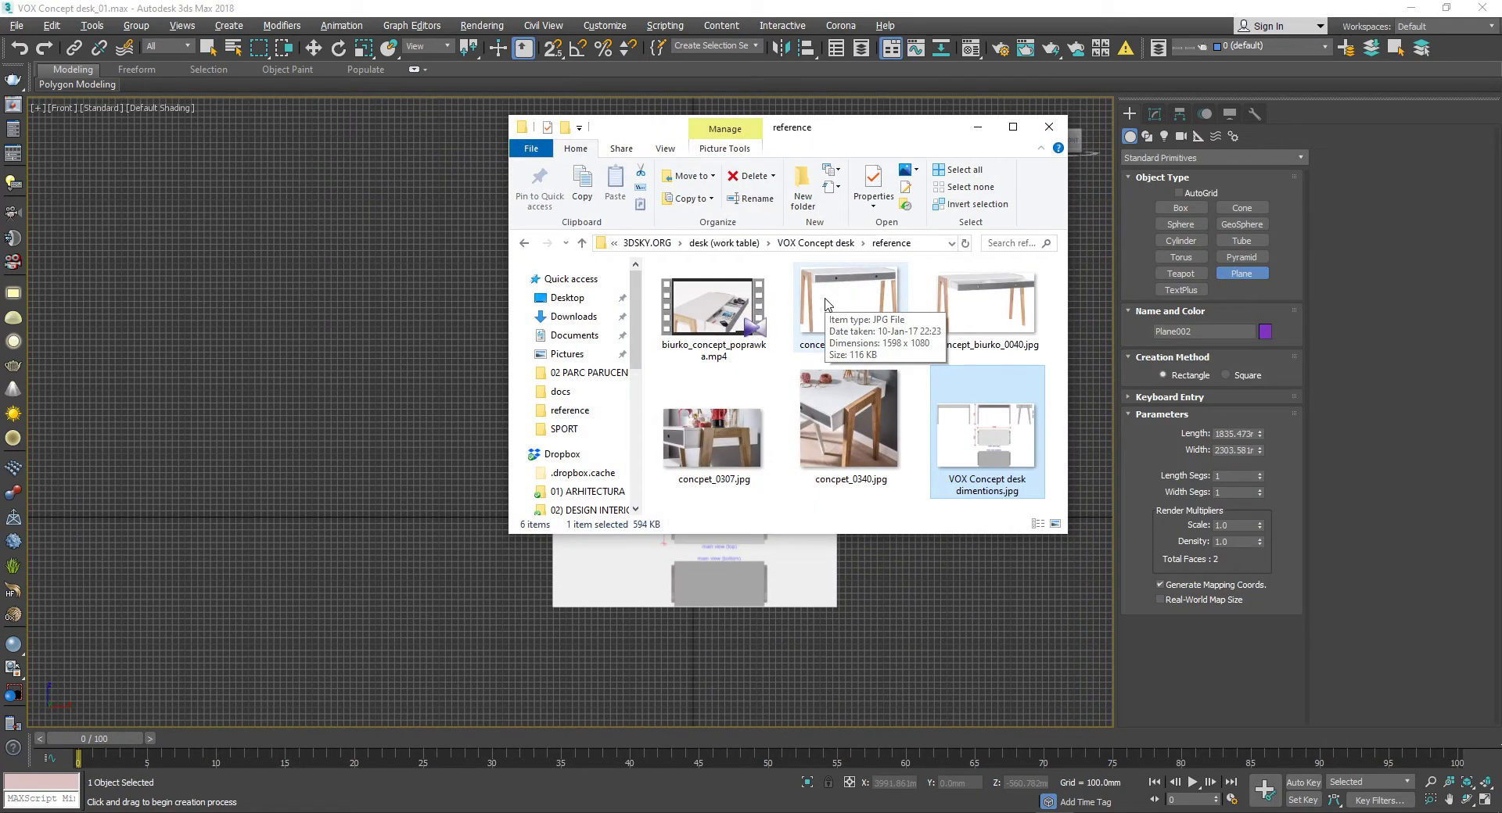
key("alt+Tab")
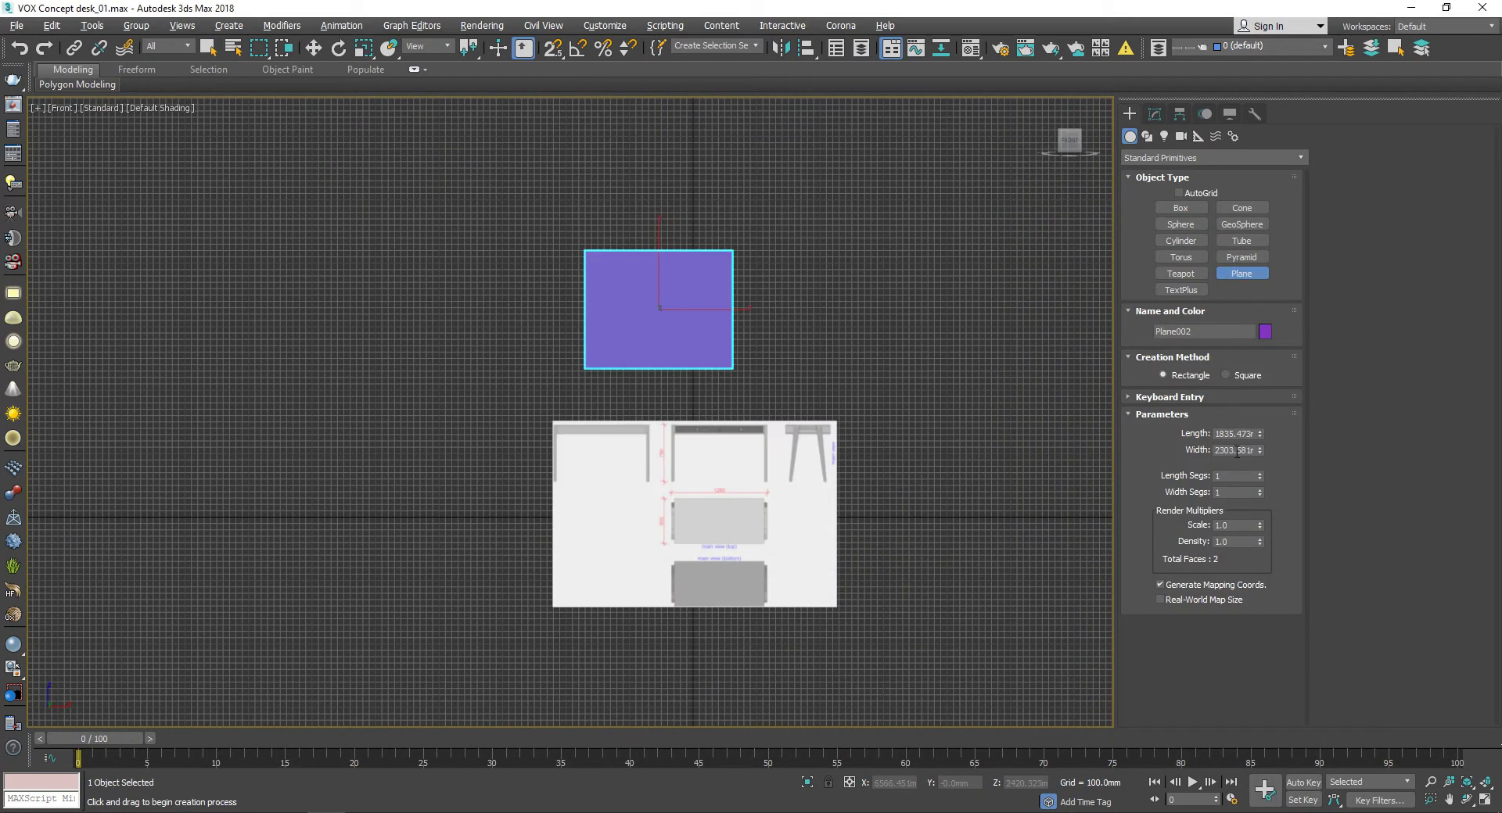
key("Return")
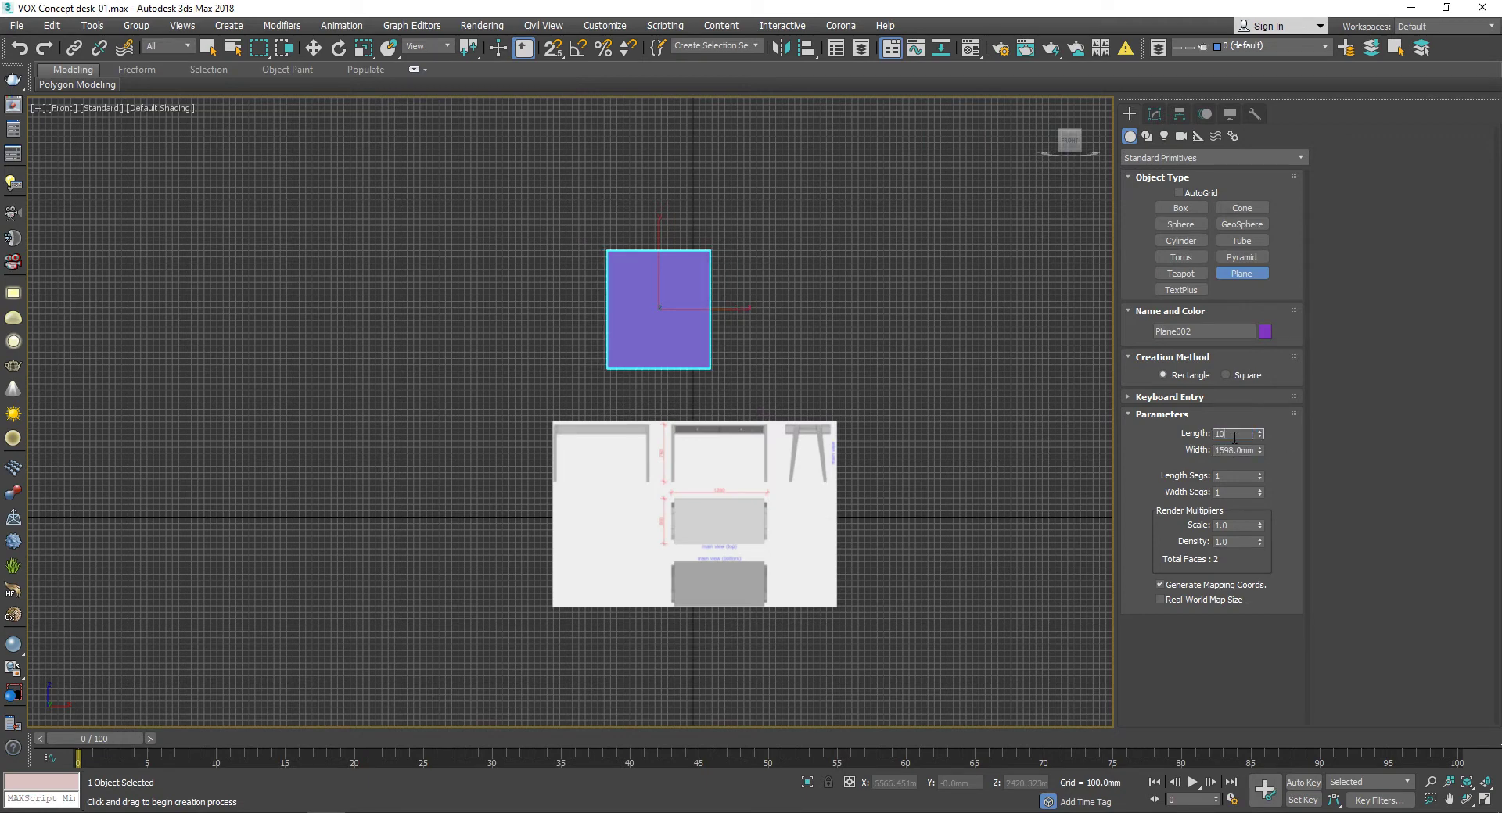
type("80")
key("Return")
key("alt+Tab")
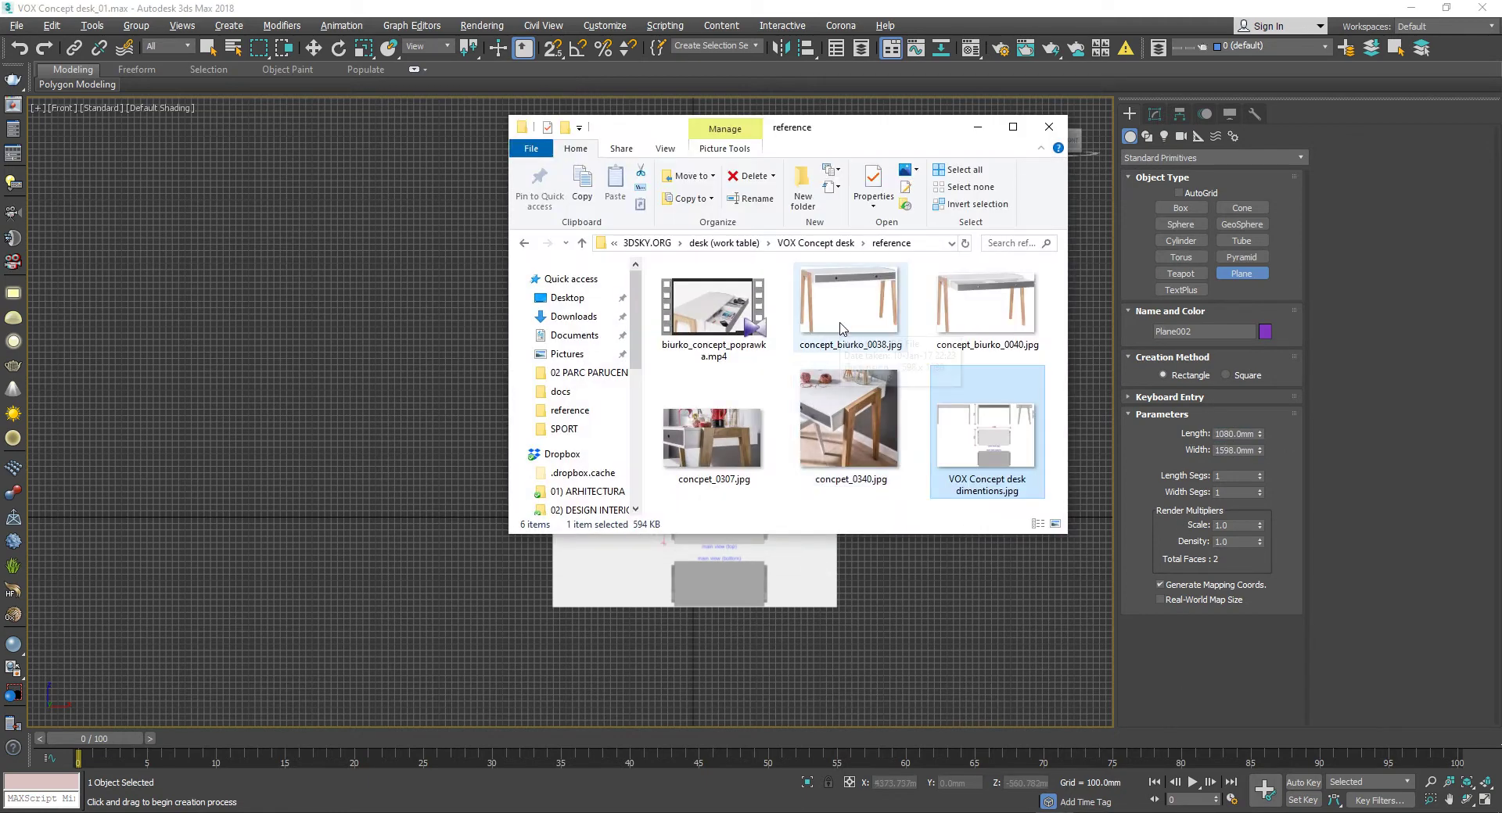
left_click_drag(856, 125, 1180, 153)
mouse_move(1309, 333)
left_mouse_down()
mouse_move(635, 328)
mouse_move(770, 313)
left_mouse_up()
Step: Confirm the plane copy and set the copy's width to 1758 mm
key("w")
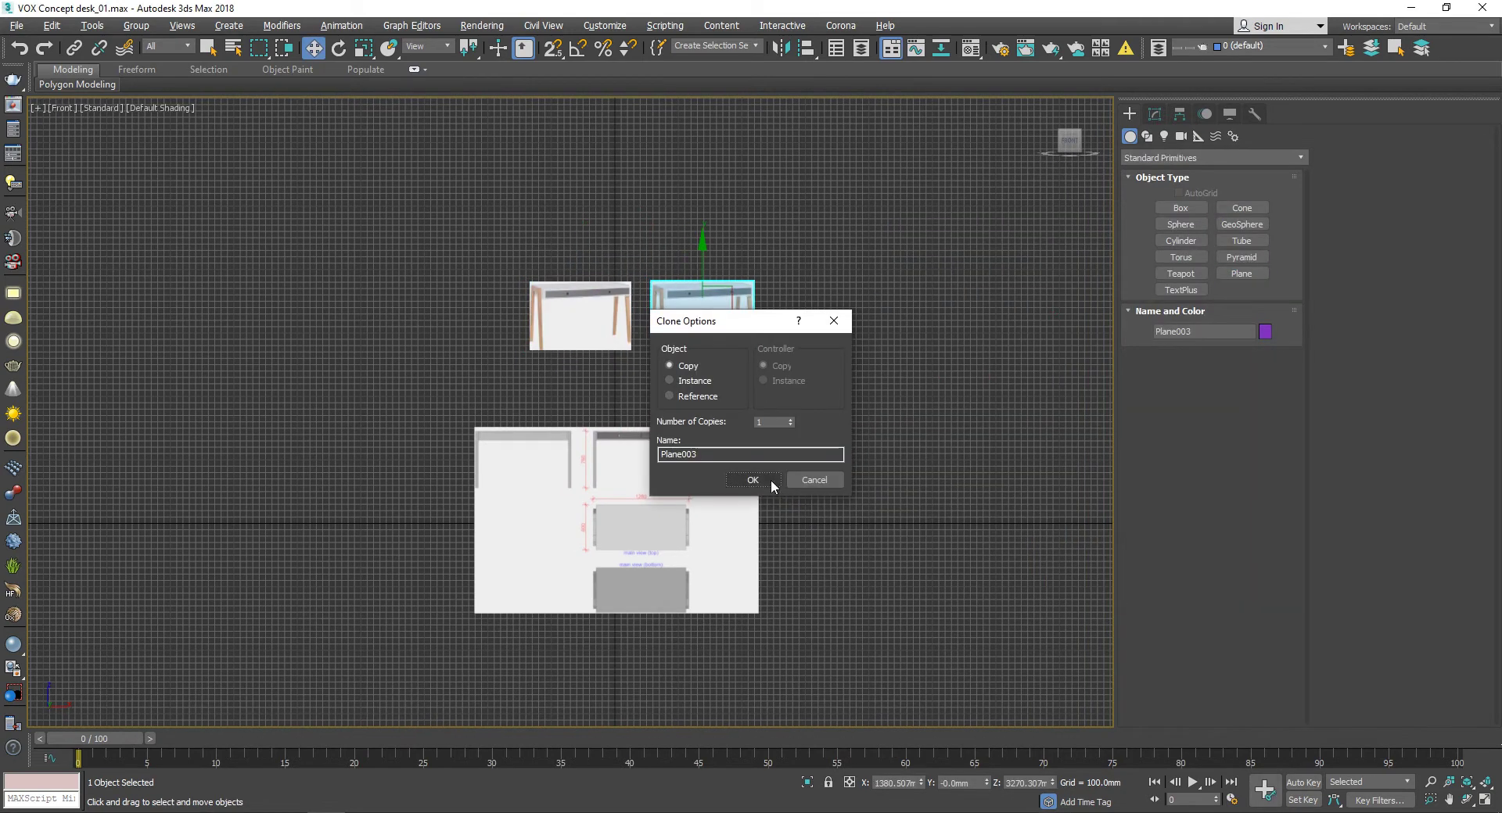
left_click(754, 483)
key("alt+Tab")
mouse_move(1307, 341)
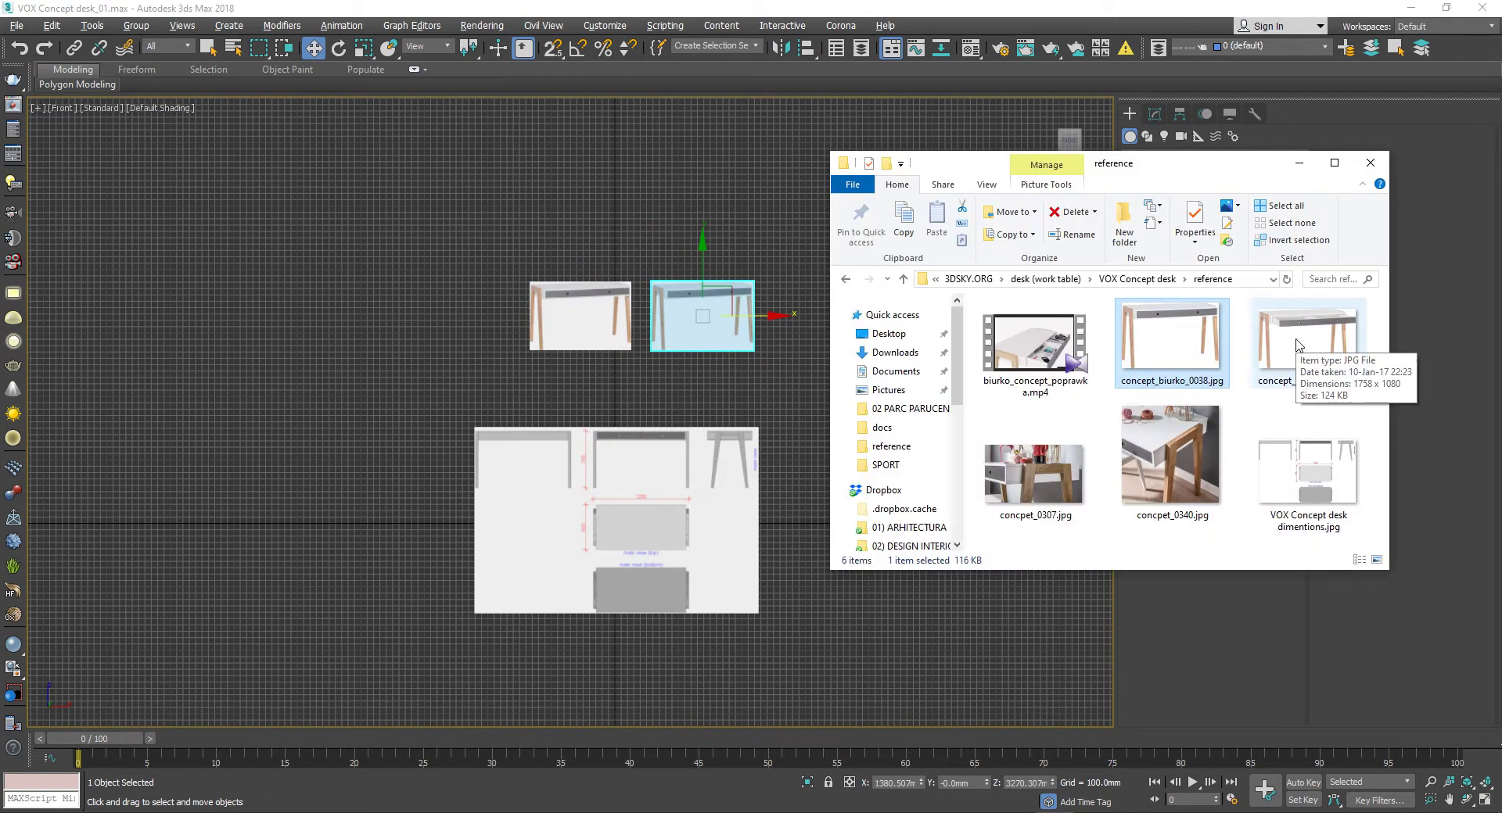
left_click(1155, 114)
type("1758")
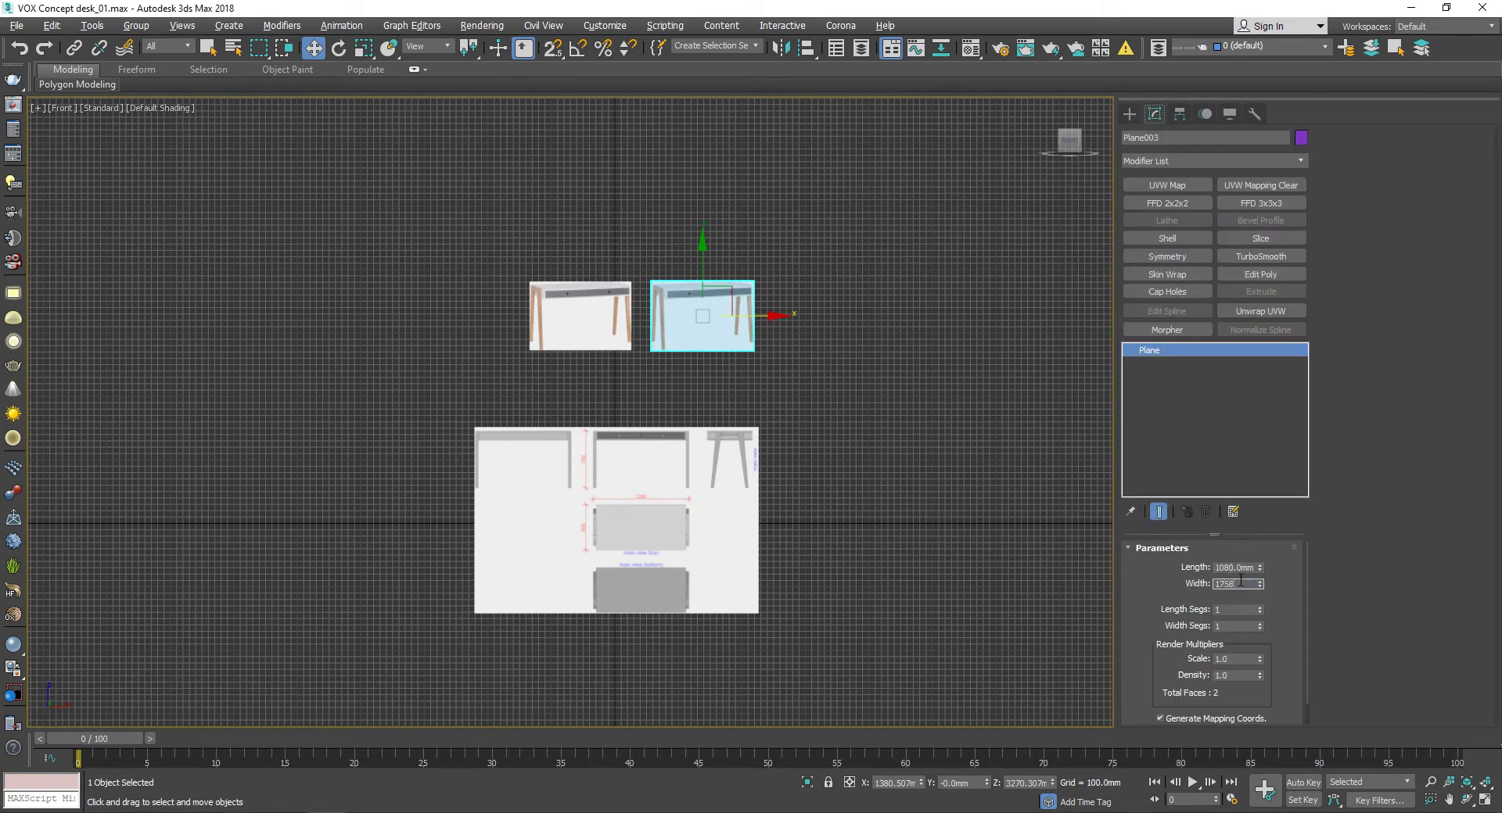
key("Return")
key("alt+Tab")
Step: Clone the photo plane again to its right as Plane004
middle_click_drag(767, 322, 616, 322)
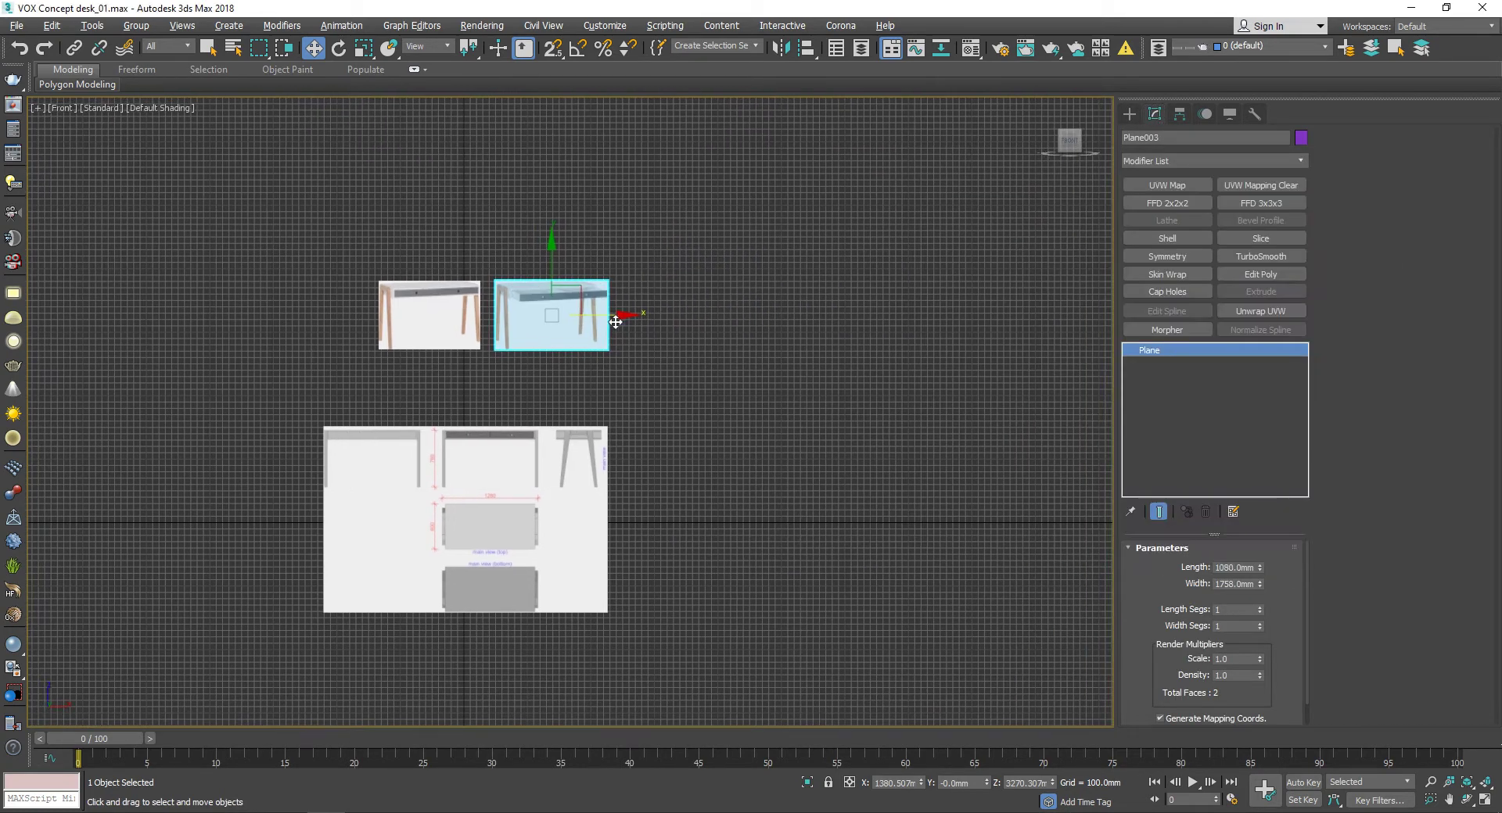
scroll(615, 321, "down", 3)
left_click_drag(615, 321, 688, 321, "shift")
key("Return")
key("alt+Tab")
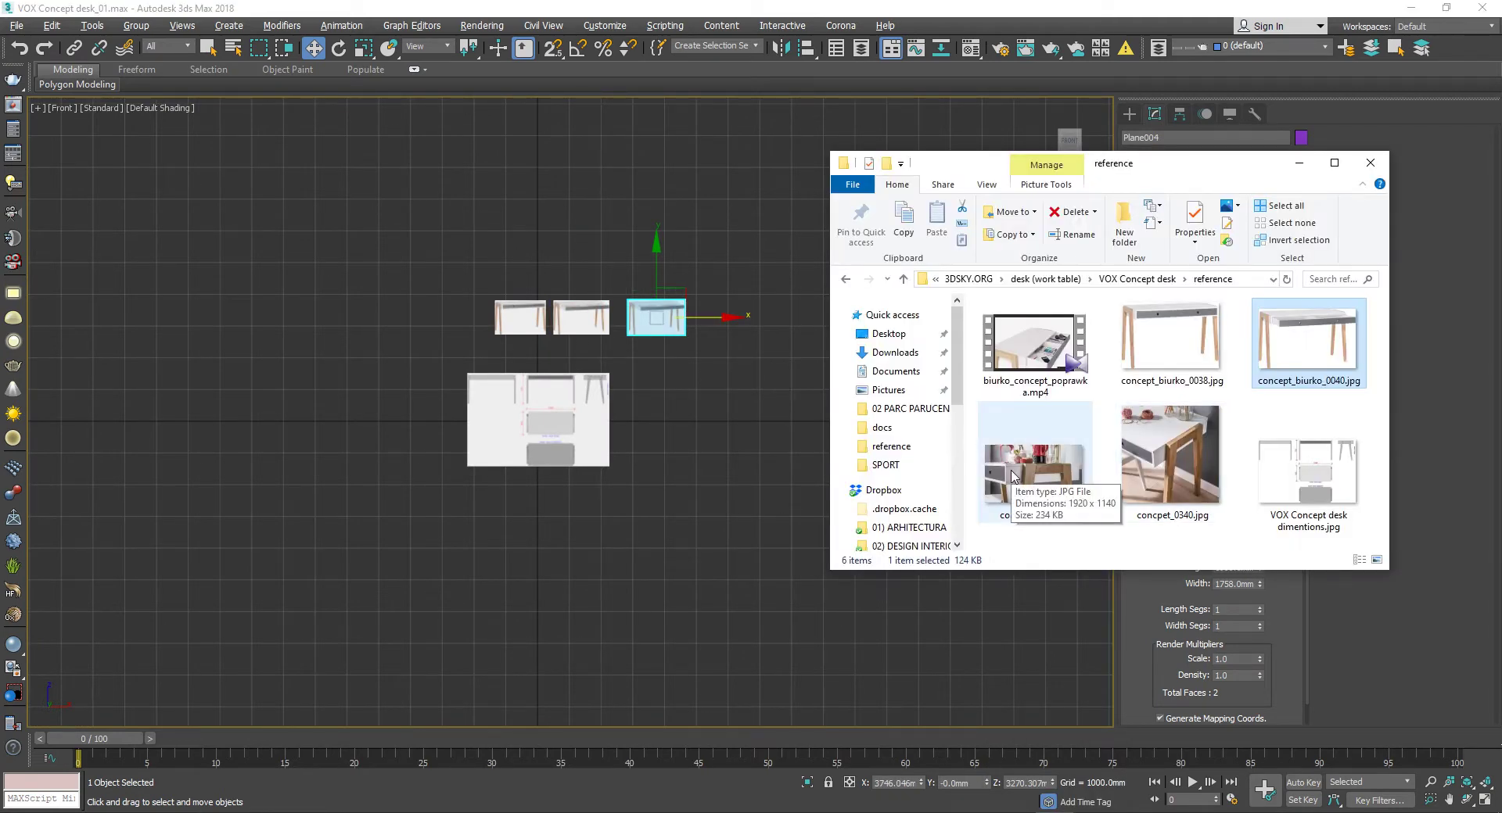
Step: Apply the concpet_0307.jpg photo to the new plane and set its width to 1920 mm
left_click_drag(1011, 475, 673, 320)
scroll(665, 330, "up", 5)
left_click(1223, 434)
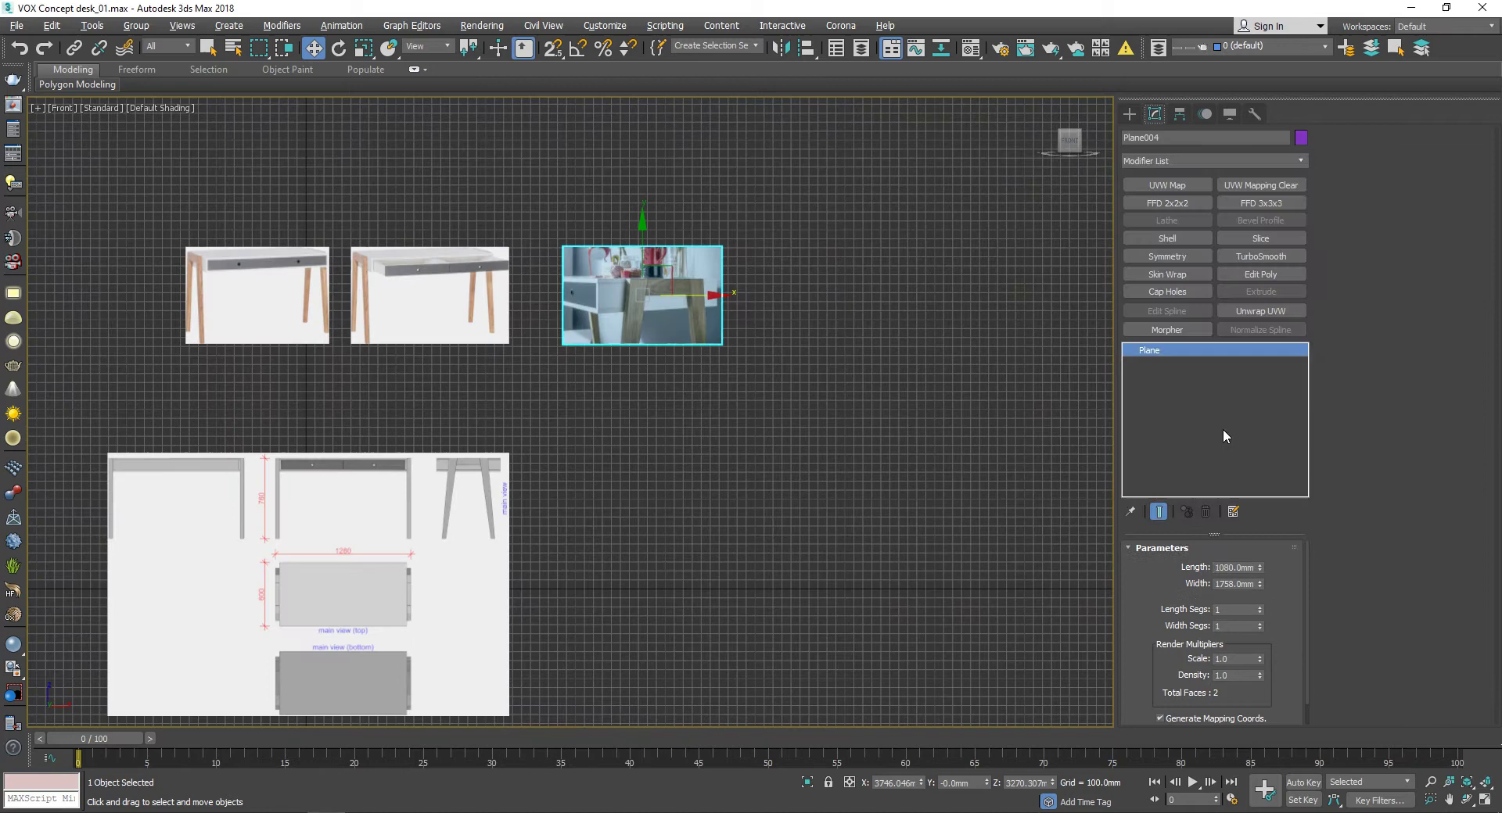
left_click(1229, 588)
type("1920")
key("Return")
double_click(1226, 568)
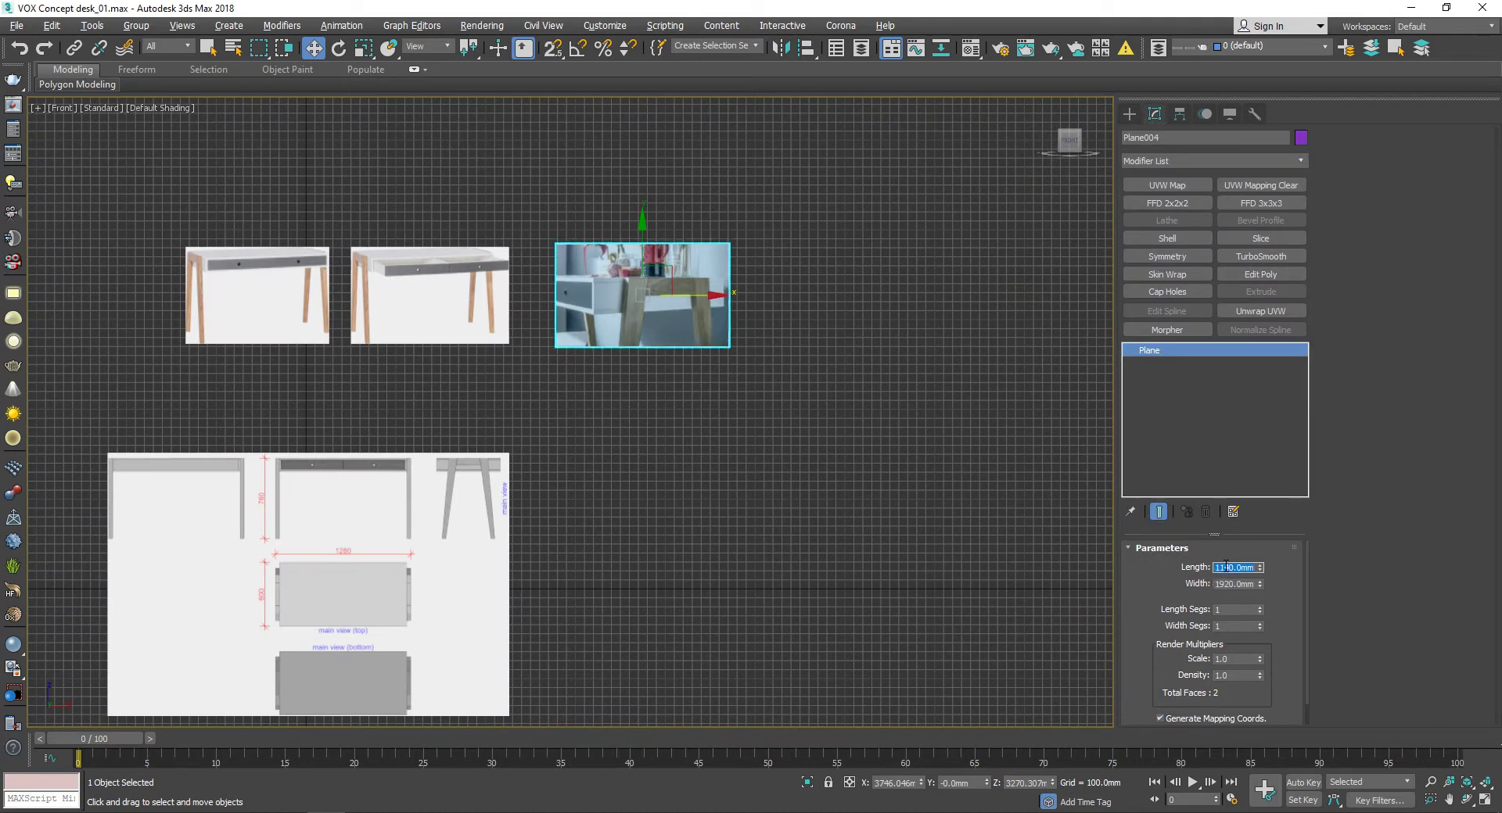
key("alt+Tab")
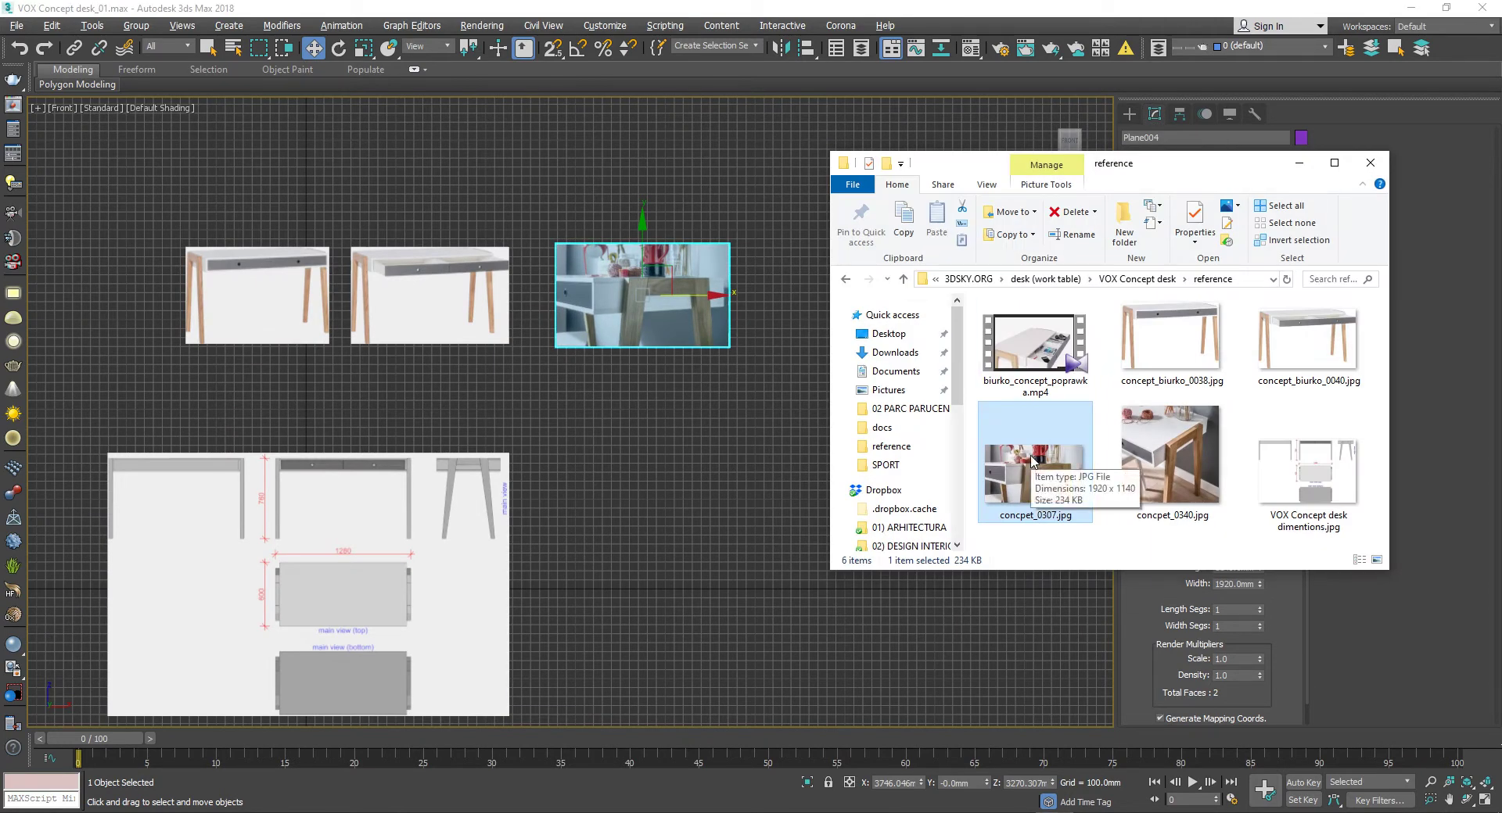
key("alt+Tab")
Step: Copy the plane to the right, apply concpet_0340.jpg, and set its width to 1140 mm
left_click_drag(708, 301, 895, 307, "shift")
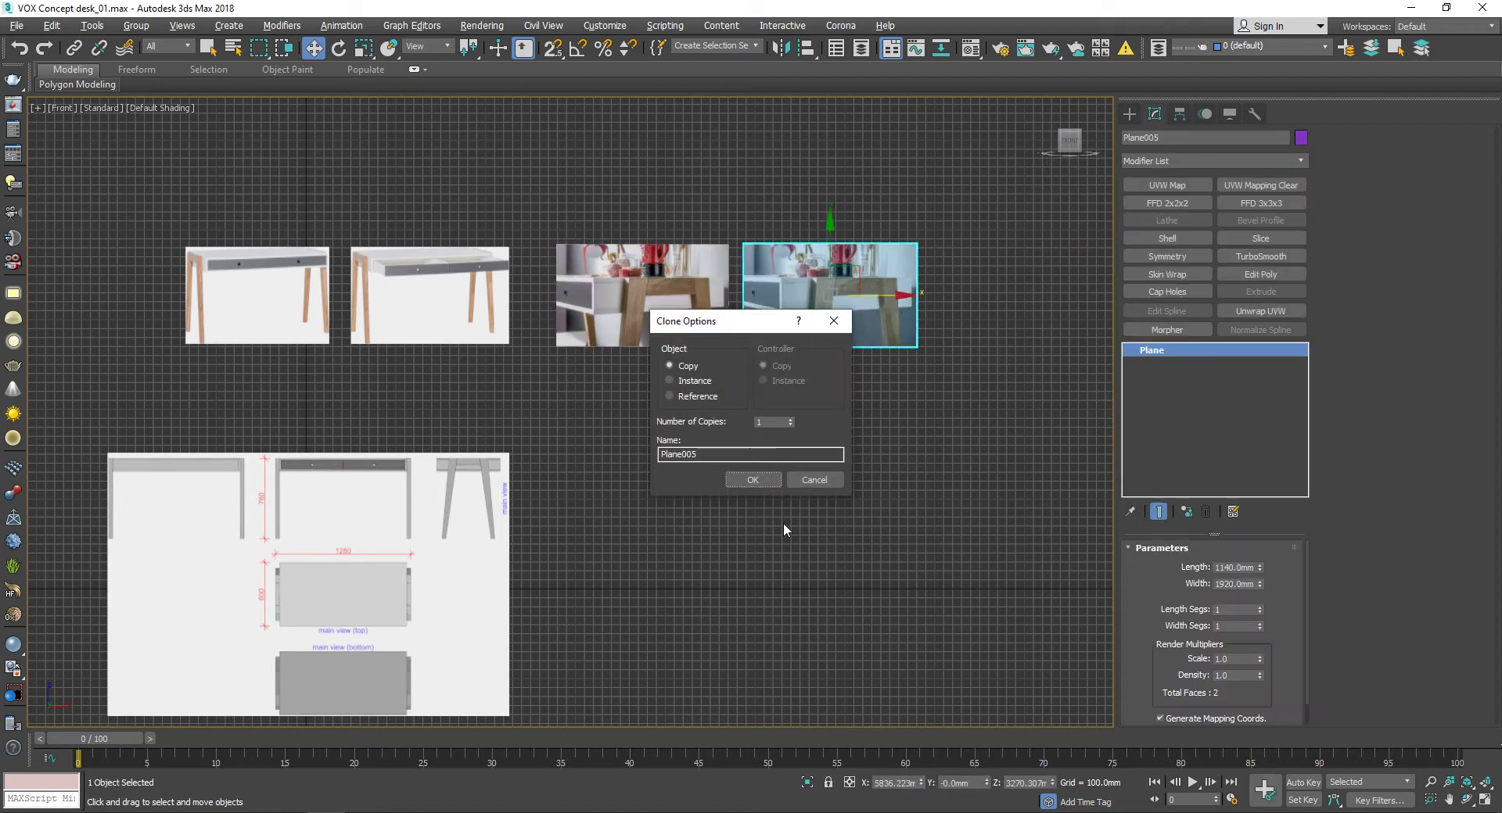
key("Return")
key("alt+Tab")
right_click(1184, 495)
key("Escape")
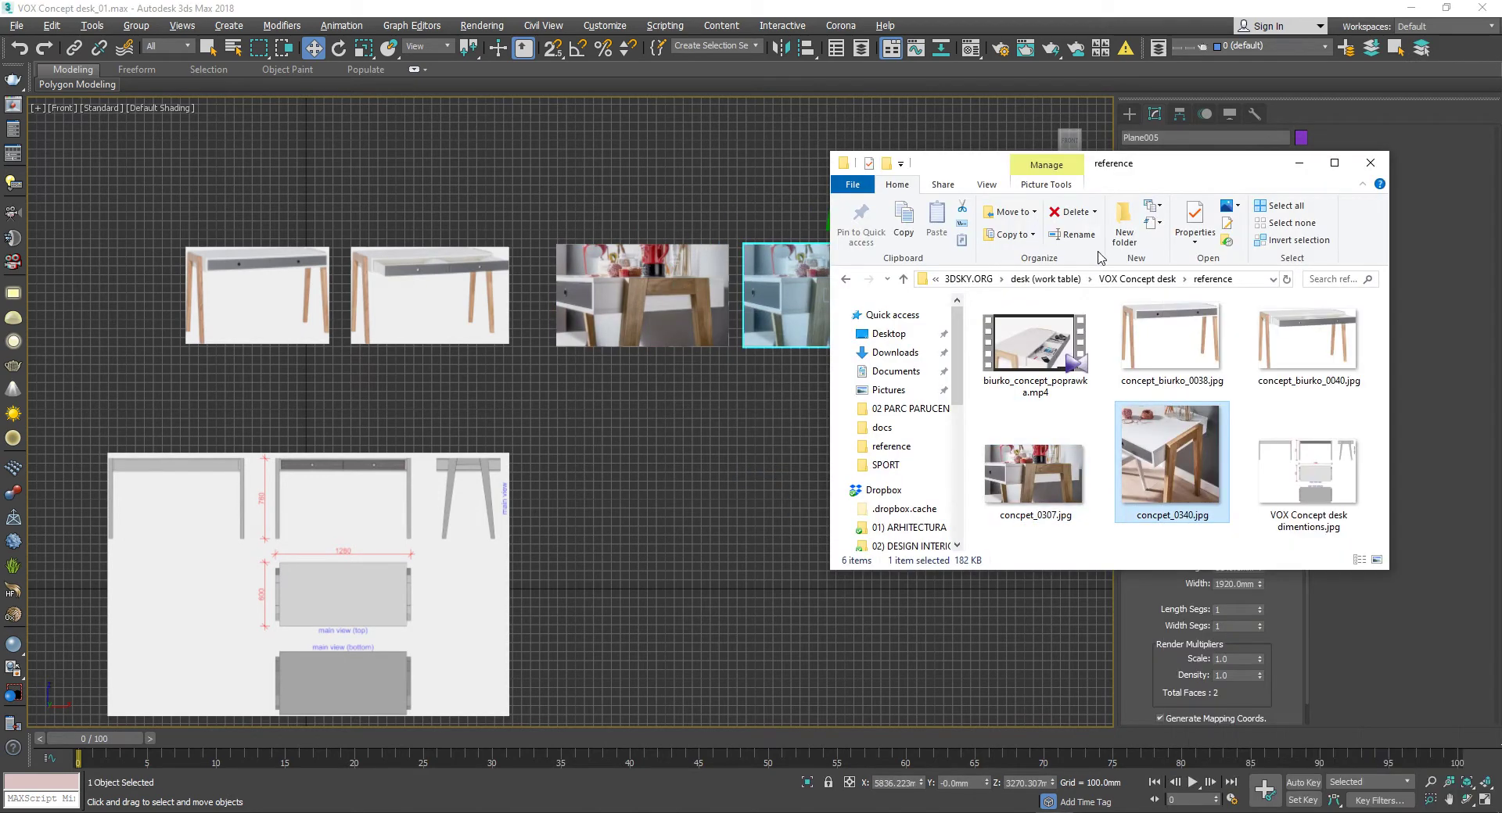
left_click_drag(1152, 491, 790, 334)
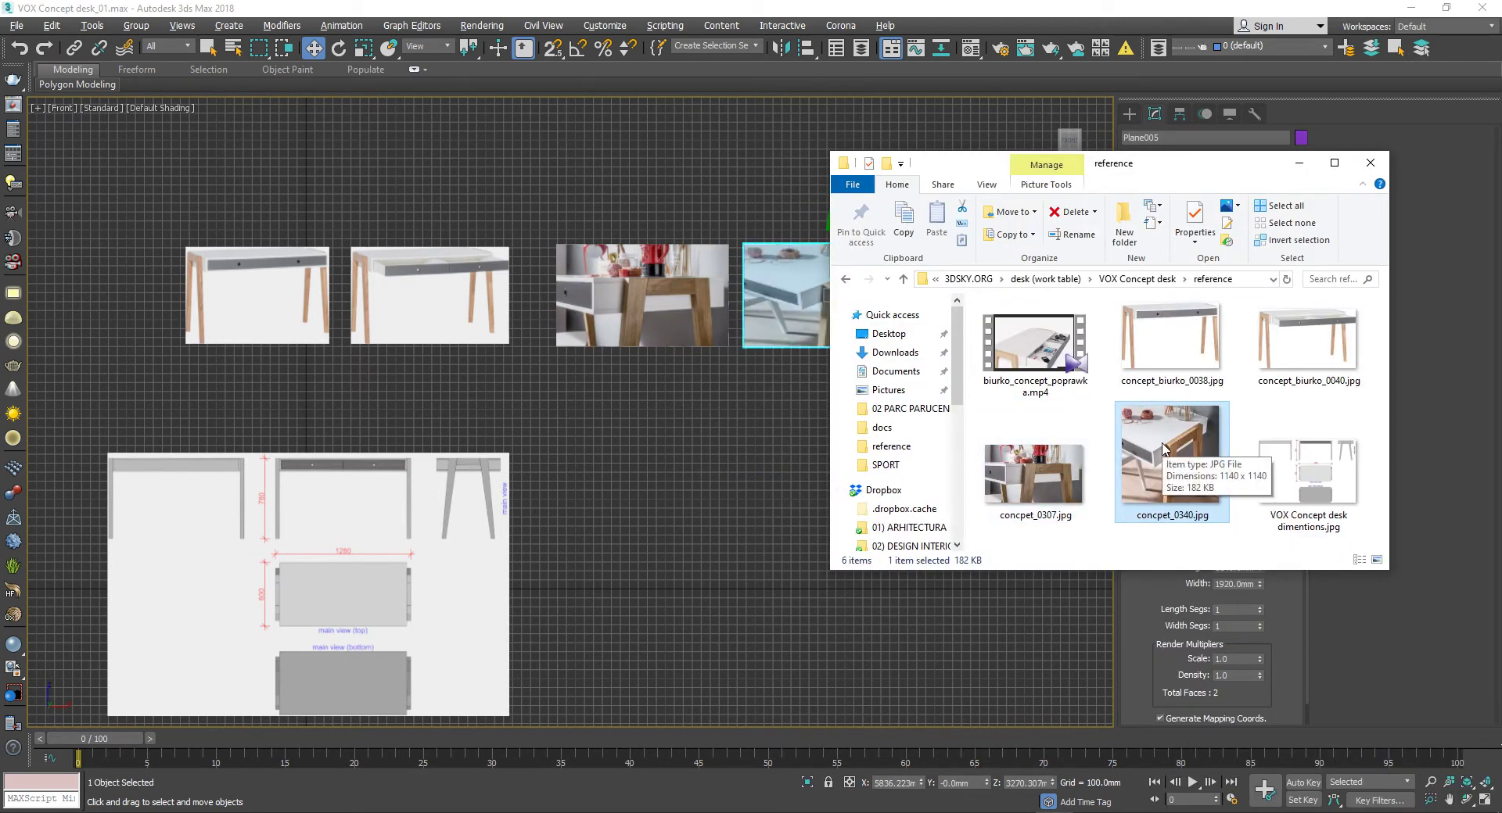
key("alt+Tab")
type("0")
key("Return")
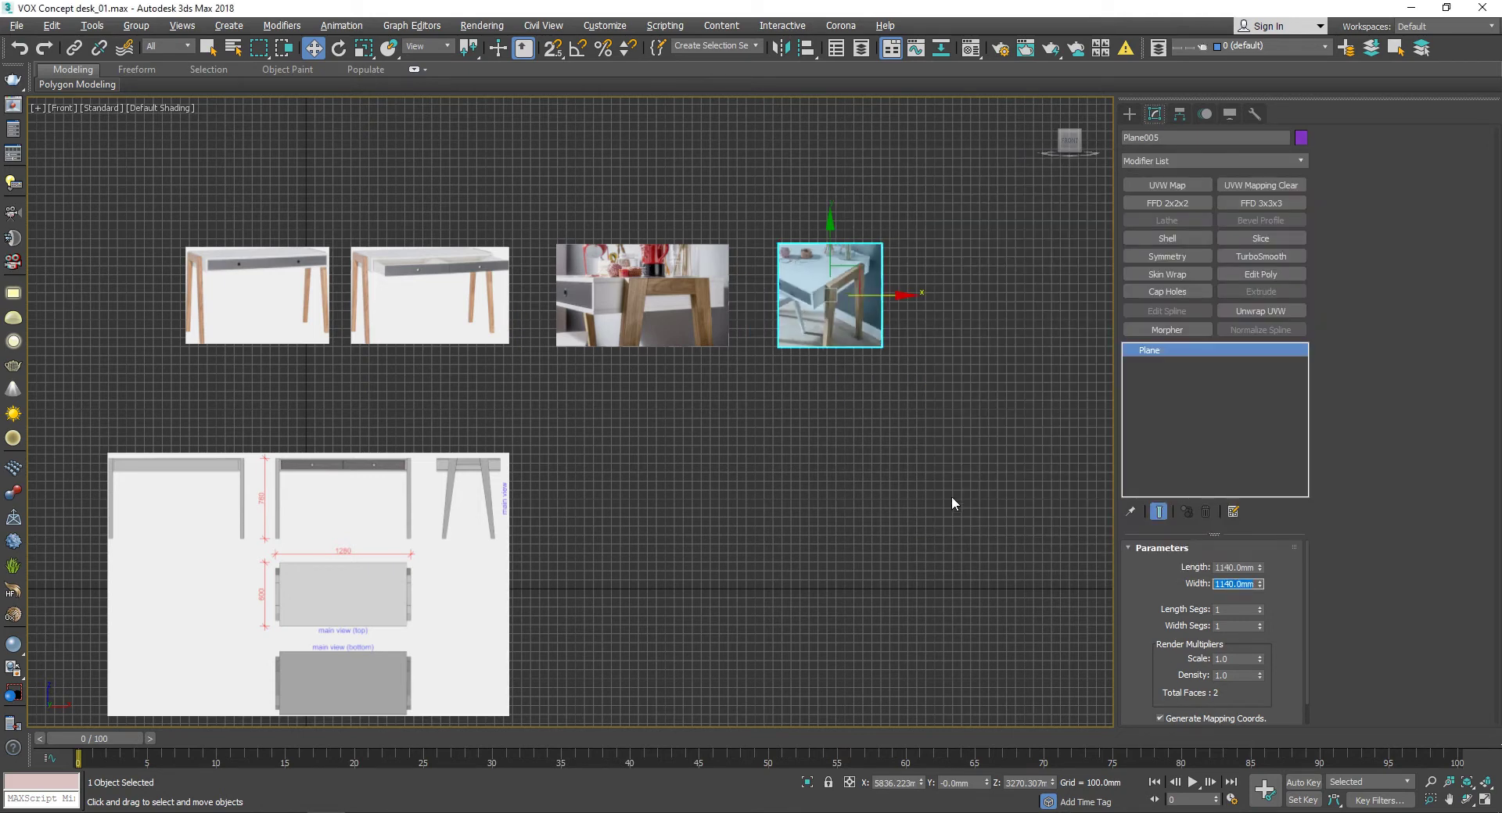
Step: Move the second desk picture up and to the left
left_click(865, 489)
scroll(782, 407, "down", 3)
mouse_move(751, 376)
middle_mouse_down()
mouse_move(683, 343)
mouse_move(737, 324)
mouse_move(627, 340)
middle_mouse_up()
left_click_drag(613, 232, 498, 142)
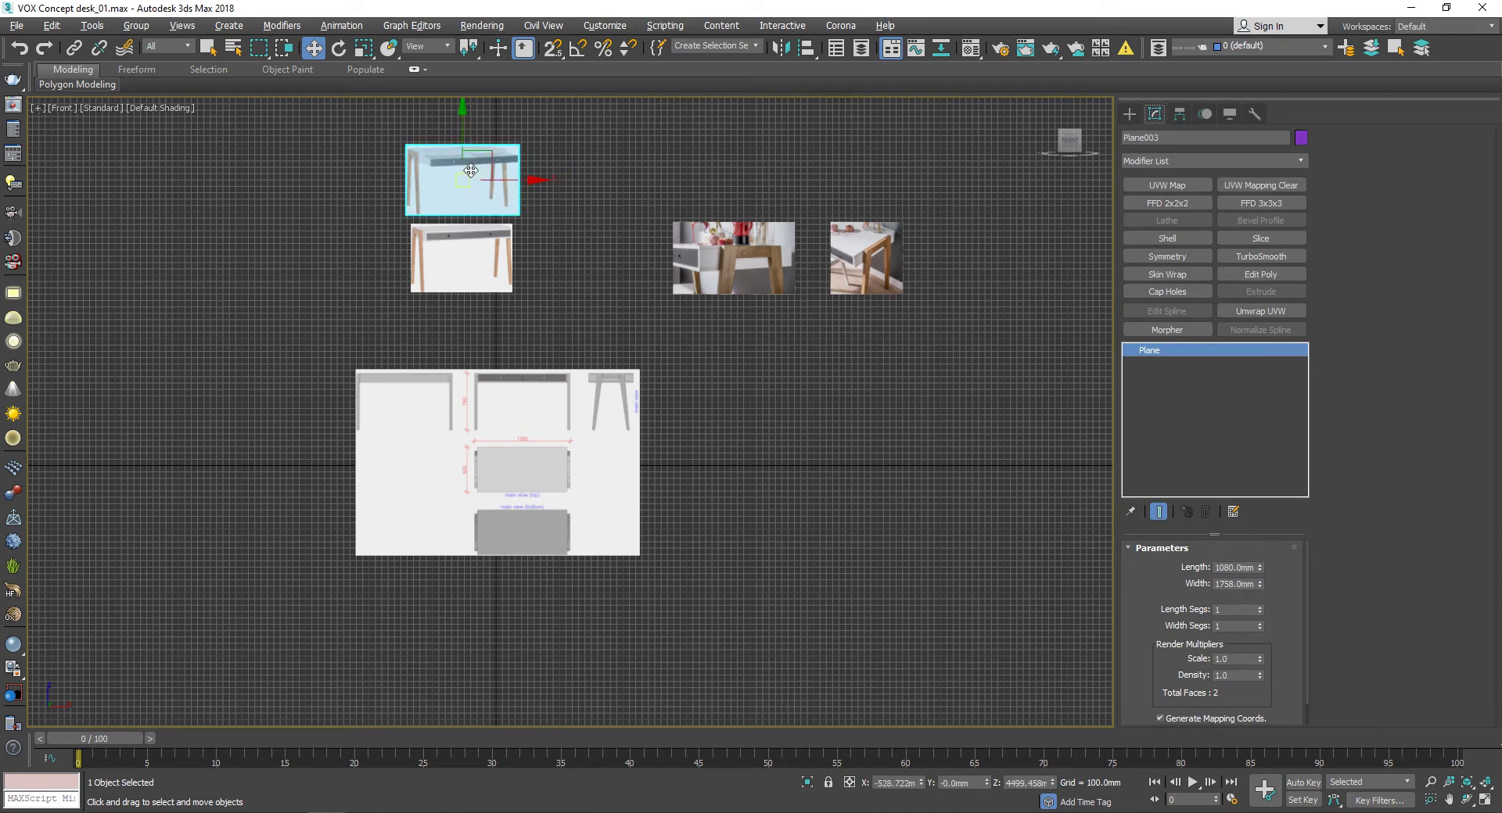
Step: Move the wide desk photo to the left and place the square close-up above it
scroll(498, 142, "up", 5)
key("r")
scroll(484, 270, "down", 5)
key("w")
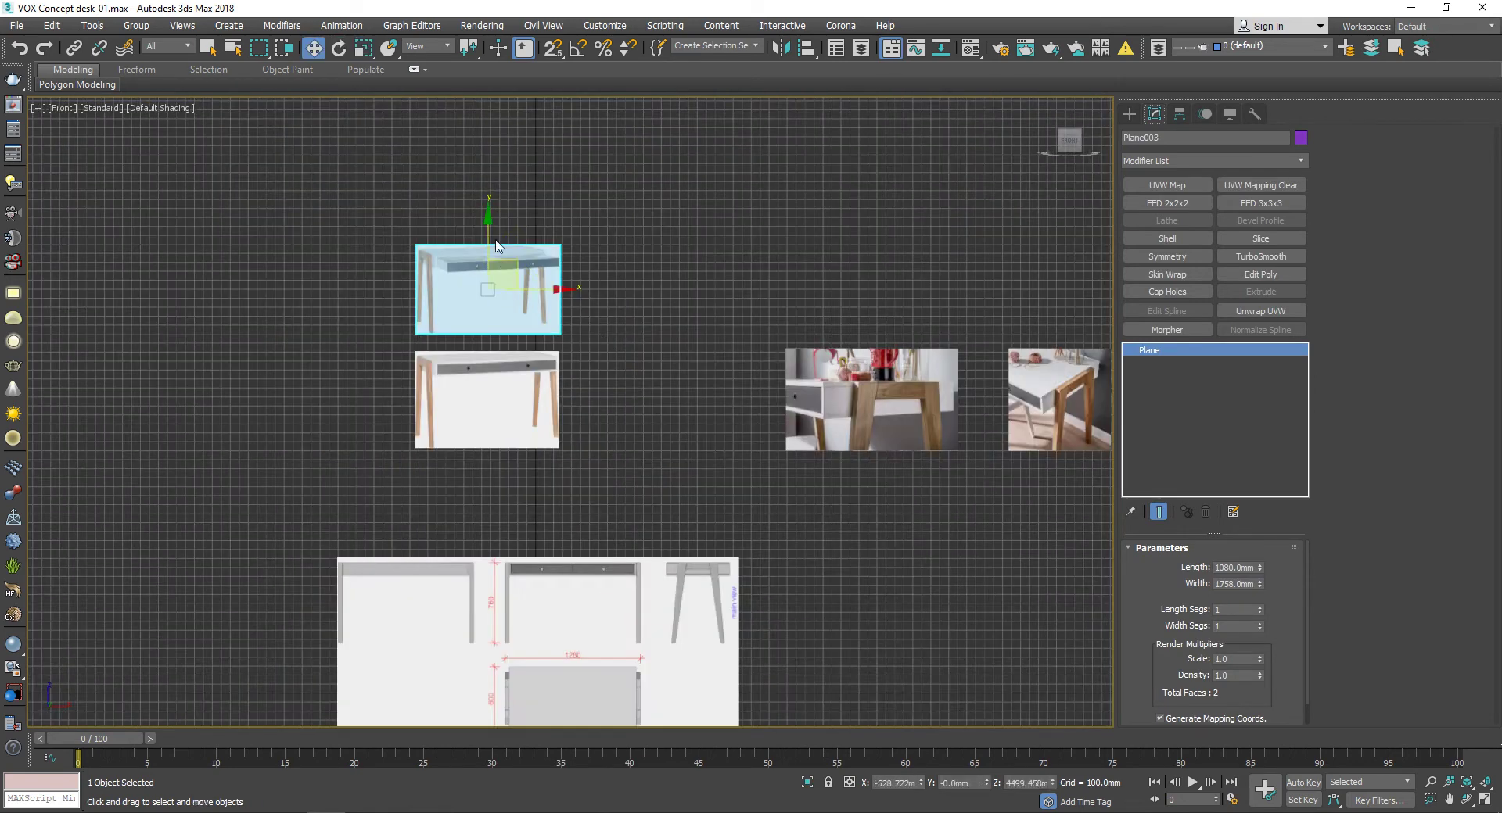
left_click_drag(487, 281, 487, 290)
middle_click_drag(901, 376, 702, 376)
left_click(702, 377)
left_click_drag(703, 376, 503, 376)
left_click(861, 399)
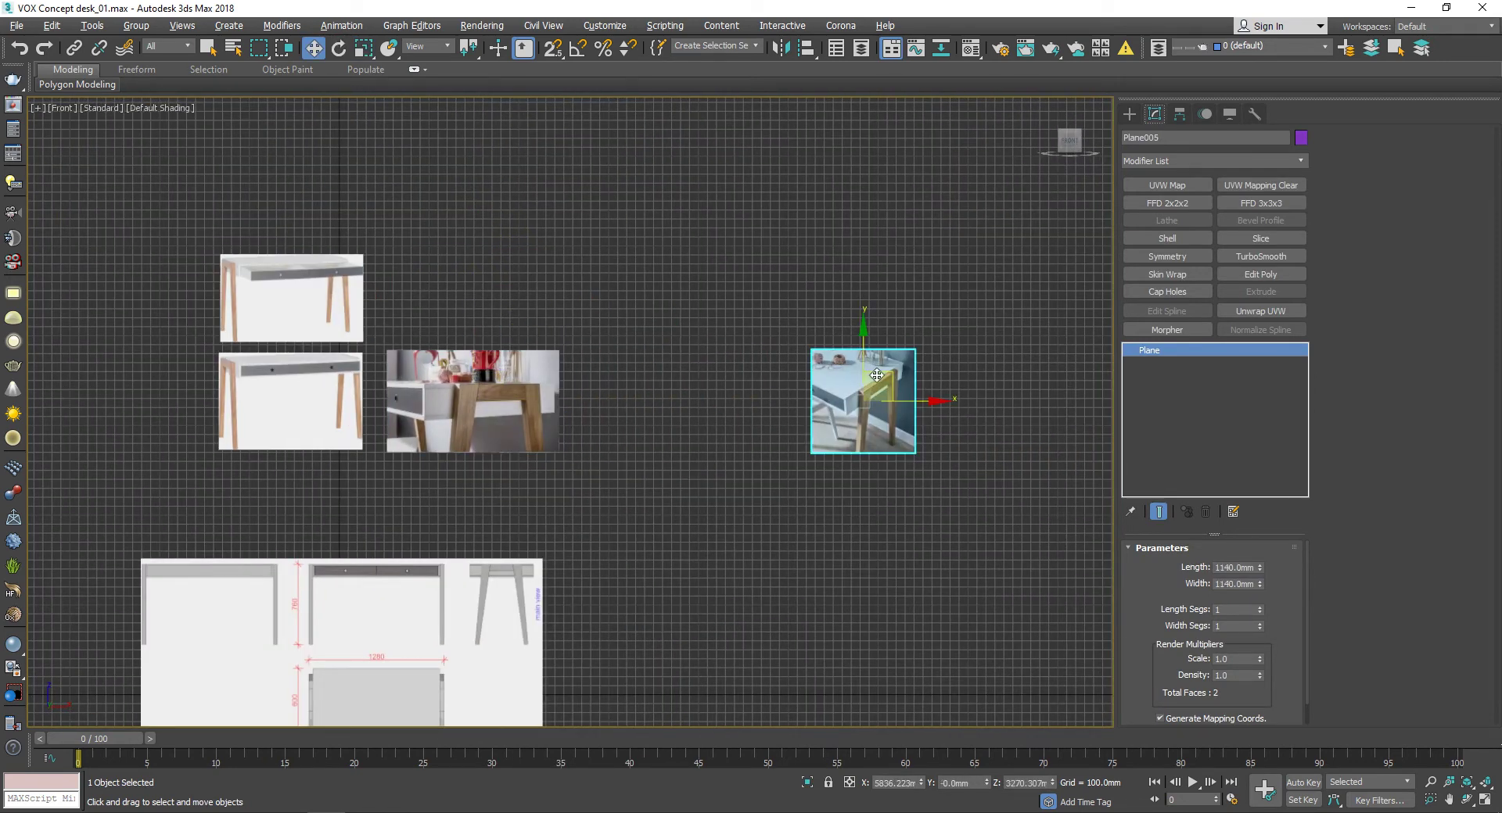
left_click_drag(861, 399, 440, 301)
Step: Shrink the wide photo, slightly enlarge the close-up, and recentre on the dimension drawing
left_click(485, 388)
key("r")
mouse_move(485, 388)
left_mouse_down()
mouse_move(485, 422)
mouse_move(450, 419)
left_mouse_up()
key("w")
left_click(468, 334)
key("r")
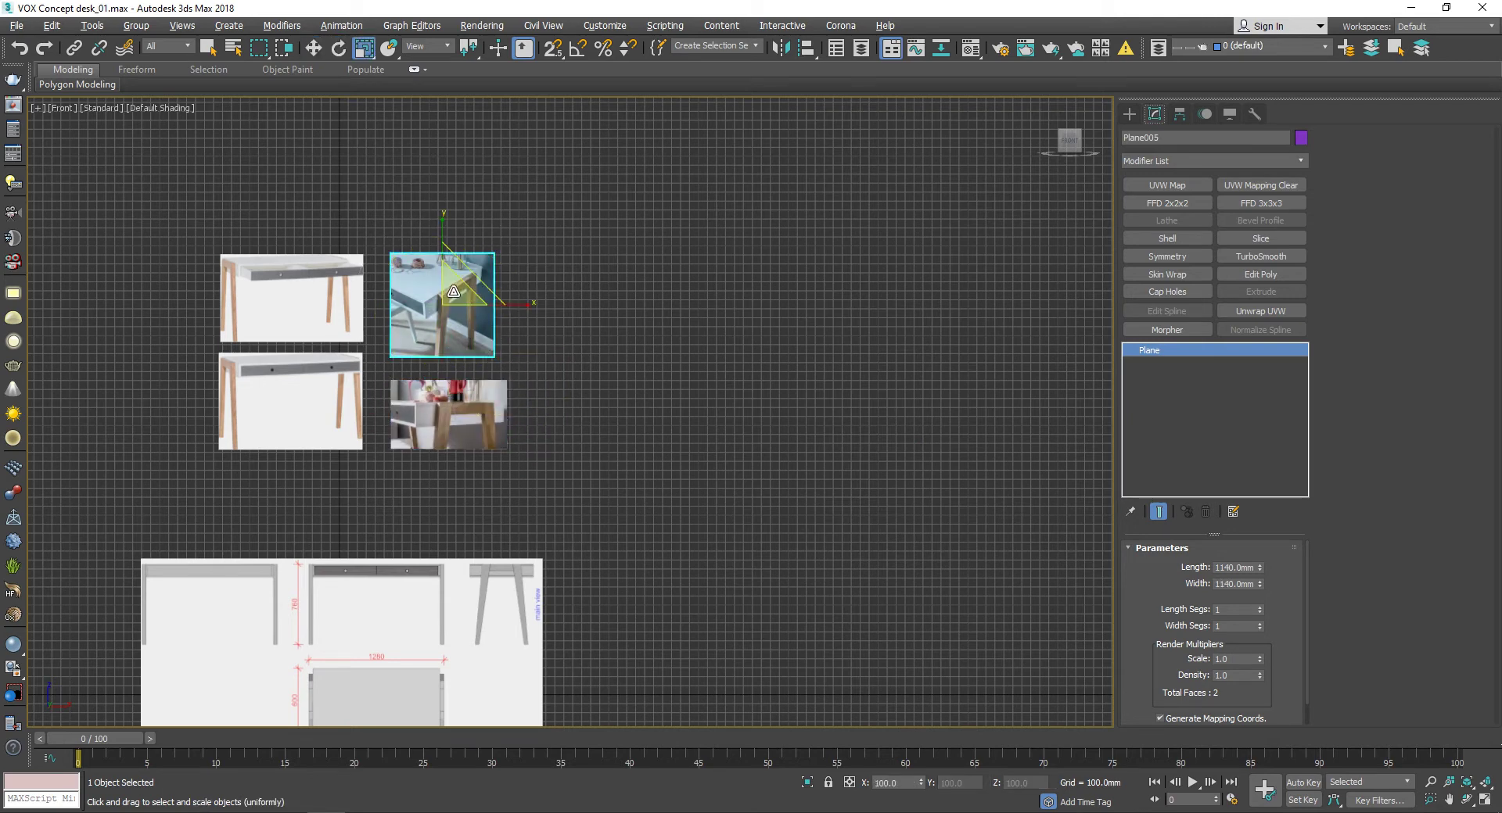
left_click_drag(468, 334, 469, 296)
key("w")
left_click(547, 397)
middle_click_drag(469, 297, 547, 397)
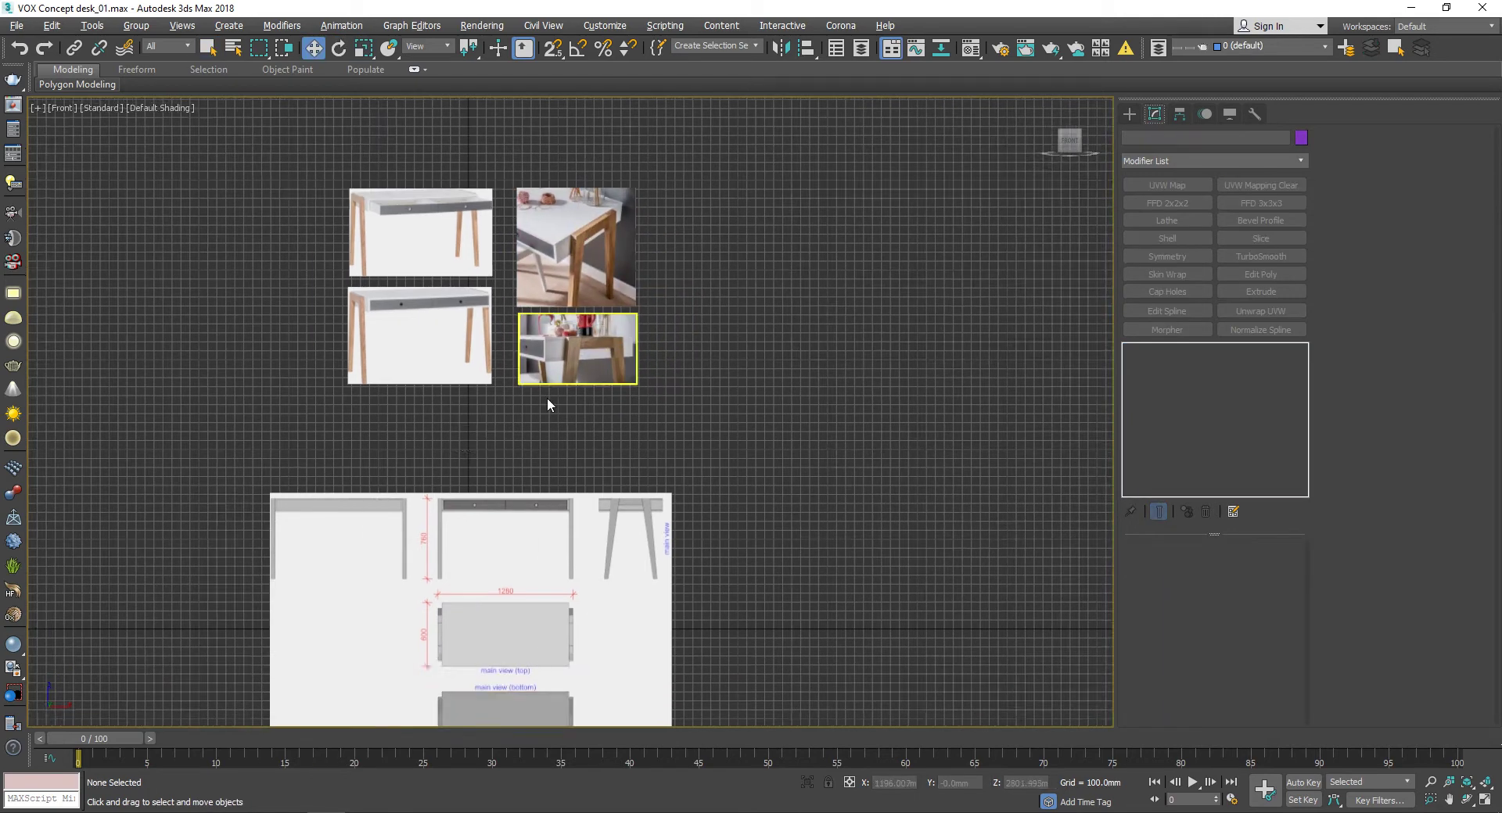
scroll(547, 397, "up", 3)
scroll(714, 492, "down", 3)
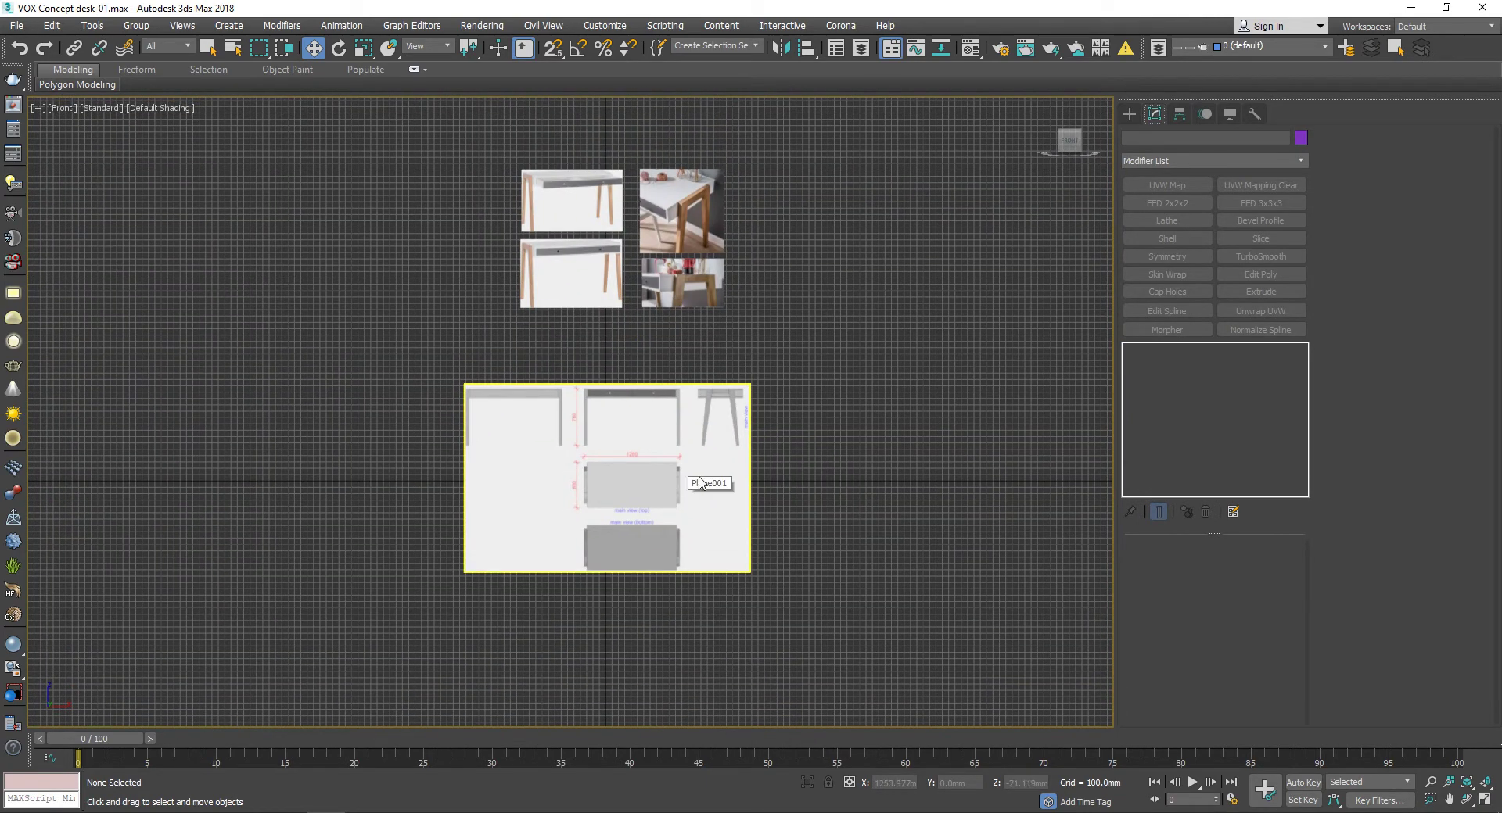
Step: Restore the four-viewport layout and pan the views over the dimensions drawing
scroll(727, 454, "up", 2)
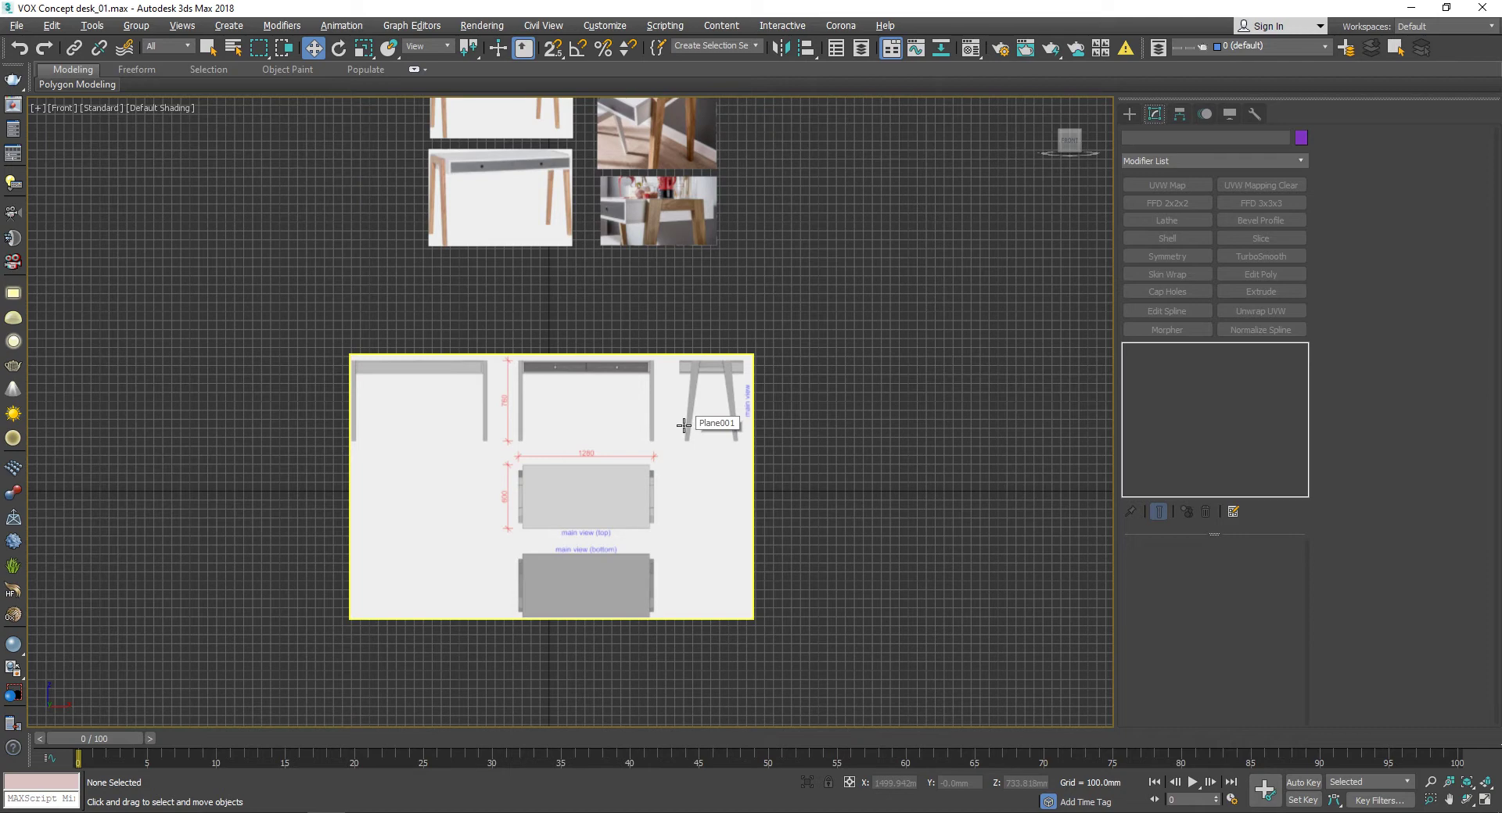
scroll(694, 459, "up", 3)
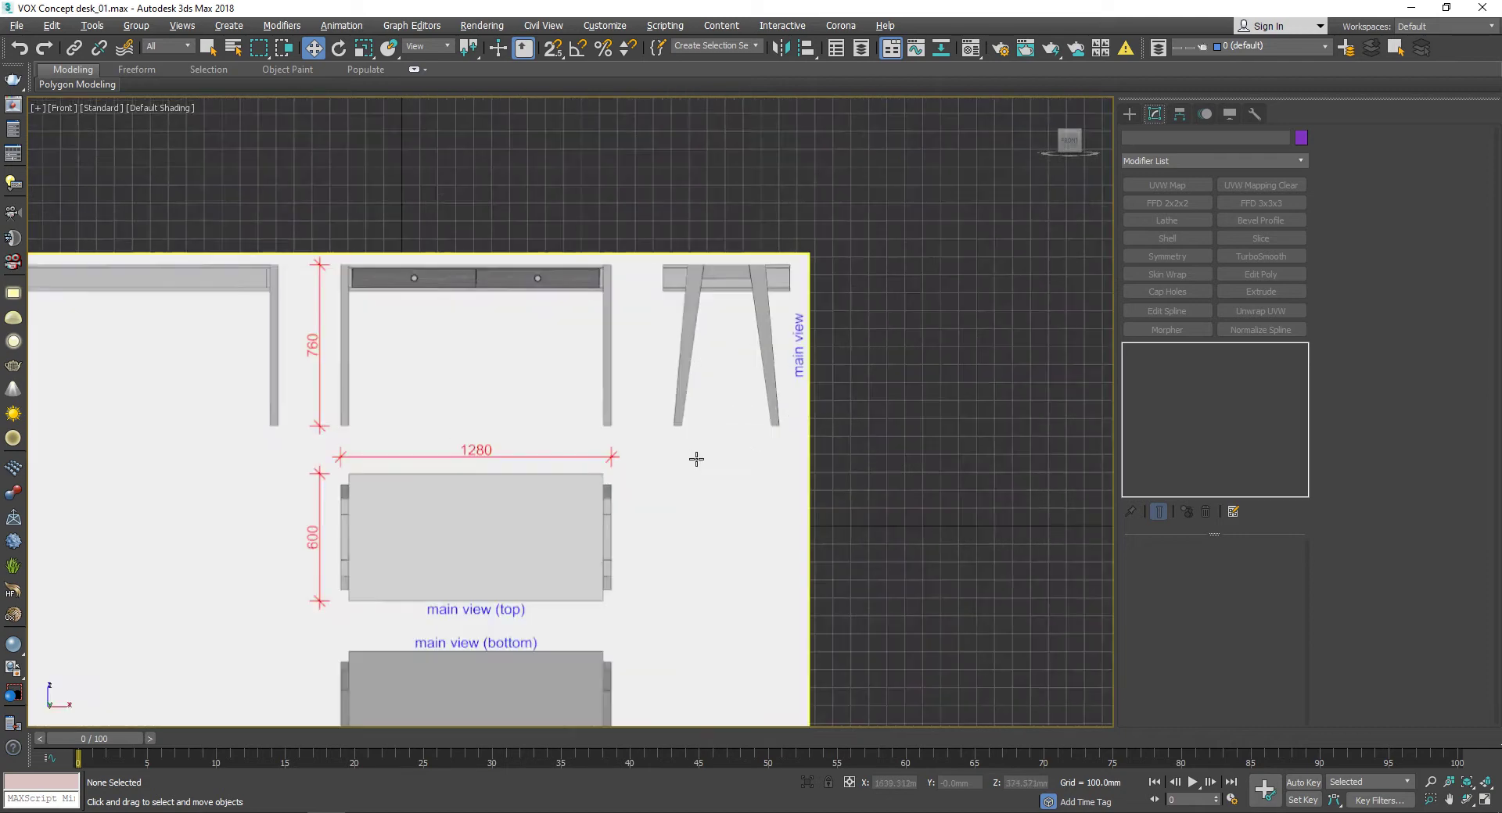
scroll(700, 457, "down", 3)
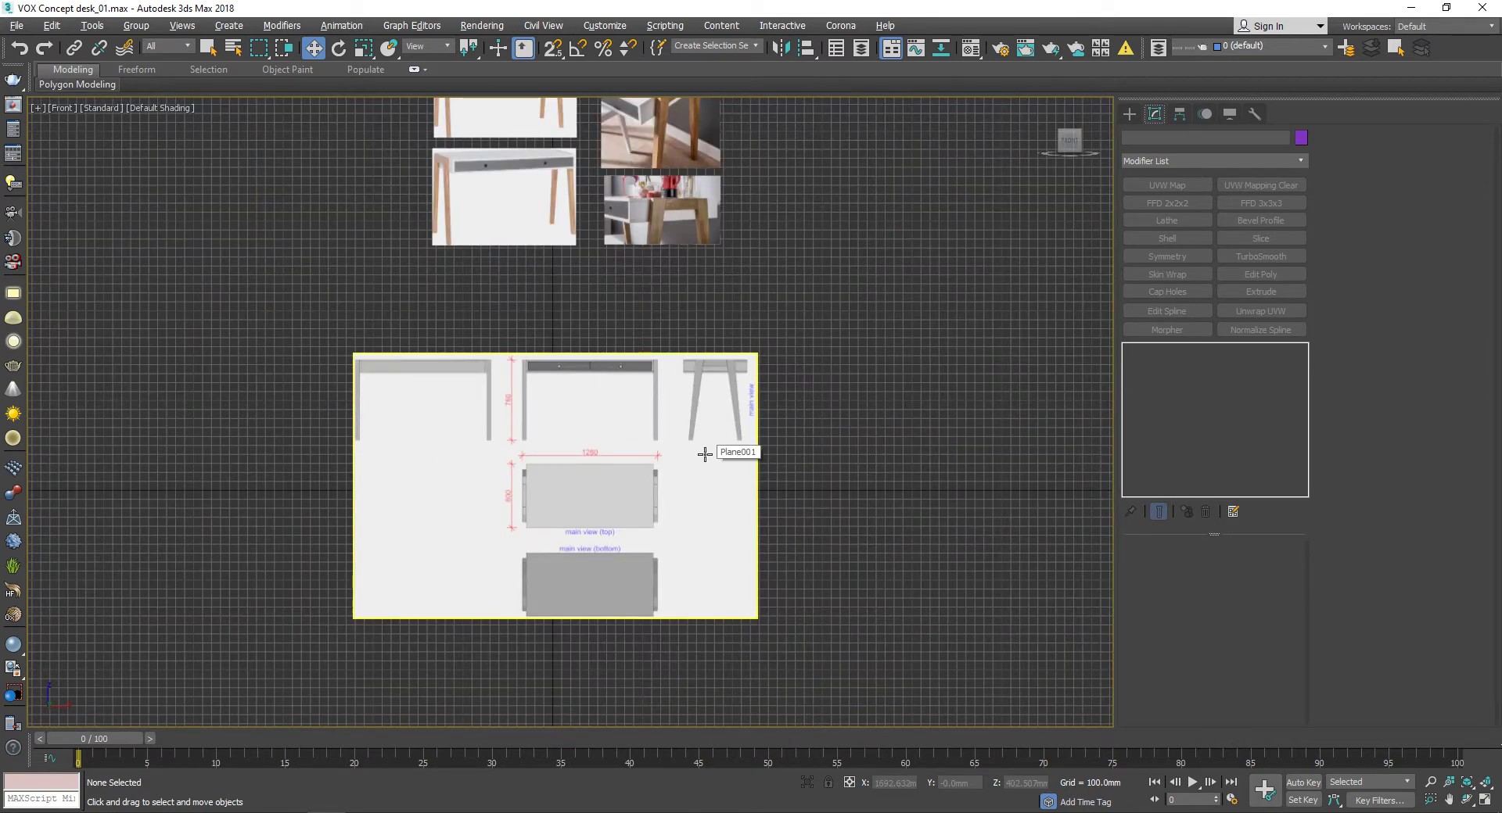
scroll(664, 479, "up", 3)
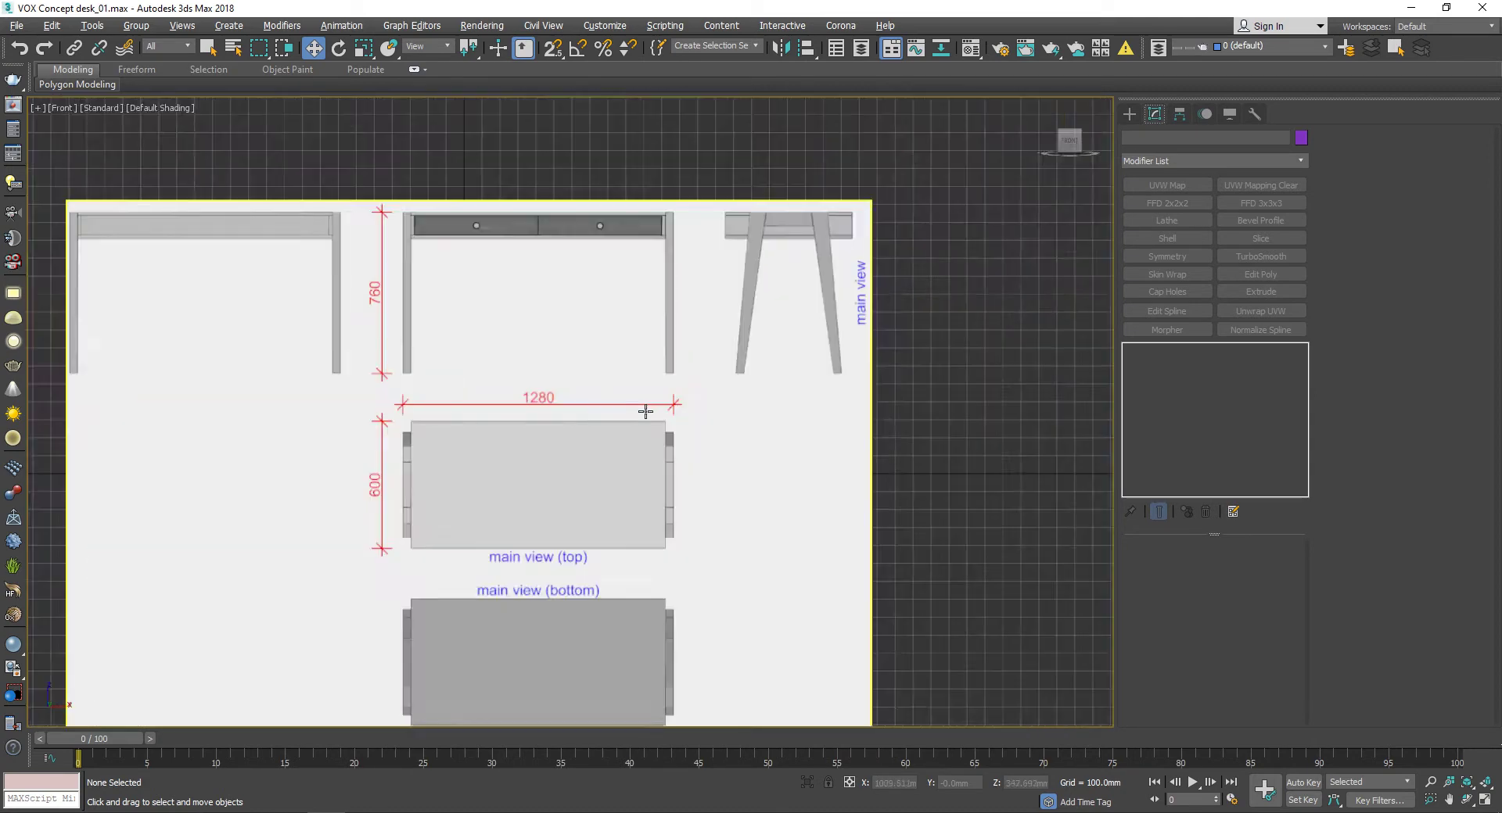
scroll(673, 352, "down", 2)
scroll(669, 352, "down", 3)
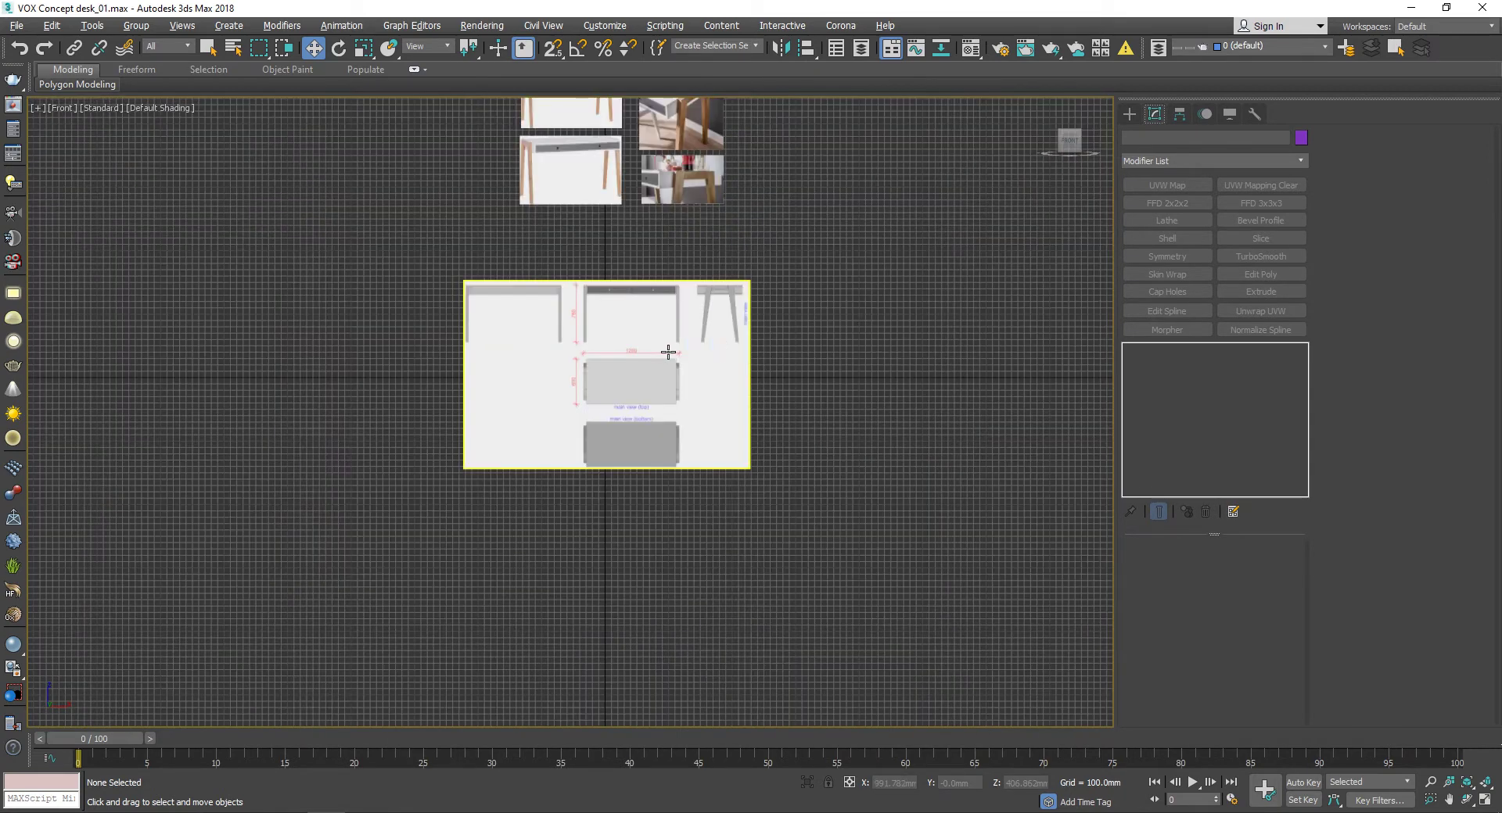
key("alt+w")
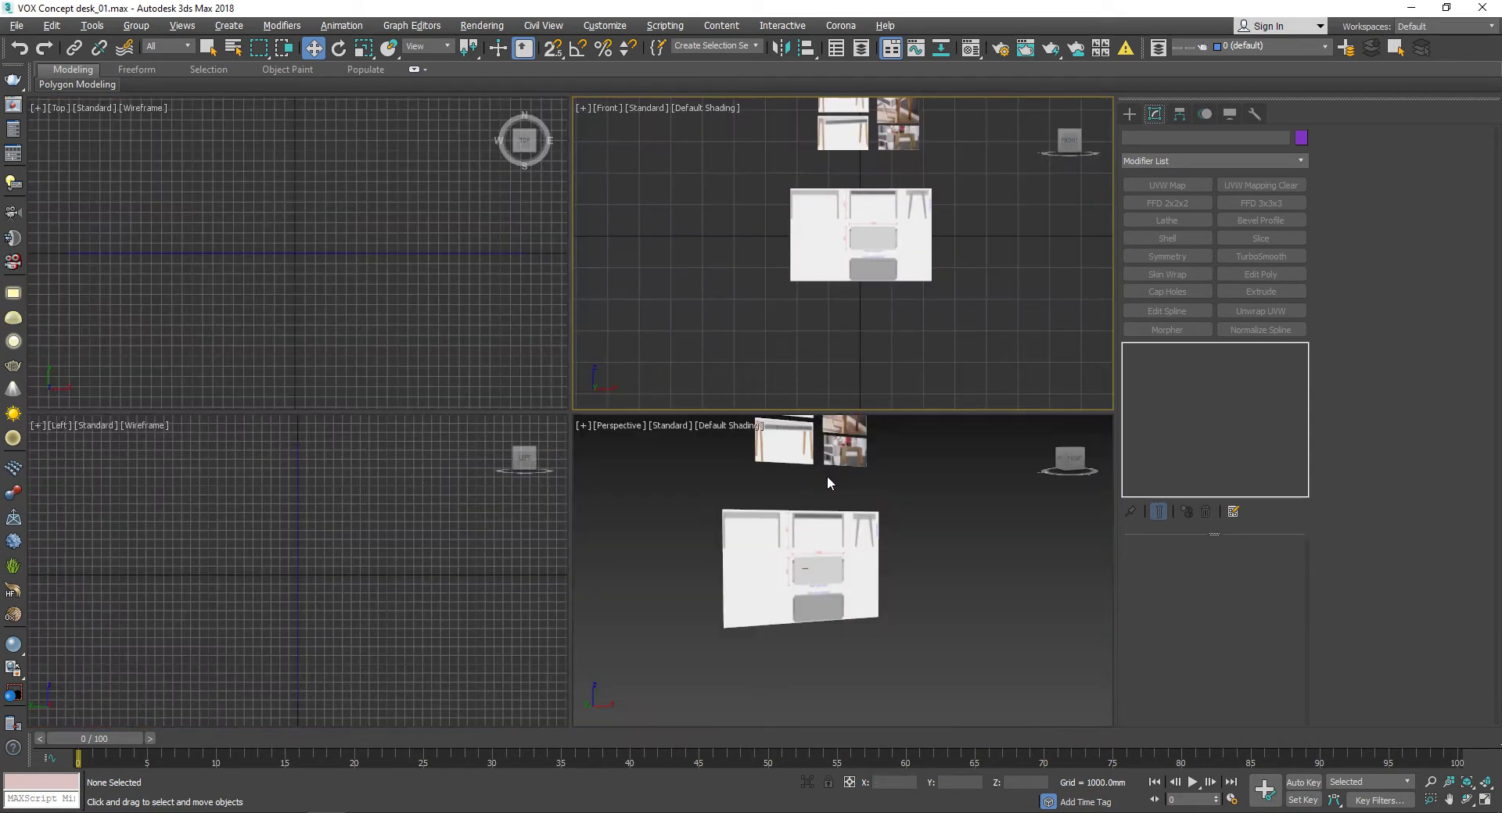
scroll(734, 316, "up", 1)
scroll(660, 271, "up", 1)
scroll(613, 369, "up", 5)
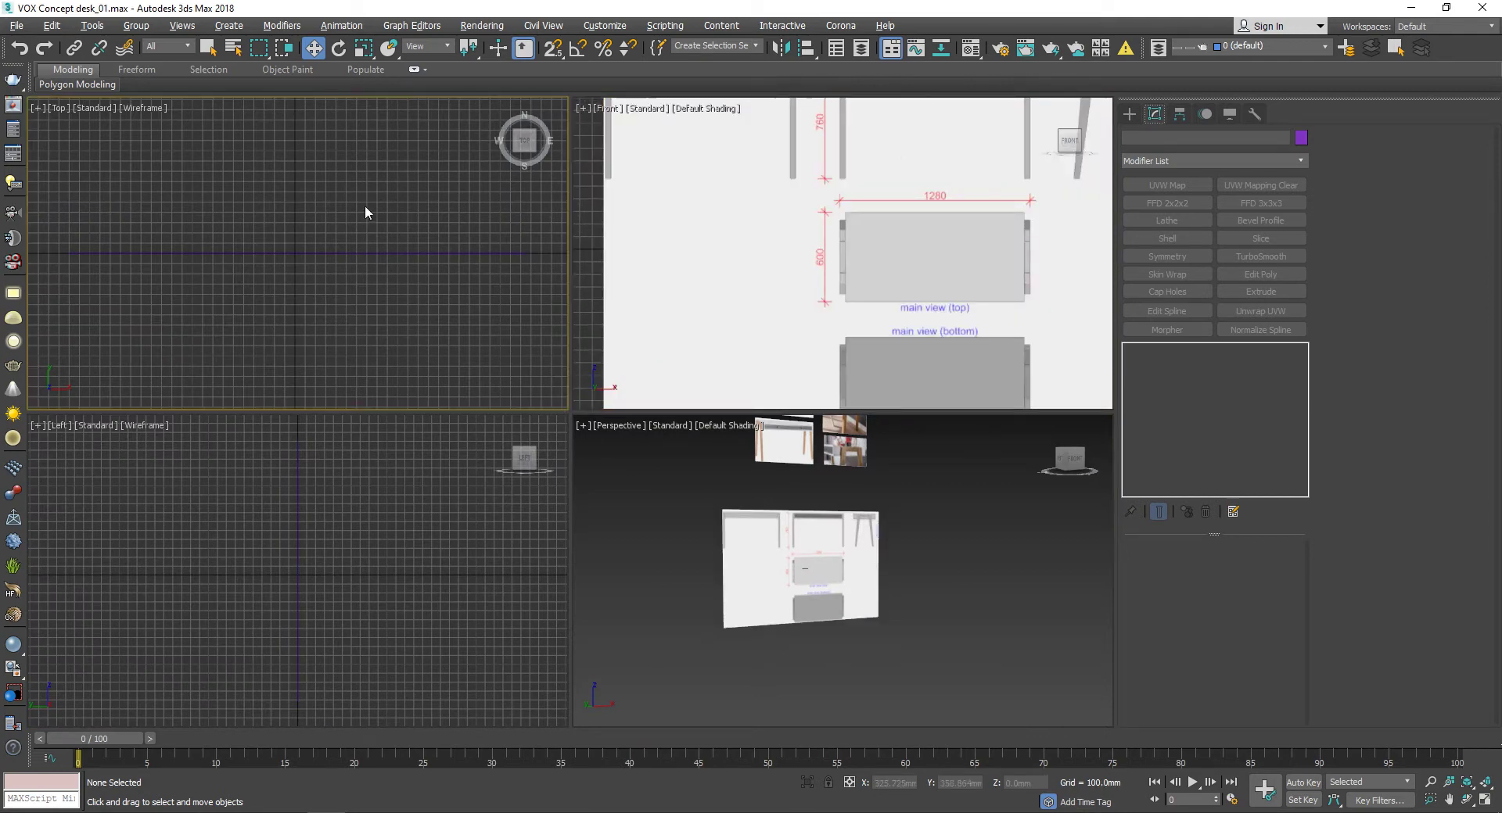
middle_click_drag(368, 211, 529, 278)
Step: Draw a box over the desk drawing in the Top view and set its length to 600 mm
left_click(1129, 113)
left_click(1180, 207)
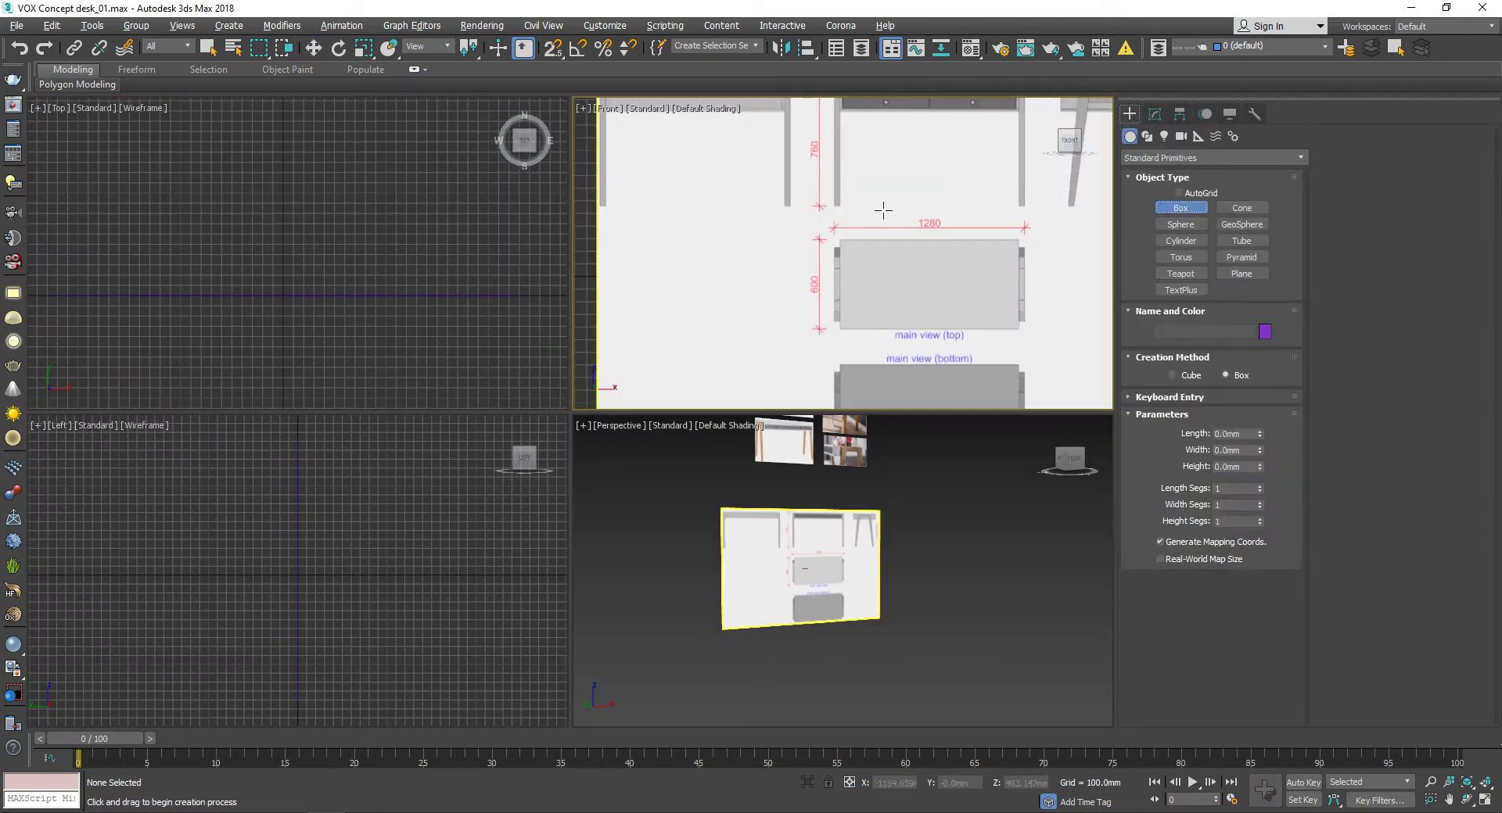
left_click_drag(323, 261, 407, 220)
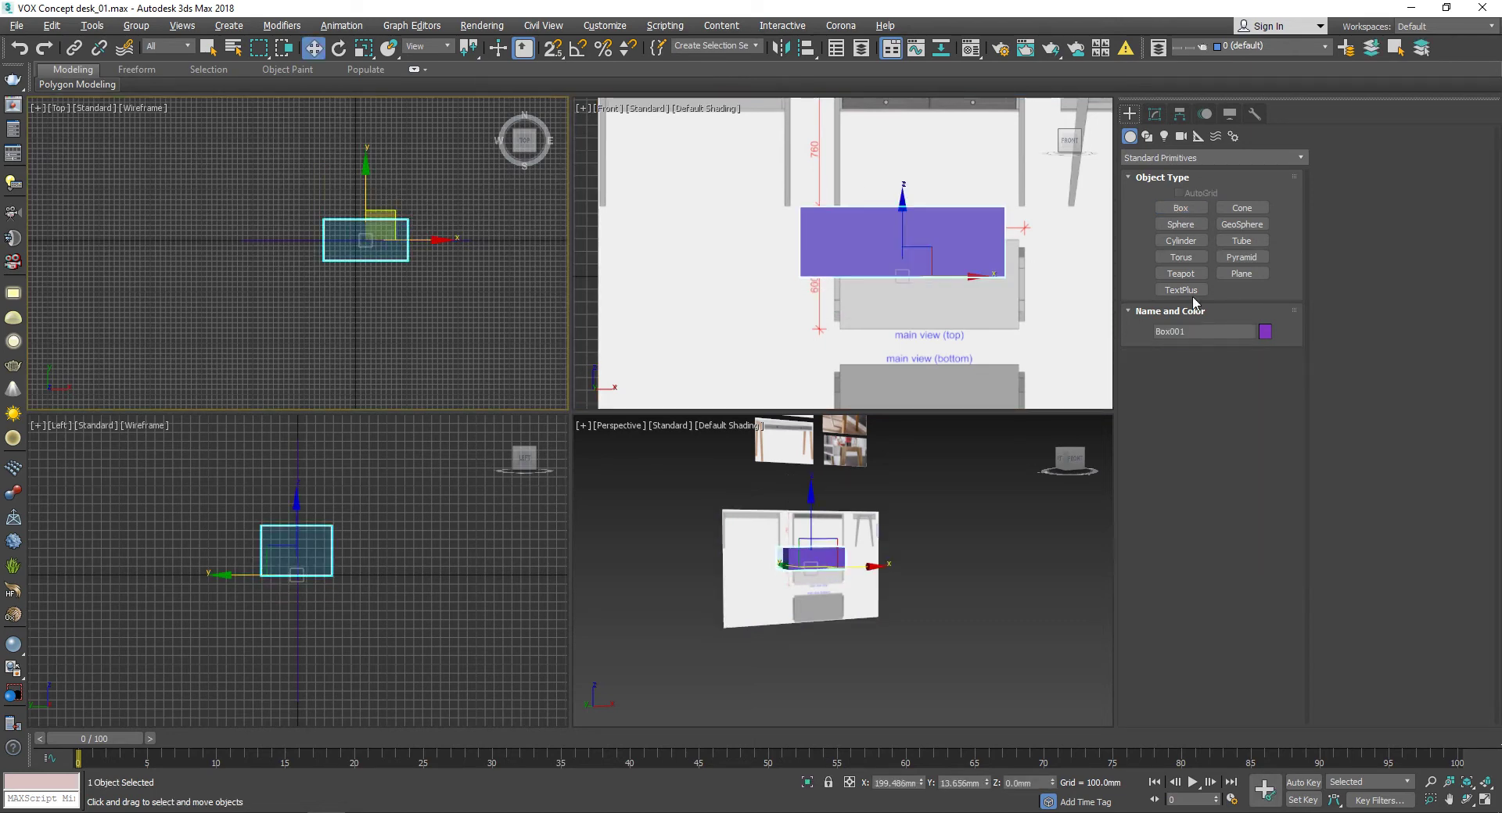
key("w")
left_click(1155, 114)
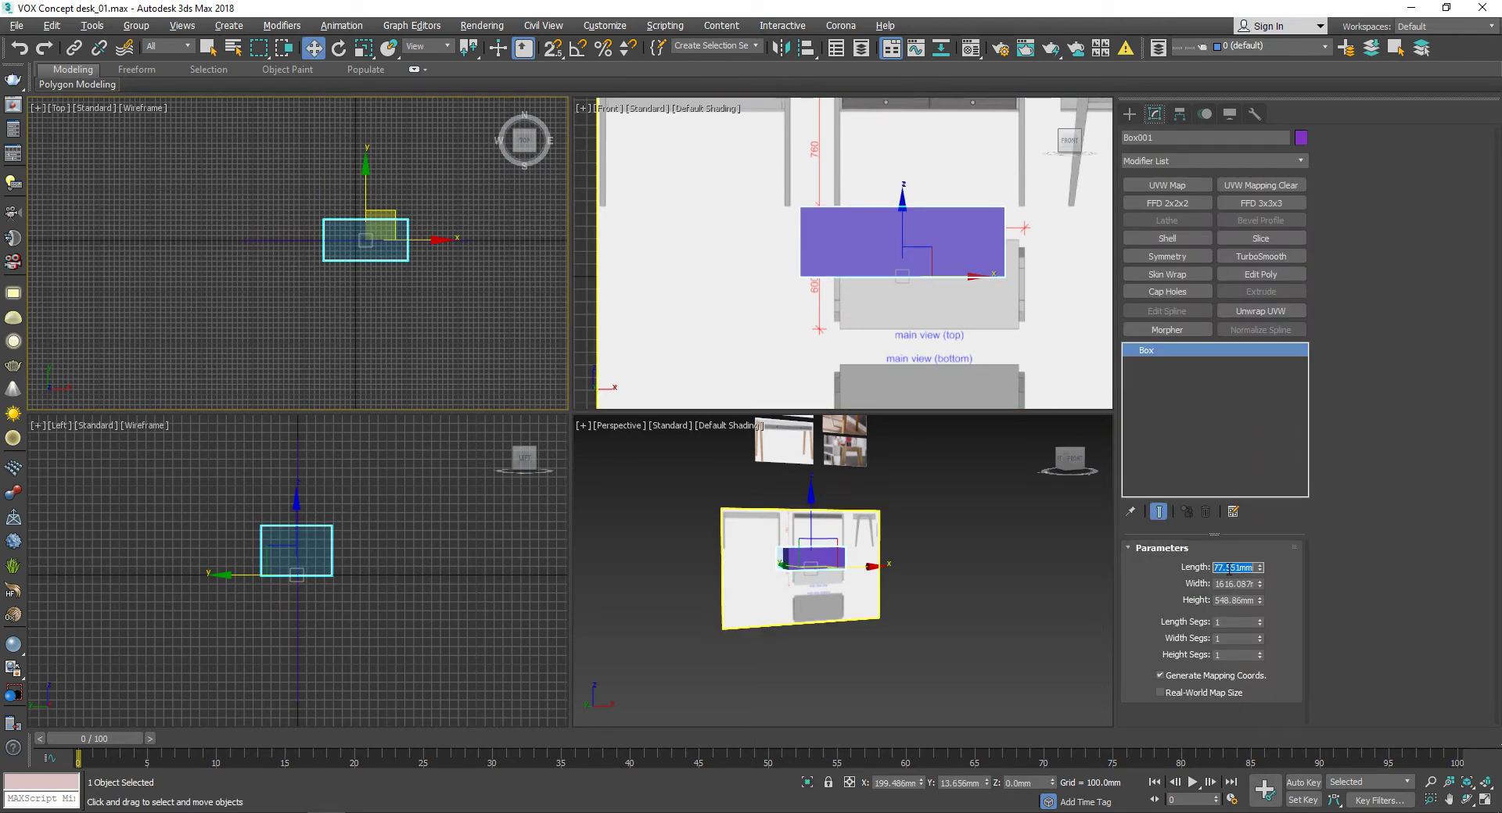
type("600")
key("Return")
Step: Shift the drawing plane down-right, reselect the box, and shade the Top view
scroll(861, 313, "down", 3)
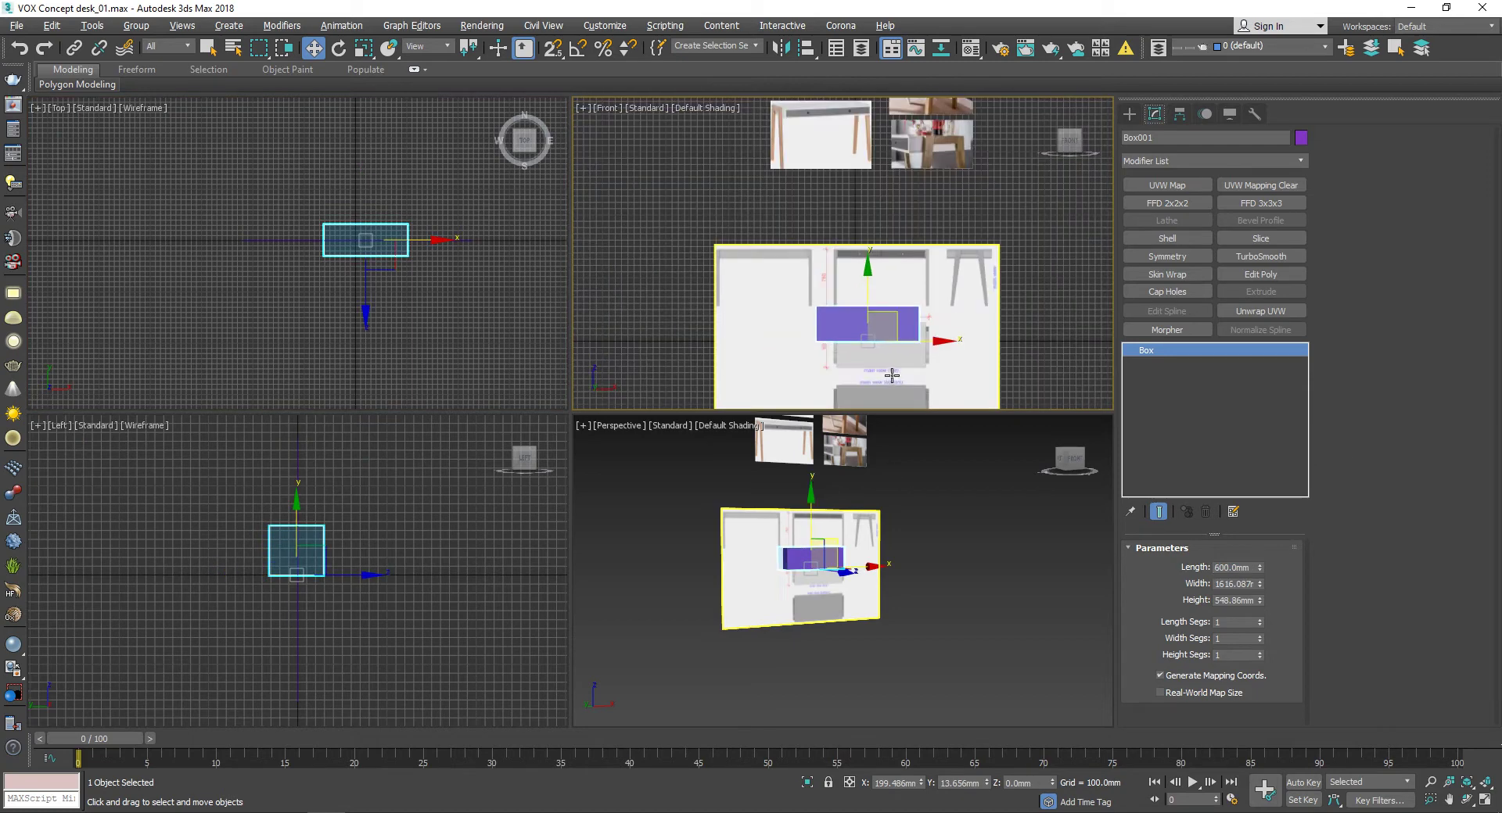
mouse_move(851, 155)
left_mouse_down()
mouse_move(892, 302)
mouse_move(788, 206)
left_mouse_up()
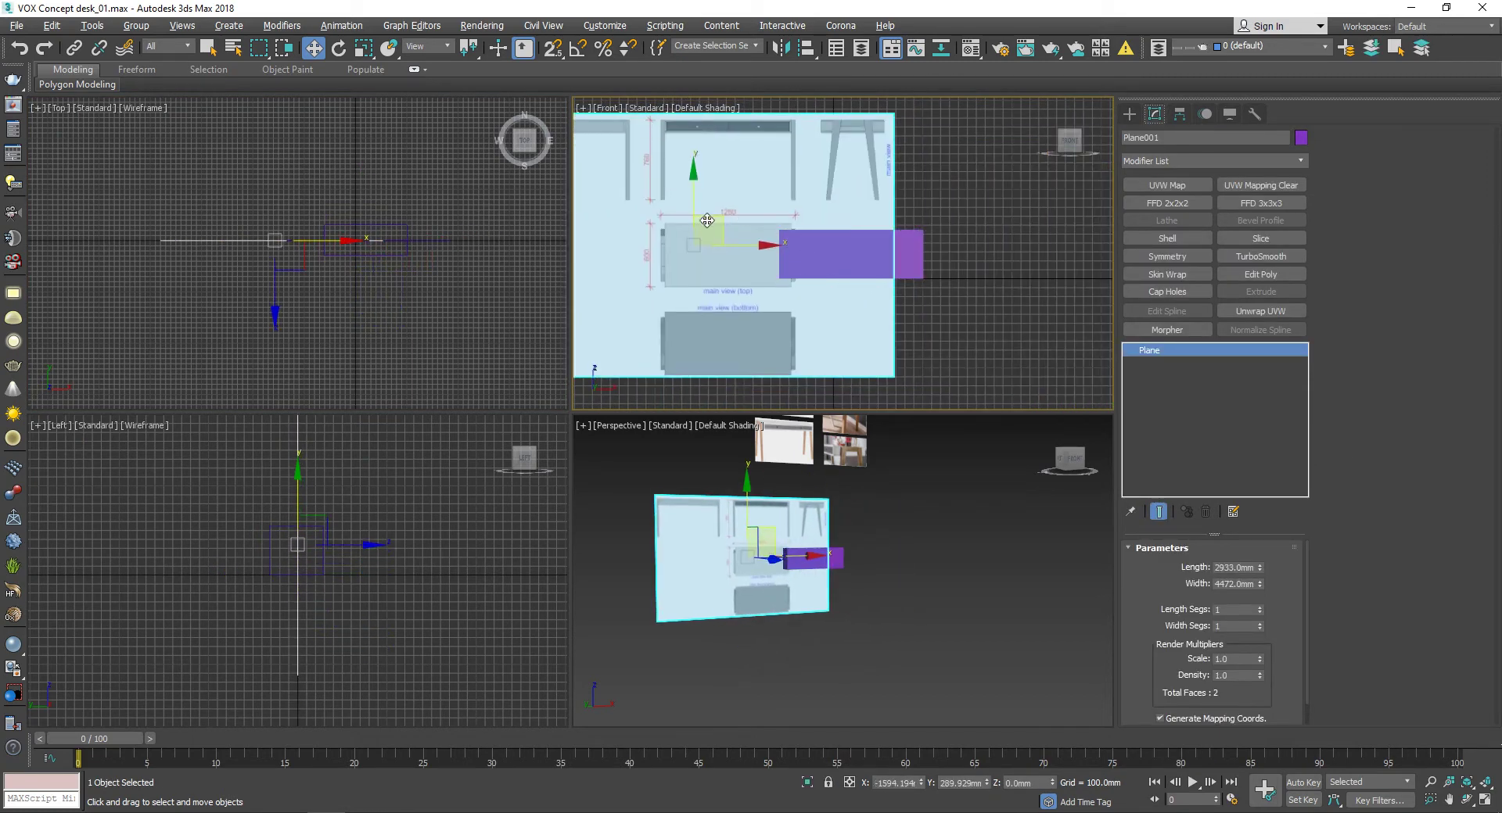
left_click(396, 311)
left_click(378, 235)
scroll(377, 234, "up", 5)
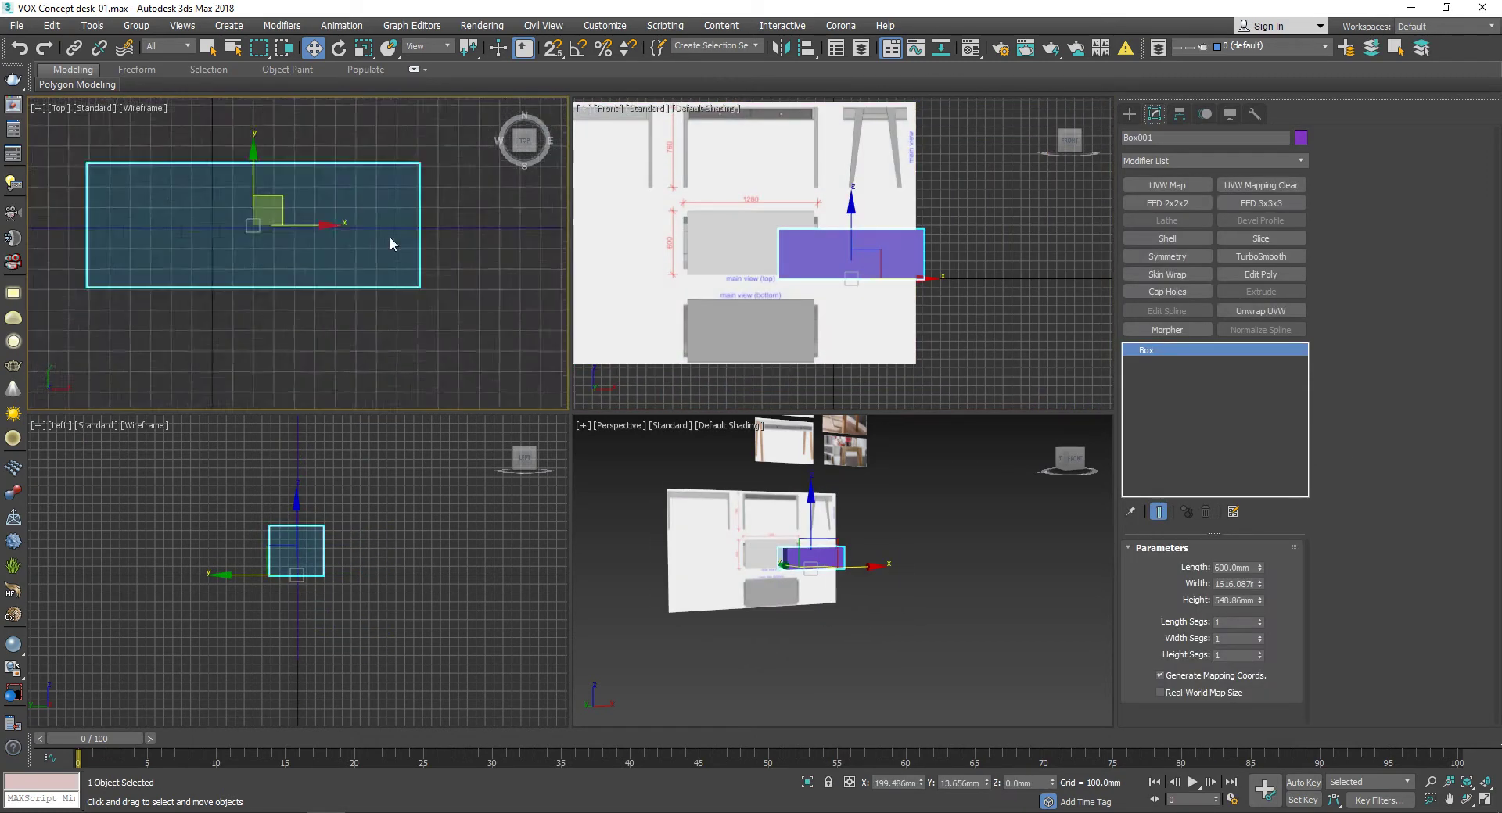
scroll(399, 258, "down", 2)
key("F3")
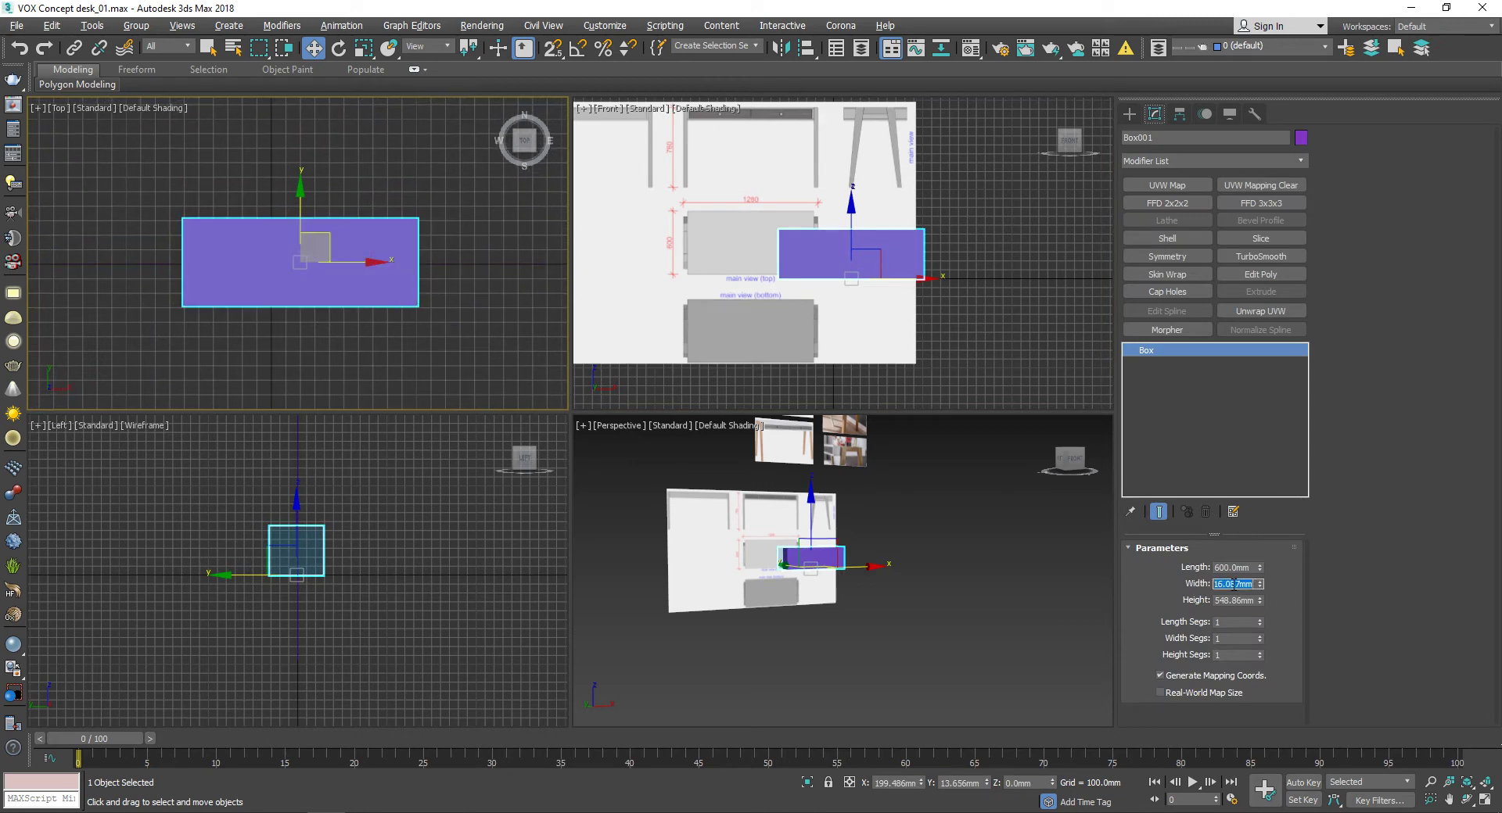
Step: Set the box width to 1280 mm and its height to 760 mm
type("1280")
key("Return")
scroll(677, 168, "up", 2)
scroll(678, 168, "up", 3)
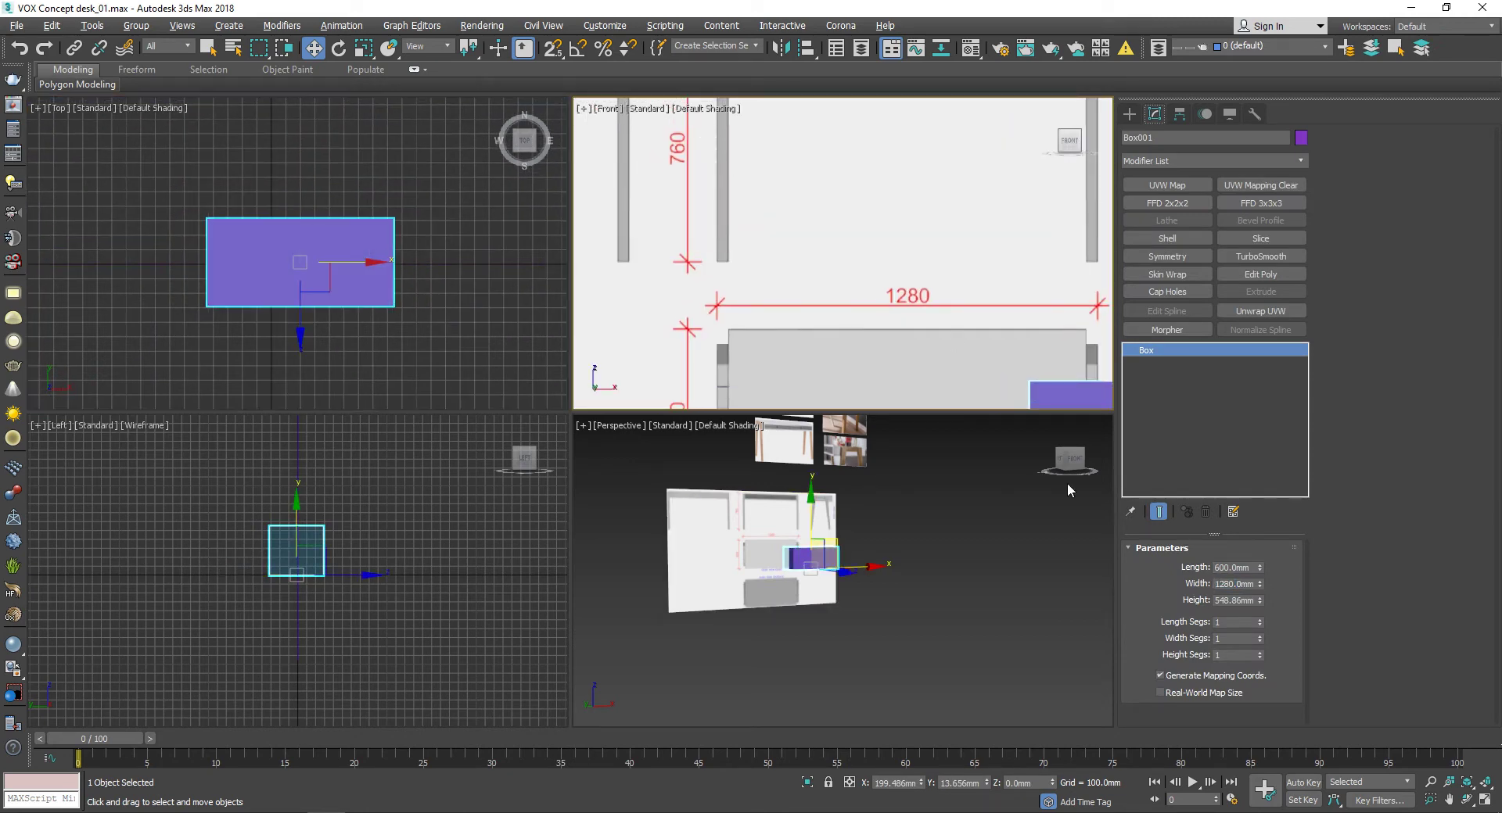
type("760")
key("Return")
middle_click_drag(419, 341, 417, 337)
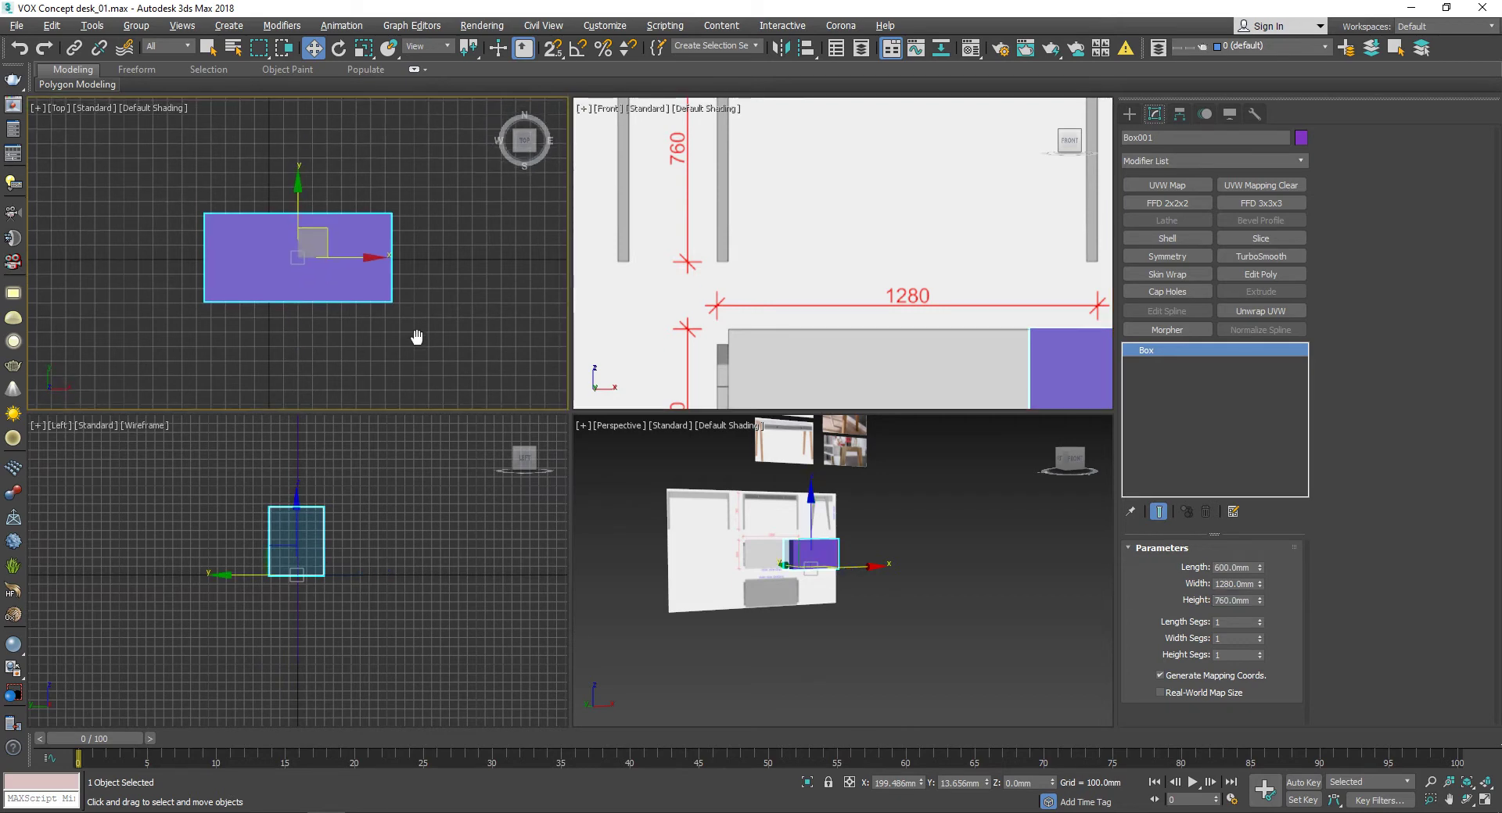
scroll(884, 325, "down", 3)
scroll(783, 243, "down", 3)
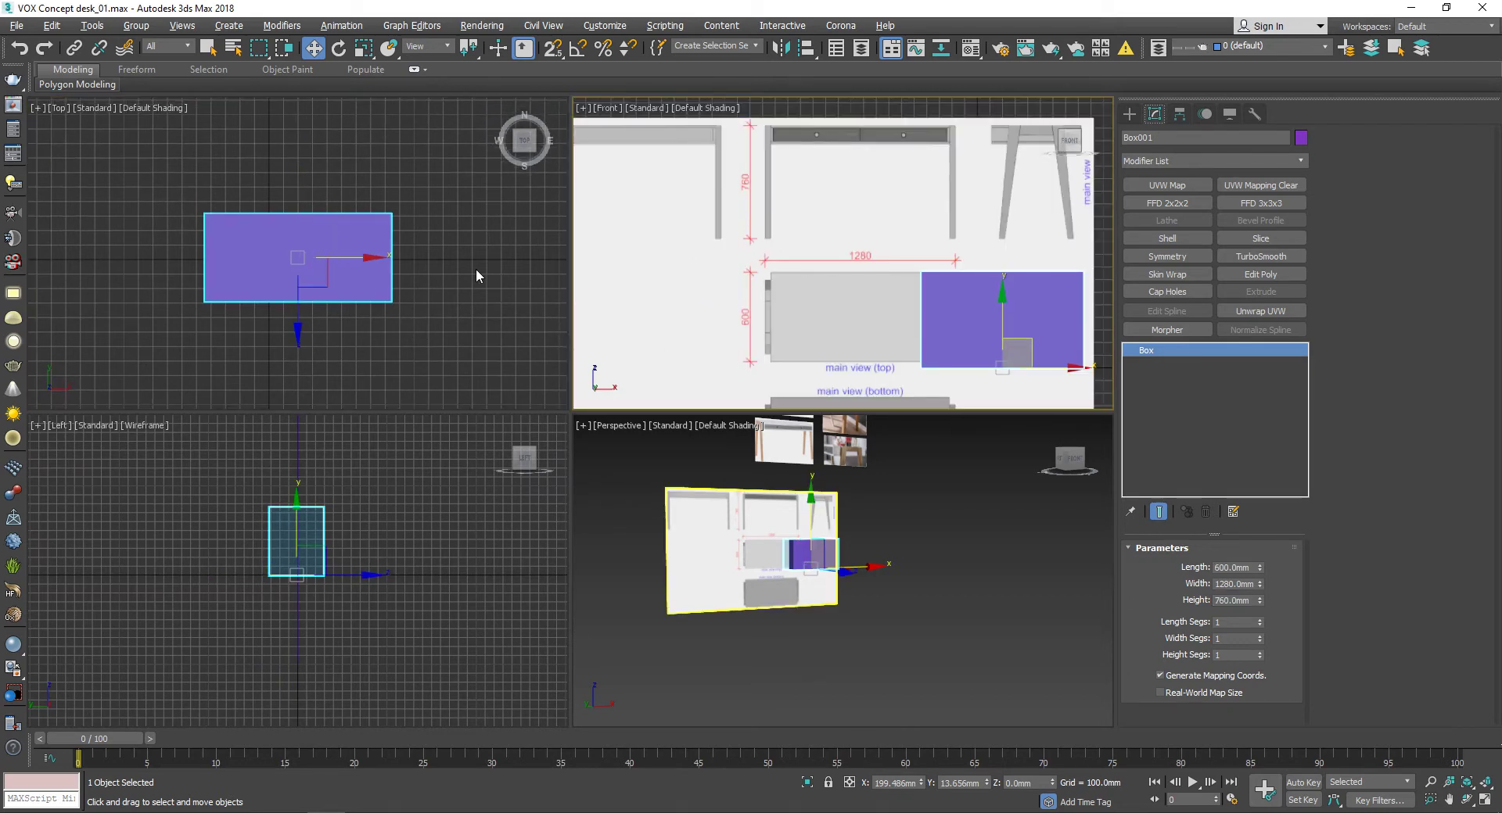
scroll(476, 269, "down", 4)
mouse_move(462, 290)
middle_mouse_down("alt")
mouse_move(441, 319)
mouse_move(560, 454)
middle_mouse_up("alt")
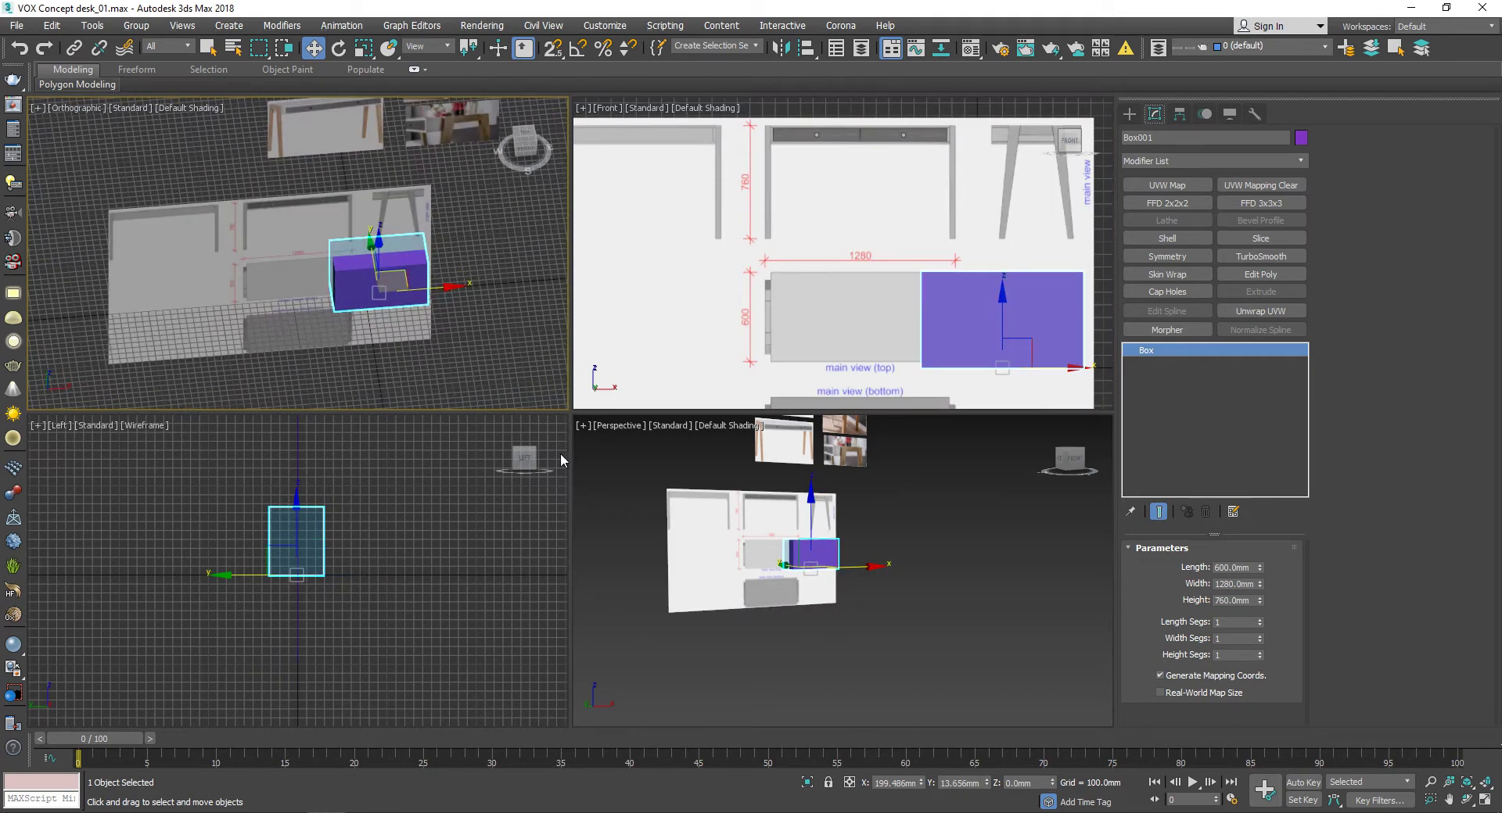
Step: Zero the box's X and Y position, zoom to it, and colour it magenta
right_click(921, 783)
right_click(986, 783)
key("z")
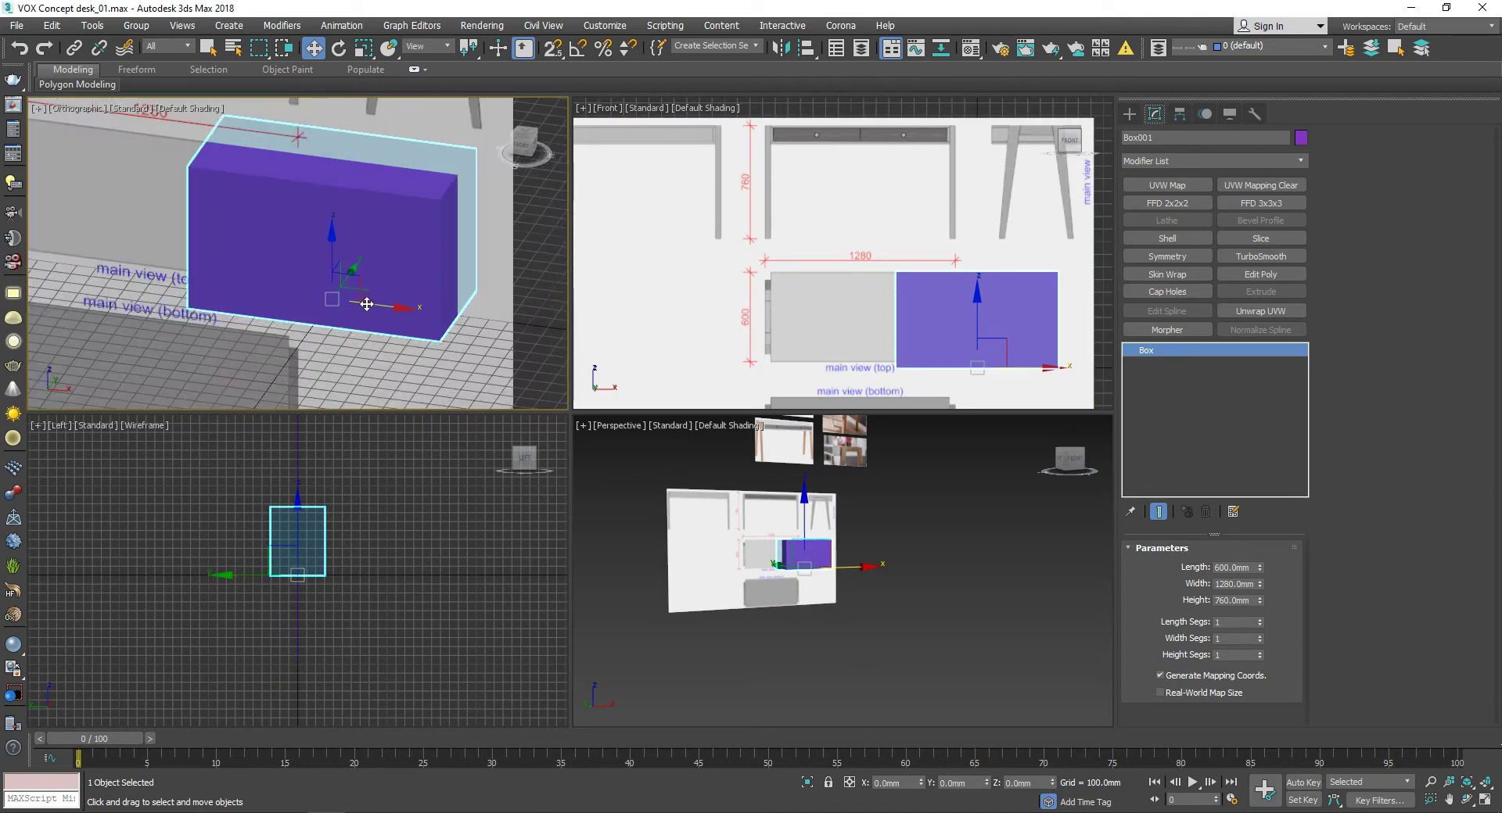
left_click(1301, 138)
left_click(873, 403)
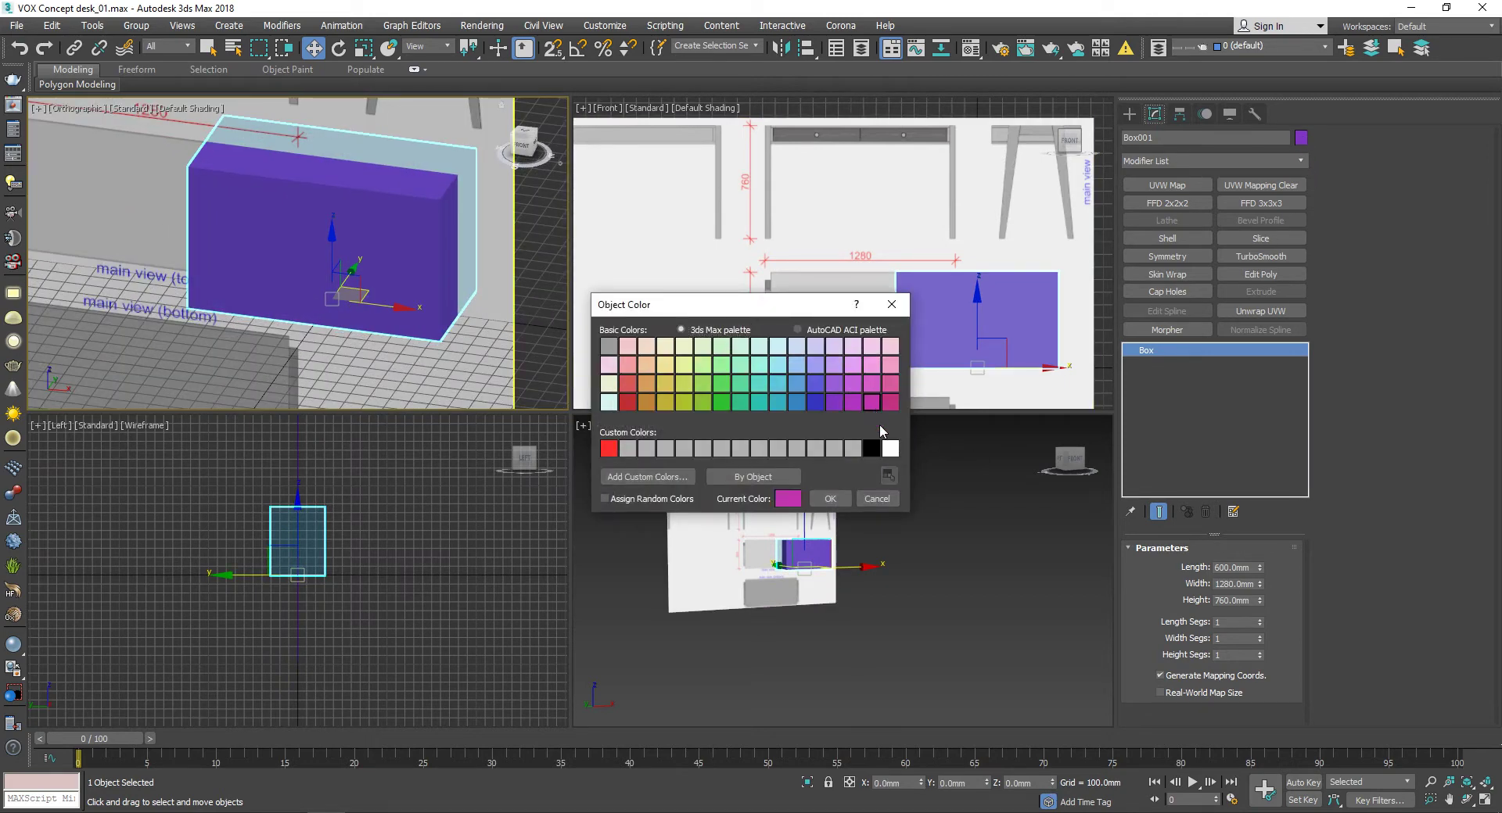
left_click(830, 500)
Step: Turn on See-Through in the box's Object Properties, then freeze the box
right_click(407, 242)
left_click(453, 356)
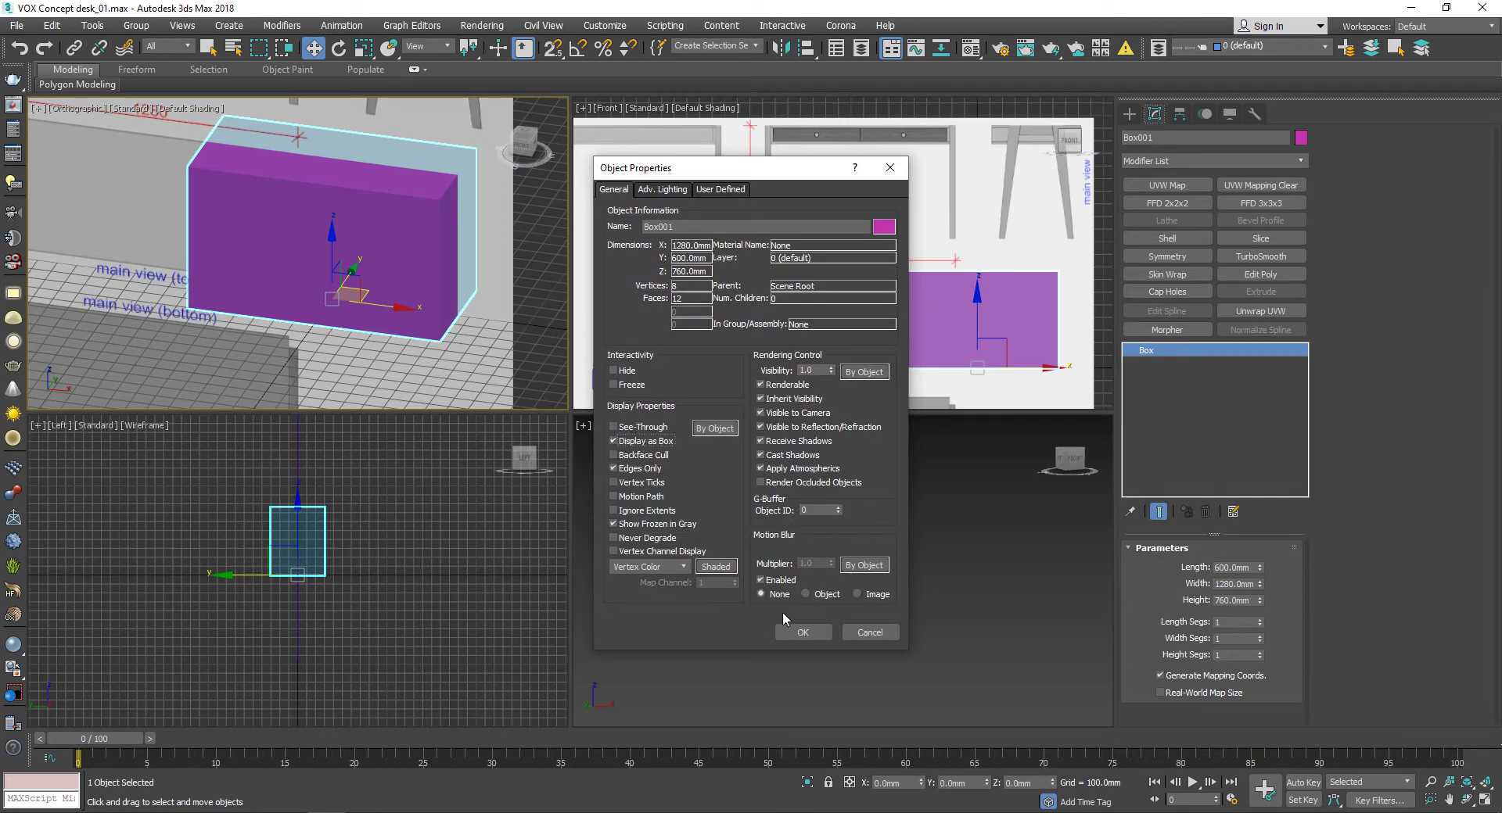
left_click(802, 632)
right_click(428, 195)
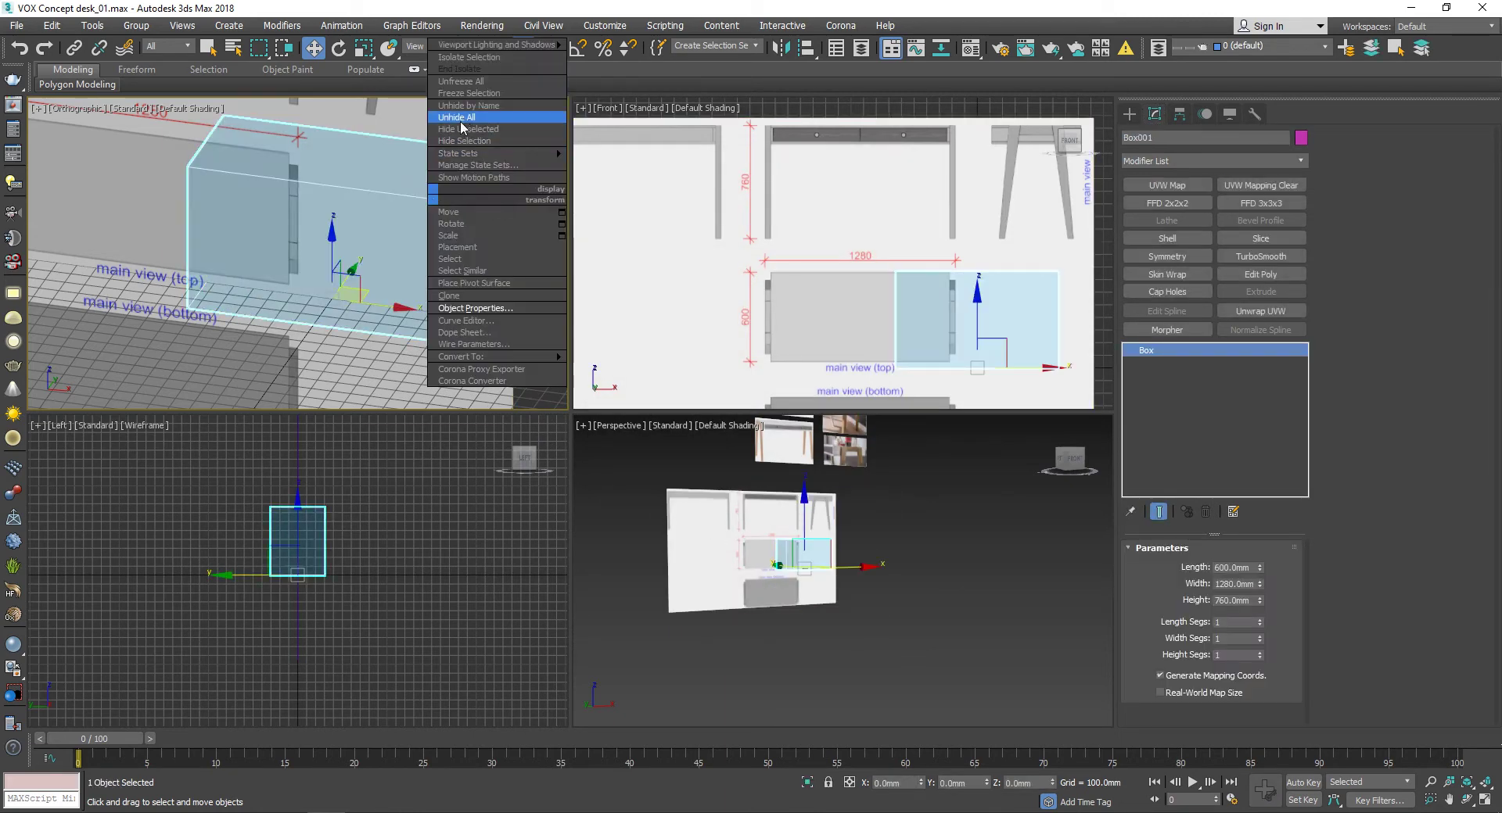
left_click(469, 94)
scroll(413, 218, "down", 3)
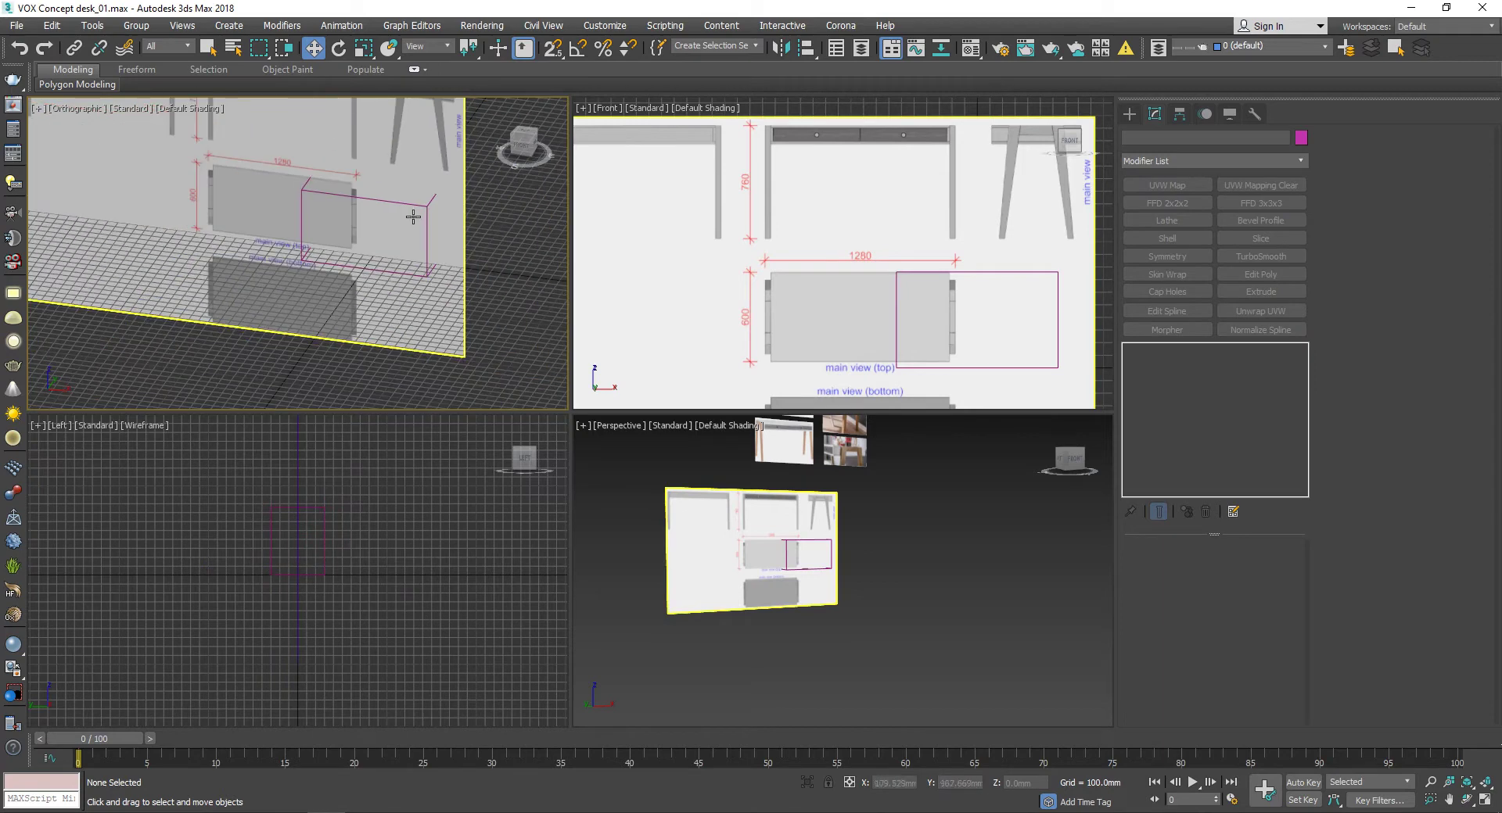
scroll(413, 218, "down", 3)
scroll(829, 203, "down", 4)
Step: Select the reference plane in a maximized Front view, then roughly move and rescale it
left_click(791, 240)
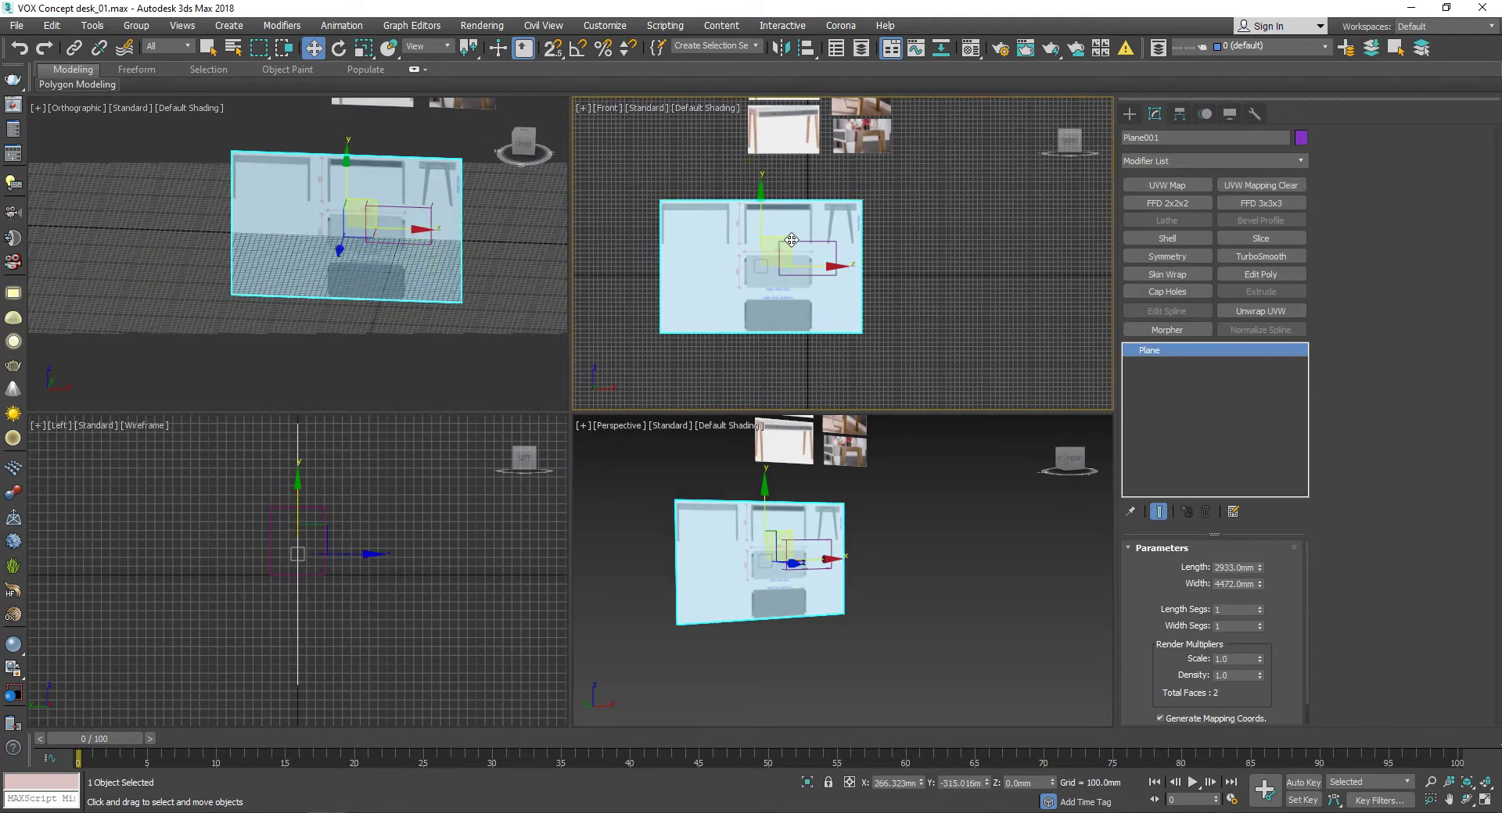
key("alt+w")
scroll(757, 278, "up", 4)
scroll(611, 319, "up", 2)
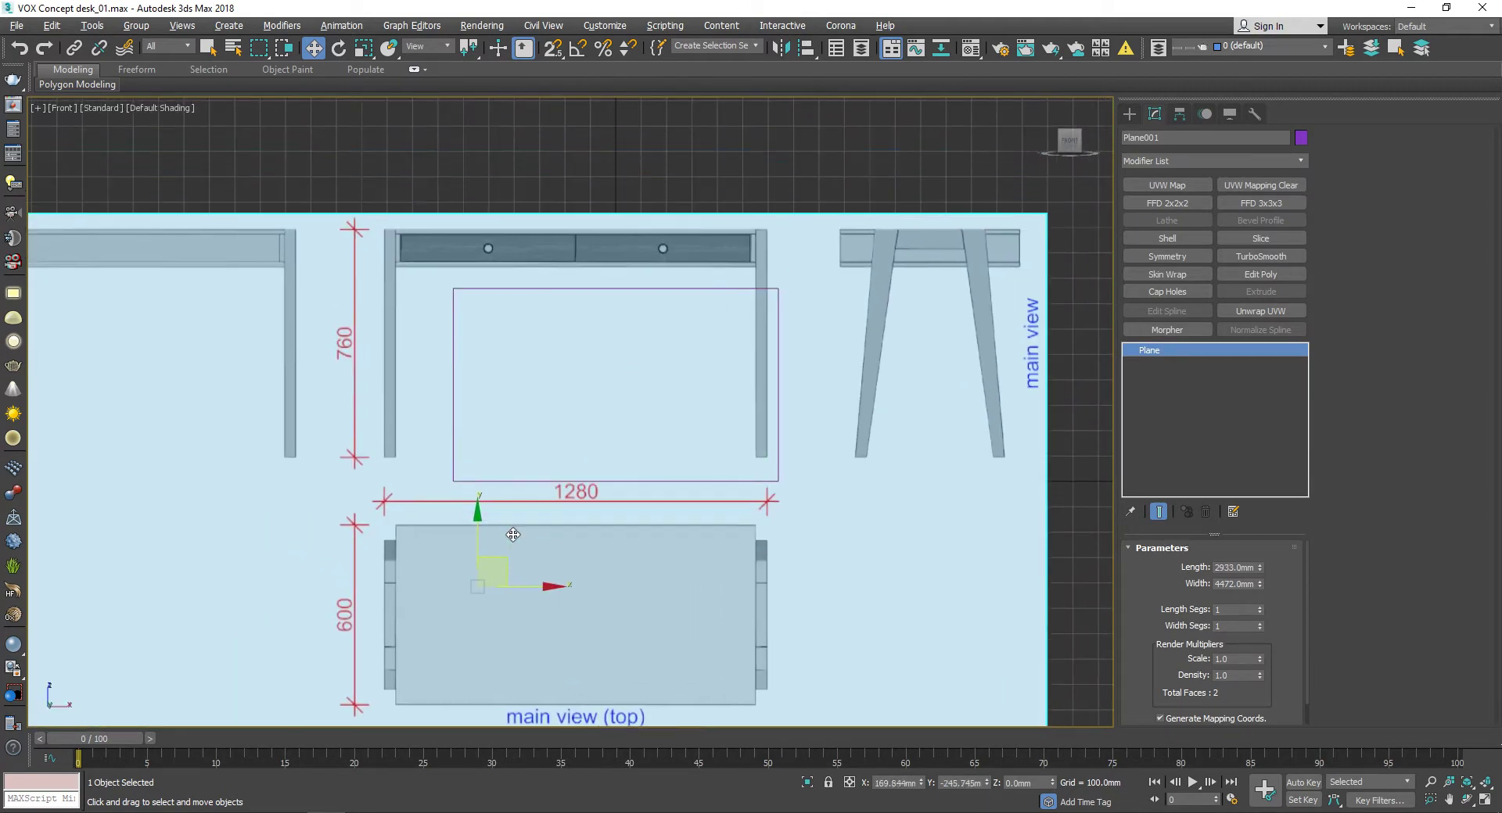
left_click_drag(513, 535, 514, 583)
left_click_drag(562, 514, 549, 567)
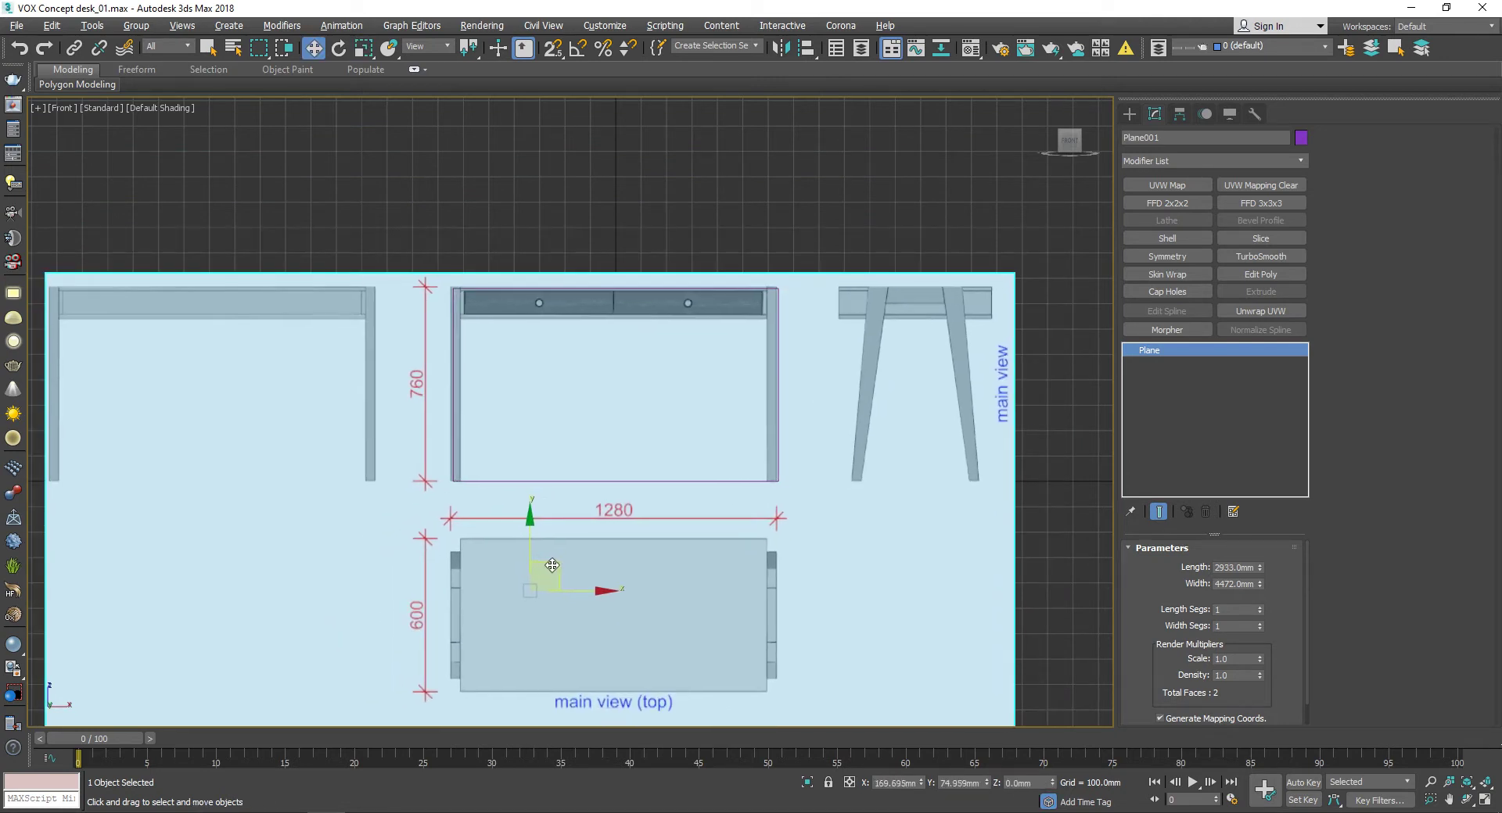
key("r")
scroll(541, 552, "up", 3)
left_click_drag(528, 561, 529, 562)
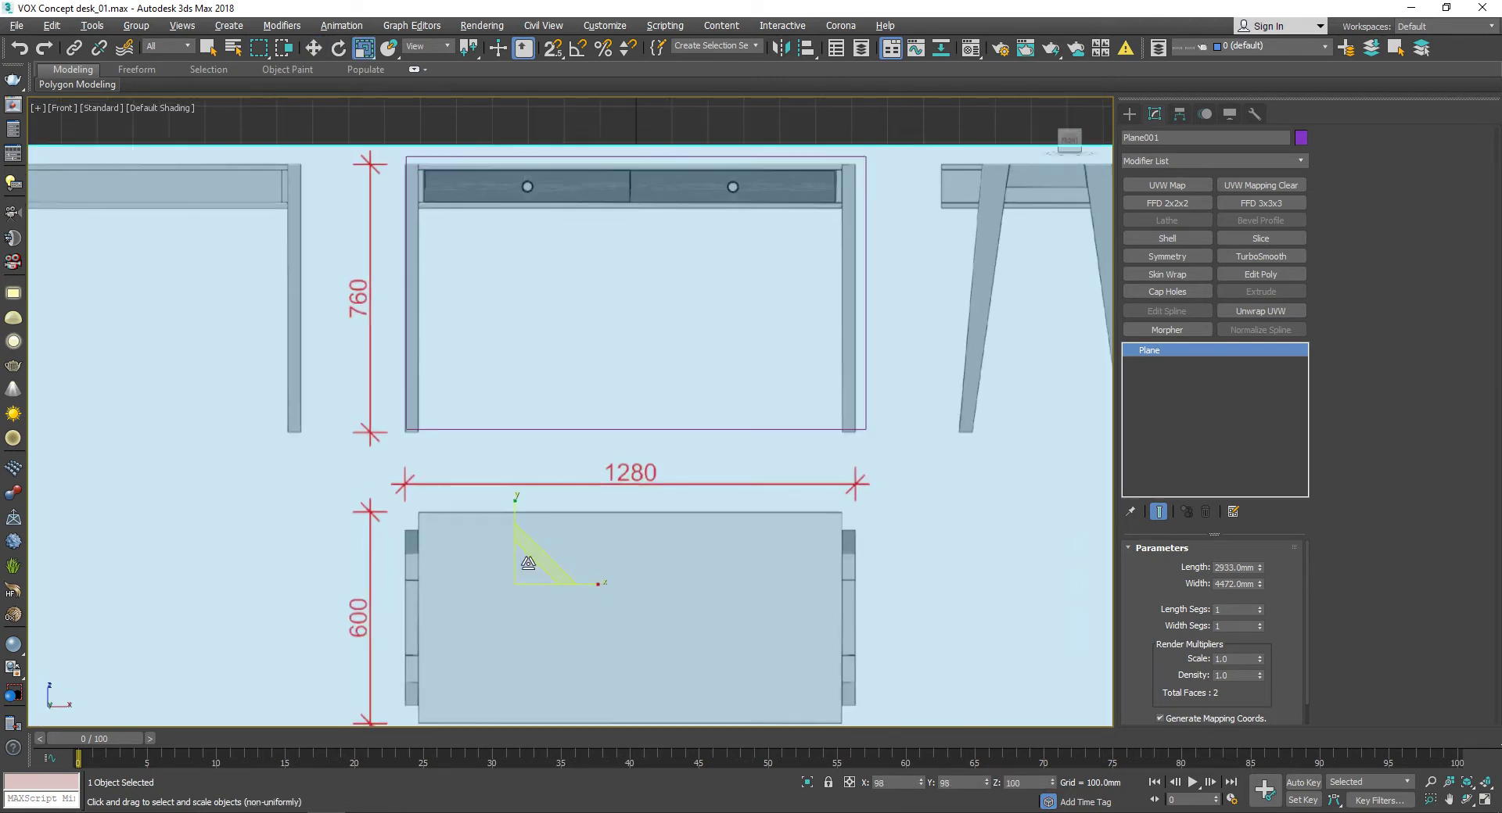
key("w")
scroll(532, 614, "up", 2)
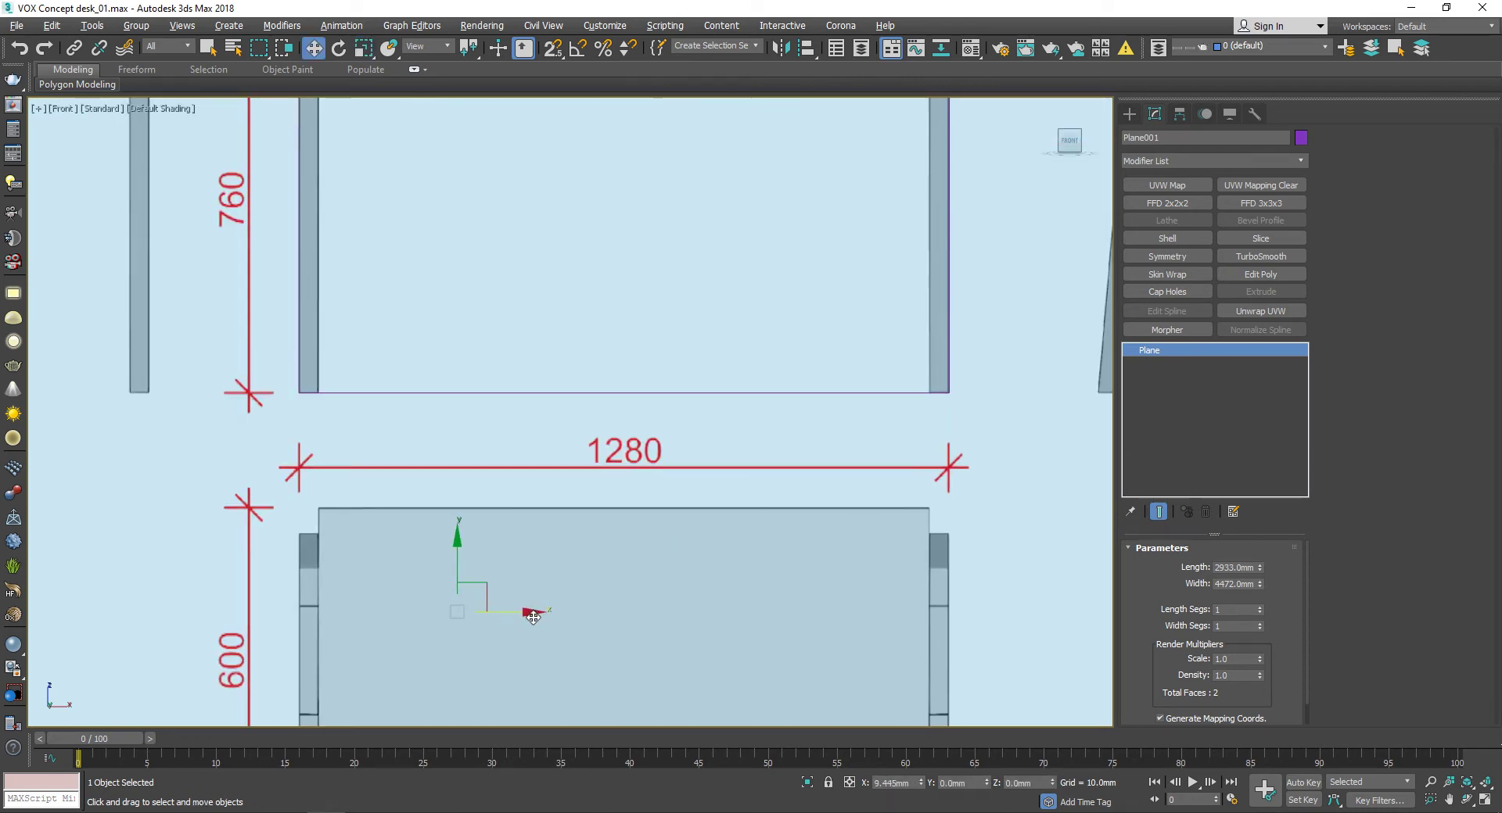
mouse_move(533, 617)
middle_mouse_down()
mouse_move(577, 587)
mouse_move(655, 467)
middle_mouse_up()
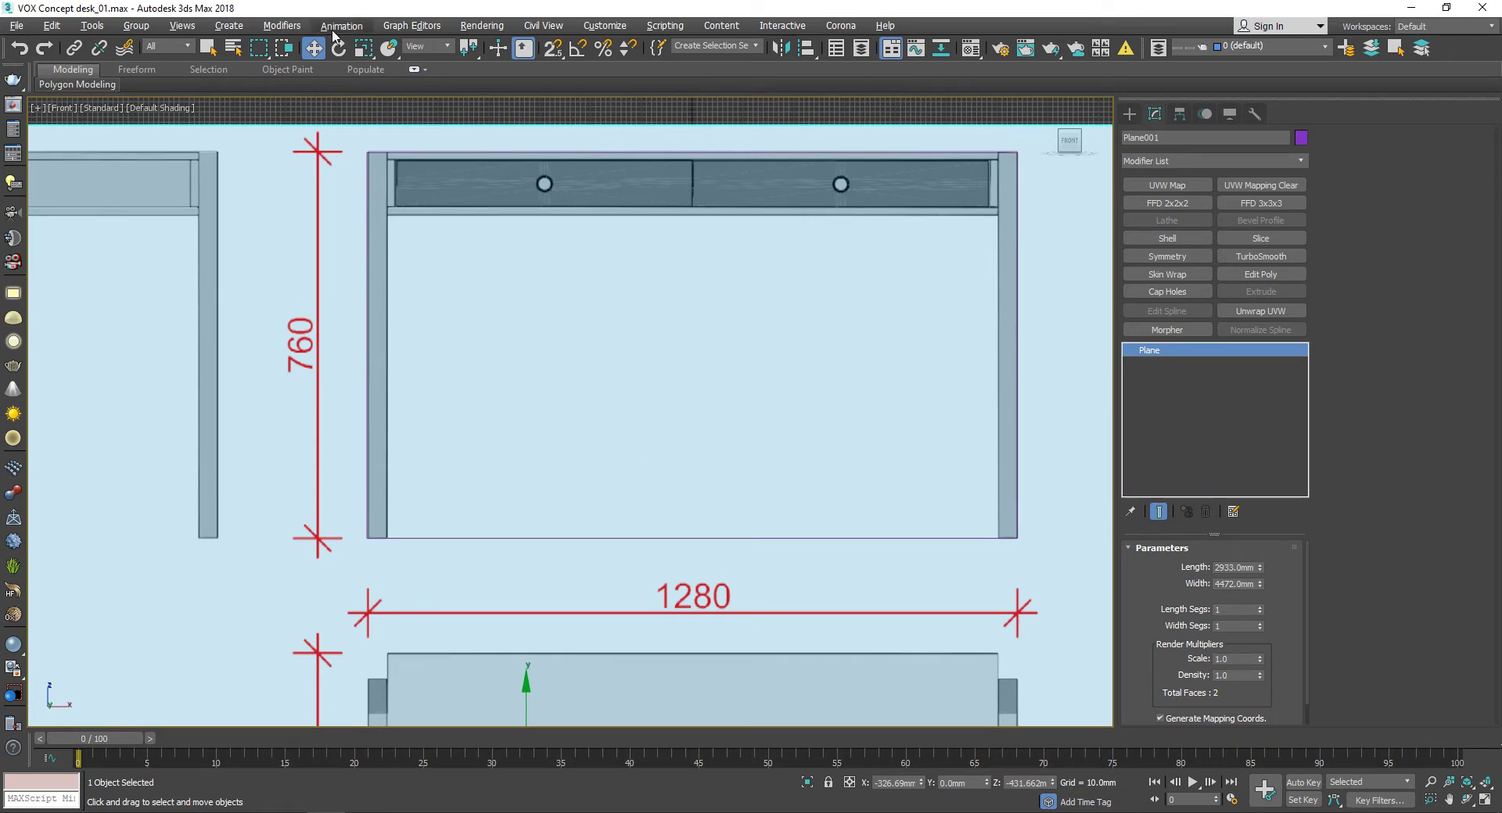
Step: Enter the plane's exact position in the Move Type-In: X -330 mm, Z -430 mm
right_click(312, 48)
left_click(1100, 382)
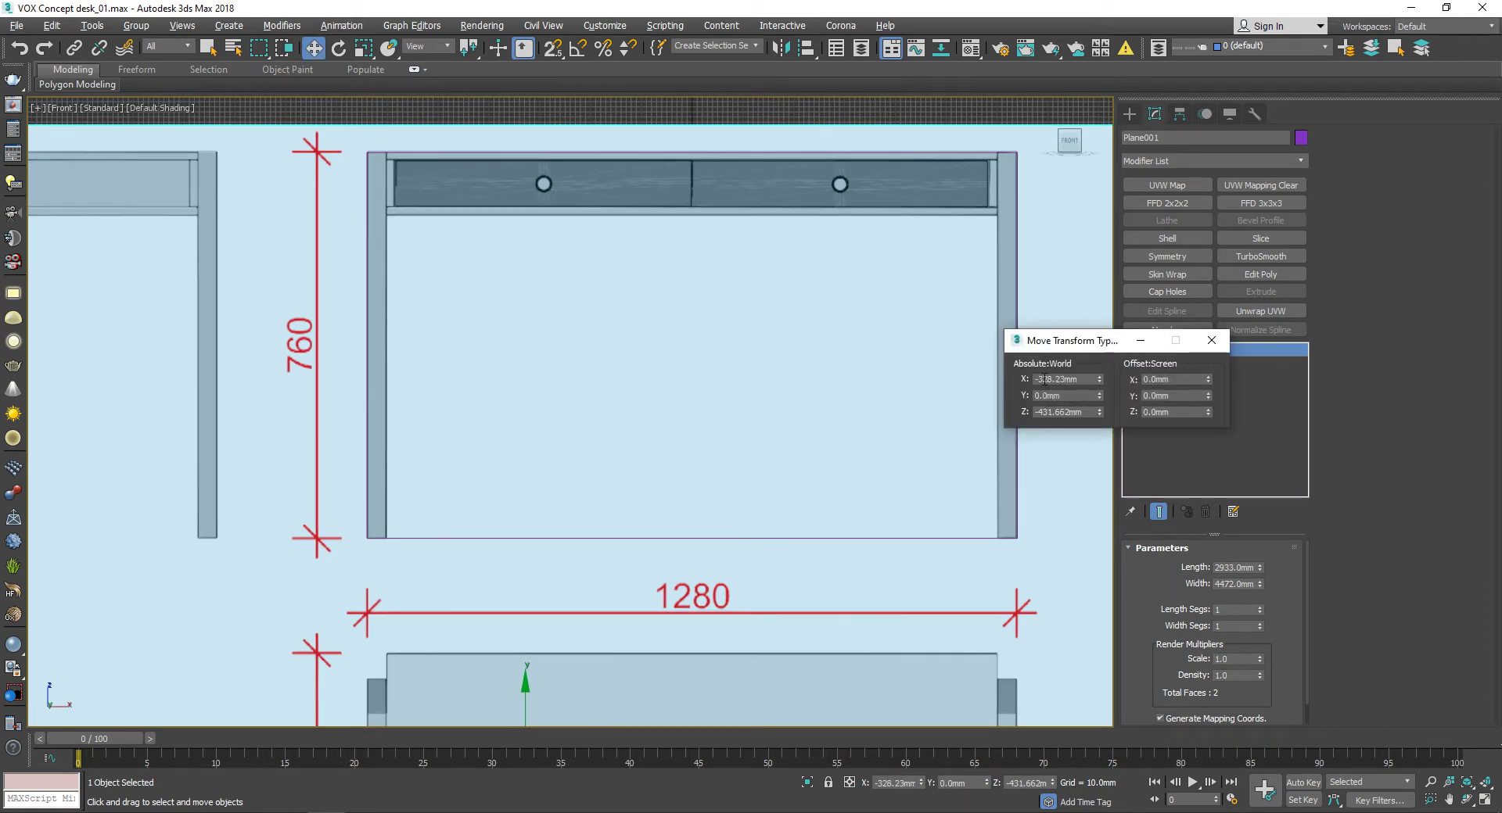
type("-330")
key("Return")
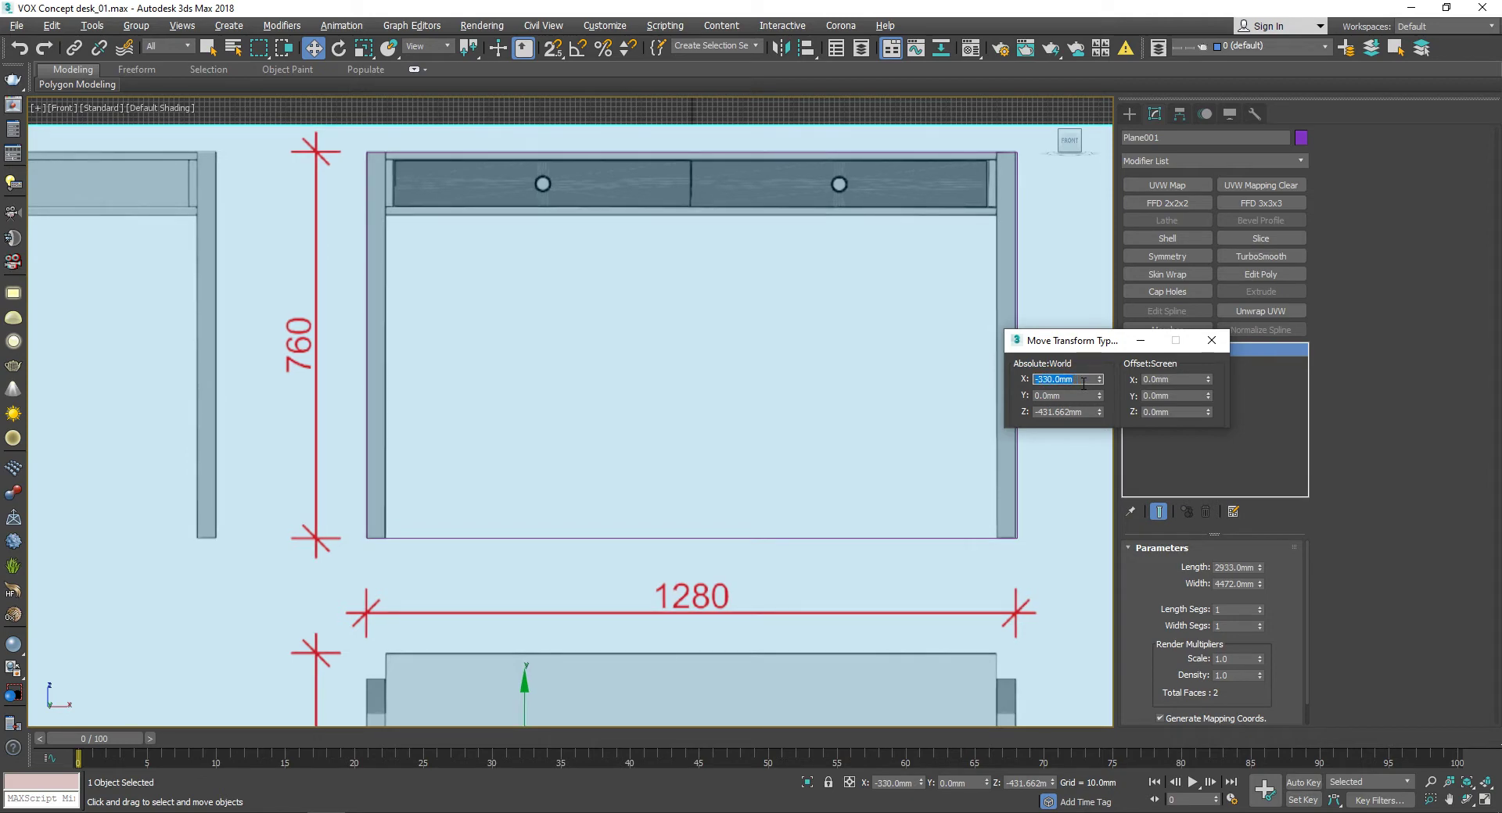
scroll(987, 393, "down", 4)
scroll(815, 432, "up", 3)
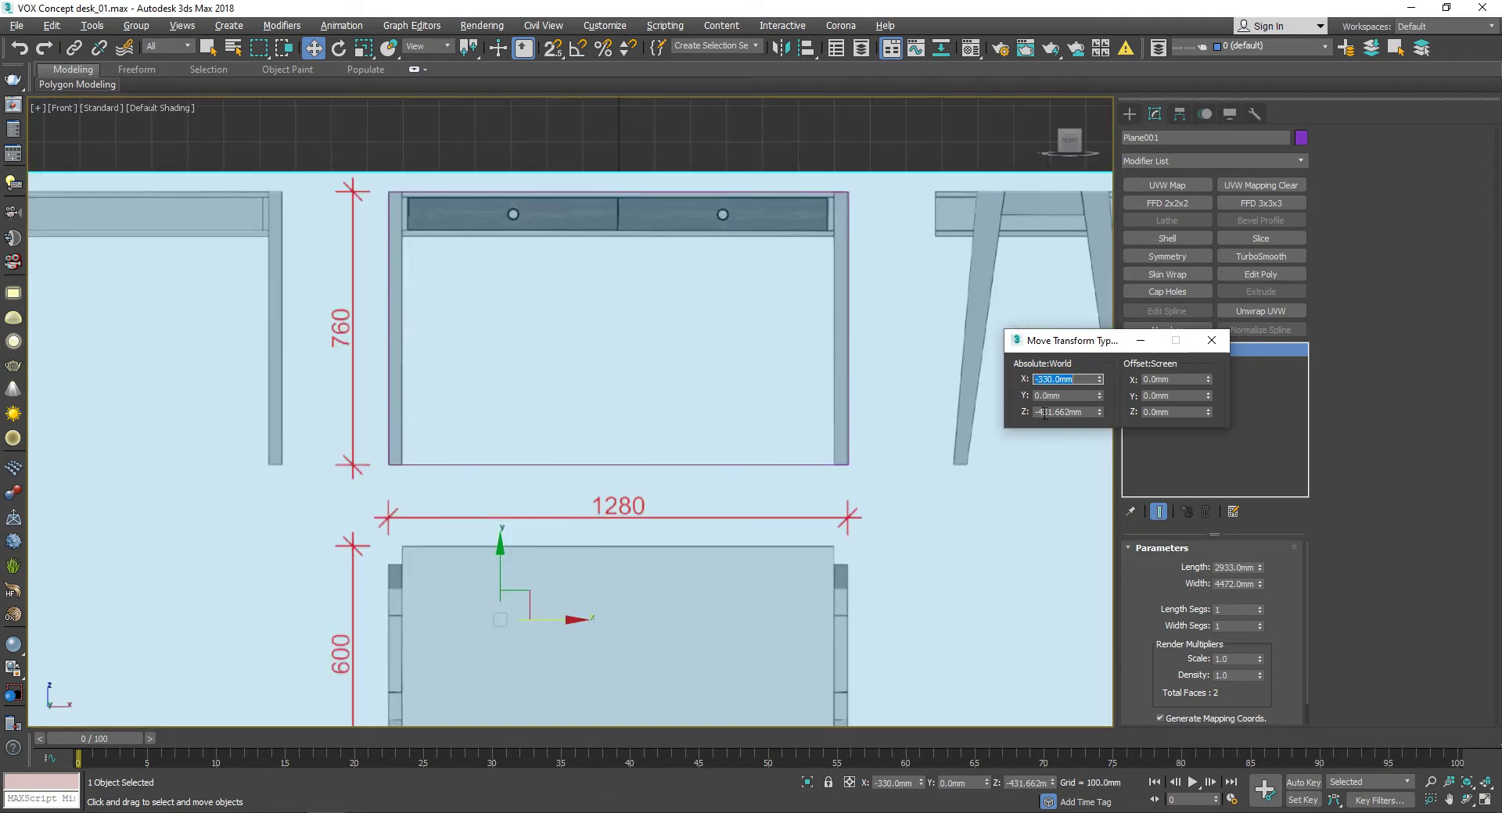
key("Return")
scroll(817, 291, "up", 5)
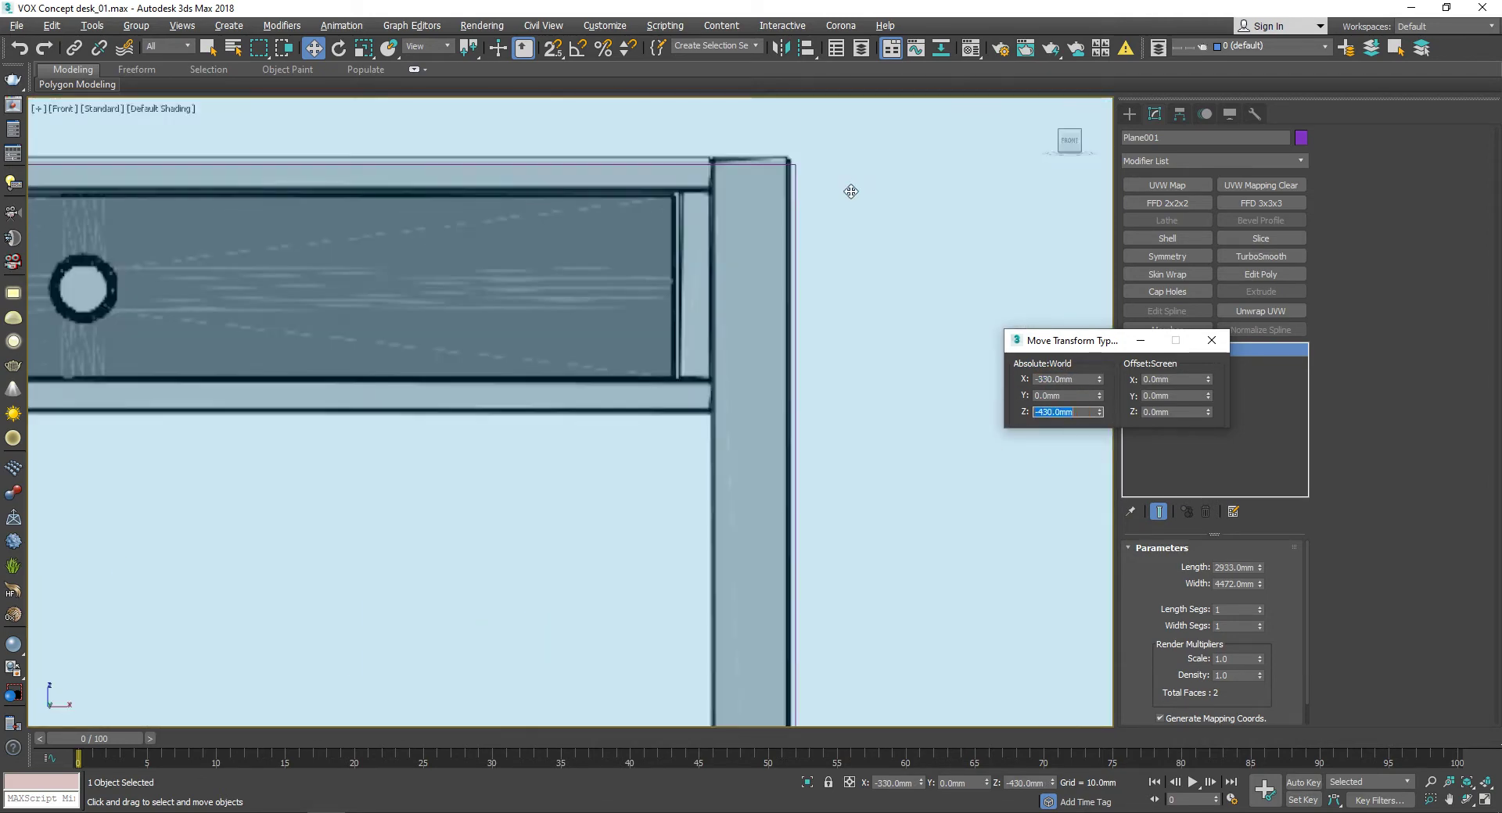
scroll(848, 195, "down", 4)
scroll(491, 283, "up", 1)
Step: Try an X scale of 85 on the plane in the Scale Type-In, then undo it
left_click(1211, 340)
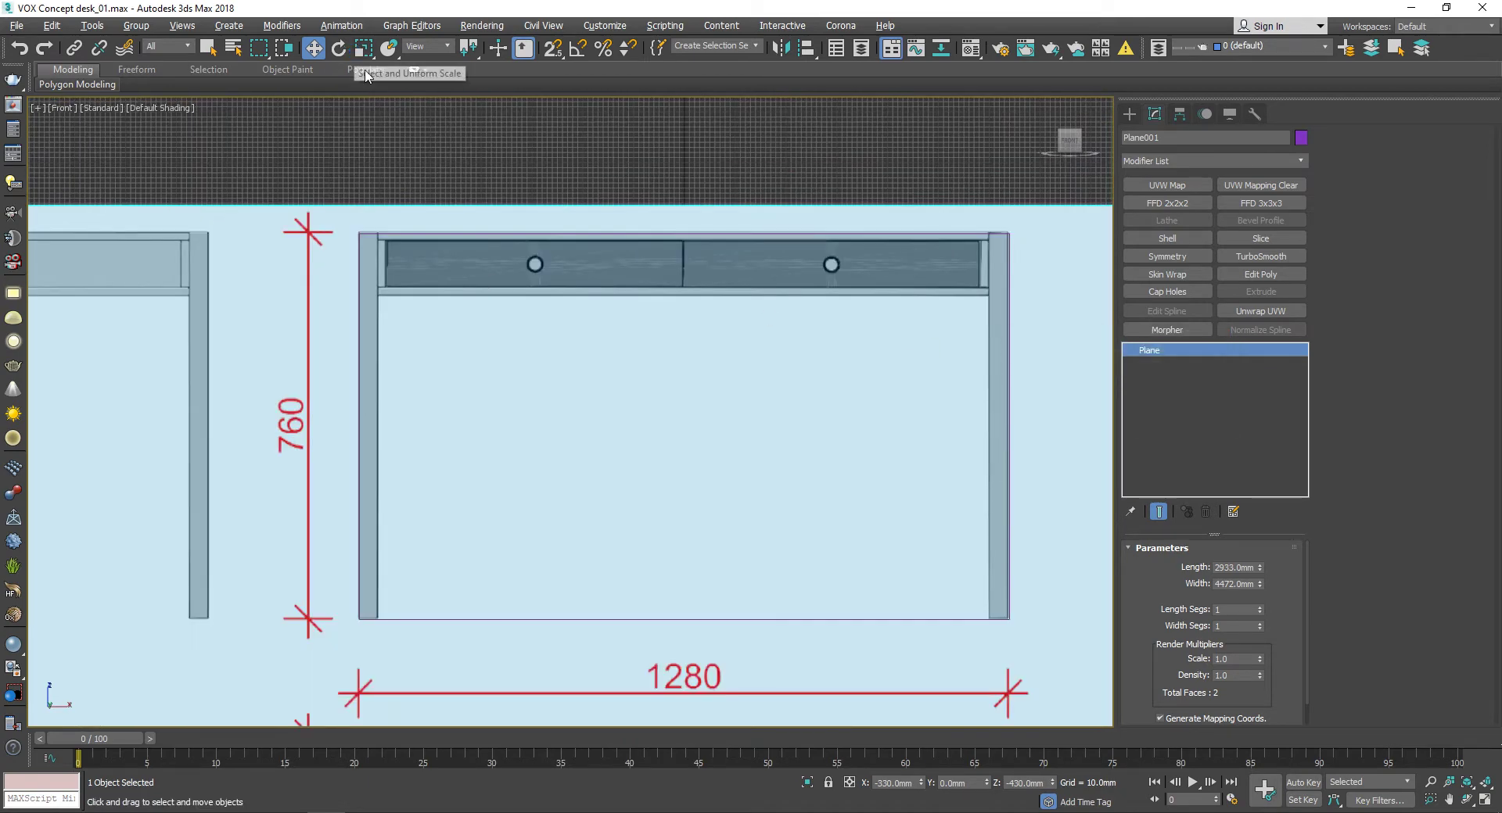
left_click(363, 47)
scroll(614, 366, "down", 5)
scroll(614, 366, "up", 4)
right_click(363, 47)
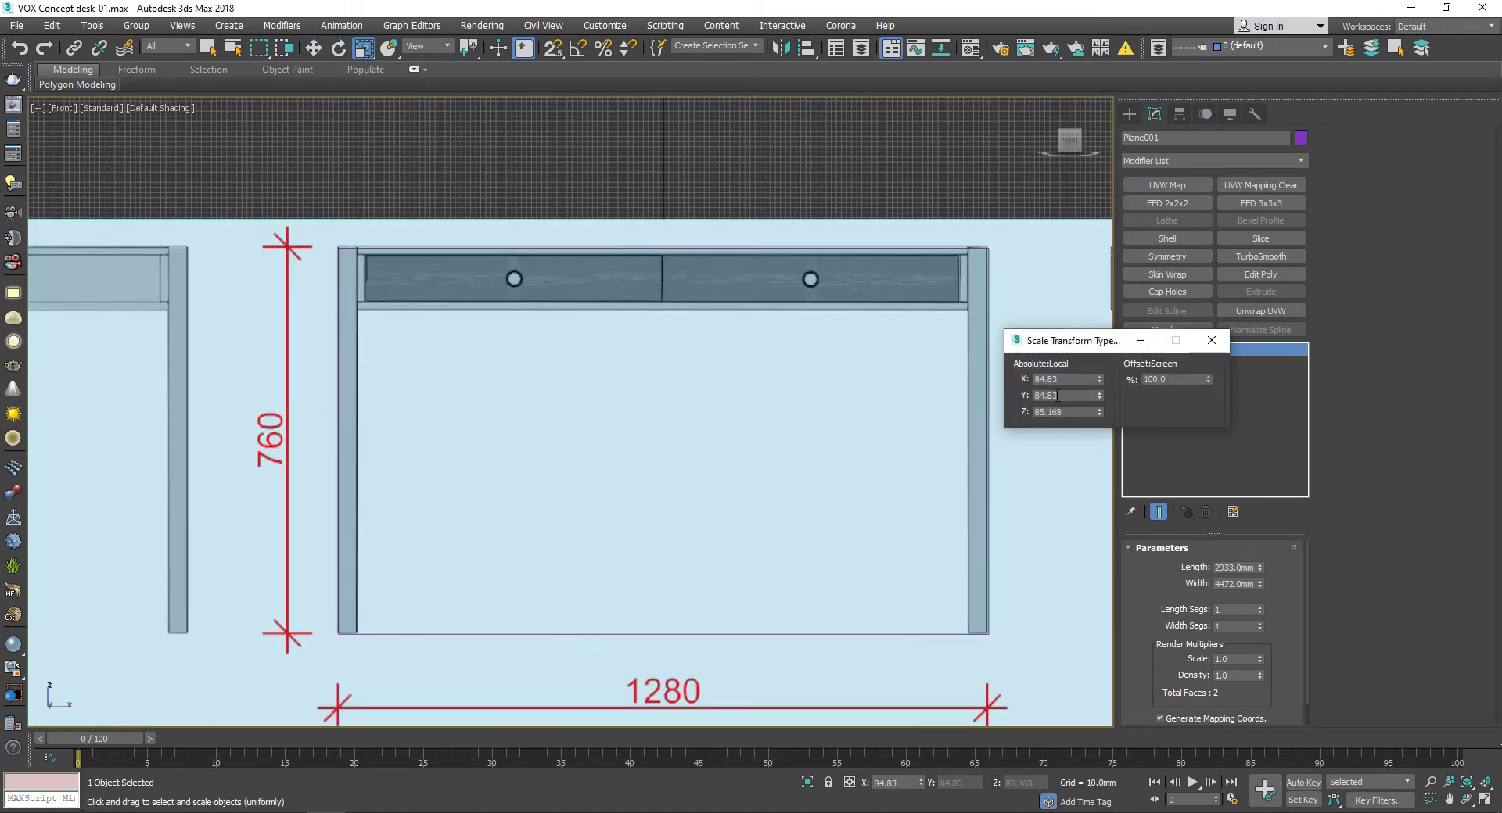
type("85")
key("Return")
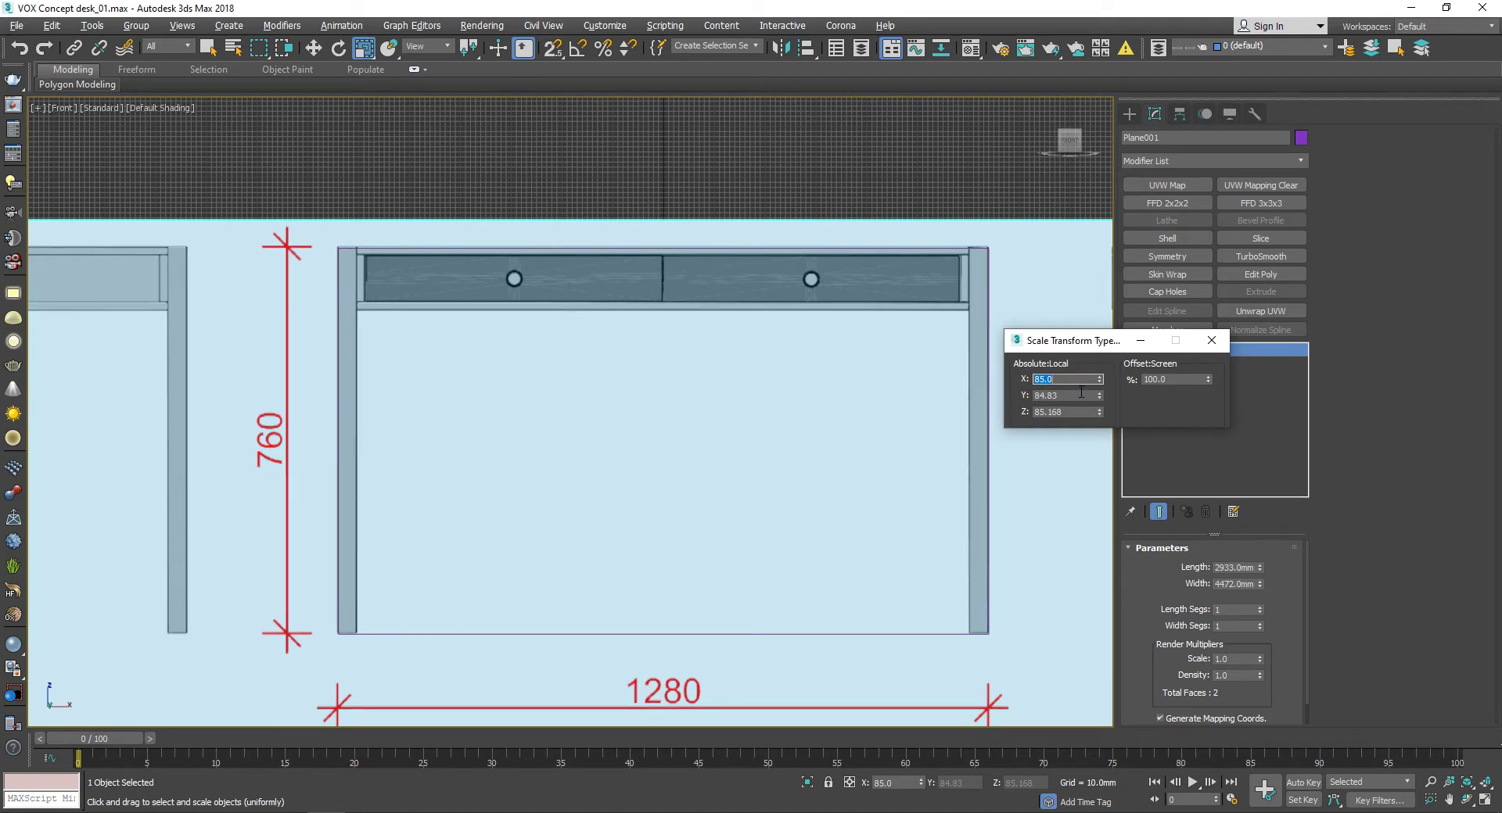
left_click(1211, 340)
key("ctrl+z")
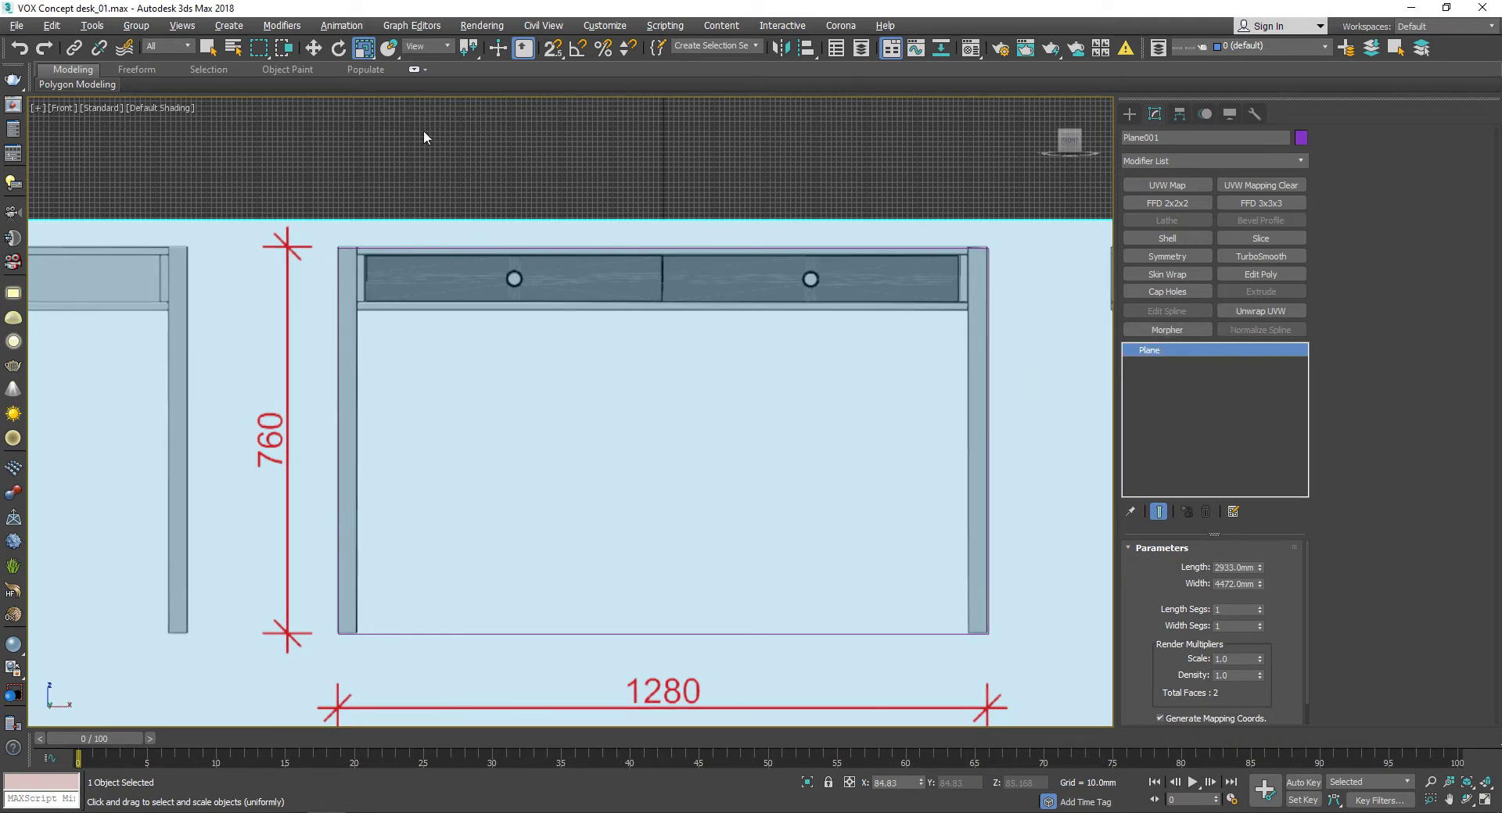
Step: Nudge the plane's X position to -326.92 mm, then deselect it
right_click(363, 47)
left_click_drag(1107, 350, 1080, 350)
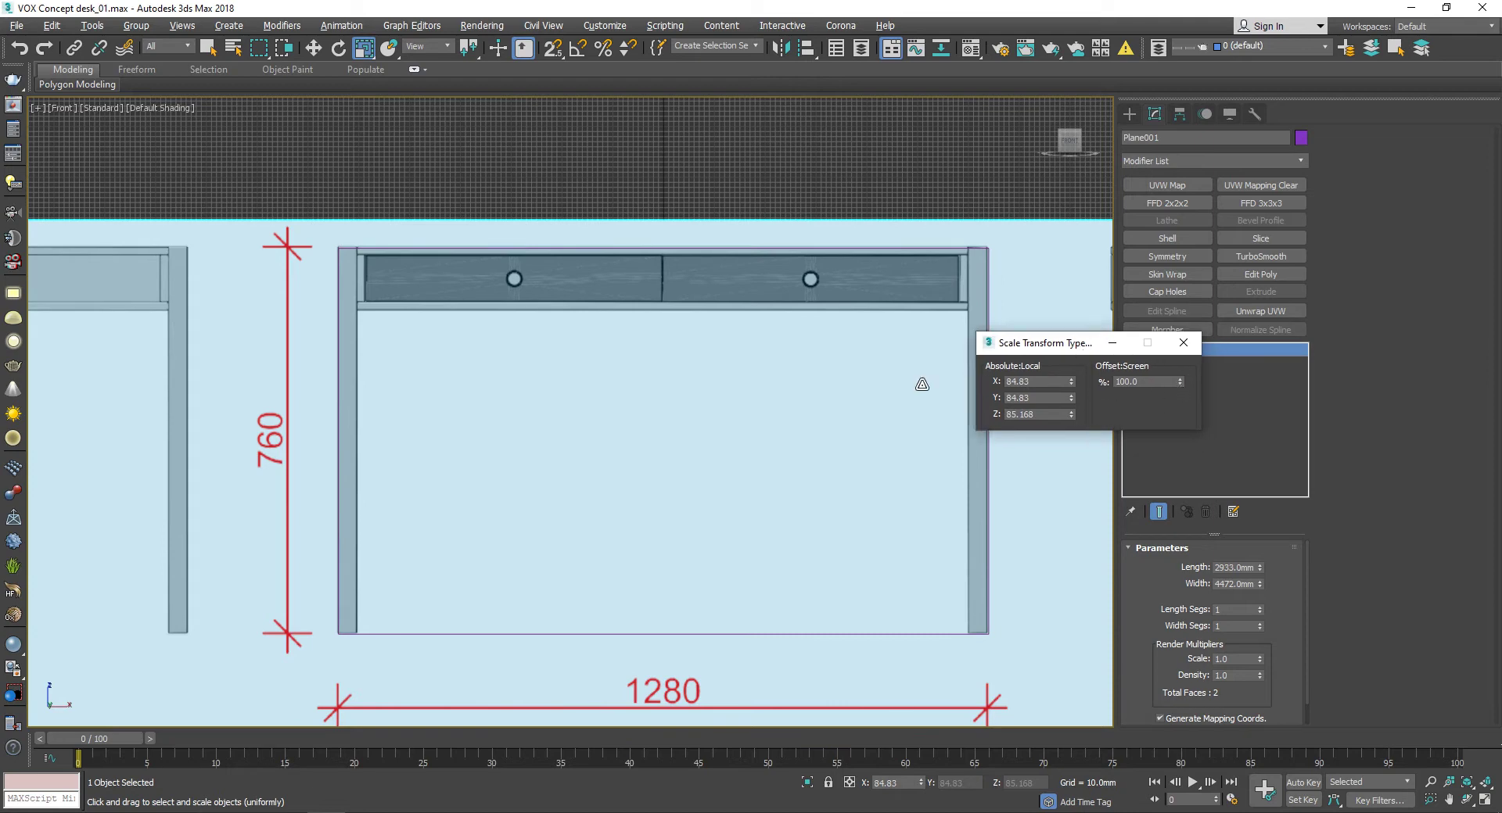
middle_click_drag(974, 406, 904, 363)
key("w")
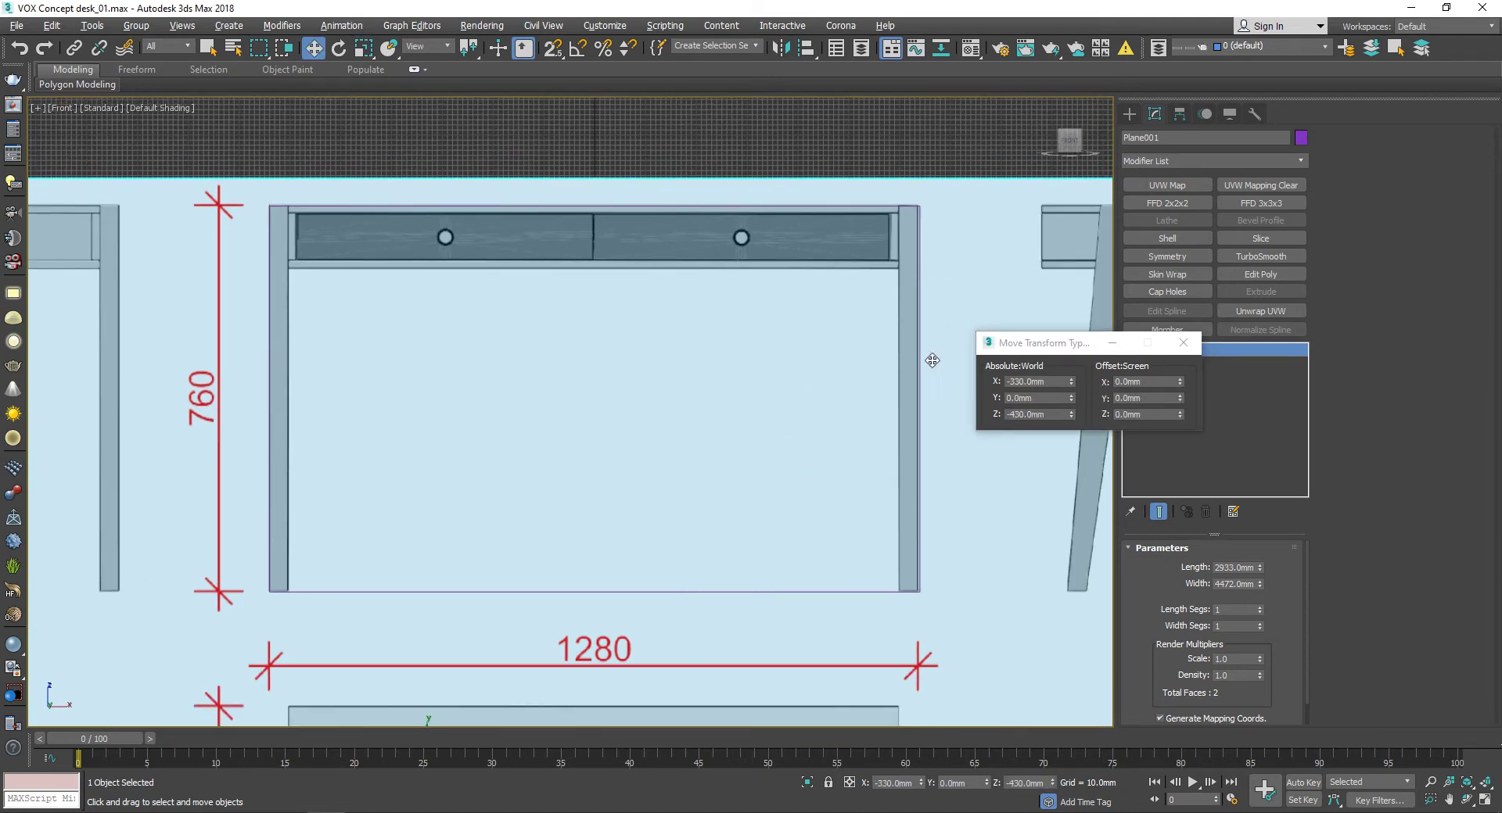
left_click_drag(1073, 383, 1073, 415)
scroll(726, 349, "down", 2)
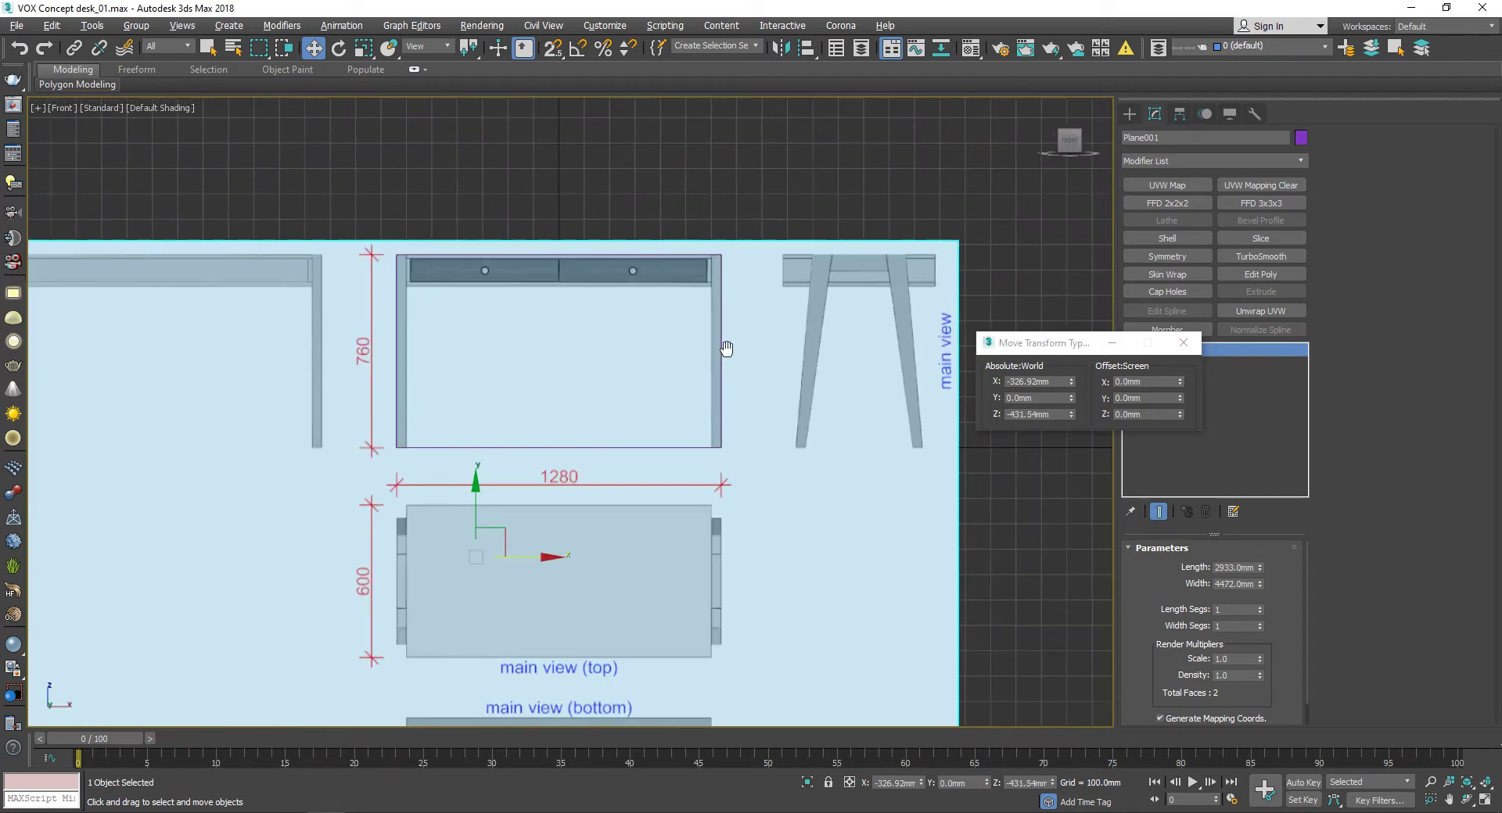
scroll(726, 349, "down", 2)
left_click(753, 350)
scroll(598, 280, "up", 3)
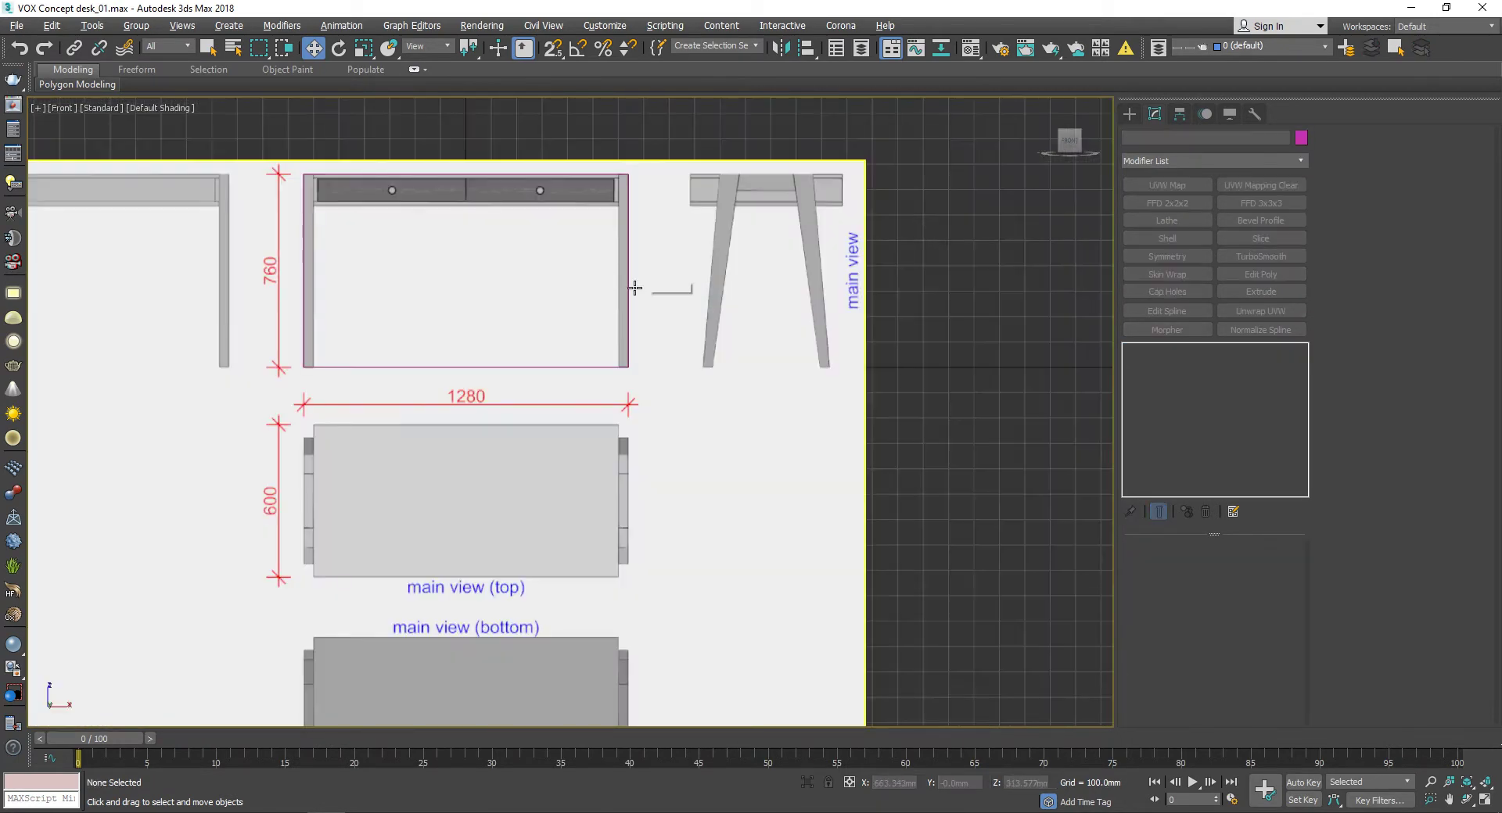
Step: Convert the reference plane to an editable poly and switch to edge editing
left_click(634, 288)
scroll(634, 288, "down", 3)
right_click(664, 345)
left_click(844, 525)
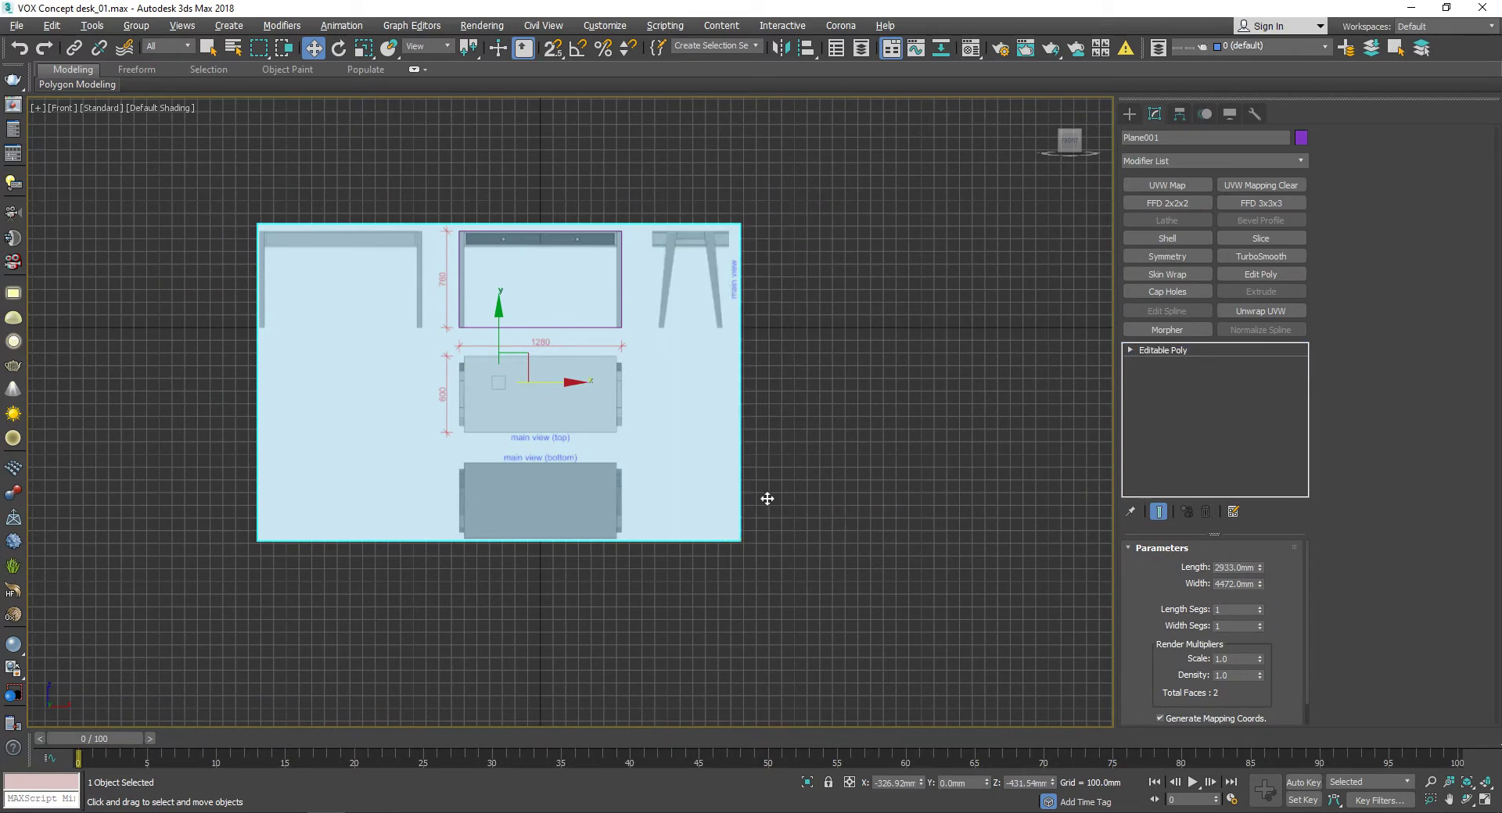
left_click(1190, 566)
scroll(503, 317, "up", 2)
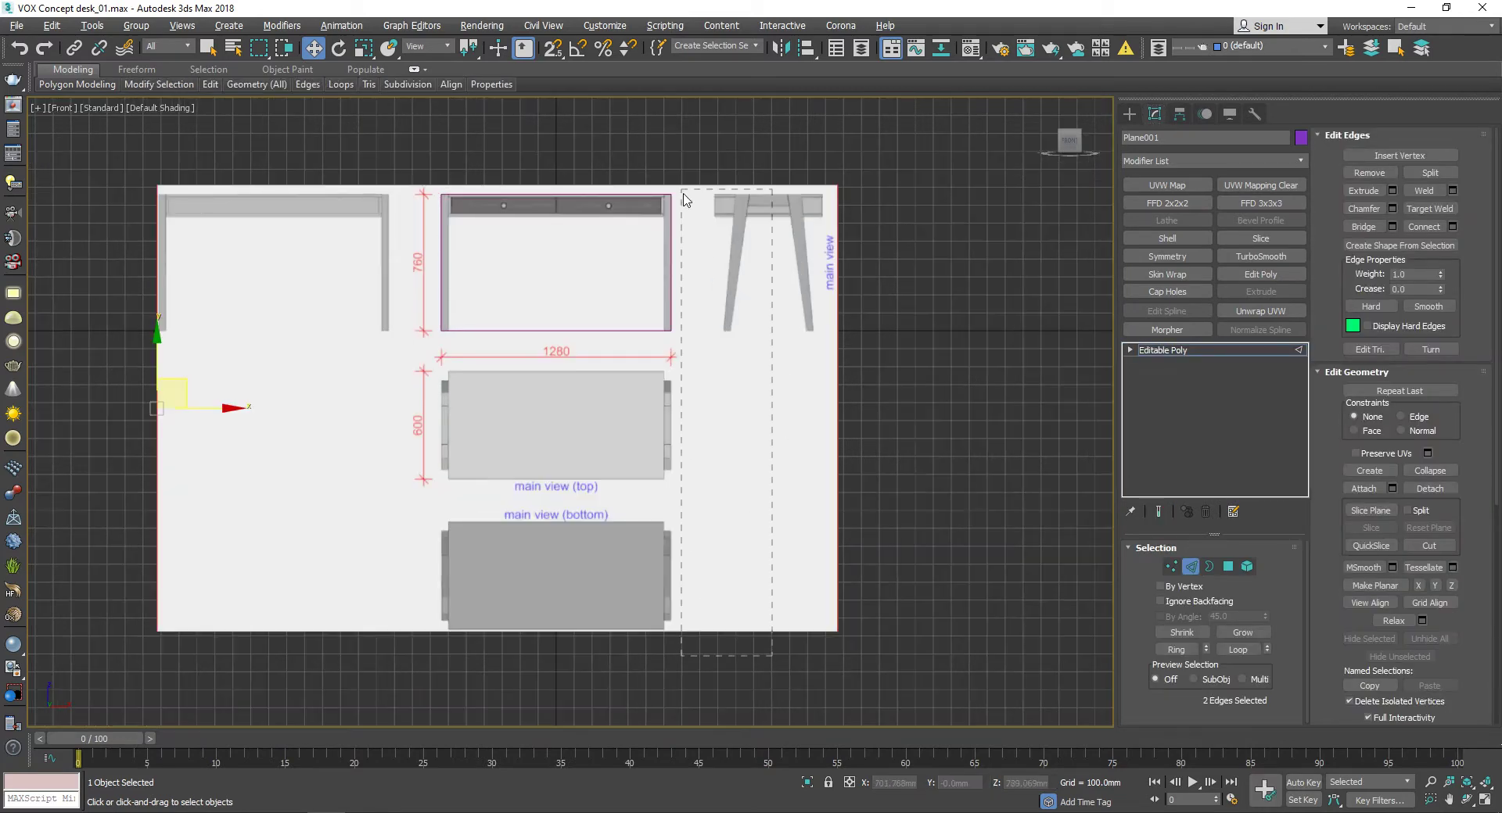
Step: Connect two new vertical edges across the plane's top and bottom edges, slid toward the leg
left_click_drag(683, 198, 949, 360)
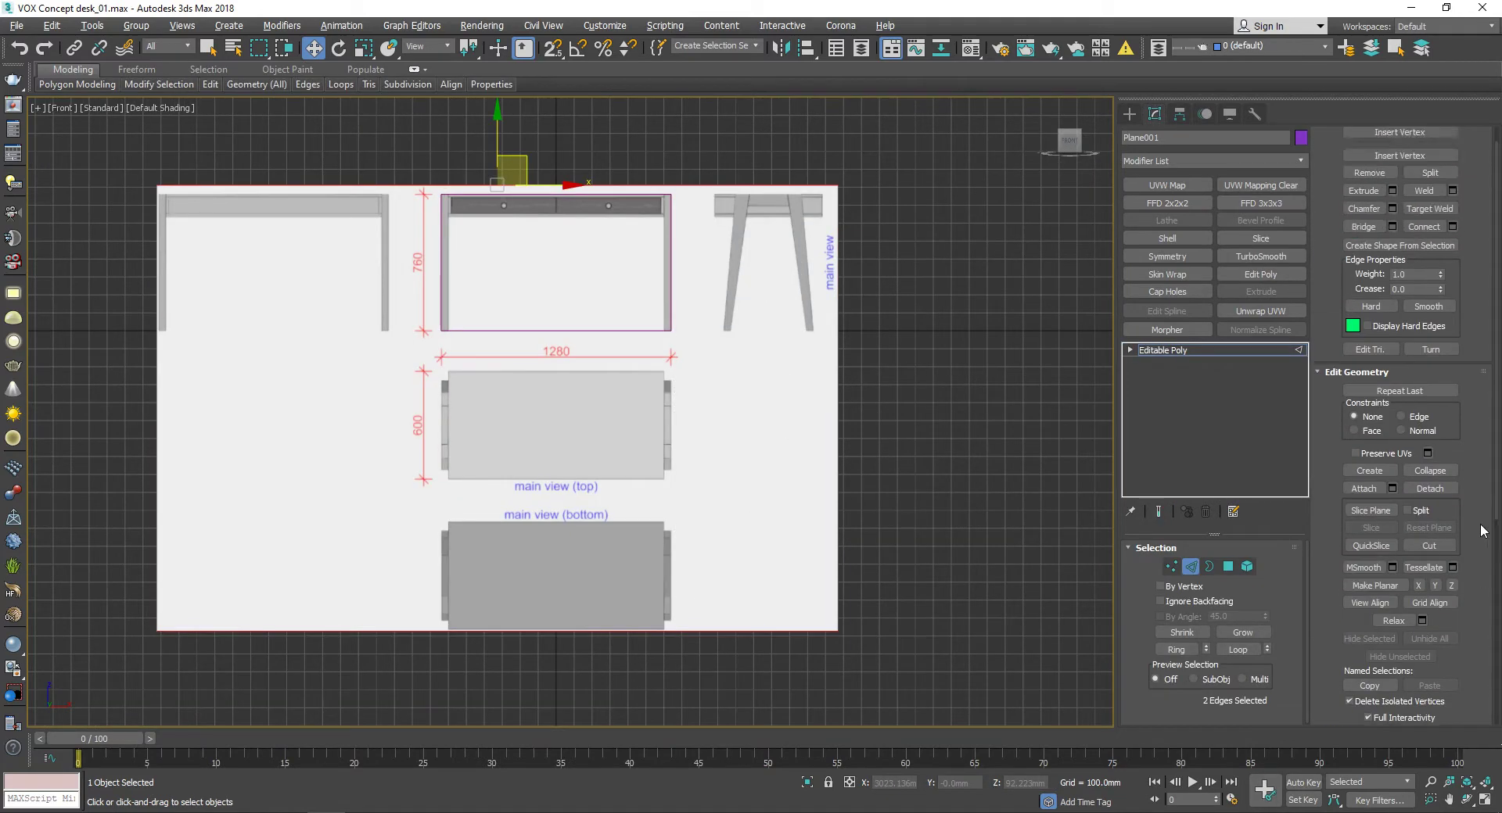
left_click(1452, 226)
right_click(581, 444)
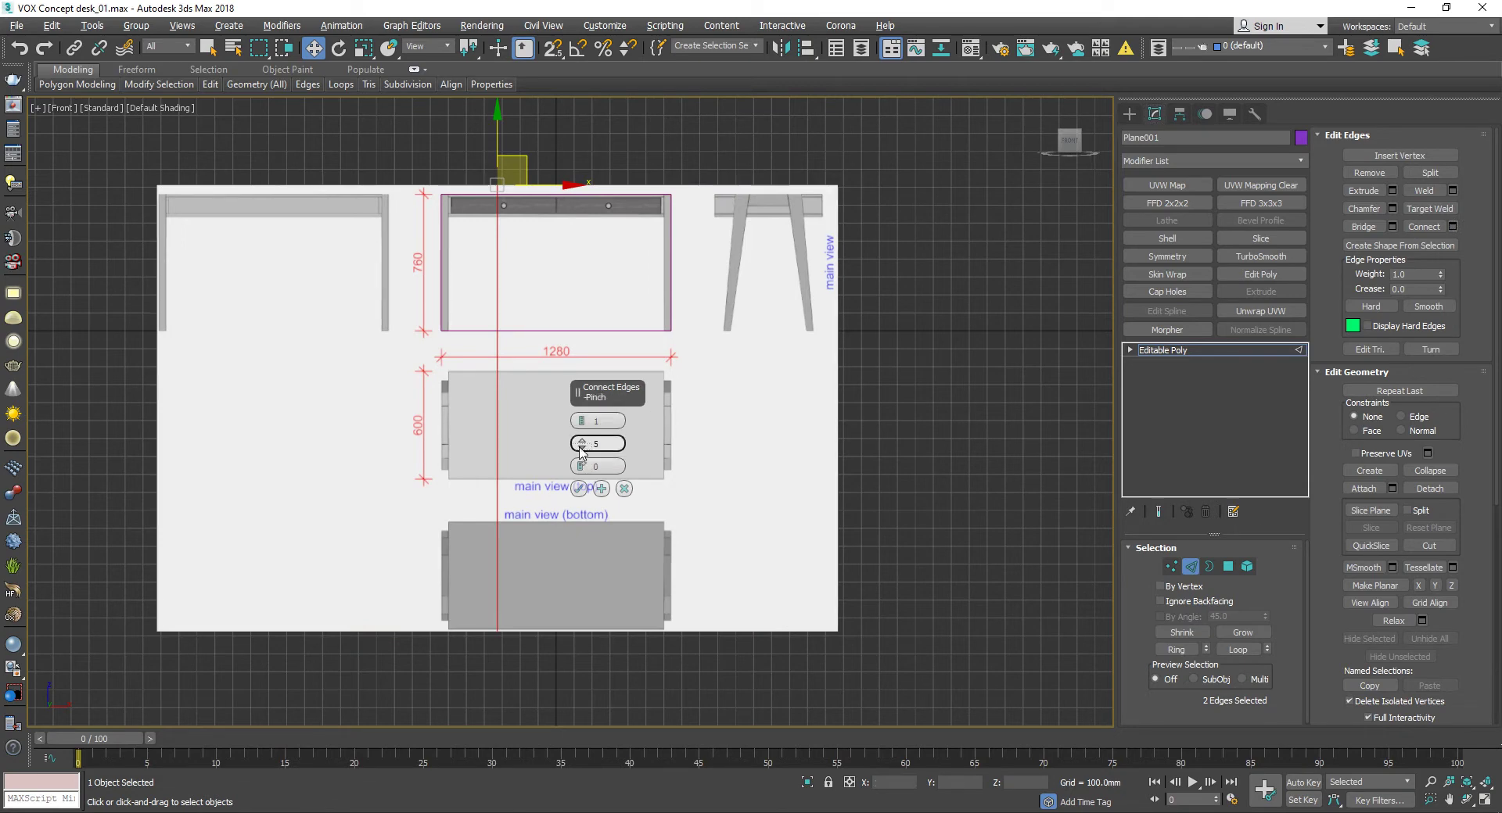
left_click_drag(581, 466, 617, 553)
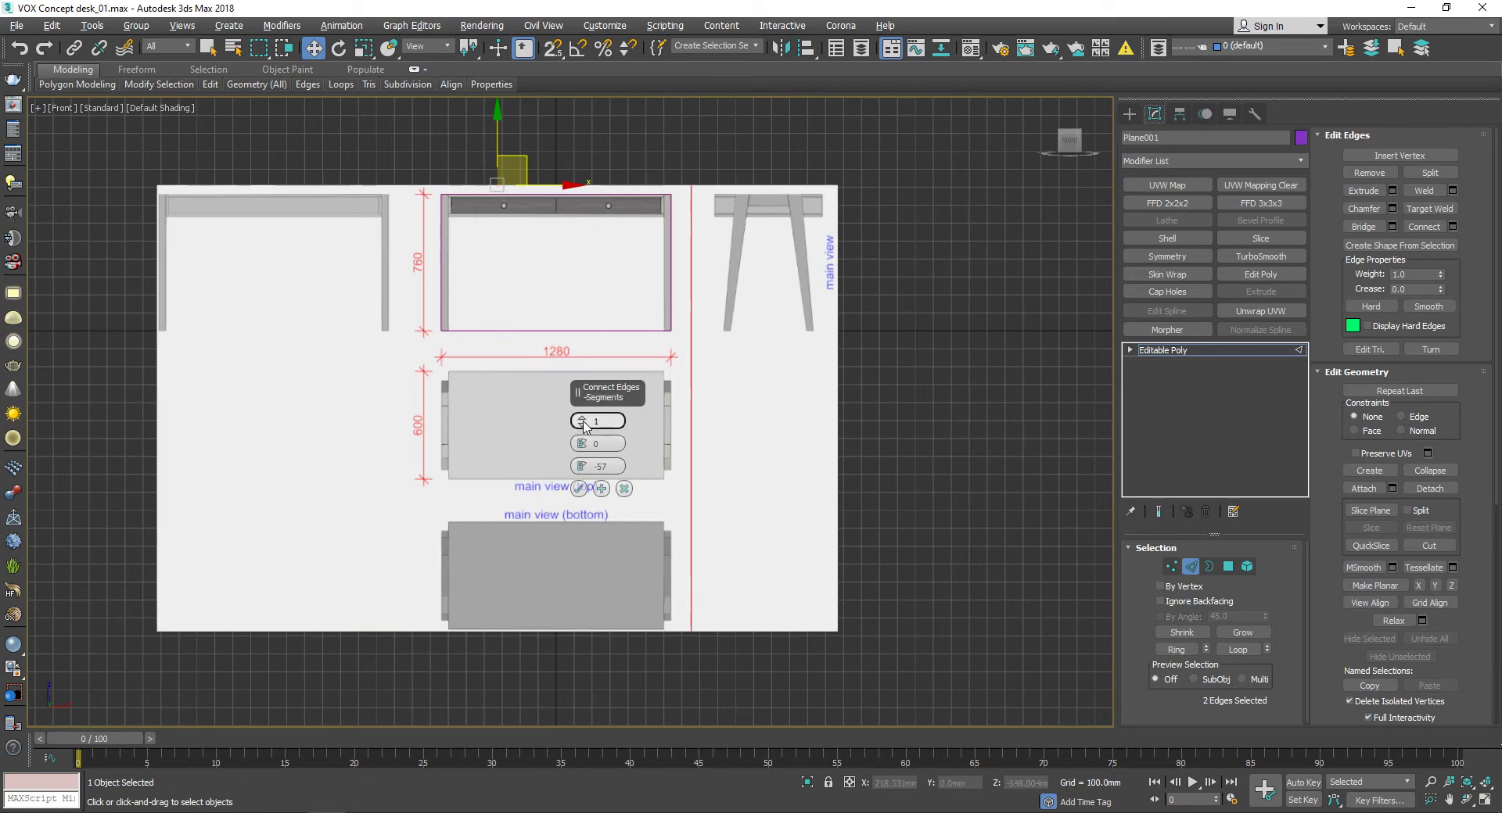
left_click(582, 421)
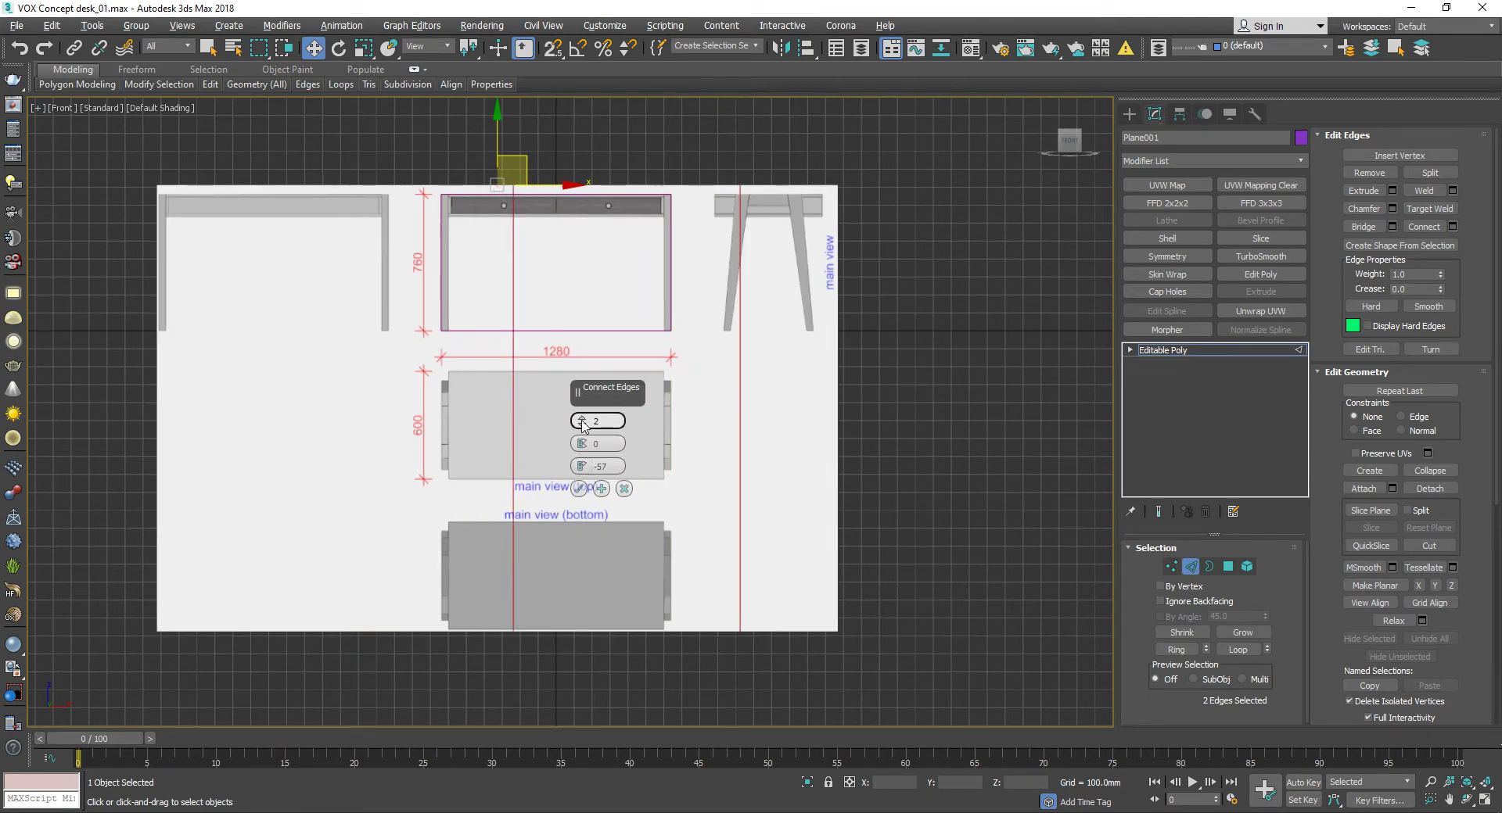
left_click_drag(582, 454, 596, 710)
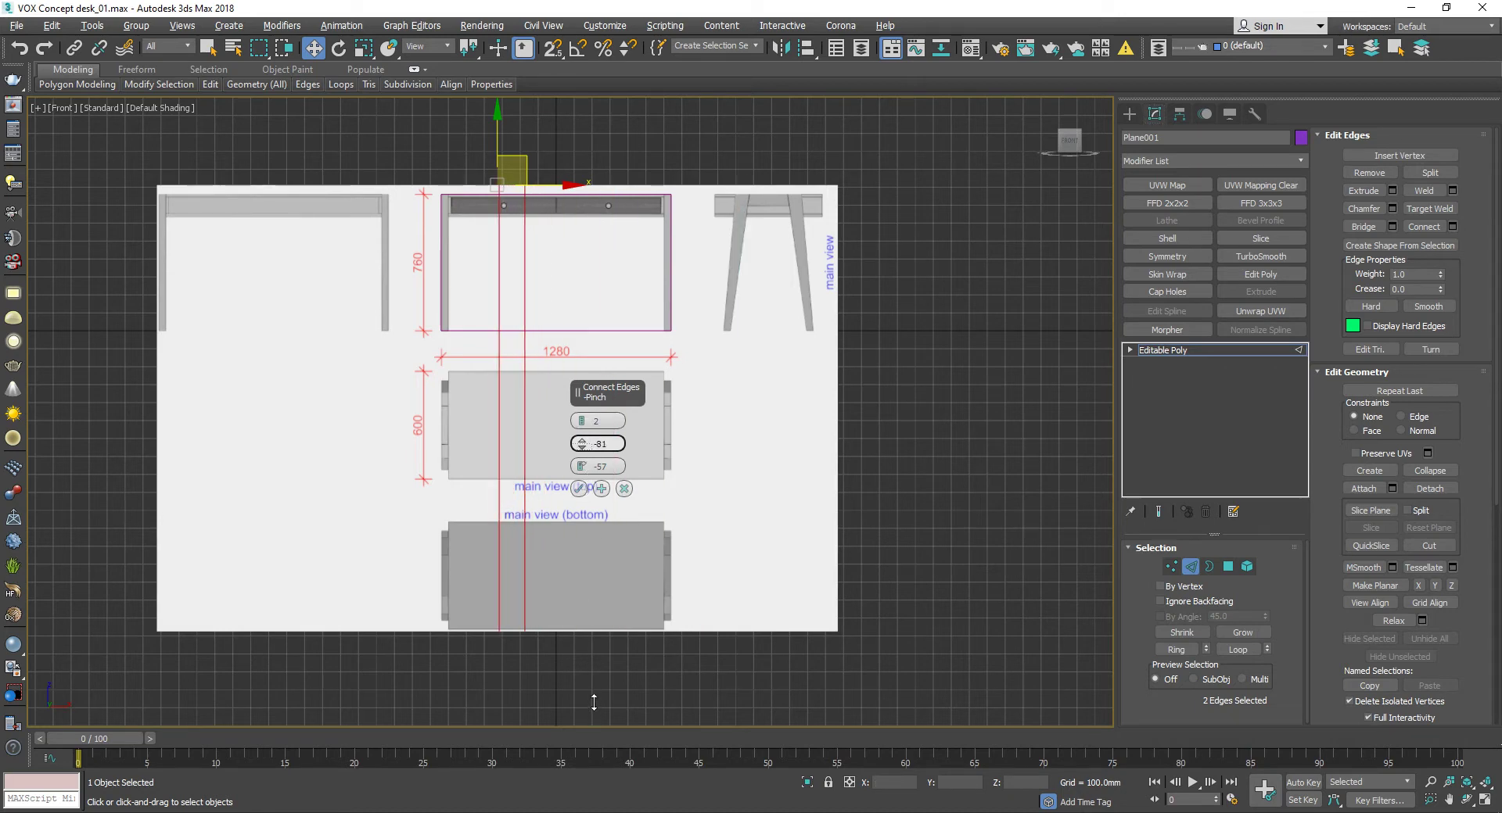
left_click_drag(581, 468, 879, 118)
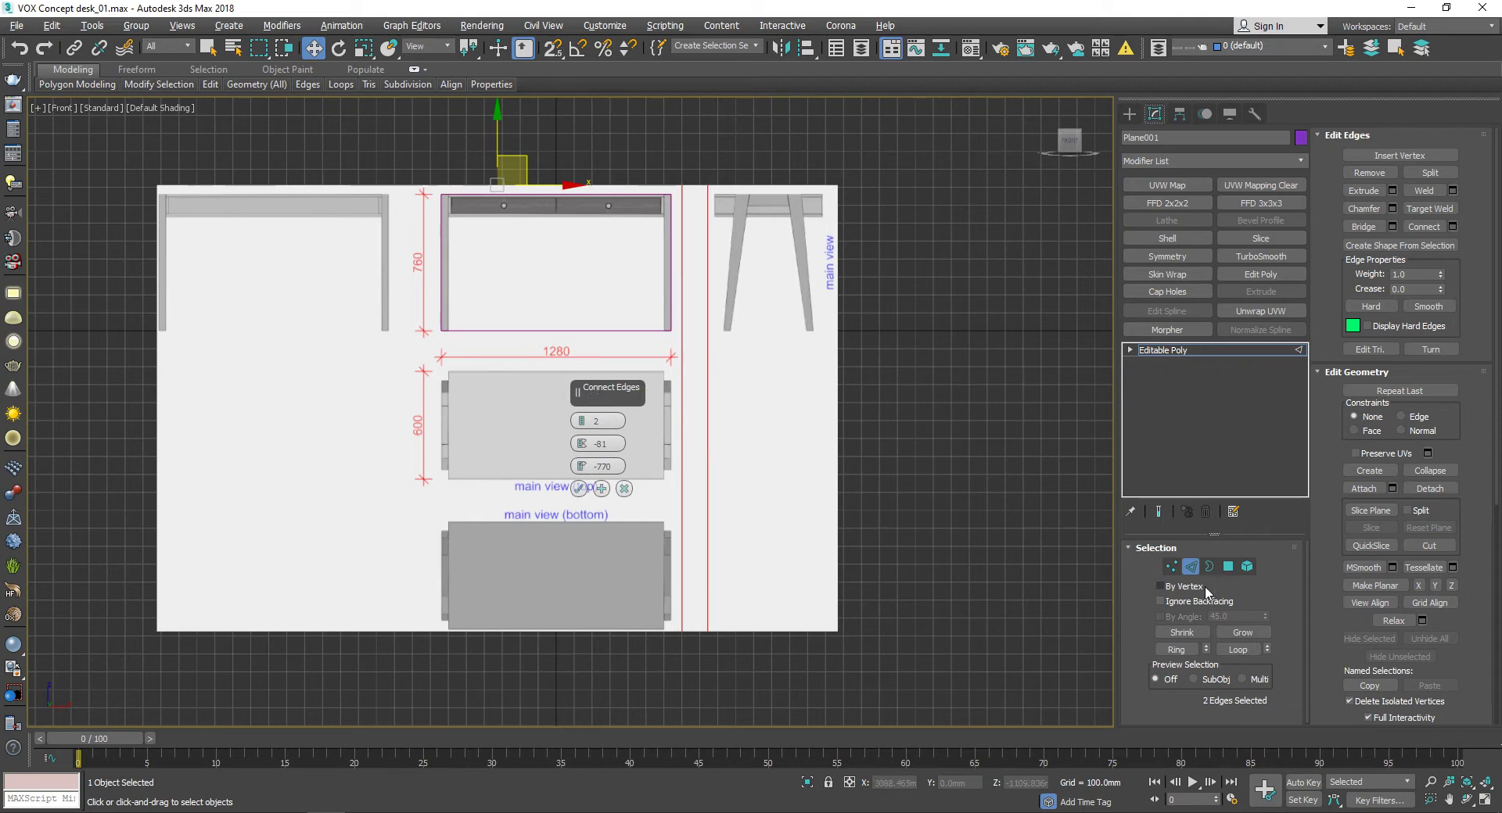
left_click(580, 488)
Step: Detach the right-hand side-view panel as Object001
key("4")
left_click(691, 453)
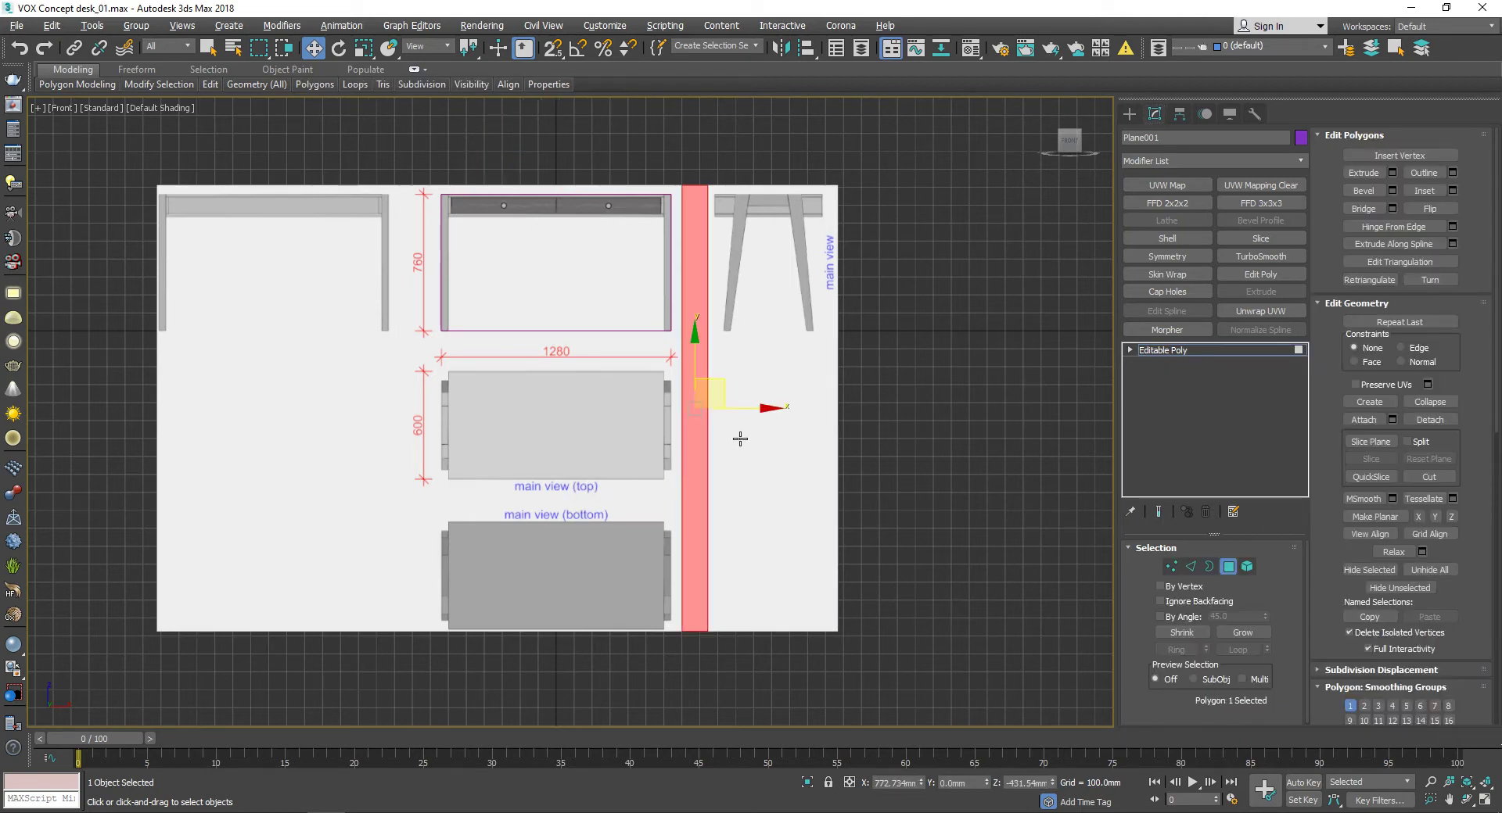
left_click(771, 350)
left_click(1436, 422)
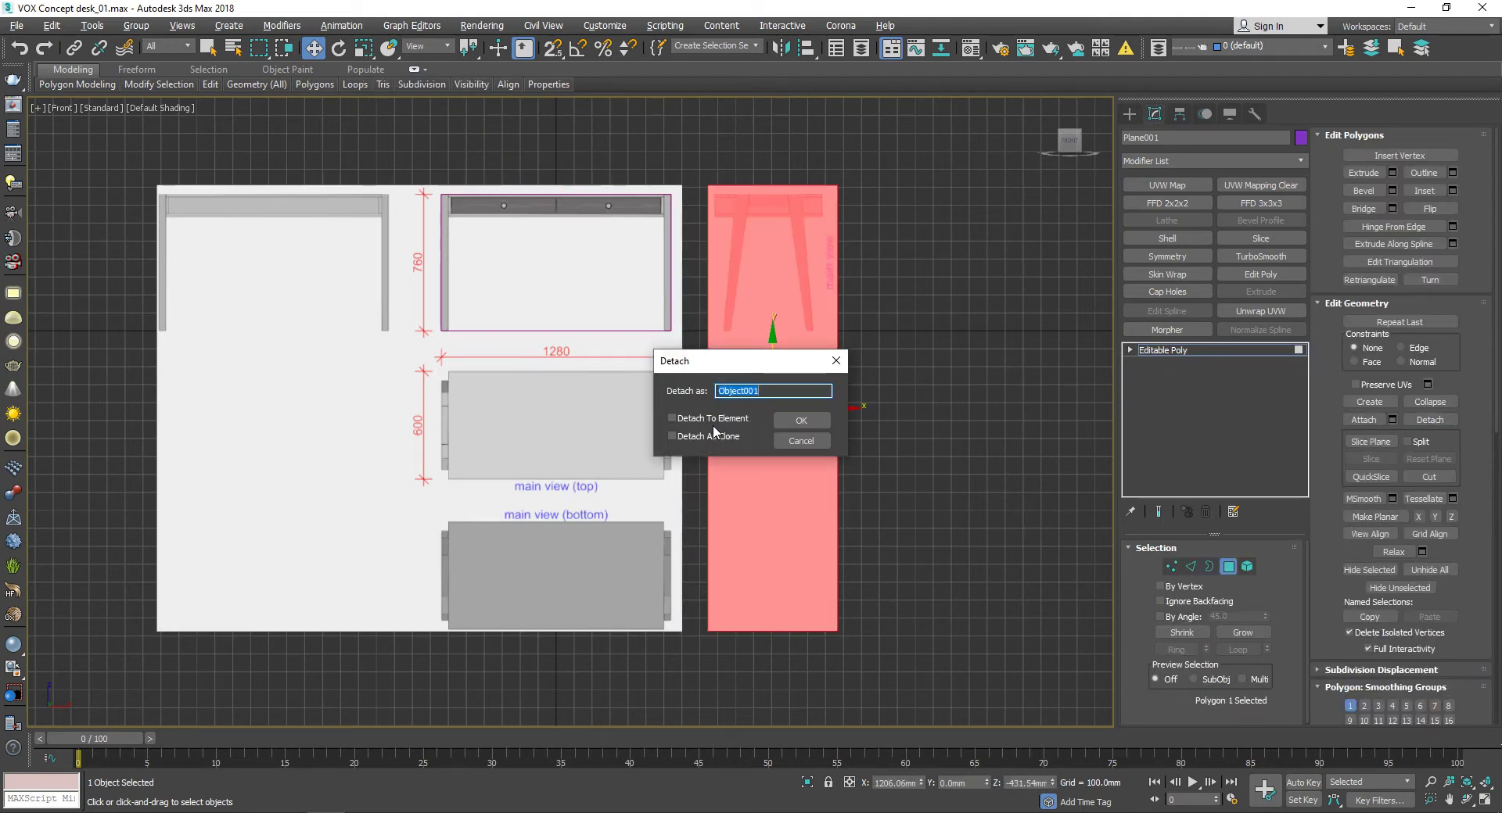
key("Return")
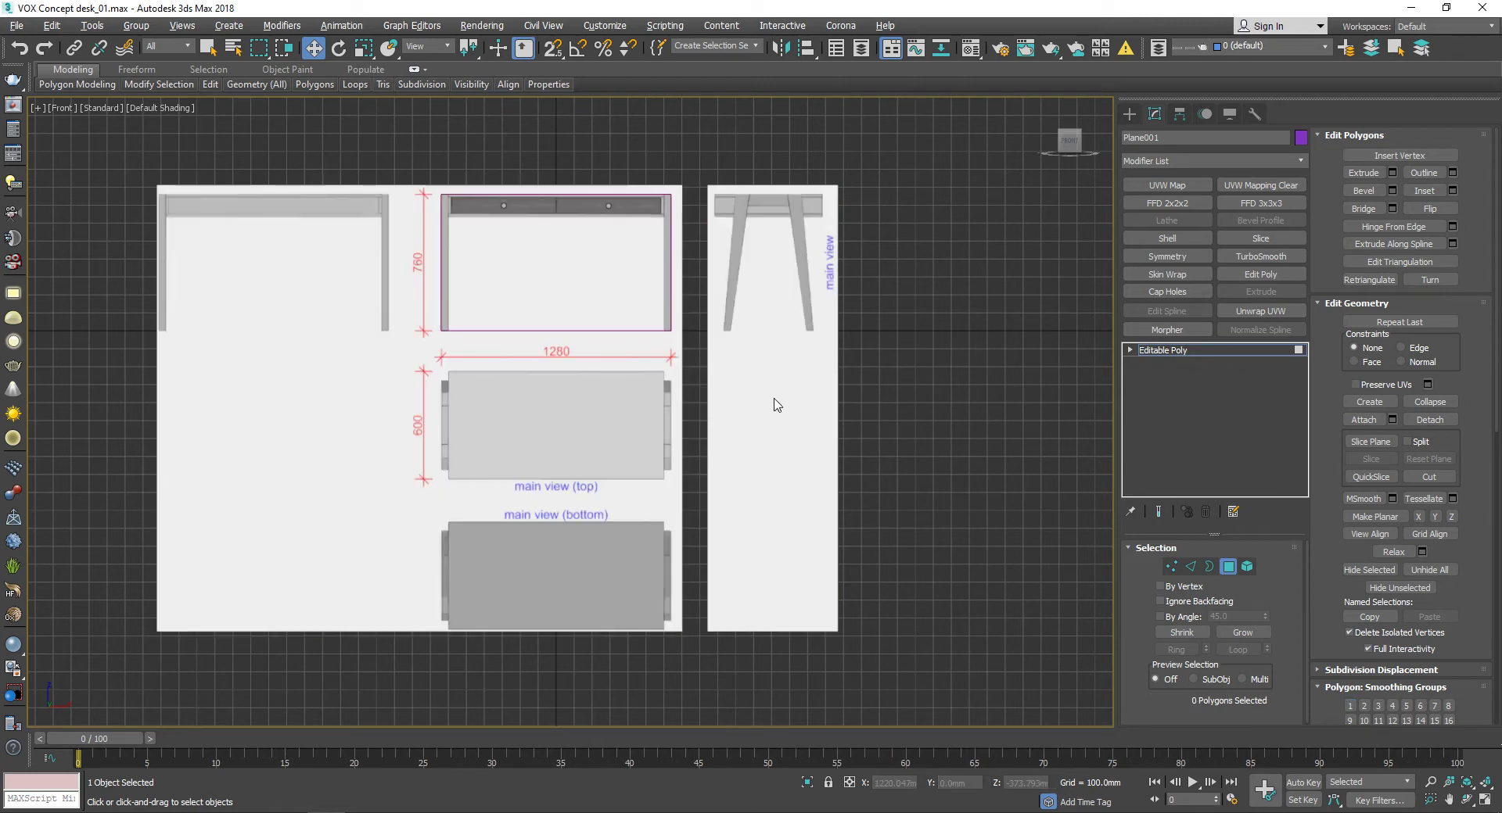
Step: Center the pivots of Object001 and the large drawing plane to their objects
left_click(814, 456)
left_click(1179, 113)
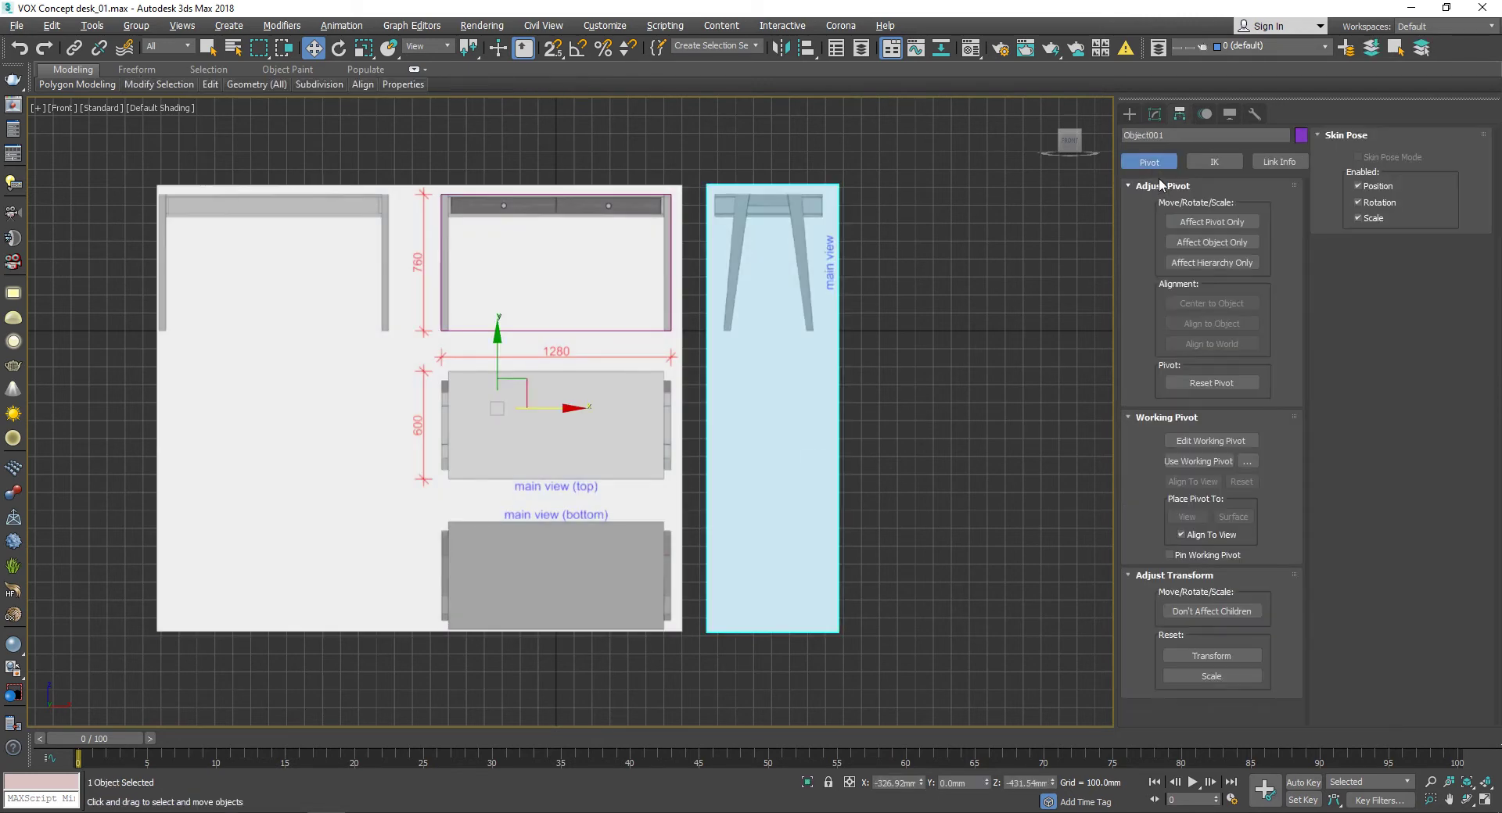
left_click(1211, 222)
left_click(1193, 306)
left_click(576, 336)
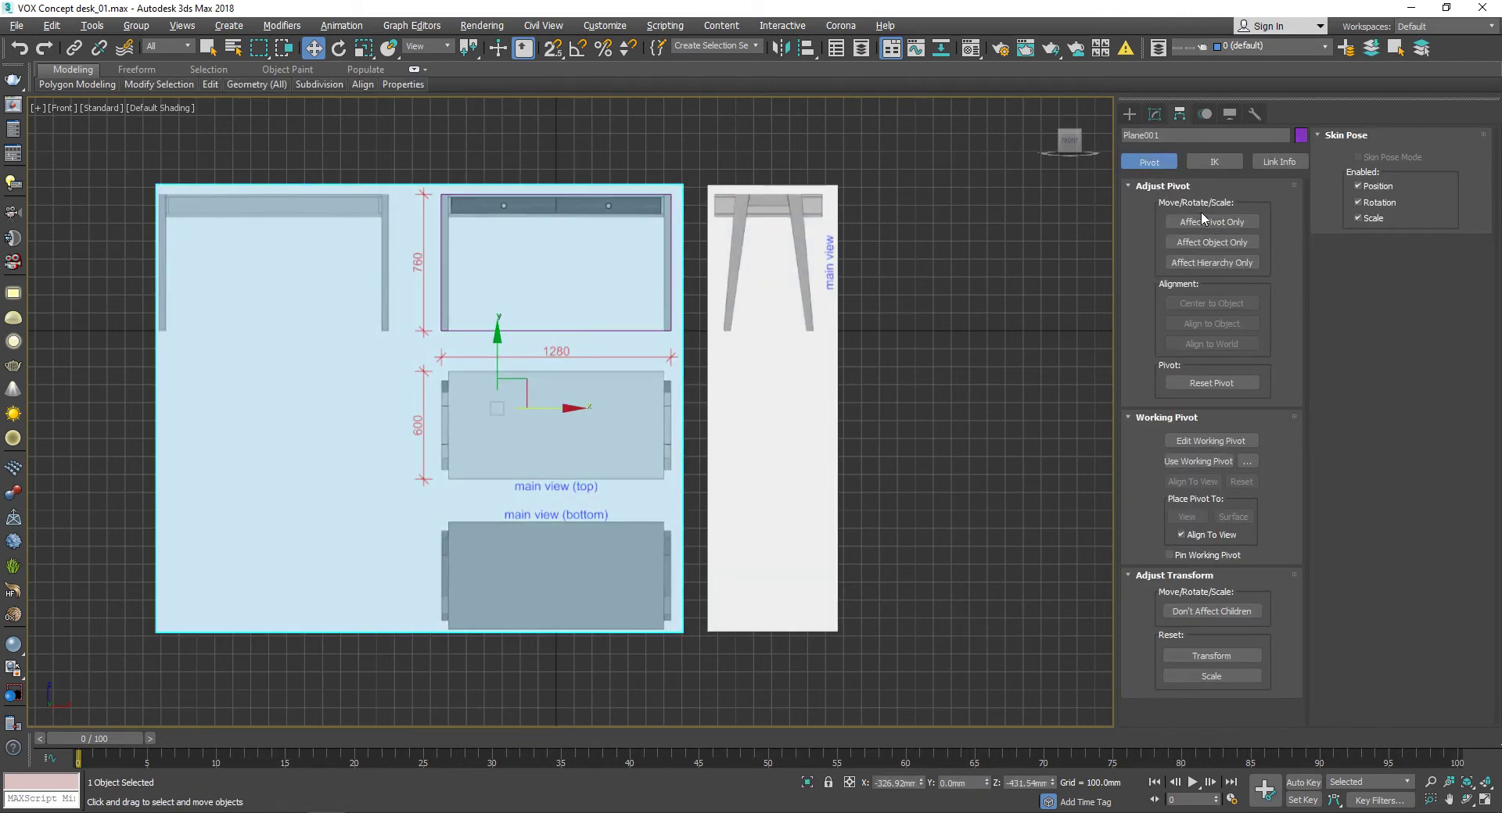
left_click(1212, 304)
left_click(1212, 222)
left_click(782, 469)
Step: Connect new edges across the side-view plane to cut it at the drawing's boundary
left_click(1155, 114)
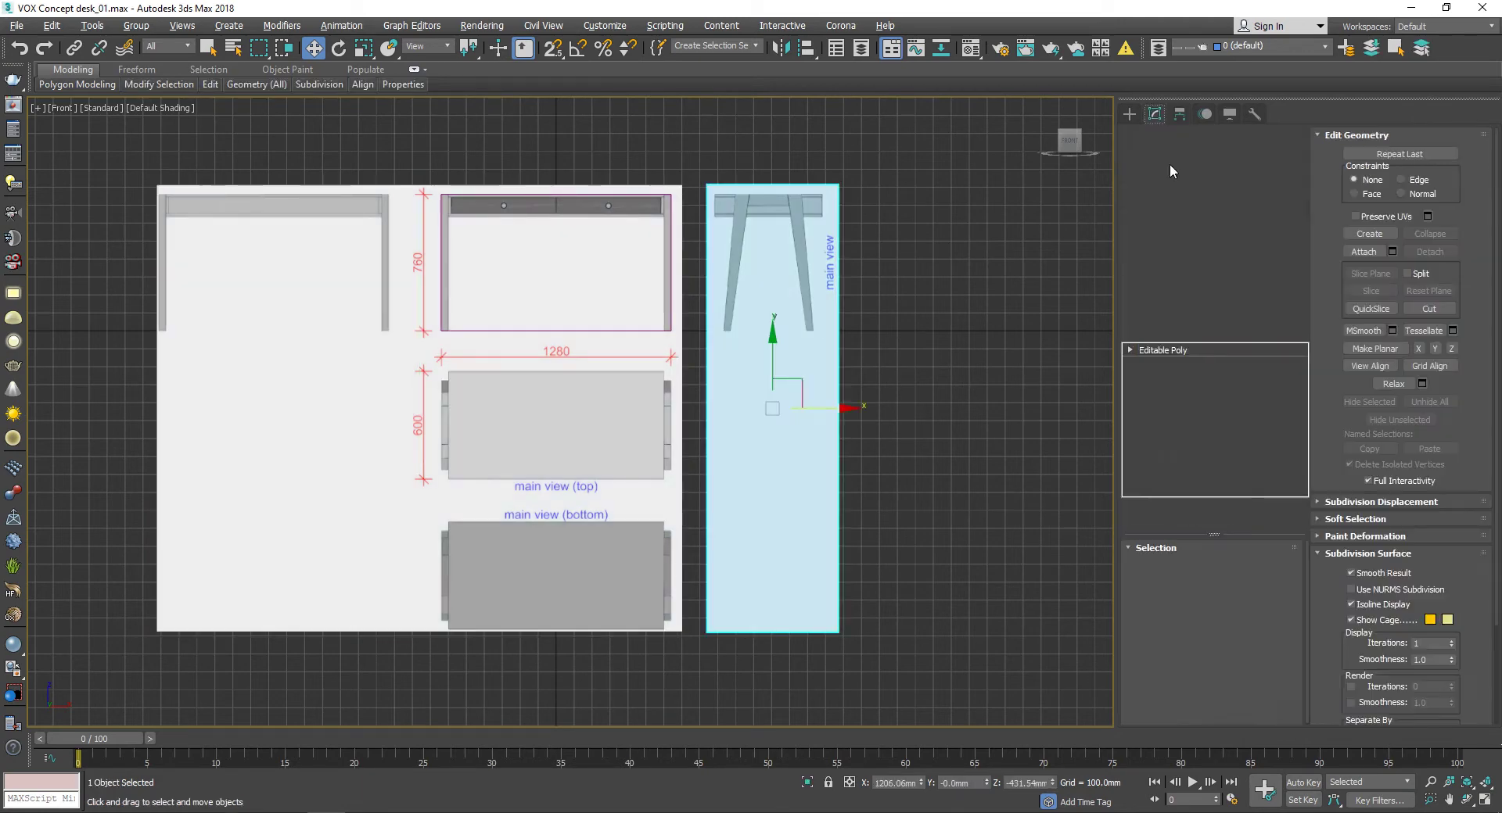
left_click(1191, 567)
scroll(870, 364, "up", 3)
scroll(1454, 516, "down", 2)
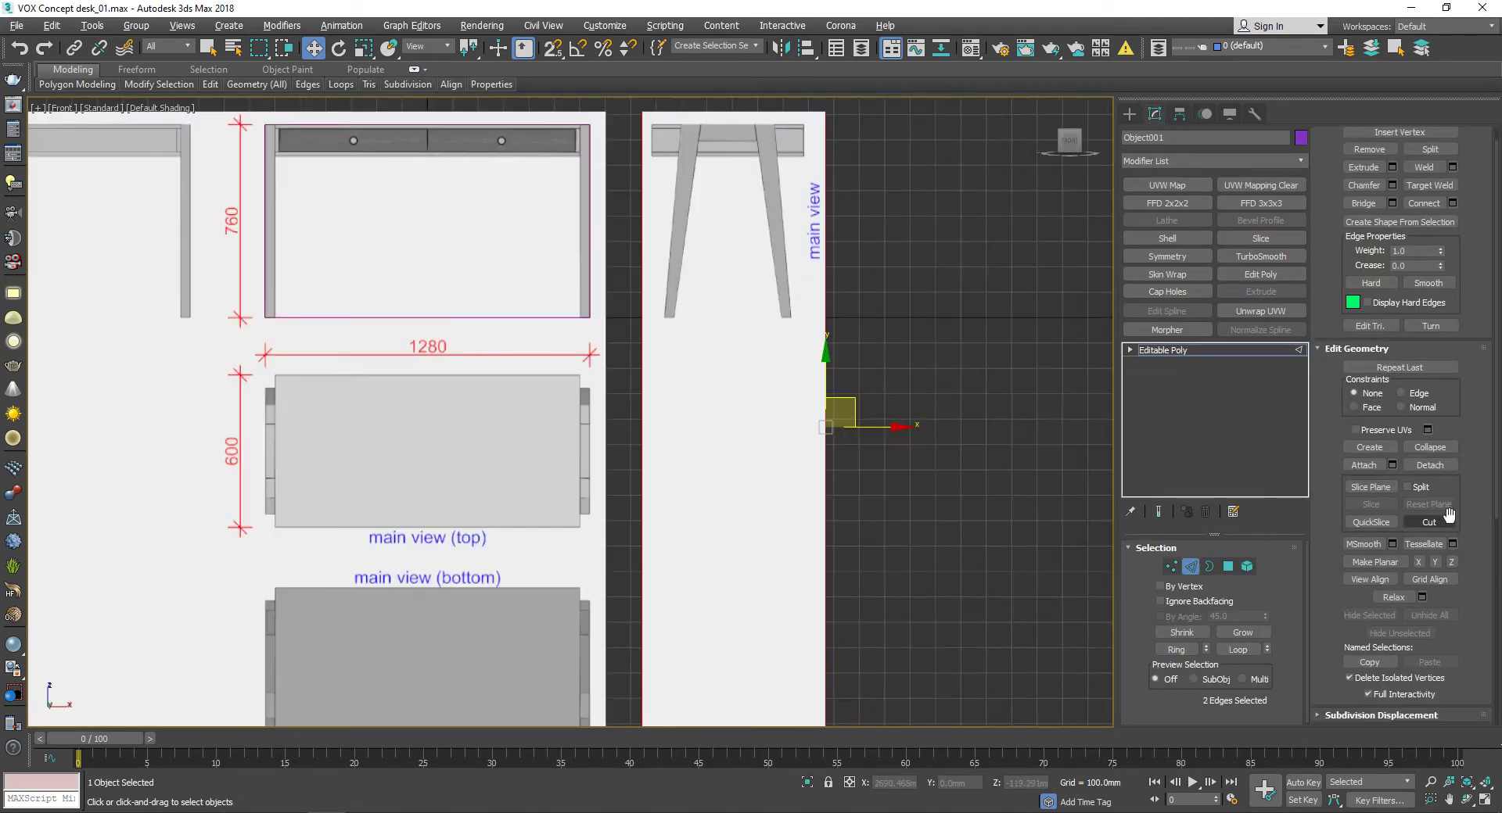
scroll(1453, 516, "down", 3)
scroll(1453, 516, "up", 4)
scroll(1439, 391, "up", 1)
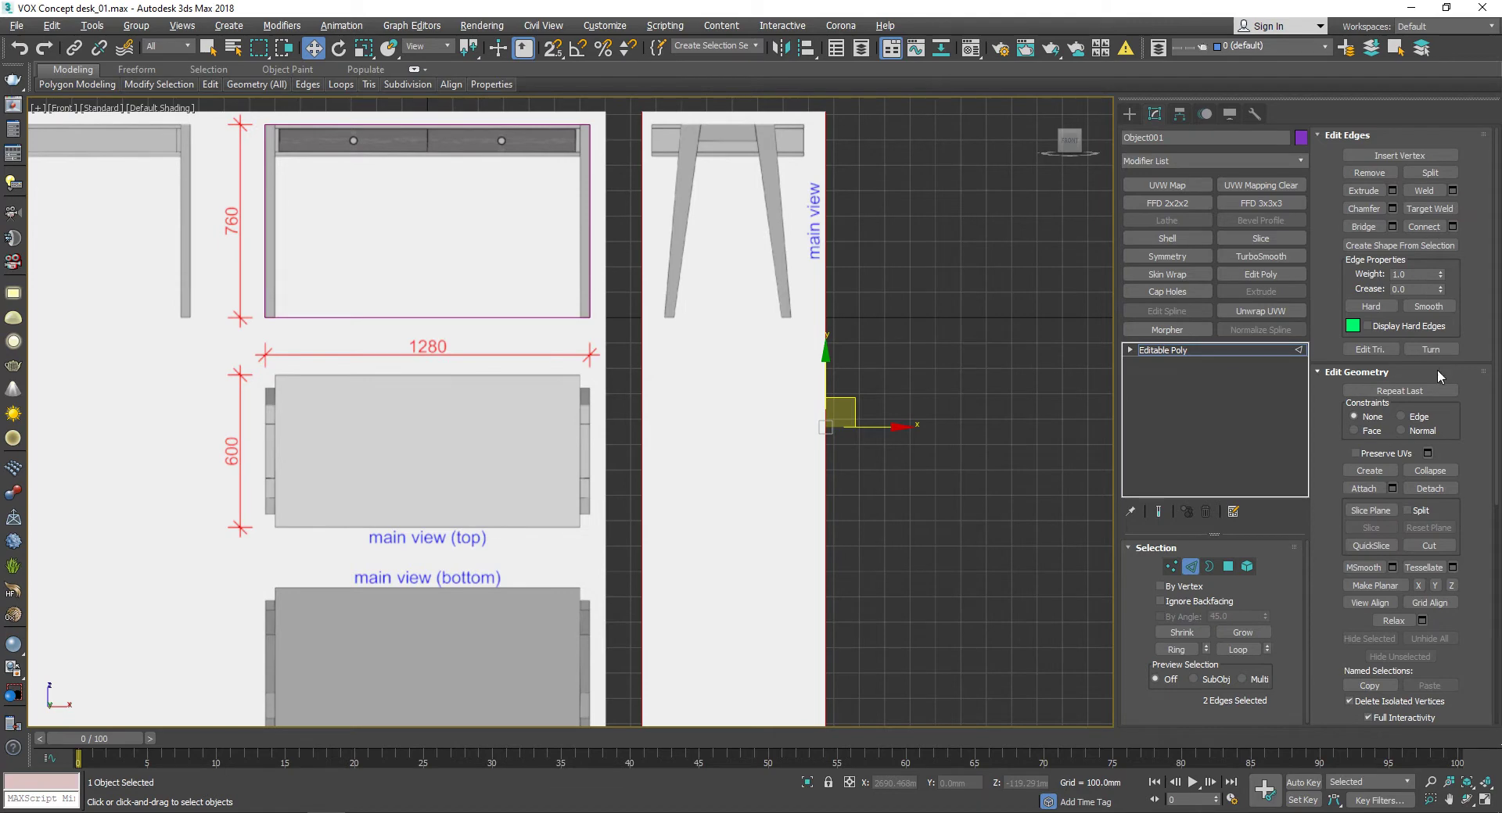
scroll(1439, 383, "down", 3)
scroll(1443, 415, "down", 3)
scroll(1450, 461, "down", 3)
scroll(1458, 501, "up", 8)
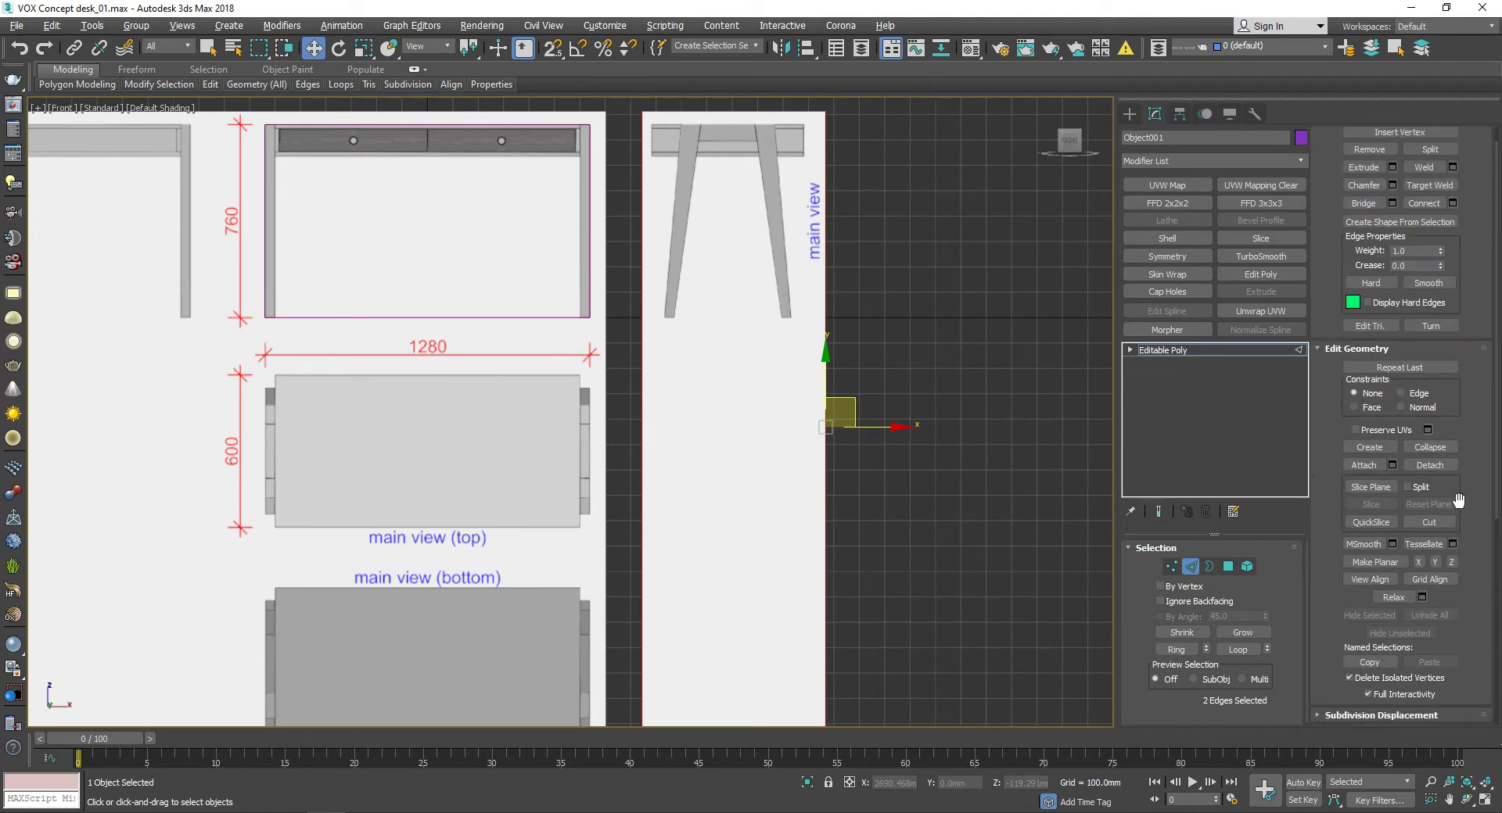
scroll(1459, 501, "up", 1)
left_click(1452, 227)
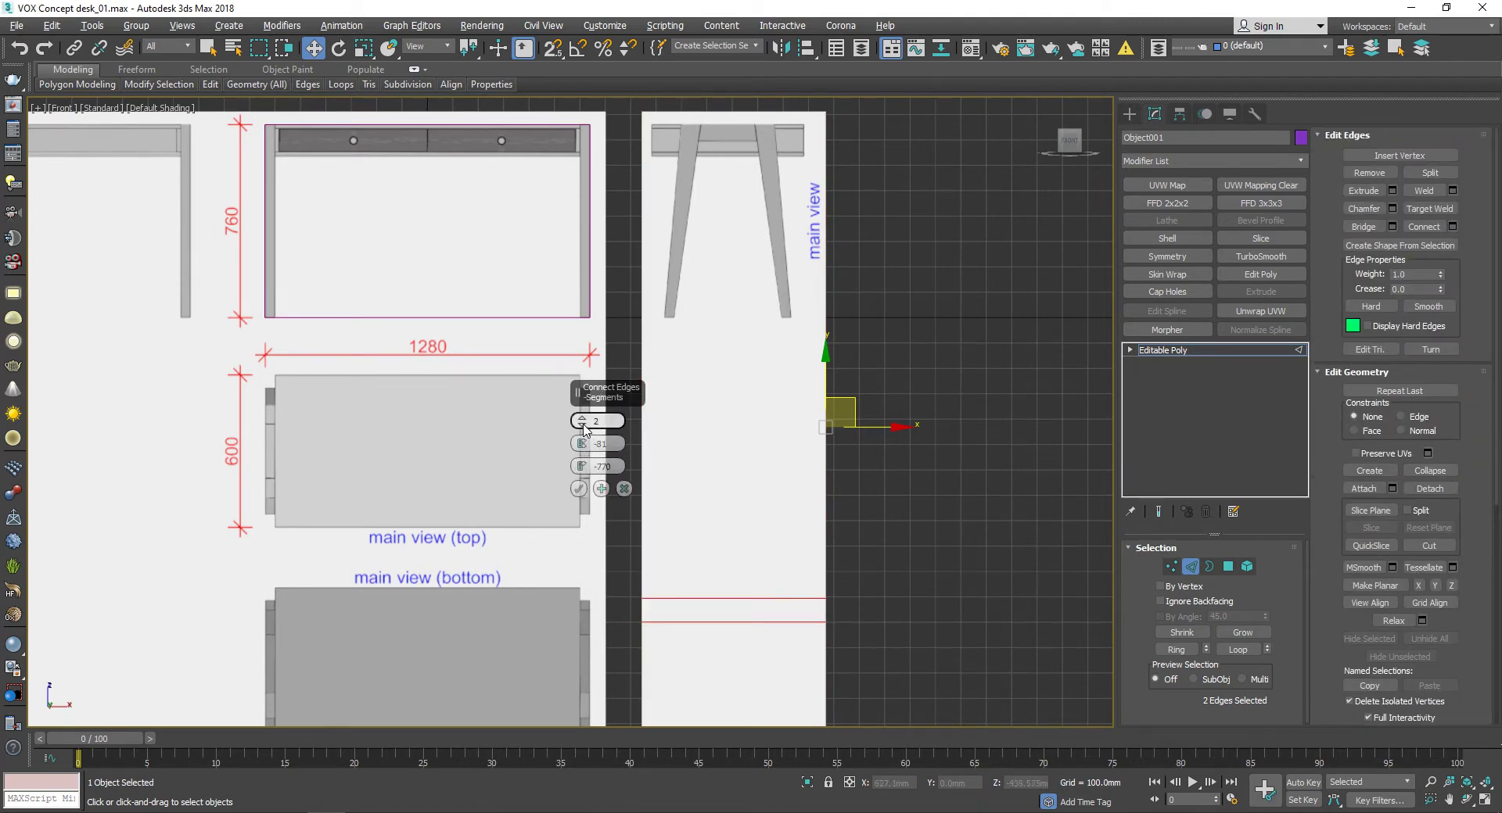
scroll(717, 452, "down", 3)
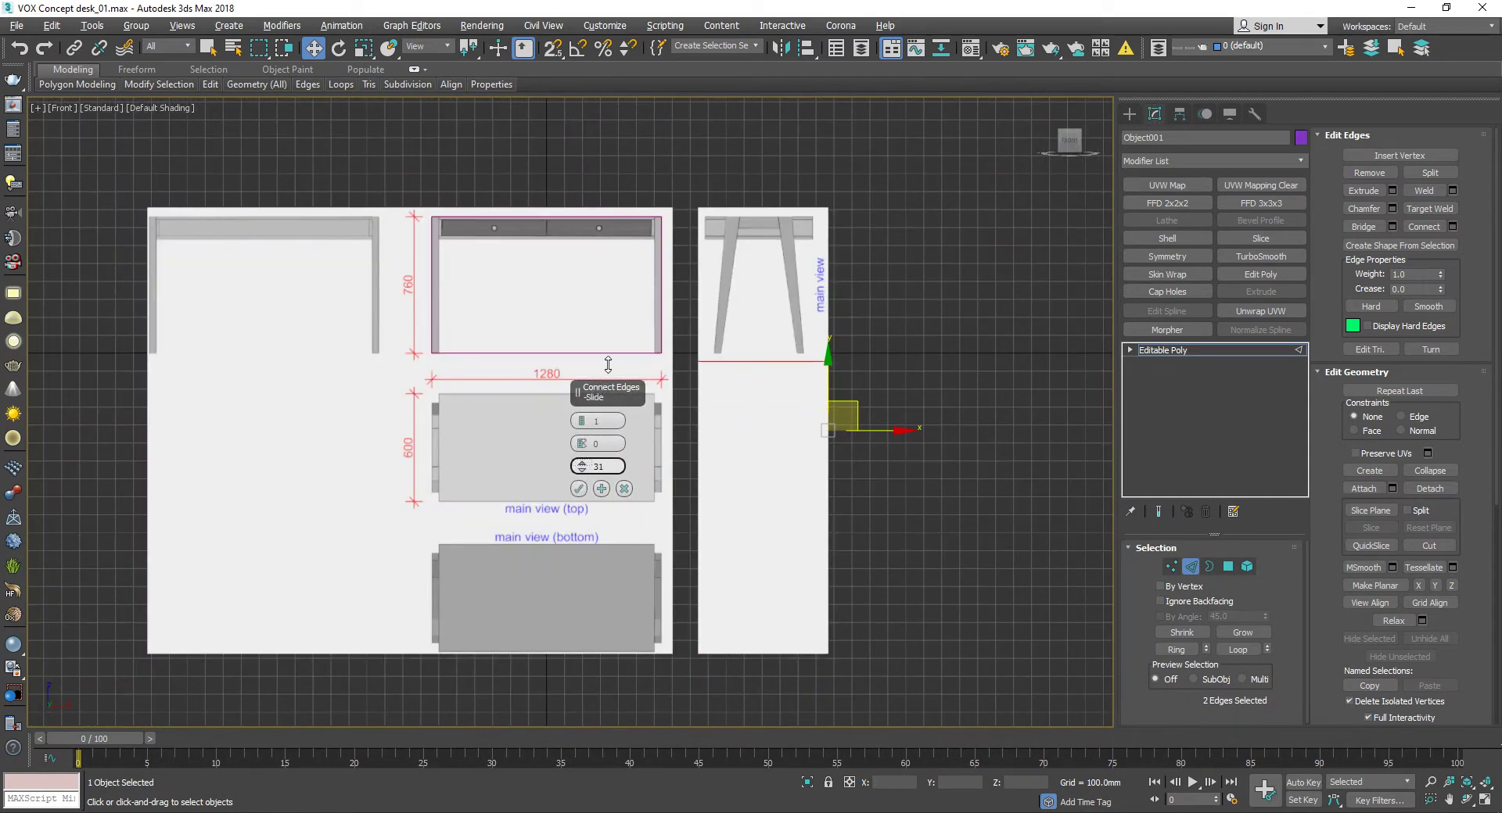
left_click(579, 489)
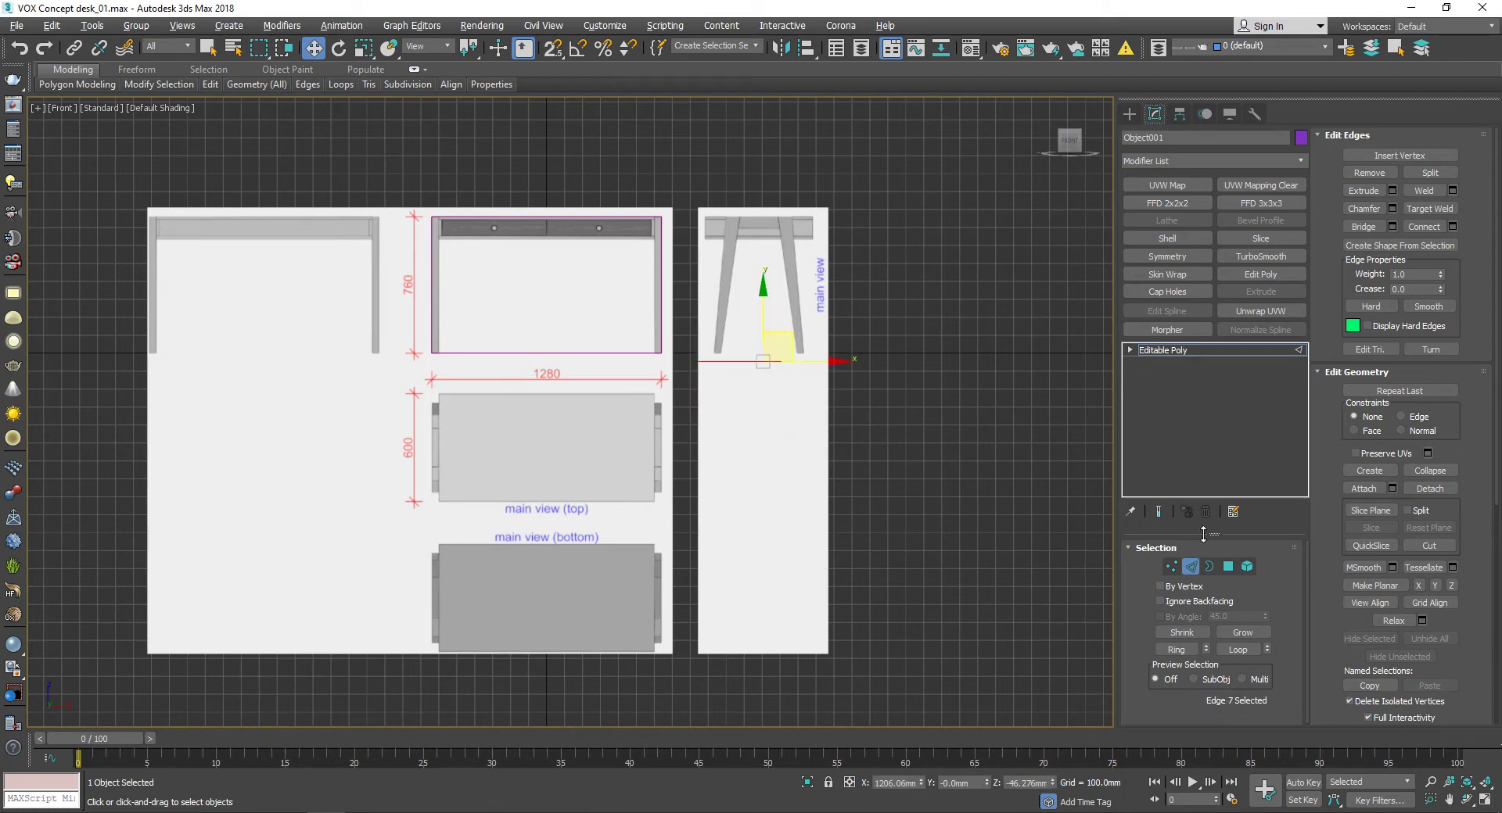
Step: Delete the lower polygons of the side-view plane, keeping only the top panel
left_click(1228, 566)
left_click(763, 509)
key("Delete")
left_click(778, 293)
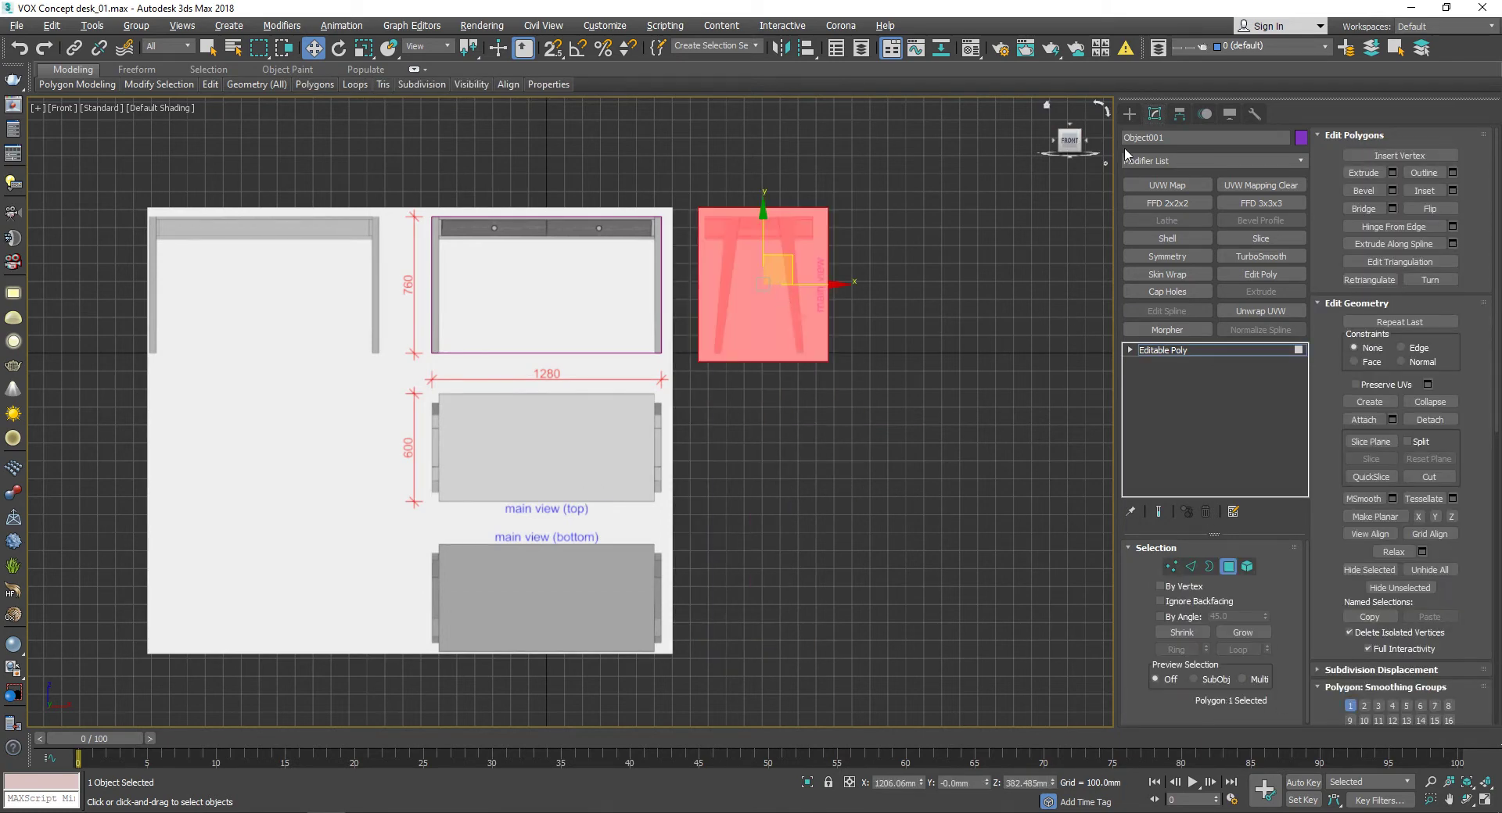
left_click(1228, 566)
left_click(1180, 113)
left_click(1212, 222)
left_click(1212, 221)
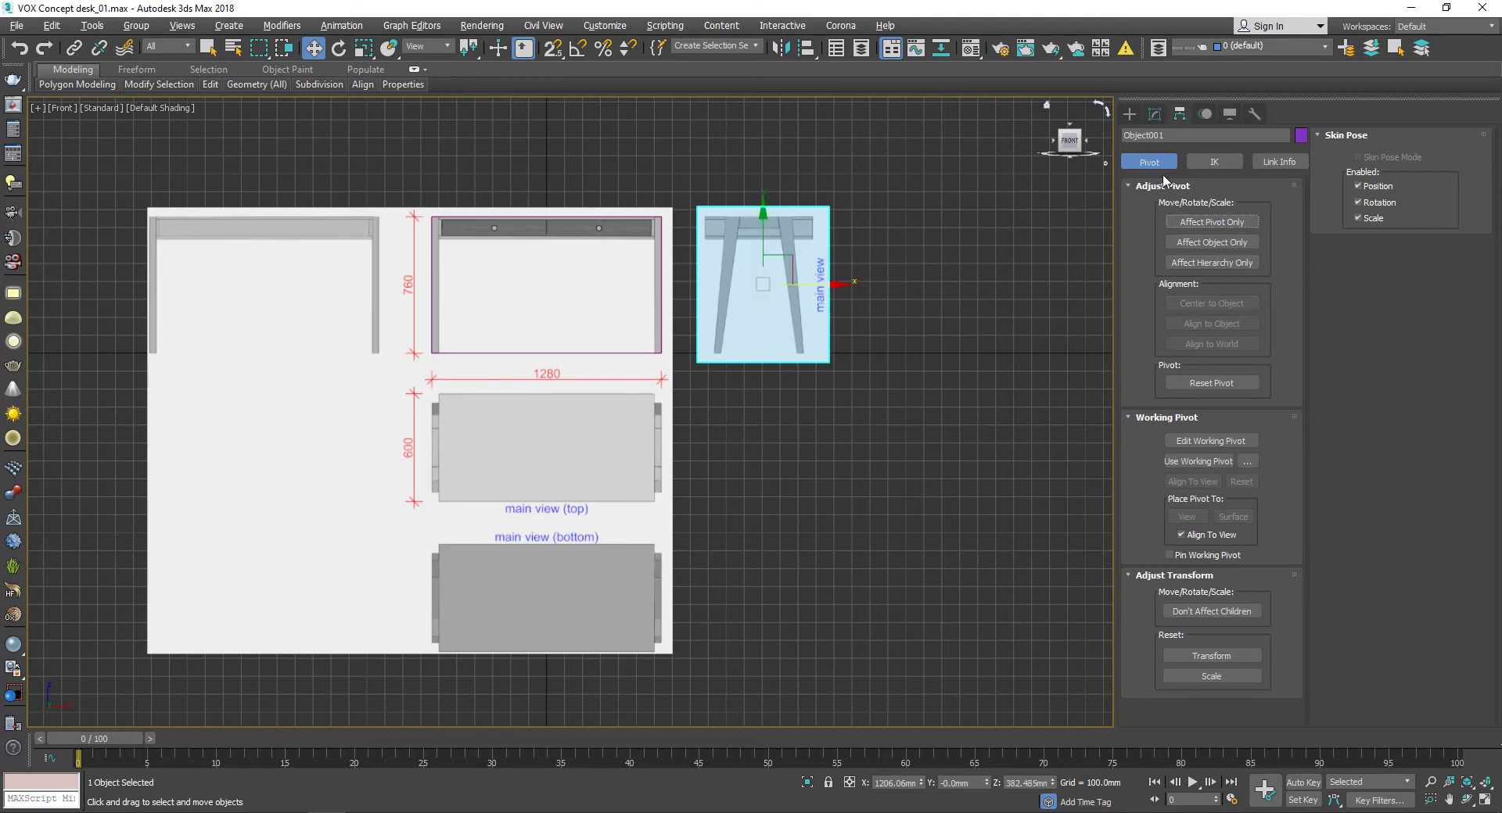
scroll(931, 344, "down", 5)
Step: Orbit into a 3D view and select the side-view plane Object001
left_click(930, 344)
middle_click_drag(931, 344, 669, 312, "alt")
scroll(669, 312, "up", 5)
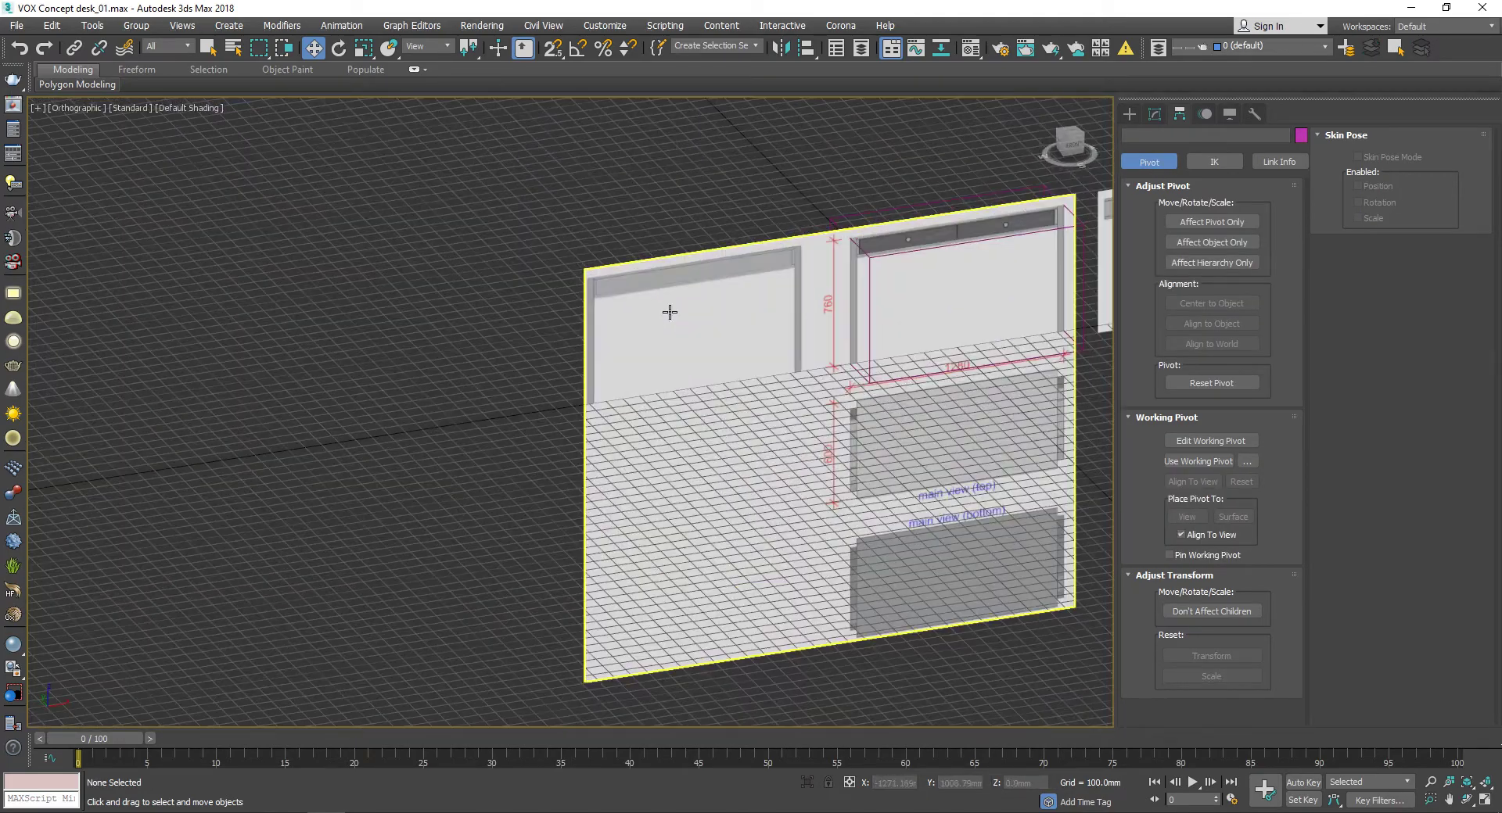
left_click(670, 312)
middle_click_drag(798, 419, 806, 384, "alt")
scroll(806, 383, "down", 4)
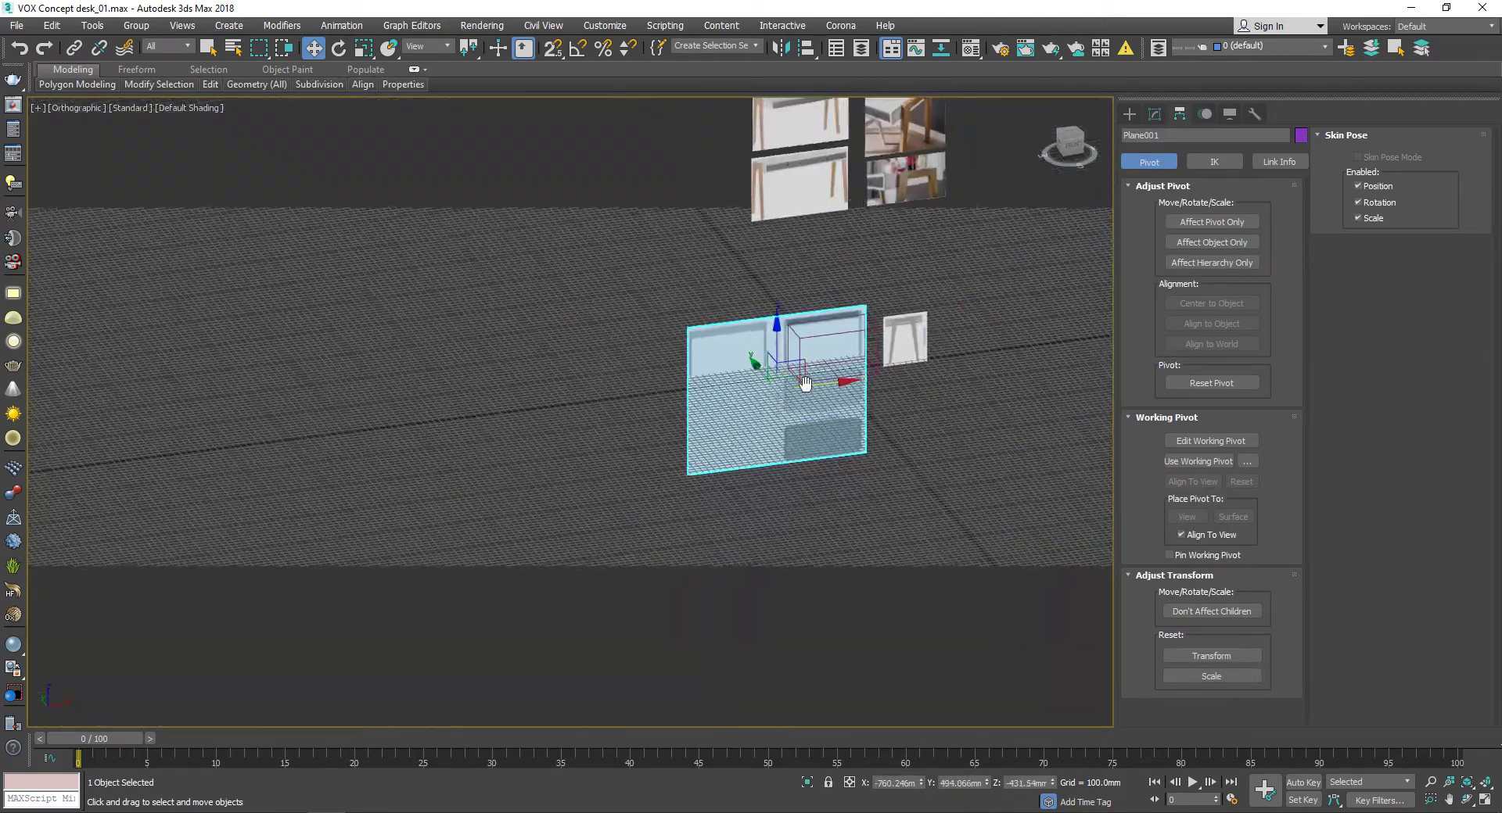
scroll(880, 273, "up", 5)
scroll(880, 273, "down", 4)
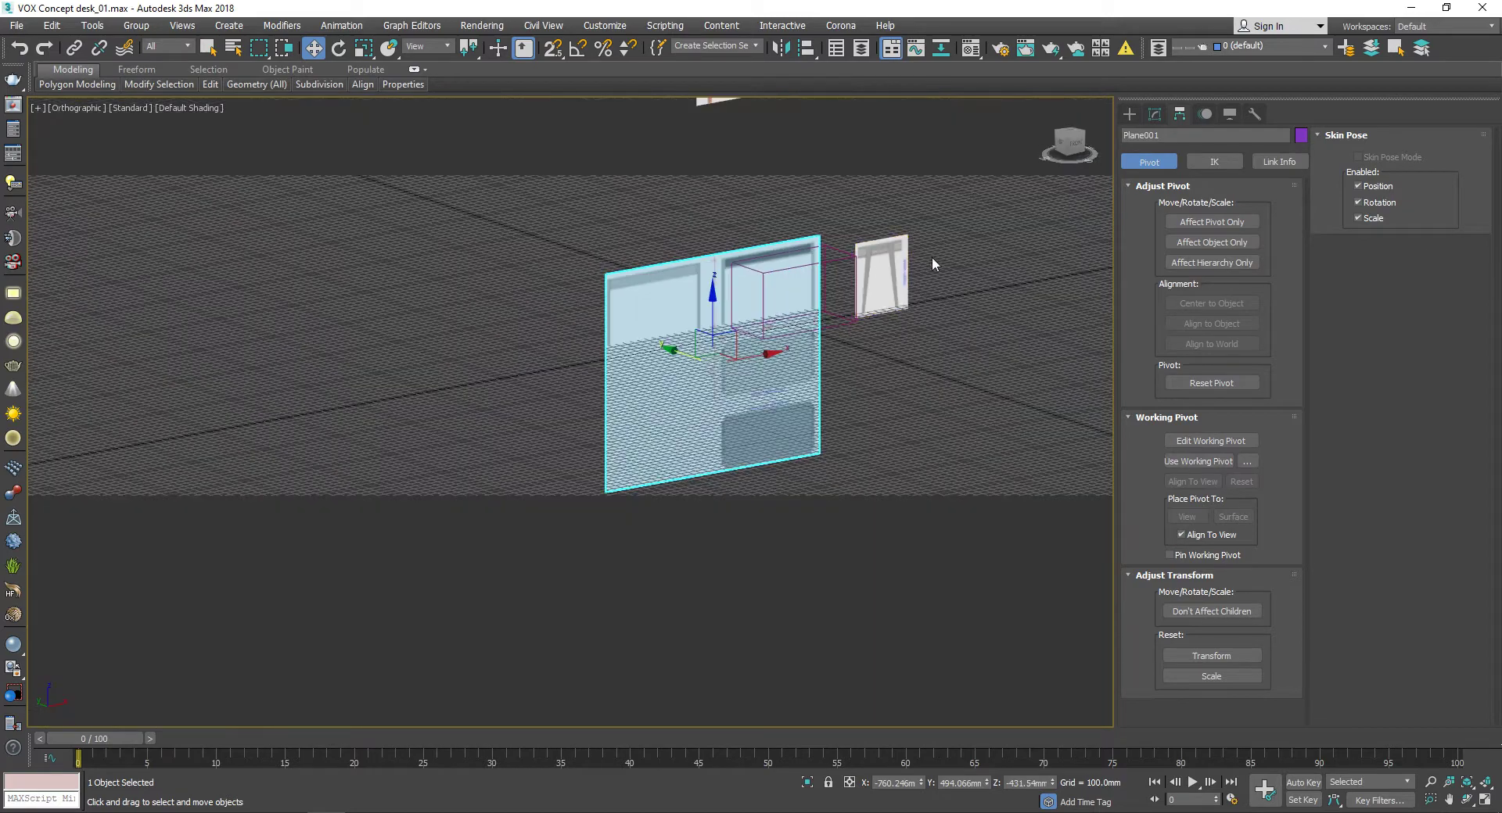
left_click(880, 274)
scroll(880, 274, "up", 3)
Step: Rotate Object001 90° about Z with angle snap, check it from the left, and hide the grid
key("e")
key("a")
left_click_drag(775, 274, 793, 279)
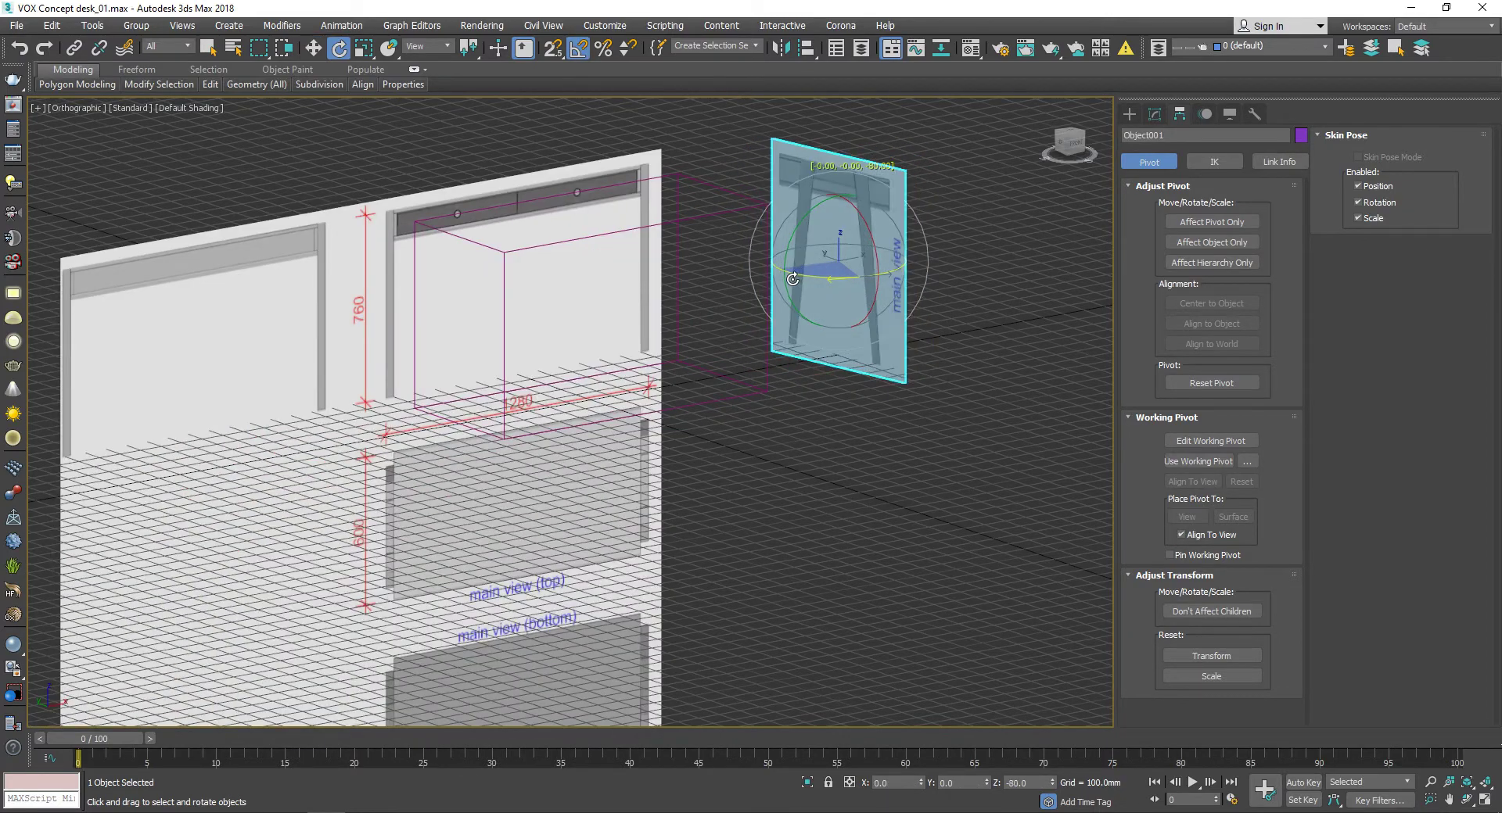
key("l")
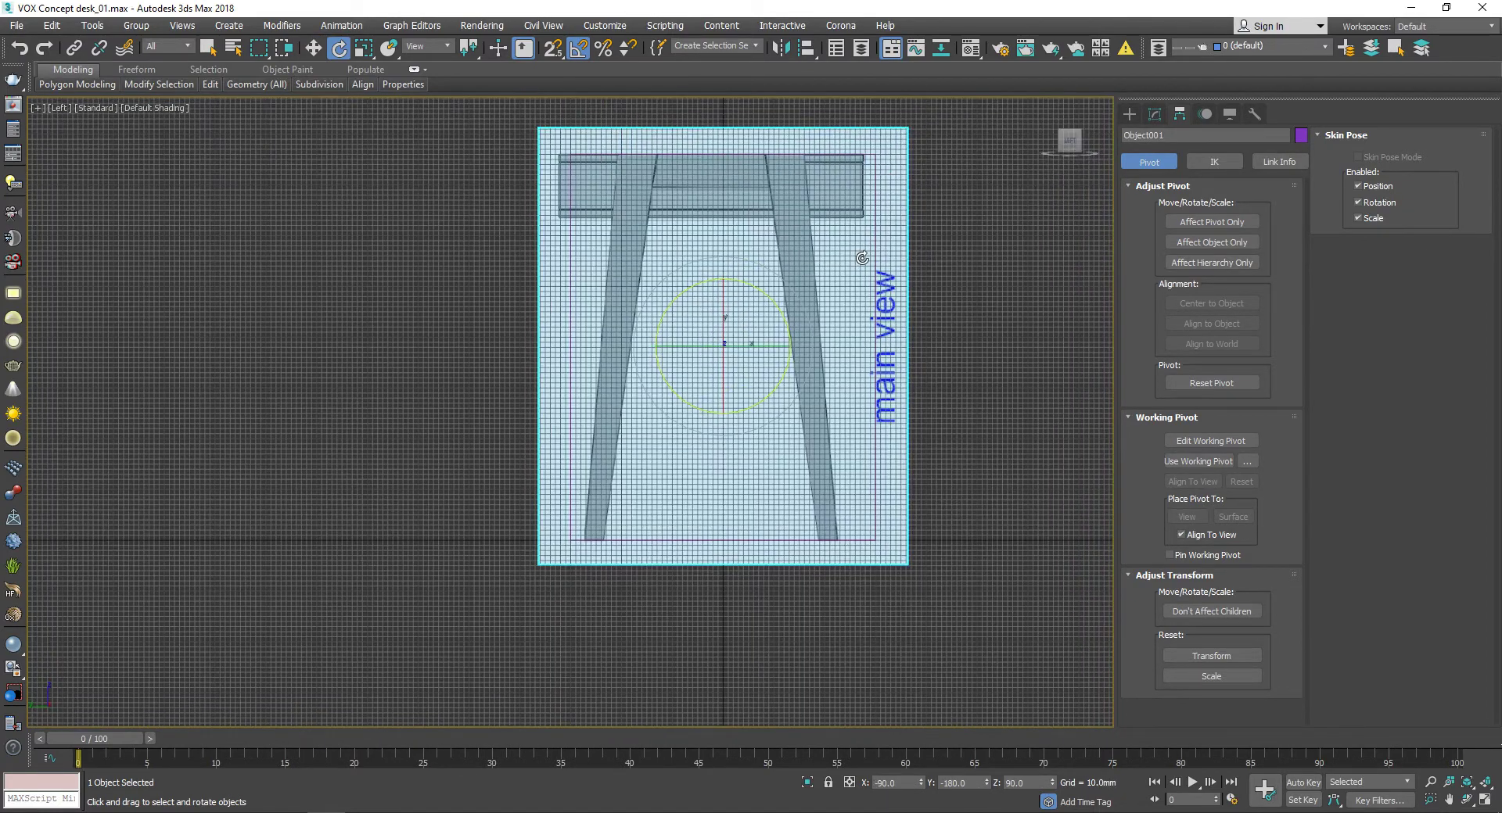
key("g")
key("w")
scroll(804, 339, "up", 3)
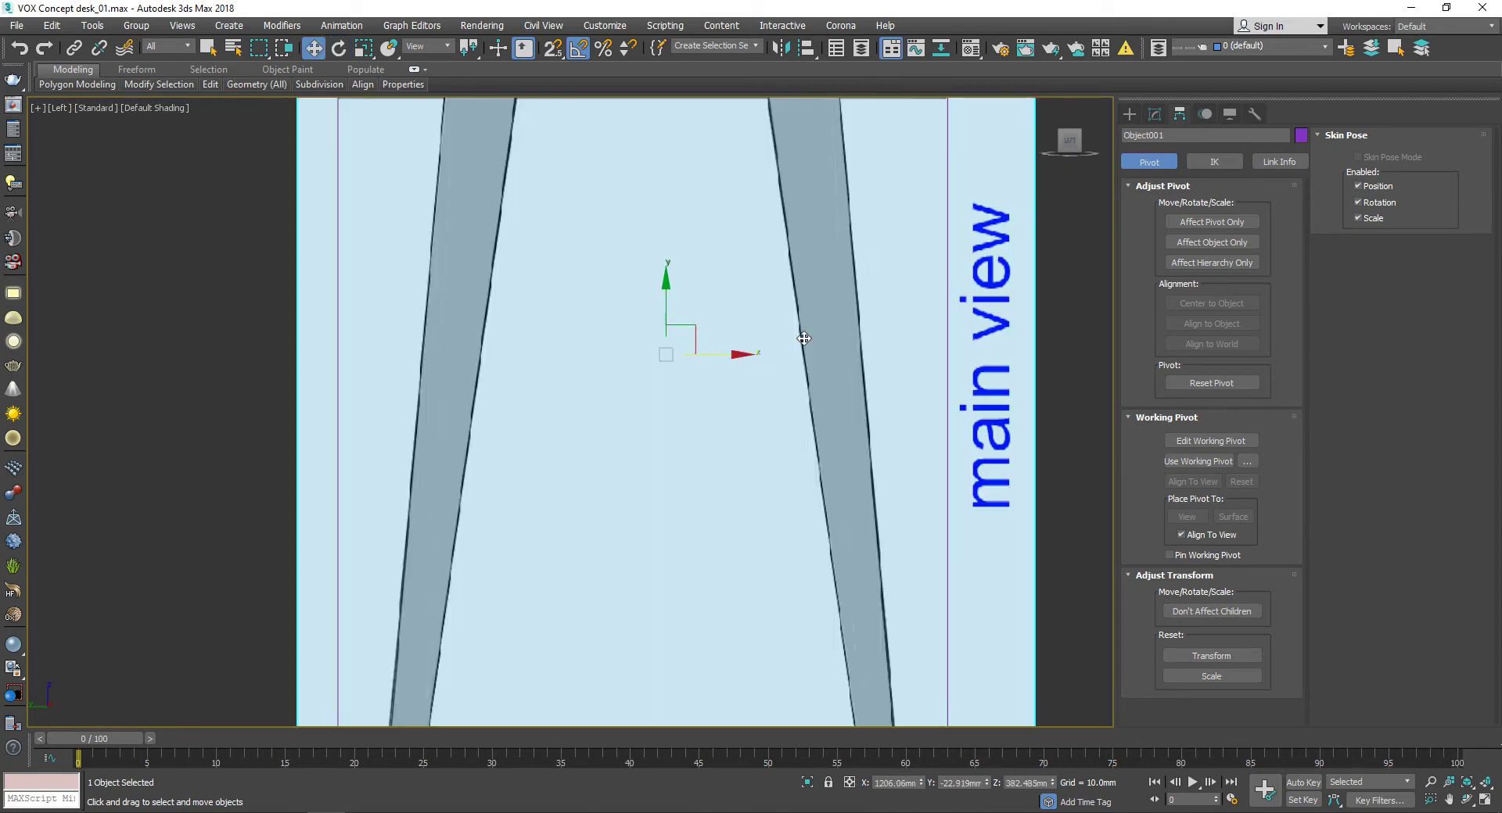
scroll(804, 339, "down", 2)
scroll(839, 473, "down", 3)
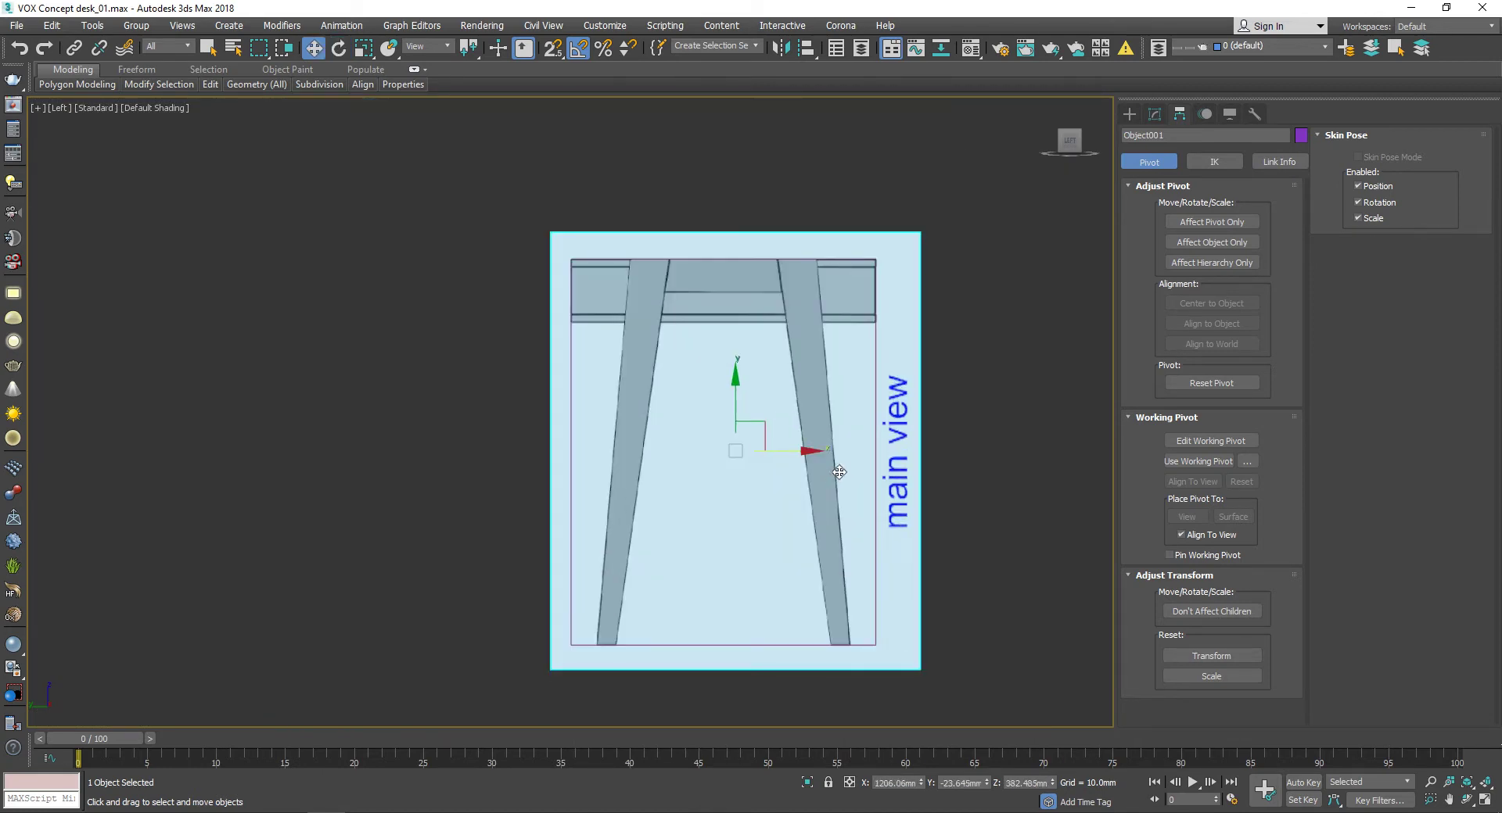
left_click(970, 369)
middle_click_drag(970, 369, 792, 373, "alt")
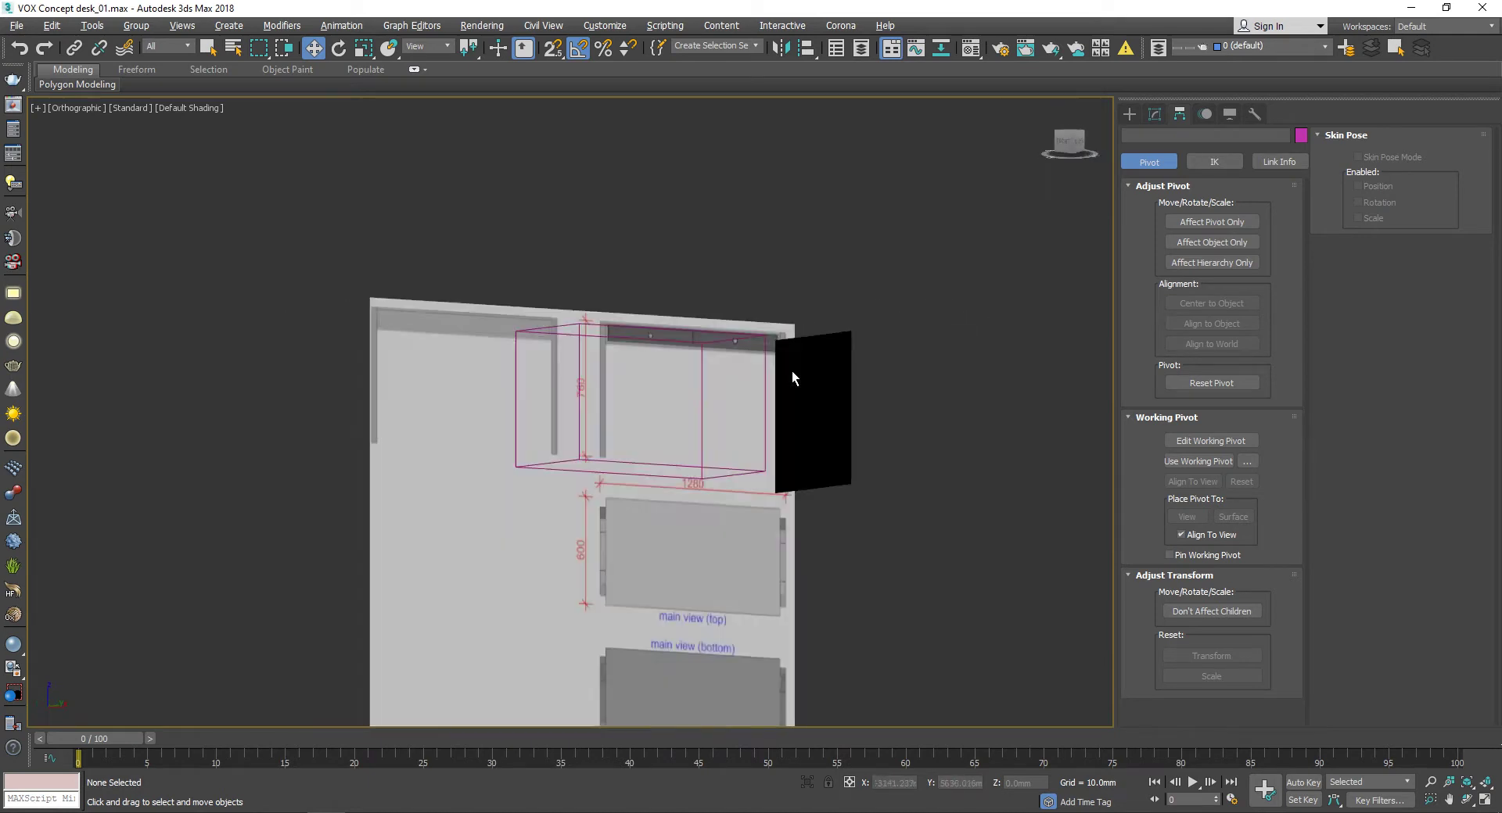
Step: Open and confirm Object Properties for both reference planes together
left_click(791, 378)
left_click(637, 480, "ctrl")
right_click(637, 480)
left_click(553, 436)
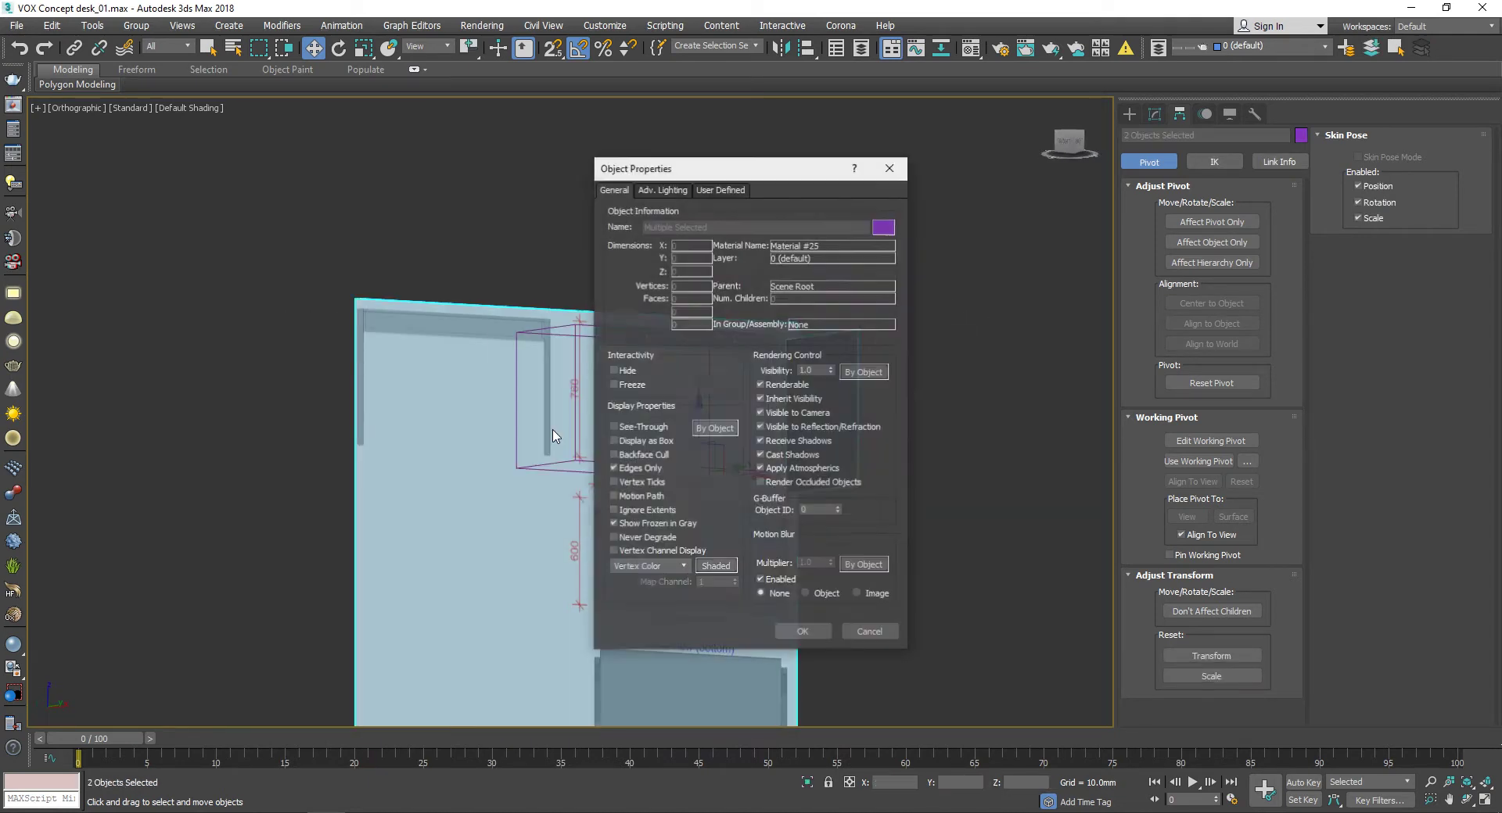
left_click(803, 632)
Step: Switch the viewport to a straight-on Left view of the side-elevation drawing
mouse_move(819, 632)
middle_mouse_down("alt")
mouse_move(940, 475)
mouse_move(875, 507)
middle_mouse_up("alt")
scroll(874, 507, "down", 3)
left_click(748, 408)
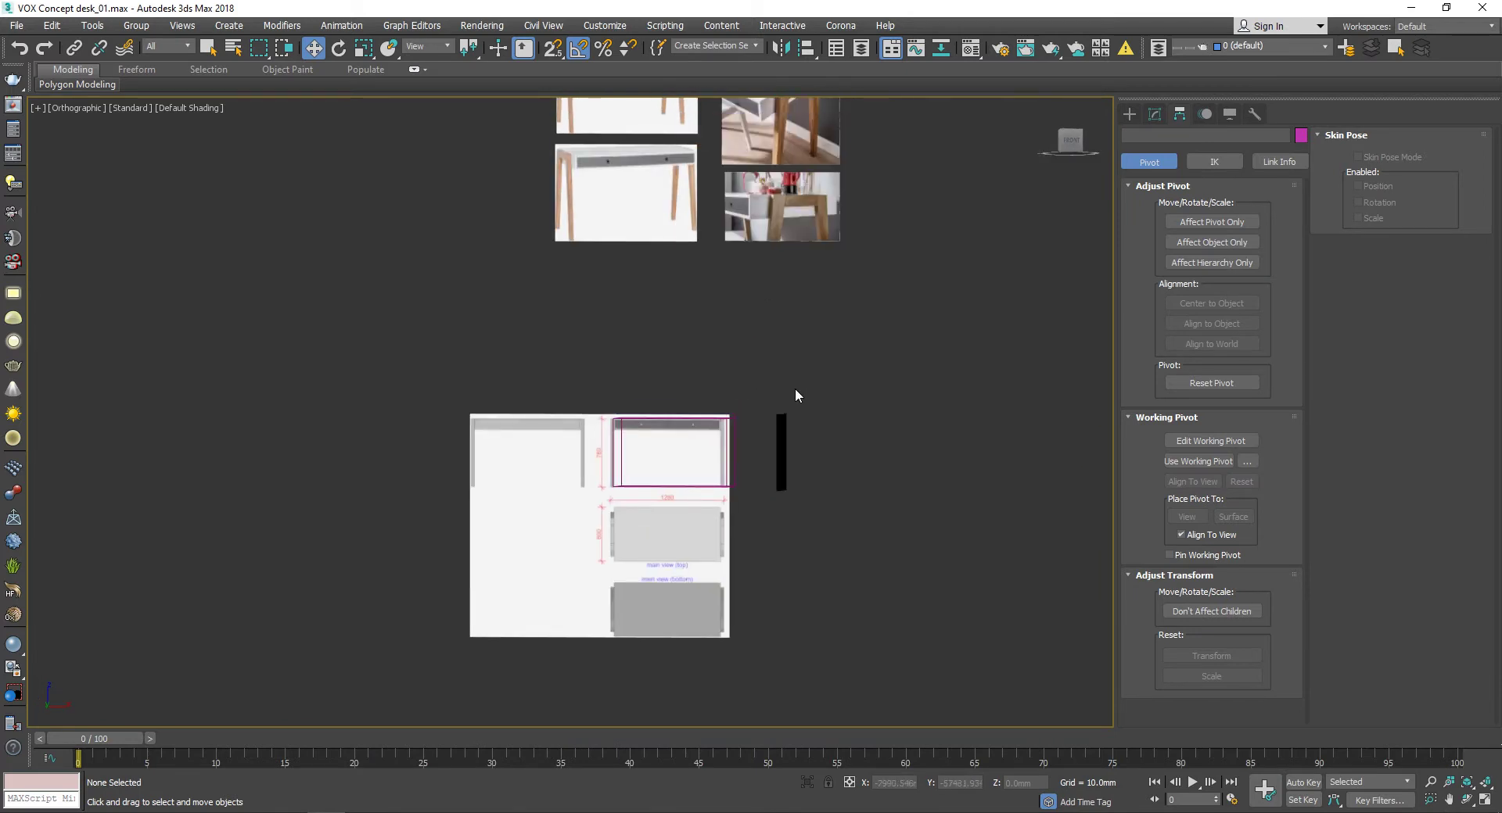
middle_click_drag(795, 388, 719, 392, "alt")
scroll(718, 397, "down", 3)
left_click(1063, 143)
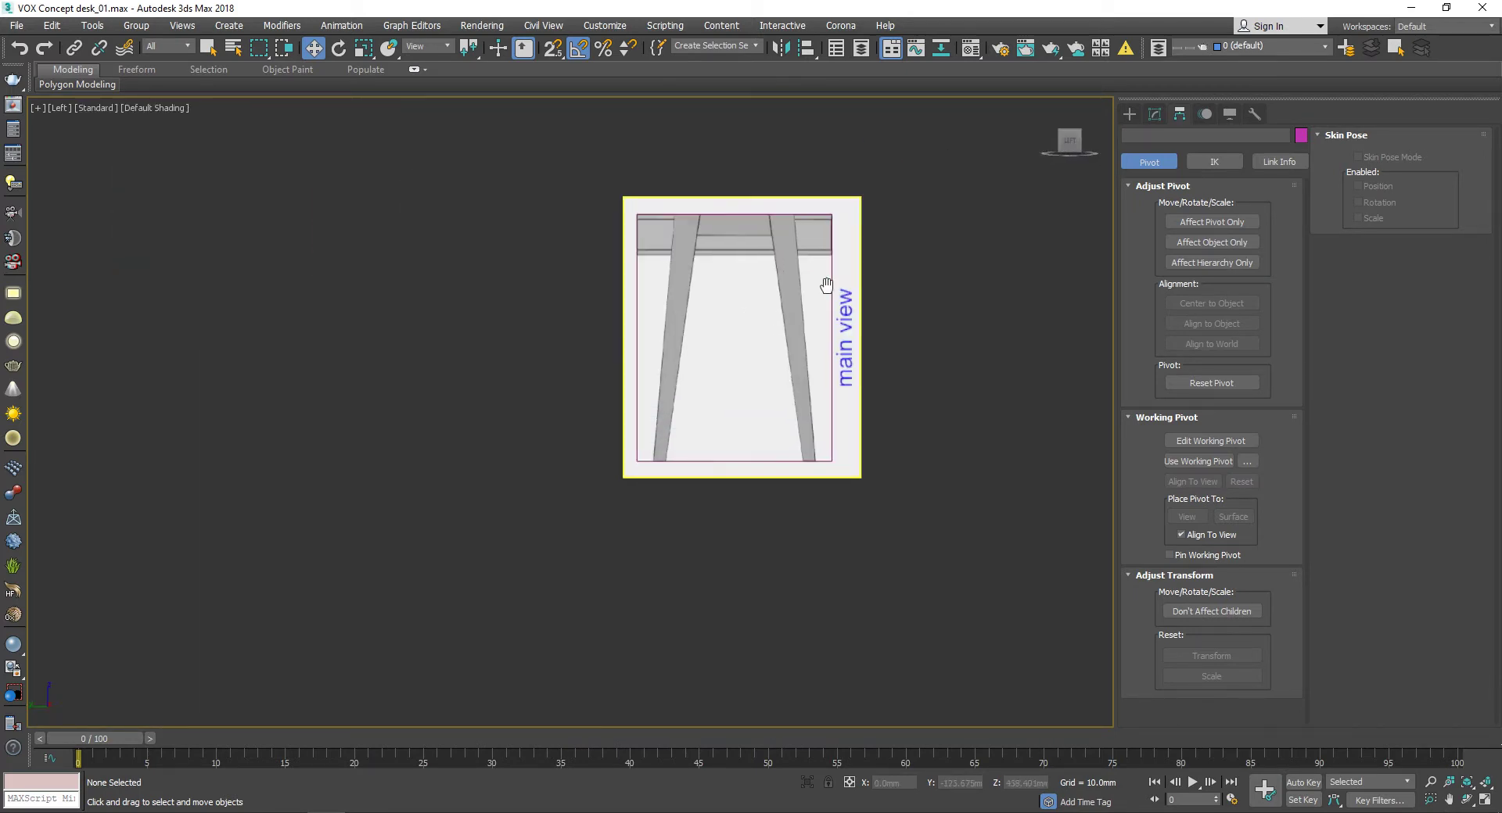
Step: Draw a small plane over the foot of the left leg
left_click(1129, 114)
left_click(1153, 116)
left_click(1129, 114)
left_click(1241, 273)
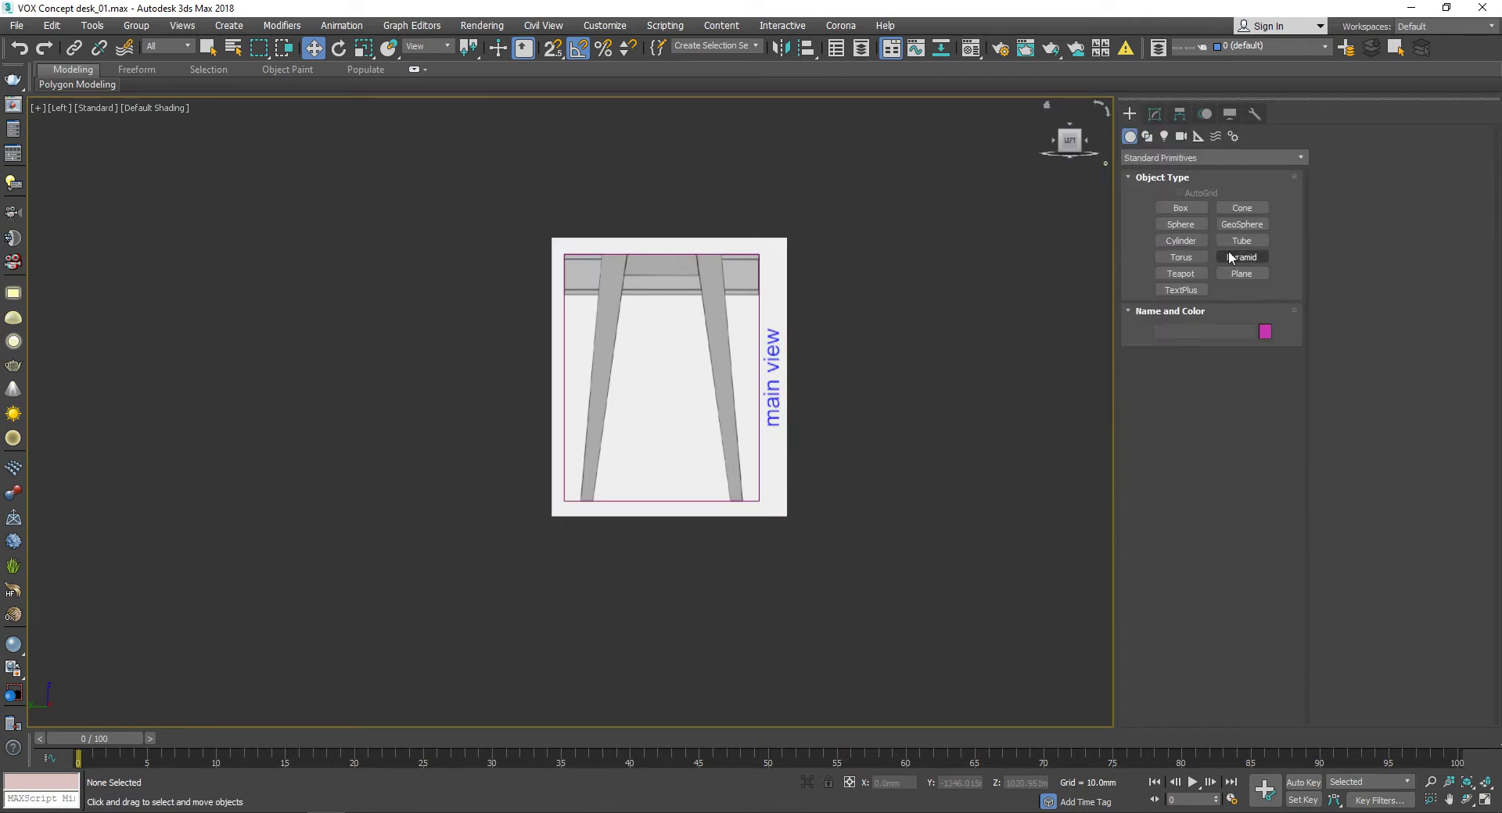
scroll(627, 458, "up", 3)
scroll(625, 453, "down", 2)
scroll(480, 645, "up", 5)
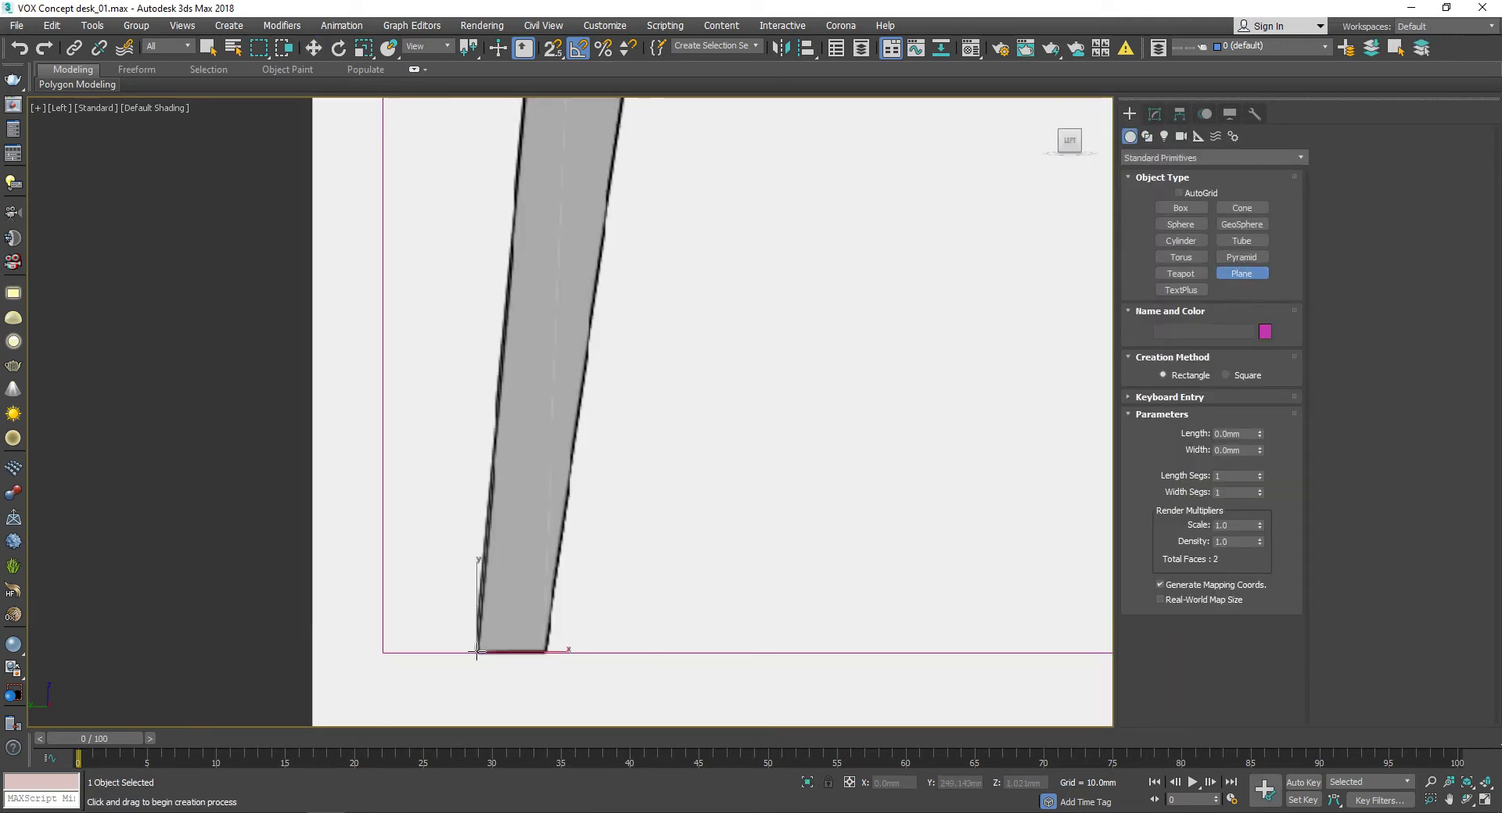
left_click_drag(479, 651, 562, 510)
scroll(586, 564, "down", 8)
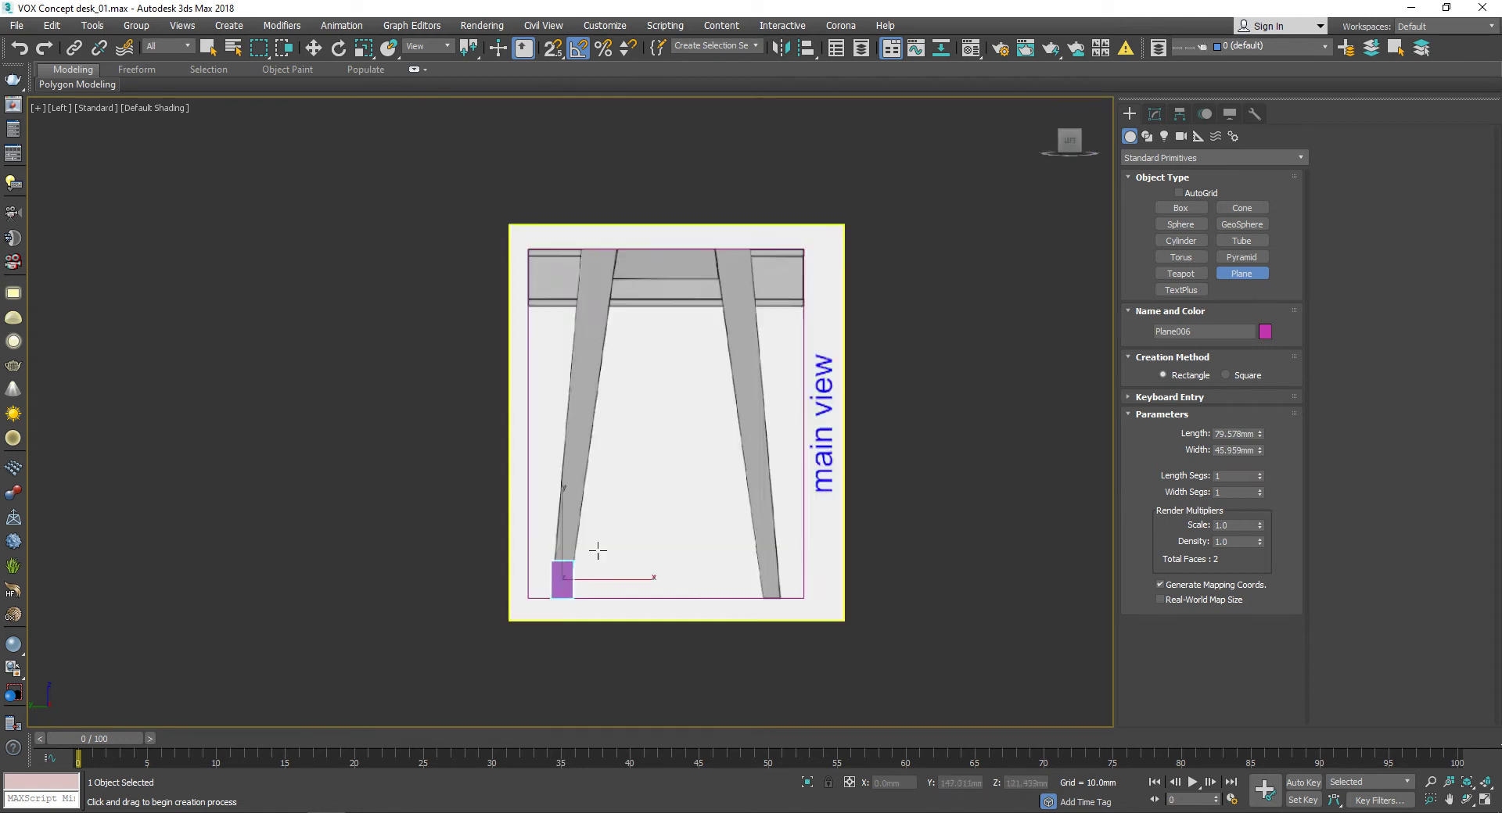
scroll(665, 513, "up", 2)
key("w")
Step: Show edged faces, select the small foot plane and close the Material Editor
left_click(970, 48)
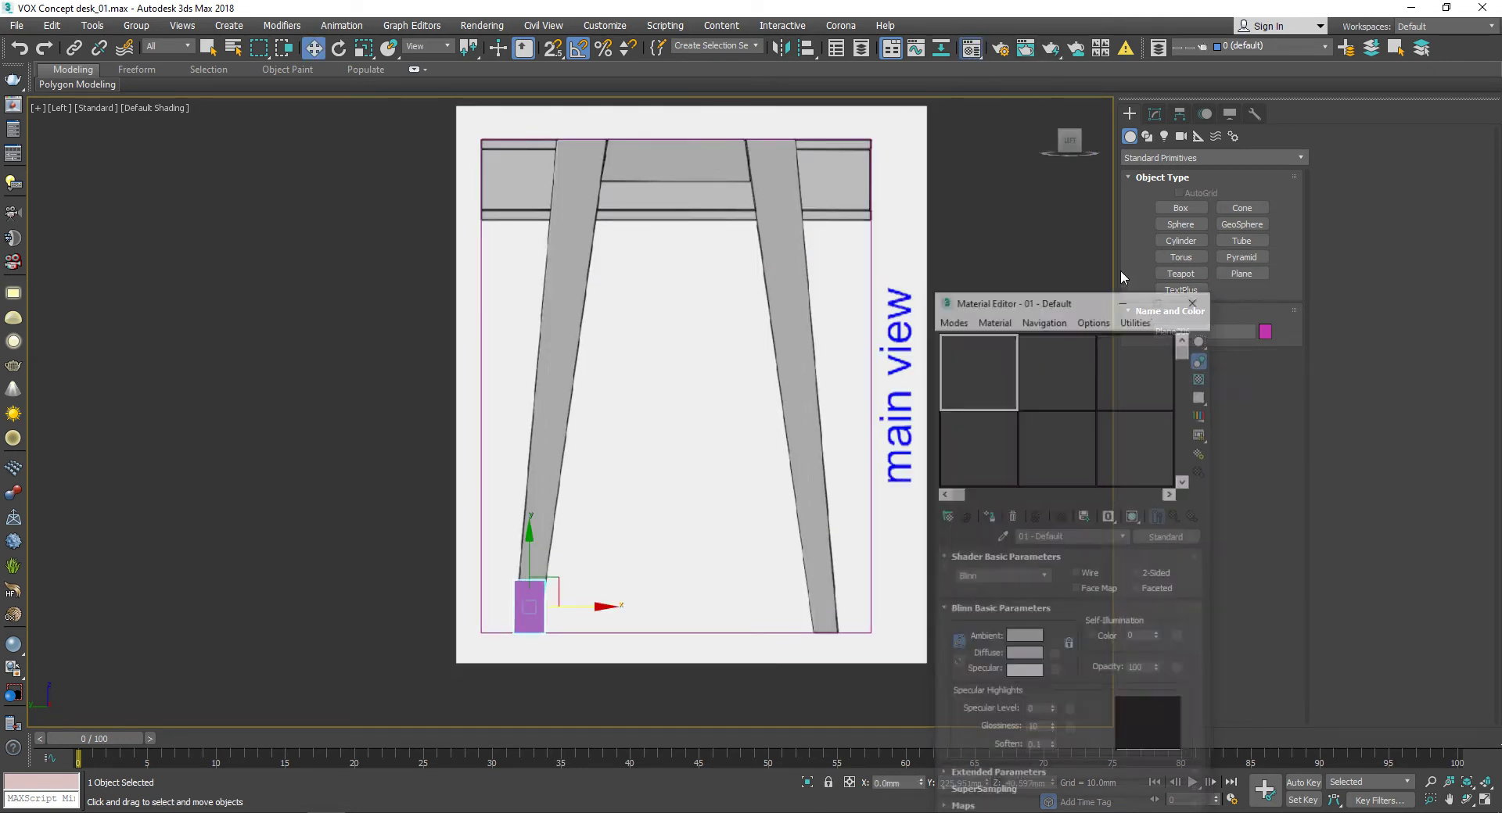
mouse_move(1080, 298)
left_mouse_down()
mouse_move(1130, 251)
mouse_move(1149, 182)
left_mouse_up()
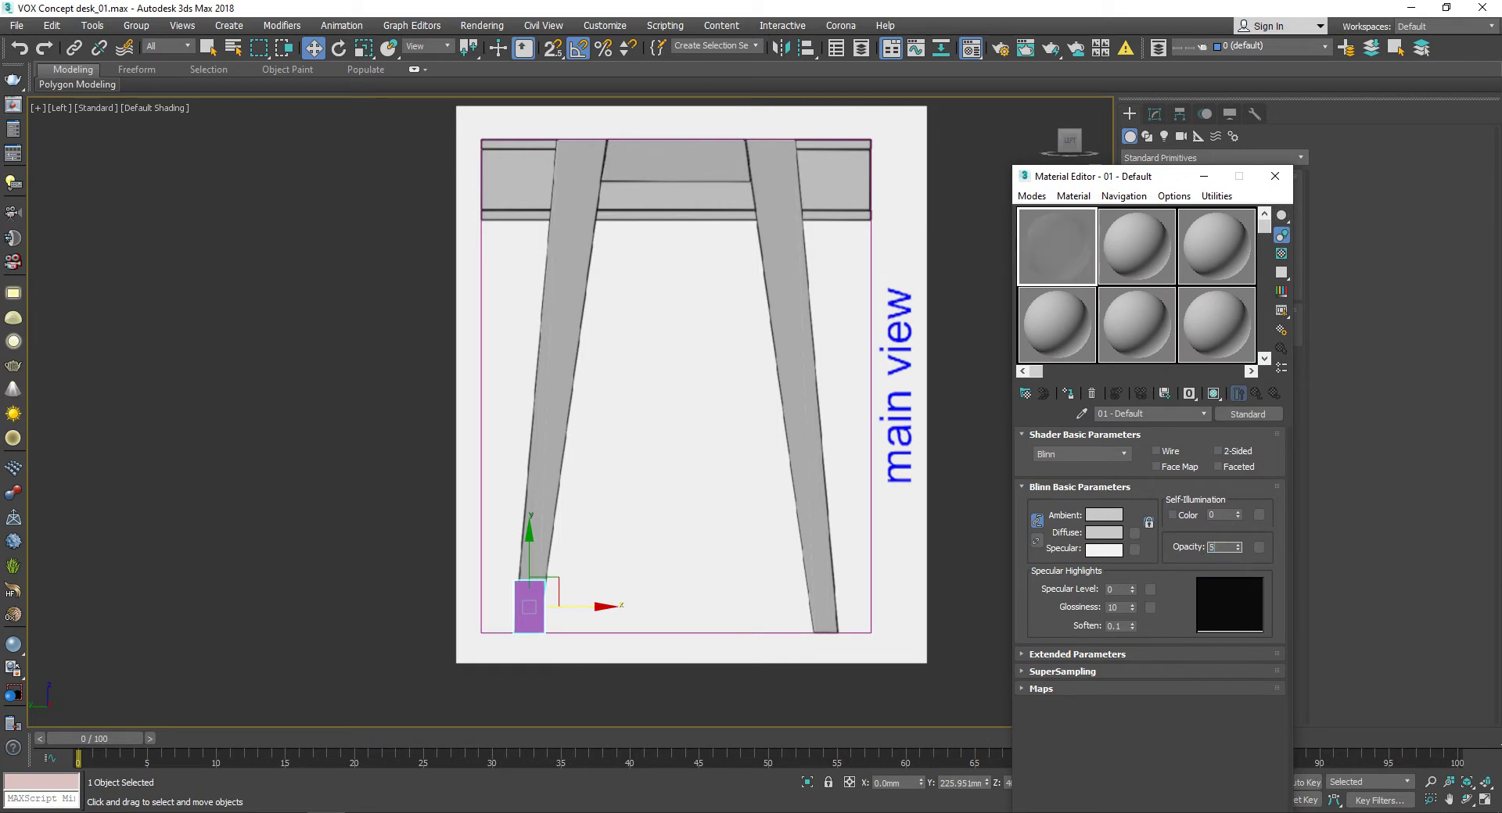
left_click_drag(1124, 175, 1150, 46)
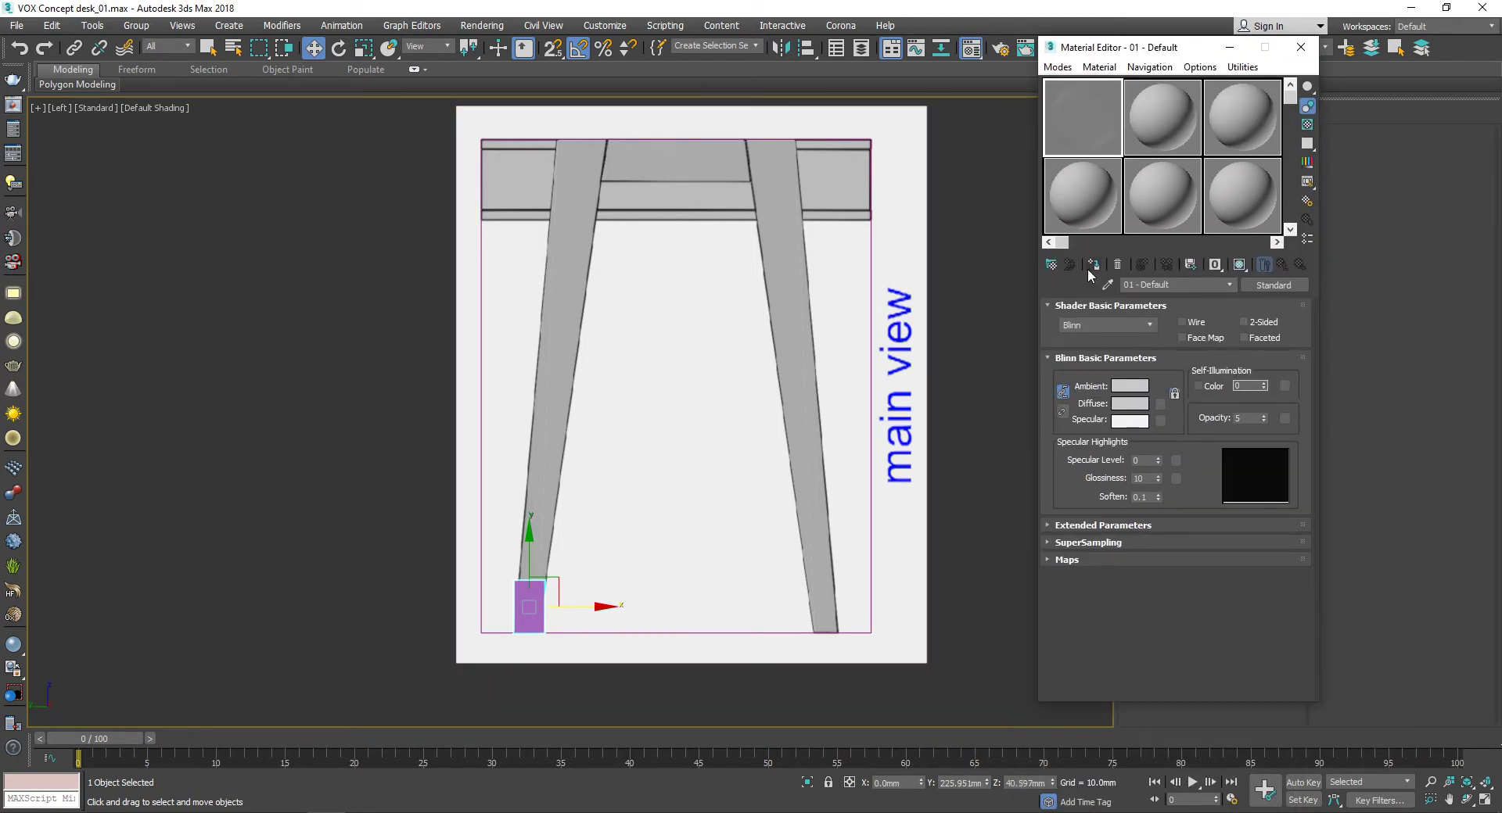
scroll(566, 552, "up", 5)
scroll(566, 552, "down", 3)
scroll(485, 477, "up", 3)
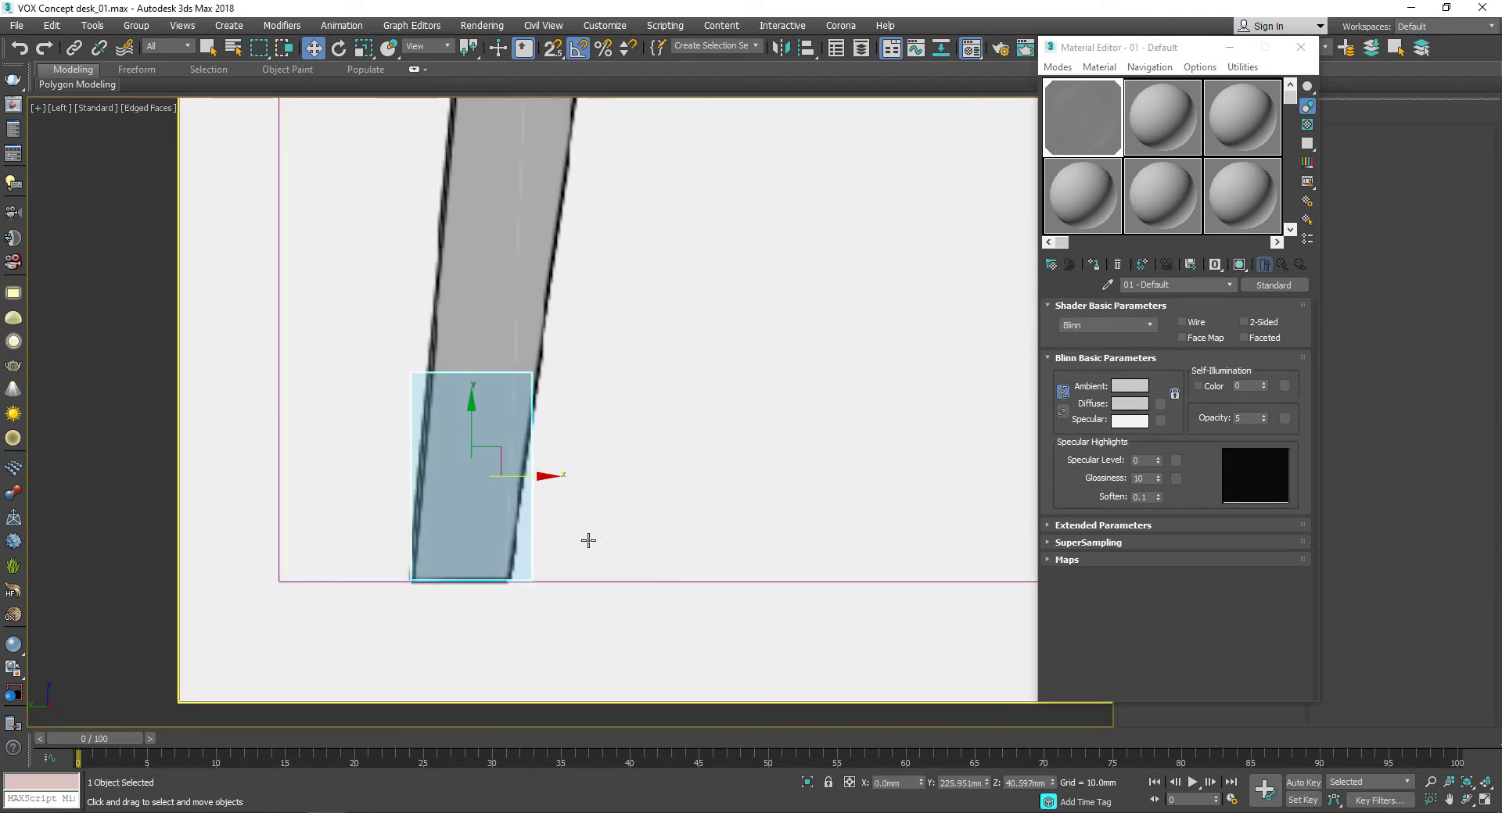
left_click(134, 547)
scroll(442, 374, "up", 2)
key("F4")
left_click(441, 374)
scroll(441, 374, "down", 3)
left_click(1301, 47)
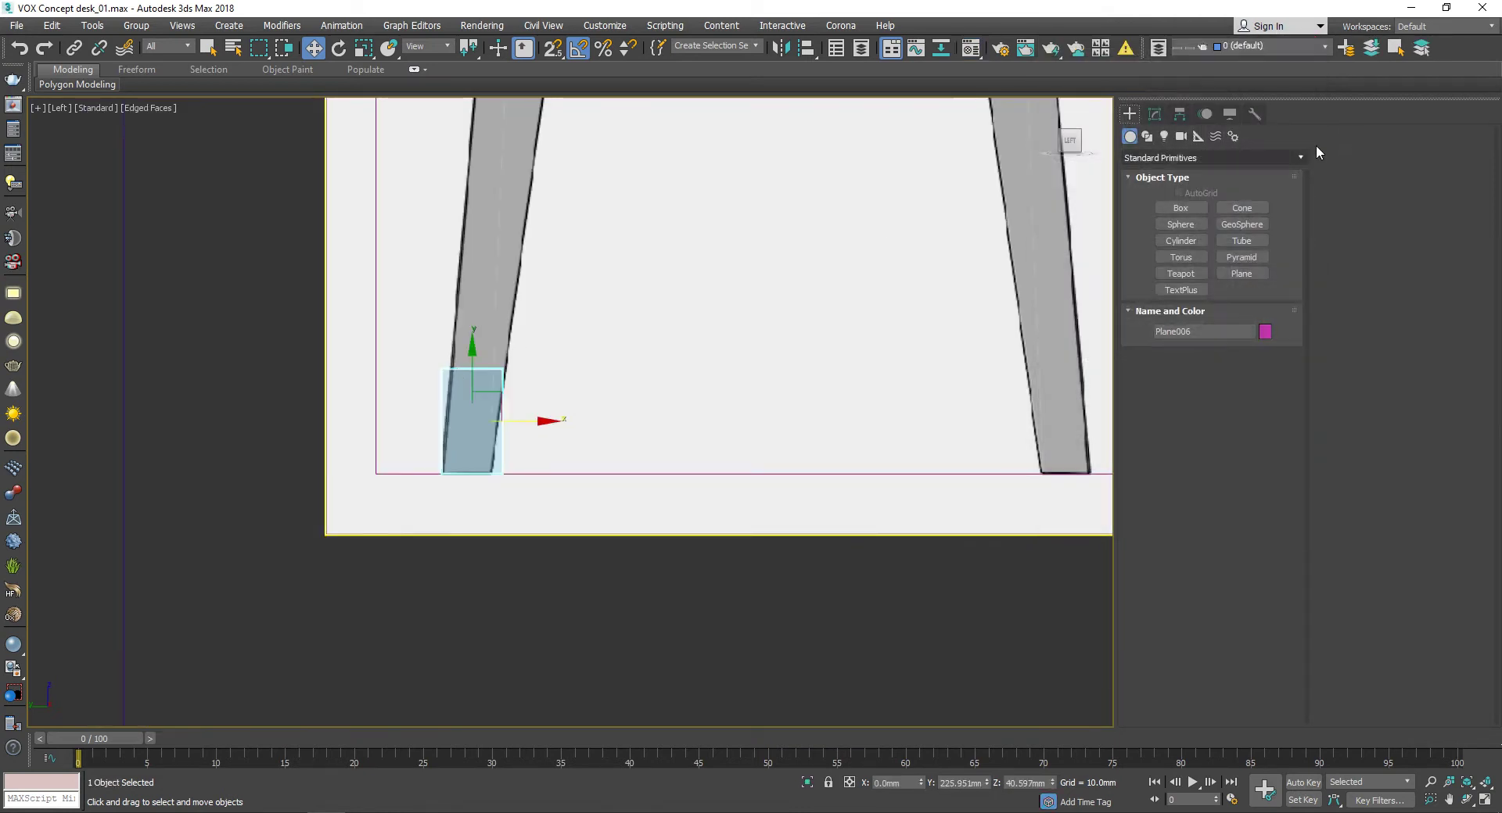
Step: Make the plane red, convert it to Editable Poly, and copy it upward
left_click(1265, 331)
left_click(630, 402)
left_click(830, 499)
scroll(526, 368, "up", 2)
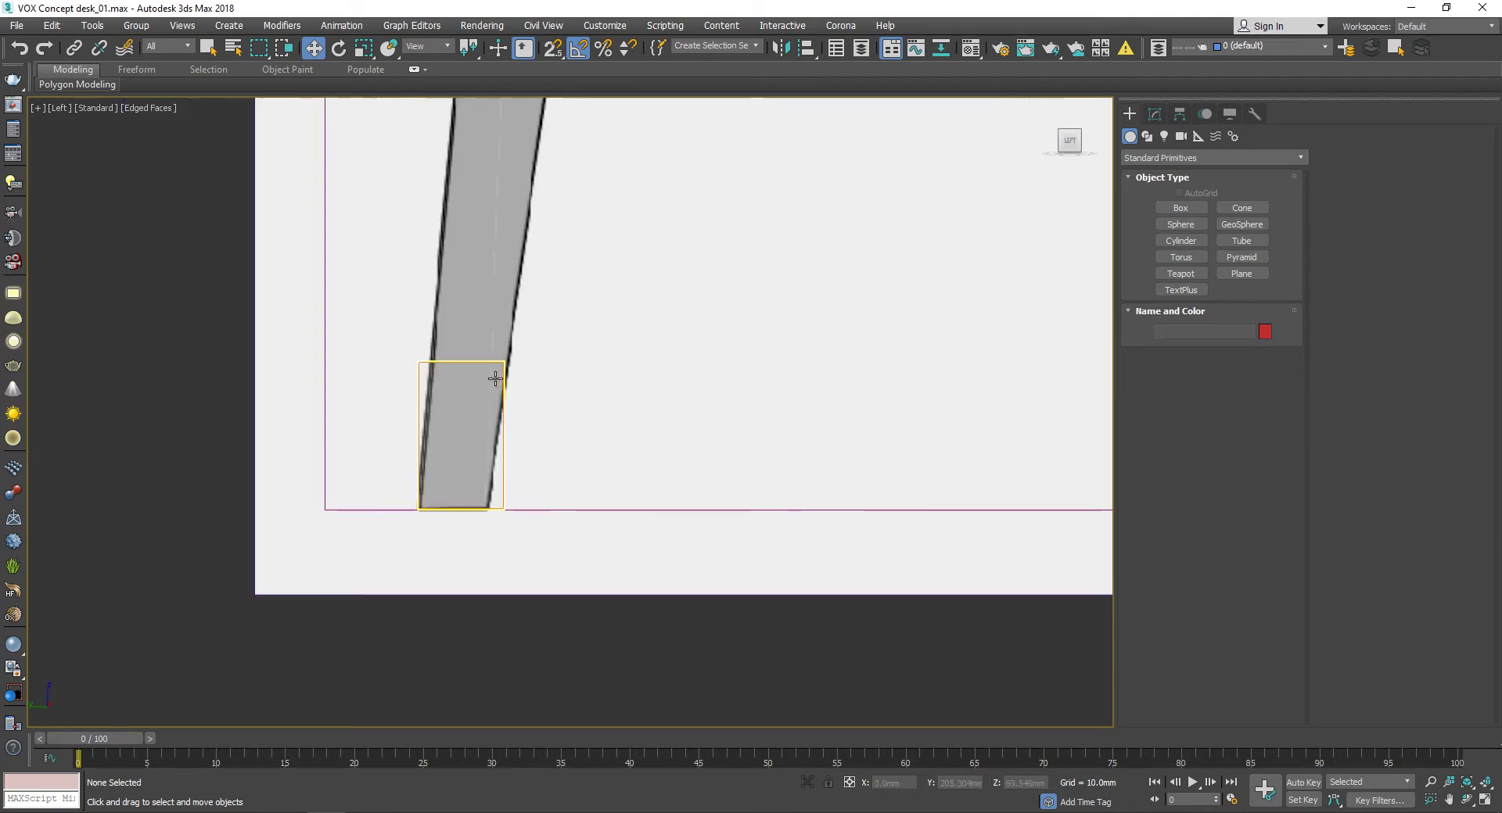
right_click(443, 375)
left_click(634, 549)
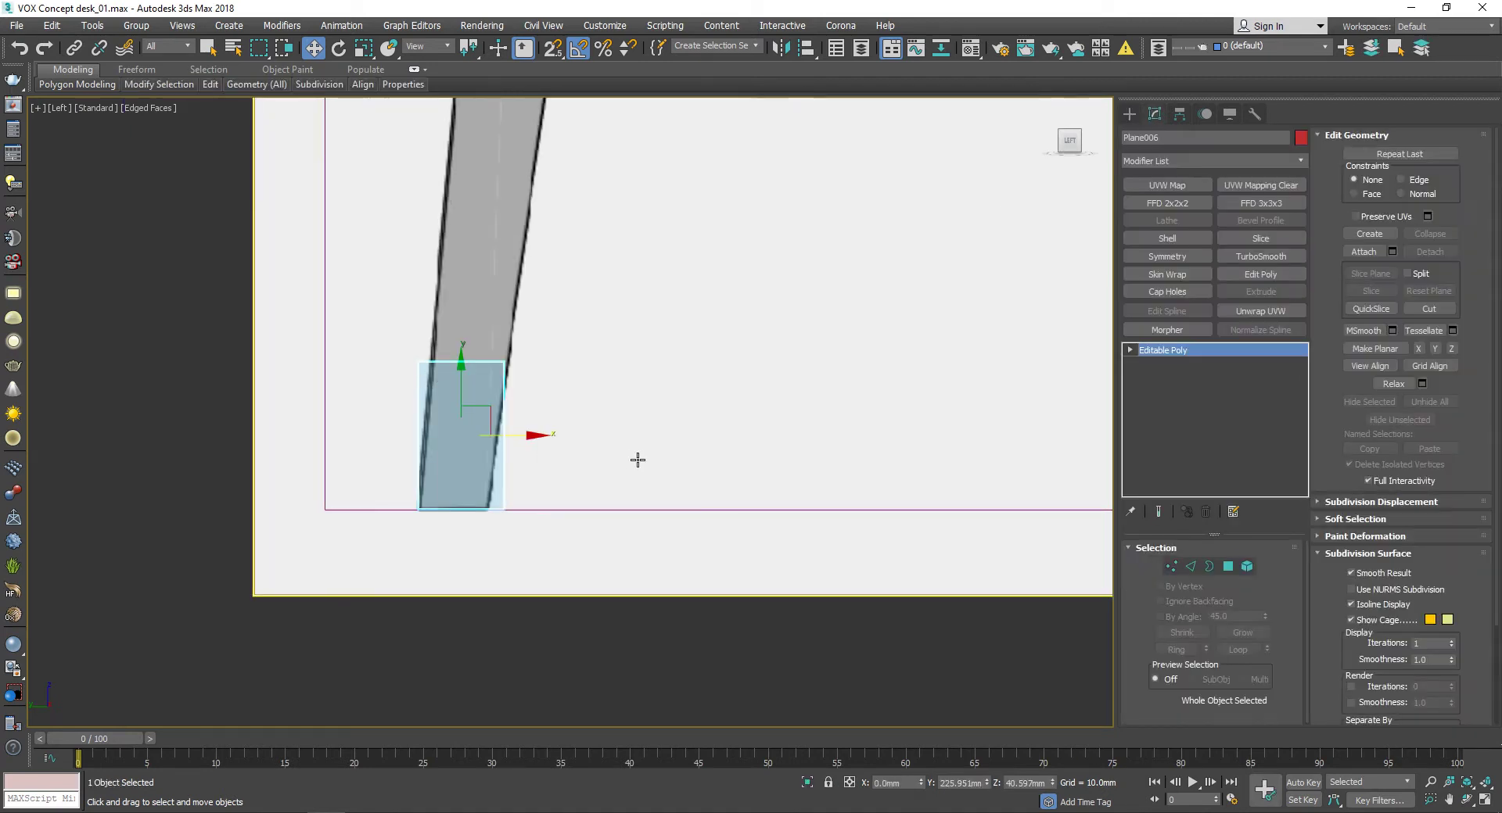
scroll(523, 436, "down", 4)
mouse_move(643, 154)
left_mouse_down("shift")
mouse_move(728, 334)
mouse_move(653, 181)
left_mouse_up("shift")
Step: Confirm the copy and select the small red plane on the left leg
left_click(749, 481)
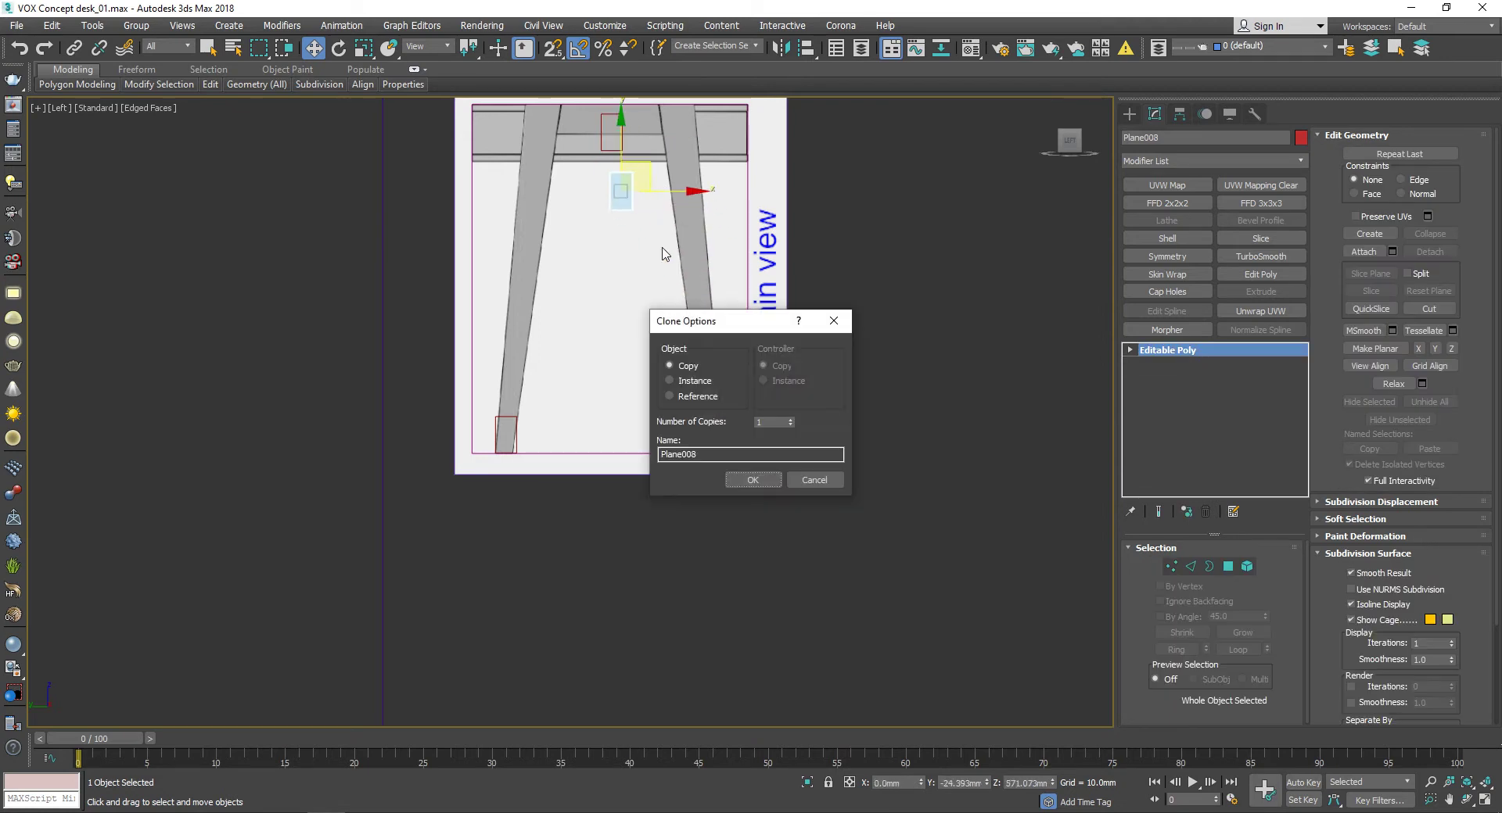
left_click(814, 480)
left_click(794, 493)
scroll(499, 416, "down", 2)
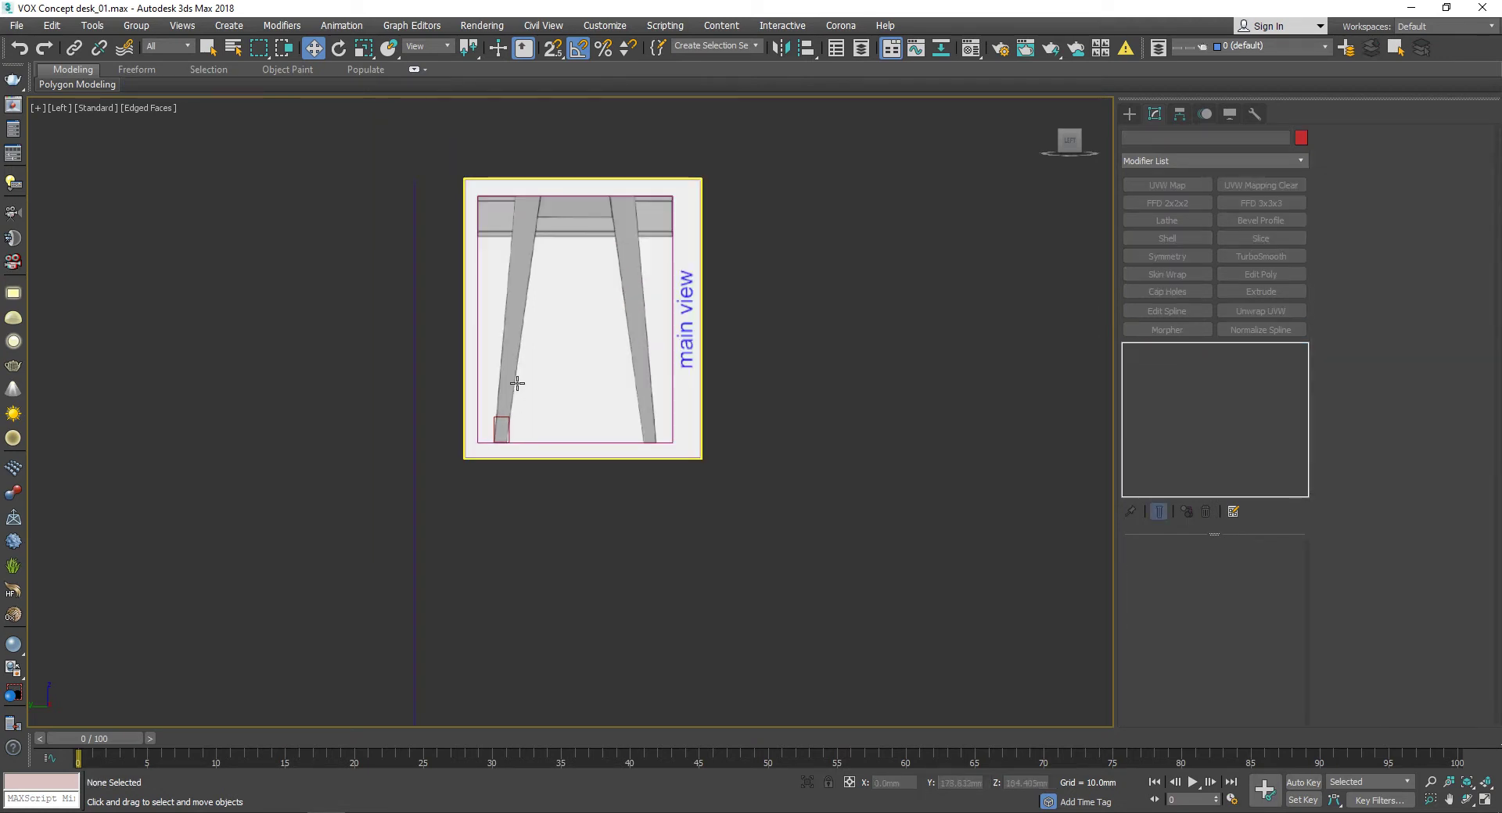
left_click(517, 383)
left_click(501, 429)
scroll(508, 423, "up", 3)
scroll(517, 438, "up", 3)
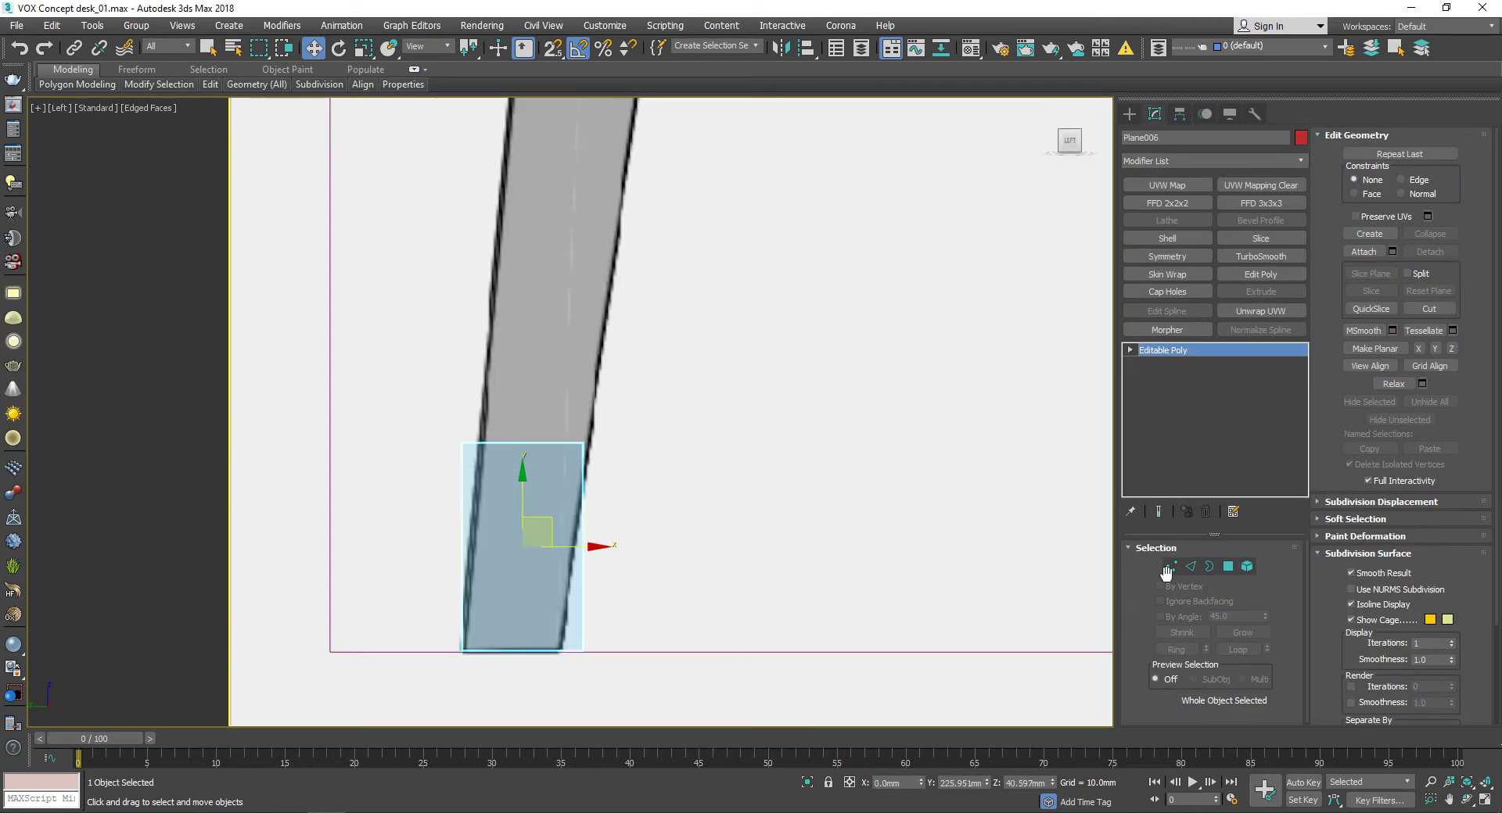
Step: In Vertex mode, select the plane's two top corner vertices
left_click(1167, 566)
scroll(597, 527, "down", 1)
left_click_drag(692, 458, 677, 572)
scroll(656, 578, "up", 3)
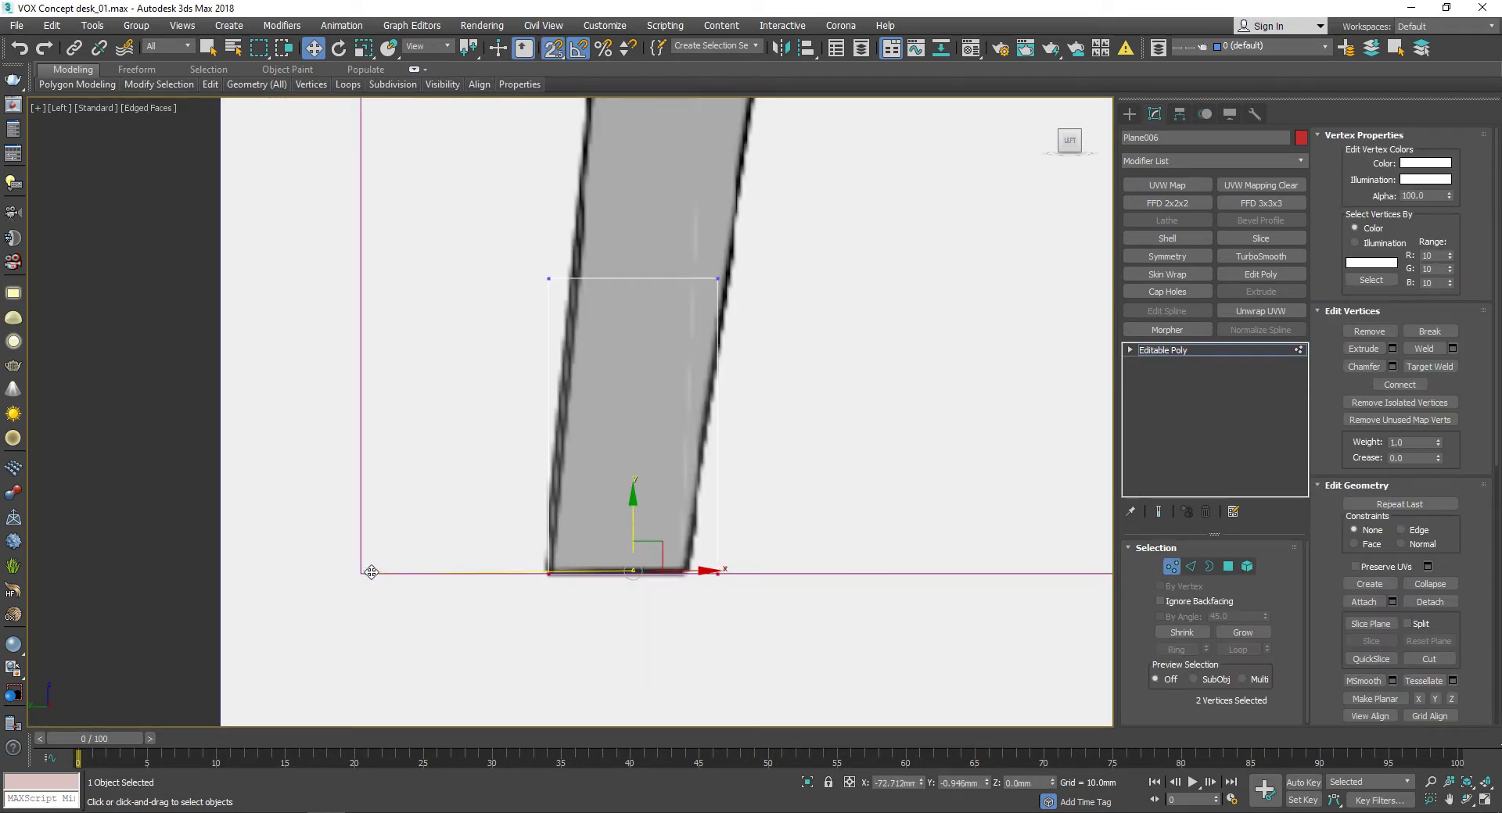
scroll(407, 571, "down", 3)
scroll(610, 588, "up", 2)
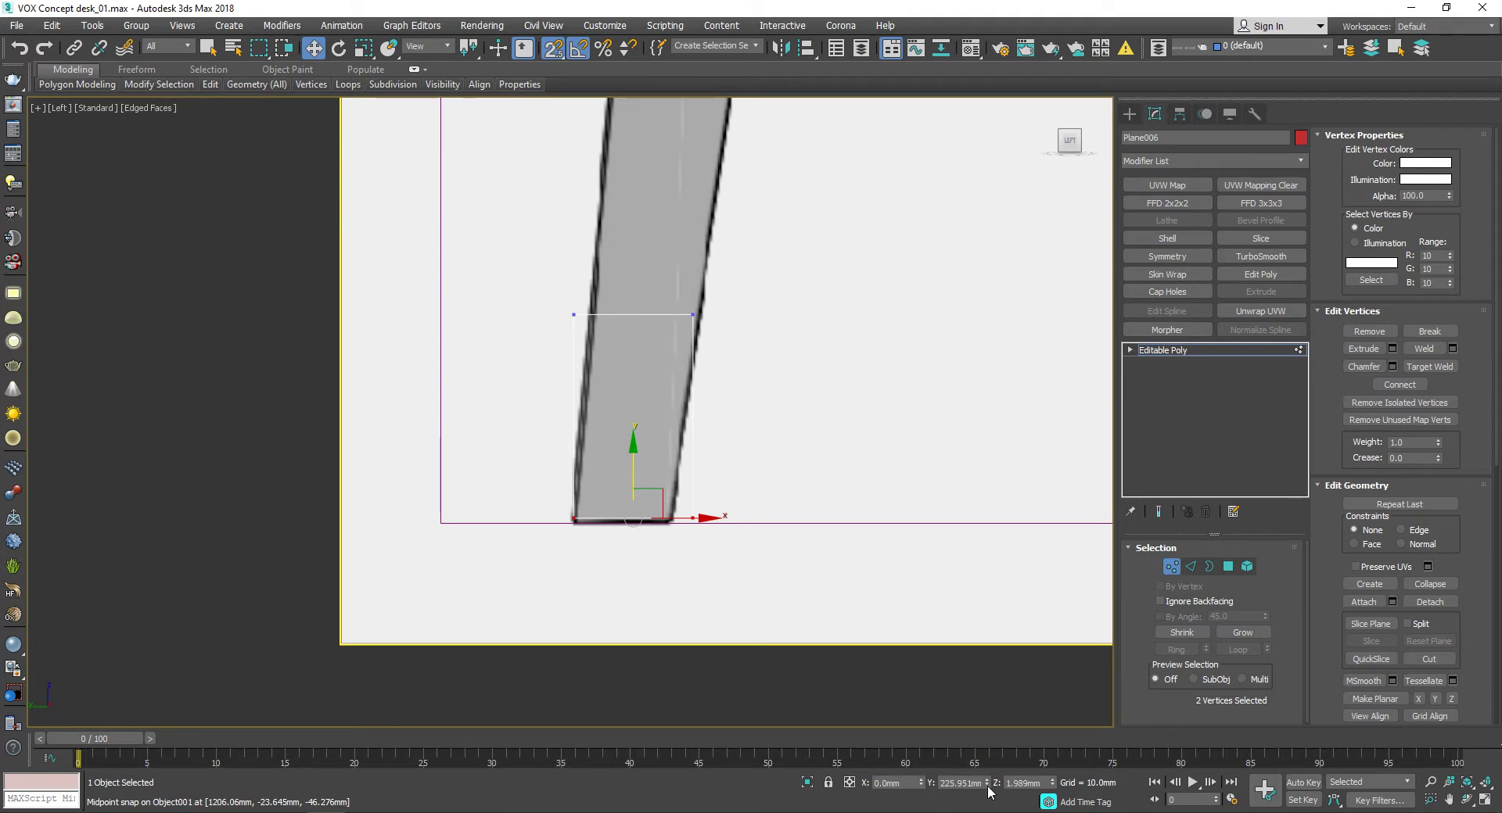
scroll(715, 583, "down", 5)
scroll(635, 505, "up", 3)
scroll(634, 485, "down", 2)
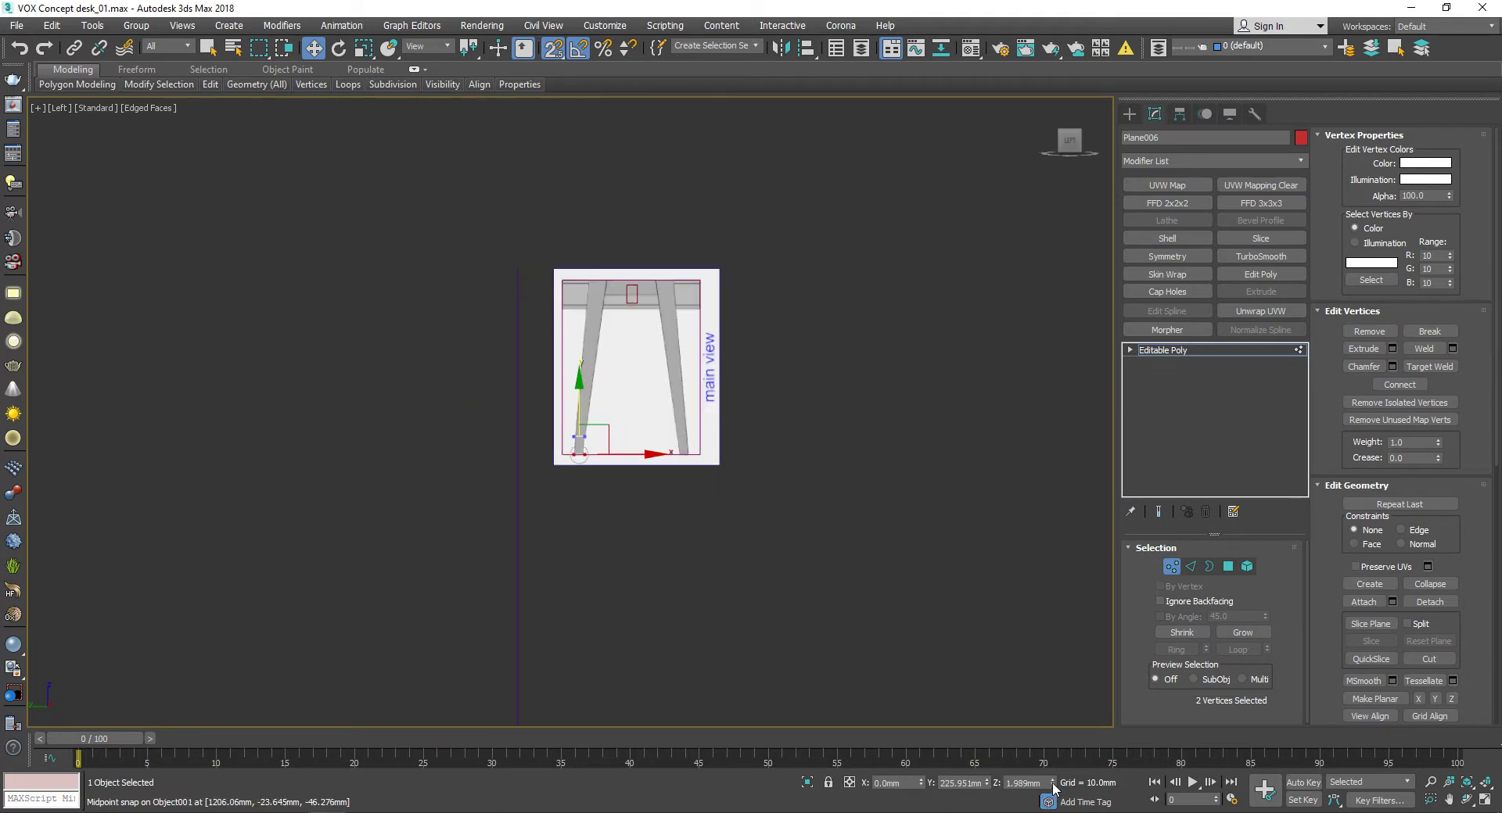
scroll(439, 301, "up", 3)
scroll(648, 460, "up", 2)
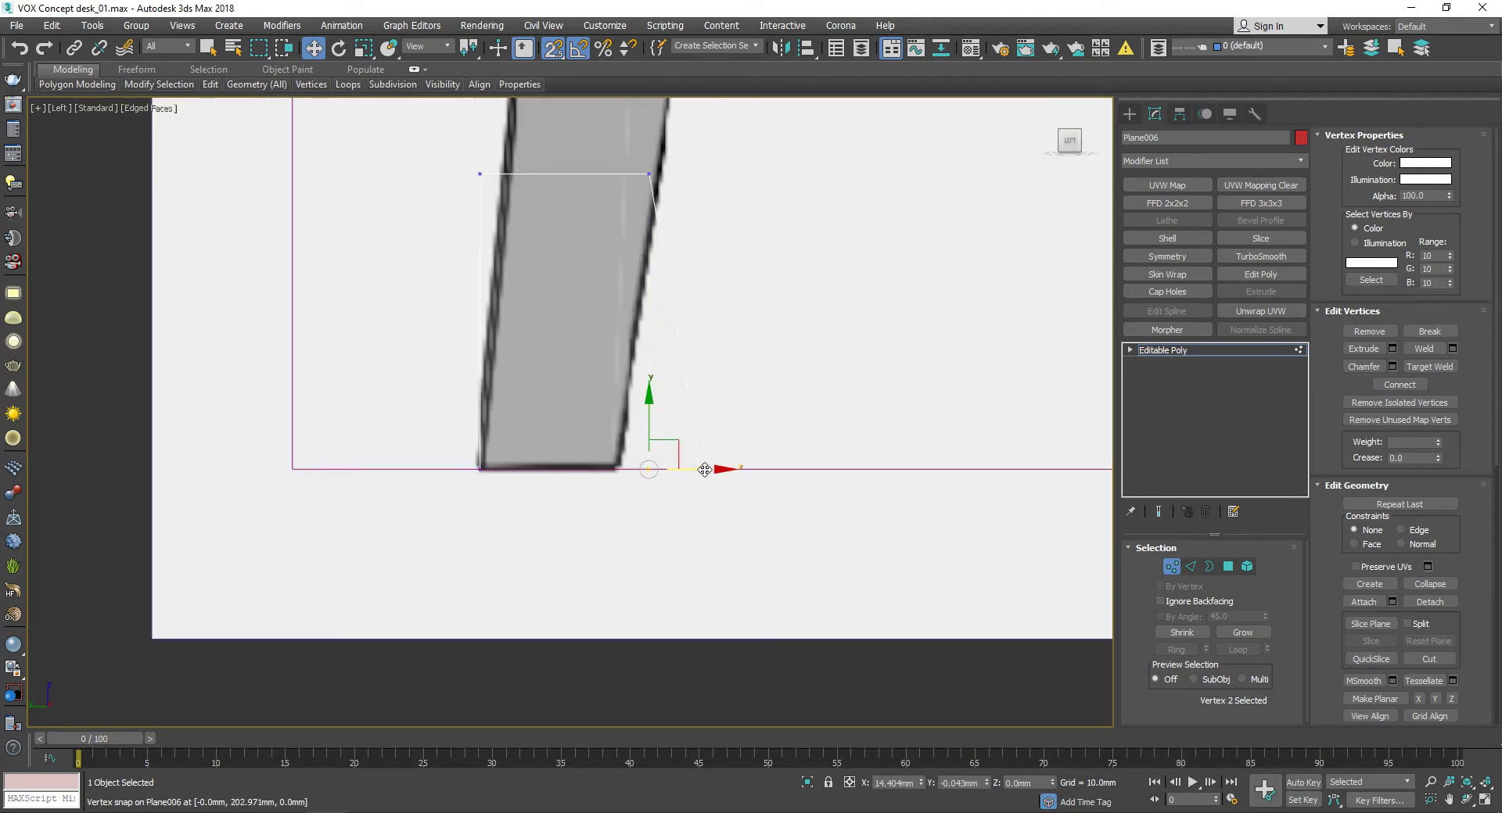
scroll(514, 477, "up", 3)
scroll(476, 467, "down", 2)
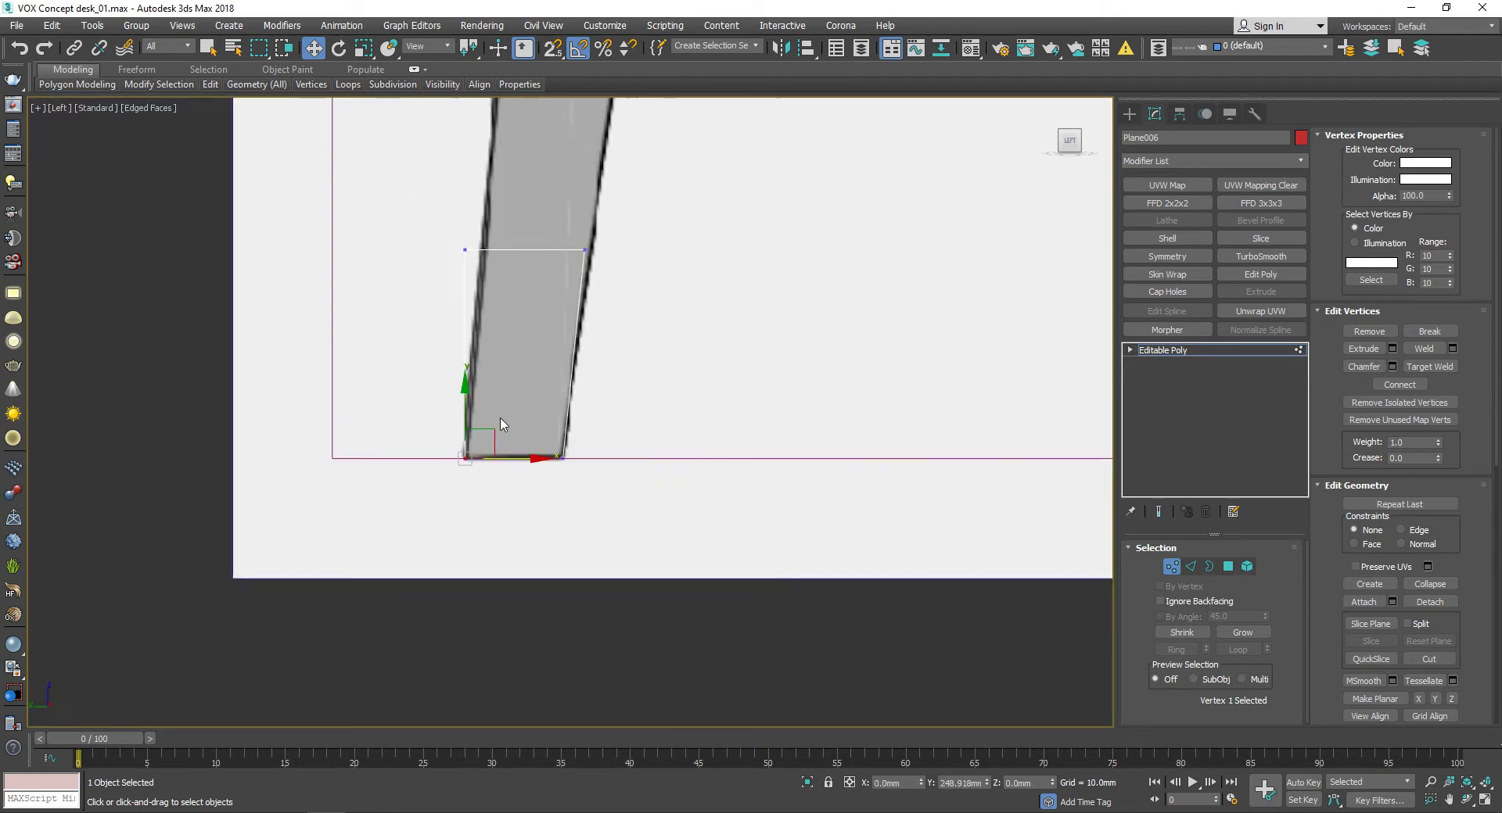
scroll(496, 425, "down", 3)
scroll(589, 503, "down", 2)
Step: Set the selected top vertices' Z height to 760mm in the side view
middle_click_drag(630, 510, 679, 502, "alt")
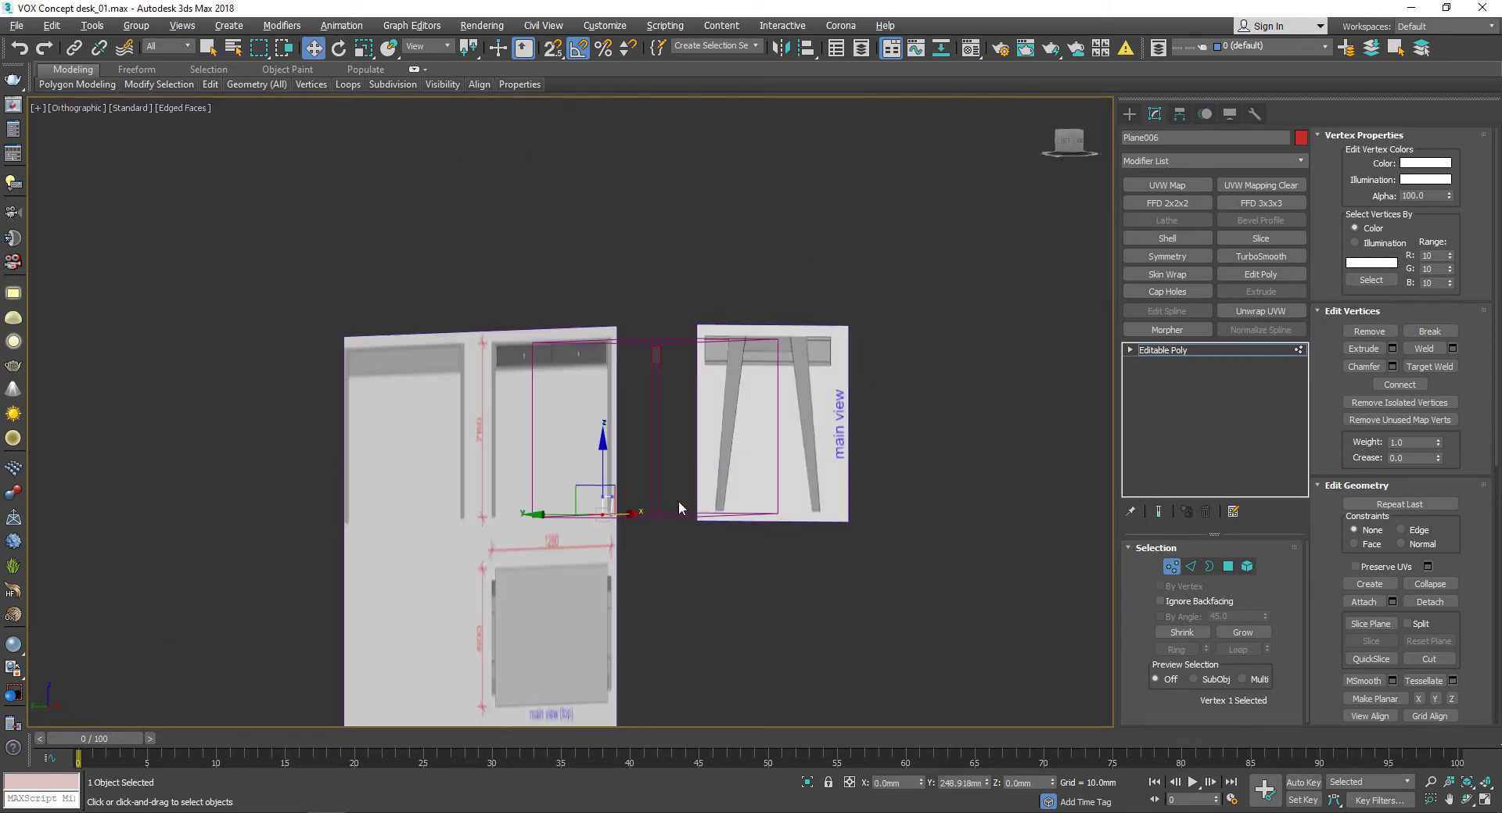
left_click(1065, 148)
scroll(569, 419, "up", 3)
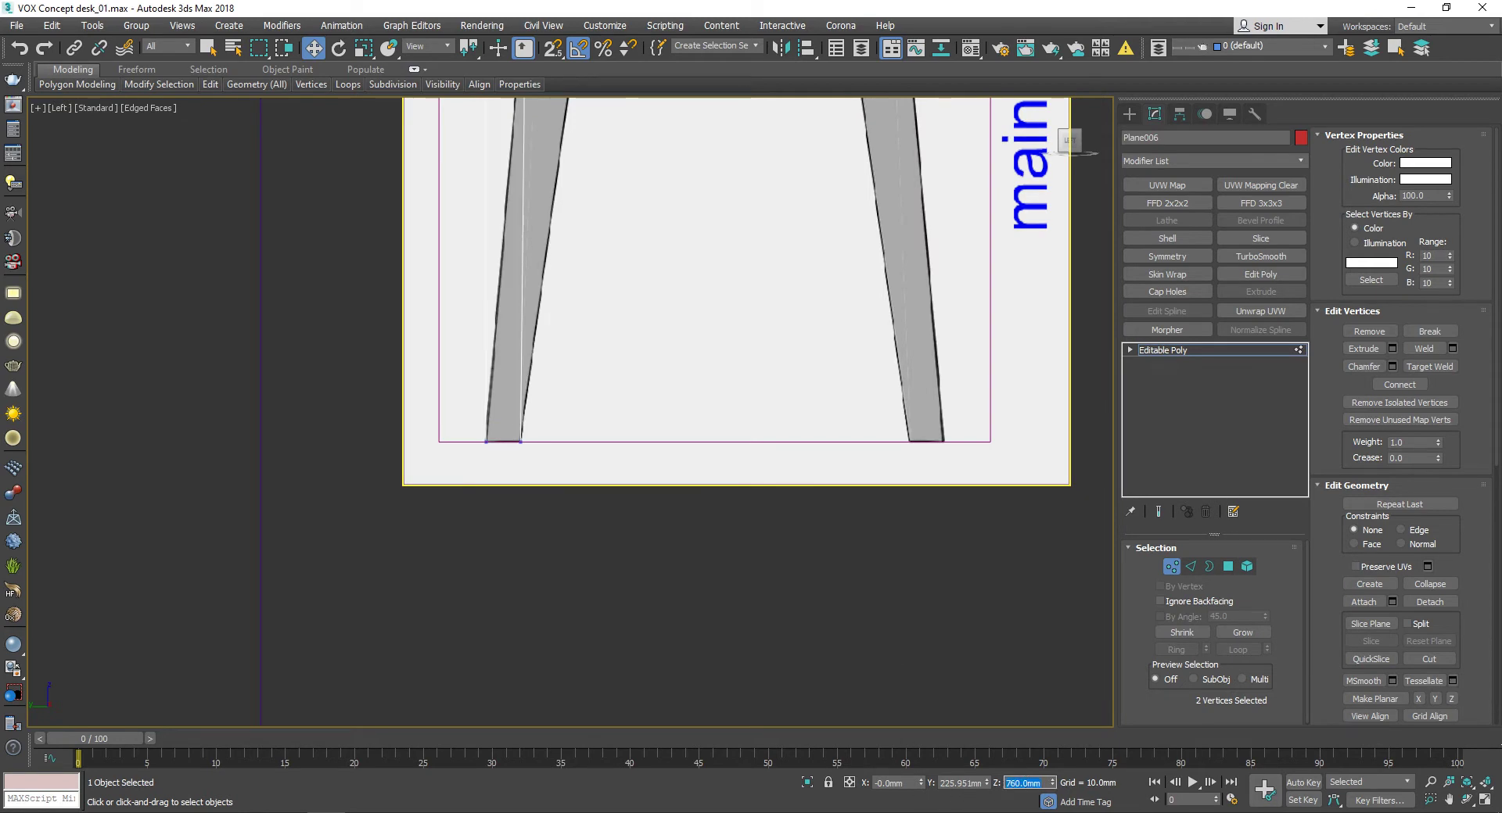
key("Return")
scroll(593, 355, "up", 3)
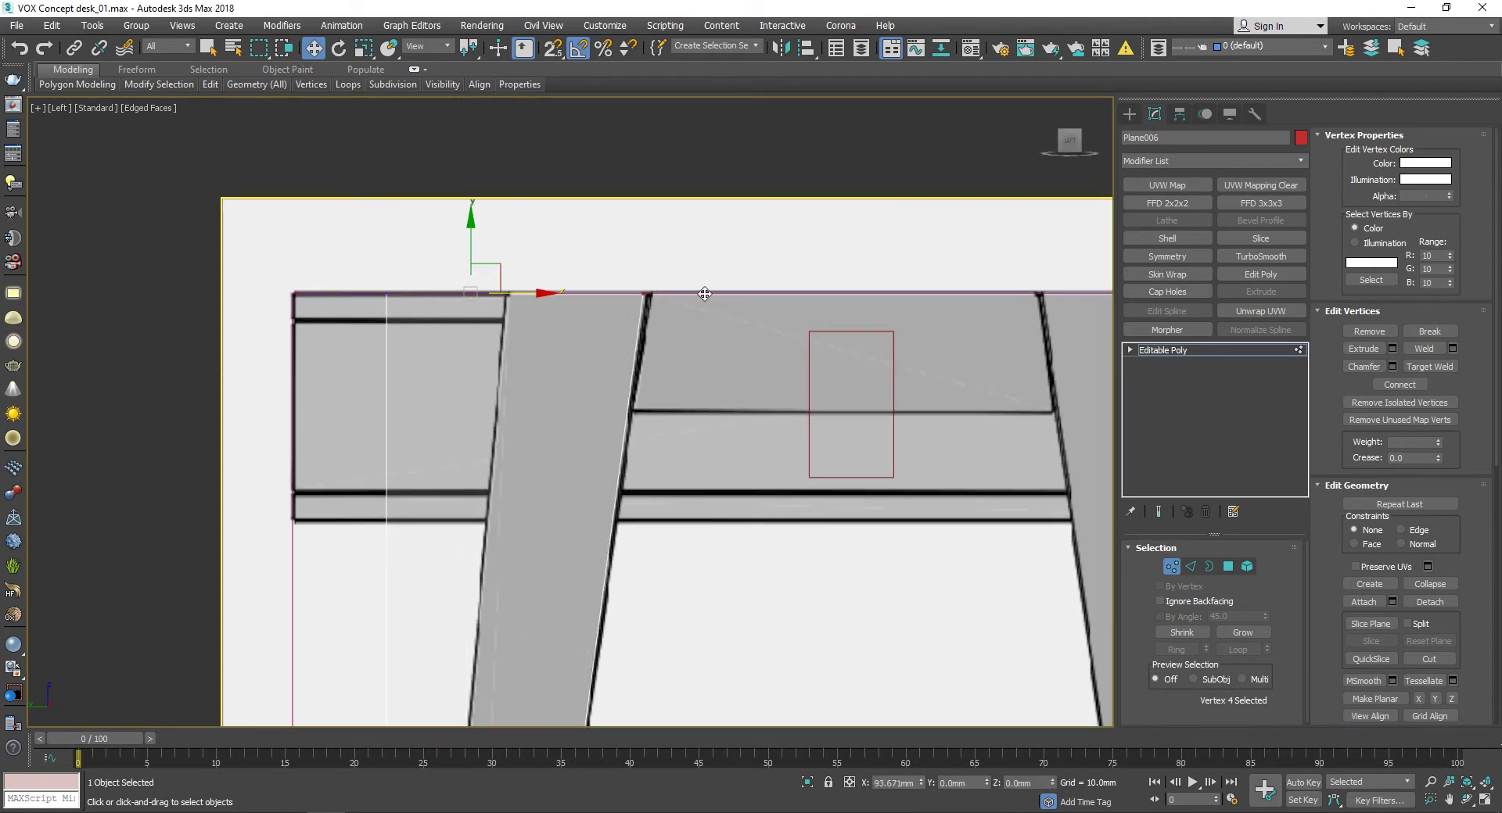
scroll(473, 298, "up", 5)
Step: Align the plane's top and bottom corner vertices with the slanted leg outline
left_click_drag(544, 216, 548, 215)
scroll(549, 249, "down", 5)
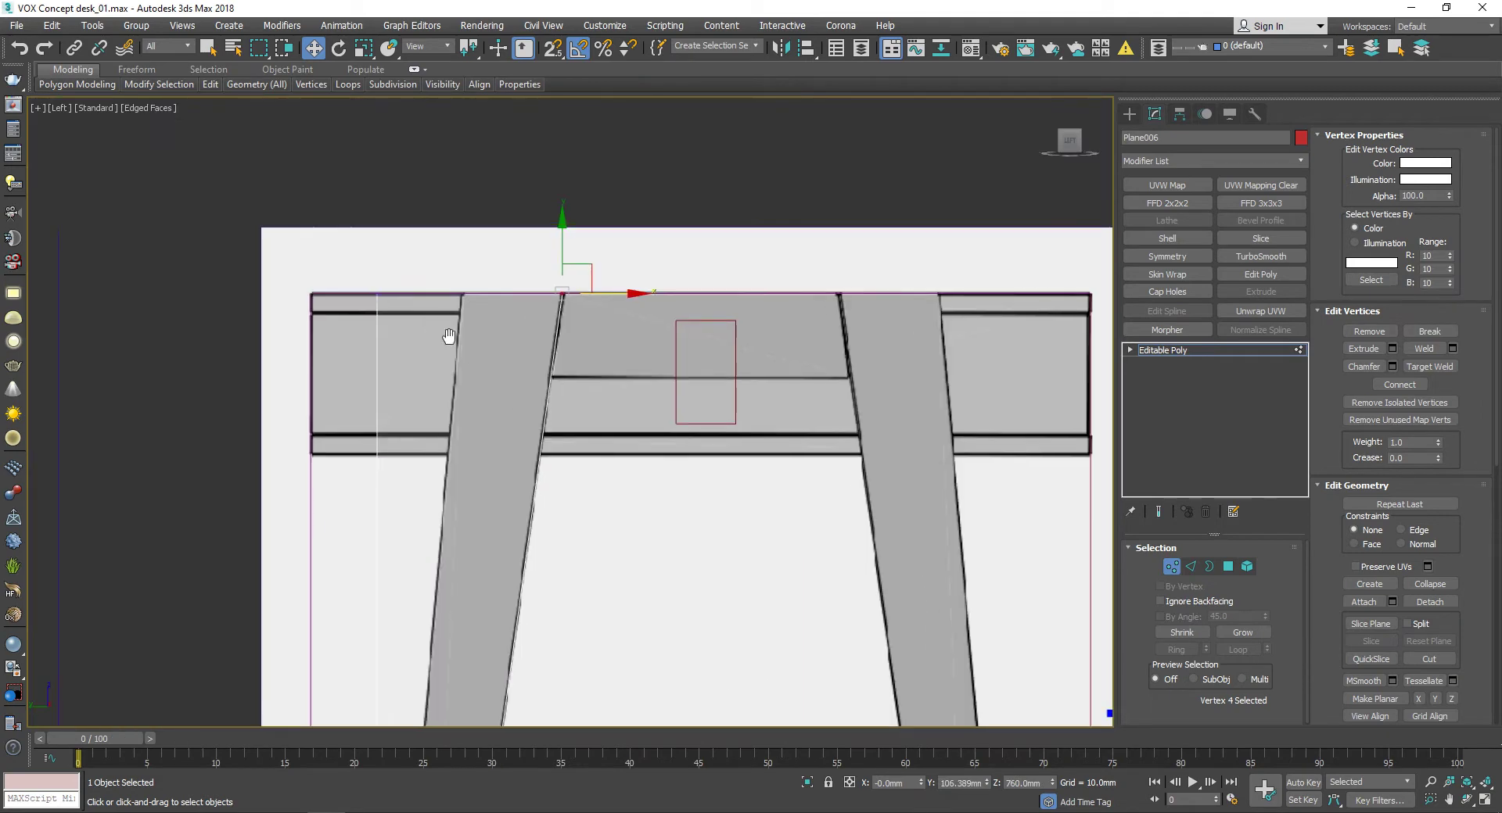
scroll(446, 321, "up", 3)
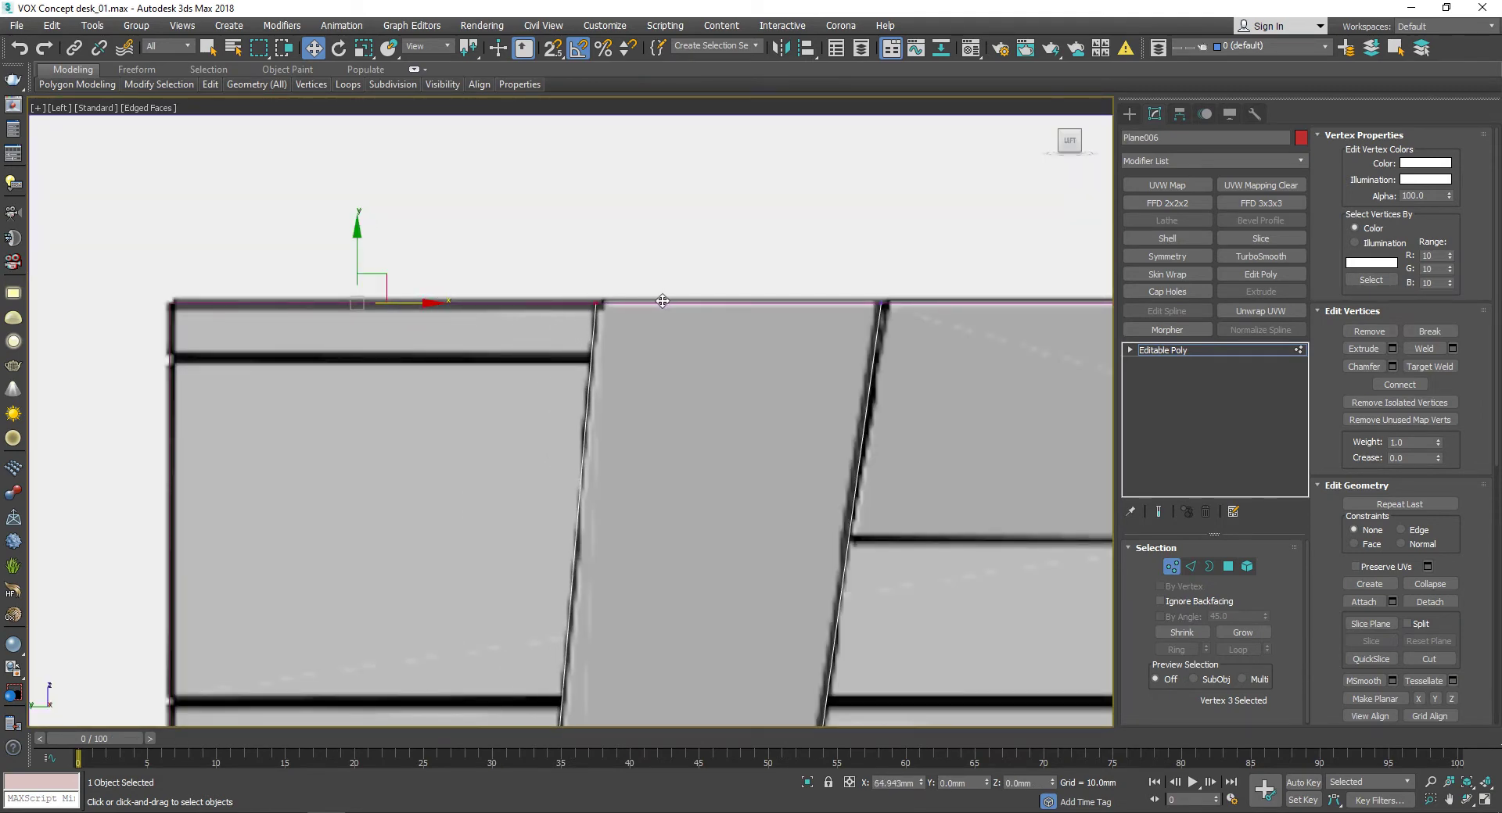
scroll(662, 301, "up", 2)
scroll(560, 309, "down", 3)
scroll(528, 640, "down", 3)
scroll(530, 422, "up", 3)
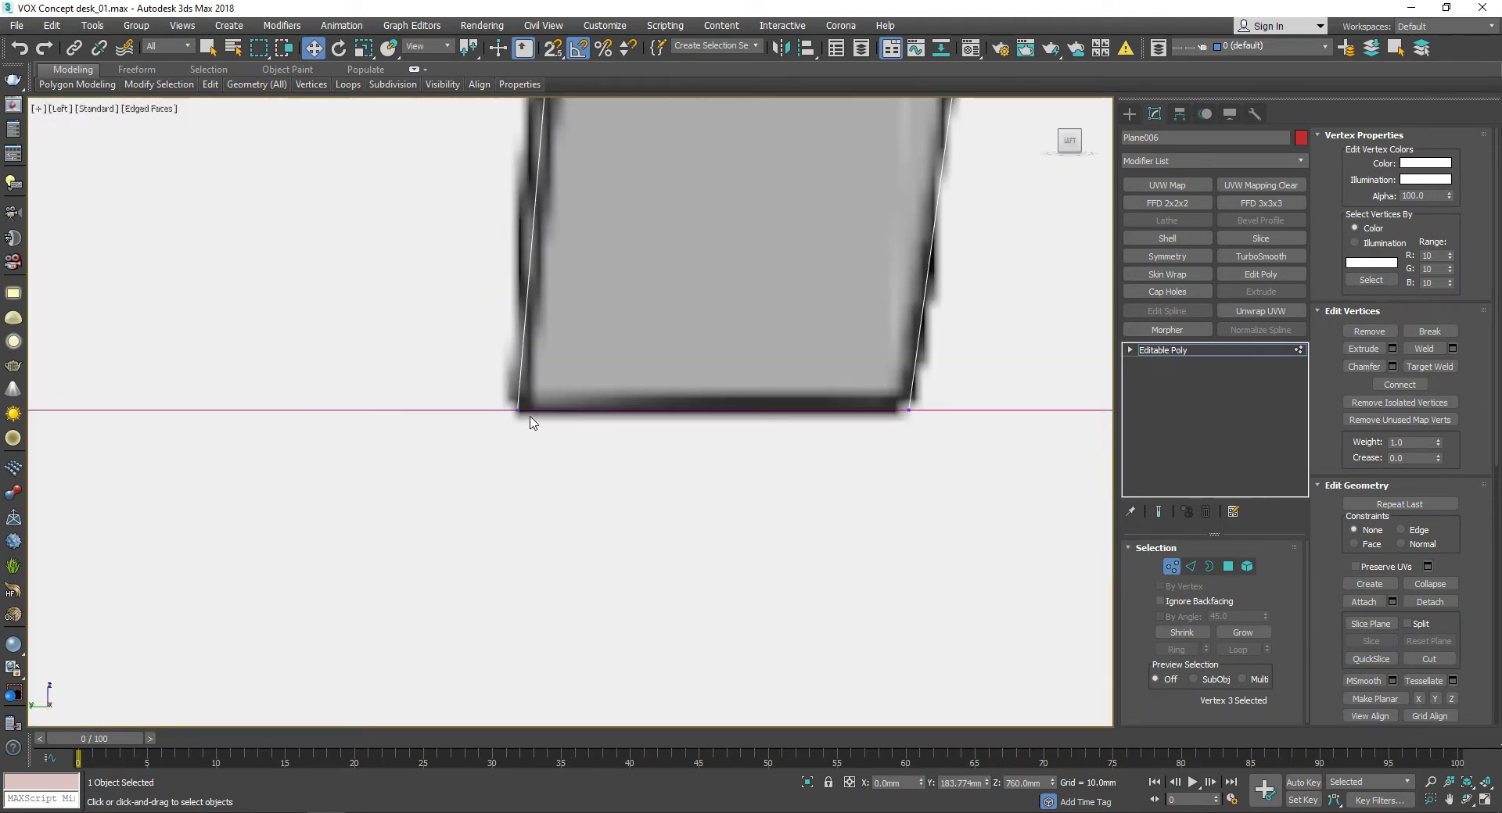
scroll(530, 422, "down", 2)
scroll(648, 429, "up", 3)
scroll(671, 328, "down", 3)
scroll(719, 382, "up", 4)
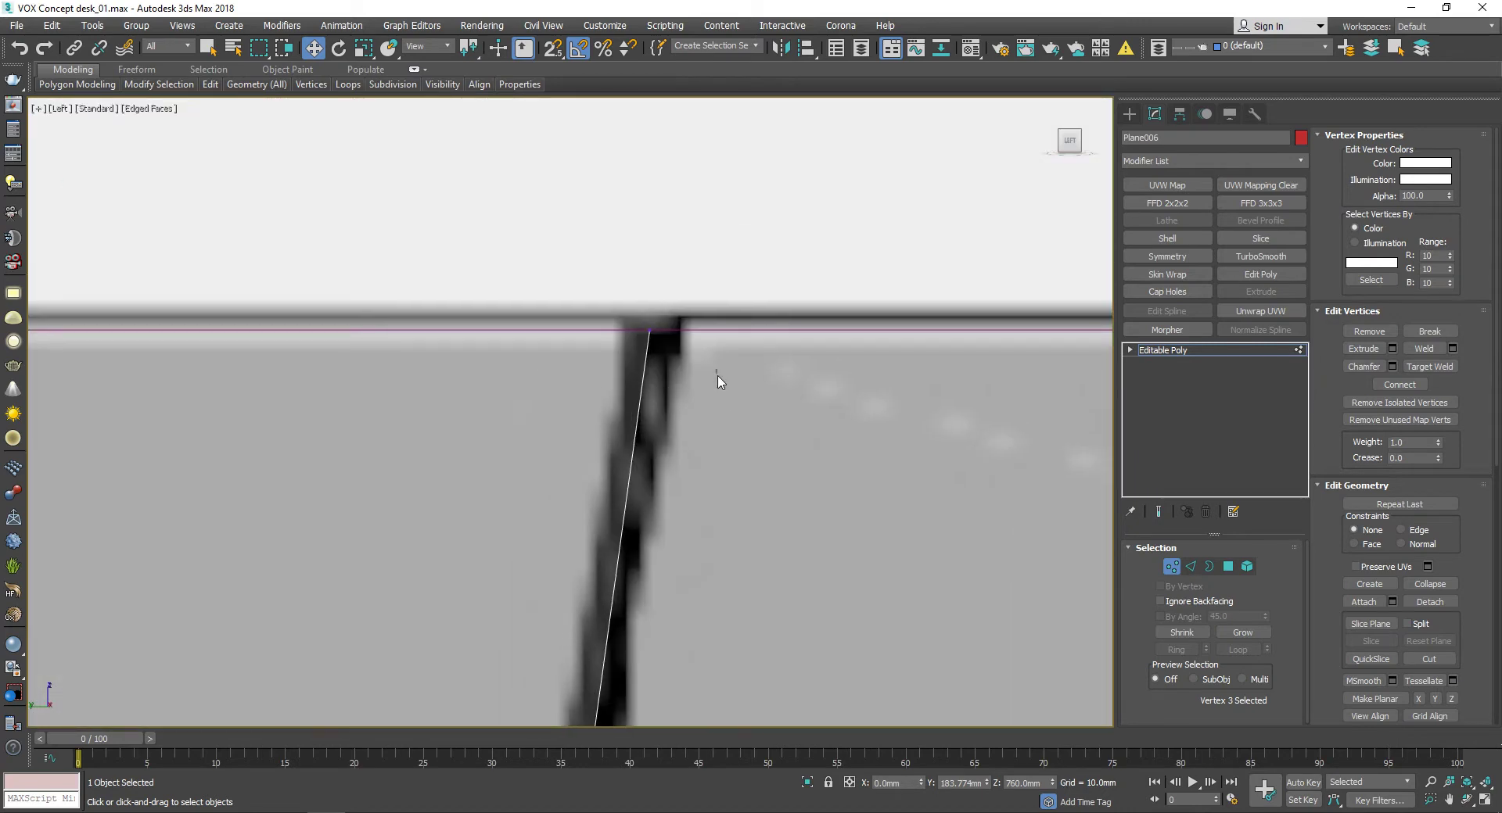
scroll(708, 344, "up", 2)
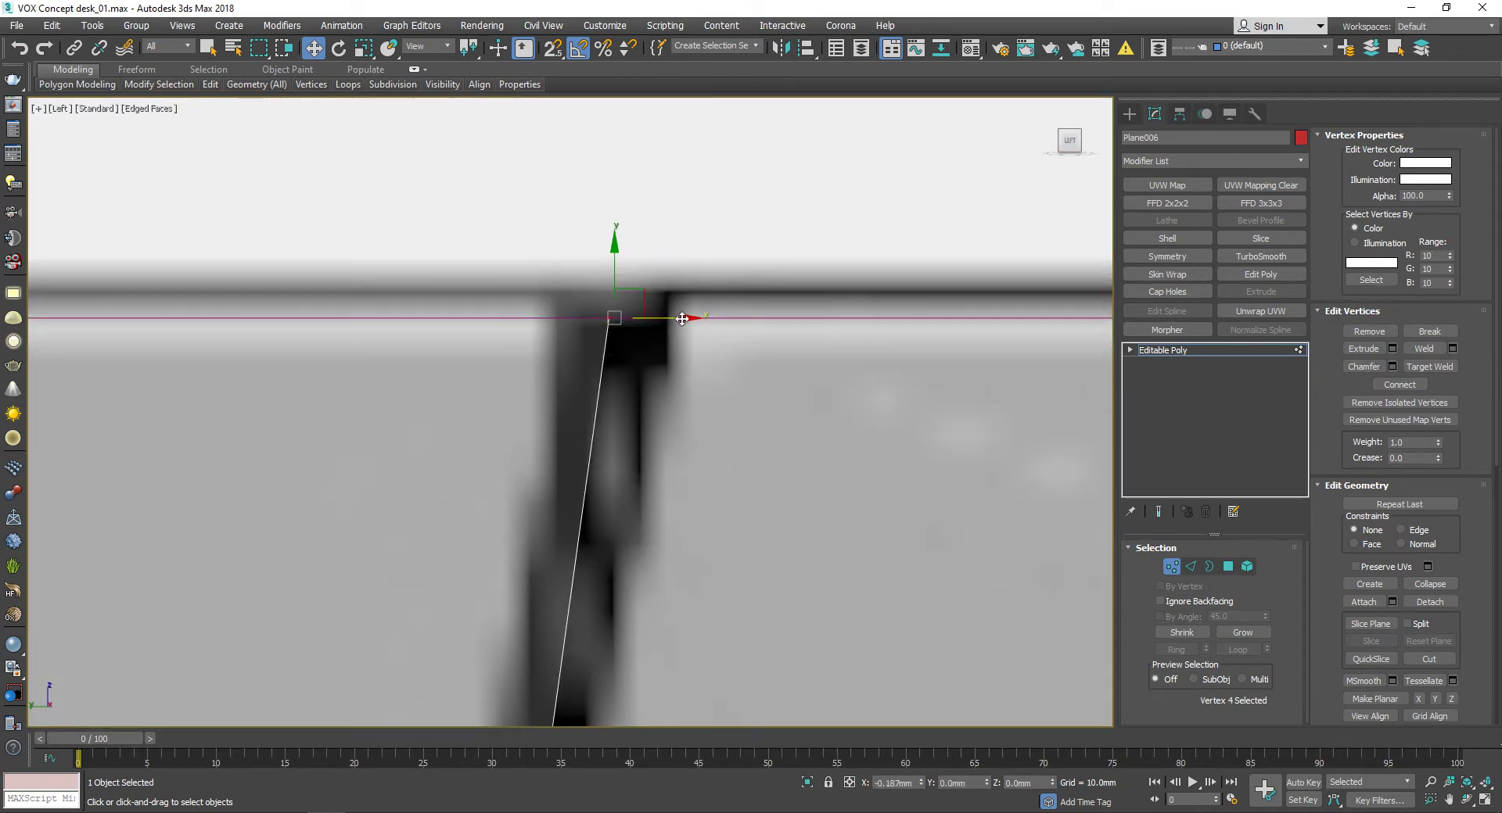
scroll(682, 319, "down", 4)
scroll(587, 423, "up", 4)
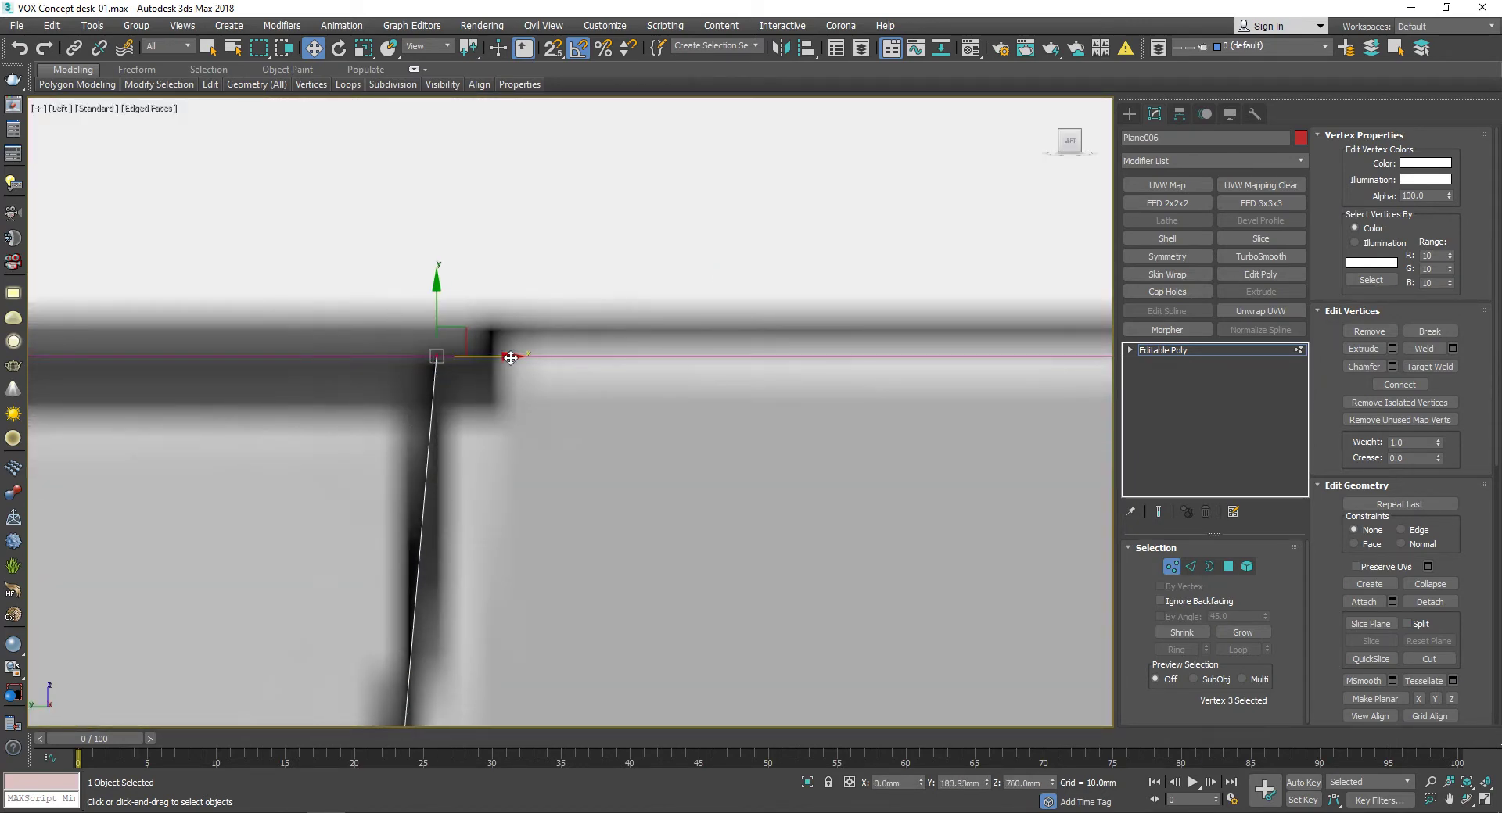
scroll(476, 613, "down", 4)
scroll(570, 295, "down", 2)
scroll(683, 613, "up", 6)
left_click(644, 541)
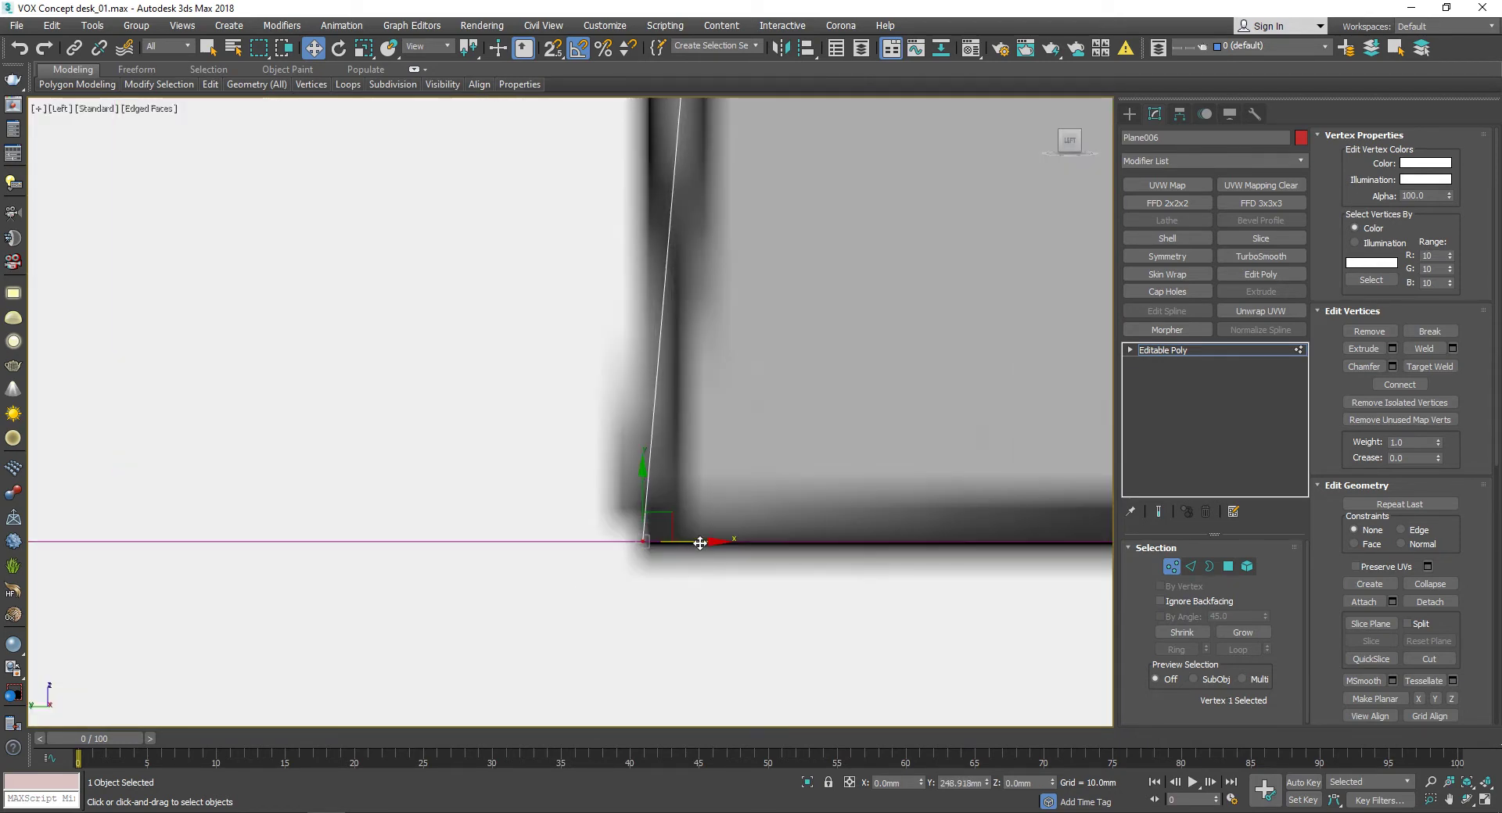
scroll(705, 543, "down", 5)
scroll(620, 519, "up", 3)
scroll(621, 519, "up", 2)
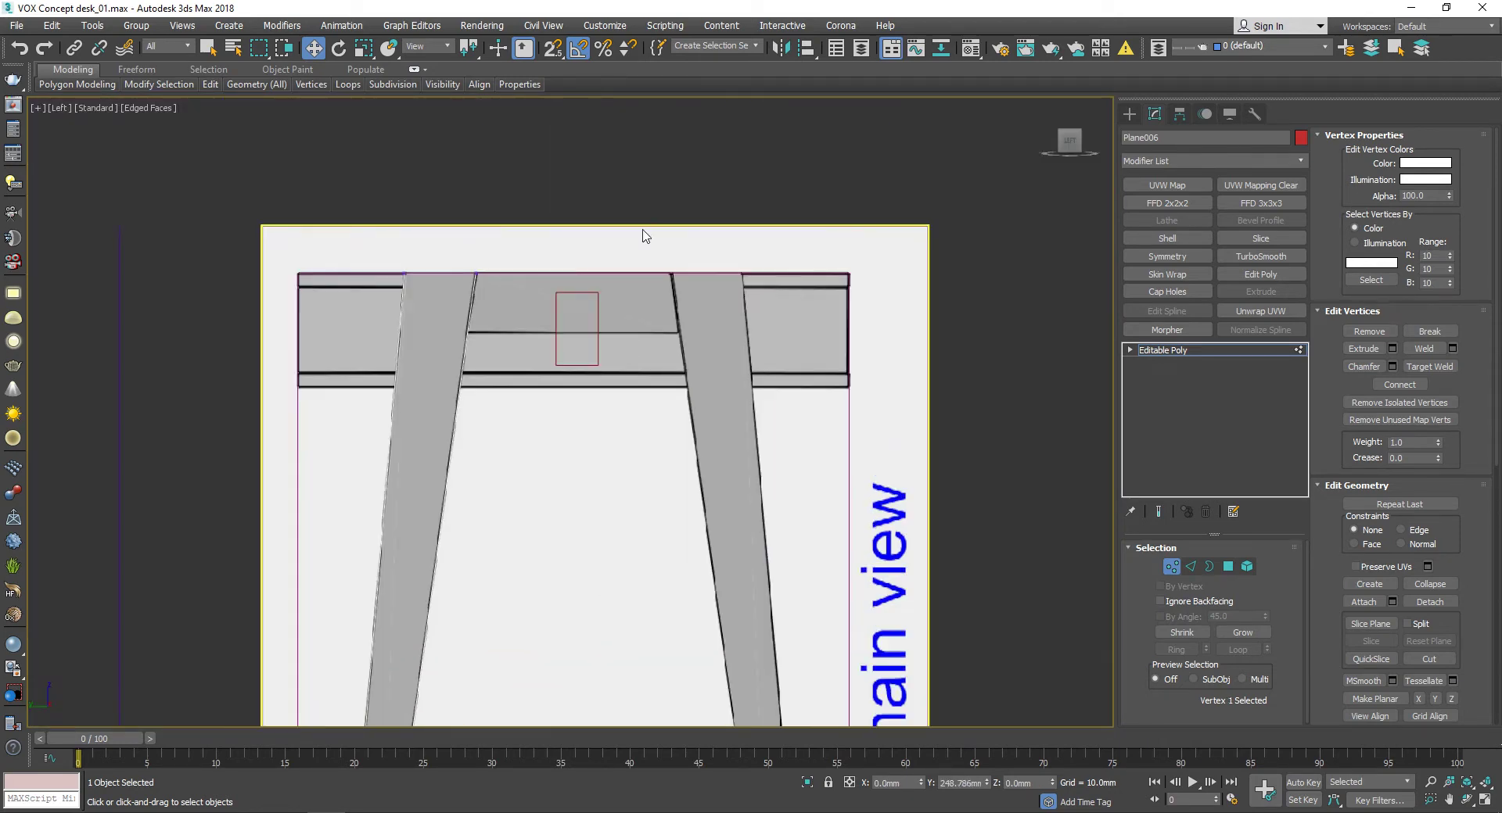
Step: Exit Vertex mode and clone the leg plane over to the right
left_click(1171, 566)
key("z")
left_click(1180, 114)
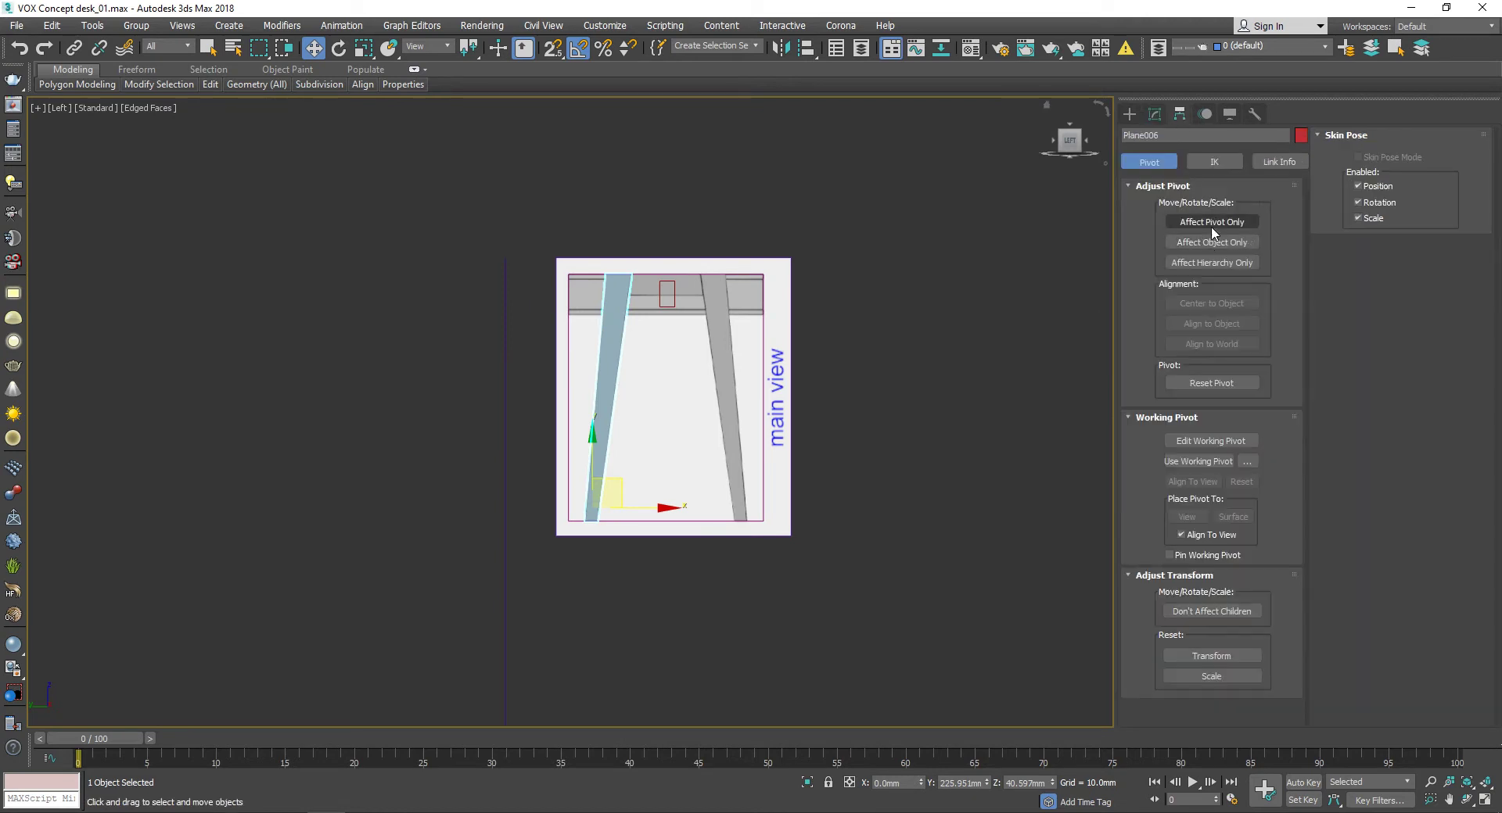
left_click(1214, 222)
scroll(827, 331, "up", 2)
left_click_drag(439, 442, 579, 457, "shift")
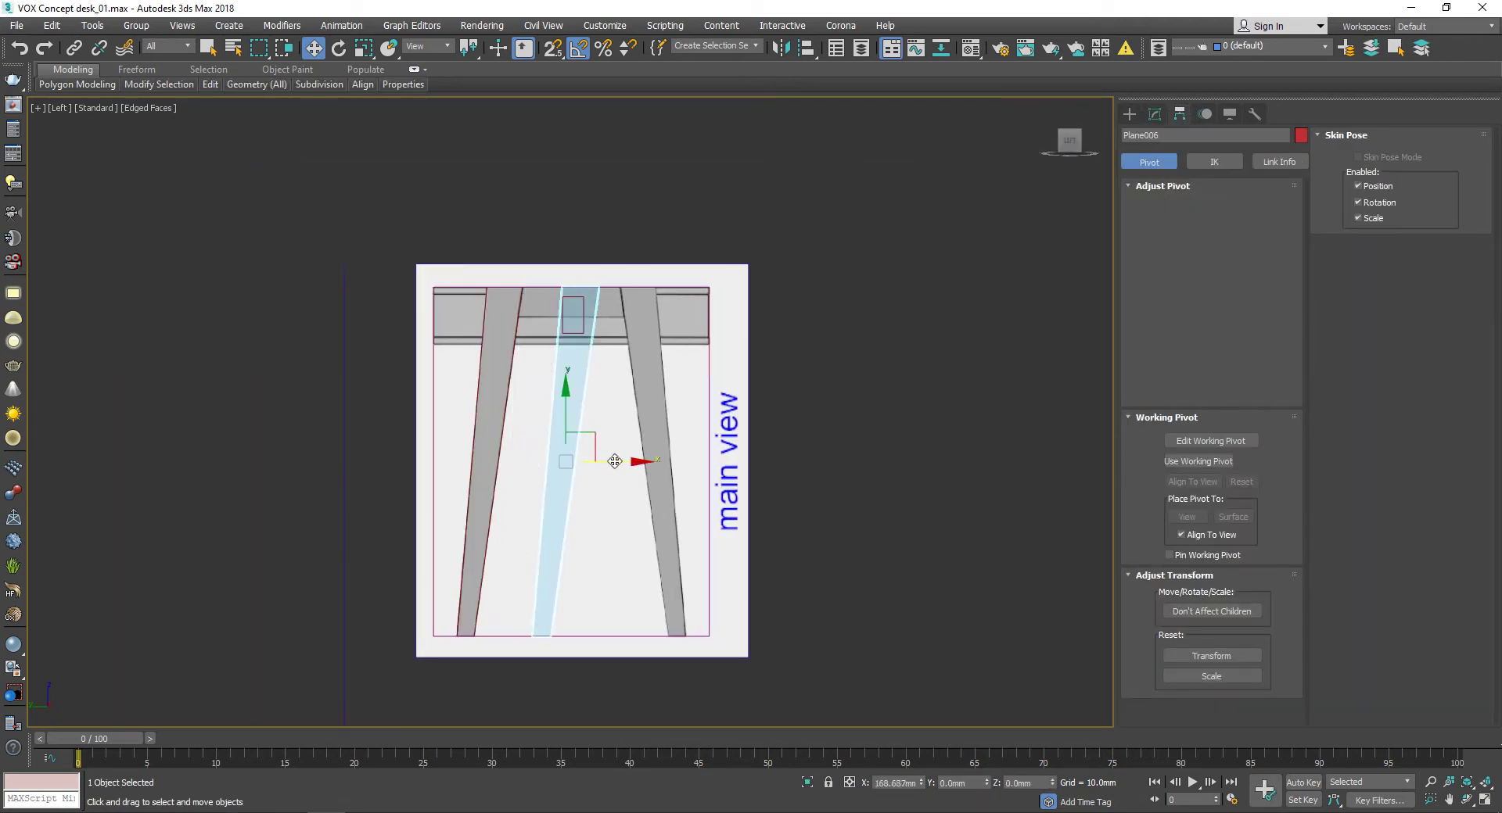
key("Return")
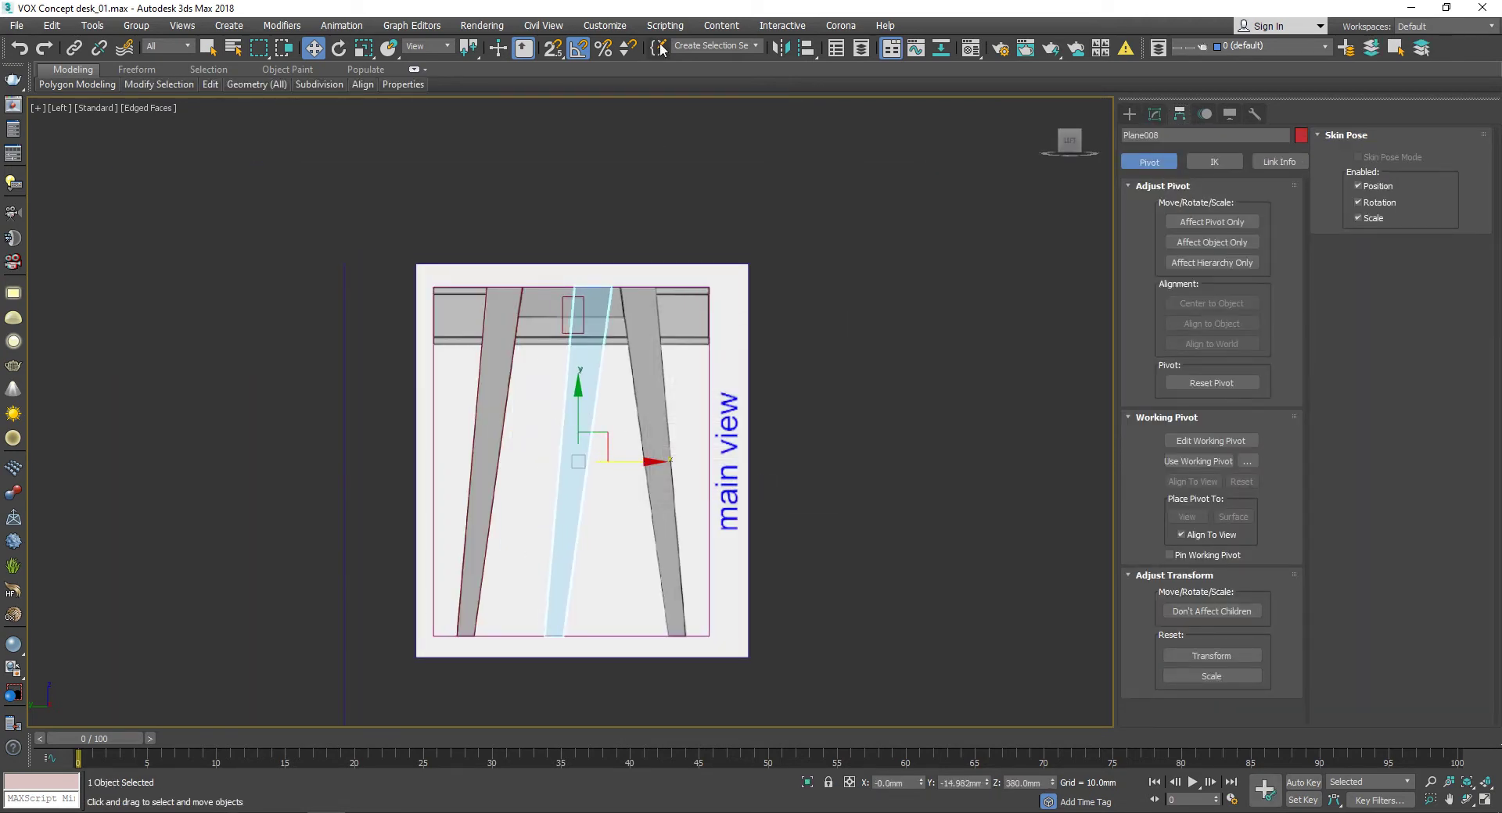
Step: Mirror the copied leg plane and check it against the whole drawing sheet
left_click(781, 48)
left_click(728, 532)
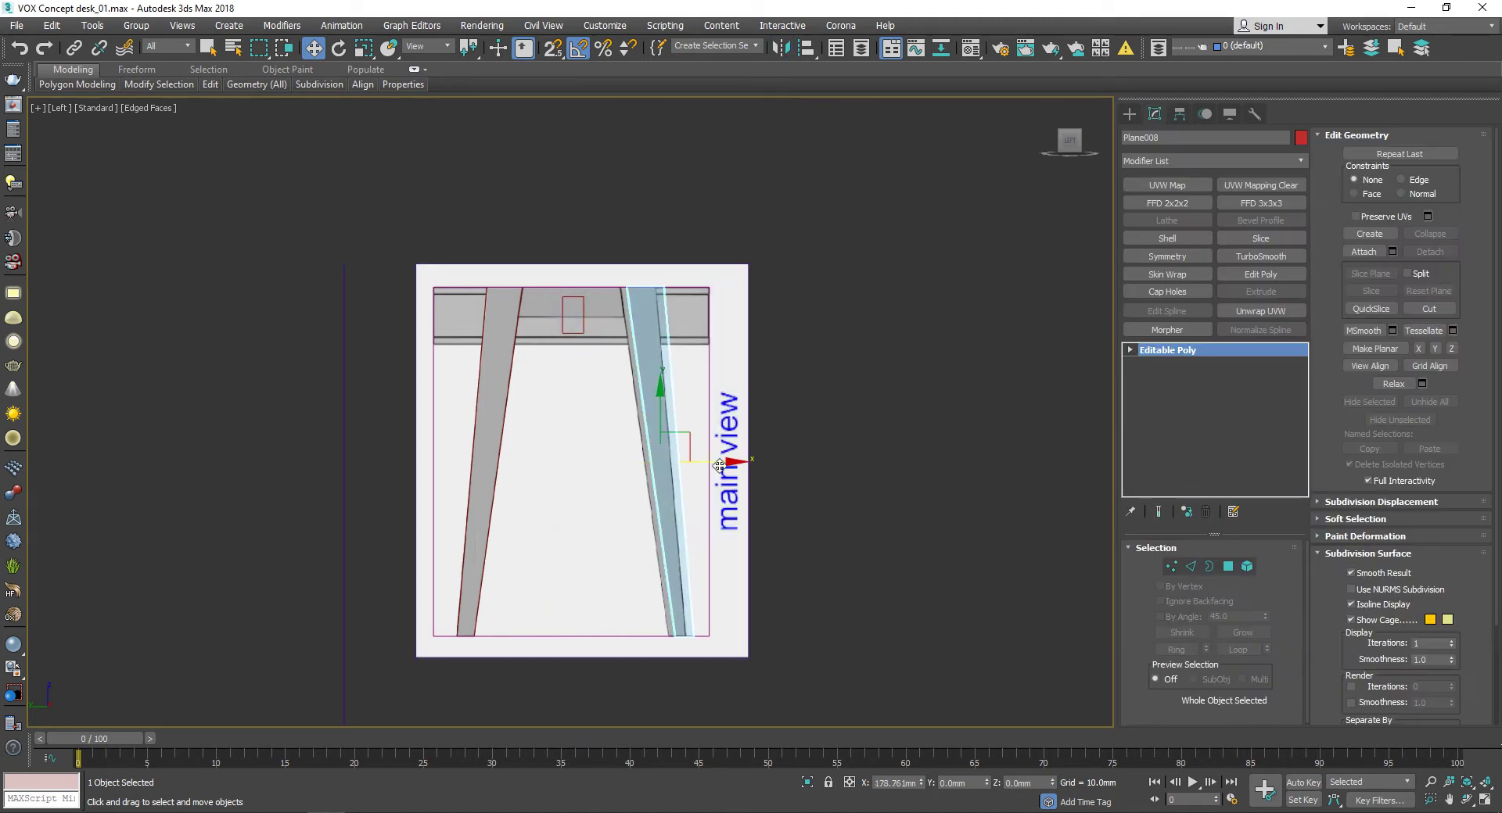
scroll(661, 407, "up", 2)
scroll(661, 407, "up", 4)
scroll(661, 407, "up", 4)
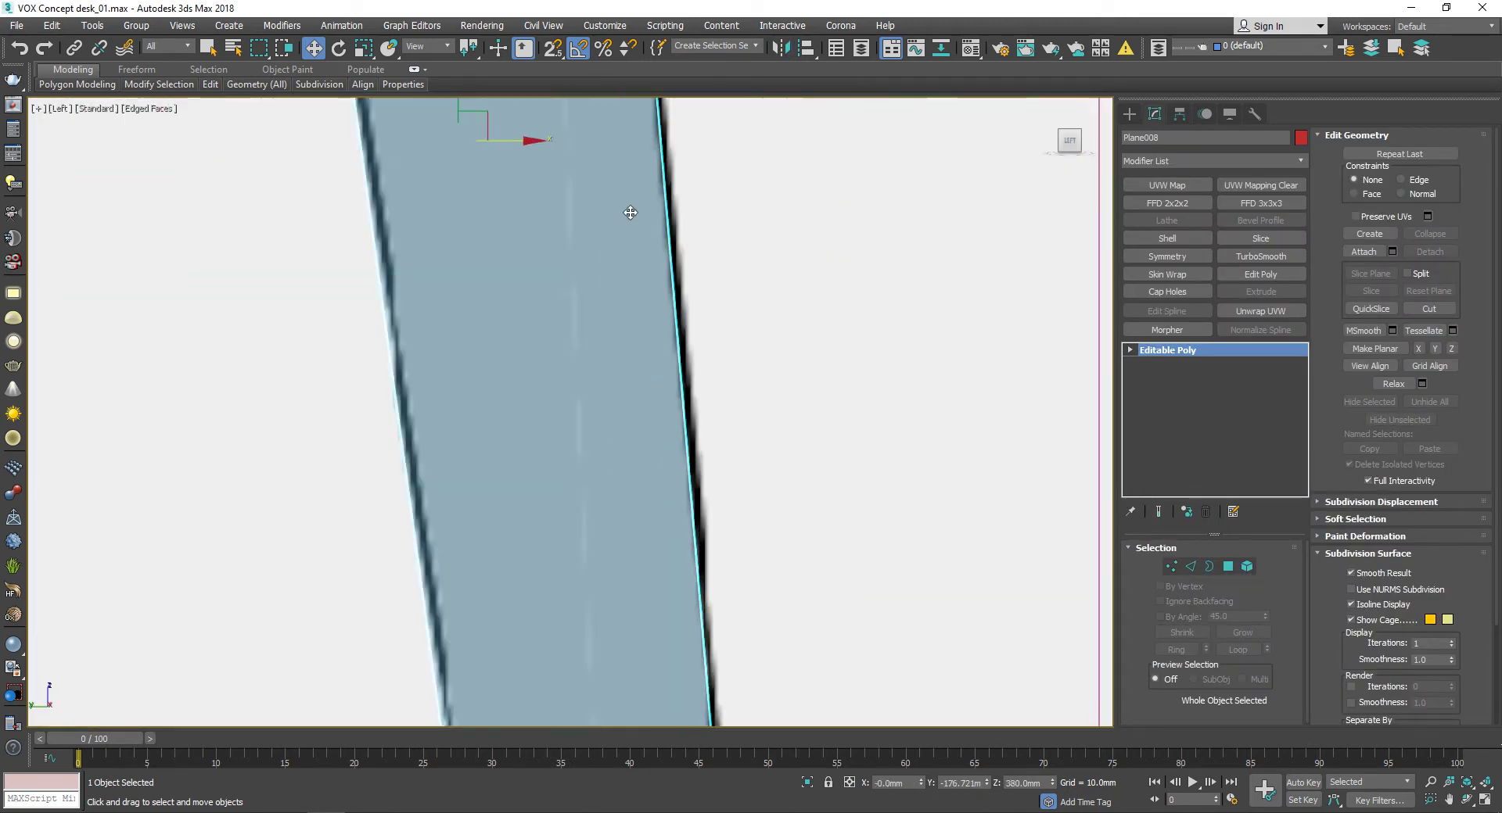
scroll(525, 254, "down", 6)
middle_click_drag(628, 362, 671, 413)
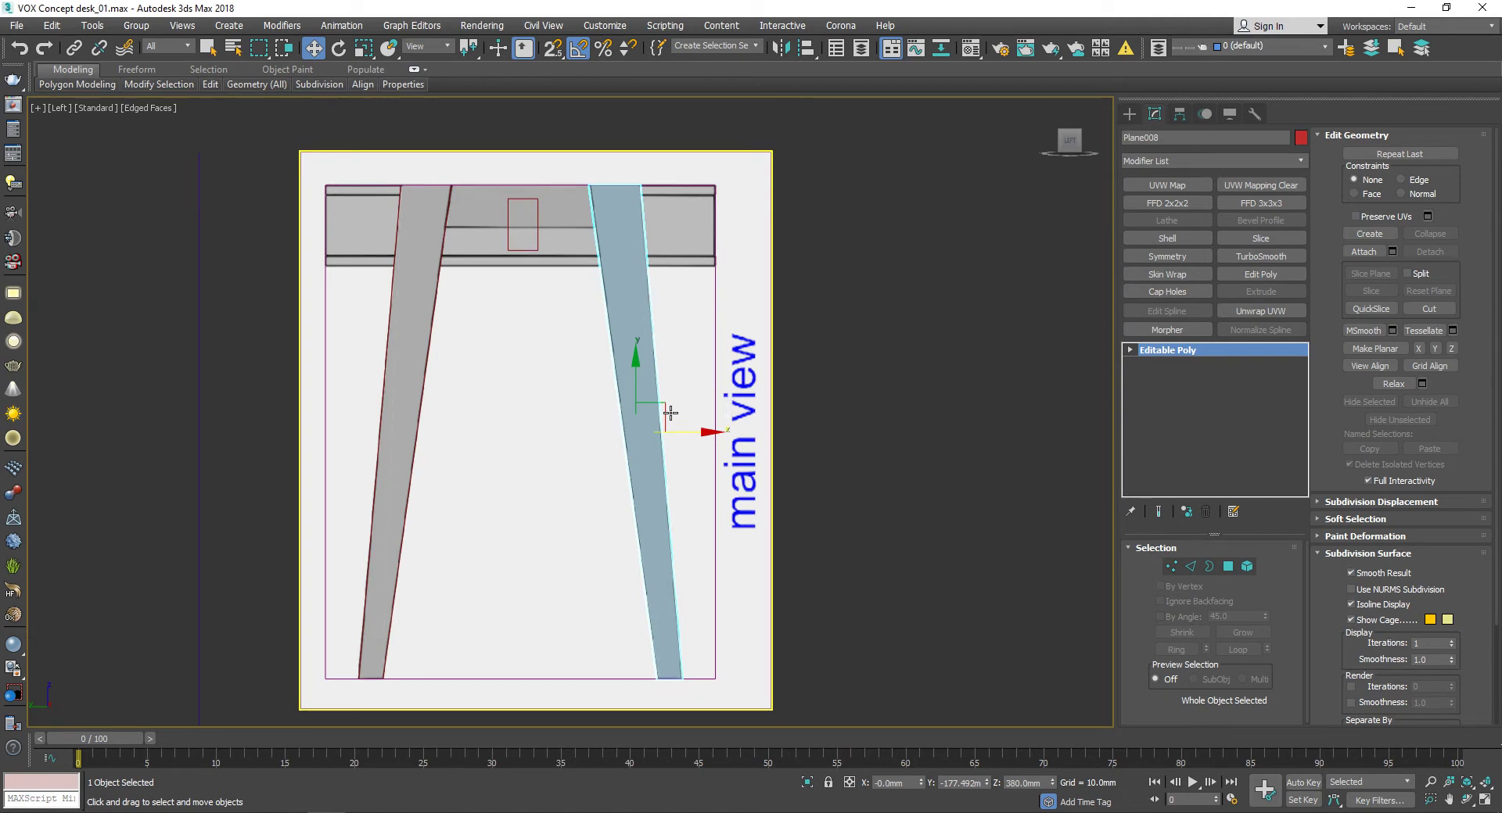
scroll(536, 208, "up", 3)
Step: With 3D Snap on, snap Plane007's top-left vertex onto the rail
left_click(536, 206)
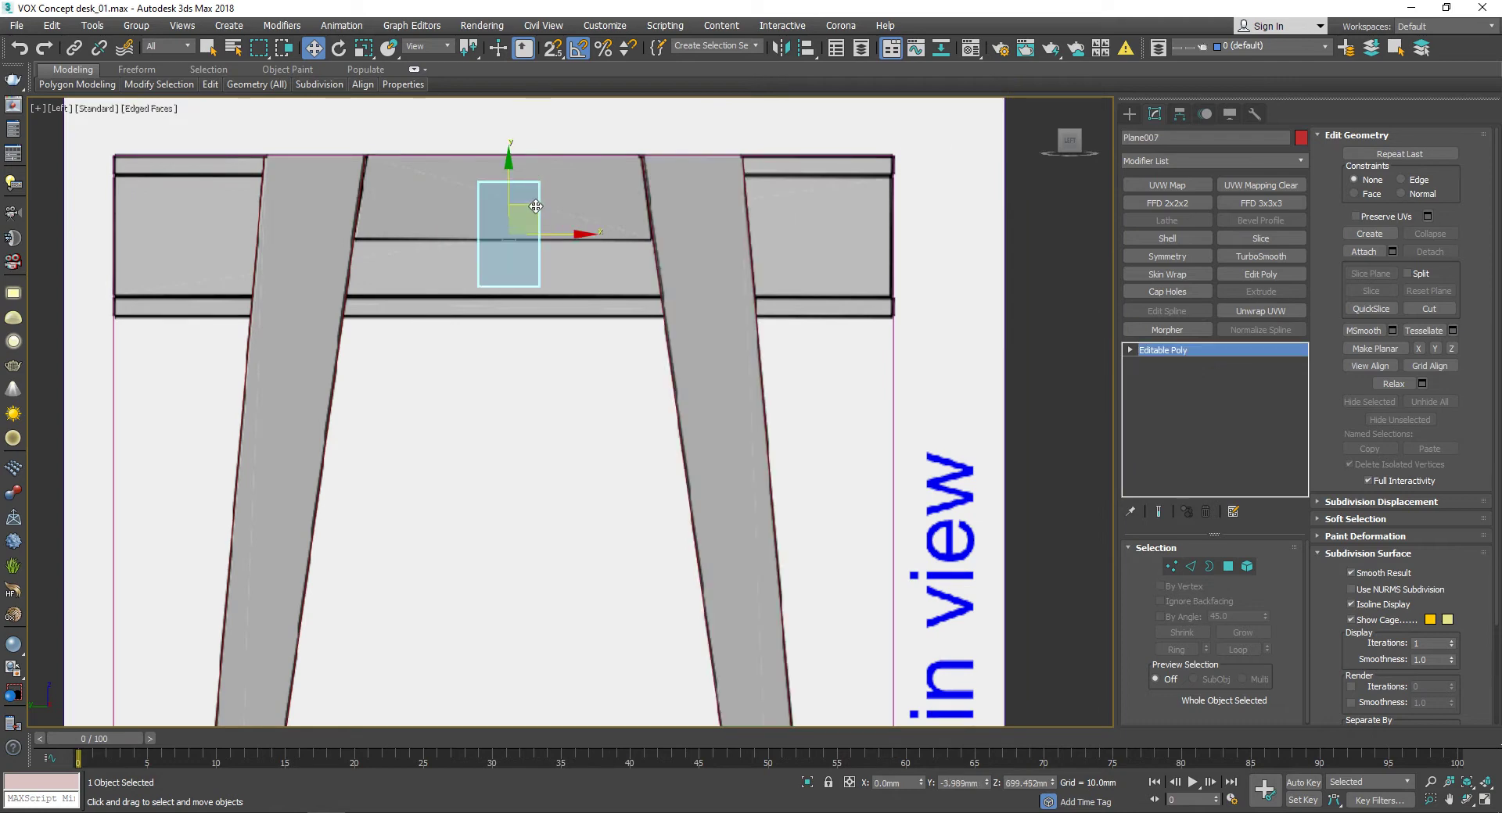
left_click(1172, 566)
scroll(596, 288, "up", 3)
left_click(560, 251)
key("s")
left_click_drag(560, 251, 352, 201)
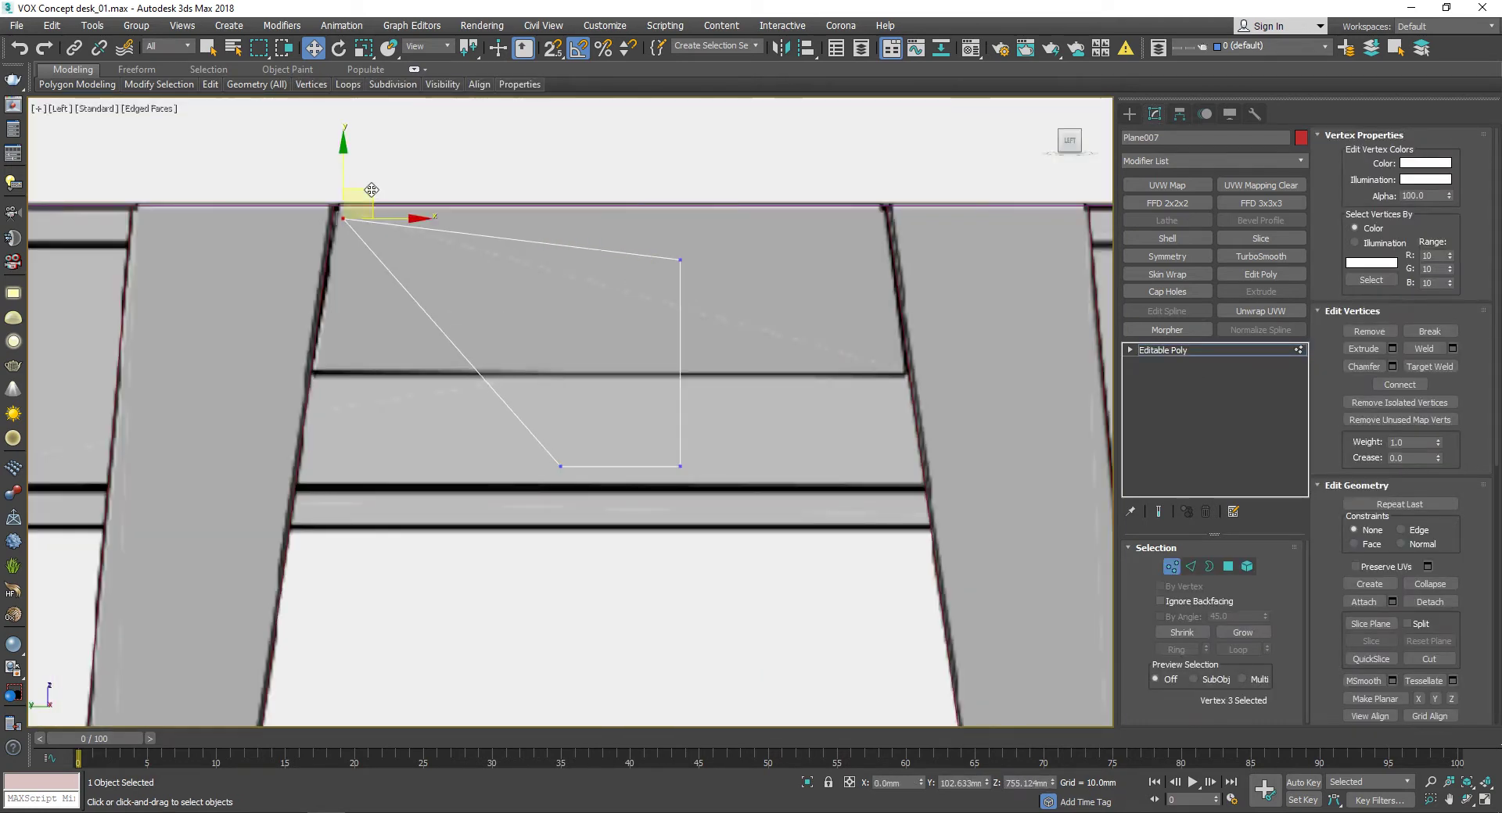
scroll(342, 301, "up", 4)
middle_click_drag(342, 301, 295, 232)
scroll(588, 338, "down", 5)
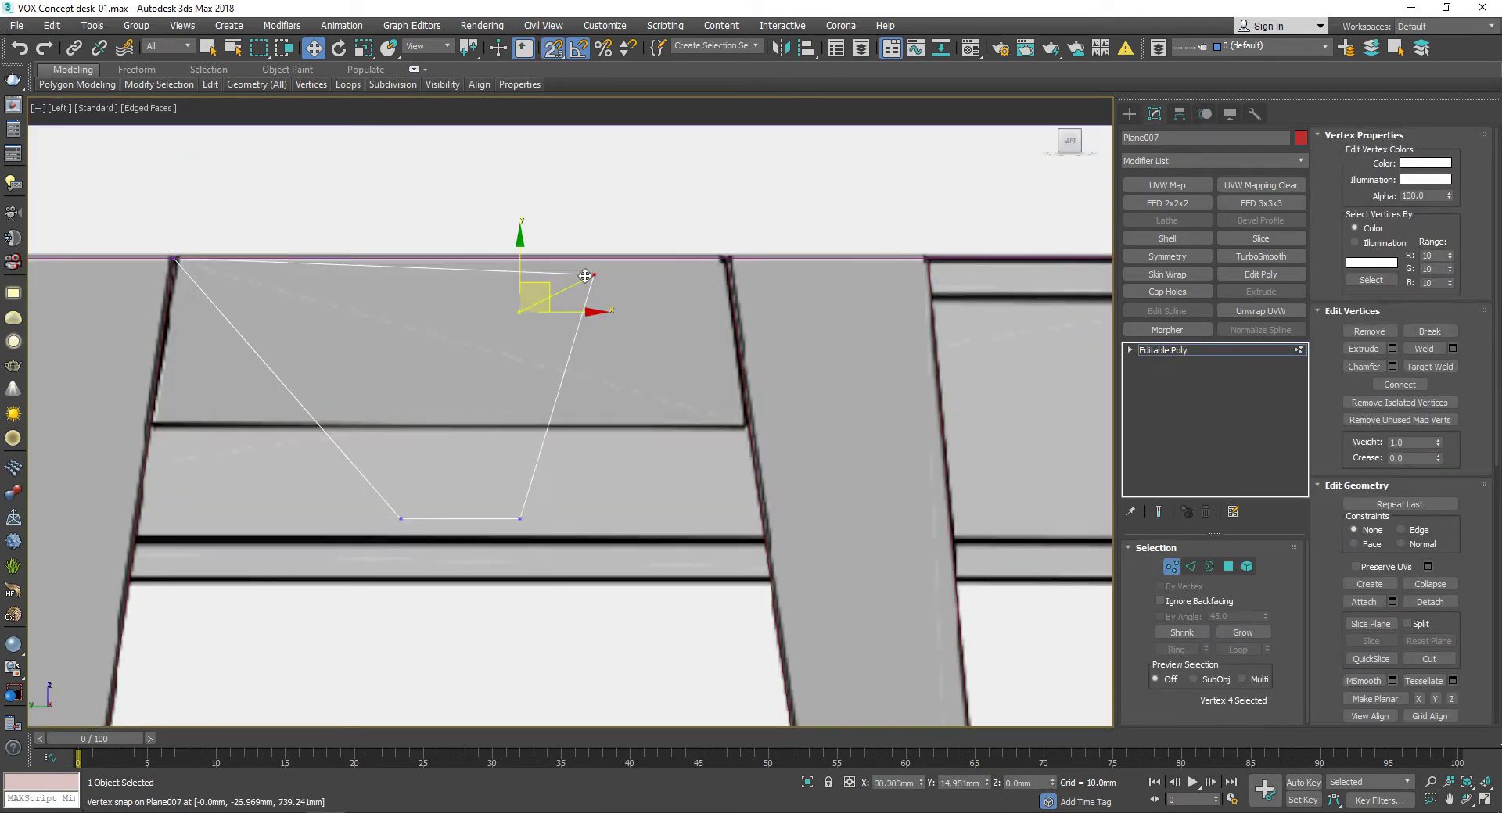
Step: Raise Plane007's two bottom vertices onto the rail's lower edge
middle_click_drag(713, 460, 759, 378)
left_click_drag(634, 453, 566, 439)
left_click_drag(503, 392, 513, 298)
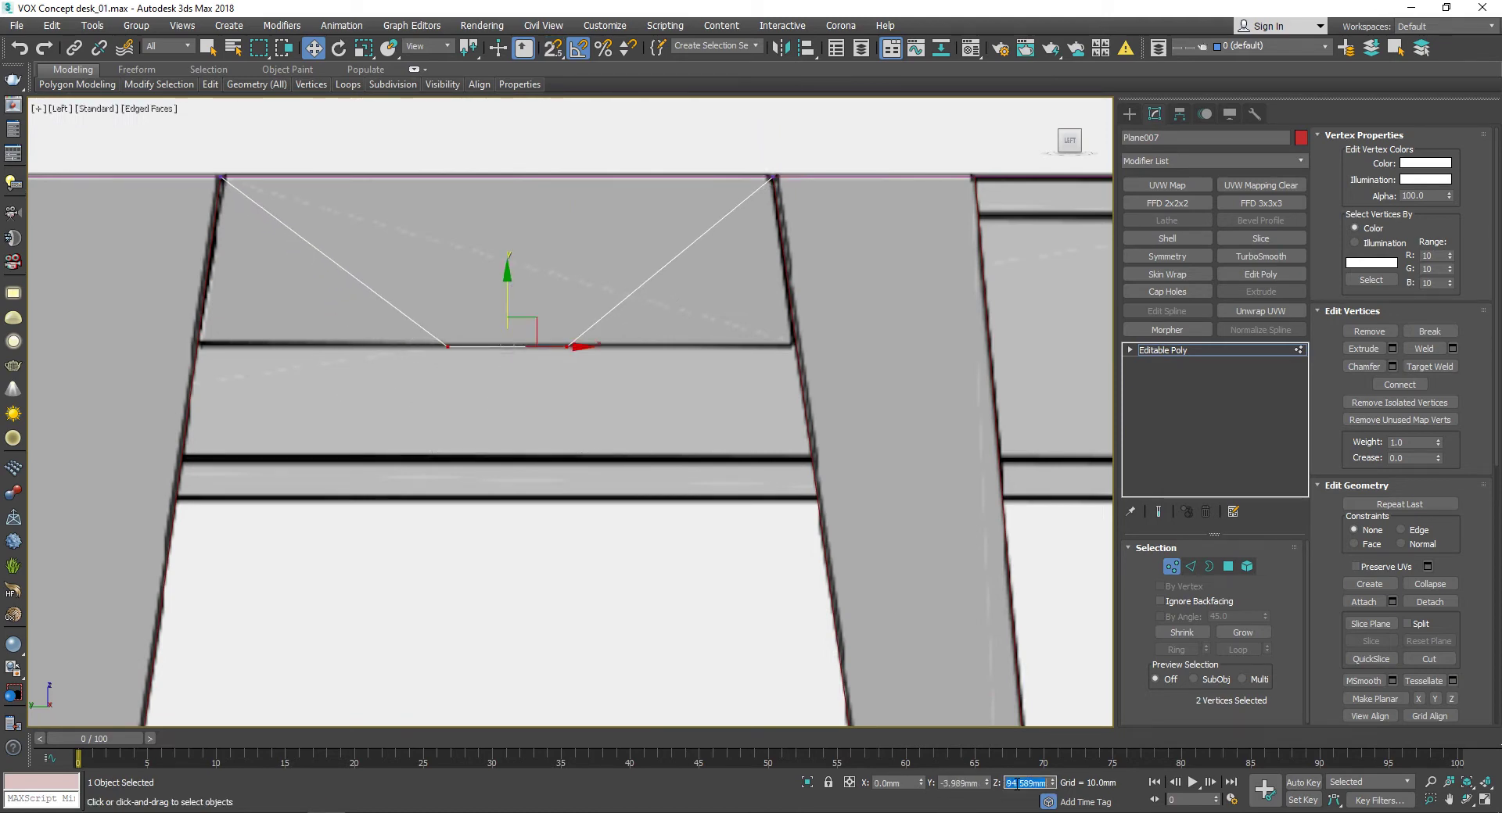
scroll(647, 358, "down", 2)
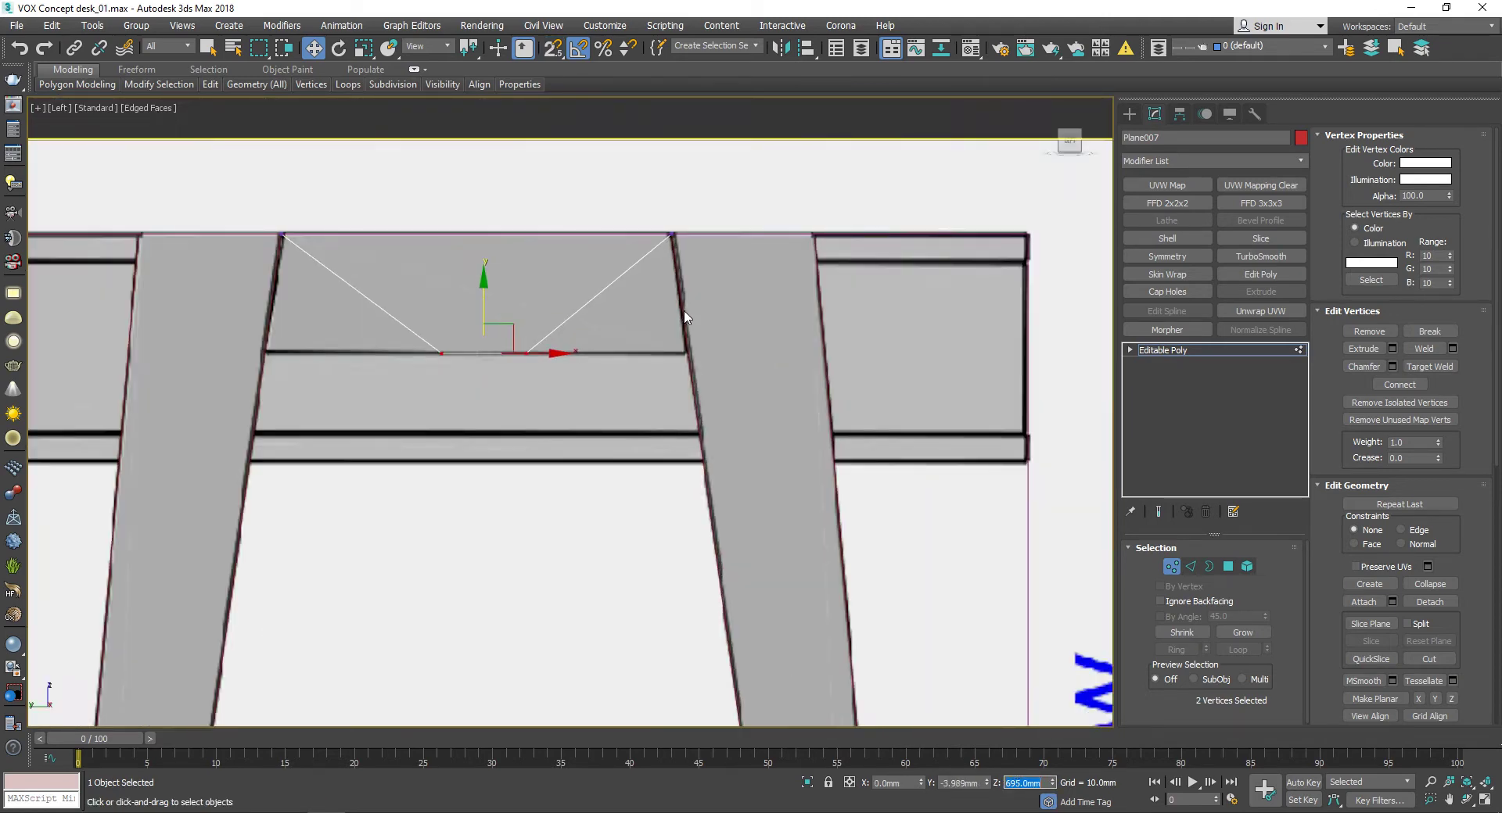
scroll(590, 340, "up", 2)
scroll(609, 407, "down", 2)
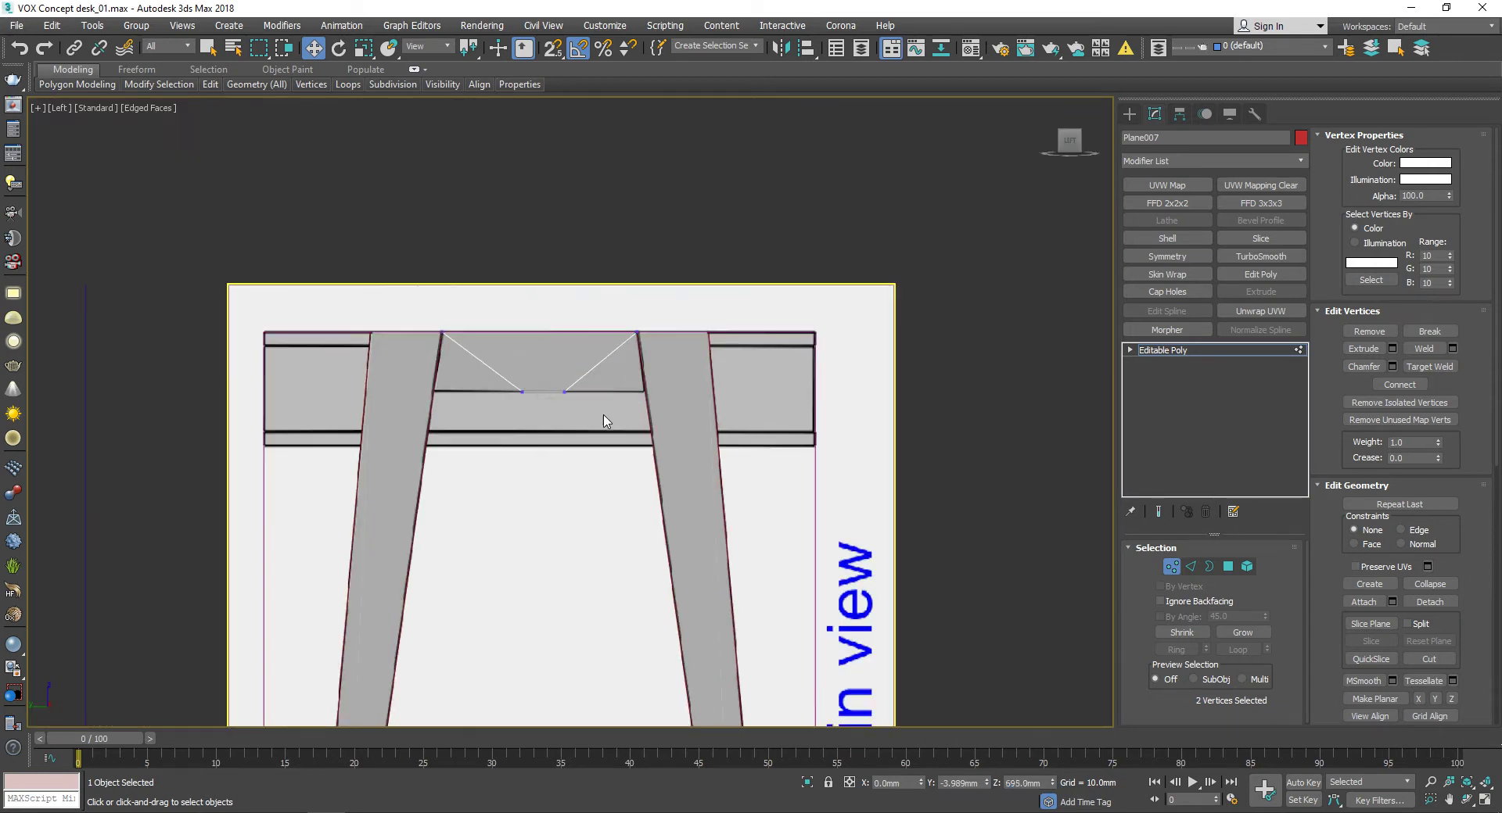
scroll(603, 418, "up", 2)
scroll(769, 370, "up", 3)
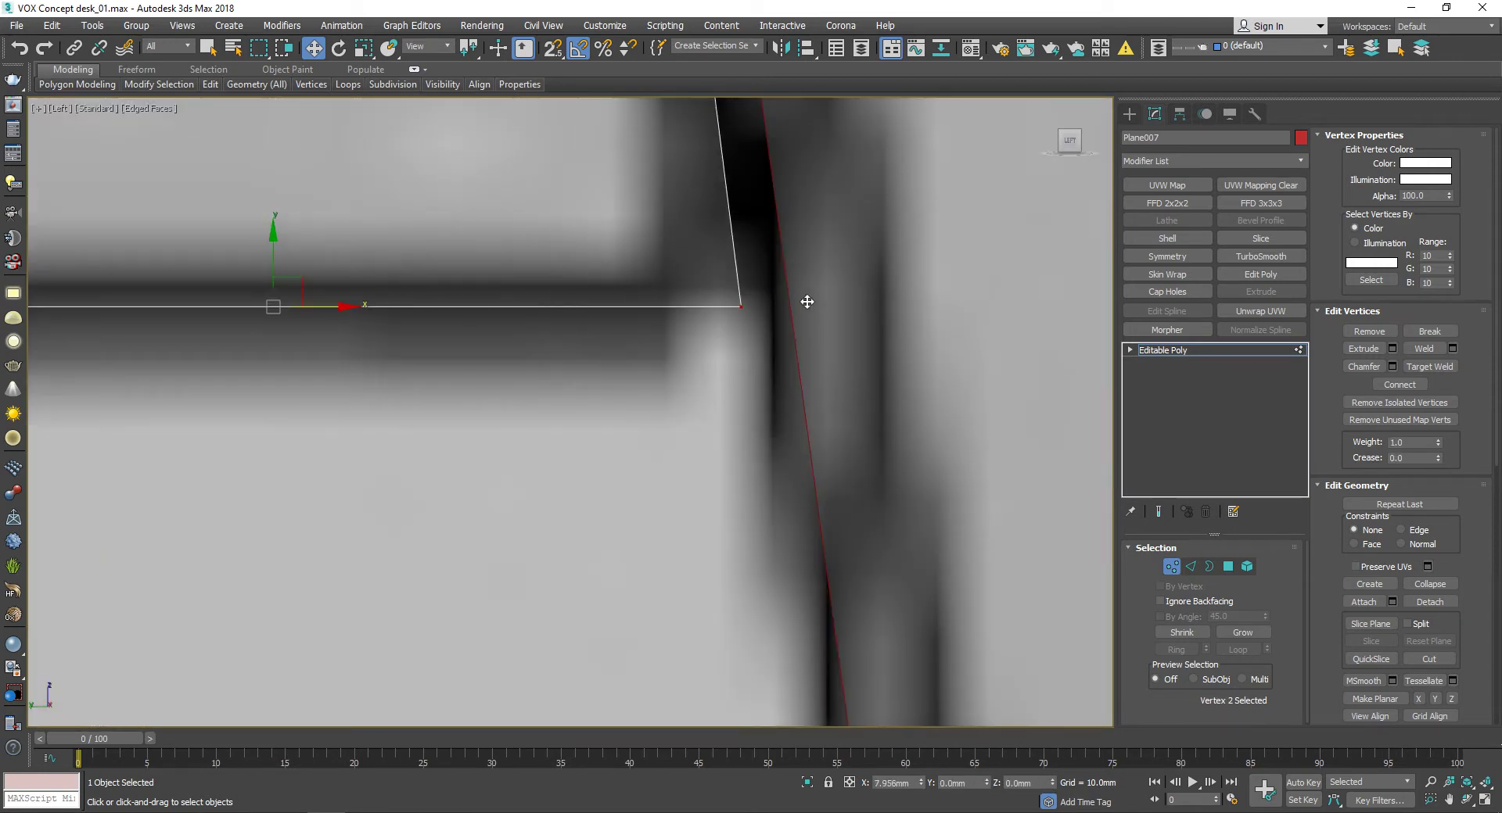
scroll(804, 301, "up", 3)
scroll(621, 254, "down", 1)
Step: Snap the remaining corner vertices onto the leg's inner edge
left_click_drag(720, 452, 607, 462)
middle_click_drag(607, 462, 685, 420)
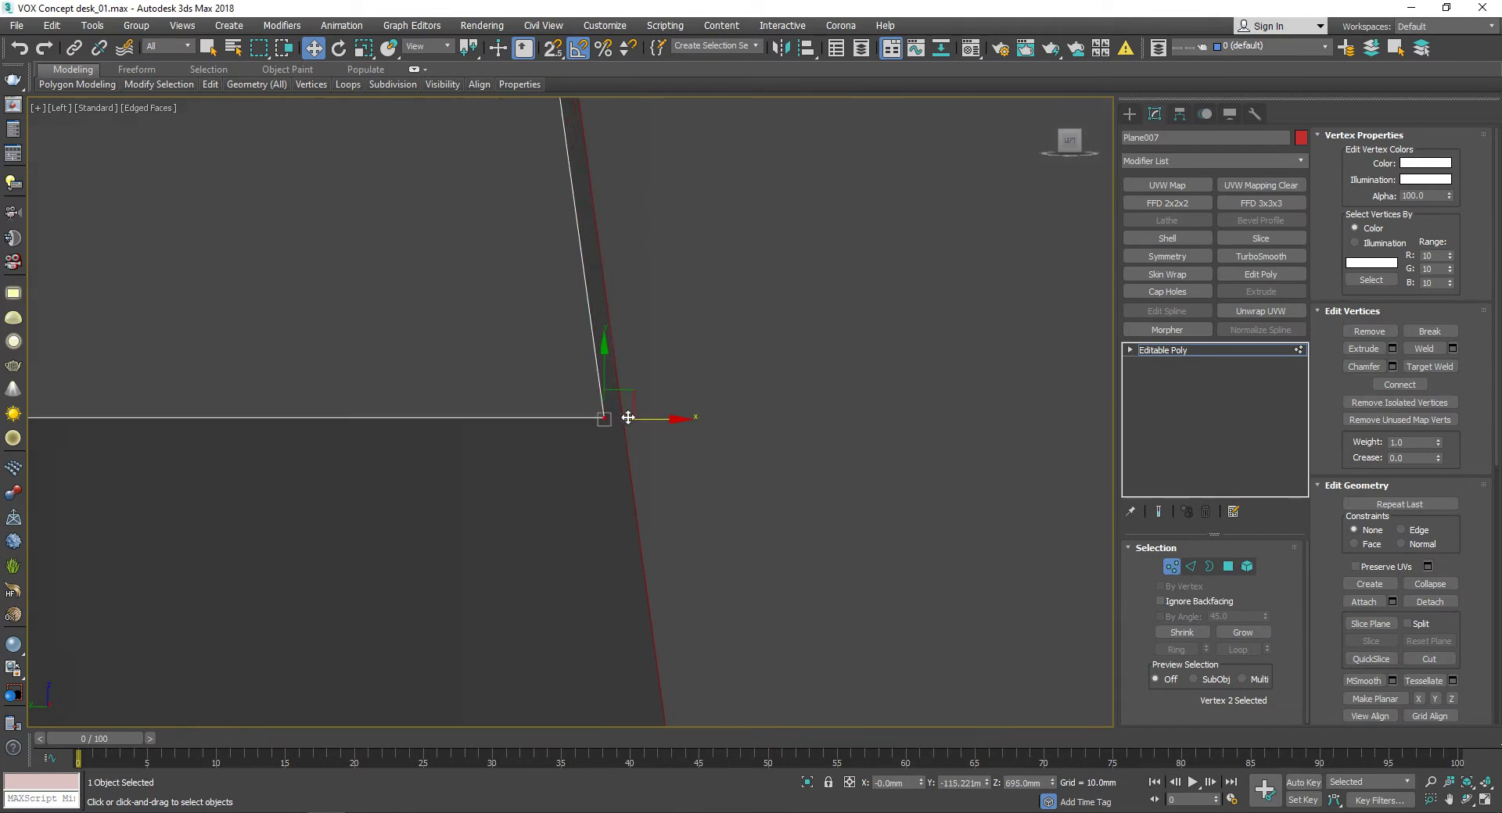
left_click(604, 419)
scroll(595, 419, "up", 3)
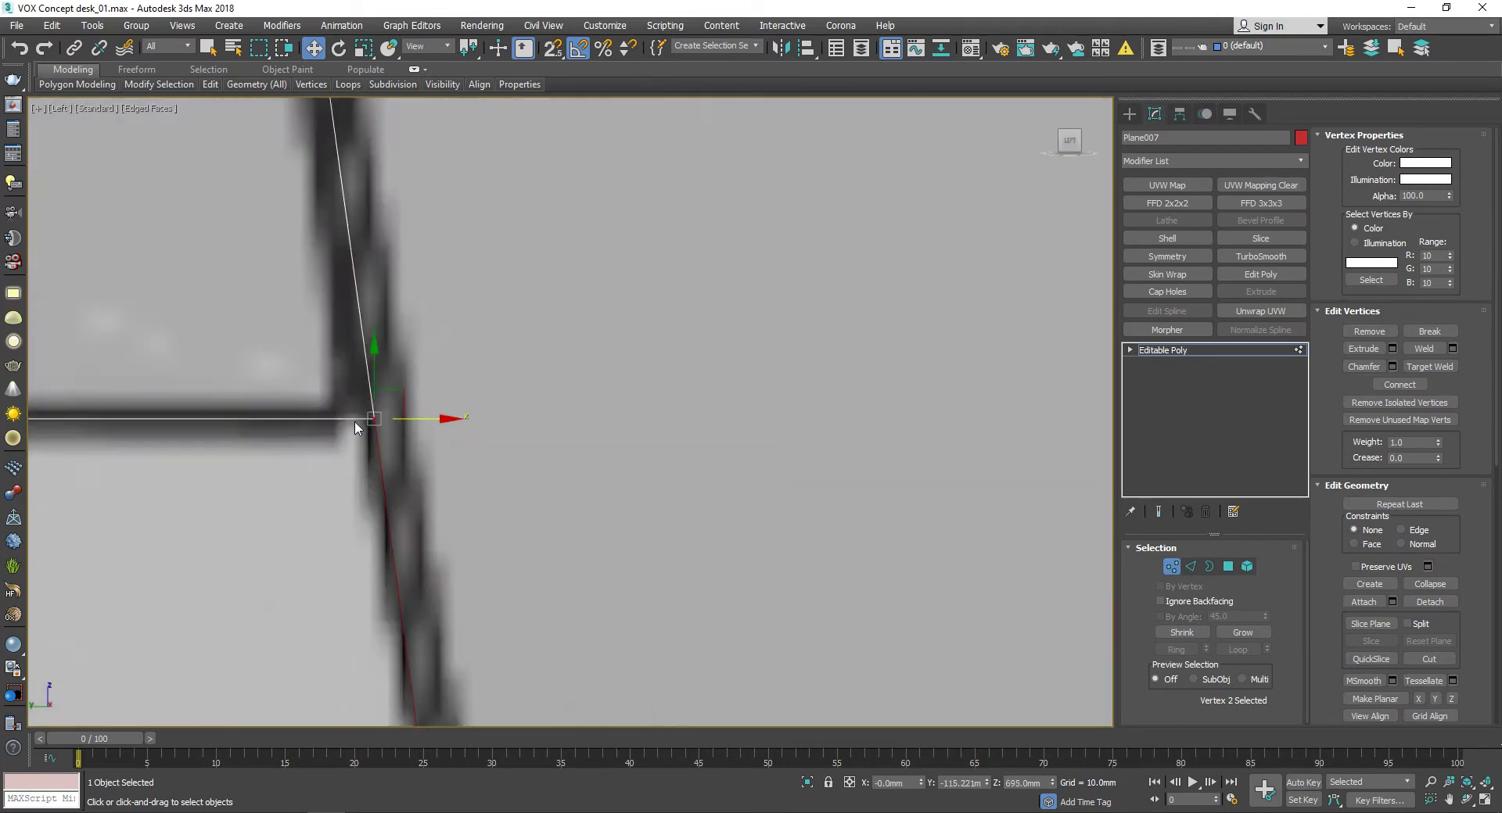
scroll(782, 414, "up", 3)
scroll(855, 420, "up", 2)
scroll(855, 420, "down", 2)
scroll(462, 388, "down", 2)
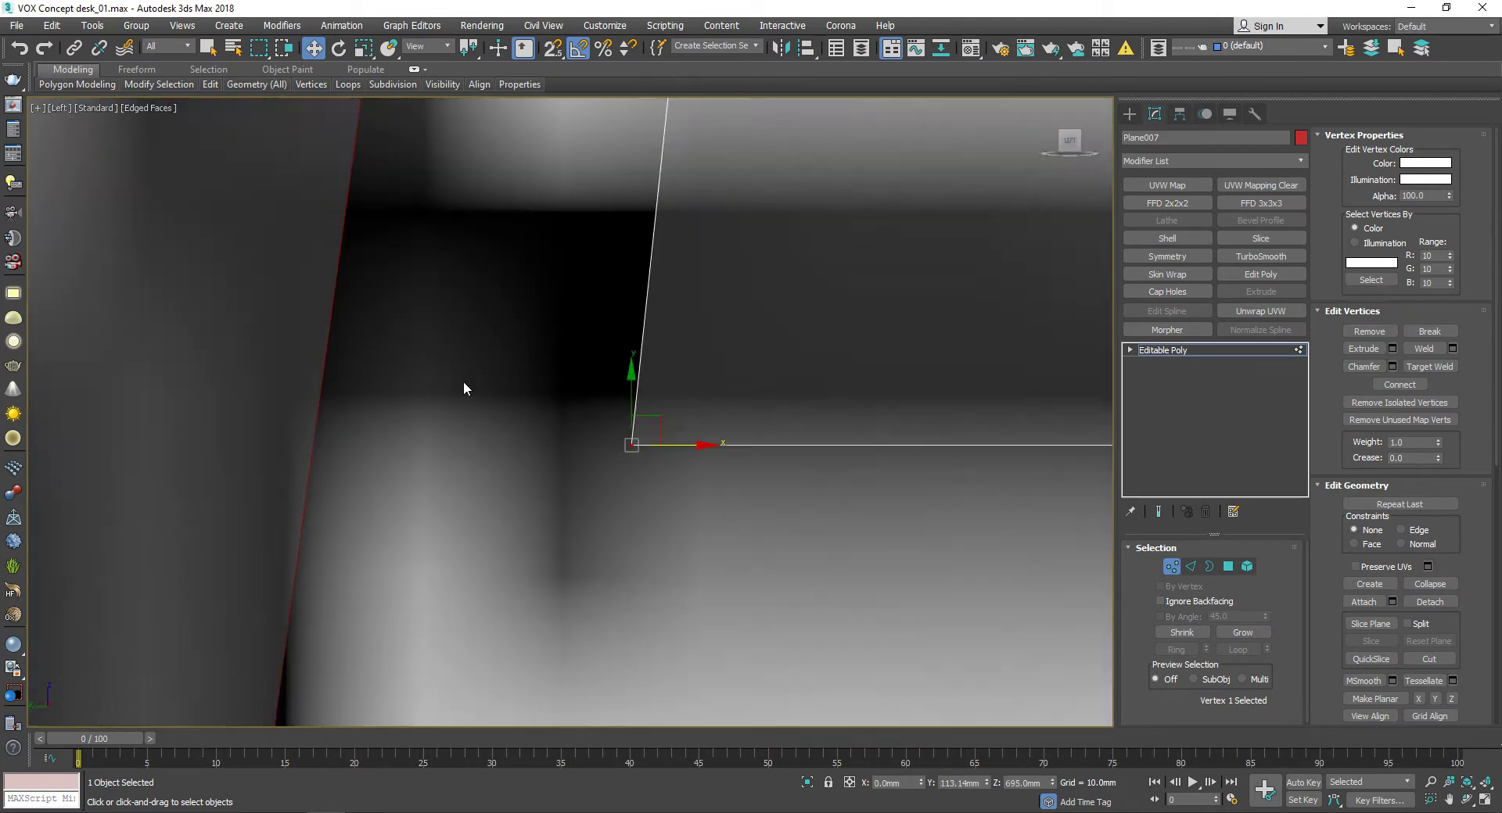
left_click_drag(743, 468, 301, 451)
mouse_move(234, 467)
middle_mouse_down()
mouse_move(362, 509)
mouse_move(161, 490)
middle_mouse_up()
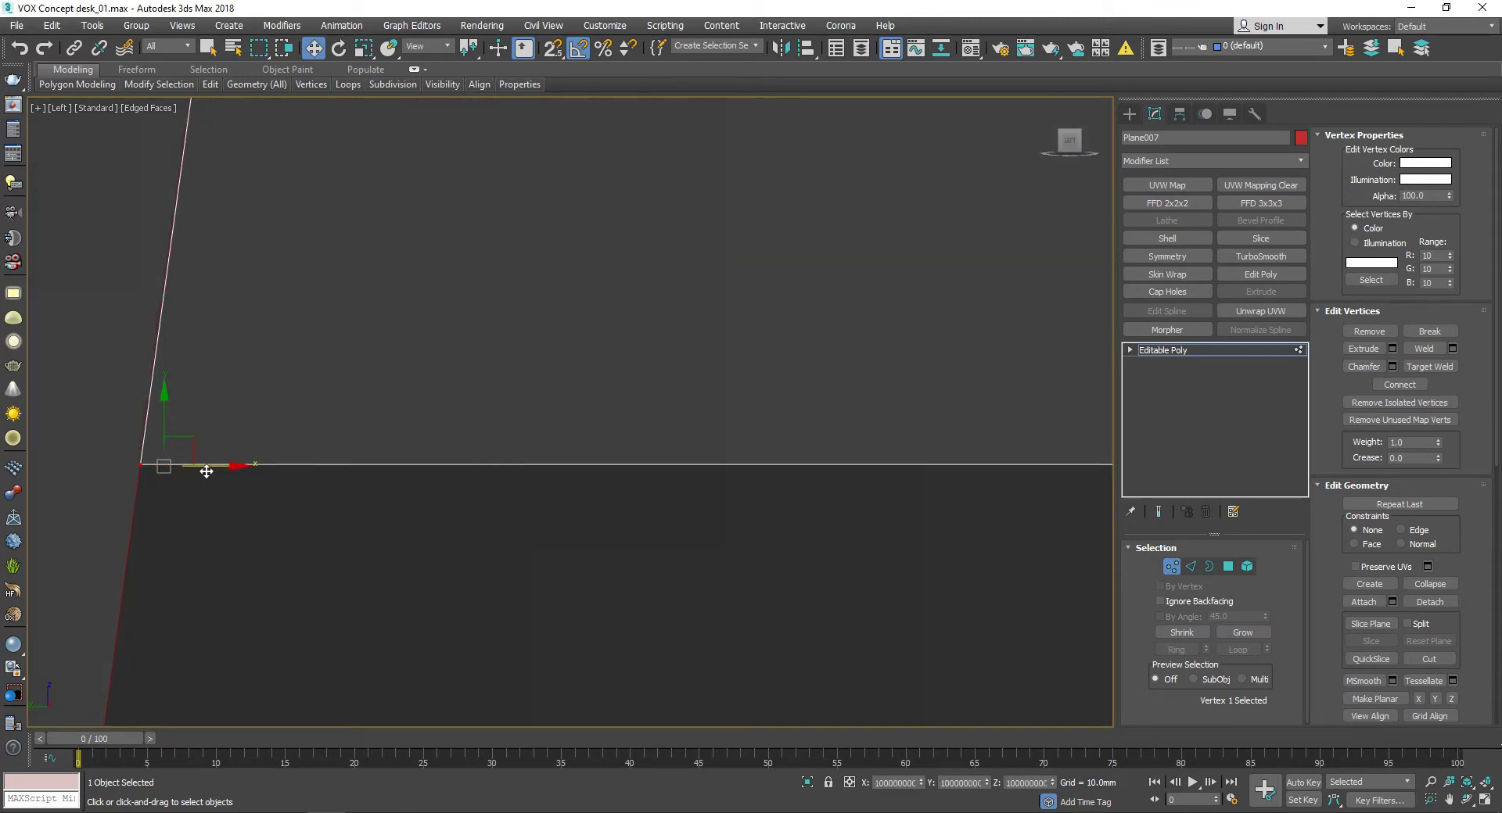
scroll(446, 365, "down", 3)
scroll(469, 336, "down", 3)
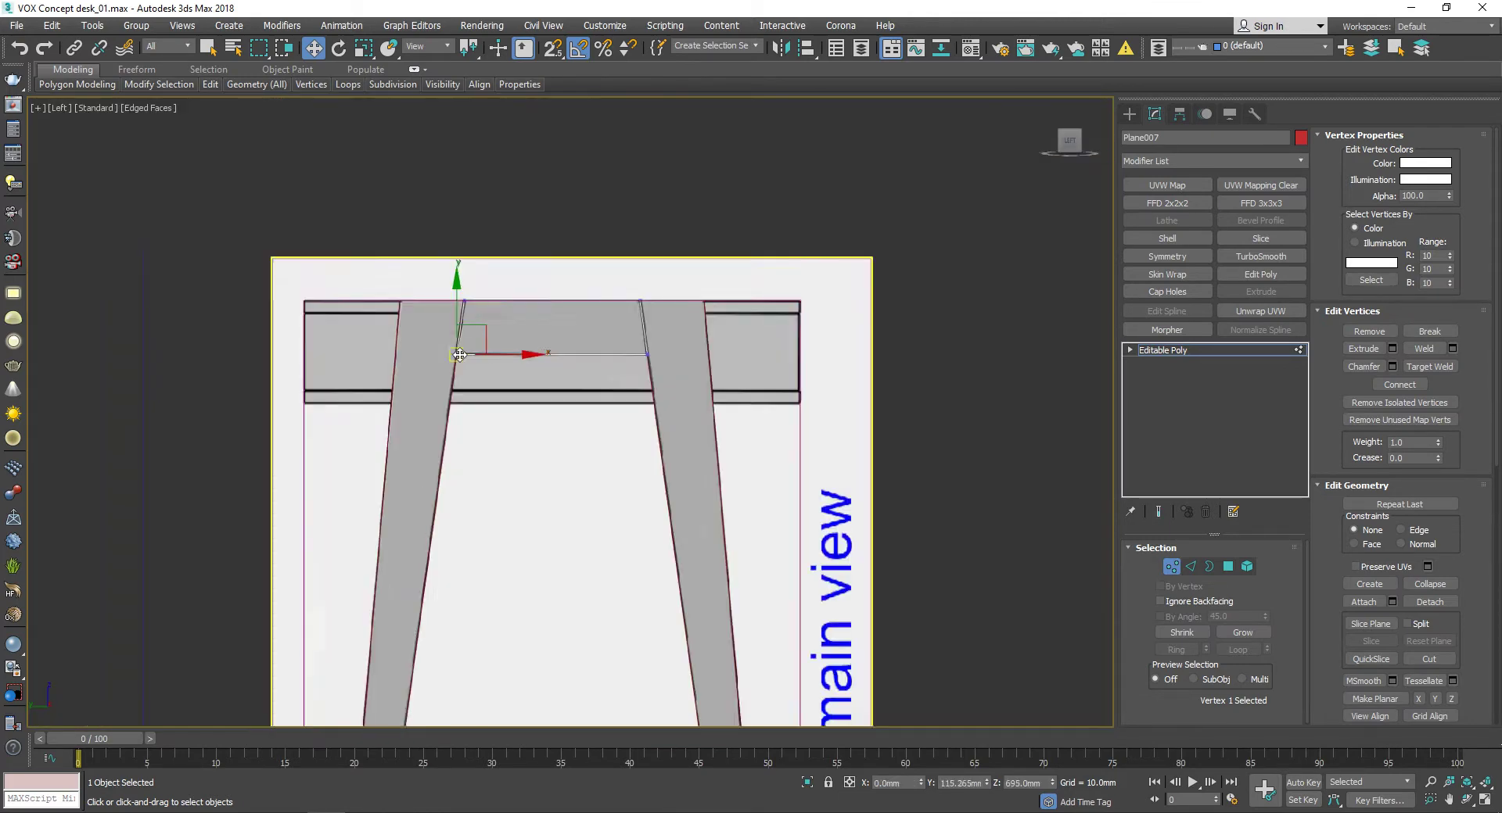
scroll(469, 336, "down", 1)
Step: Return to object level and orbit to view the desk drawings in 3D
key("1")
scroll(445, 315, "down", 5)
mouse_move(627, 372)
middle_mouse_down("alt")
mouse_move(513, 376)
mouse_move(587, 406)
mouse_move(604, 387)
mouse_move(587, 405)
mouse_move(502, 373)
mouse_move(553, 374)
middle_mouse_up("alt")
scroll(547, 391, "up", 5)
Step: Add a Shell modifier to Plane006 with an 18.16mm inner amount
scroll(502, 373, "down", 3)
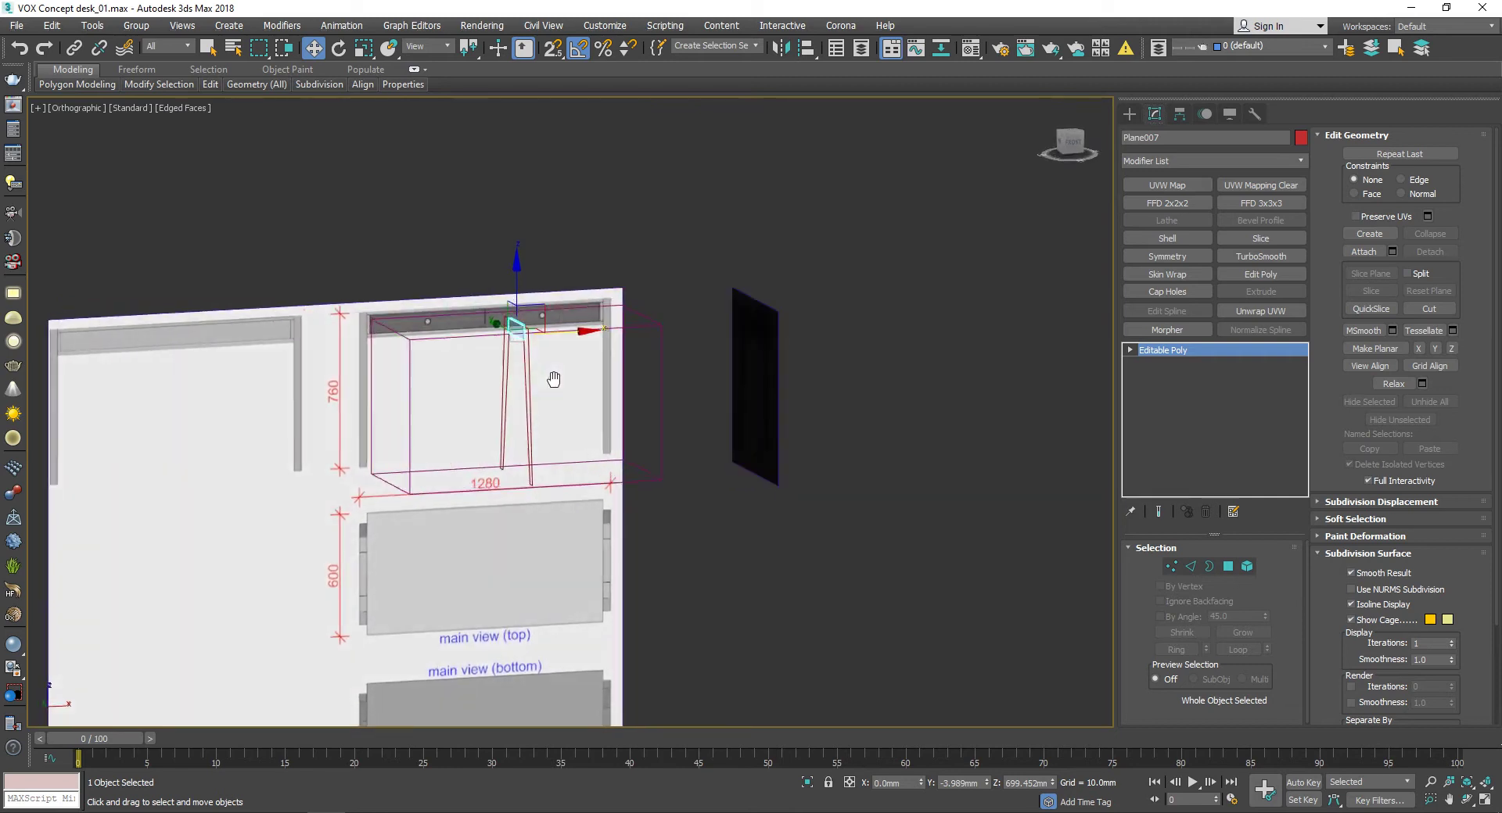
scroll(508, 336, "up", 3)
left_click(462, 337)
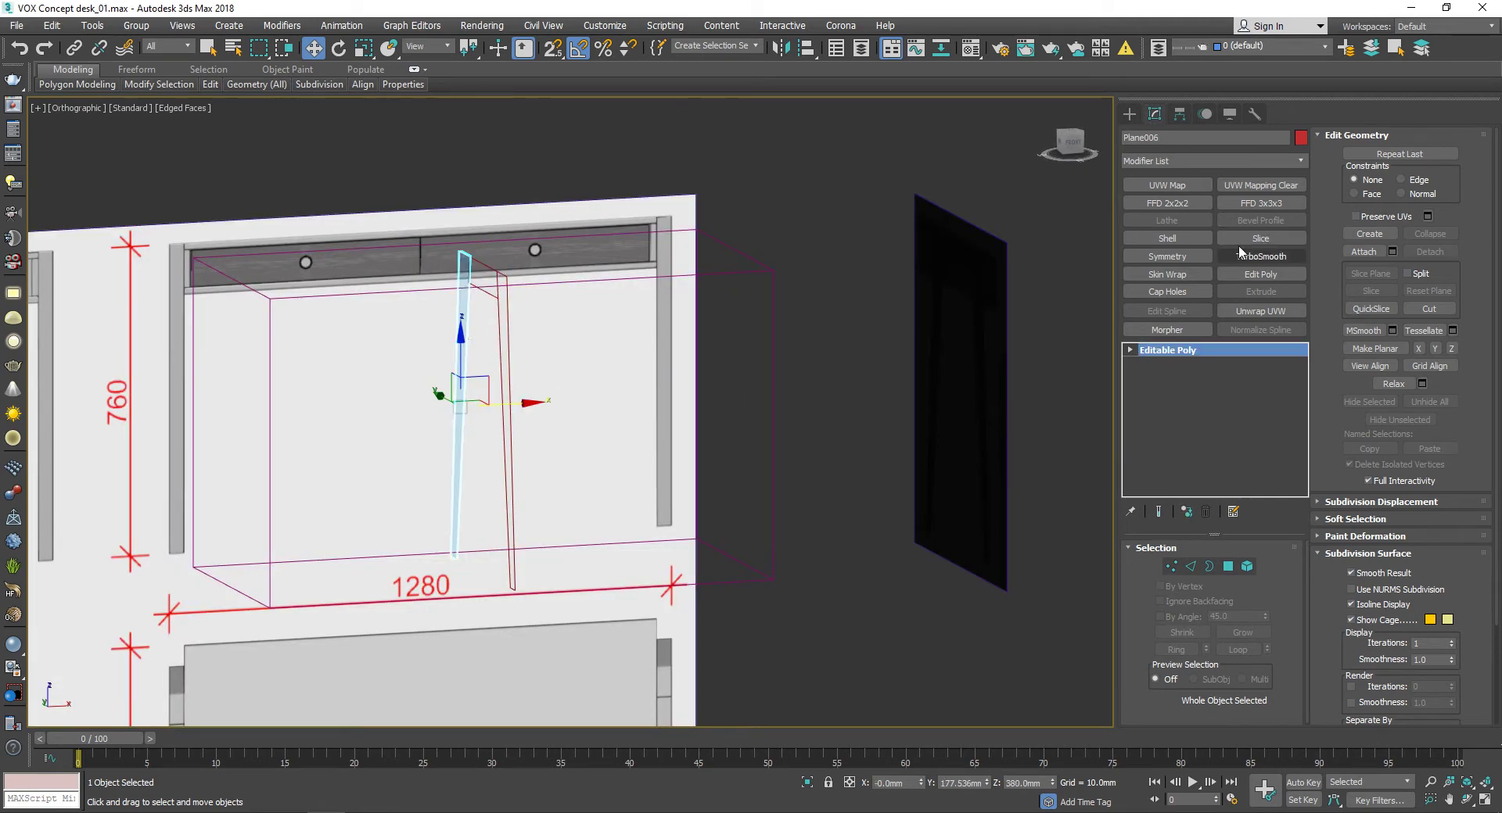
left_click(1167, 238)
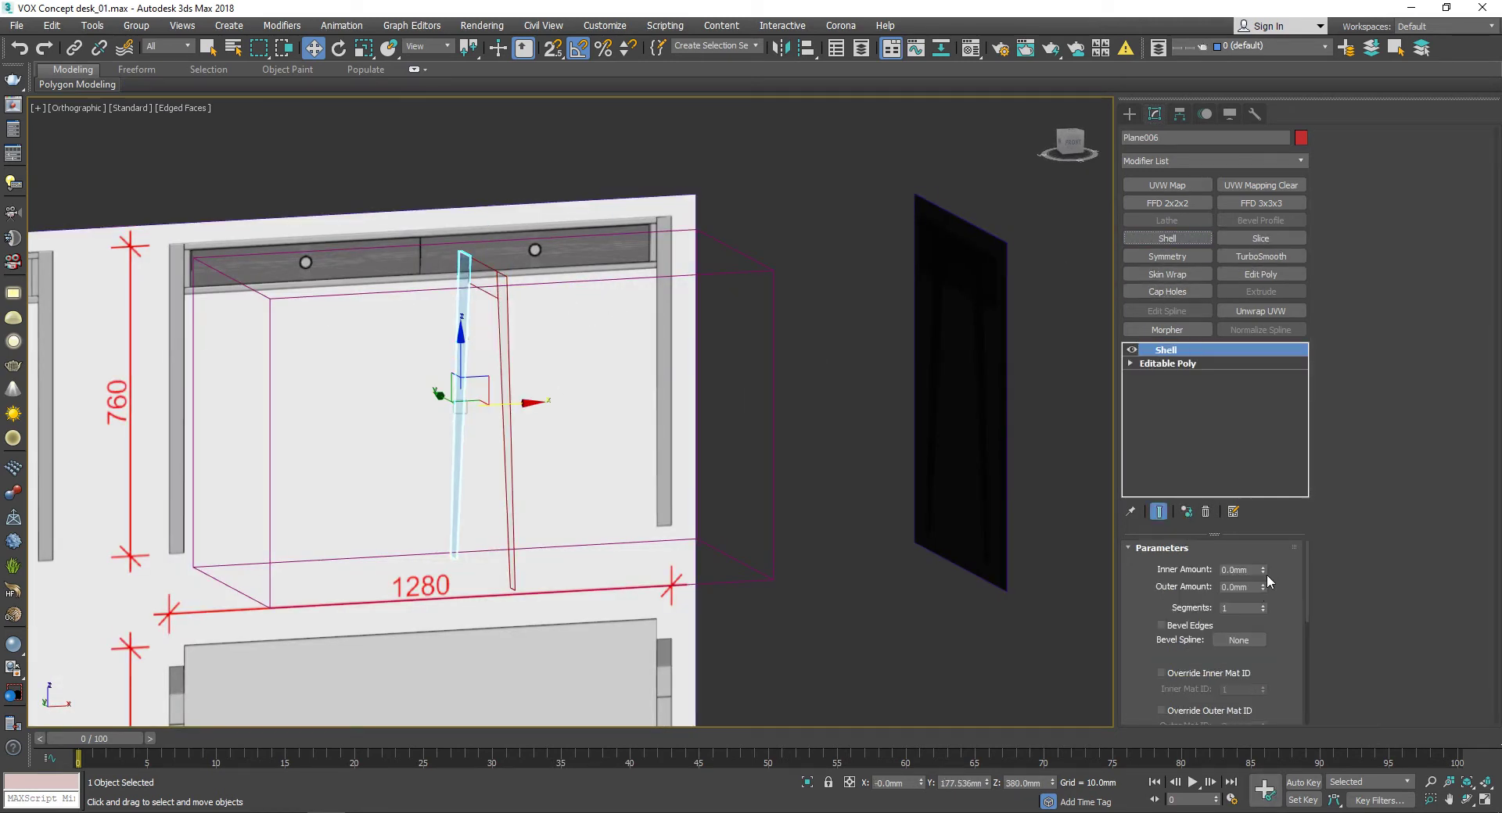
left_click_drag(1157, 150, 880, 355)
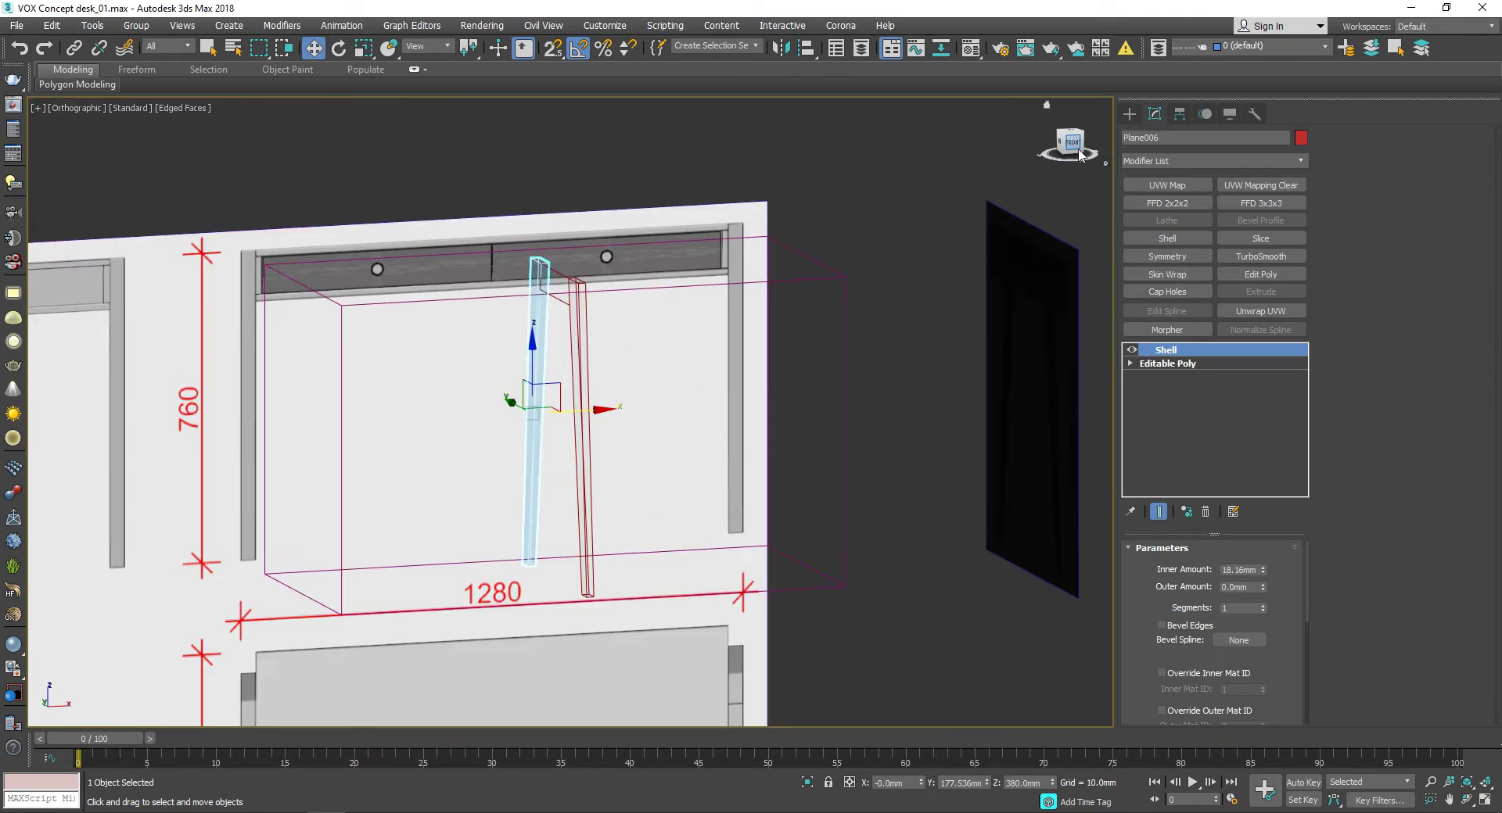
Step: In Front view, move the thickened leg left along X to match the drawing
left_click(1069, 143)
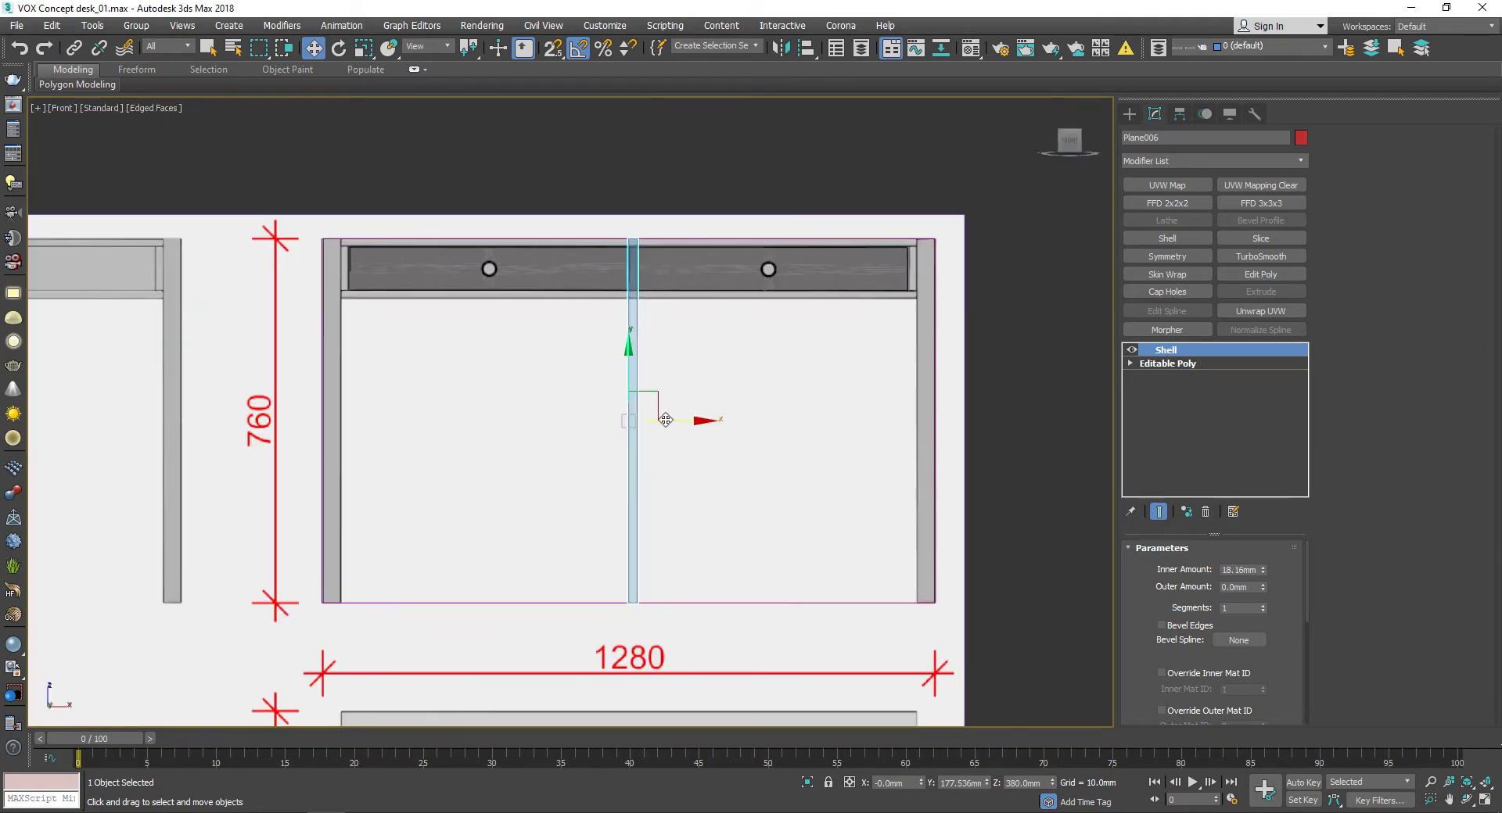
left_click_drag(690, 421, 414, 421)
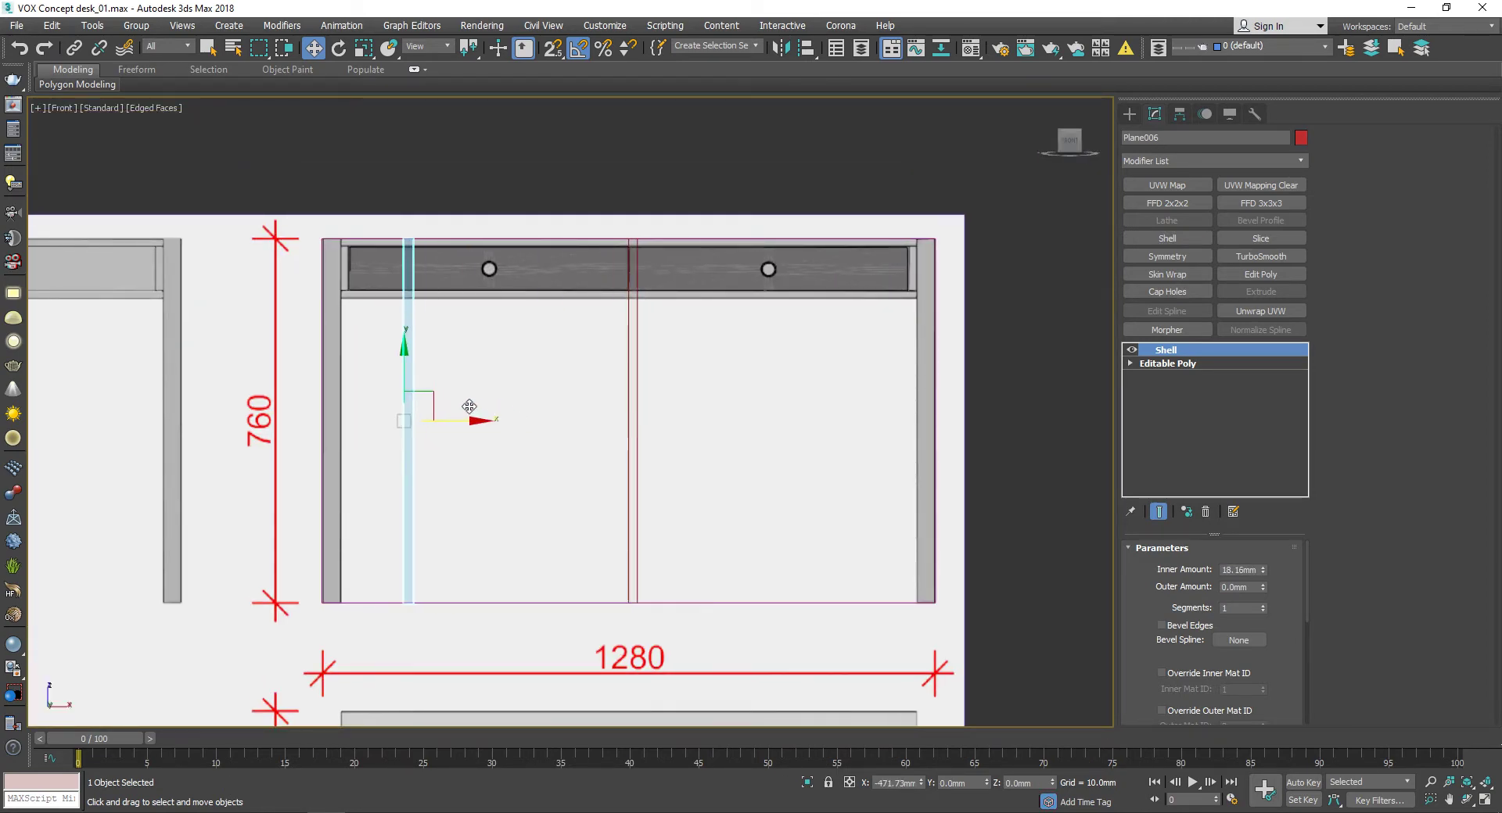
middle_click_drag(510, 402, 679, 398, "alt")
Step: Move the leg slab to the desk's left side and snap its corner onto the leg's vertex
key("f")
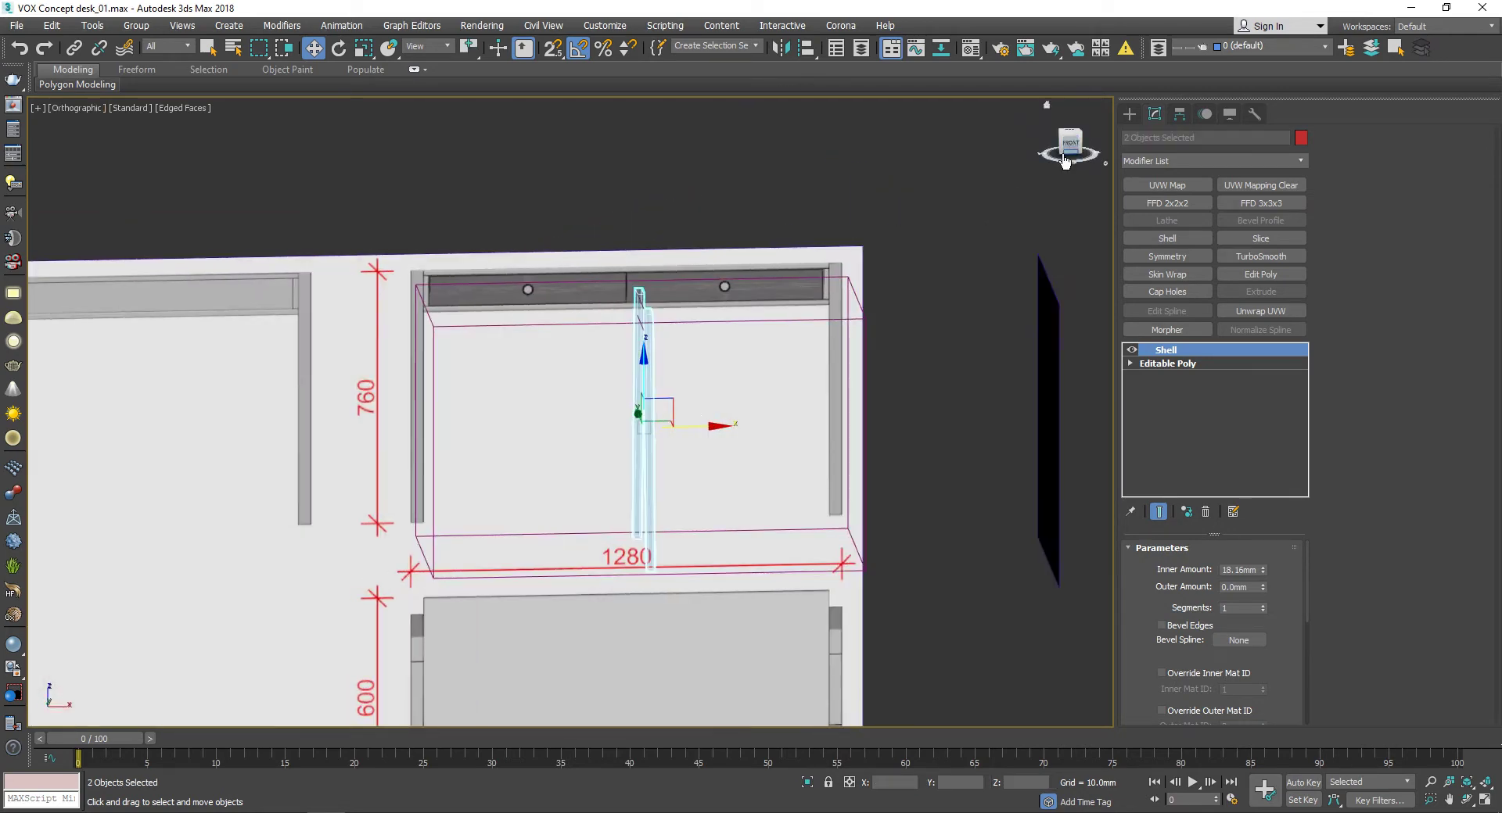
scroll(680, 398, "up", 4)
left_click_drag(657, 406, 225, 409)
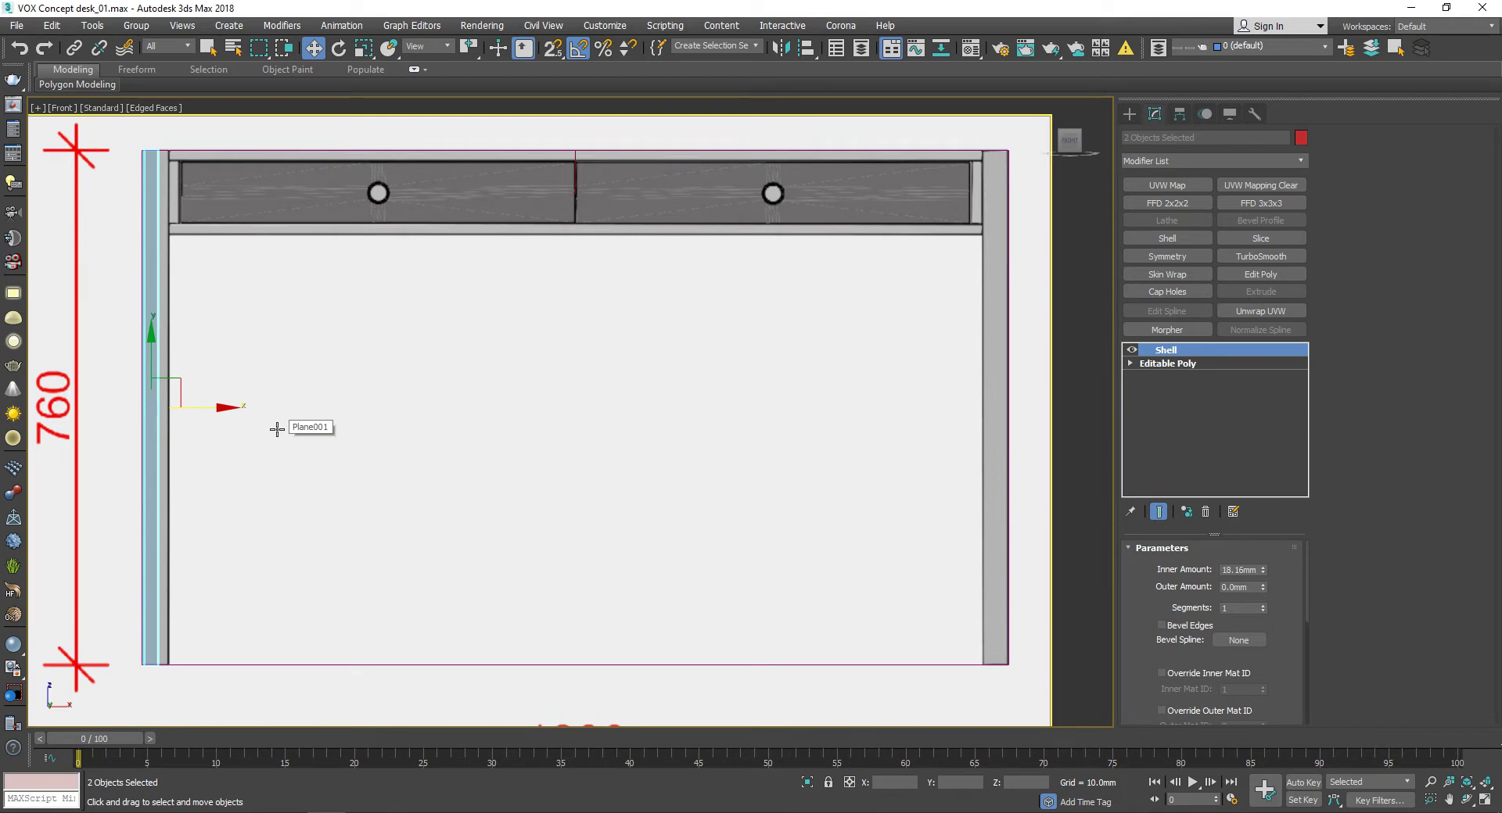
scroll(277, 429, "up", 2)
scroll(235, 328, "up", 5)
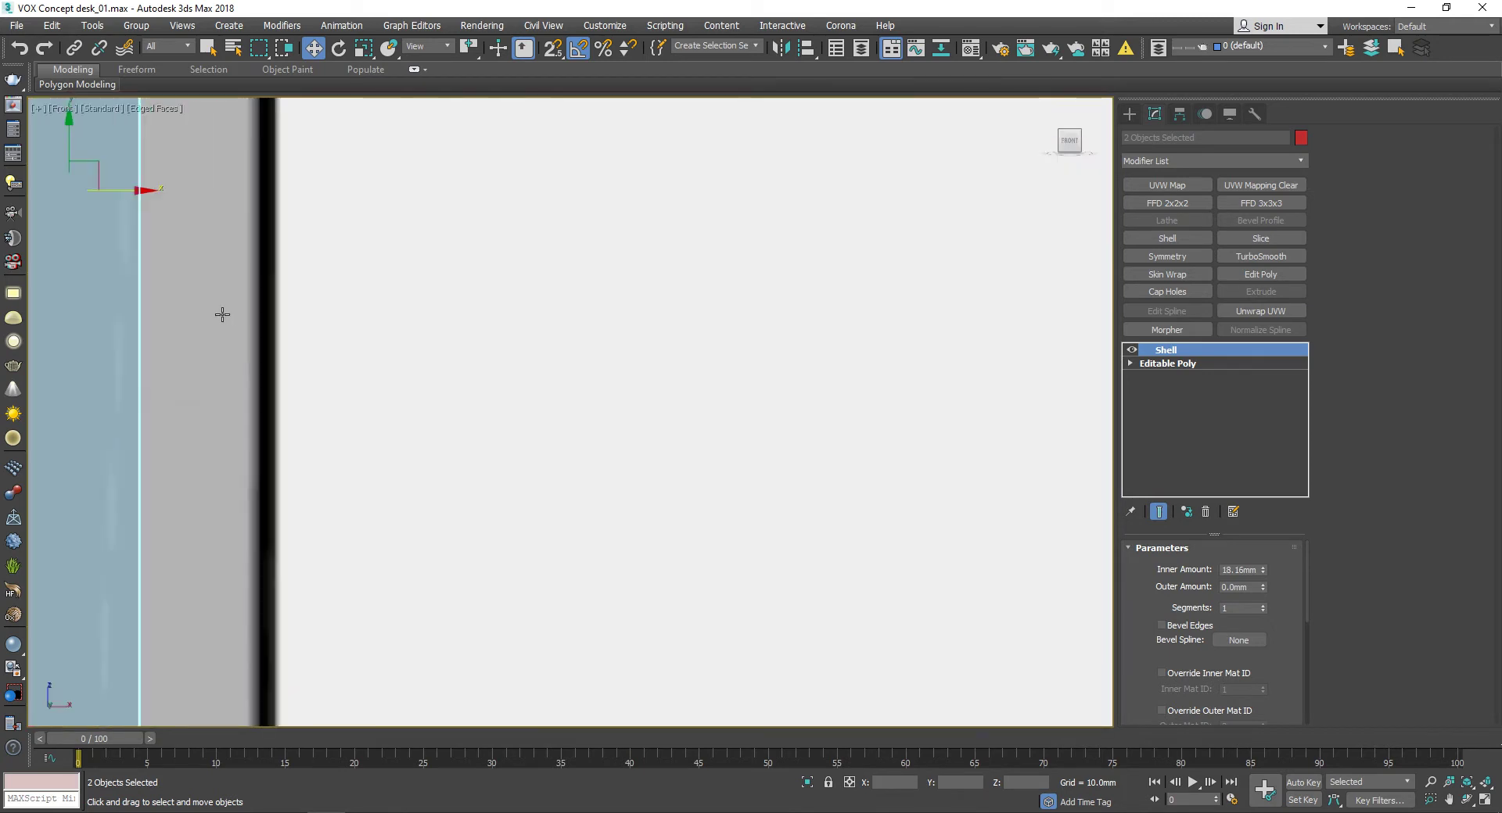
middle_click_drag(225, 312, 428, 310)
scroll(417, 310, "down", 5)
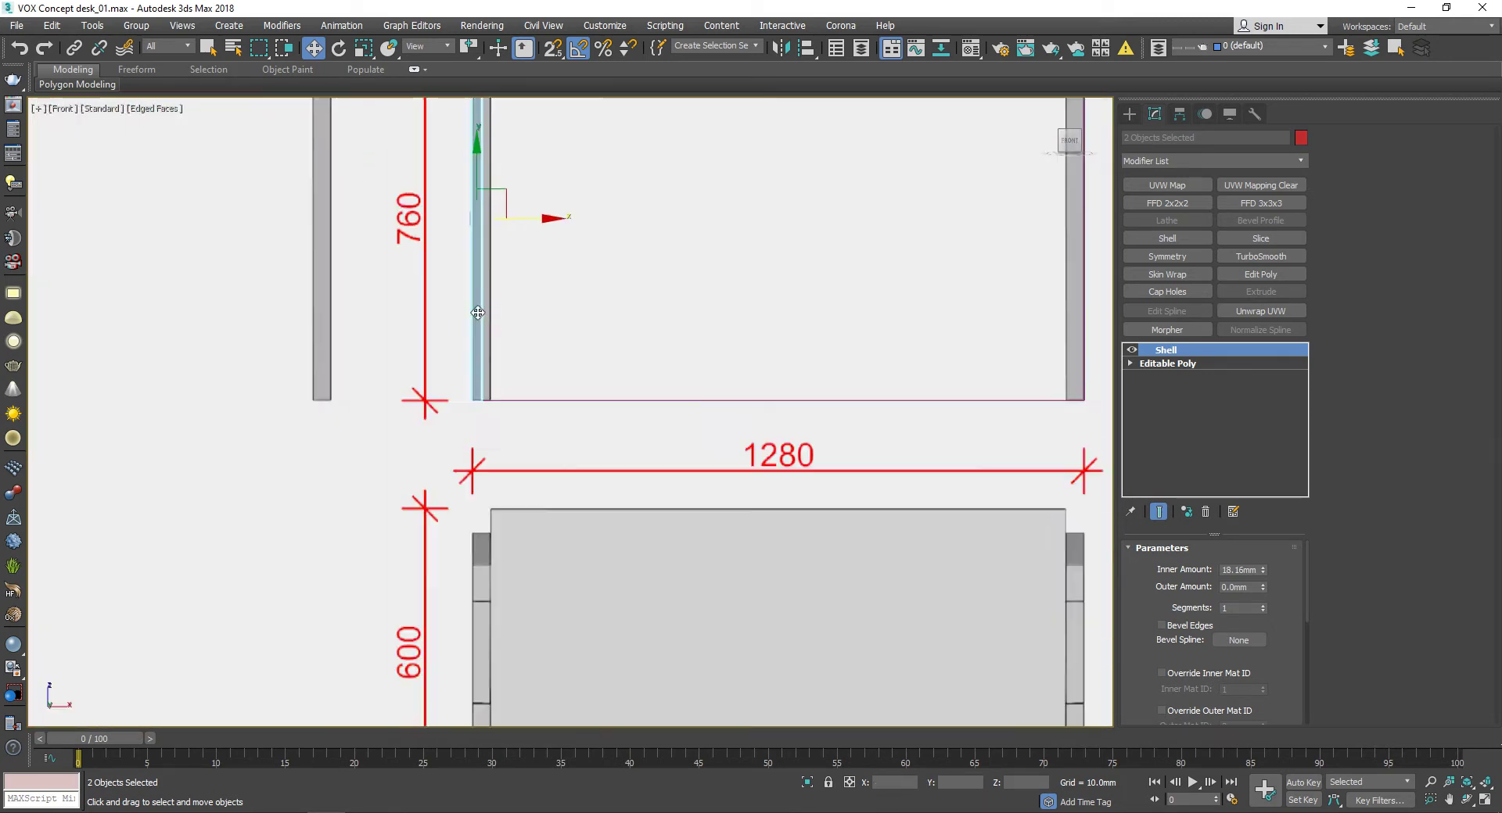
scroll(396, 401, "up", 5)
key("s")
left_click(392, 381)
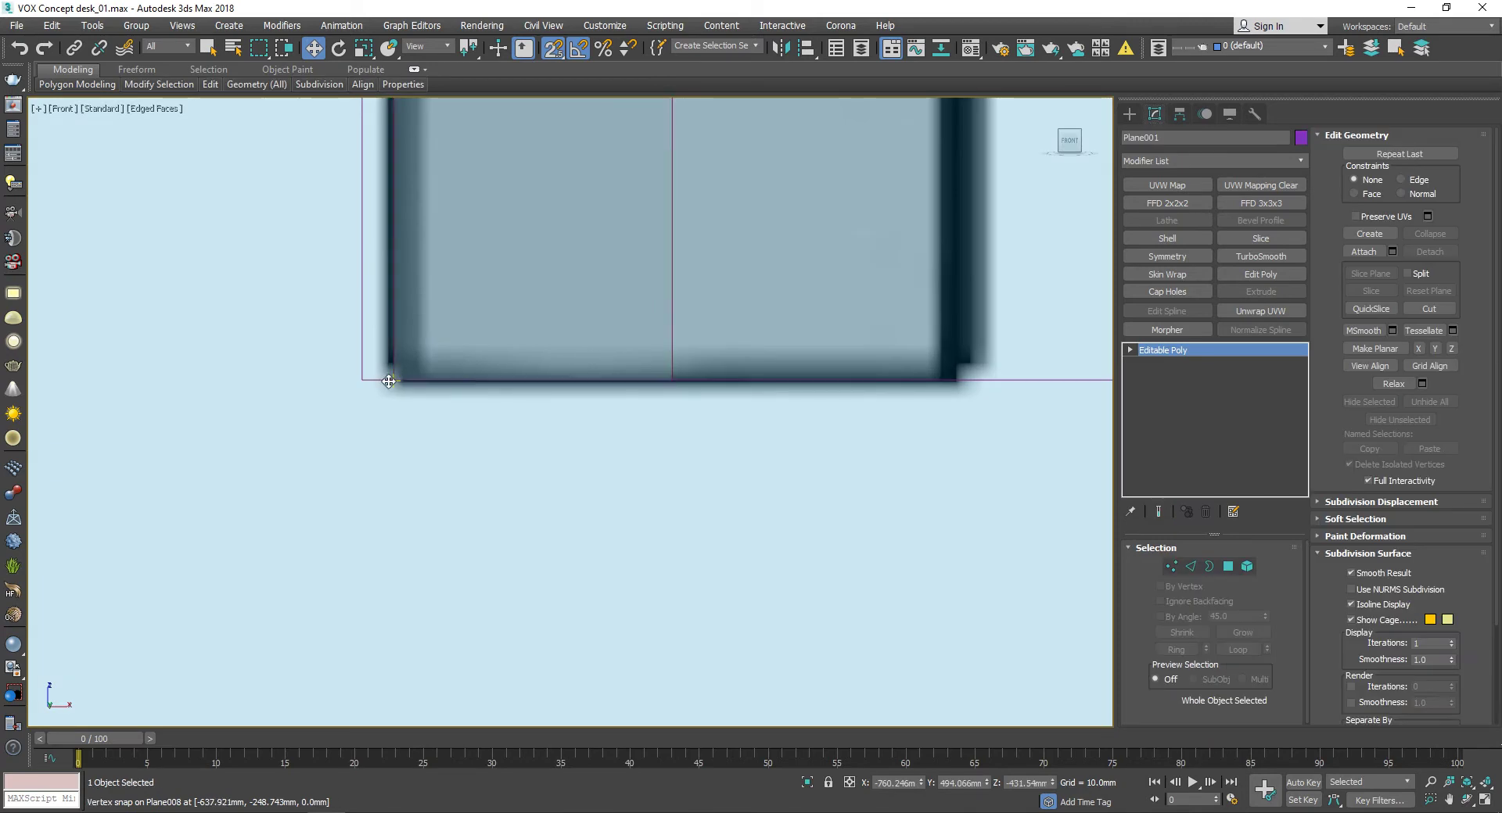
middle_click_drag(388, 381, 548, 352, "alt")
middle_click_drag(664, 370, 1074, 151, "alt")
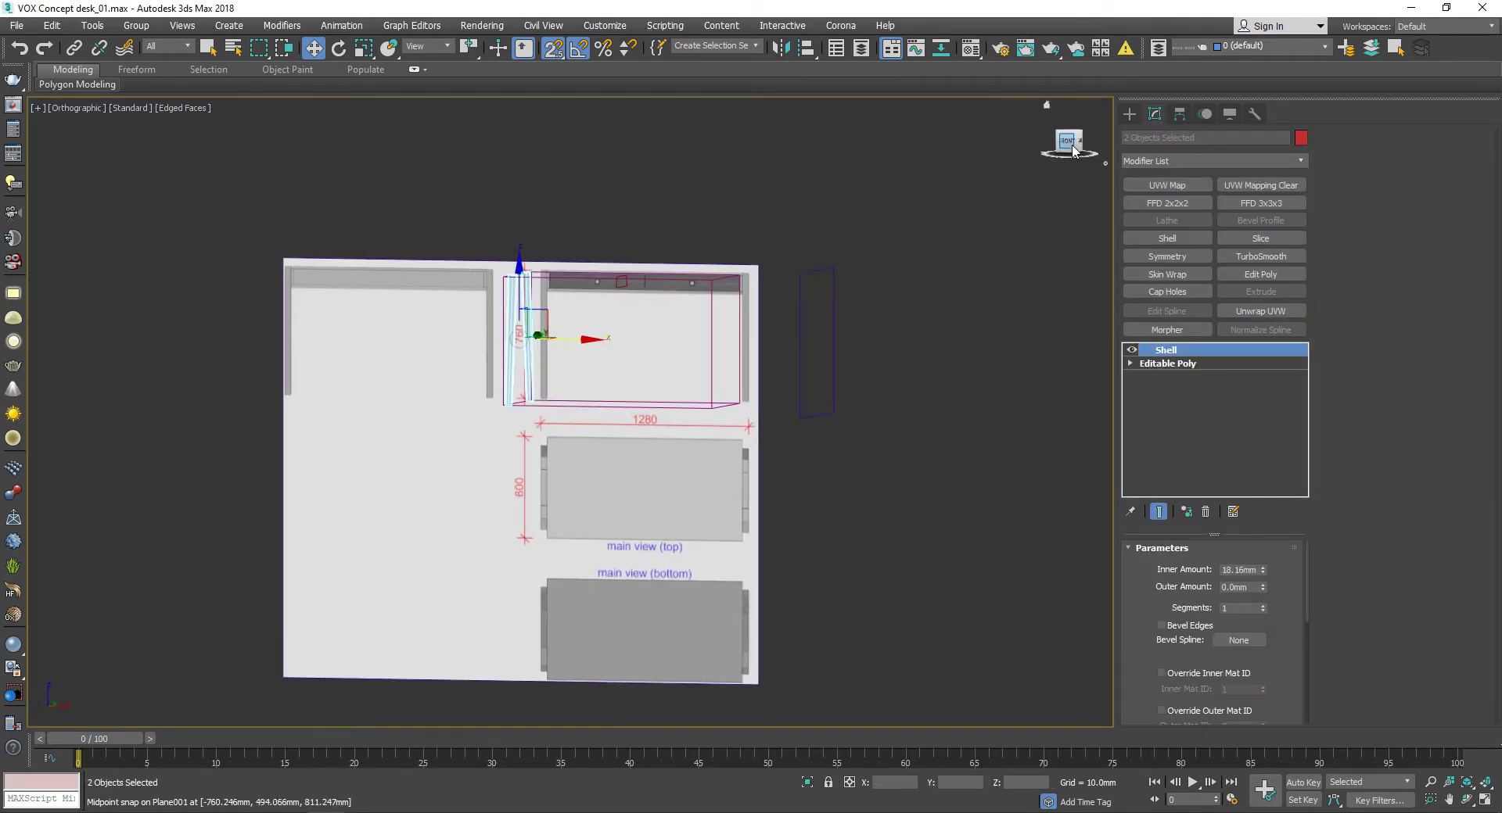
left_click(1074, 151)
left_click_drag(345, 315, 306, 315)
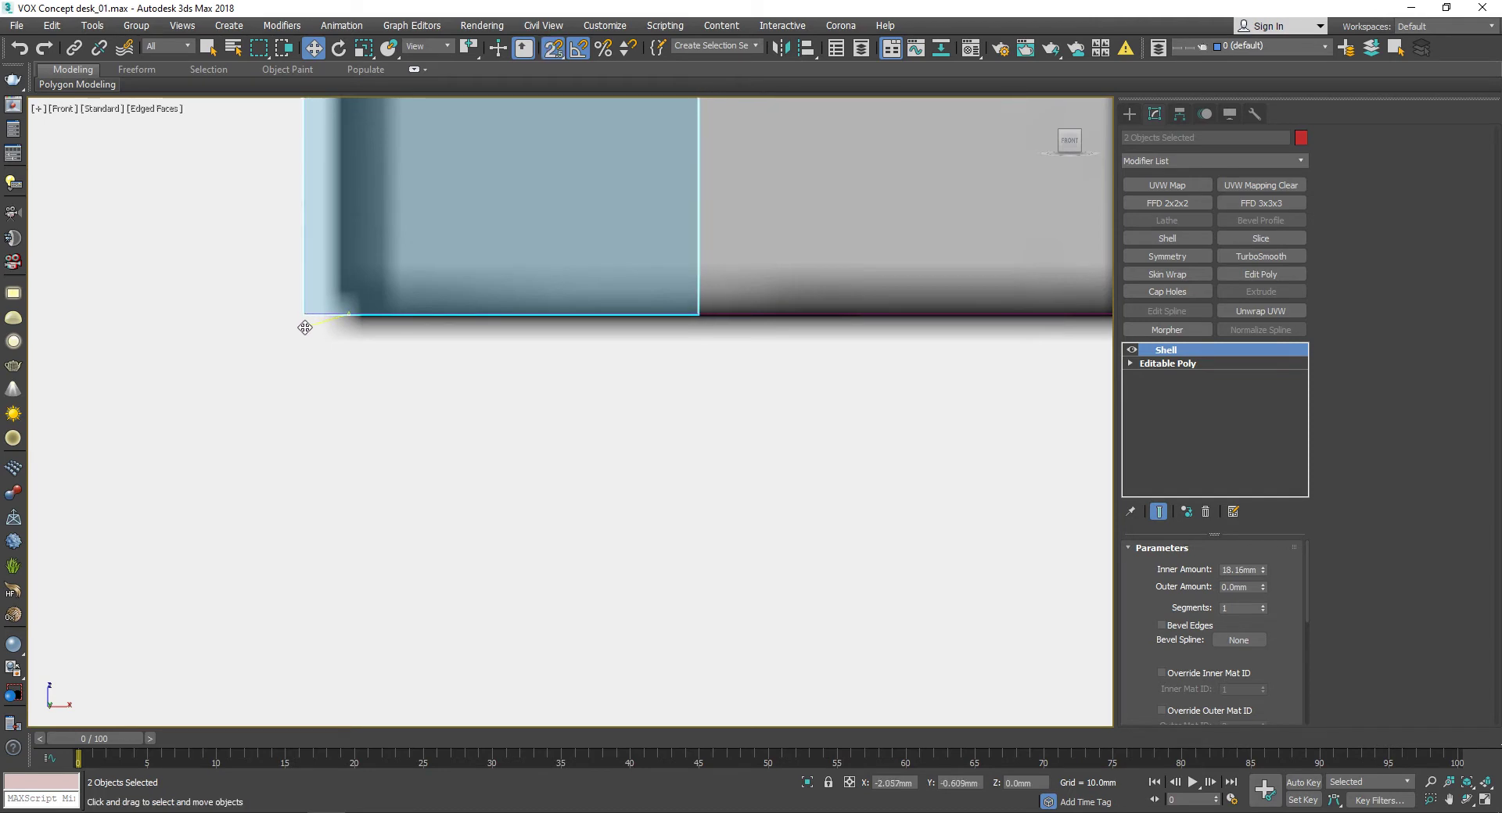
Step: Set the leg slab's Shell Inner Amount to exactly 40 mm
scroll(578, 437, "up", 3)
scroll(343, 341, "up", 3)
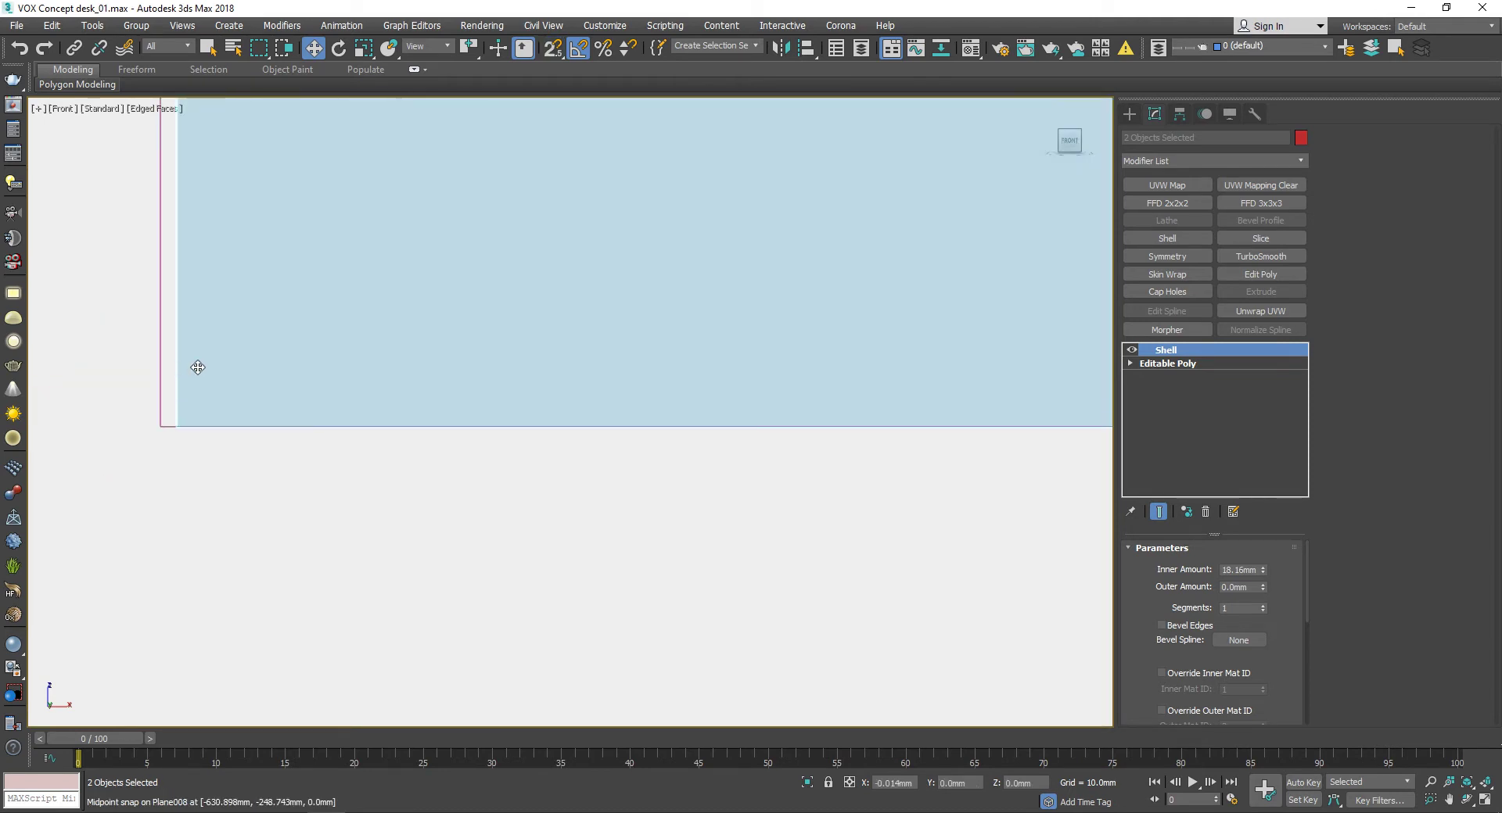
scroll(647, 634, "down", 3)
scroll(707, 550, "down", 2)
scroll(707, 550, "up", 3)
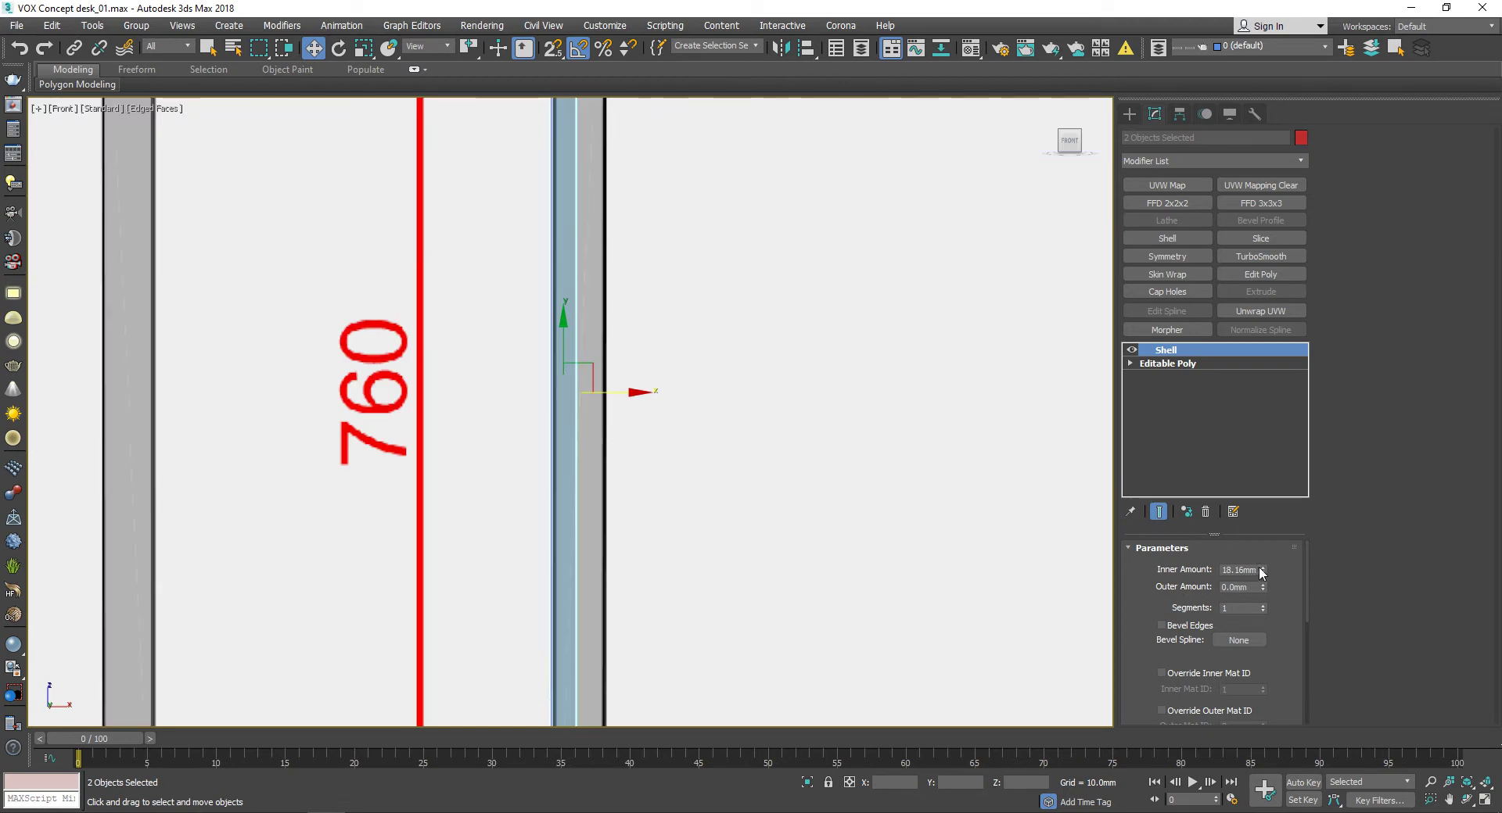
left_click_drag(1085, 129, 1016, 429)
scroll(824, 448, "down", 3)
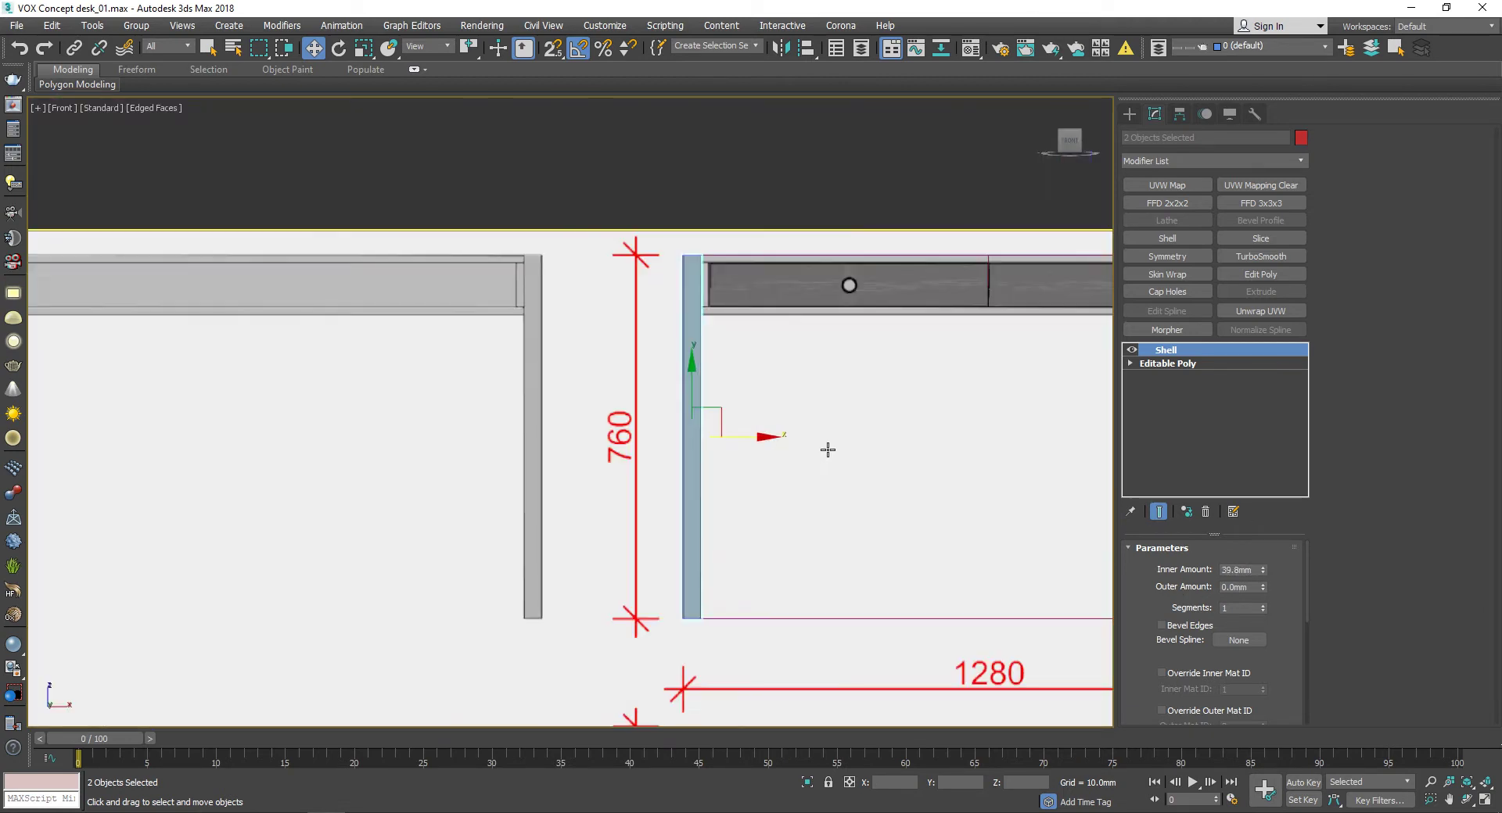
scroll(614, 388, "down", 1)
scroll(834, 409, "down", 2)
scroll(520, 366, "up", 5)
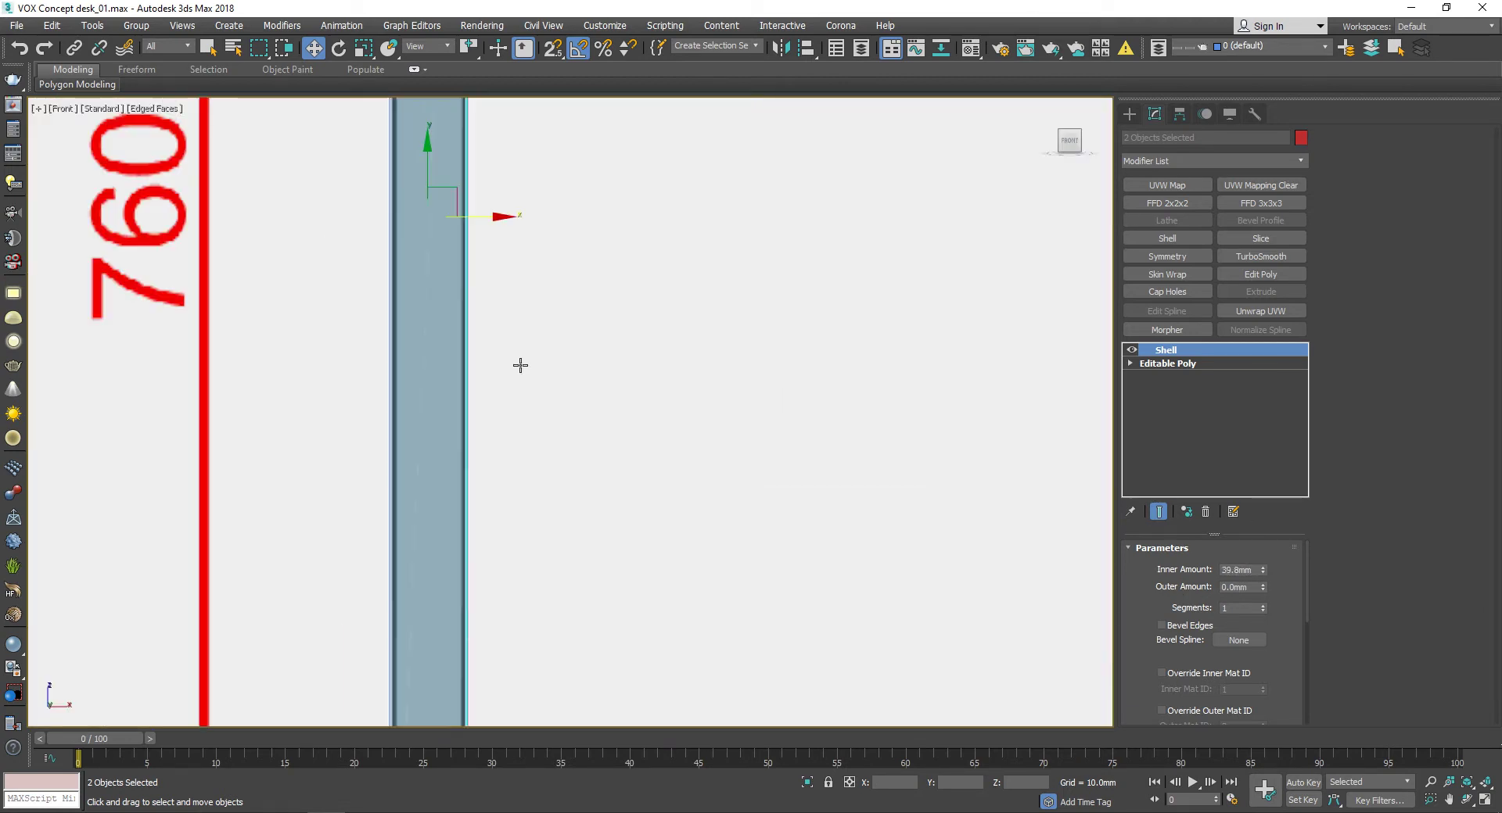
type("40")
key("Return")
scroll(704, 391, "down", 3)
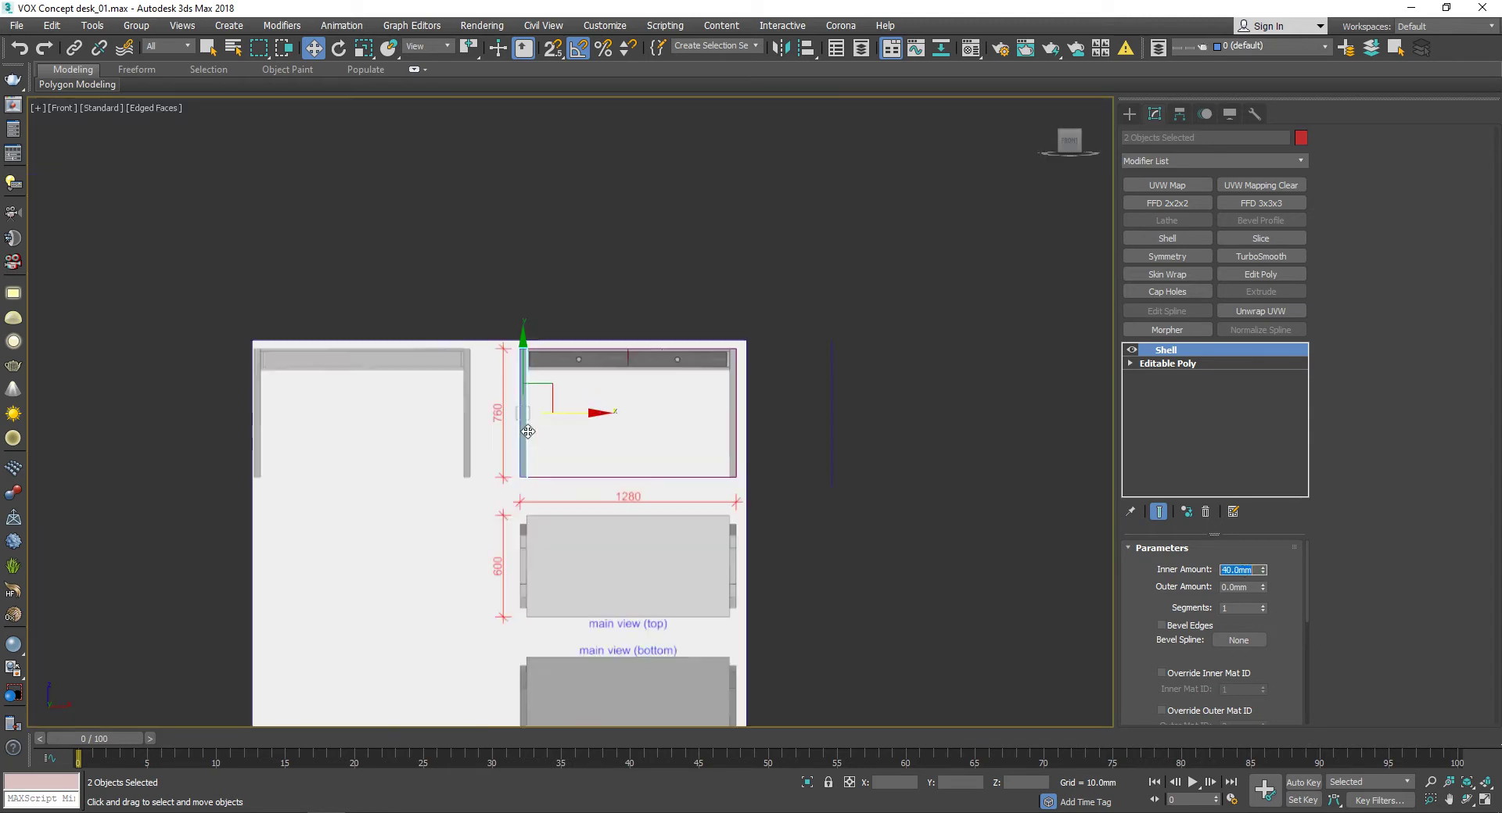
right_click(674, 297)
Step: With vertex snapping on, snap the 40 mm leg slabs onto the desk outline's left end
scroll(548, 391, "up", 4)
middle_click_drag(721, 184, 499, 512)
scroll(500, 512, "up", 3)
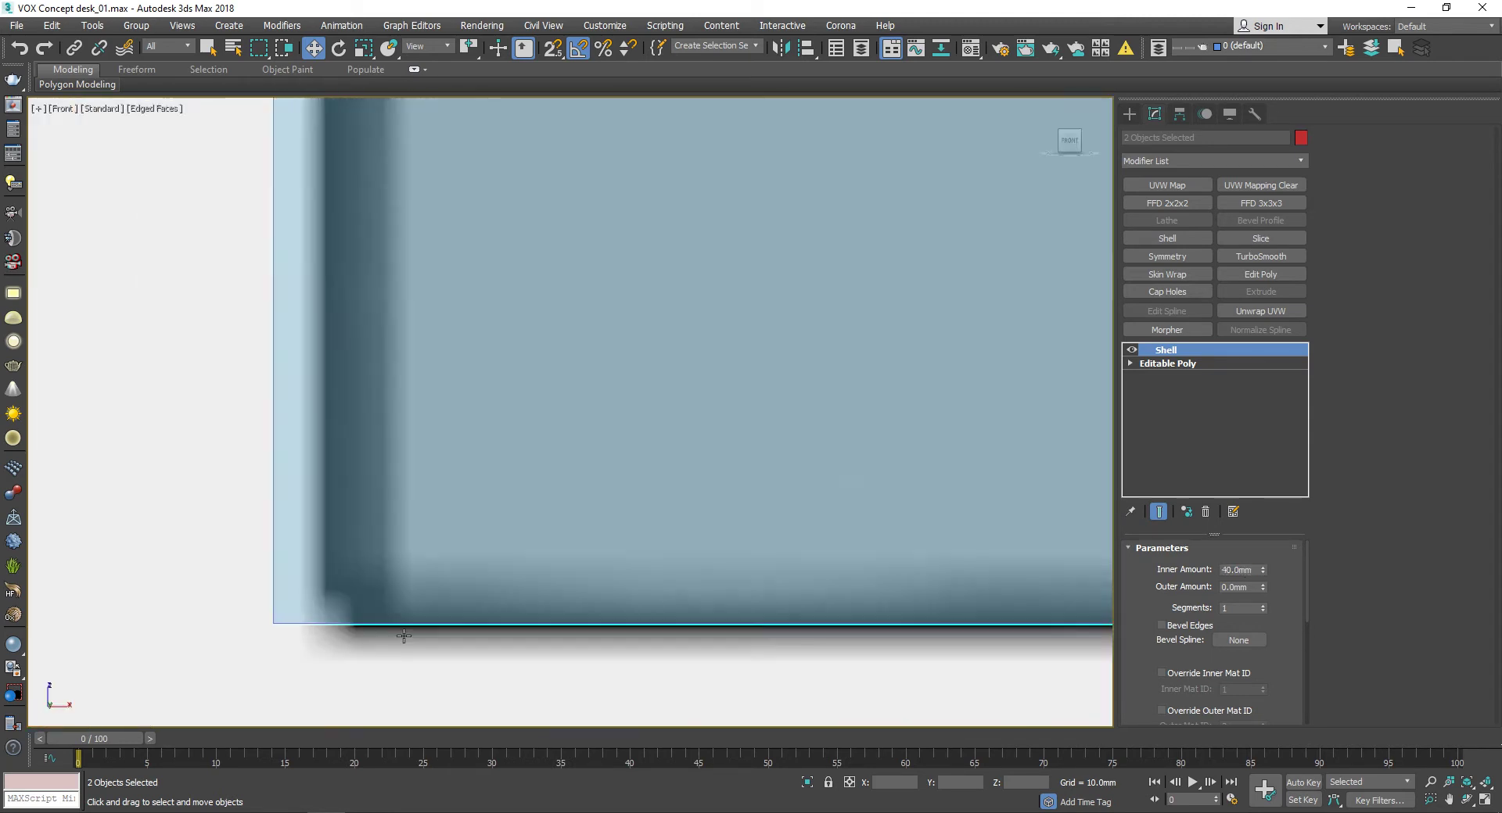
scroll(395, 448, "down", 6)
scroll(996, 148, "down", 2)
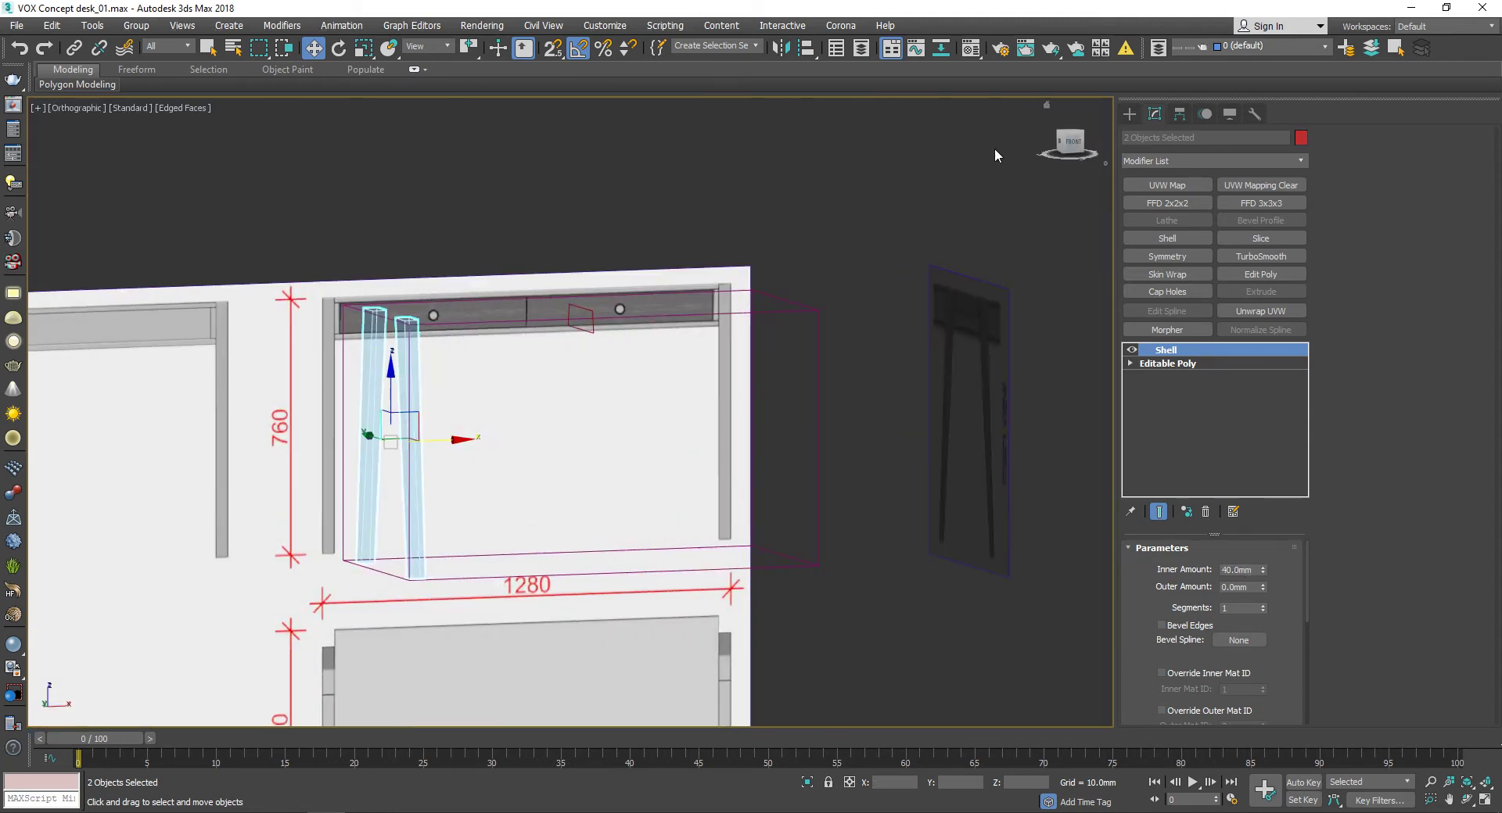
scroll(499, 408, "down", 5)
scroll(499, 408, "up", 8)
key("s")
scroll(540, 657, "up", 4)
scroll(540, 657, "down", 5)
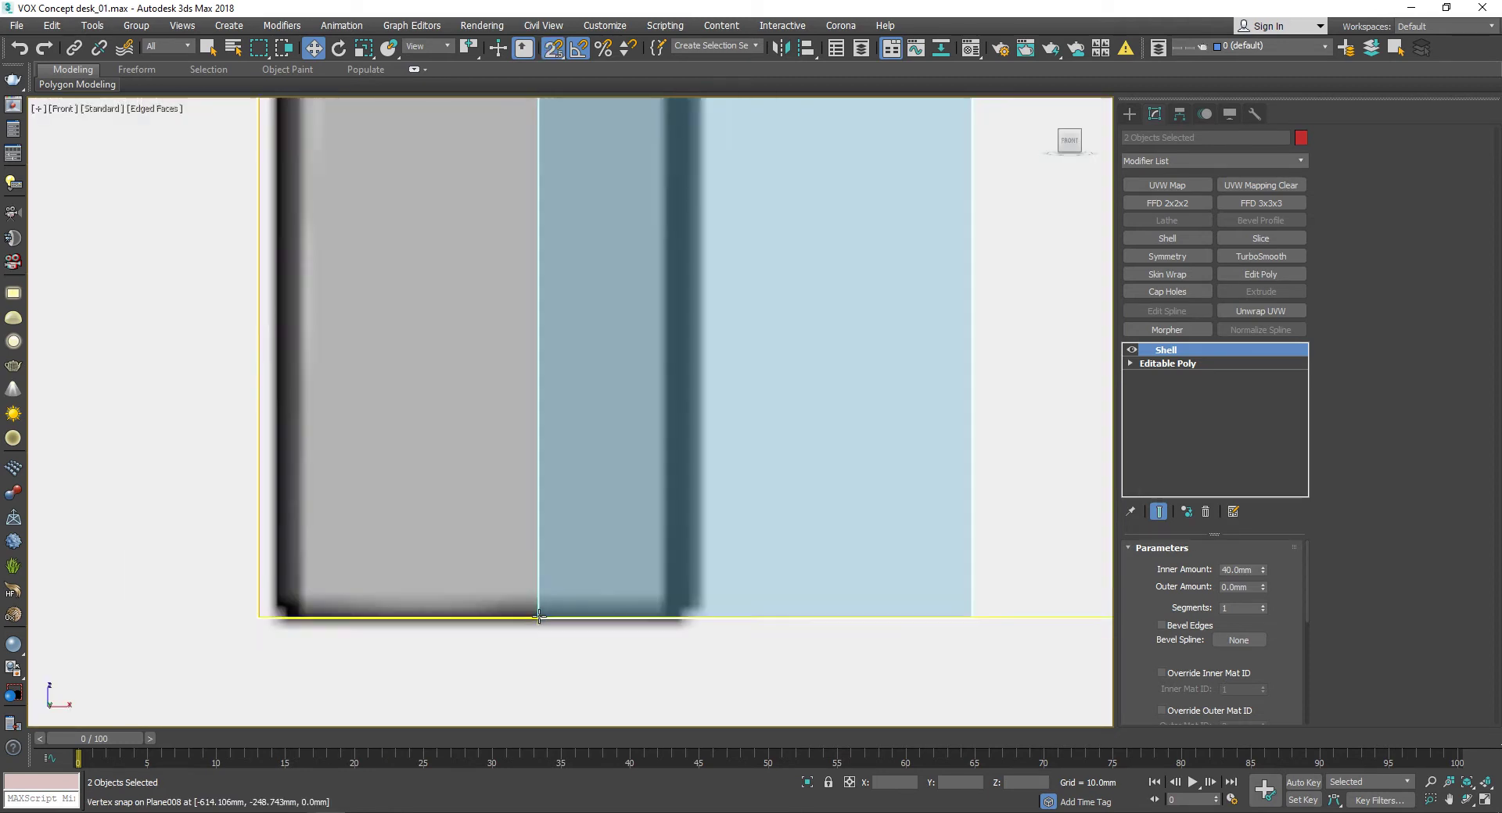
left_click_drag(680, 274, 716, 258)
scroll(648, 453, "up", 5)
scroll(648, 453, "up", 2)
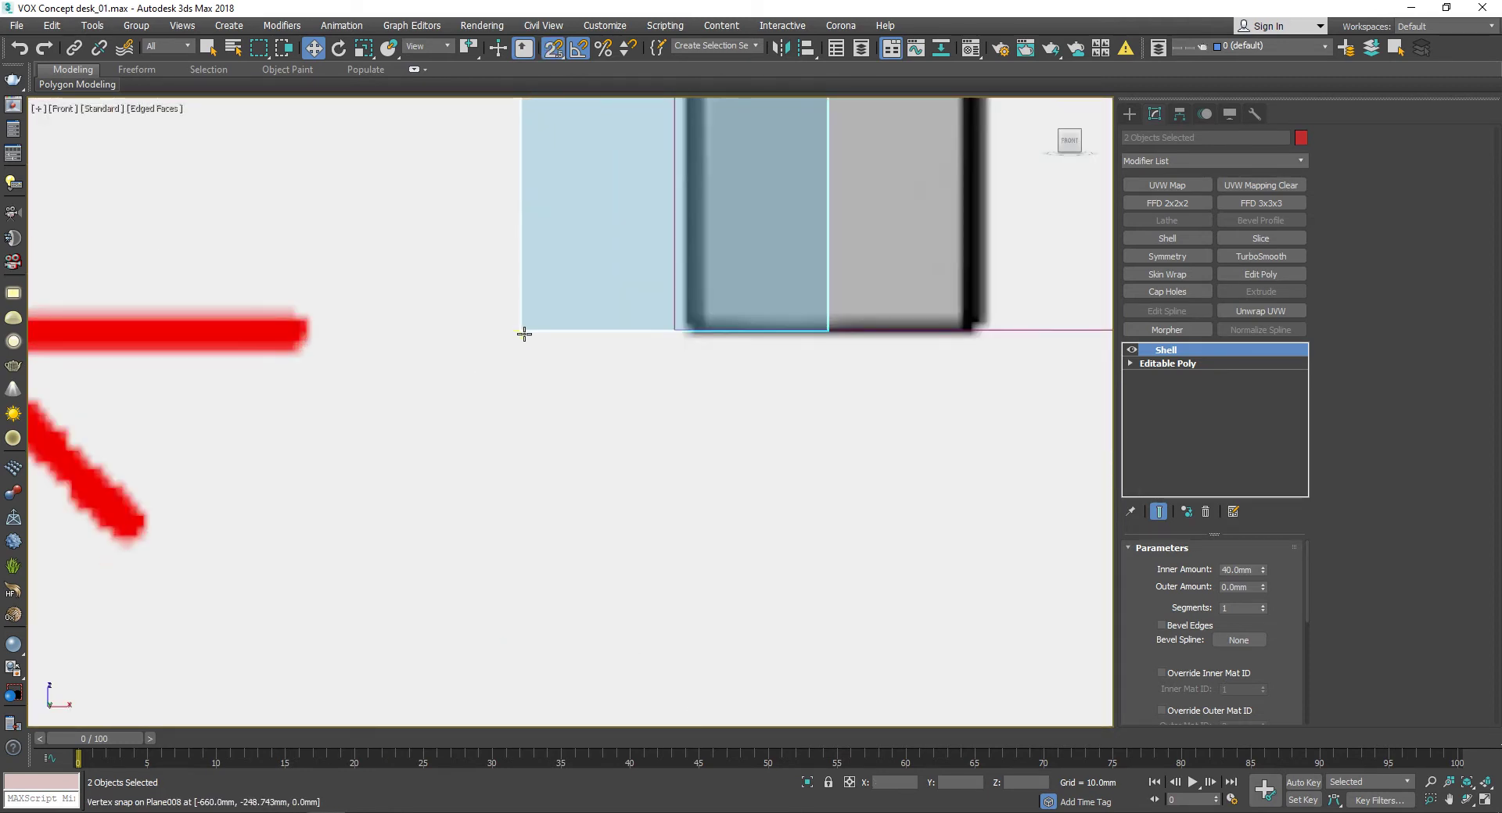
left_click_drag(519, 331, 667, 329)
scroll(668, 328, "down", 4)
scroll(627, 375, "up", 2)
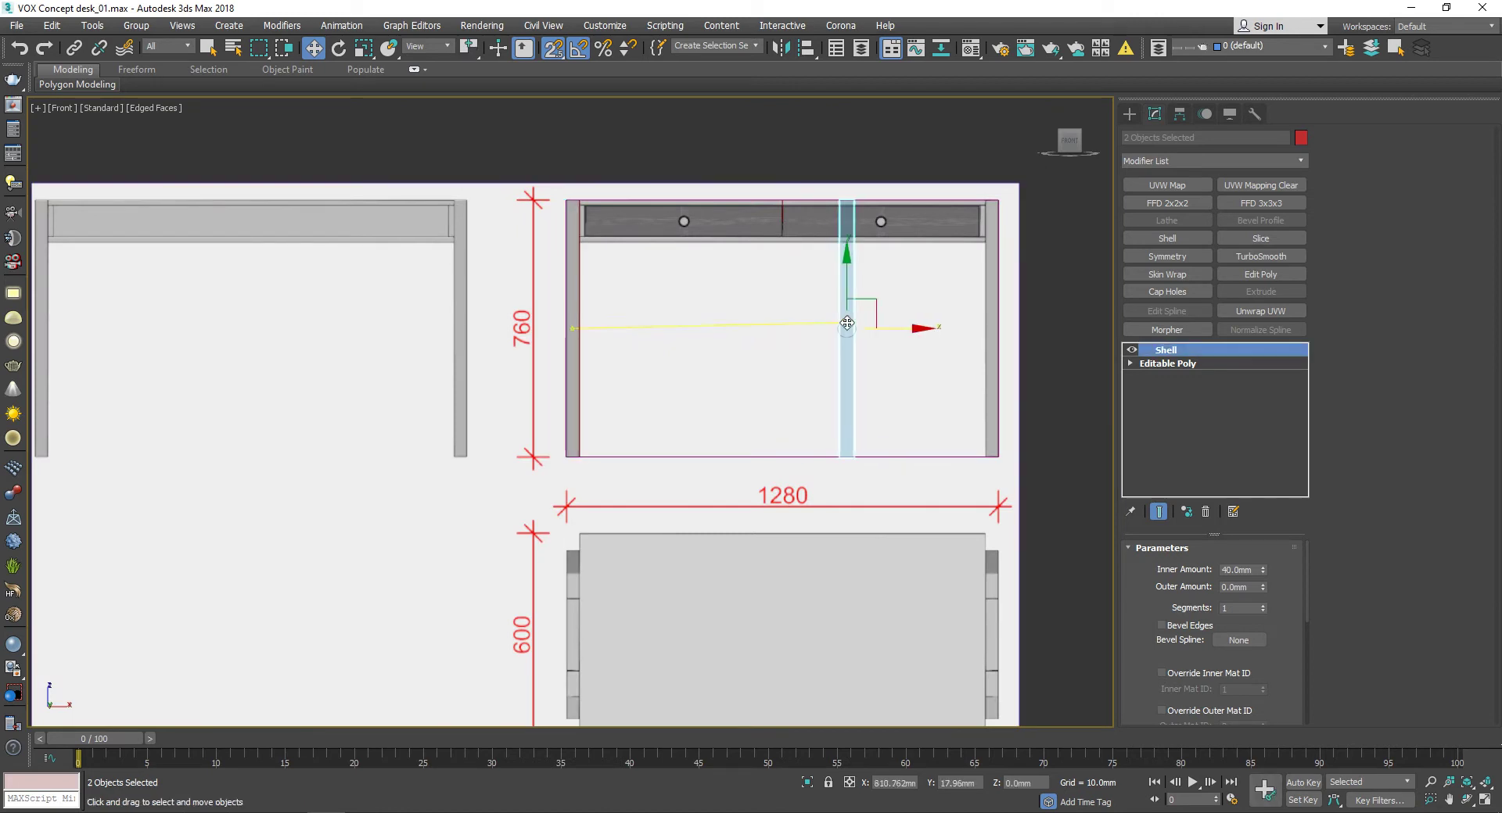
Step: Make a mirrored instance copy of the leg slabs
left_click_drag(848, 323, 852, 323, "shift")
left_click(763, 483)
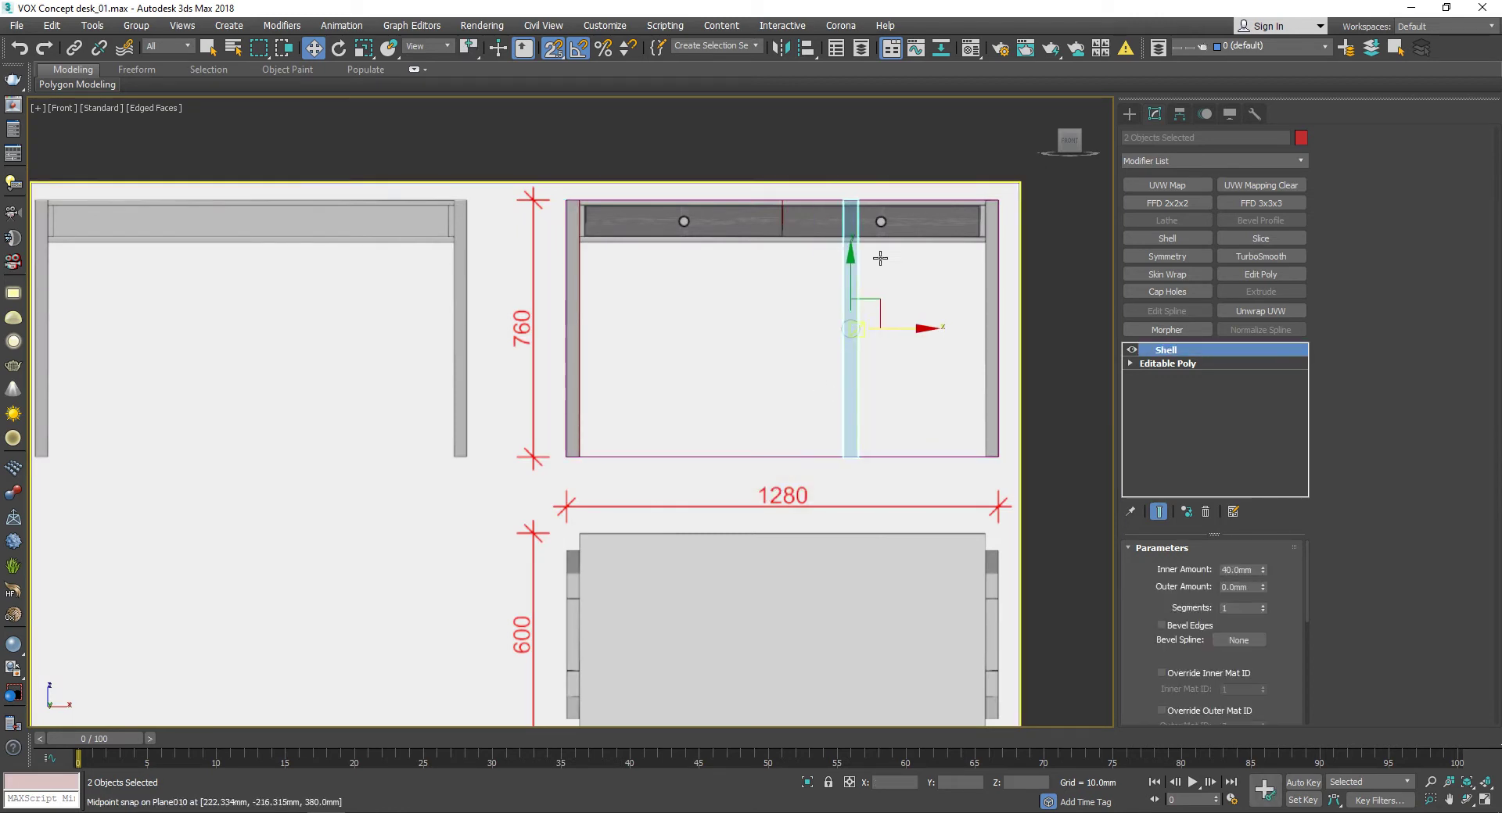
left_click(776, 52)
left_click(708, 540)
scroll(785, 332, "up", 3)
scroll(706, 302, "up", 1)
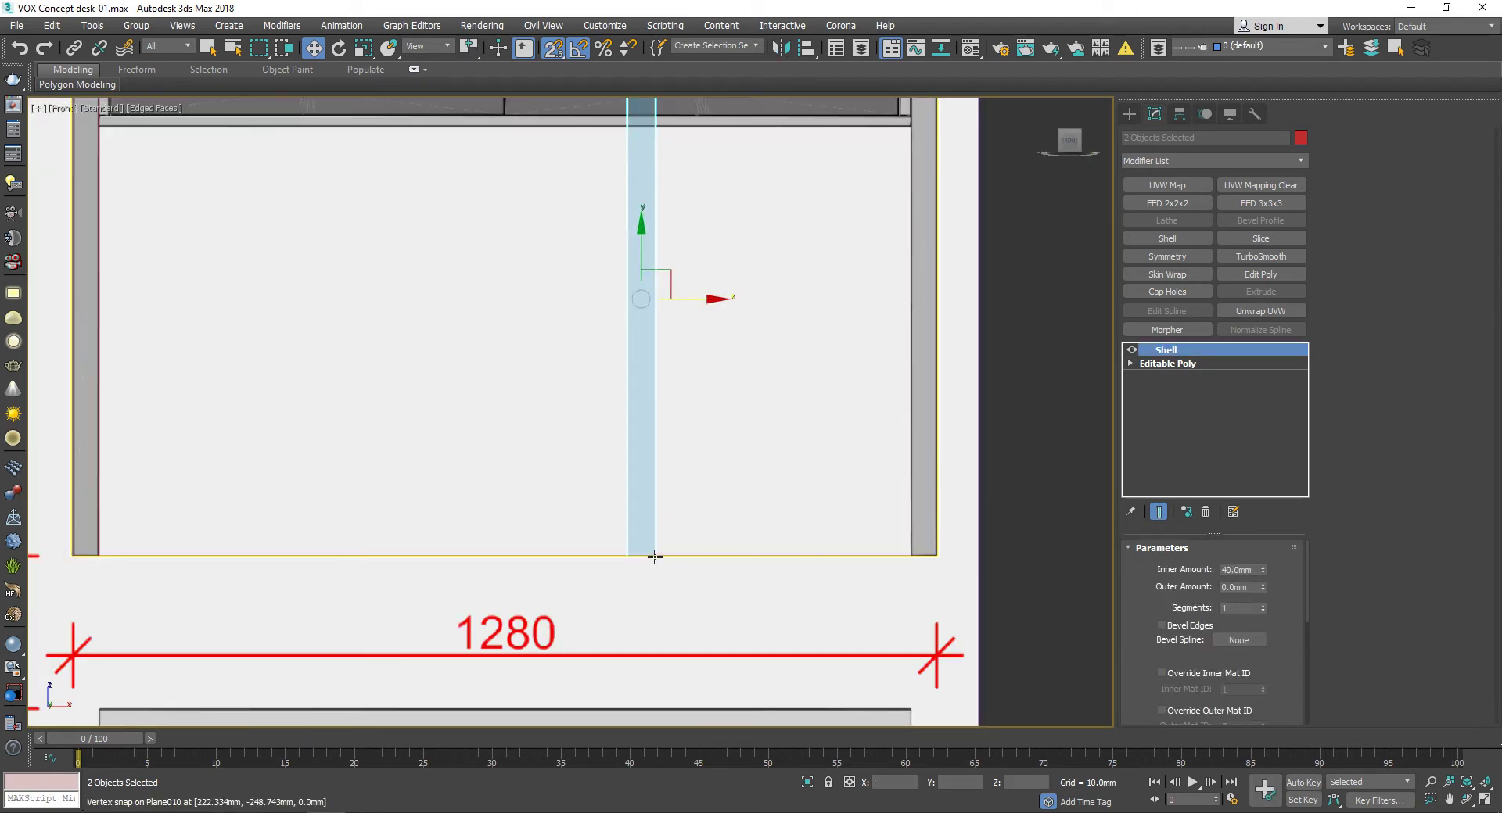
scroll(655, 557, "down", 3)
Step: Snap the mirrored leg copy against the desk's right edge and check both legs in 3D
left_click_drag(602, 307, 781, 309)
scroll(755, 443, "up", 4)
mouse_move(755, 444)
left_mouse_down()
mouse_move(802, 442)
mouse_move(654, 429)
left_mouse_up()
scroll(654, 429, "down", 3)
scroll(591, 352, "down", 1)
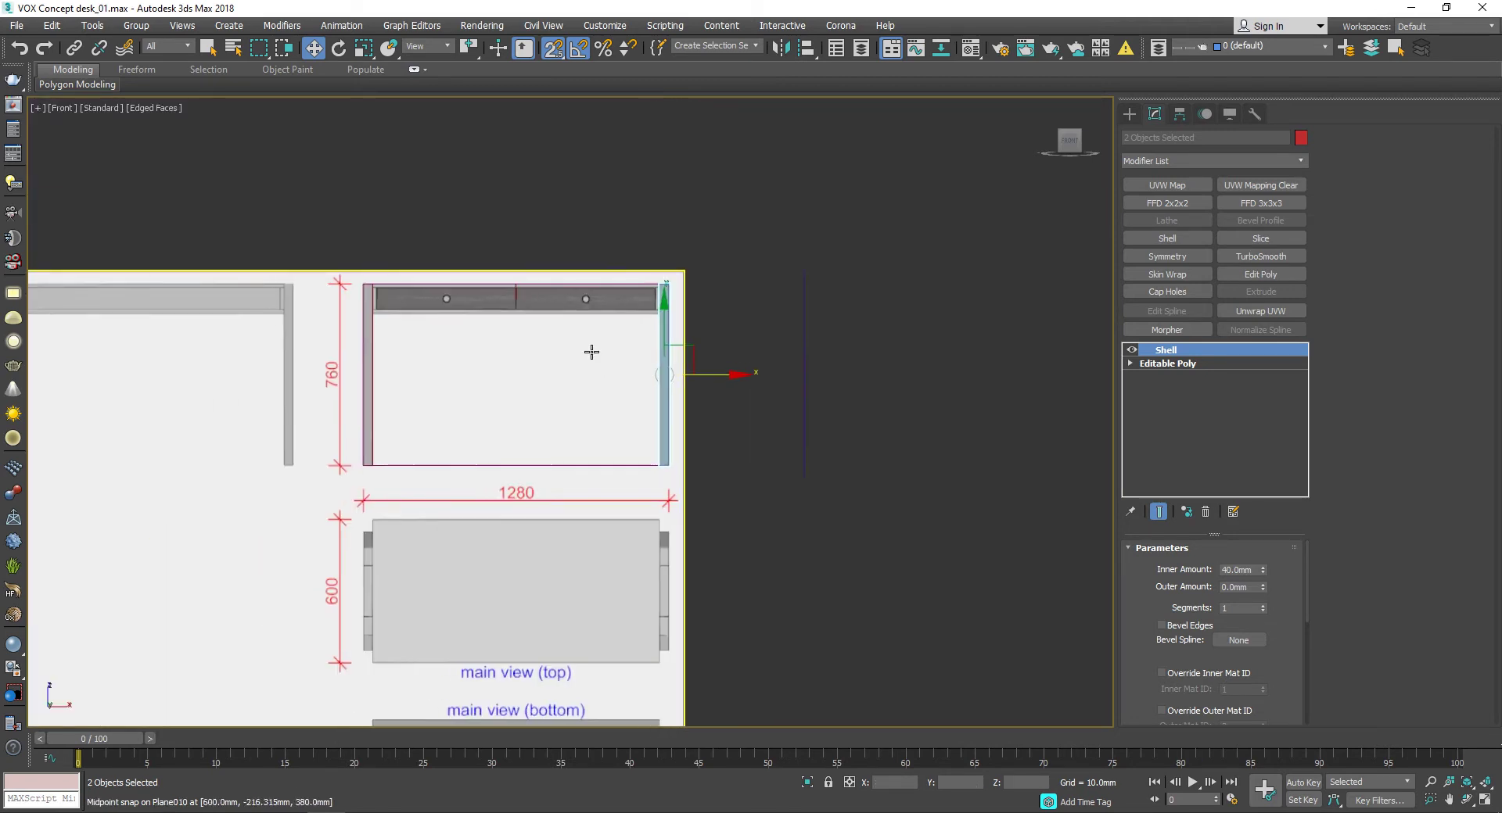
scroll(591, 352, "down", 2)
middle_click_drag(657, 325, 638, 328, "alt")
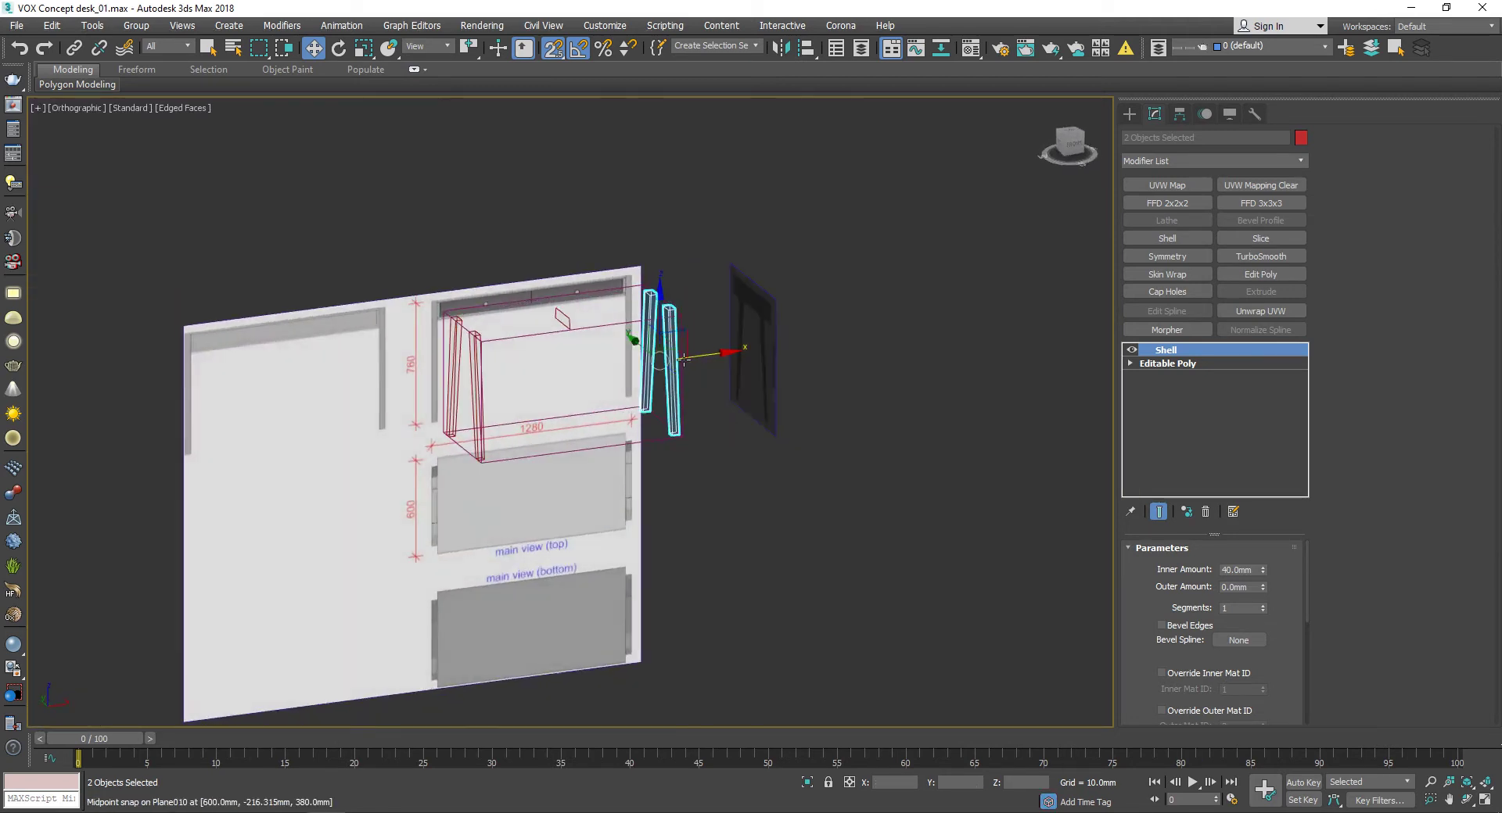
left_click(637, 328)
scroll(634, 329, "up", 3)
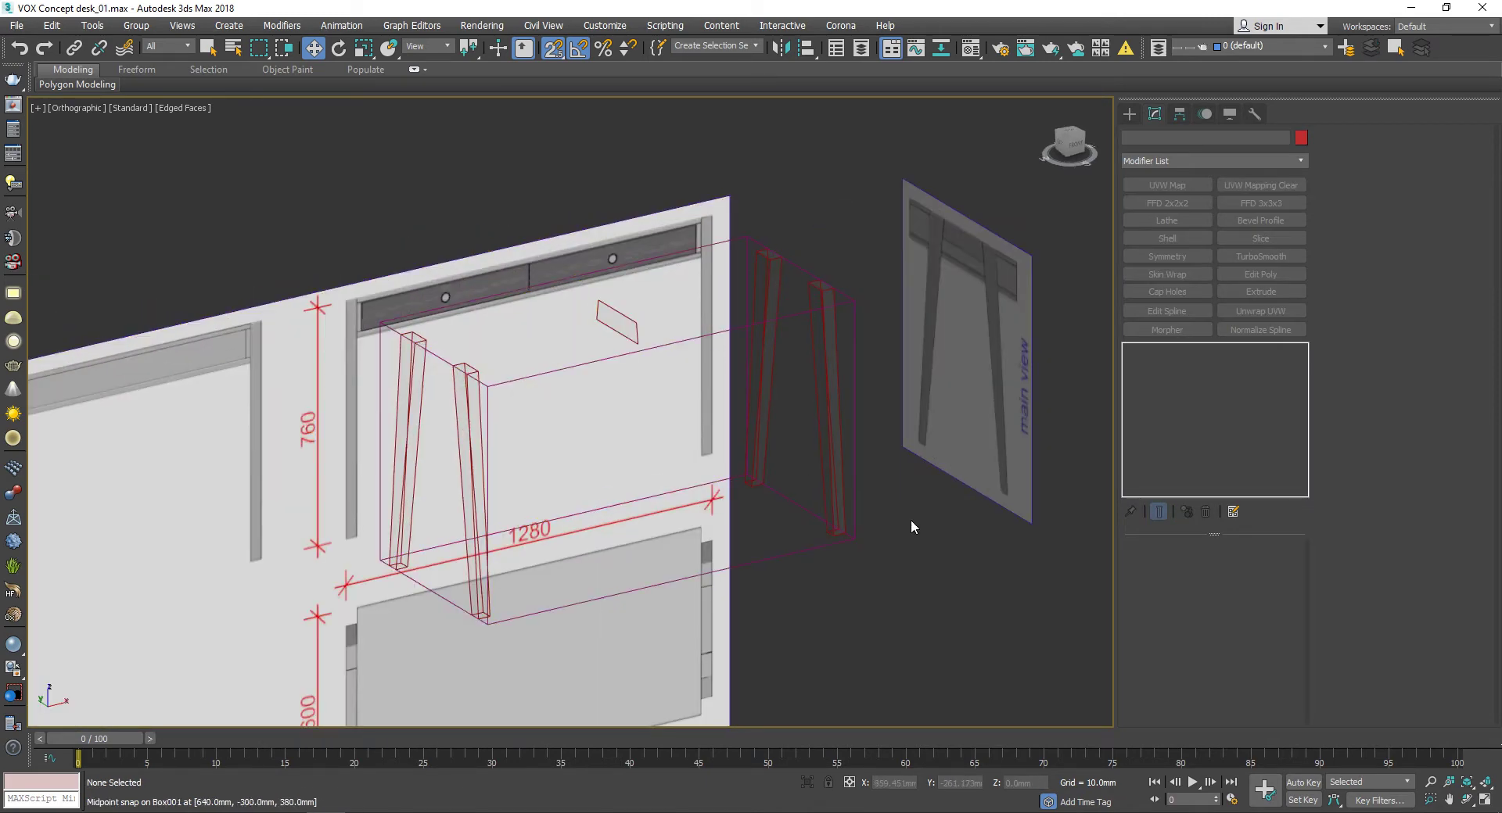
left_click(475, 370)
left_click(814, 428)
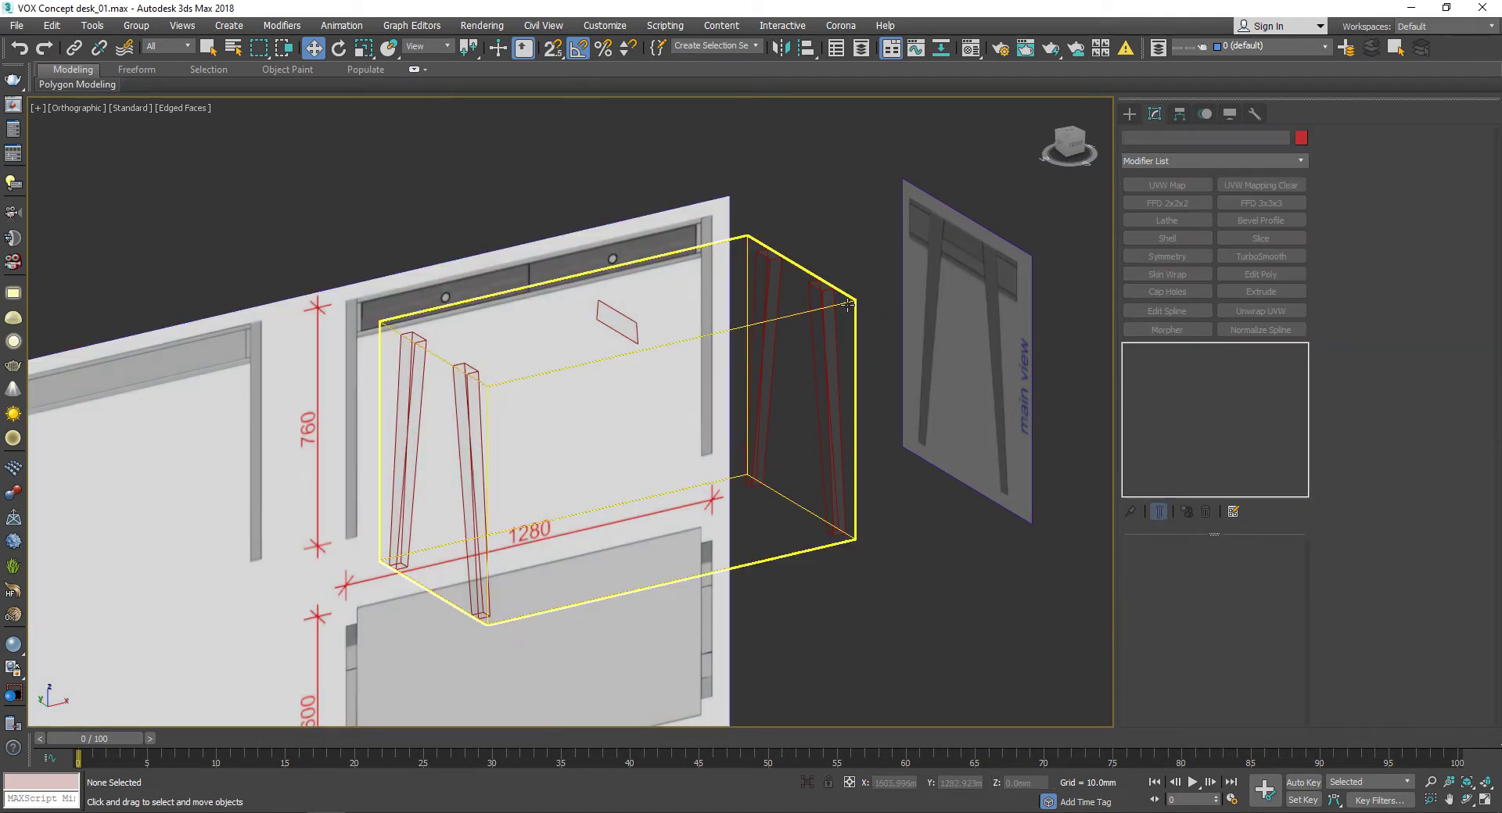
Step: Add a 40 mm Shell modifier to the small rail plane Plane007
left_click(472, 371)
right_click(1171, 349)
left_click(1189, 395)
left_click(618, 317)
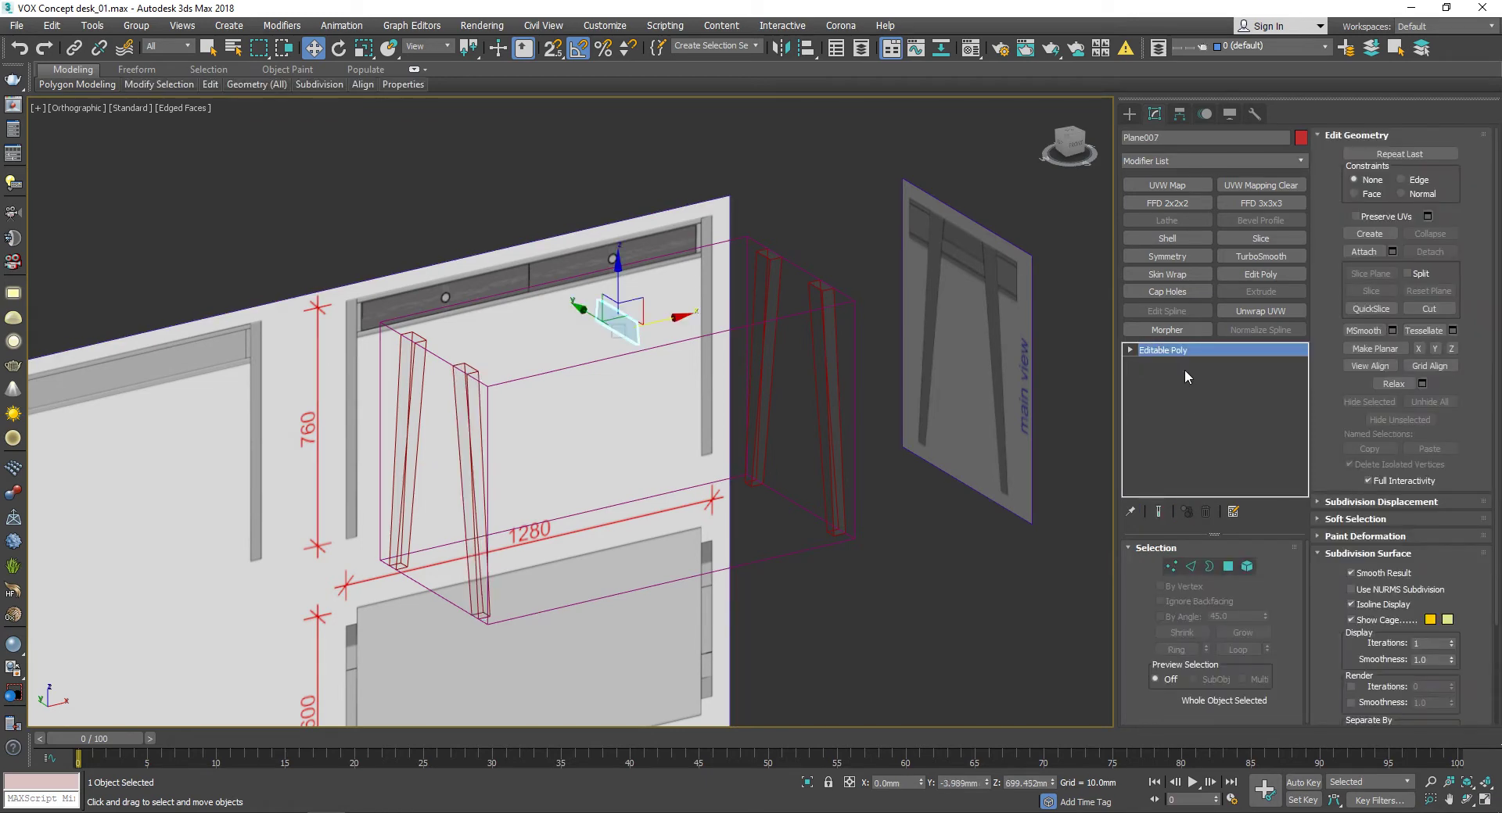
left_click(1166, 238)
Step: Make a mirrored copy of the rail slab from the front view
key("f")
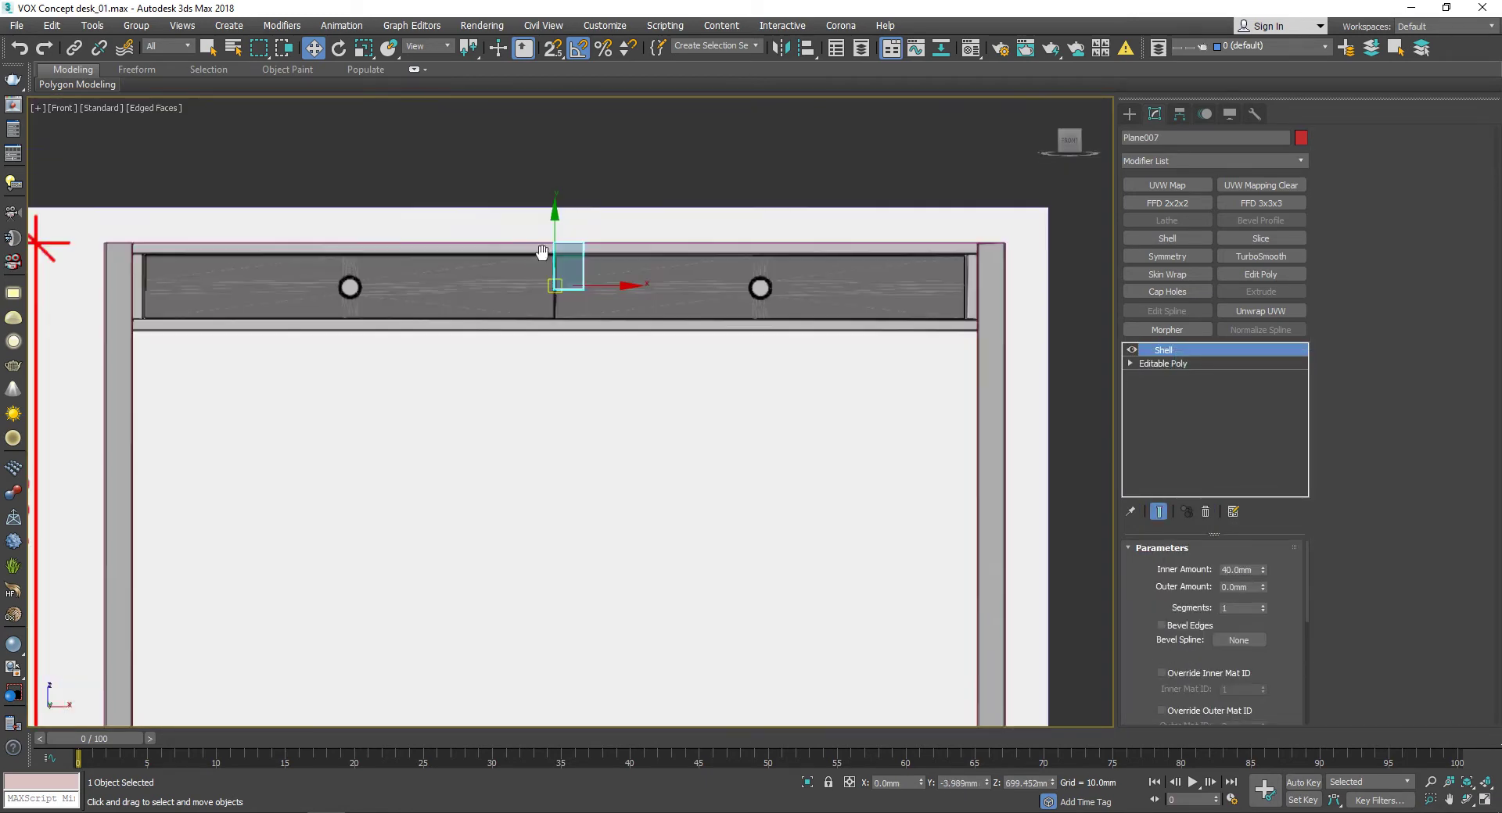
scroll(653, 330, "down", 2)
scroll(764, 409, "up", 2)
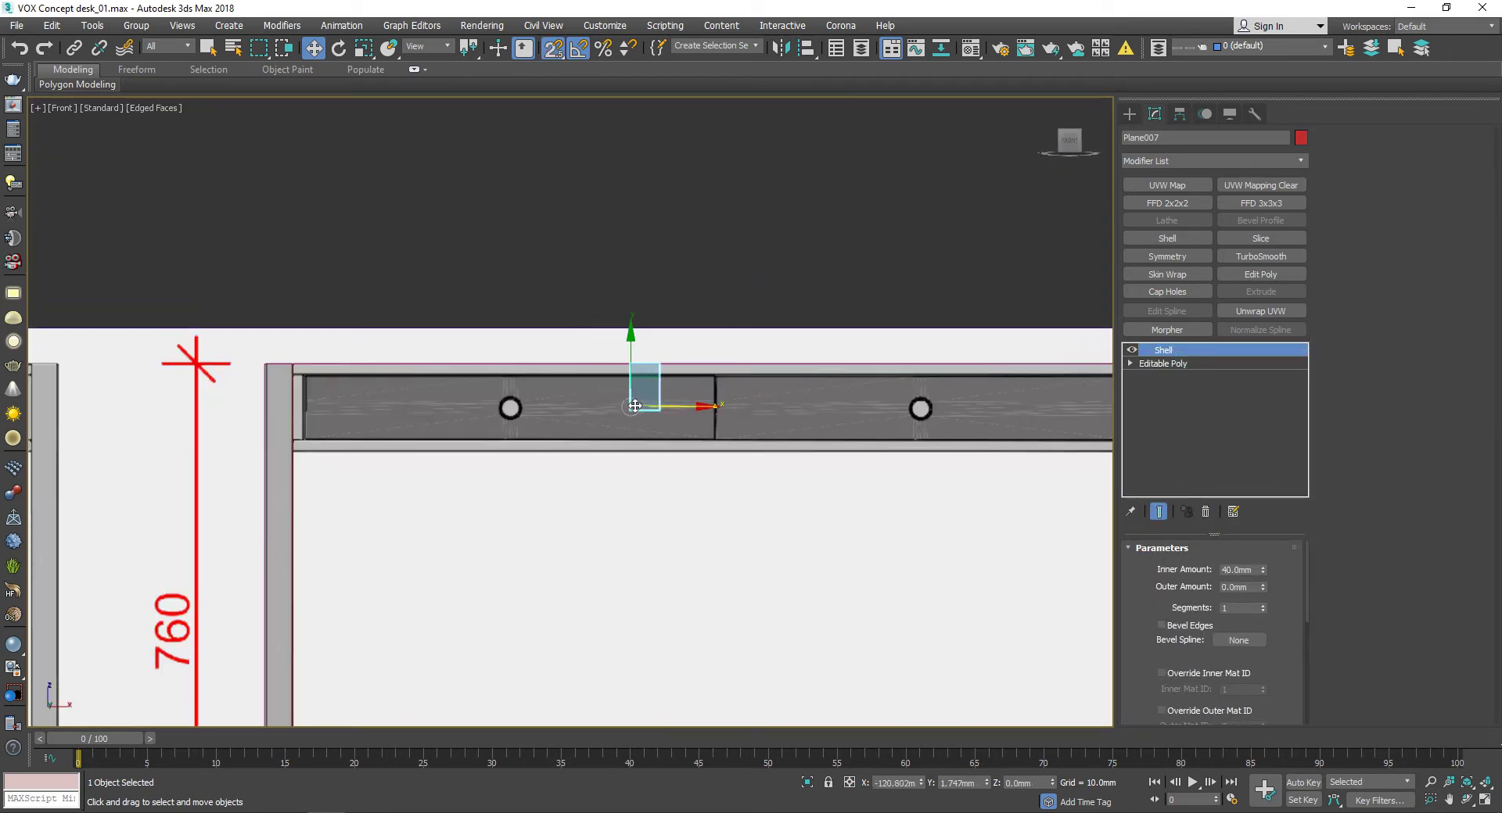
scroll(269, 415, "up", 2)
scroll(270, 414, "down", 2)
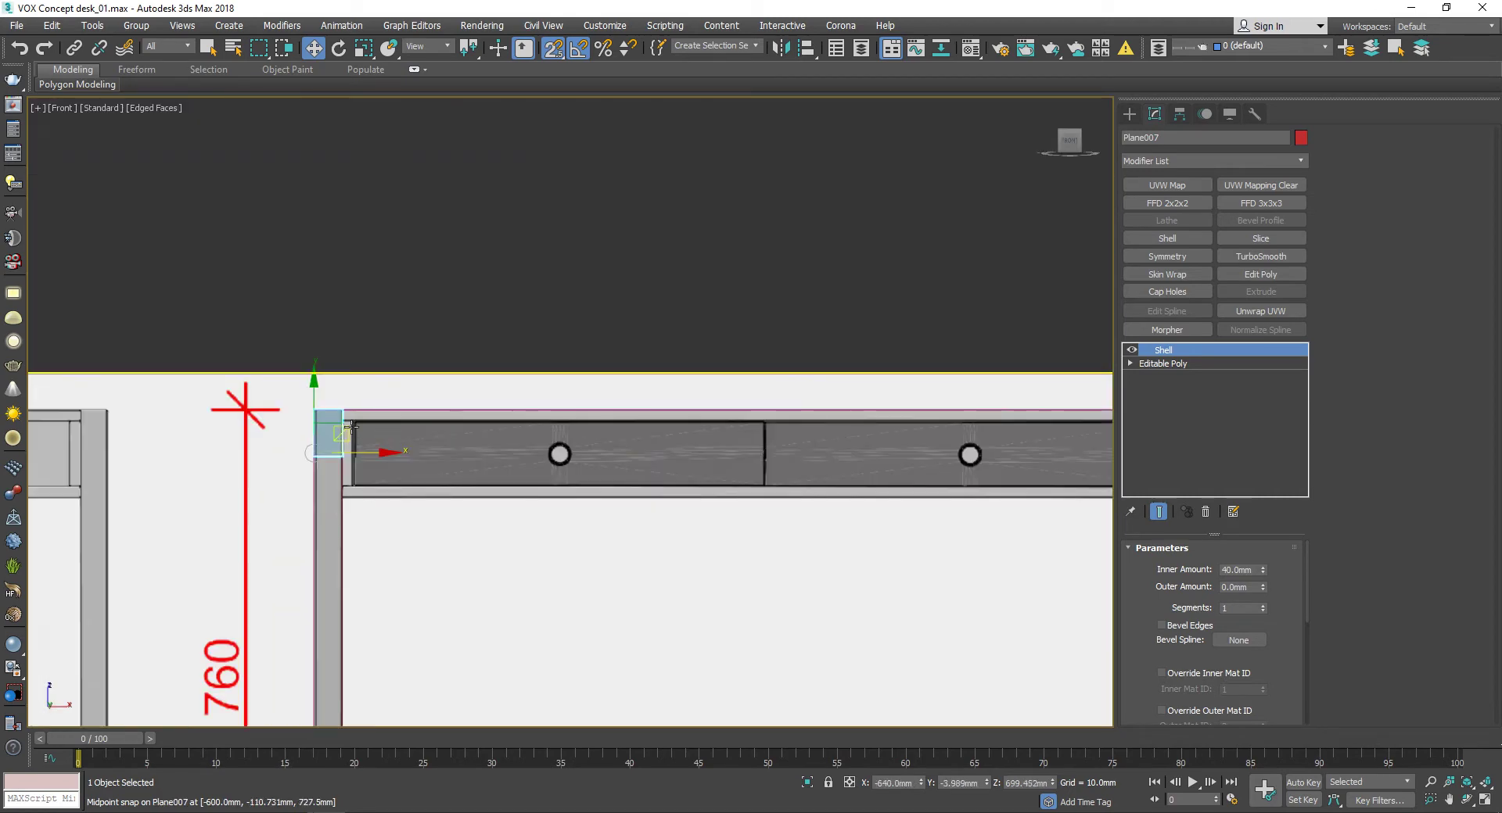
middle_click_drag(313, 422, 765, 173, "alt")
key("f")
scroll(587, 335, "down", 2)
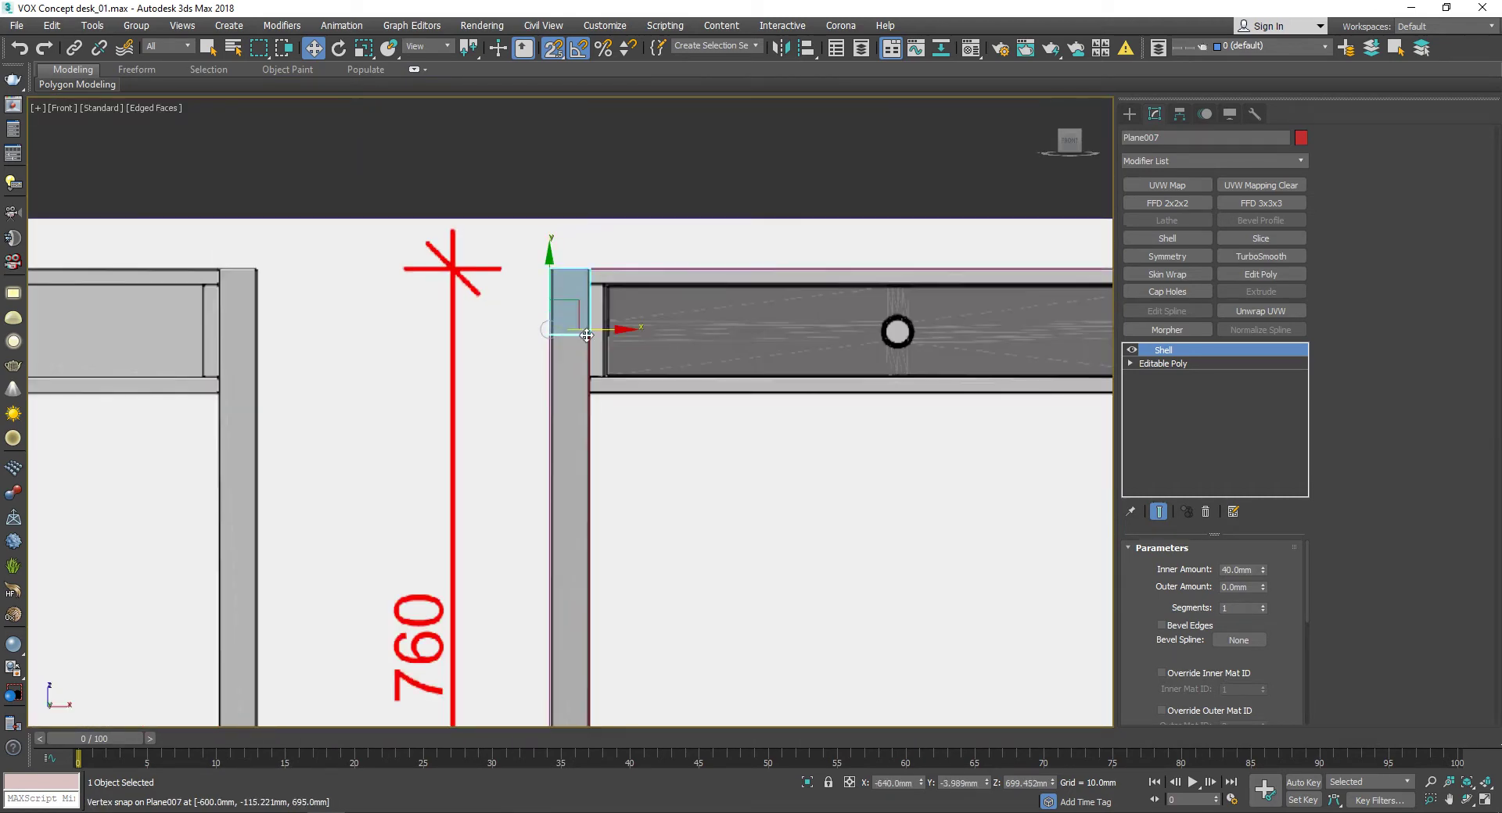
left_click_drag(862, 342, 862, 342, "shift")
left_click(688, 479)
left_click(781, 47)
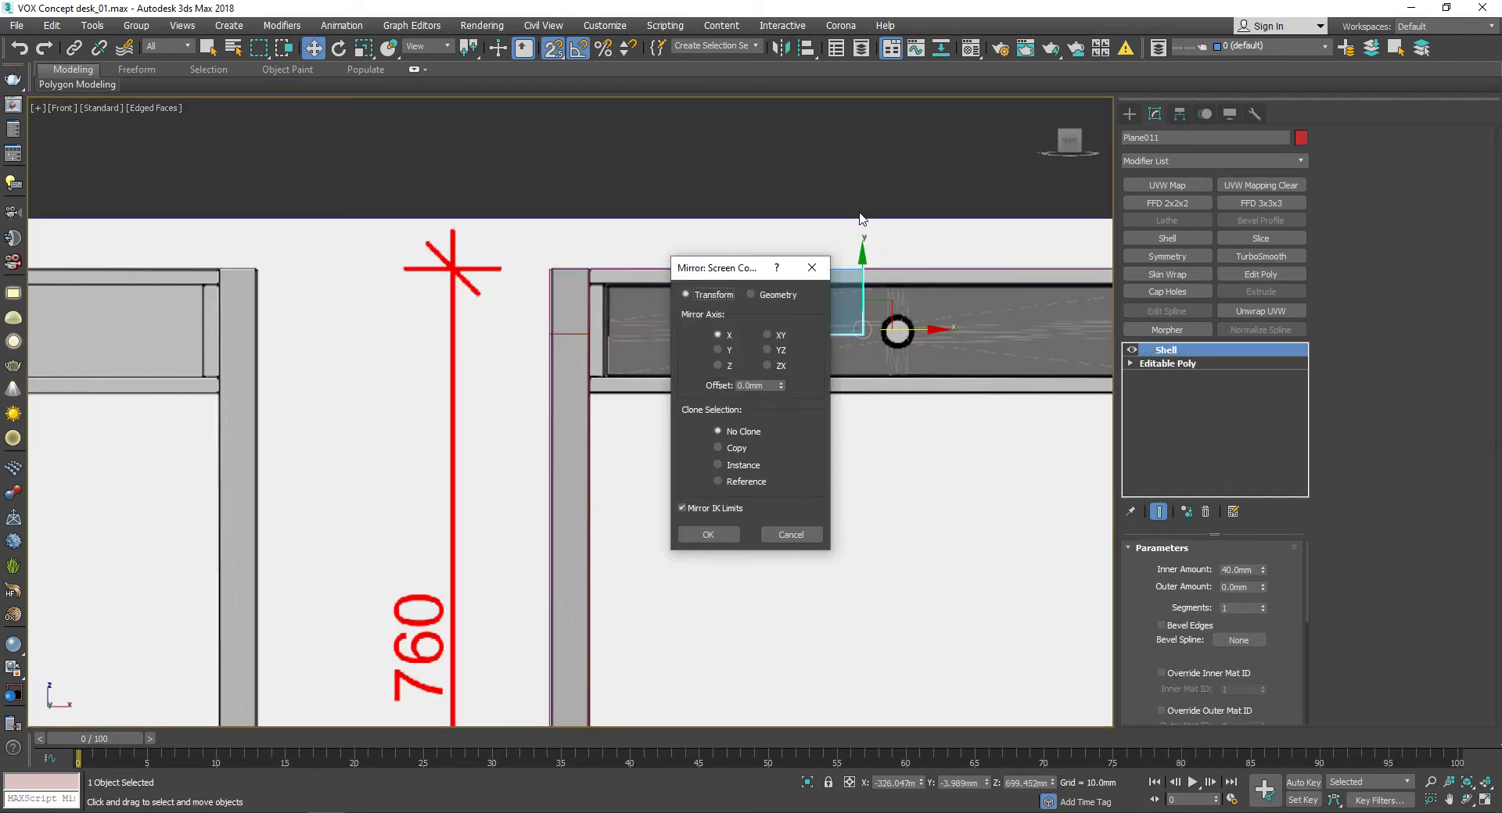
left_click(670, 607)
Step: Place the mirrored rail copy at the rail's right end and check it in 3D
scroll(789, 365, "down", 4)
scroll(789, 365, "up", 5)
middle_click_drag(359, 397, 482, 385)
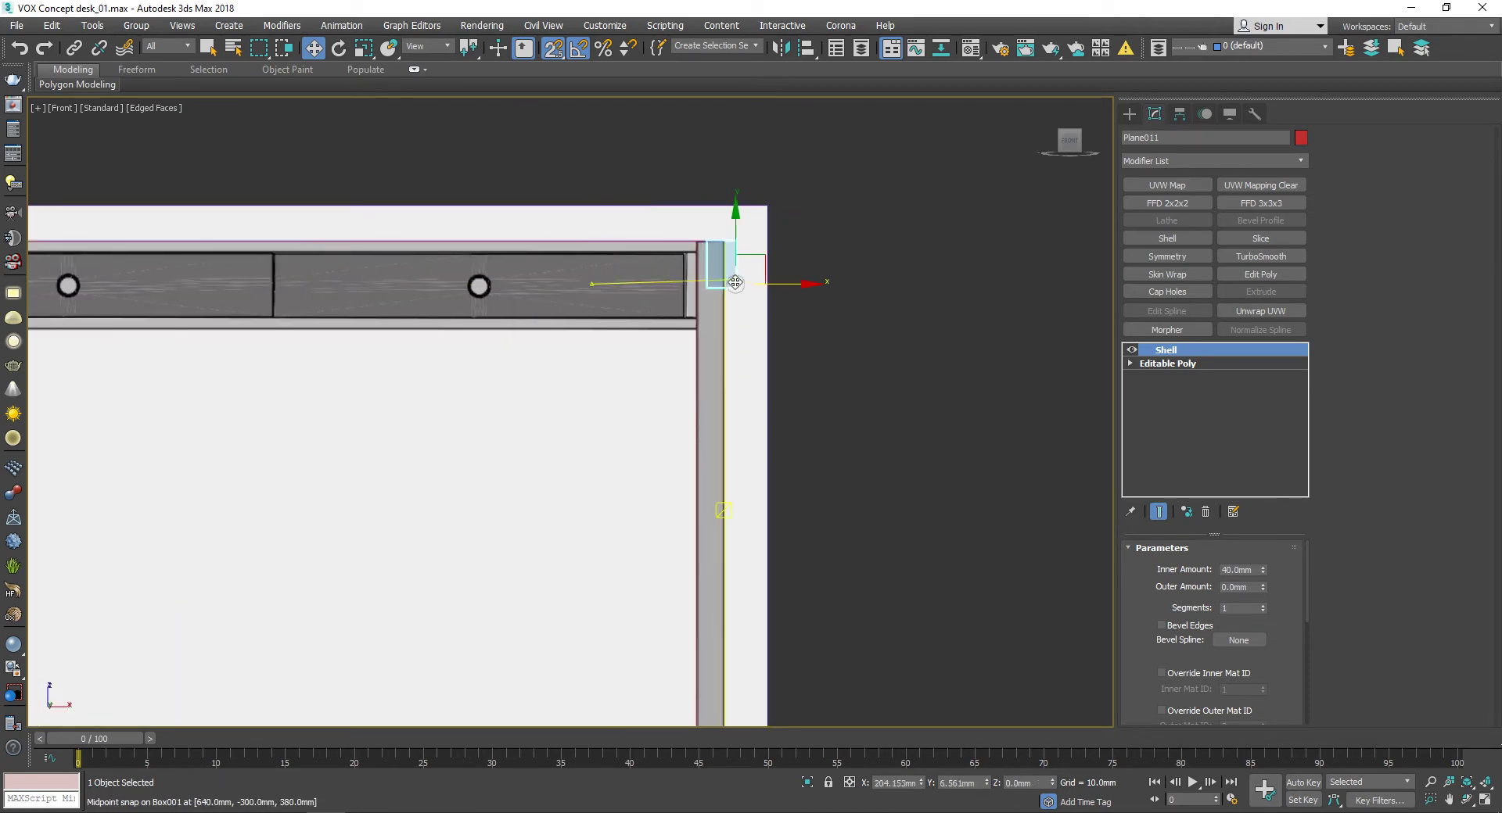
scroll(735, 283, "down", 4)
middle_click_drag(735, 313, 821, 385, "alt")
left_click(822, 386)
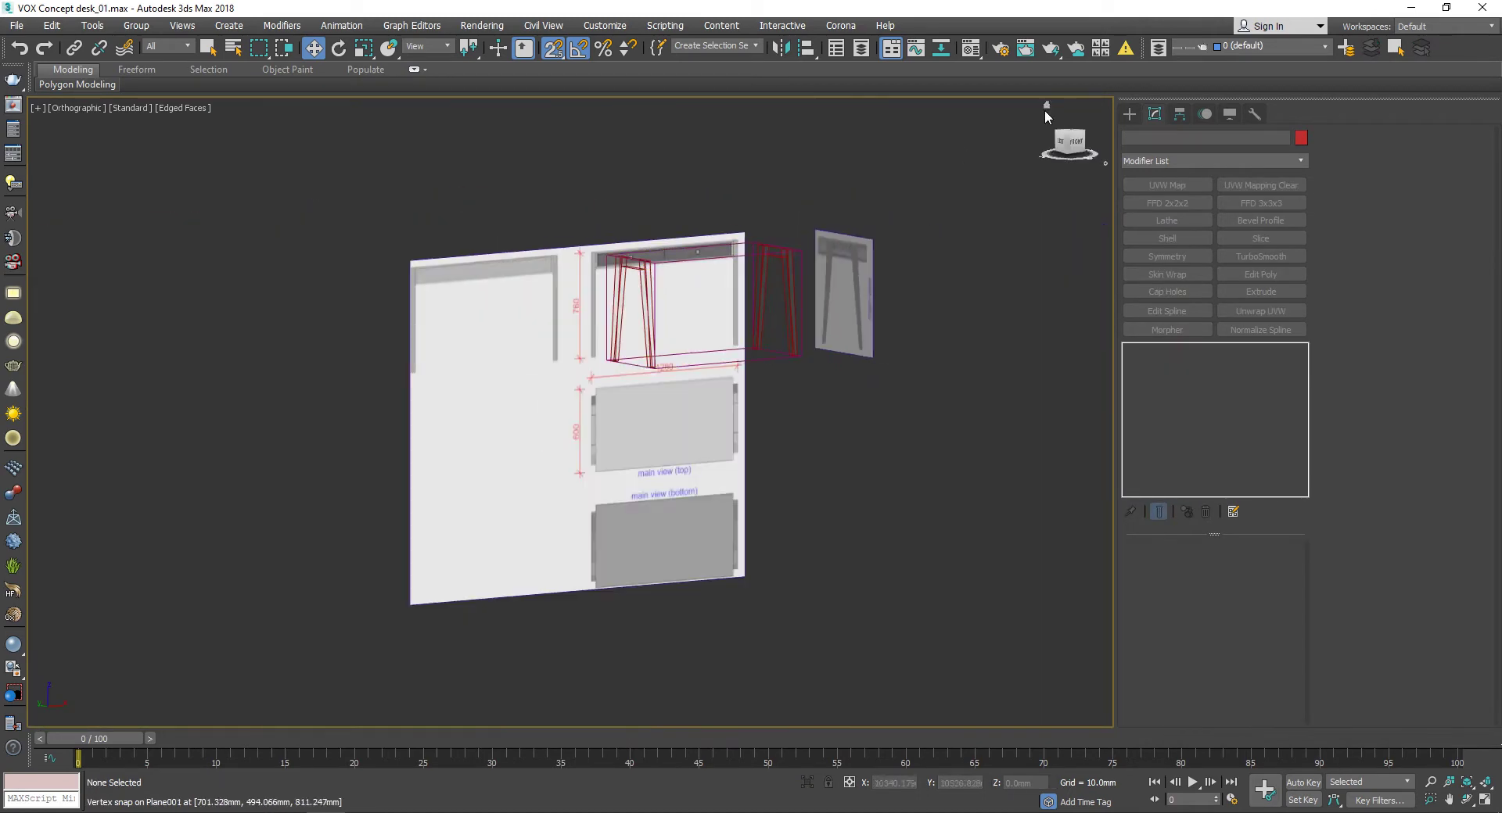
Step: Draw a new 1200 mm wide plane, Plane012, over the desk's top rail in the front view
key("f")
scroll(595, 307, "up", 2)
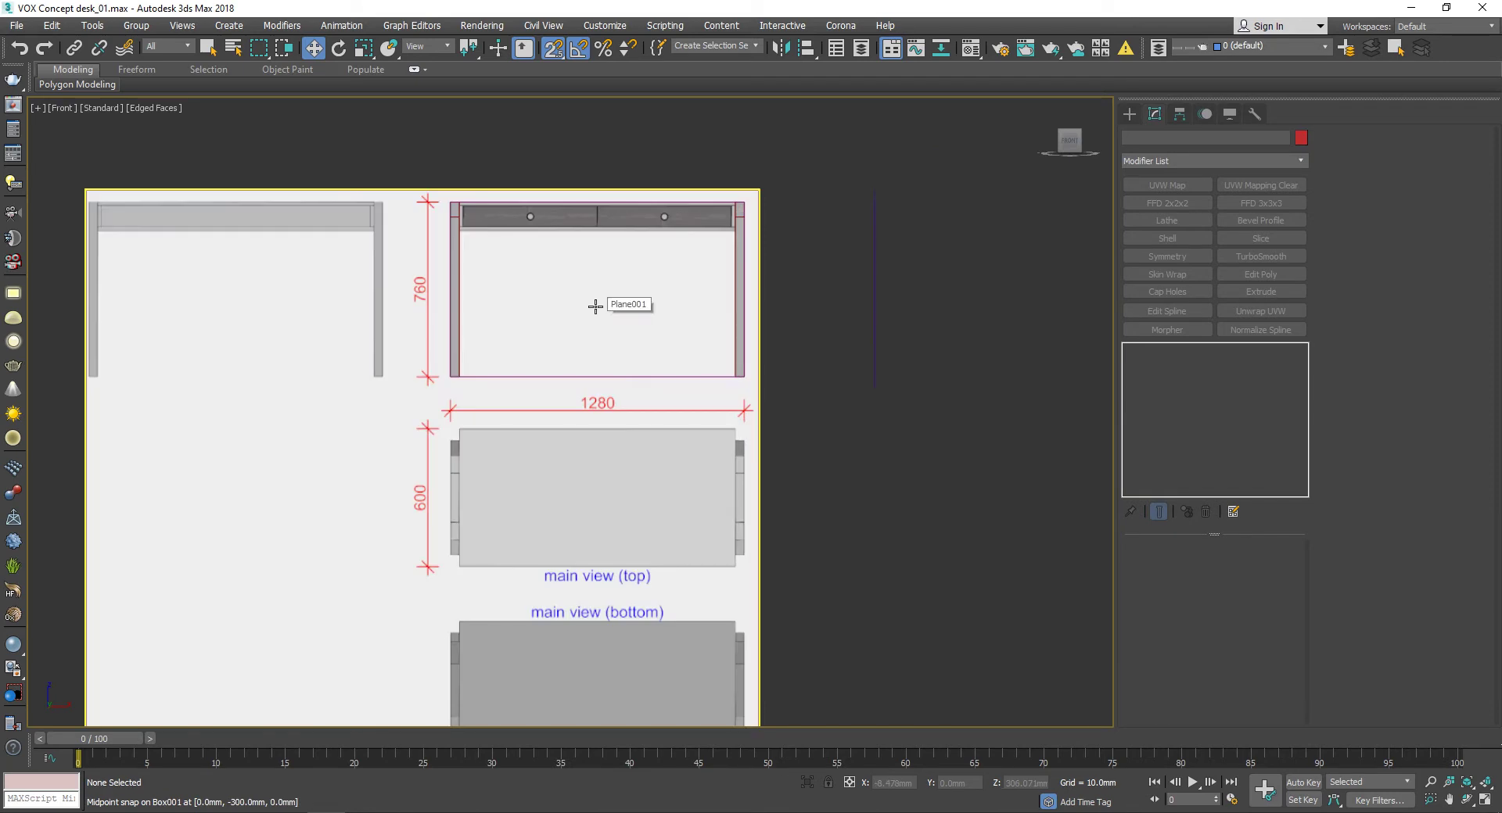
scroll(489, 211, "up", 5)
scroll(489, 214, "down", 2)
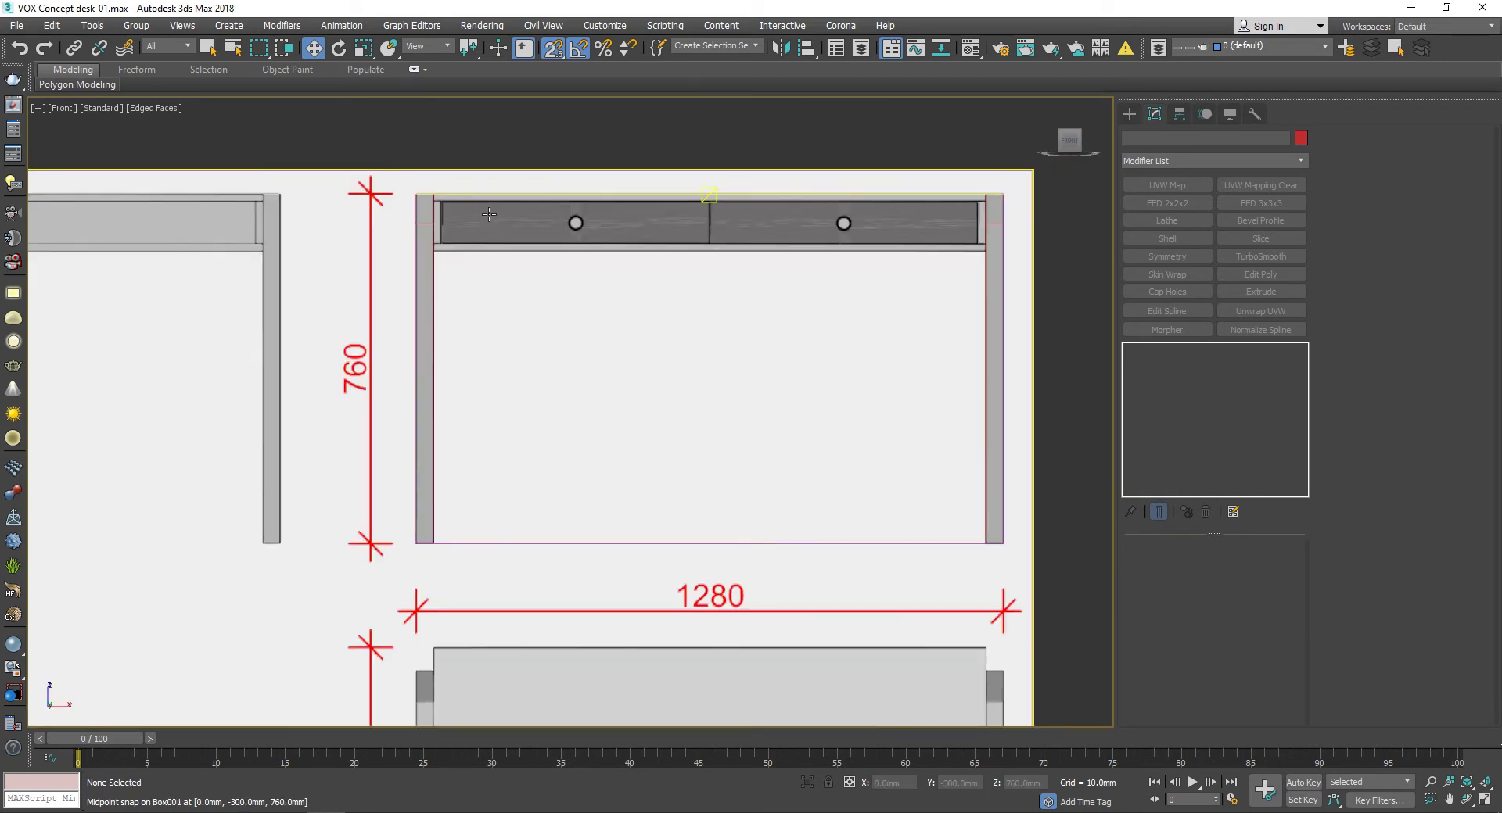
scroll(489, 207, "up", 2)
scroll(485, 209, "down", 6)
scroll(444, 202, "up", 3)
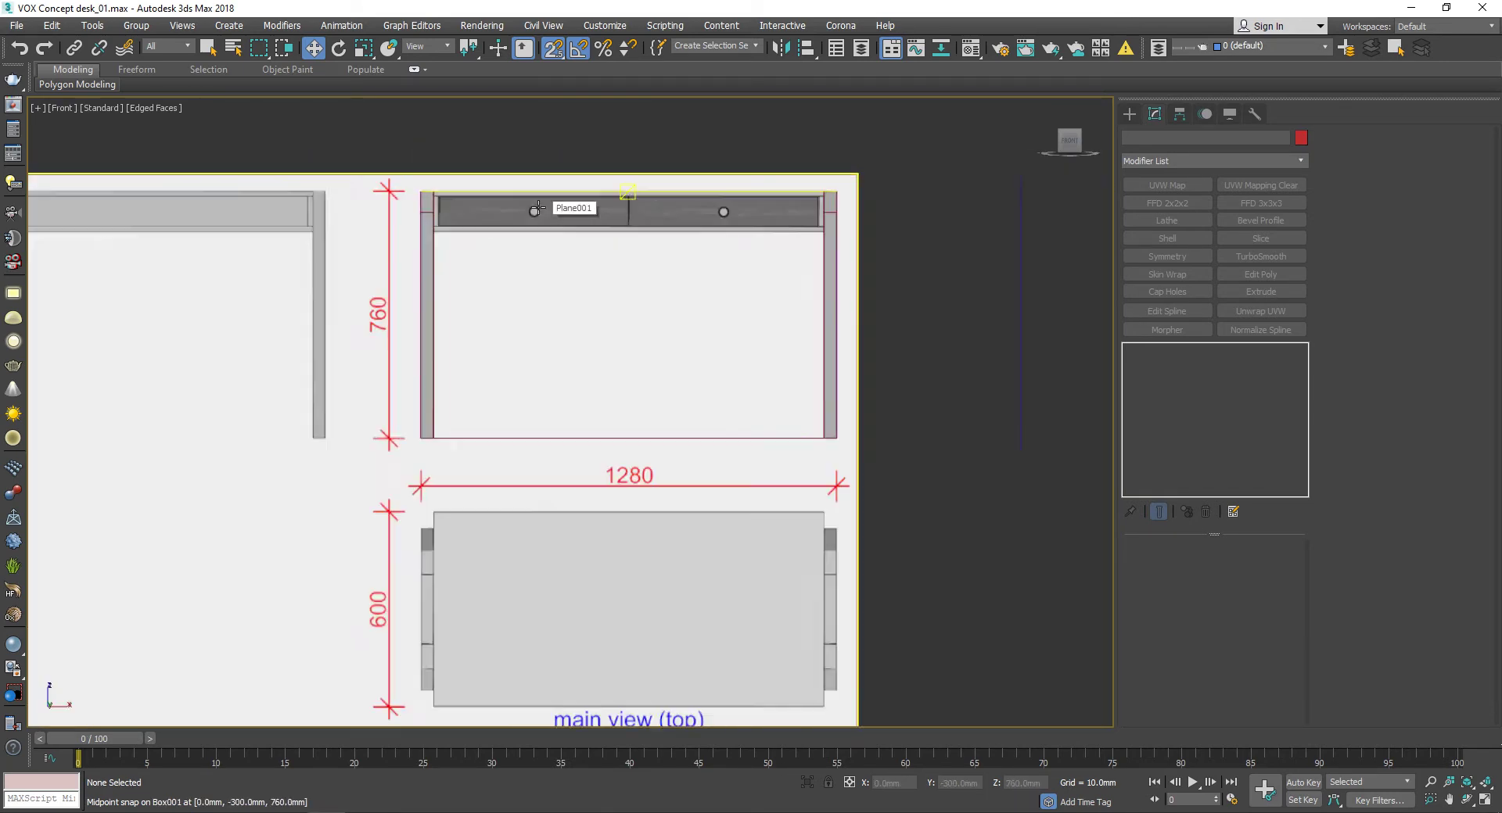
scroll(640, 230, "up", 3)
left_click(1129, 115)
left_click(1241, 273)
scroll(464, 225, "down", 5)
scroll(464, 226, "up", 6)
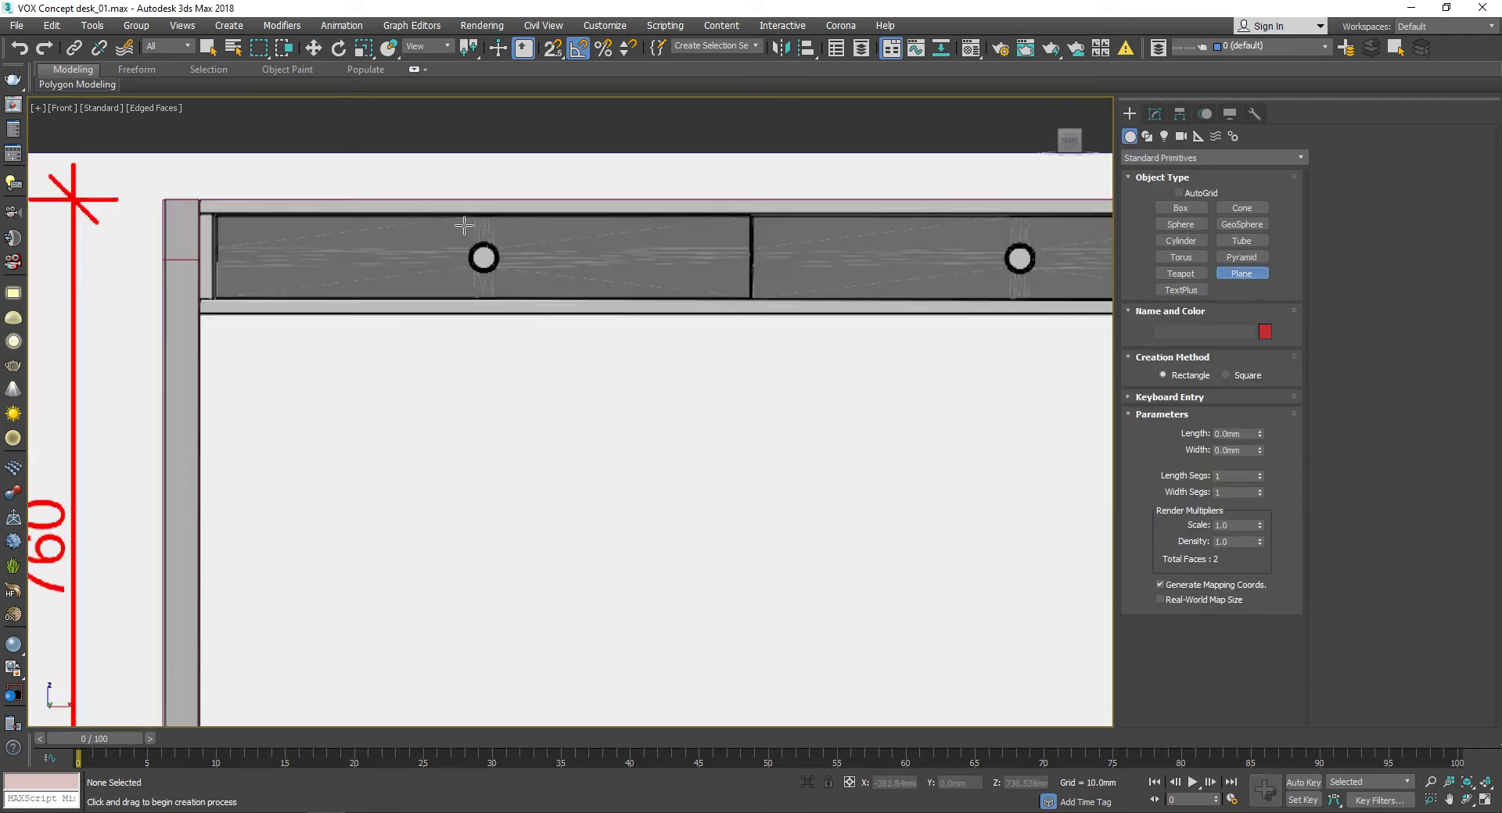
left_click_drag(200, 200, 616, 280)
scroll(199, 200, "down", 5)
scroll(616, 280, "up", 5)
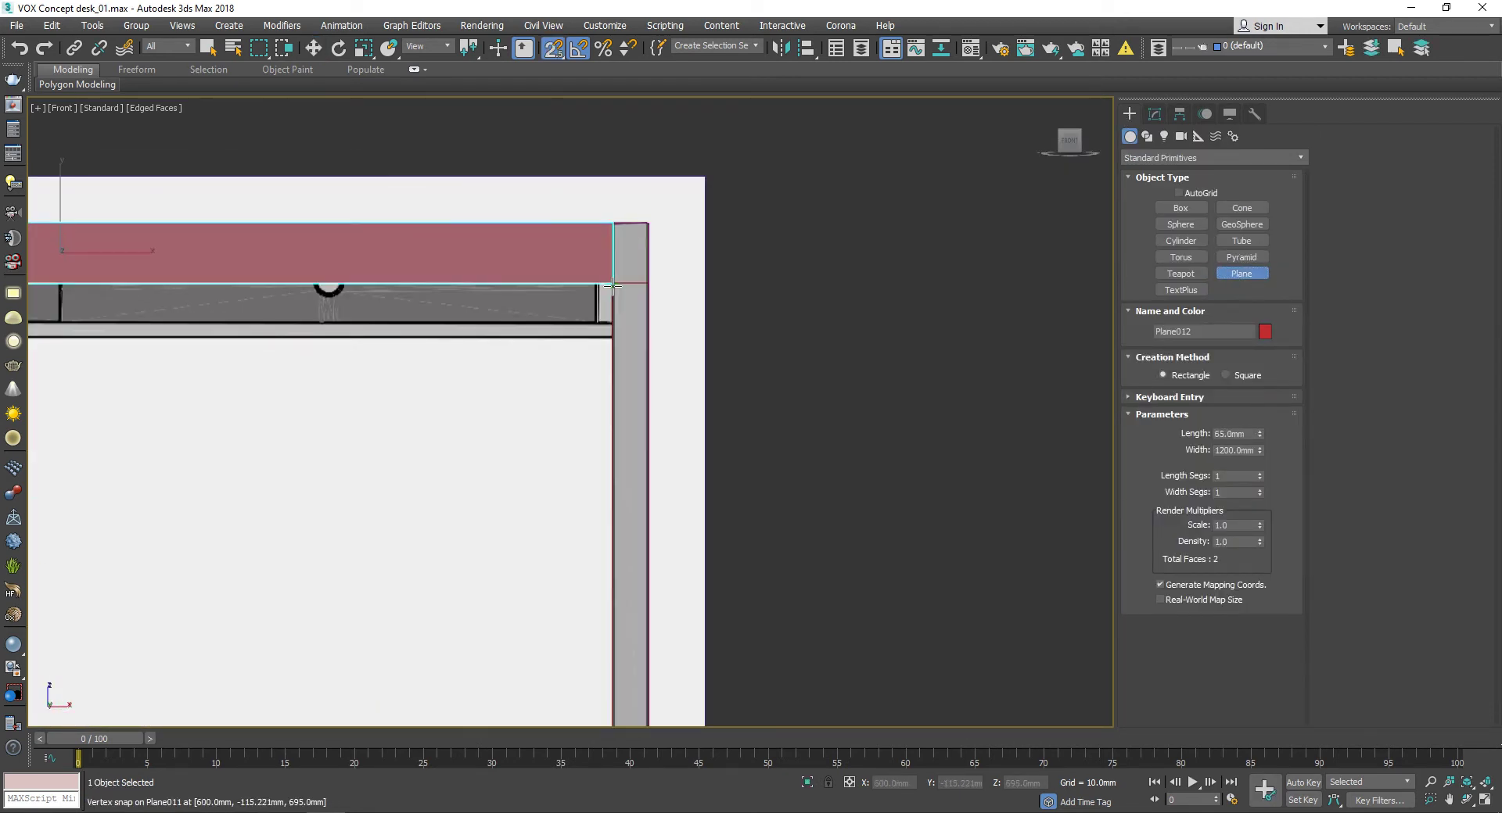
scroll(616, 286, "down", 4)
Step: Turn snapping off and move Plane012 up onto the desk's top edge
key("w")
scroll(590, 262, "up", 4)
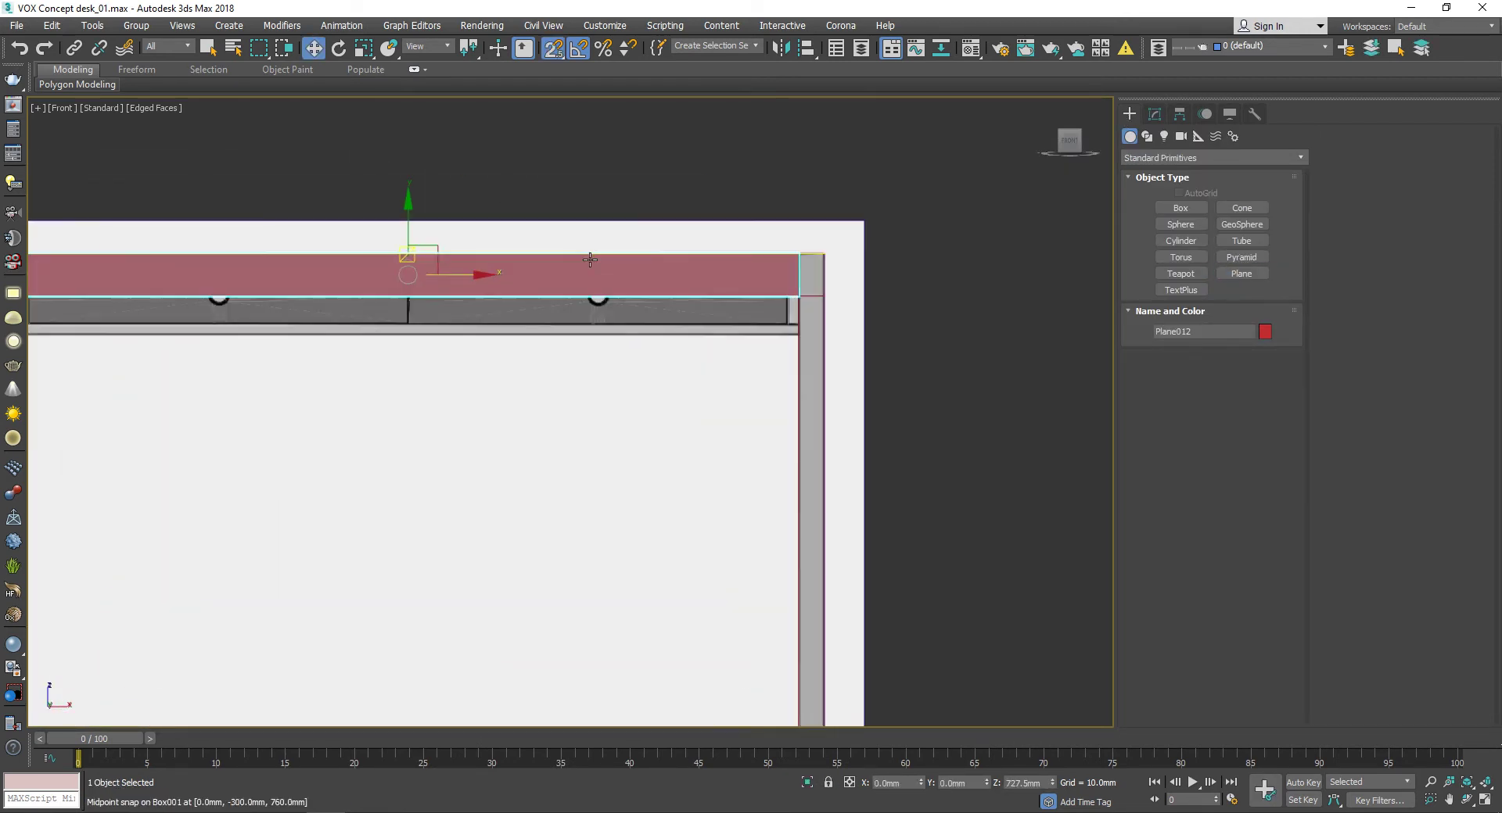
scroll(590, 262, "down", 4)
key("s")
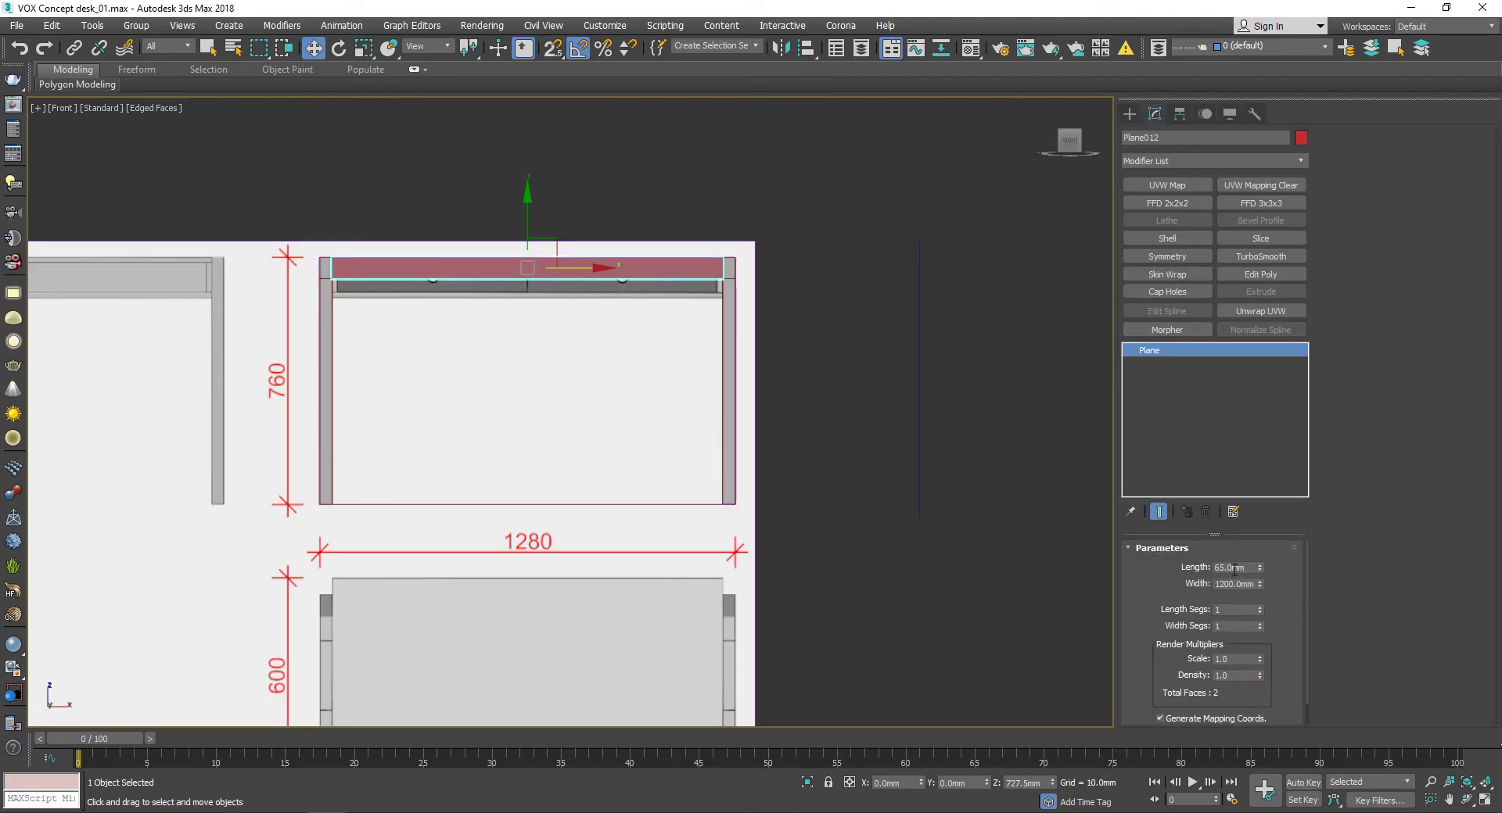
scroll(525, 310, "up", 5)
scroll(775, 222, "down", 5)
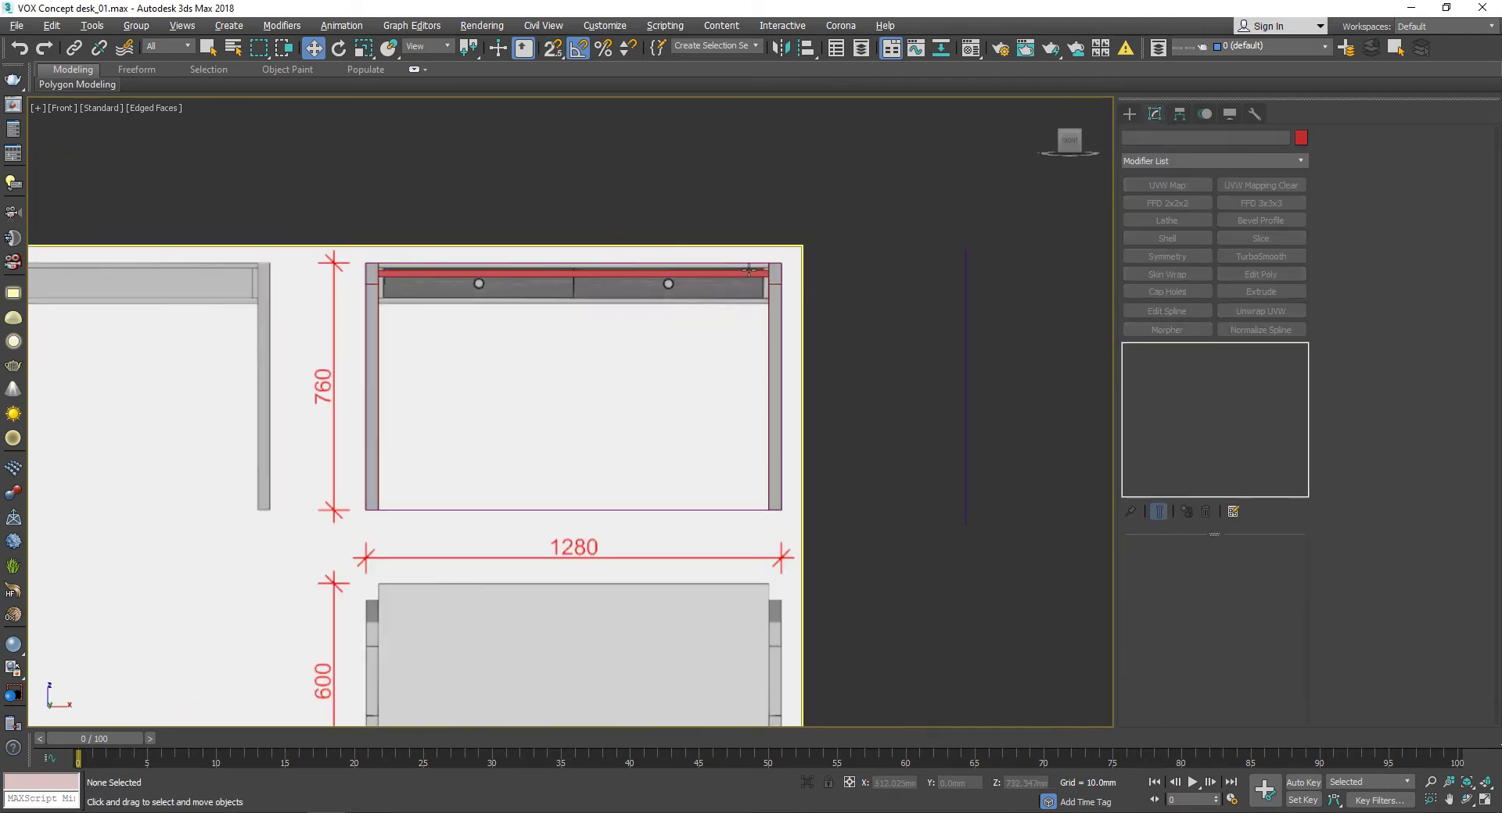
scroll(917, 170, "up", 5)
scroll(829, 274, "up", 8)
scroll(829, 274, "down", 8)
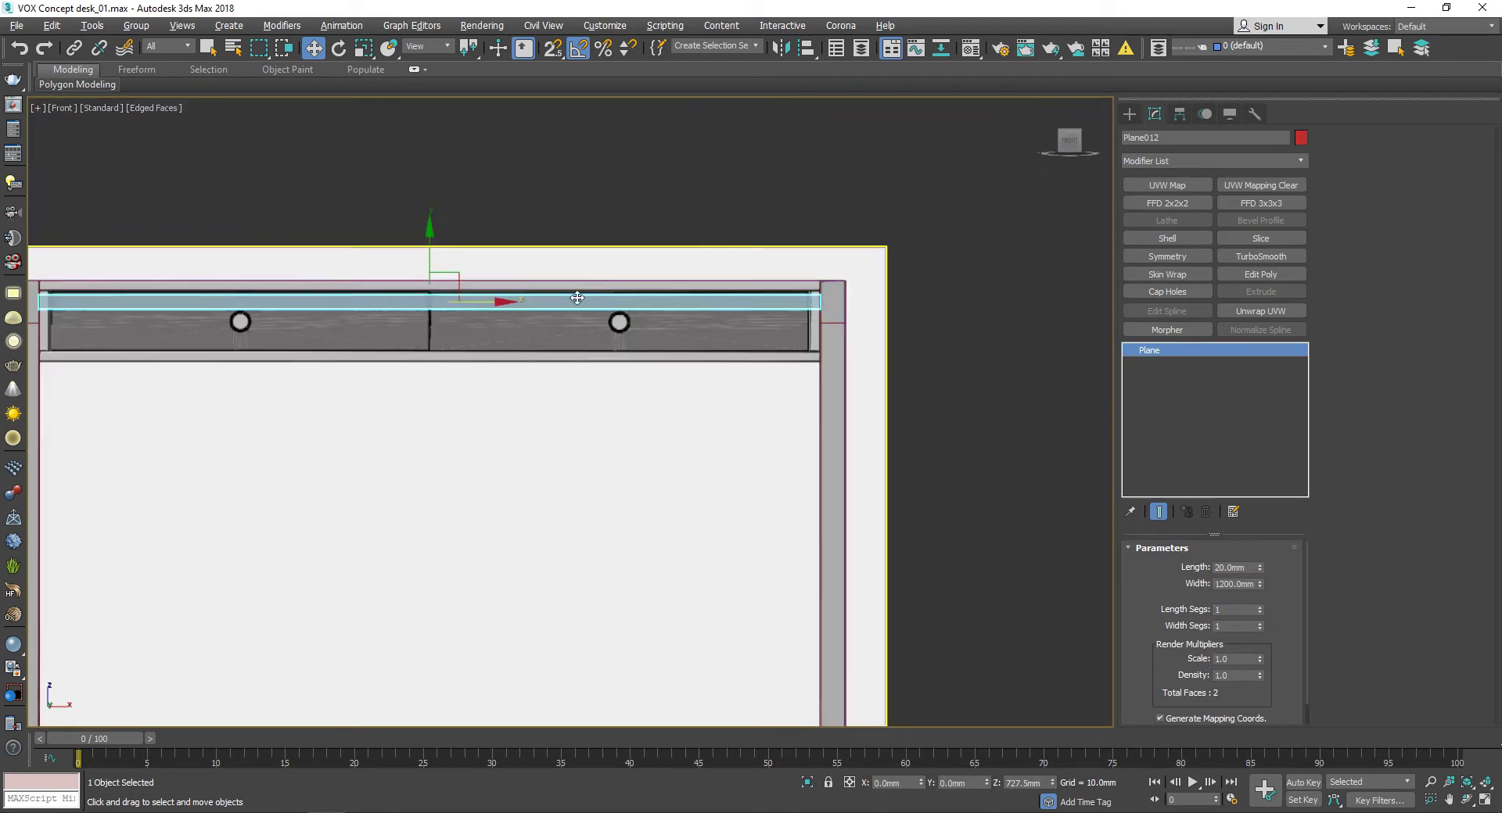
left_click_drag(439, 266, 440, 249)
scroll(944, 274, "up", 5)
scroll(945, 274, "up", 3)
Step: Freeze the front reference plane Plane001 through its Object Properties
scroll(944, 273, "down", 8)
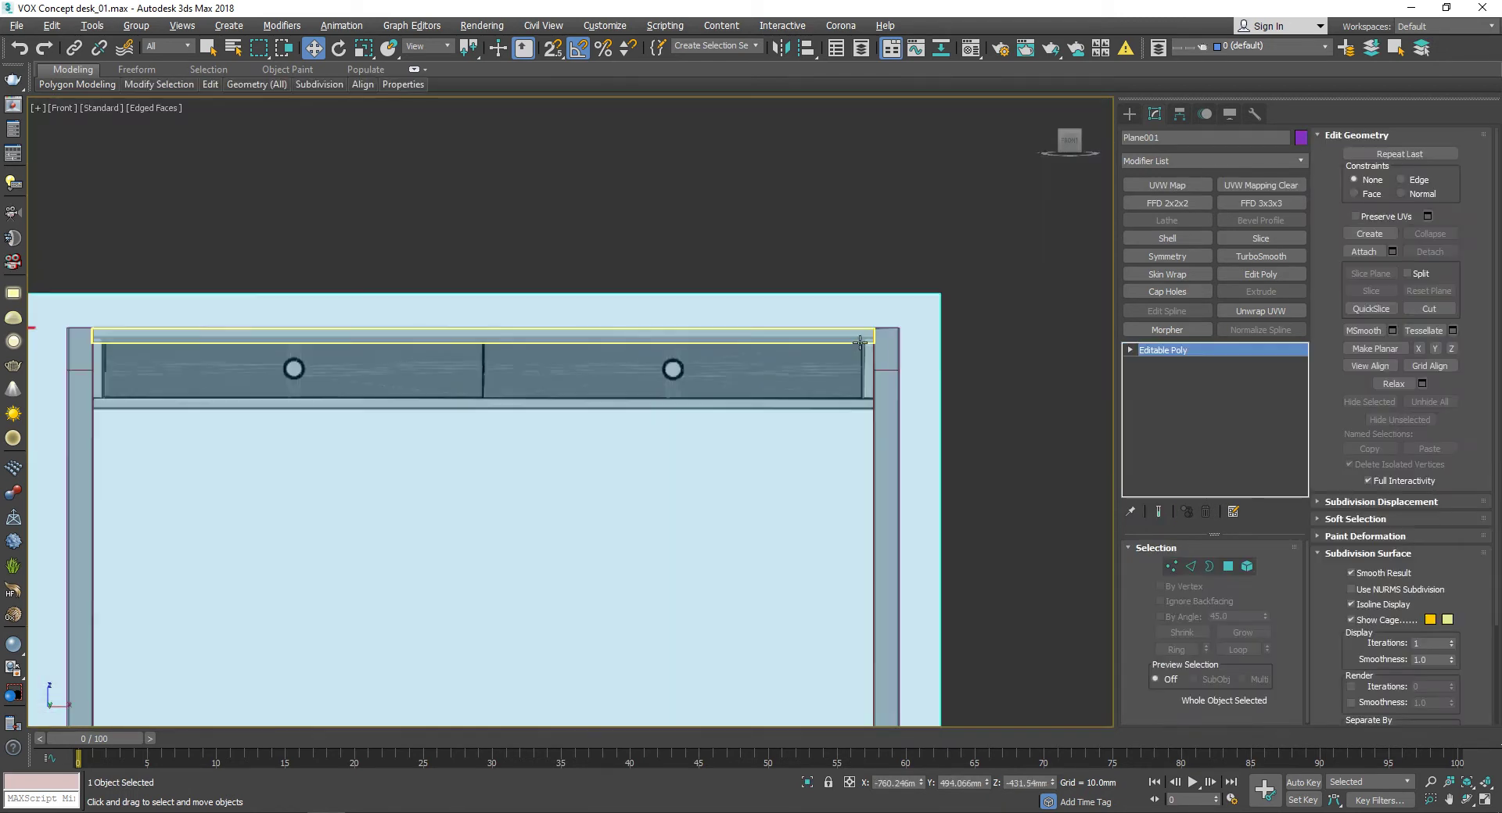
scroll(887, 314, "down", 5)
right_click(513, 258)
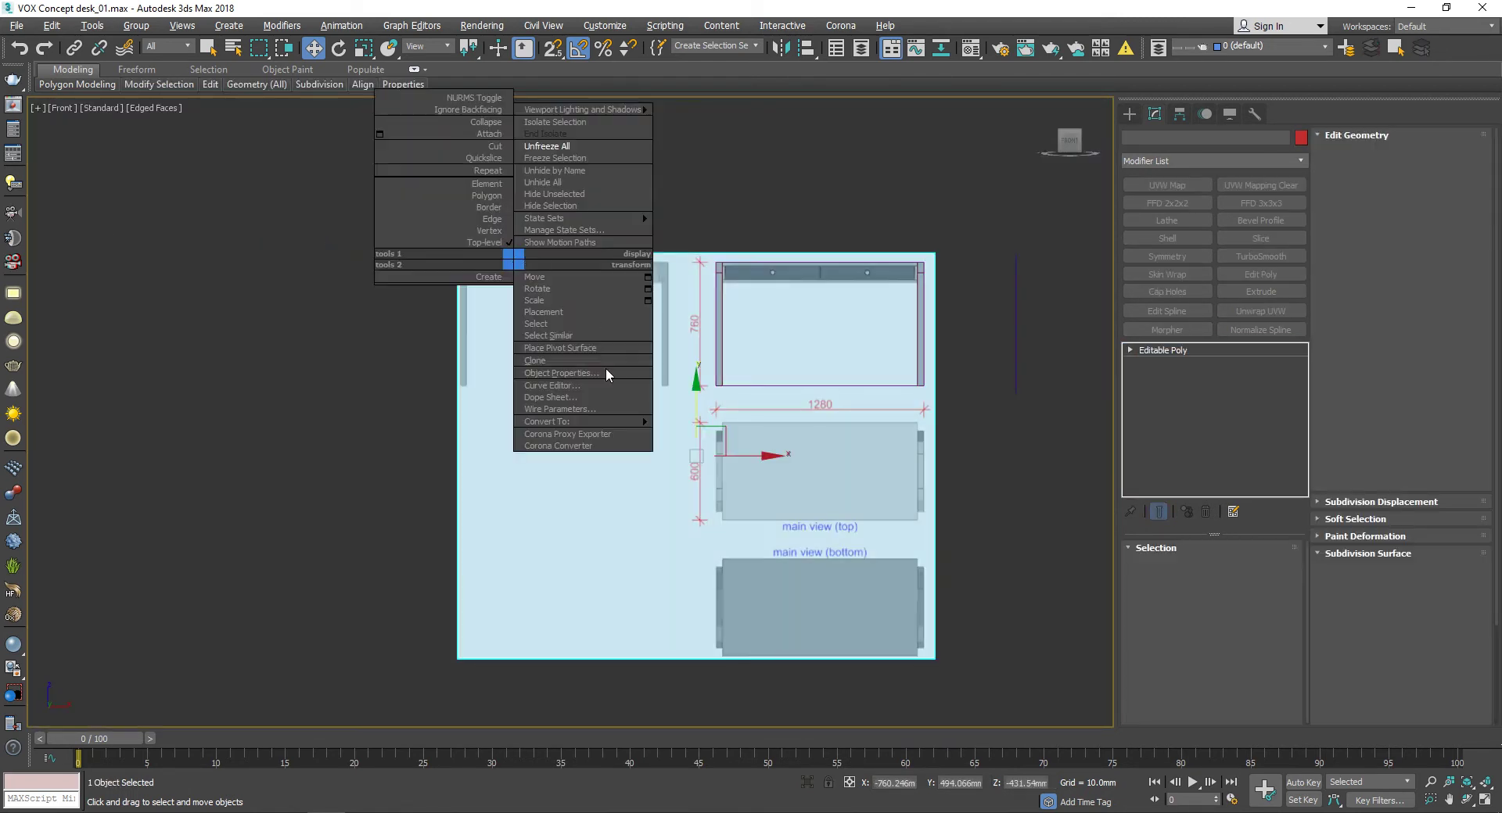
left_click(580, 372)
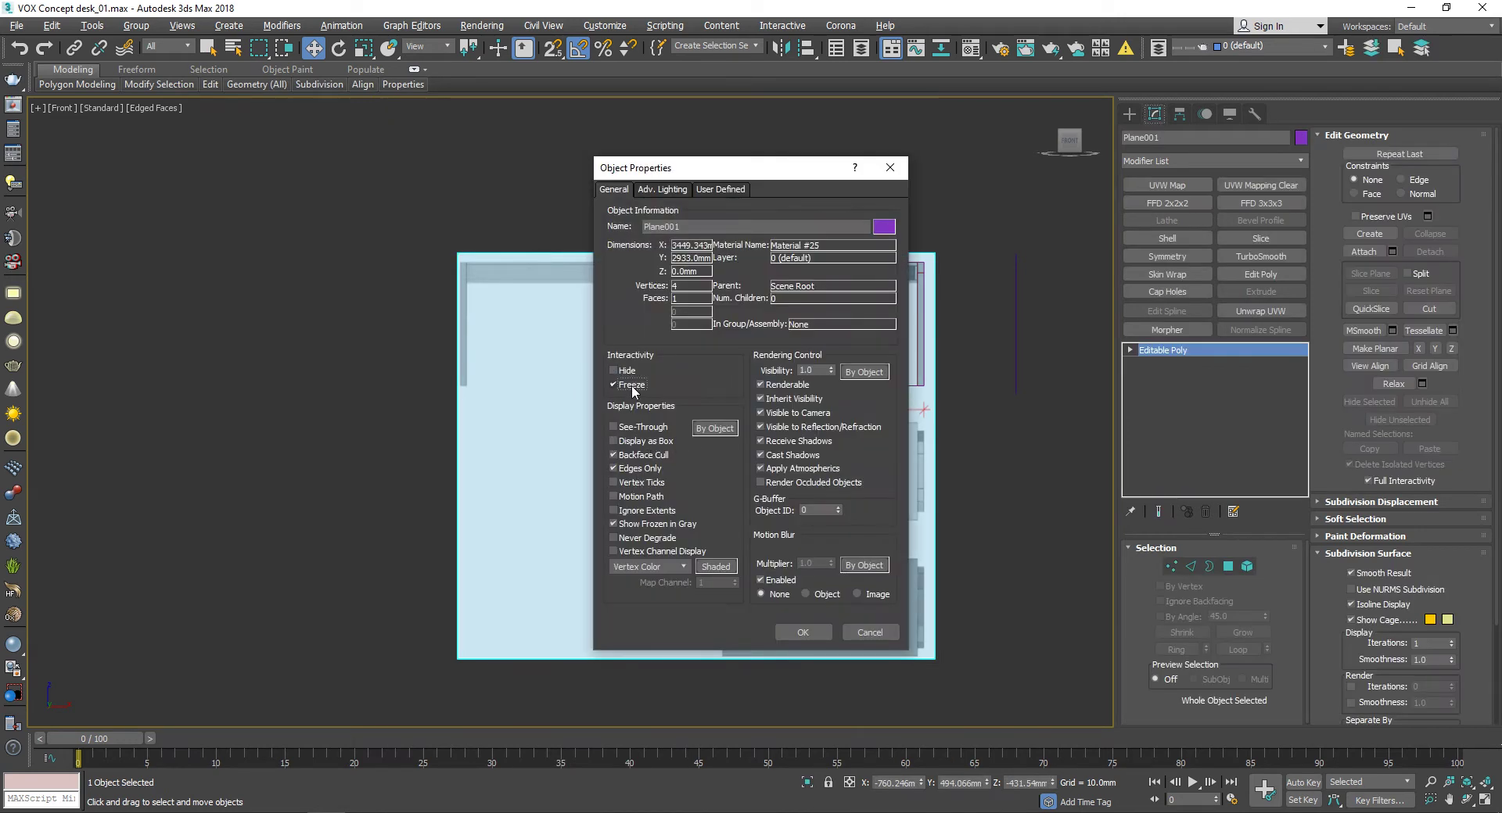
left_click(802, 632)
Step: Freeze the side reference plane too, then return to the front desk drawing
scroll(718, 295, "up", 2)
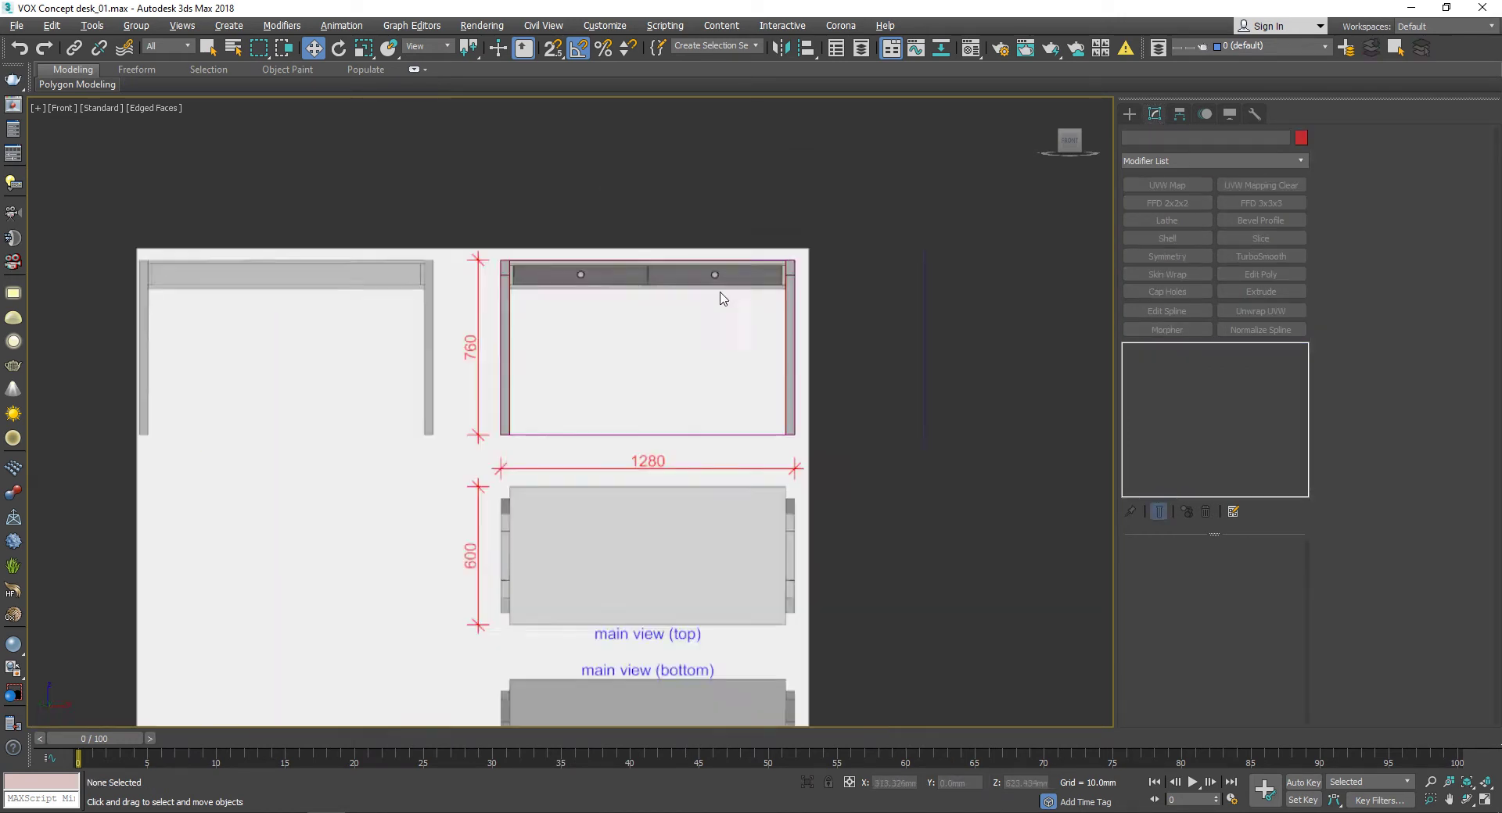
middle_click_drag(718, 295, 918, 277, "alt")
left_click(911, 270)
right_click(909, 261)
left_click(970, 378)
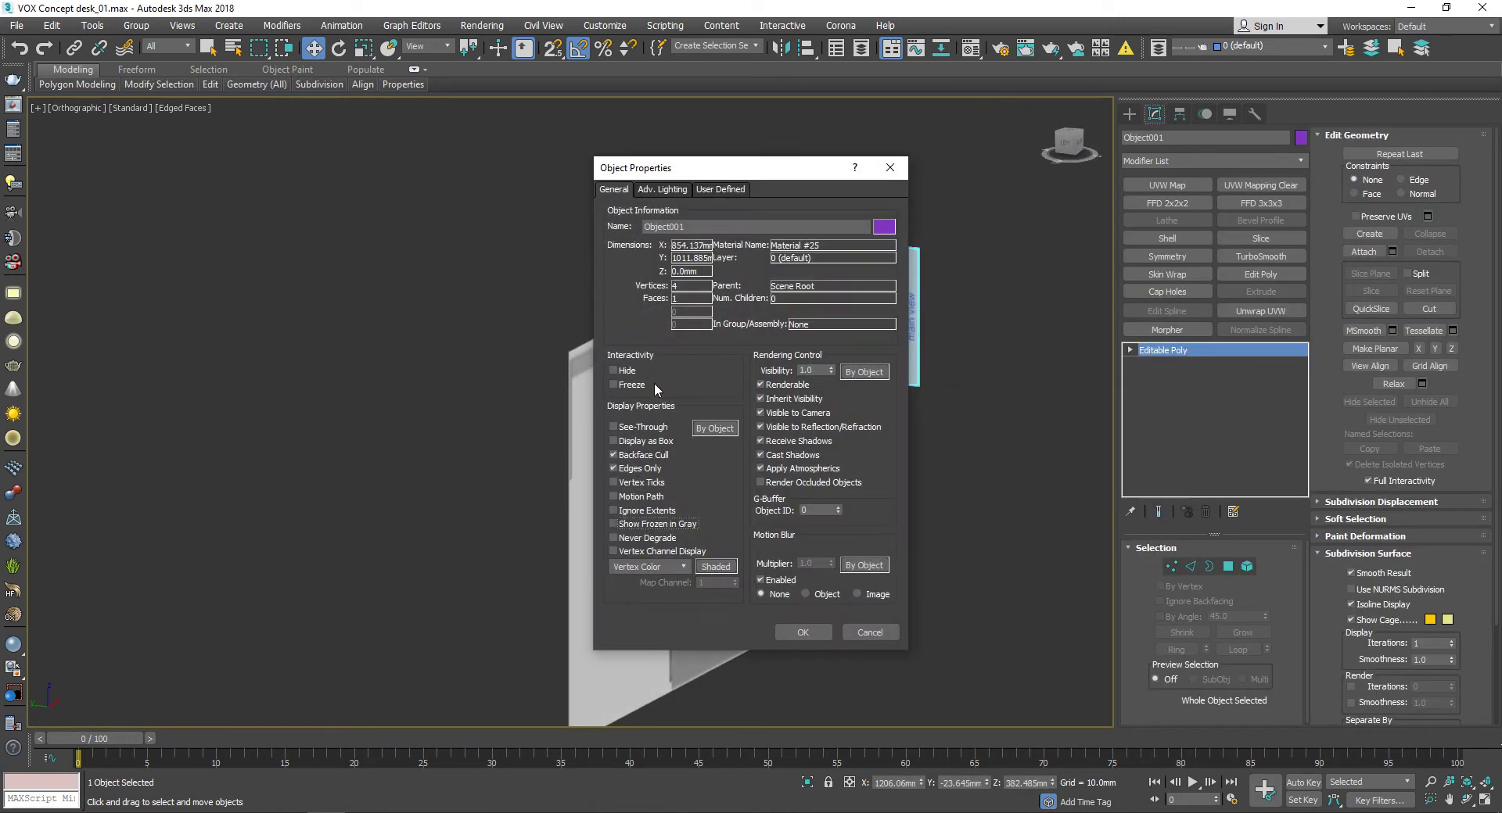
left_click(803, 632)
middle_click_drag(889, 440, 720, 274, "alt")
scroll(720, 273, "up", 3)
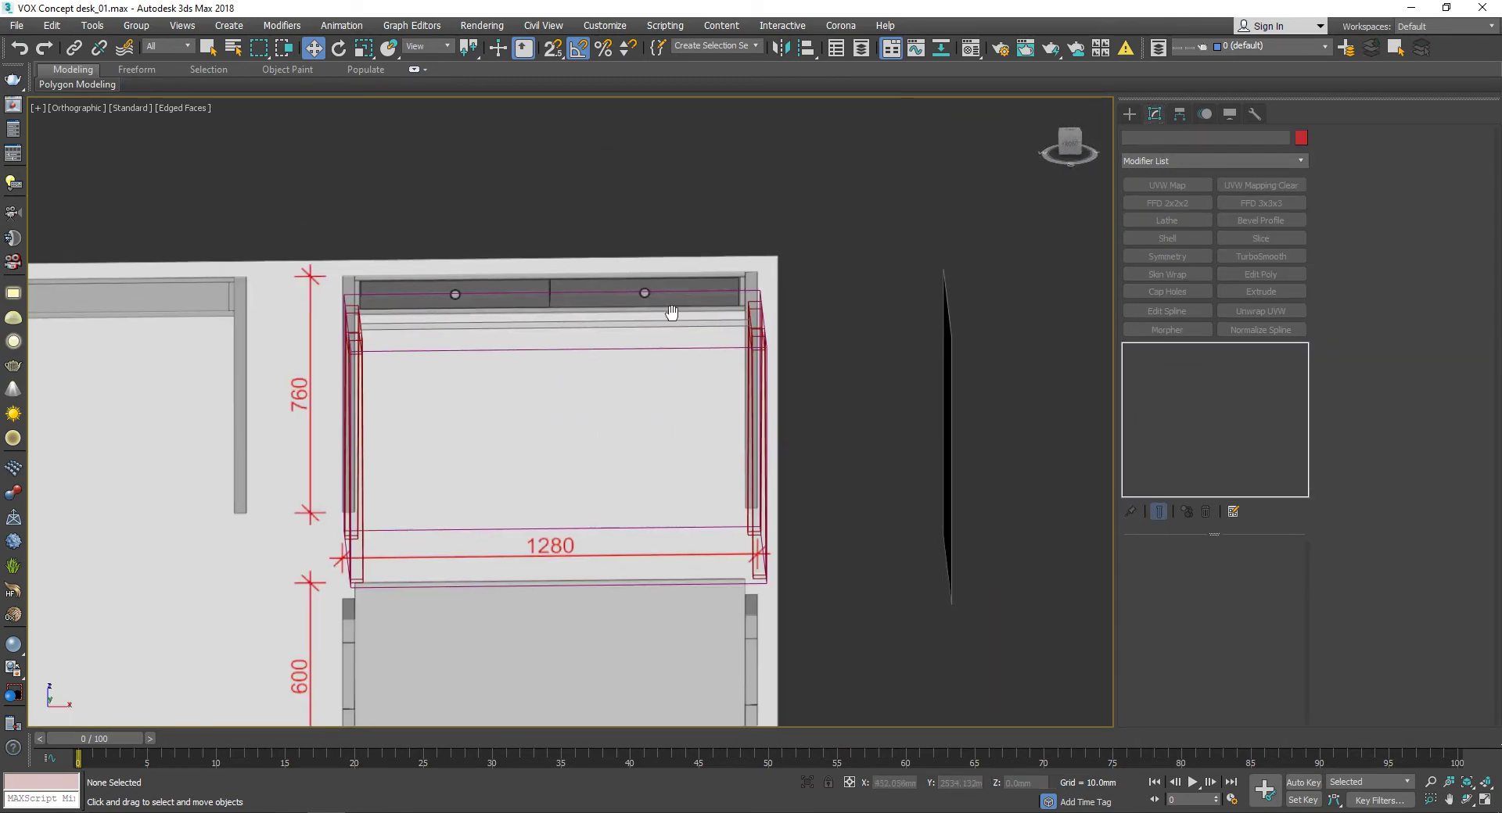
Step: In the front view, move Plane012 up to the desk's top edge and set its Length to 15 mm
left_click(1064, 148)
scroll(813, 288, "up", 6)
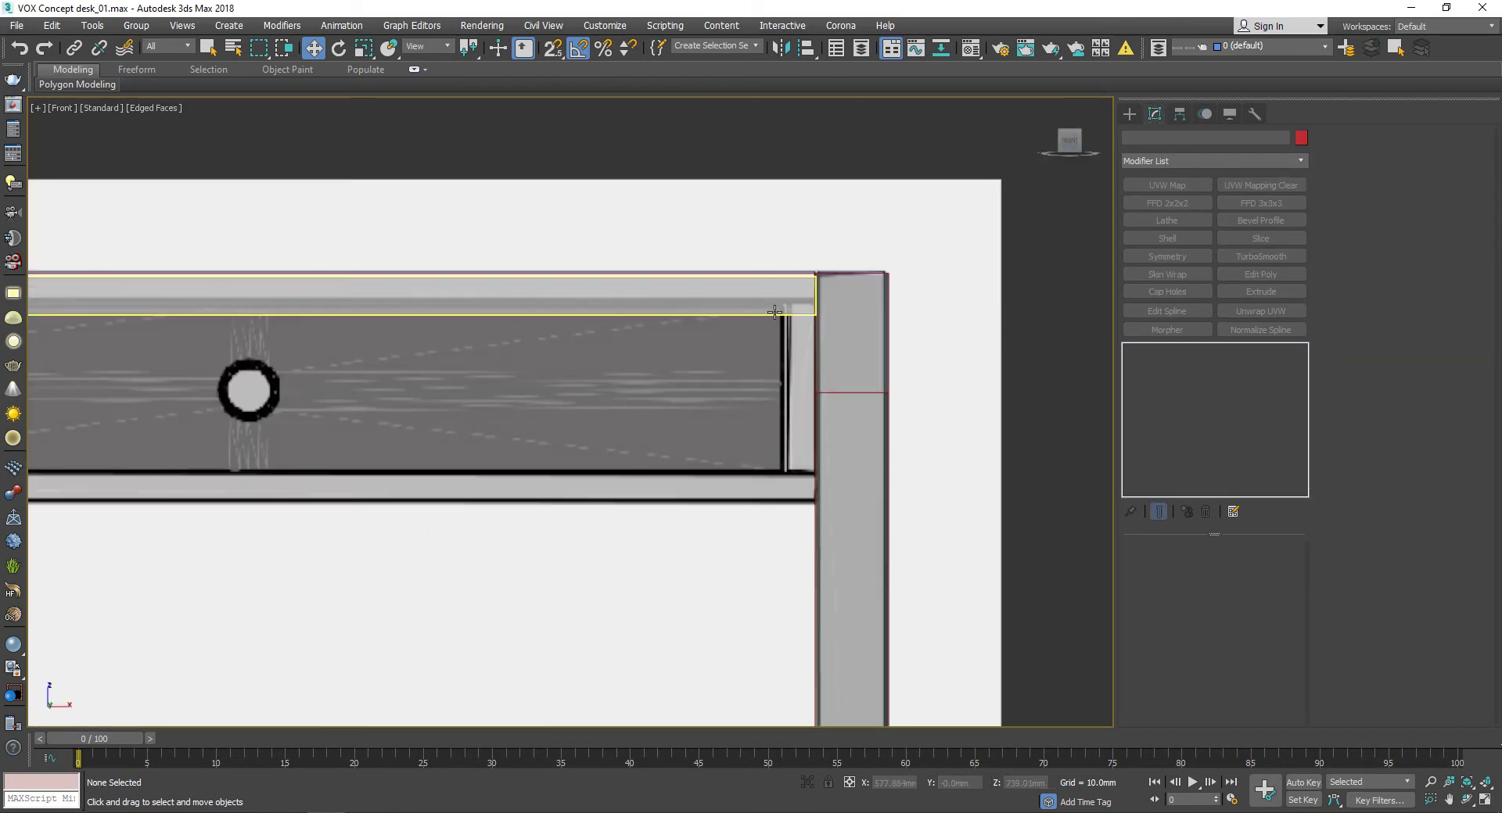
left_click(810, 291)
scroll(793, 265, "down", 2)
left_click_drag(785, 263, 785, 255)
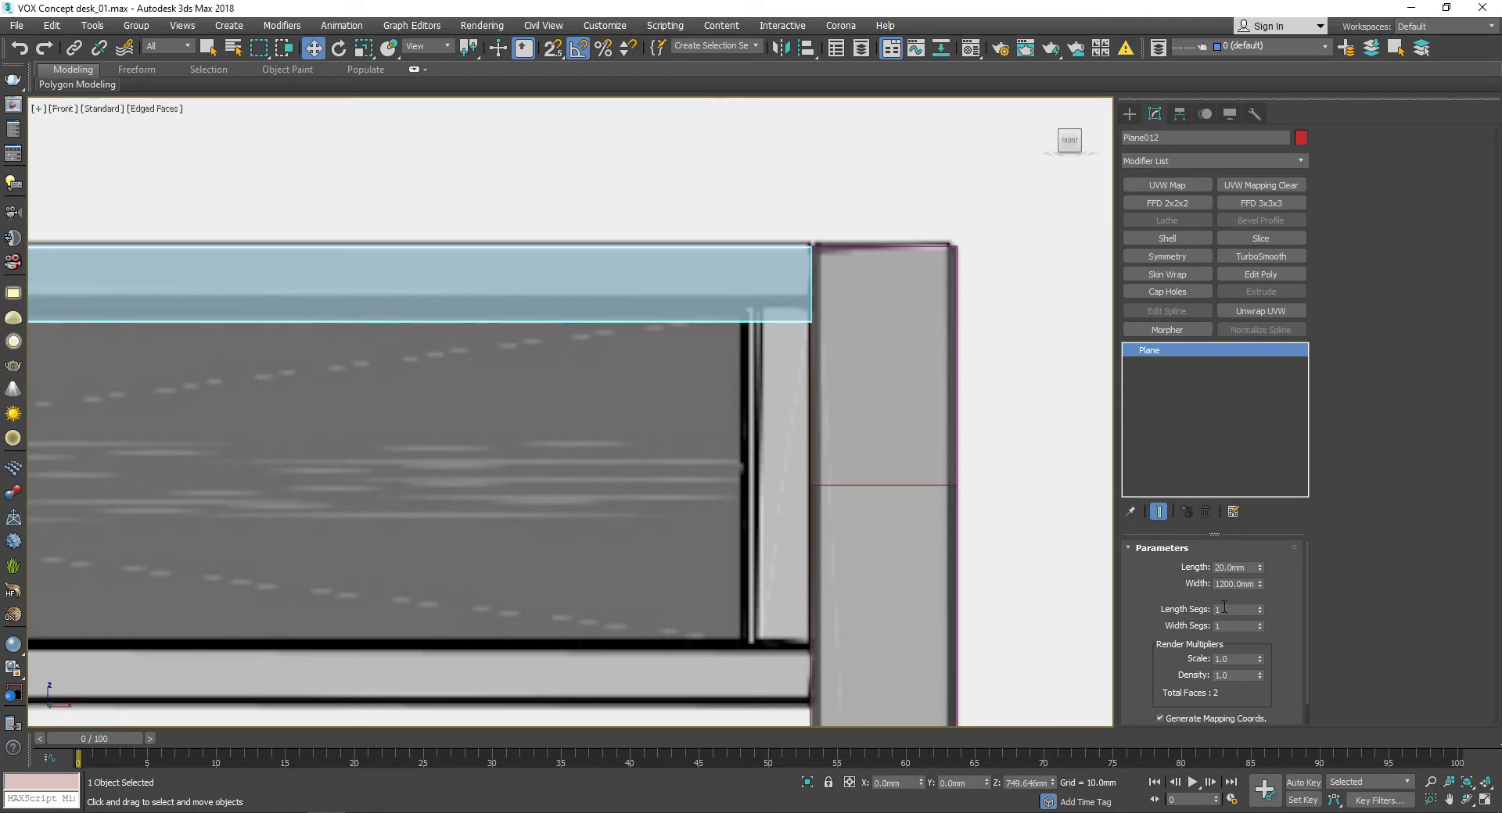
type("15")
key("Return")
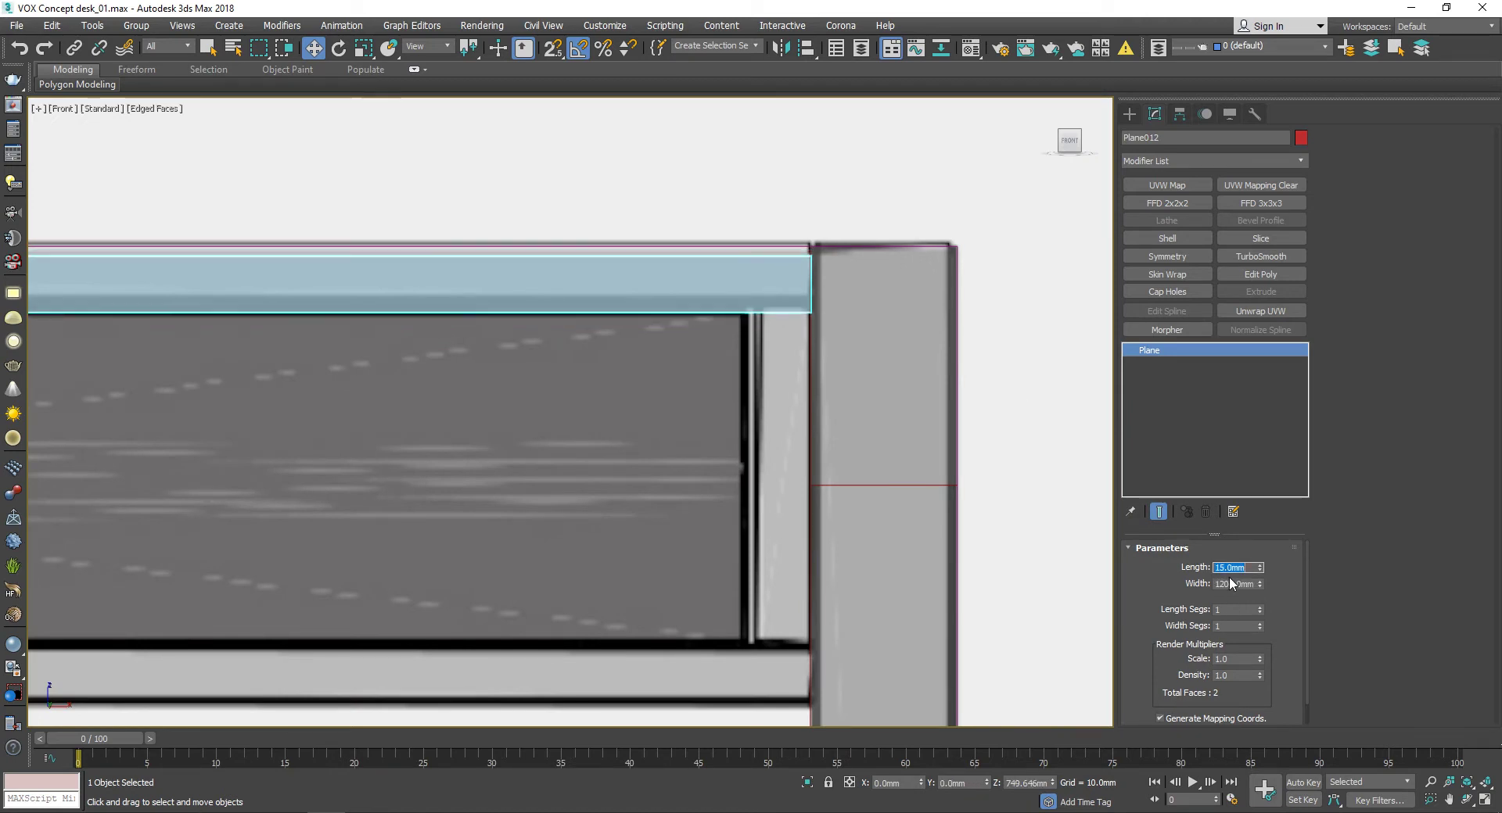
scroll(364, 557, "down", 3)
scroll(754, 452, "up", 3)
scroll(338, 400, "up", 2)
scroll(338, 400, "up", 3)
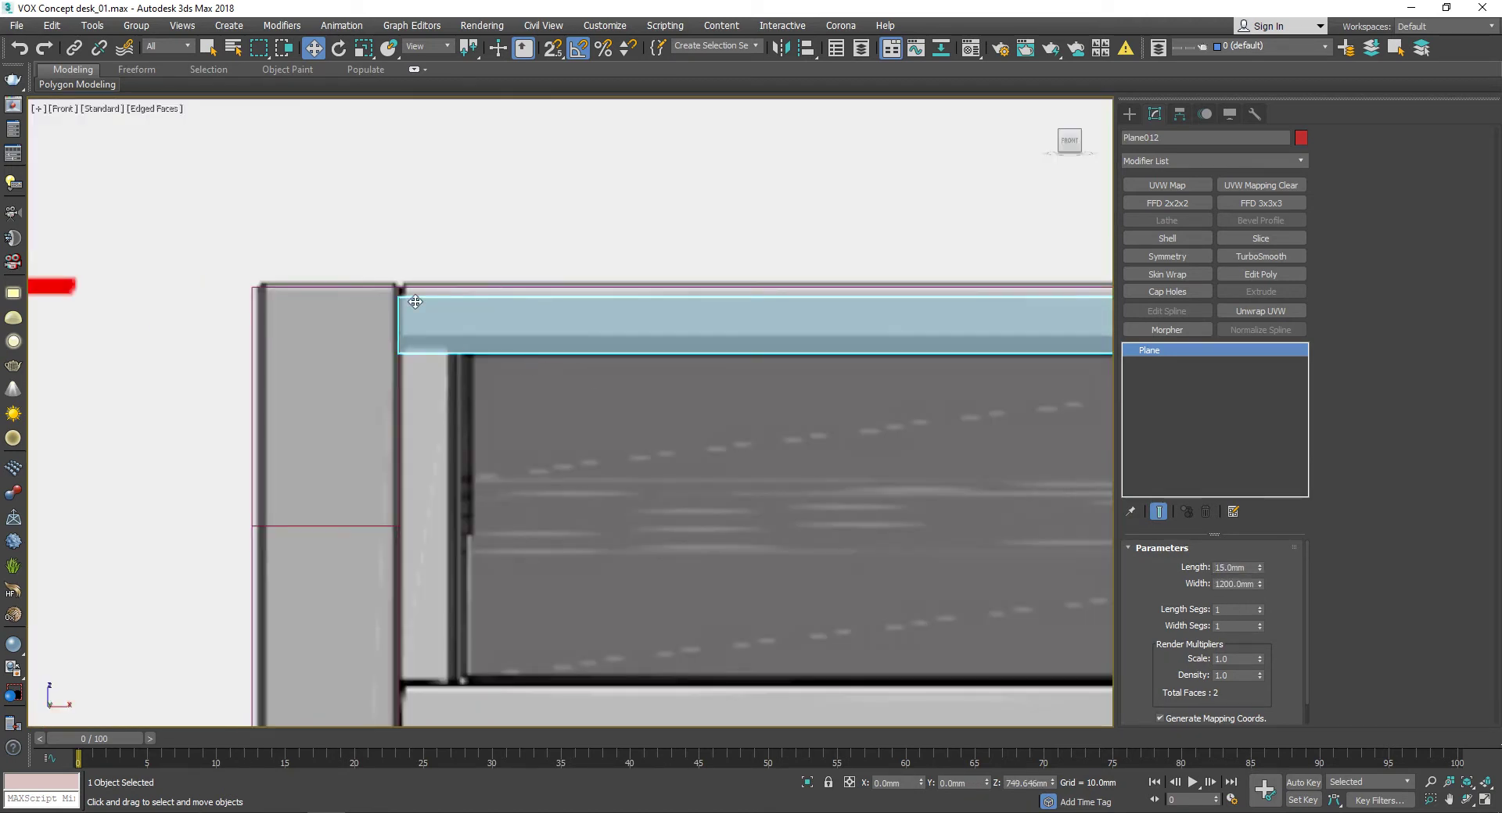
Step: Turn on 2.5 Snaps and give Plane012 a Shell modifier with a 600 mm inner amount
key("s")
scroll(403, 297, "down", 3)
scroll(835, 399, "down", 2)
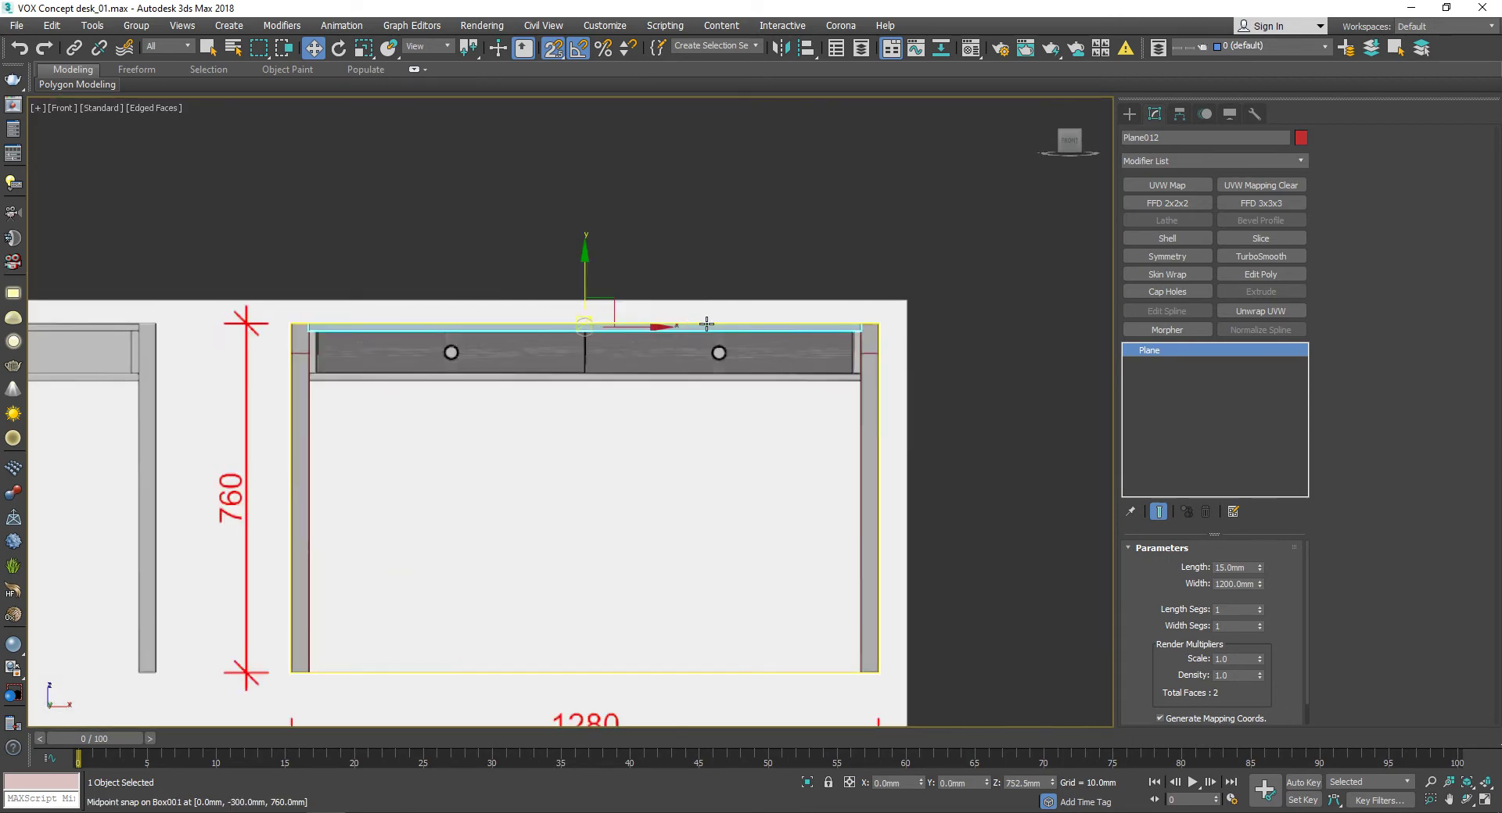
mouse_move(722, 339)
middle_mouse_down("alt")
mouse_move(704, 359)
mouse_move(760, 356)
mouse_move(689, 340)
mouse_move(720, 328)
mouse_move(752, 352)
mouse_move(799, 312)
middle_mouse_up("alt")
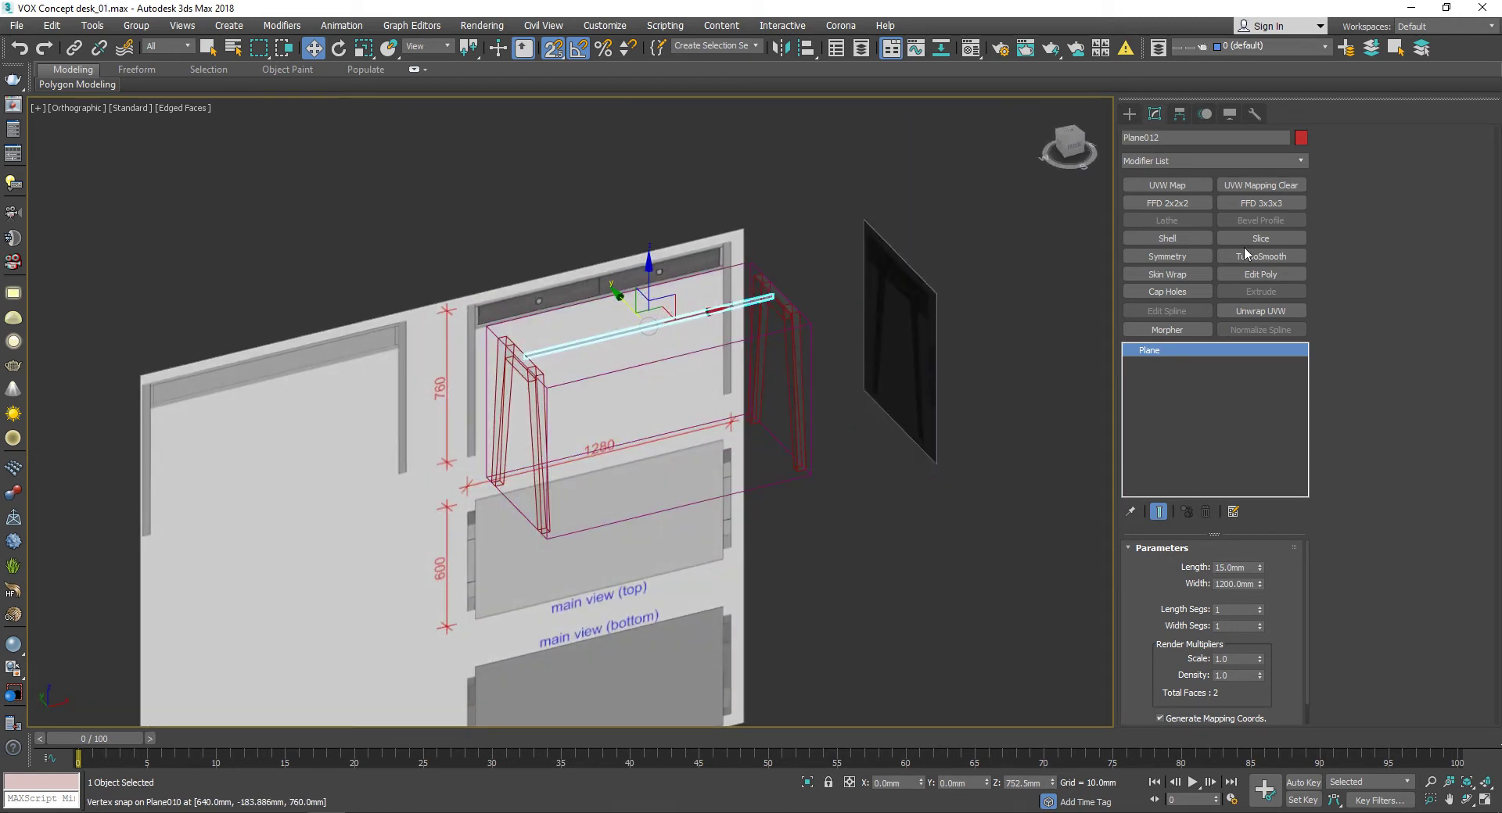
left_click(1185, 238)
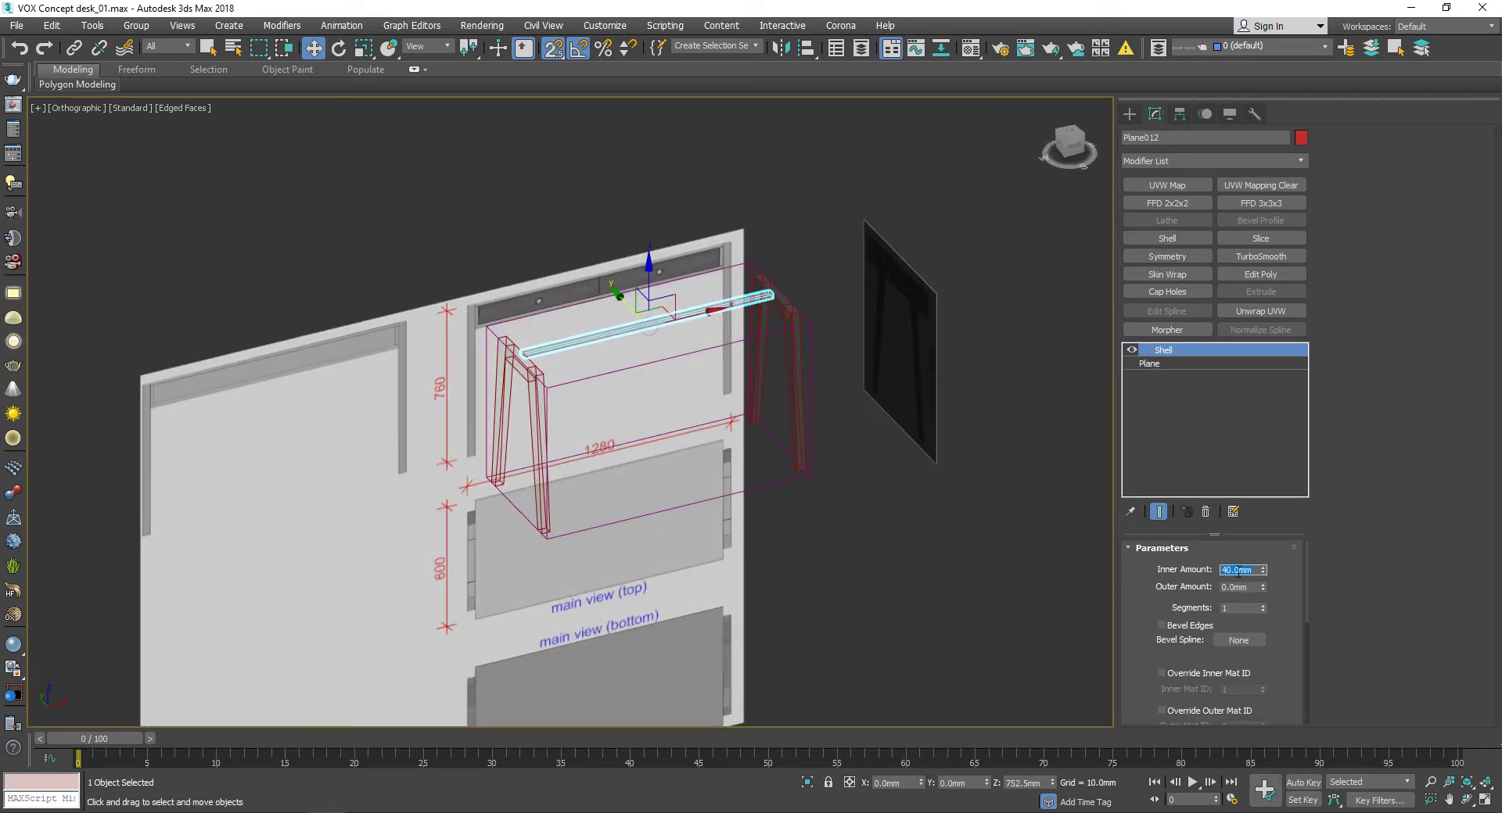
type("600")
key("Return")
middle_click_drag(689, 367, 727, 399, "alt")
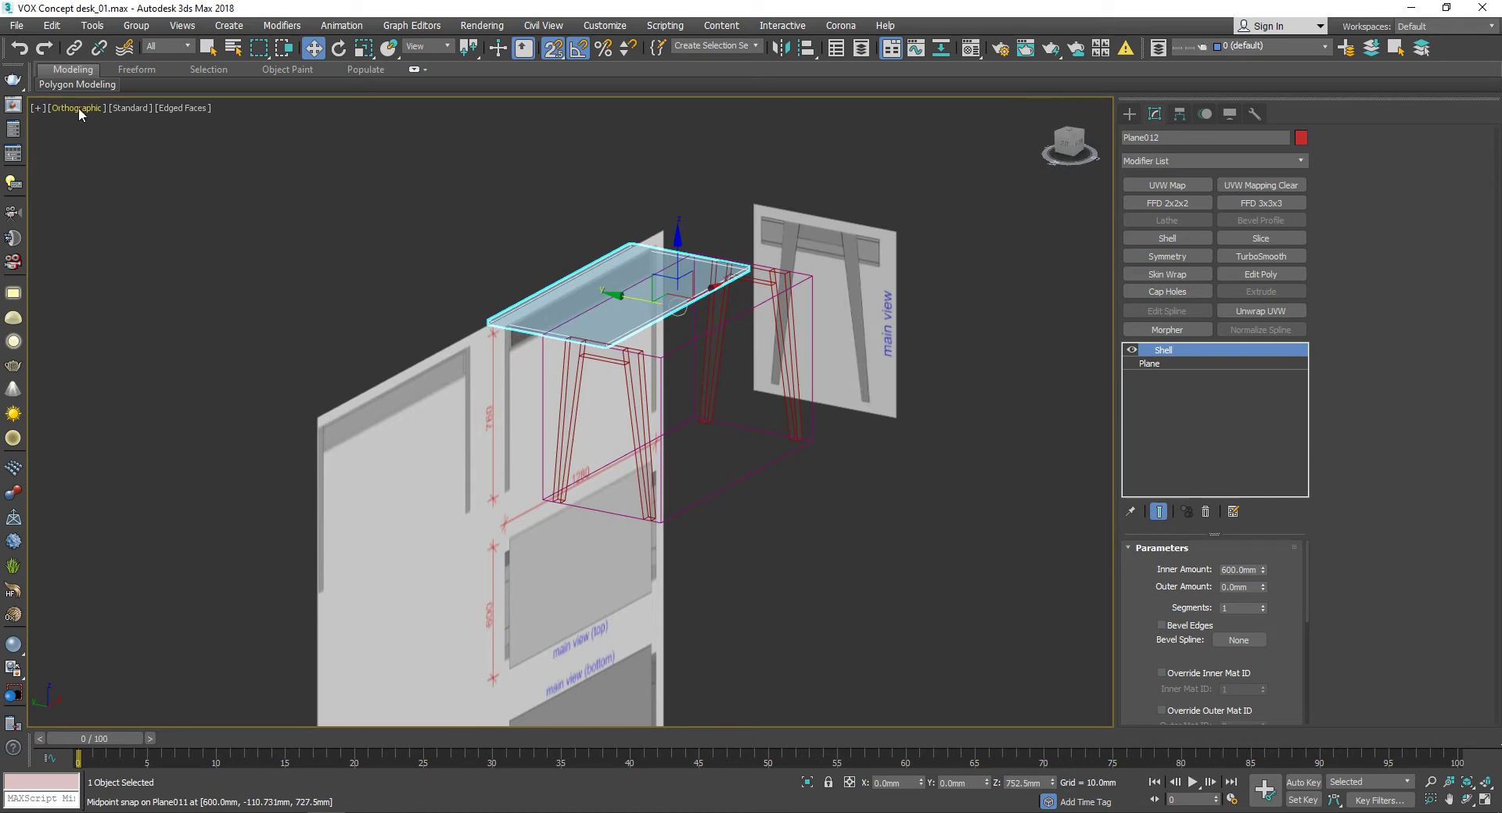
left_click(129, 108)
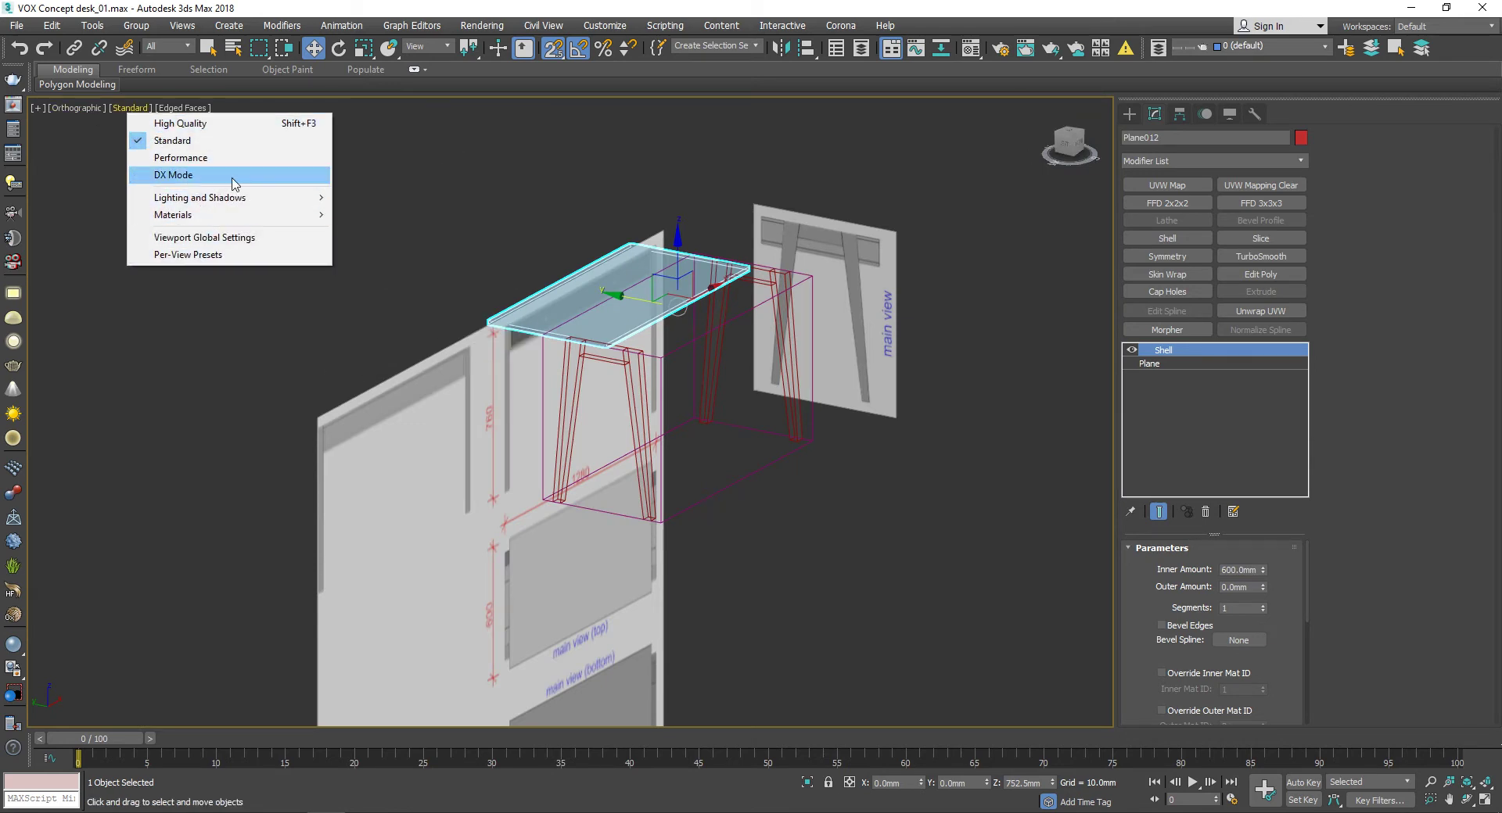
Step: Select the desk top slab and briefly open and close the Material Editor
left_click(603, 244)
scroll(603, 244, "up", 2)
scroll(641, 269, "up", 4)
left_click(455, 243)
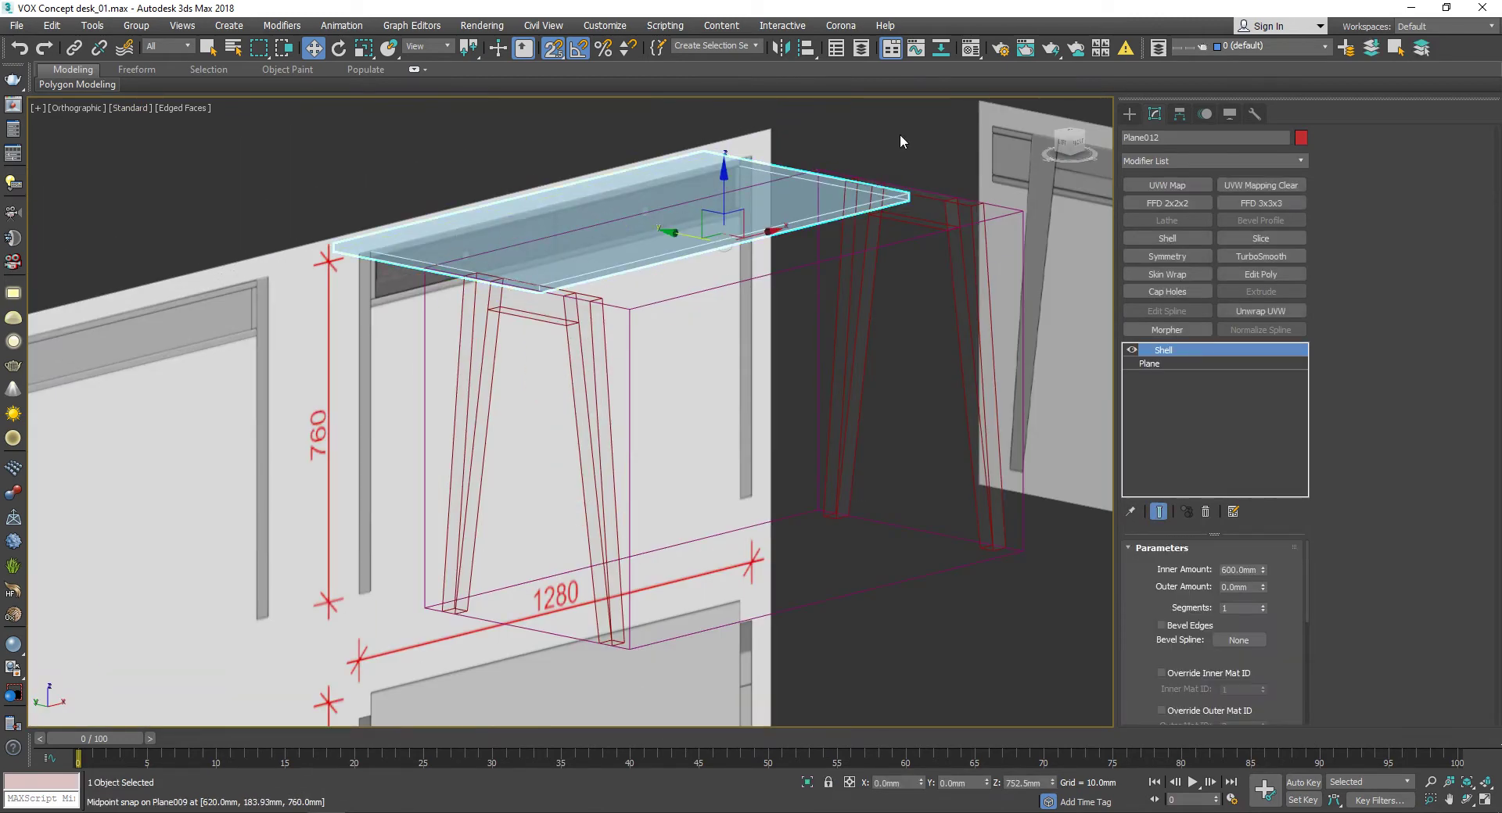
left_click(970, 48)
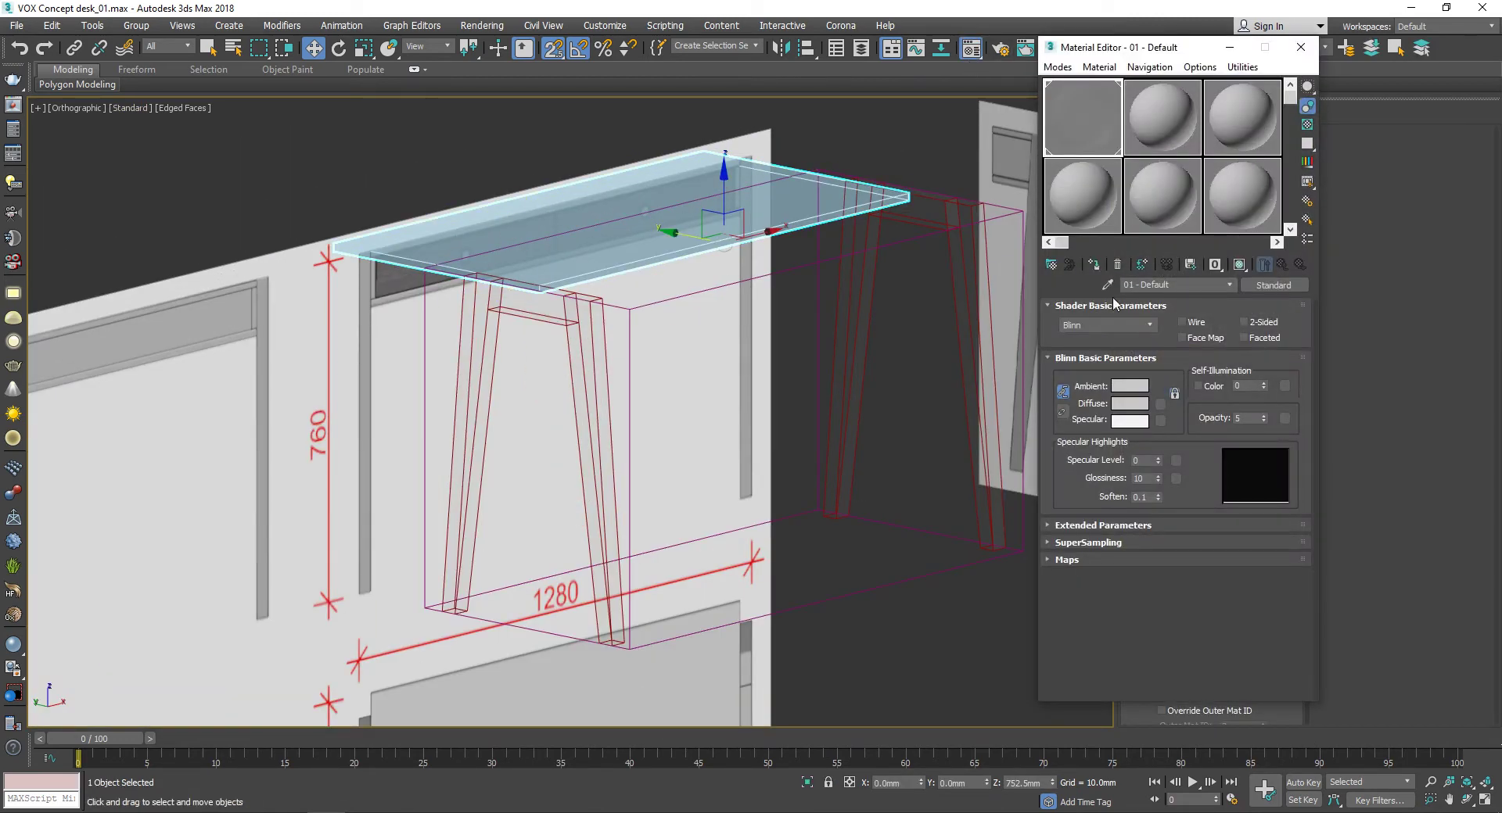
left_click(1300, 47)
key("Delete")
Step: In the Left view, select the desk top and turn on vertex snapping
left_click(1068, 145)
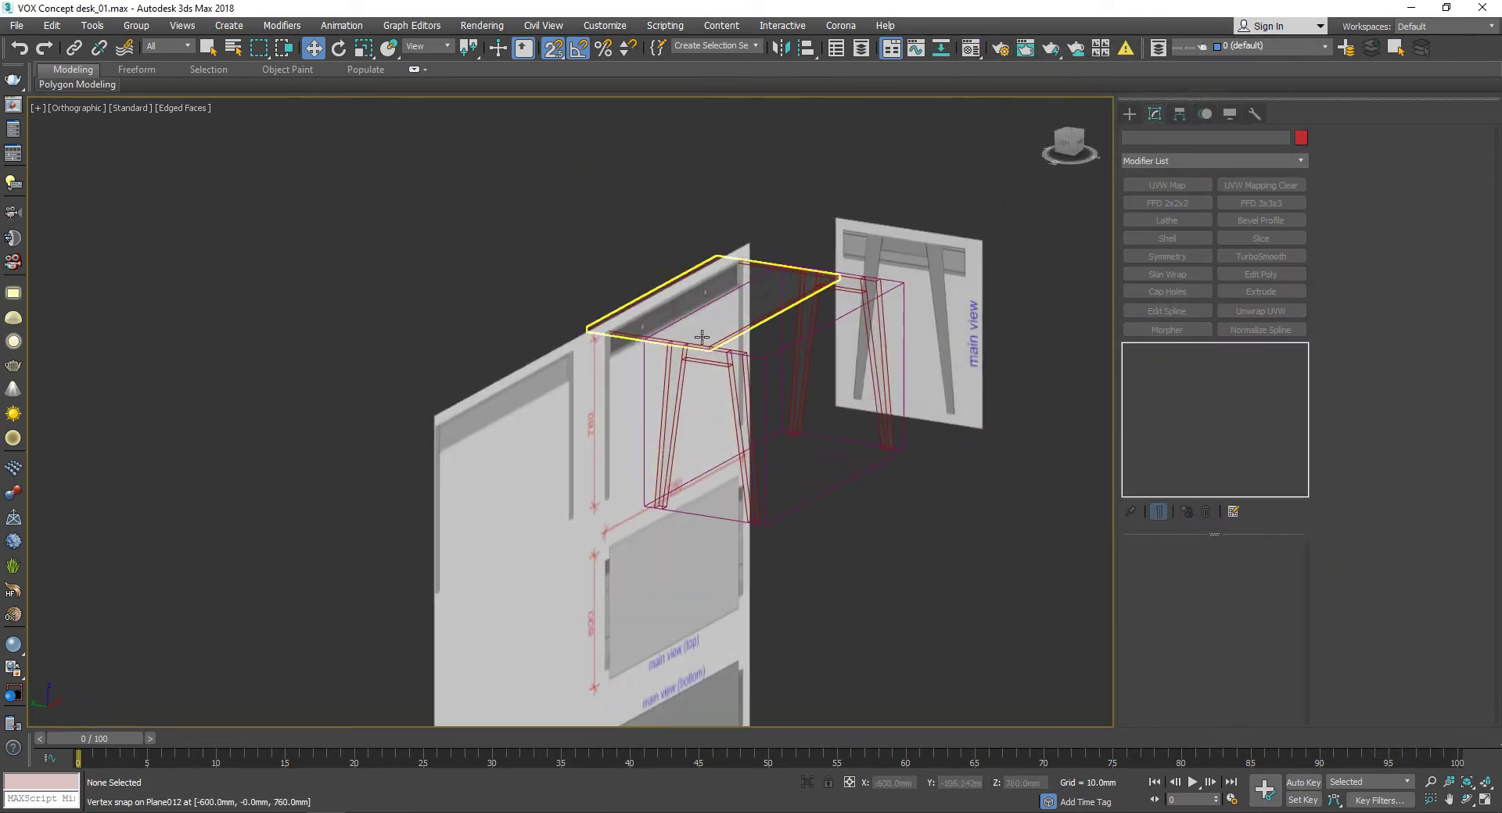
scroll(579, 505, "up", 10)
left_click(277, 262)
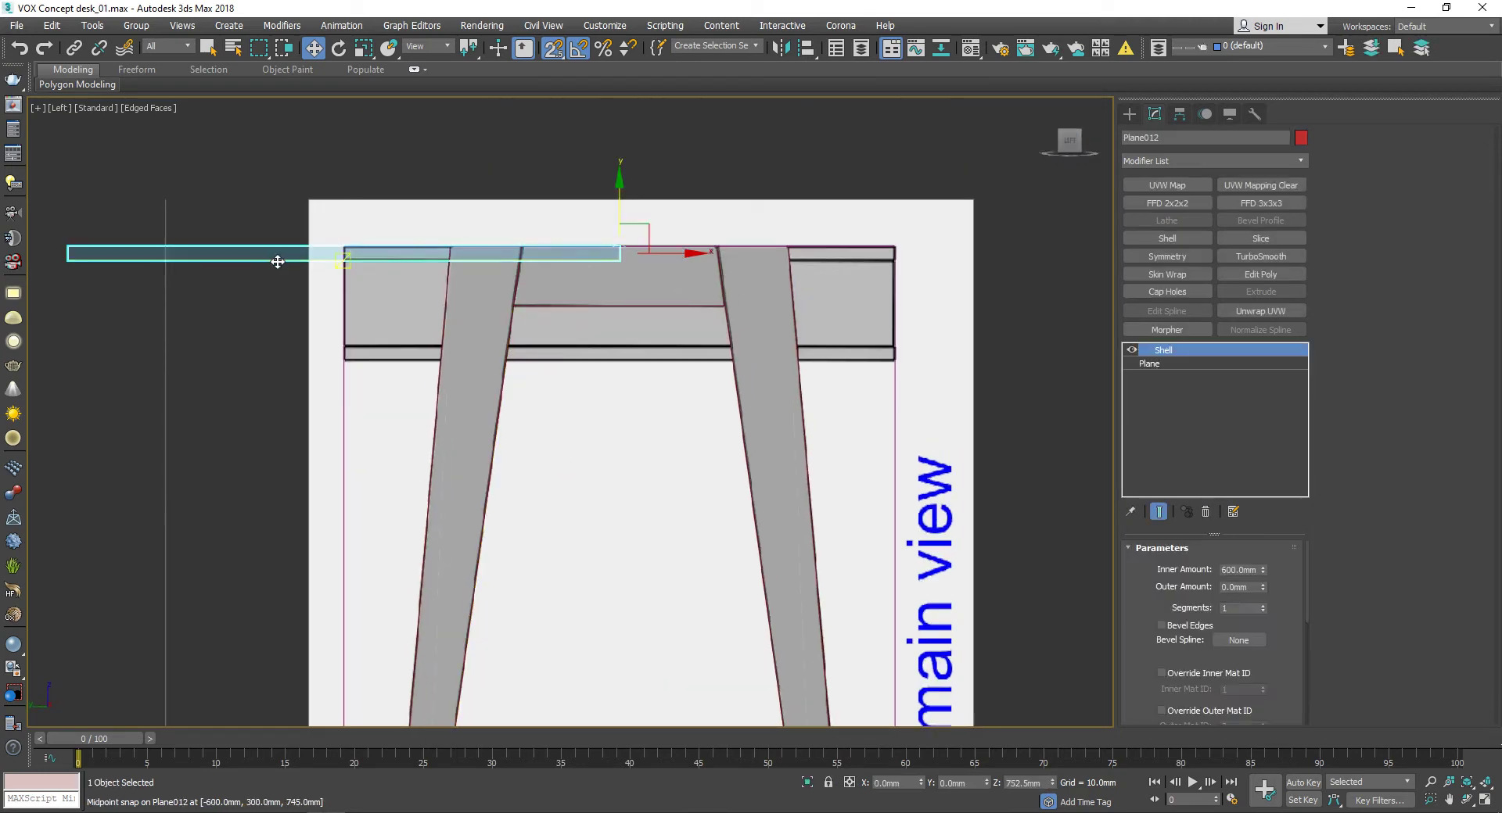
scroll(956, 260, "up", 4)
Step: In the front view, clone the desk-top panel Plane012 downward as a copy
scroll(852, 219, "up", 3)
key("s")
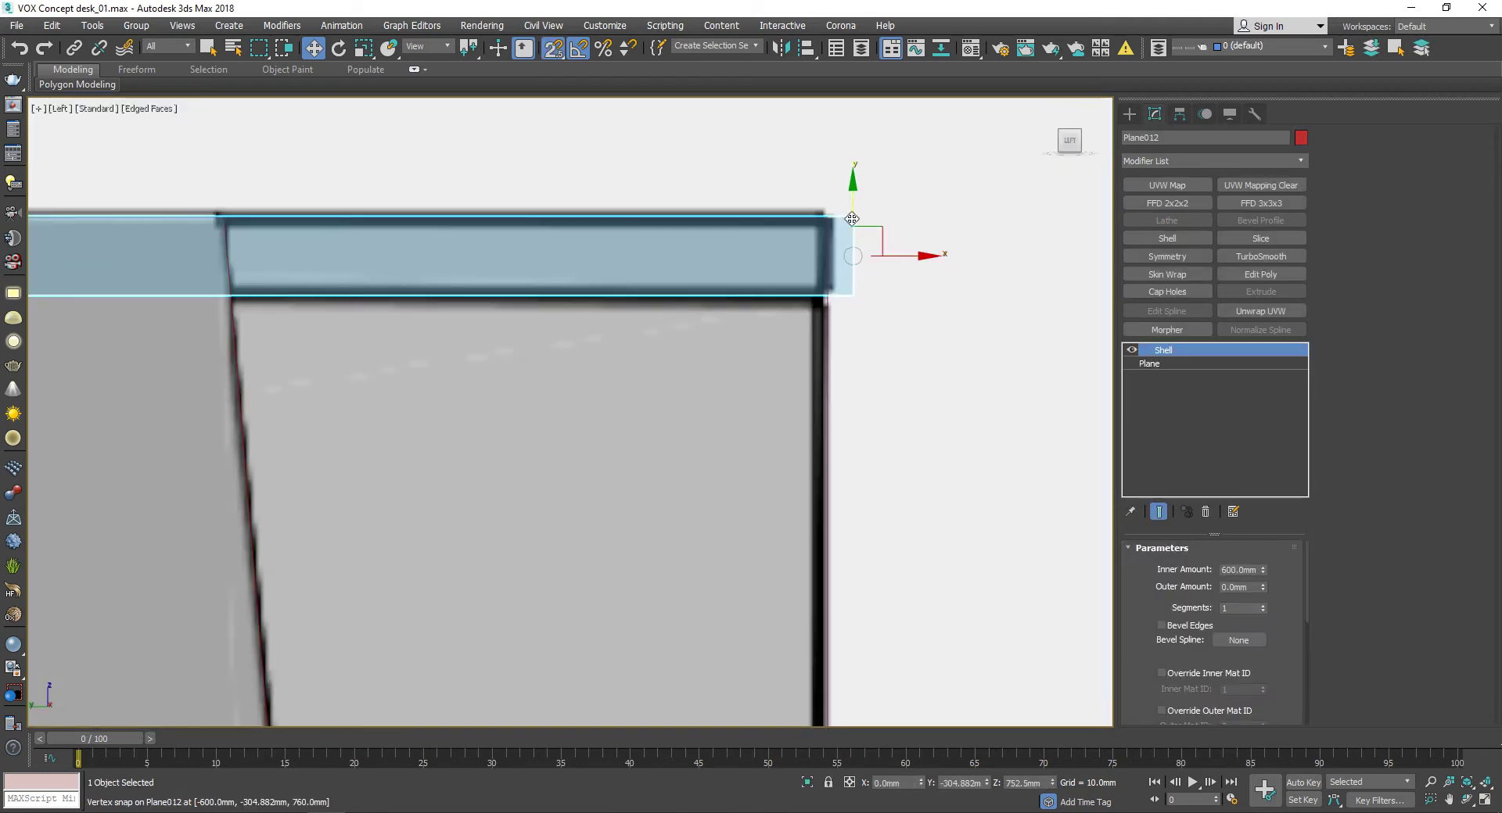
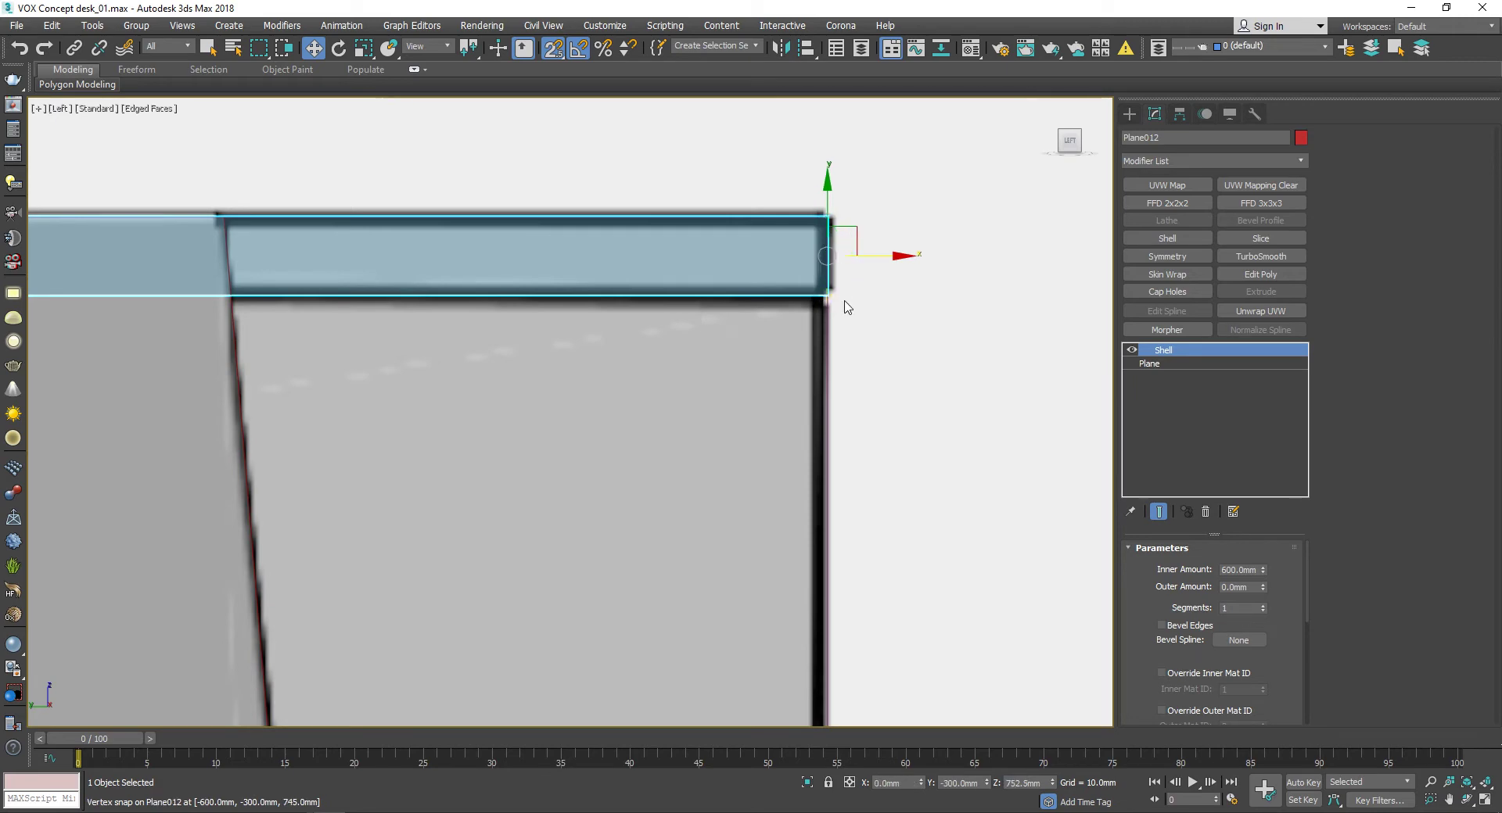
Step: In the front view, clone the desk-top panel Plane012 downward as a copy
scroll(845, 307, "down", 10)
key("f")
scroll(810, 341, "up", 5)
scroll(729, 335, "up", 3)
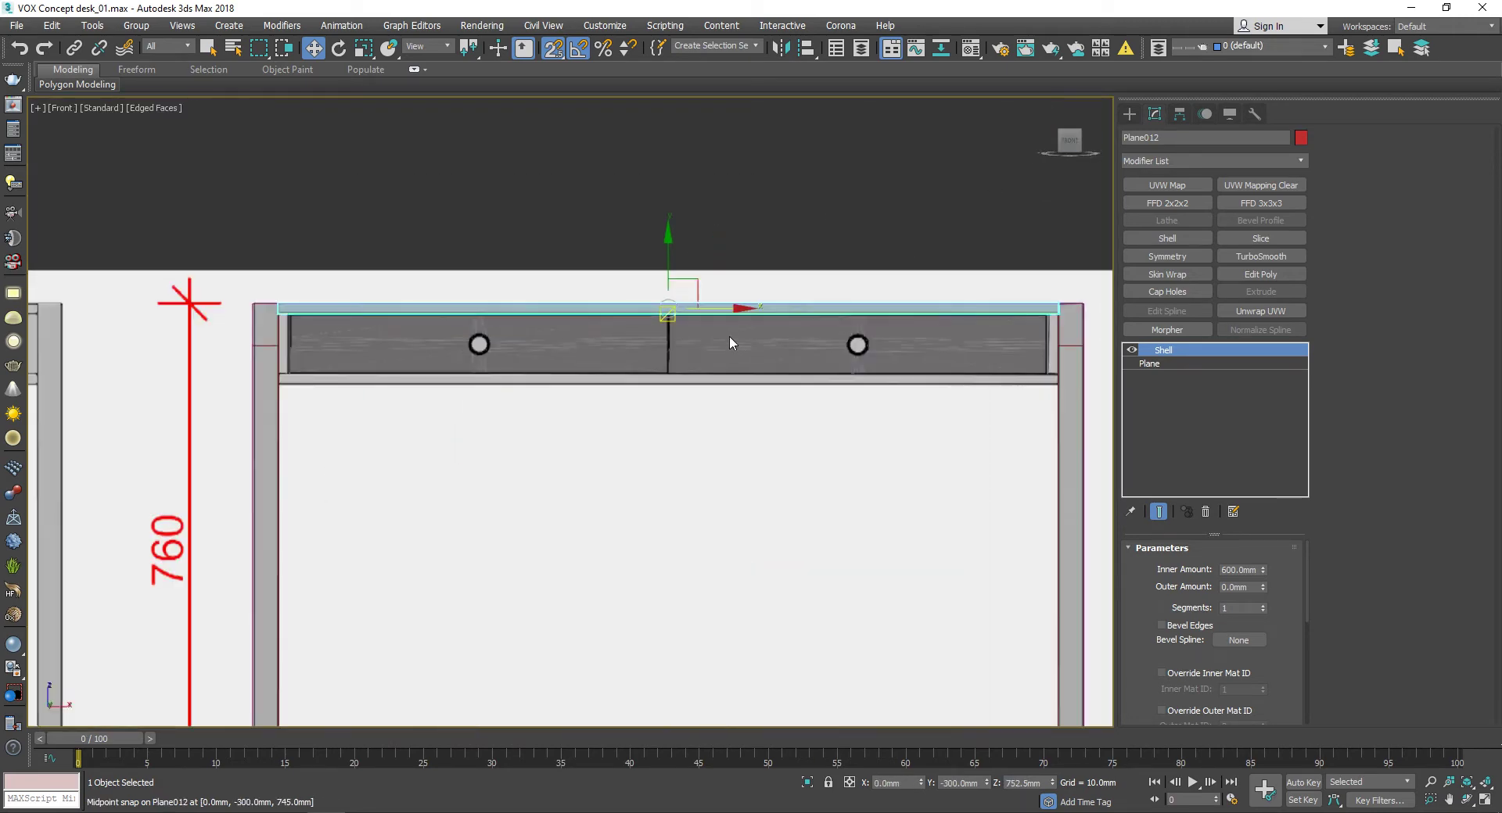
scroll(729, 343, "down", 3)
mouse_move(729, 343)
middle_mouse_down("alt")
mouse_move(792, 359)
mouse_move(774, 326)
middle_mouse_up("alt")
scroll(774, 327, "up", 2)
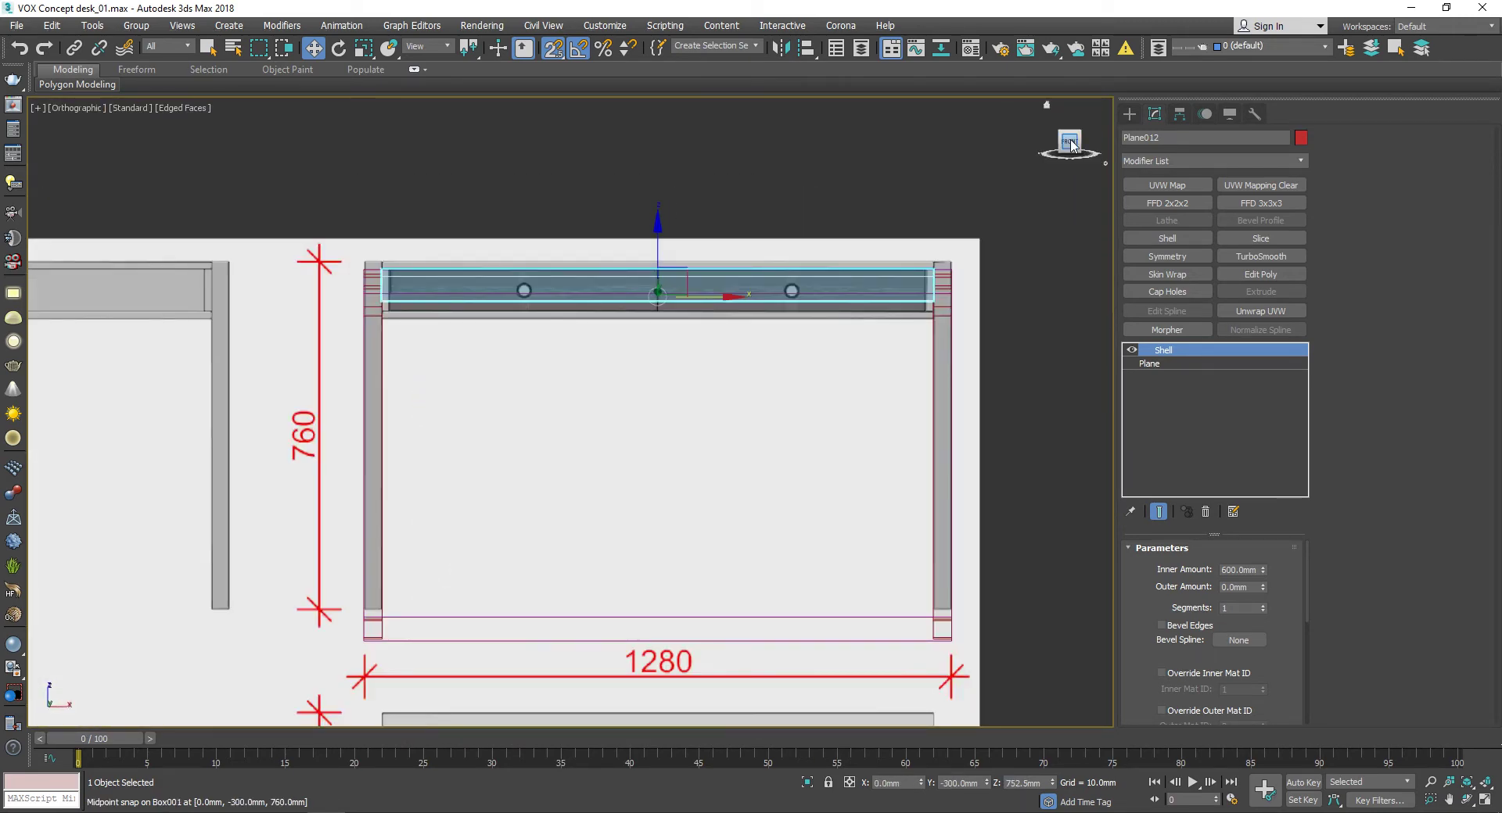
left_click(1070, 143)
left_click_drag(577, 244, 589, 390, "shift")
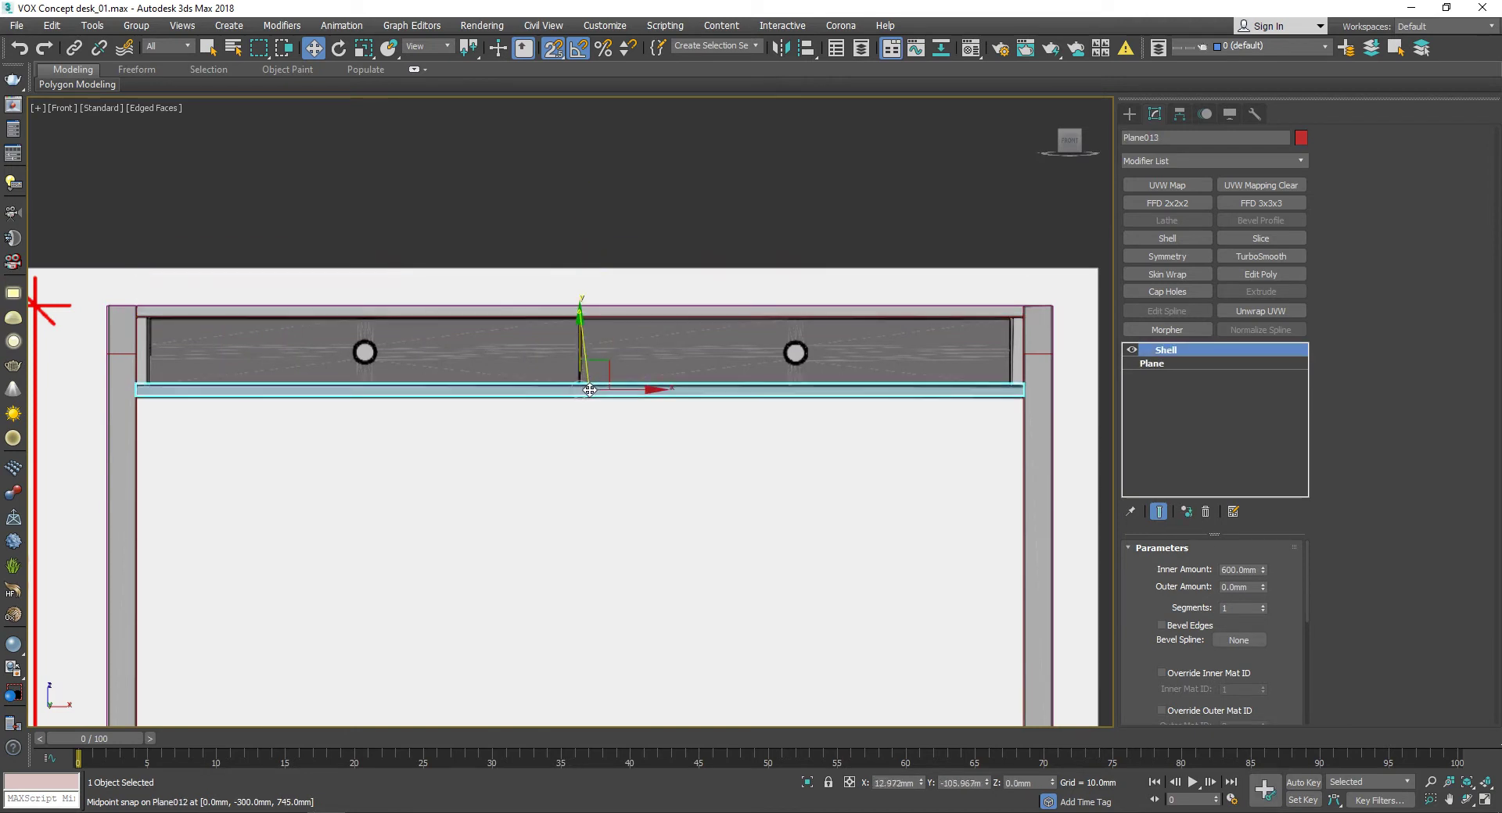
left_click(762, 480)
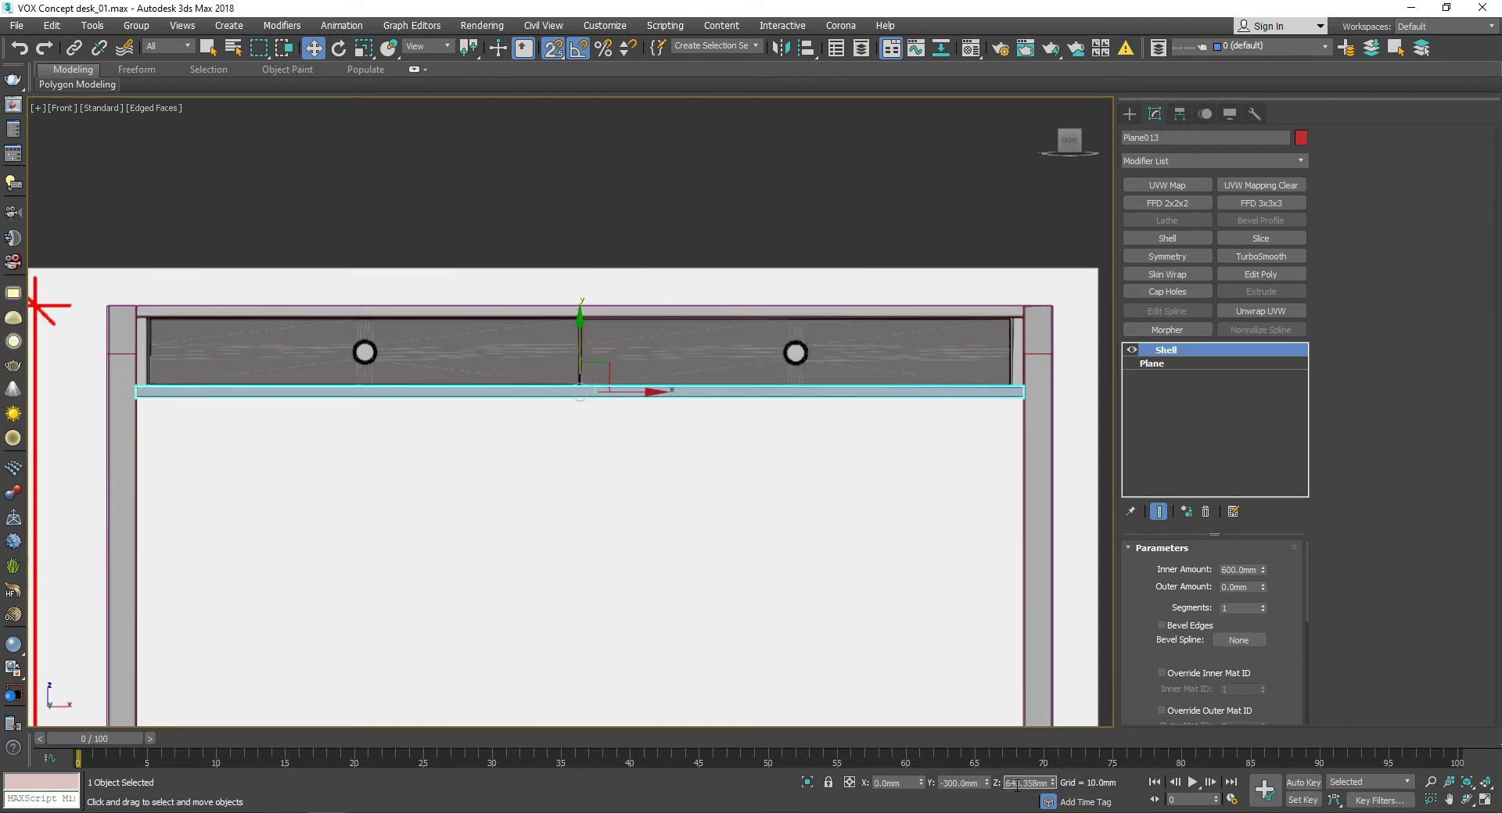
scroll(1016, 784, "up", 4)
scroll(1017, 780, "up", 2)
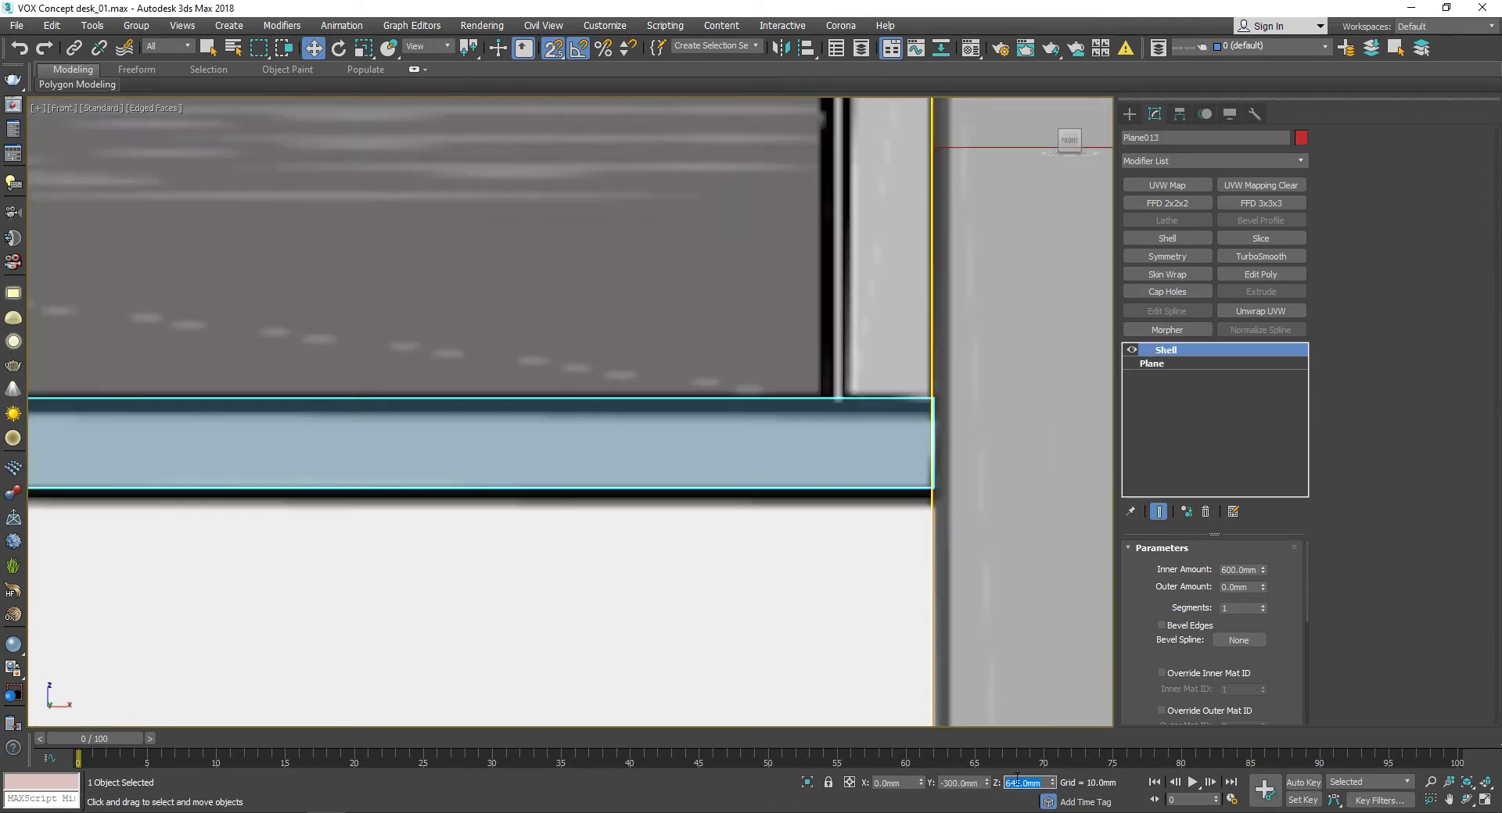
Step: Set the copied panel Plane013 to a Z height of 645 mm beneath the drawer fronts
key("Return")
type("5")
key("Return")
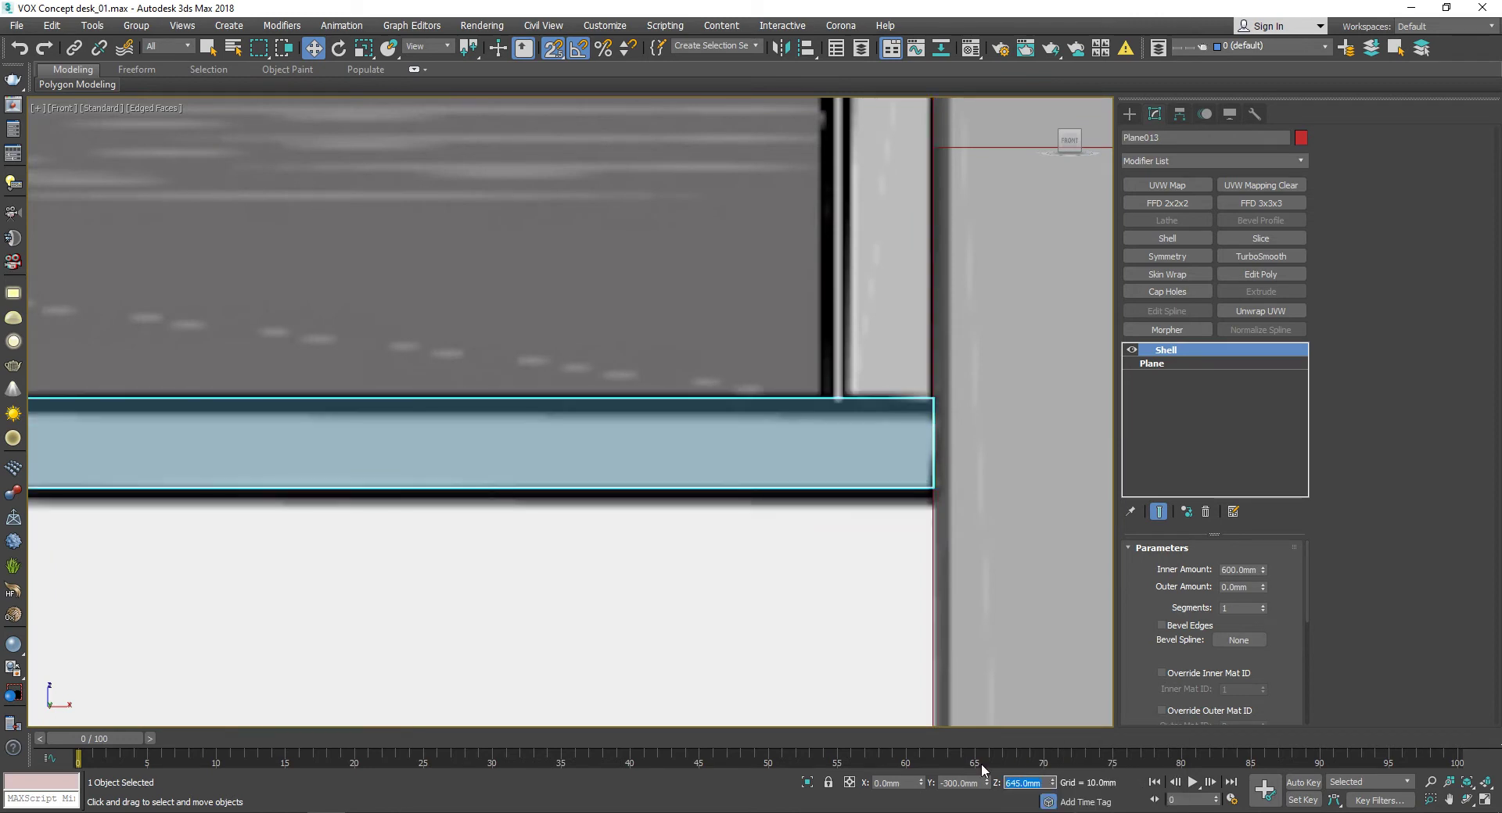
scroll(740, 416, "down", 5)
scroll(354, 375, "up", 3)
scroll(335, 353, "up", 2)
scroll(335, 354, "down", 3)
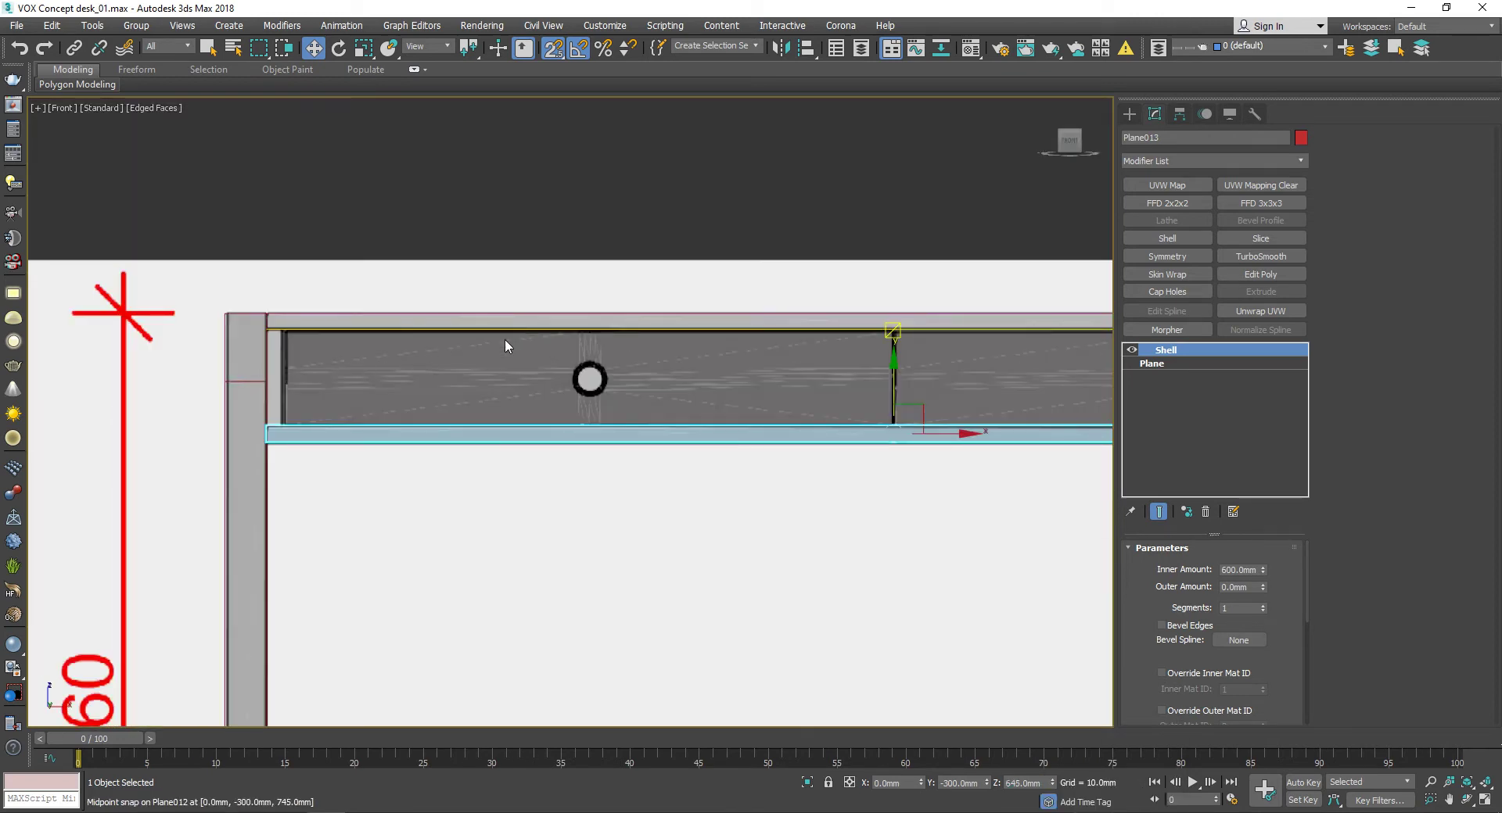
scroll(721, 276, "down", 3)
left_click(721, 276)
scroll(538, 293, "up", 2)
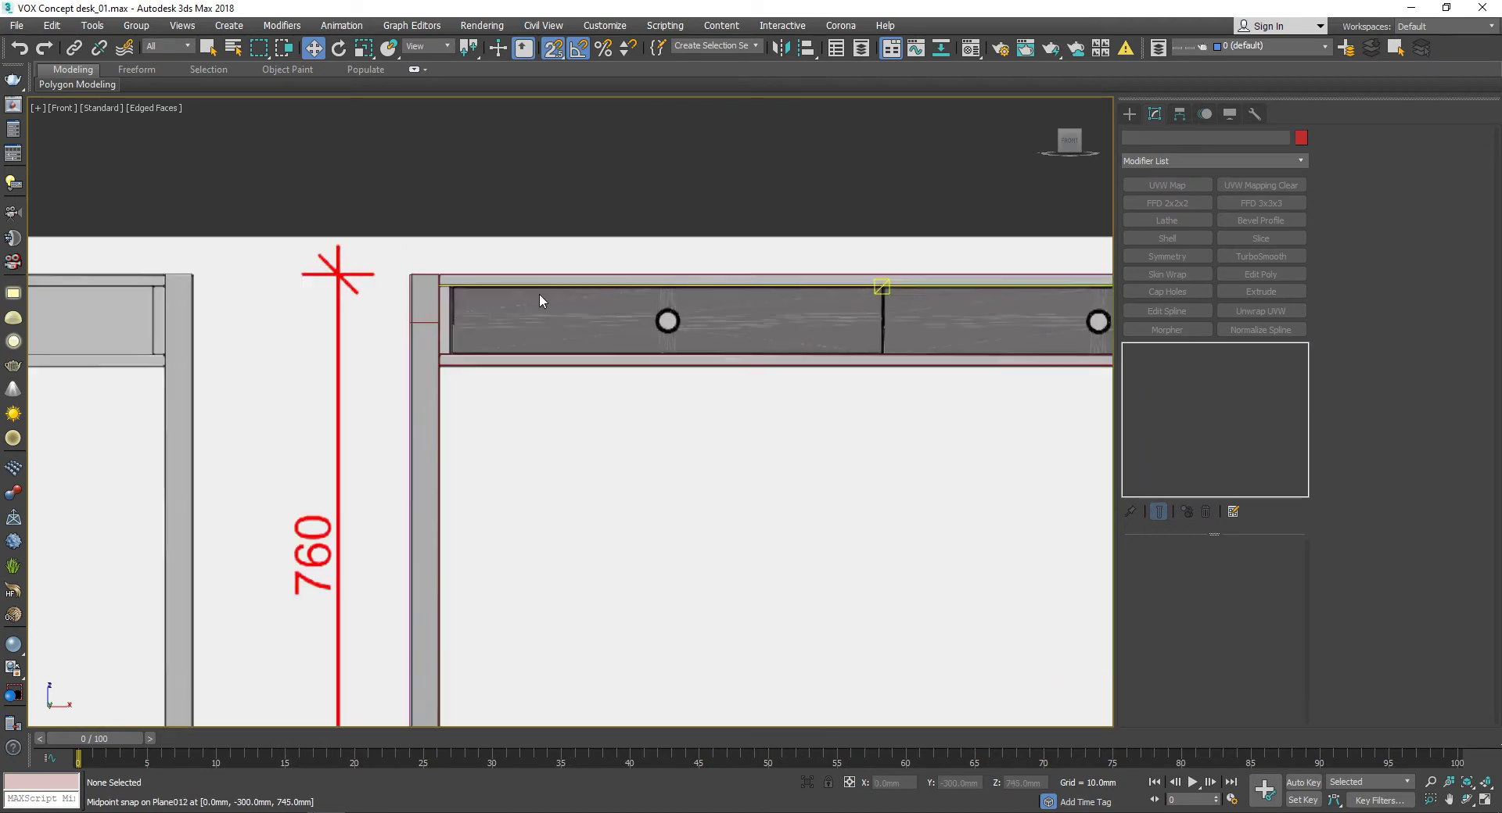
scroll(538, 293, "down", 5)
middle_click_drag(539, 293, 627, 365, "alt")
left_click(1070, 139)
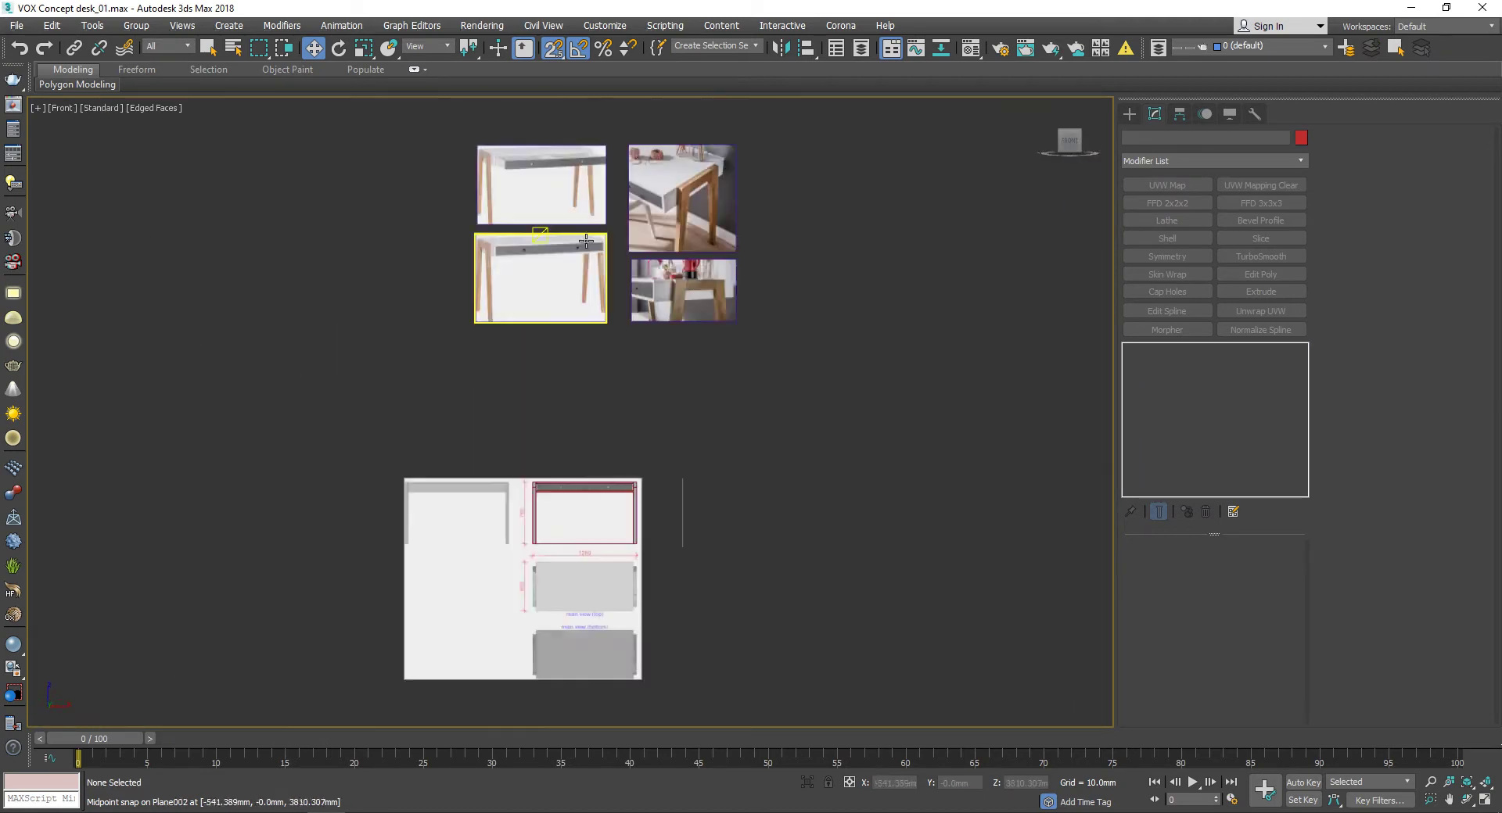
Step: Draw a new plane over the drawer area and set its width to 15 mm
scroll(650, 265, "up", 1)
scroll(572, 318, "up", 6)
key("semicolon")
scroll(508, 322, "down", 2)
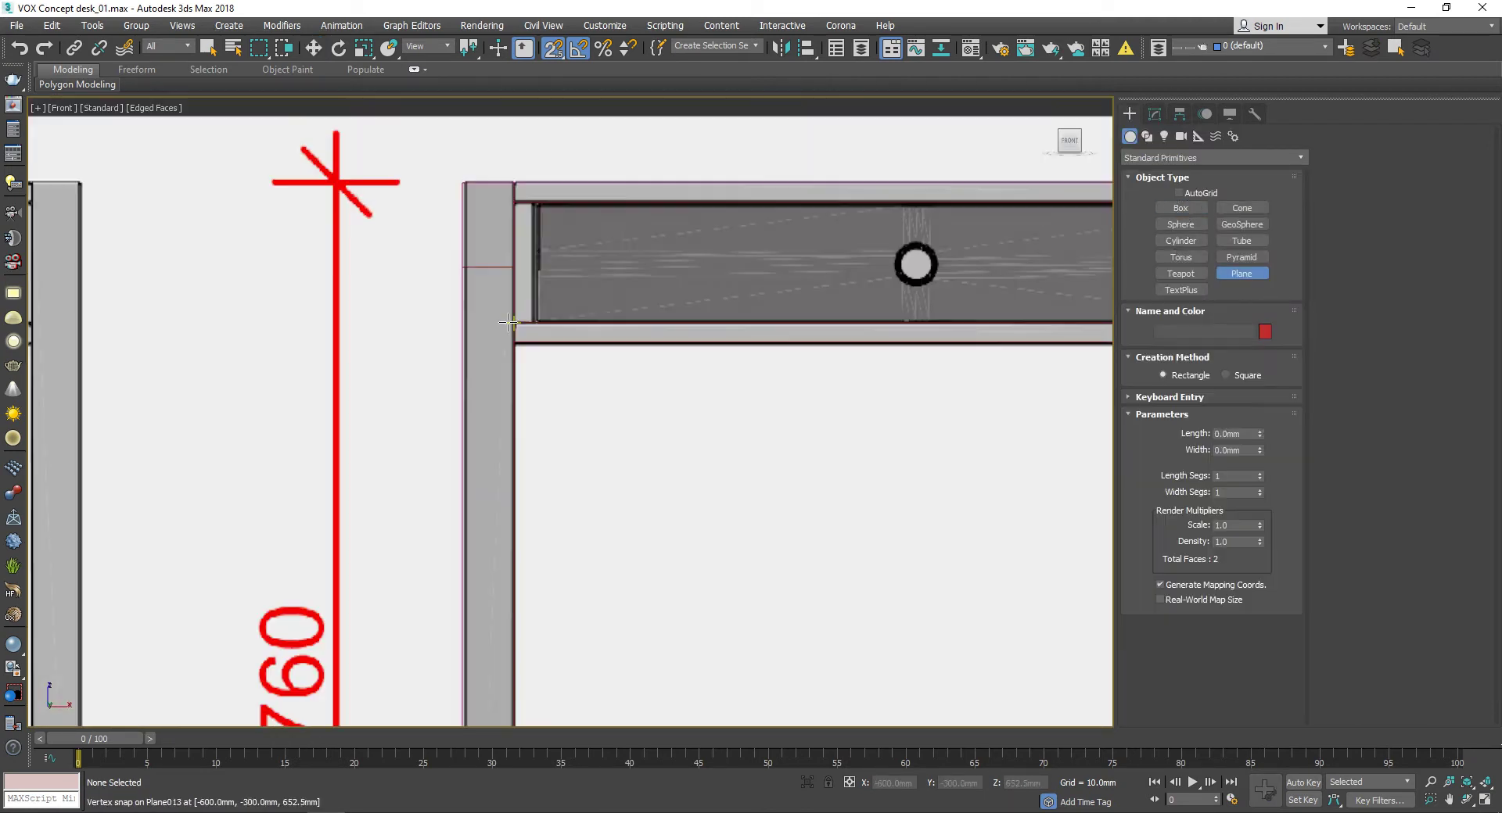
left_click_drag(577, 202, 887, 205)
scroll(664, 208, "down", 3)
scroll(899, 227, "up", 3)
left_click(1154, 113)
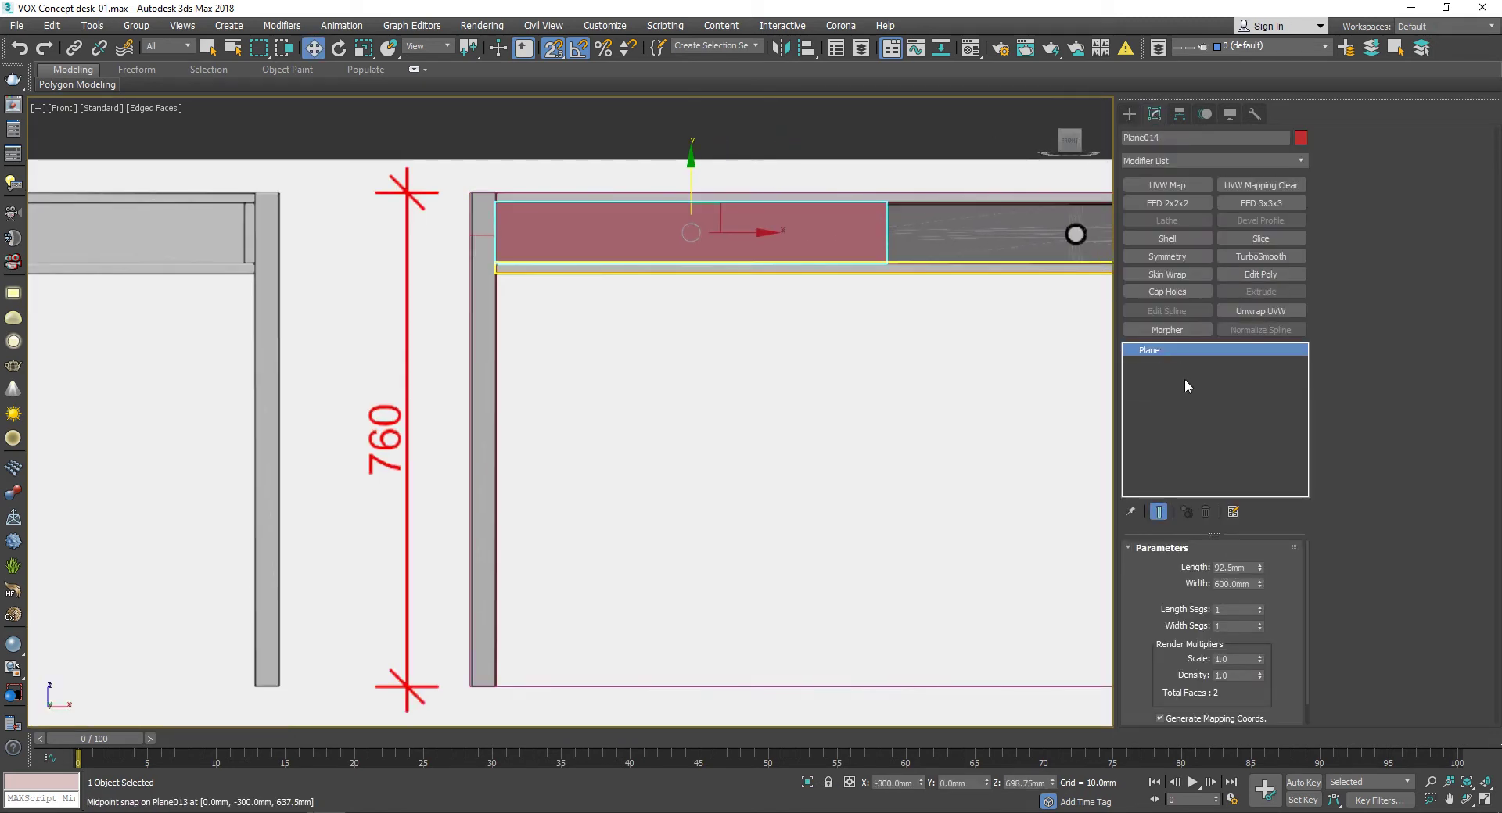
double_click(1236, 585)
type("15")
key("Return")
Step: Snap the 15 mm strip Plane014 to the inner left corner of the drawer frame
scroll(688, 235, "up", 2)
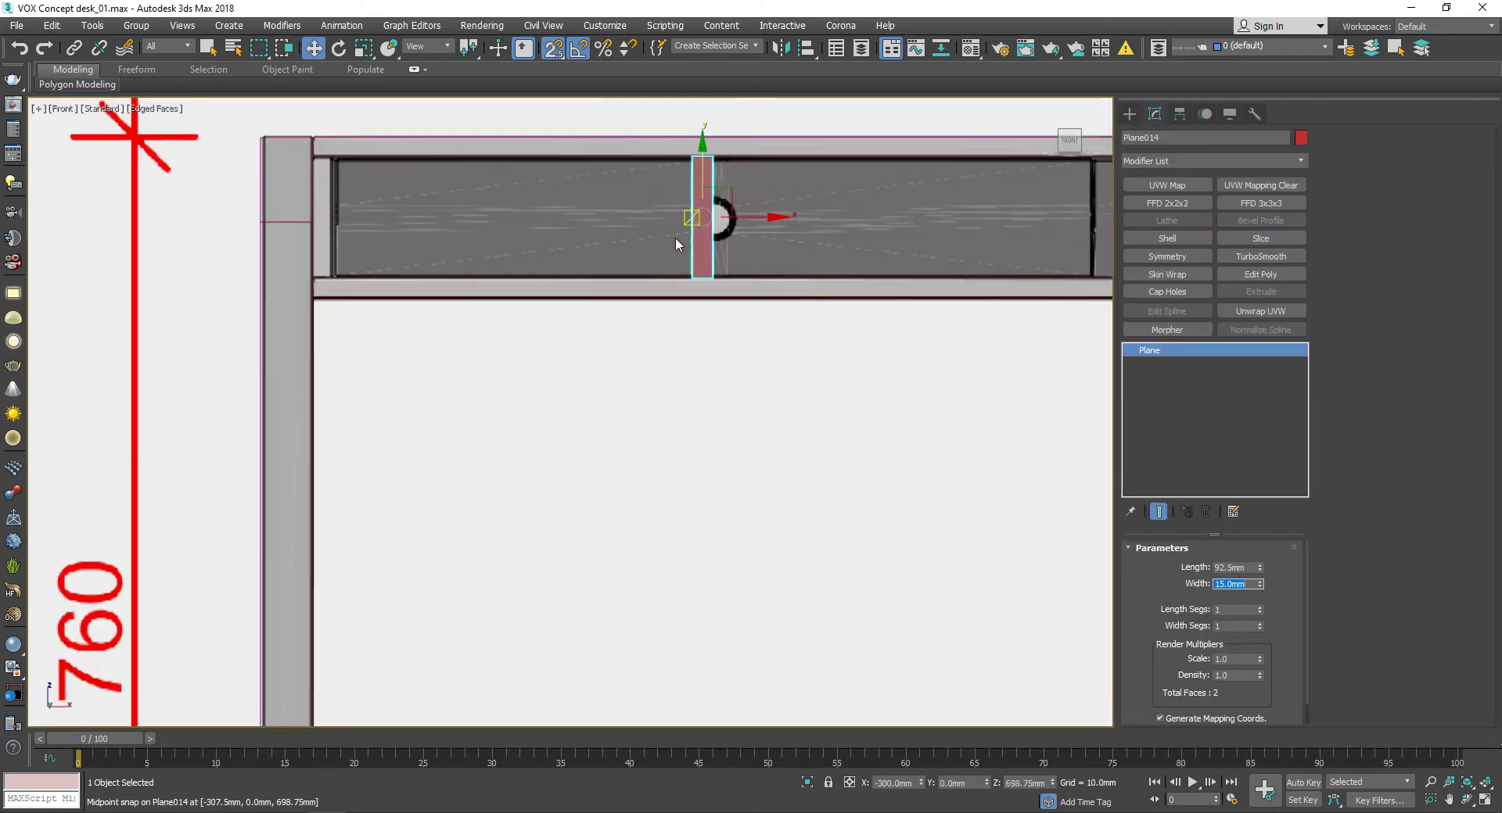
scroll(767, 289, "up", 1)
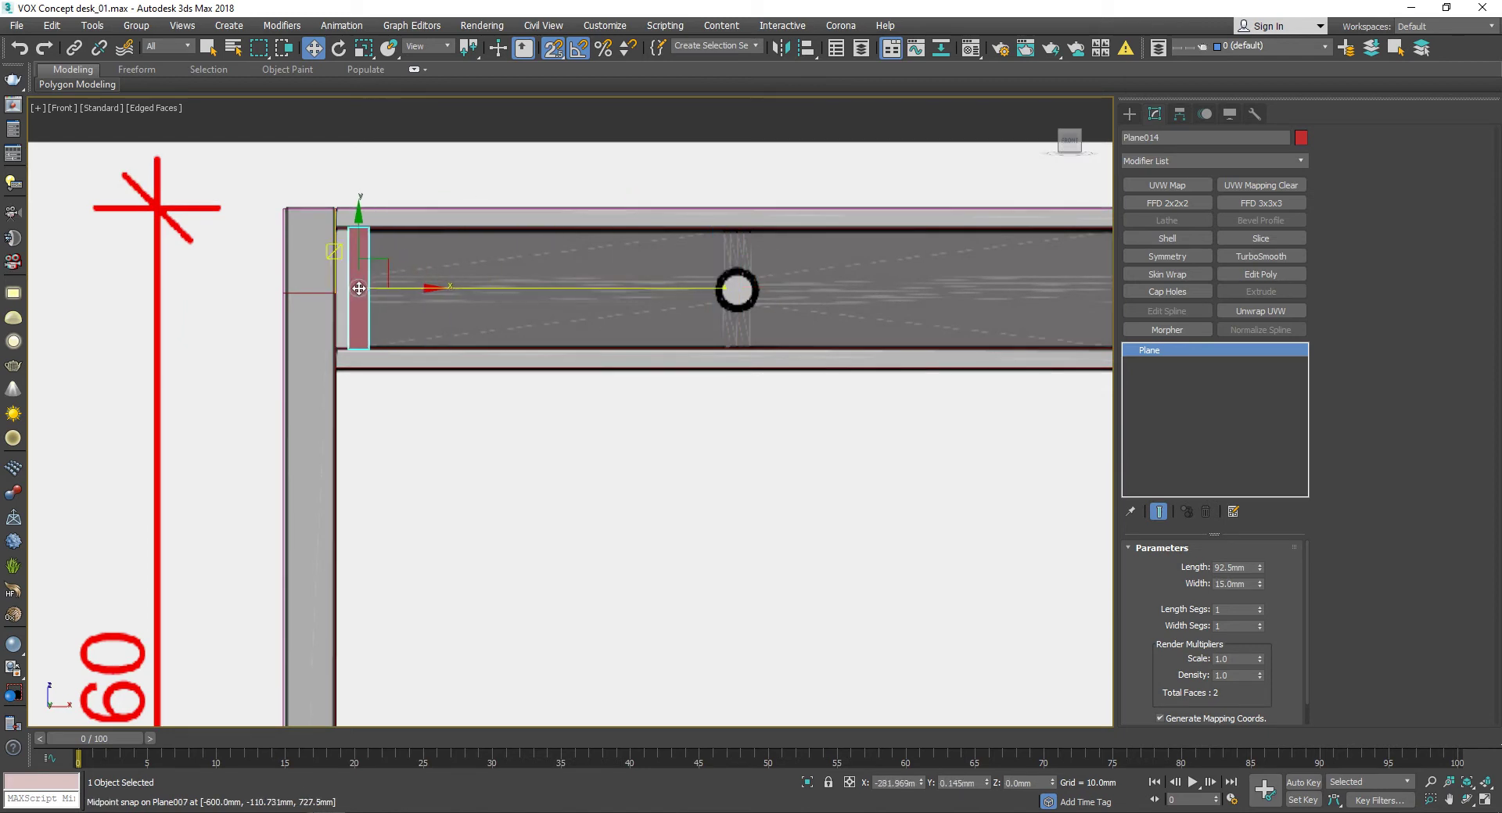
left_click_drag(358, 288, 350, 287)
scroll(352, 289, "up", 2)
scroll(438, 367, "up", 2)
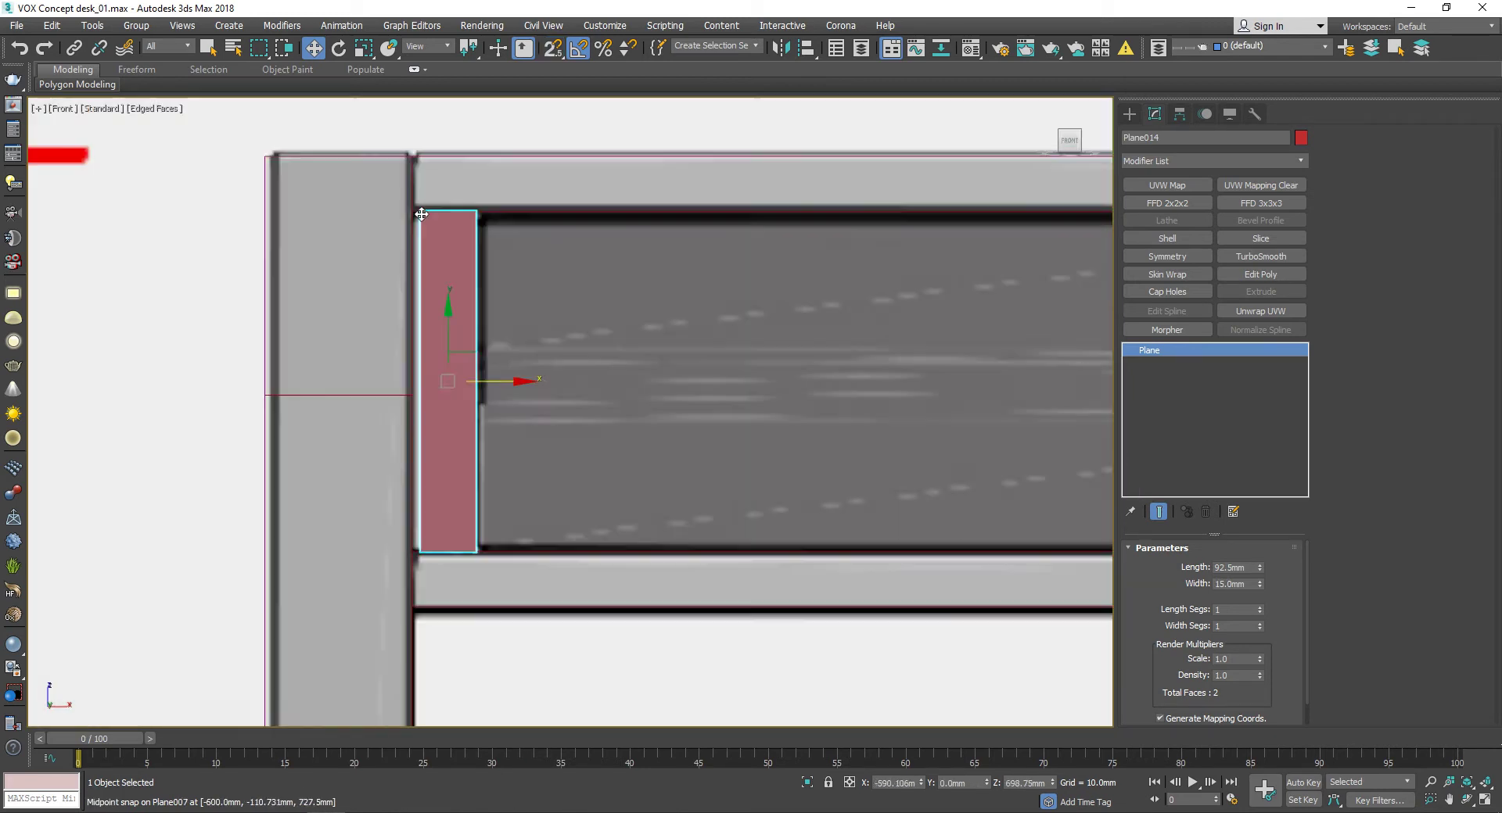
scroll(438, 368, "up", 2)
scroll(438, 368, "down", 2)
scroll(485, 383, "down", 2)
left_click_drag(485, 385, 522, 385)
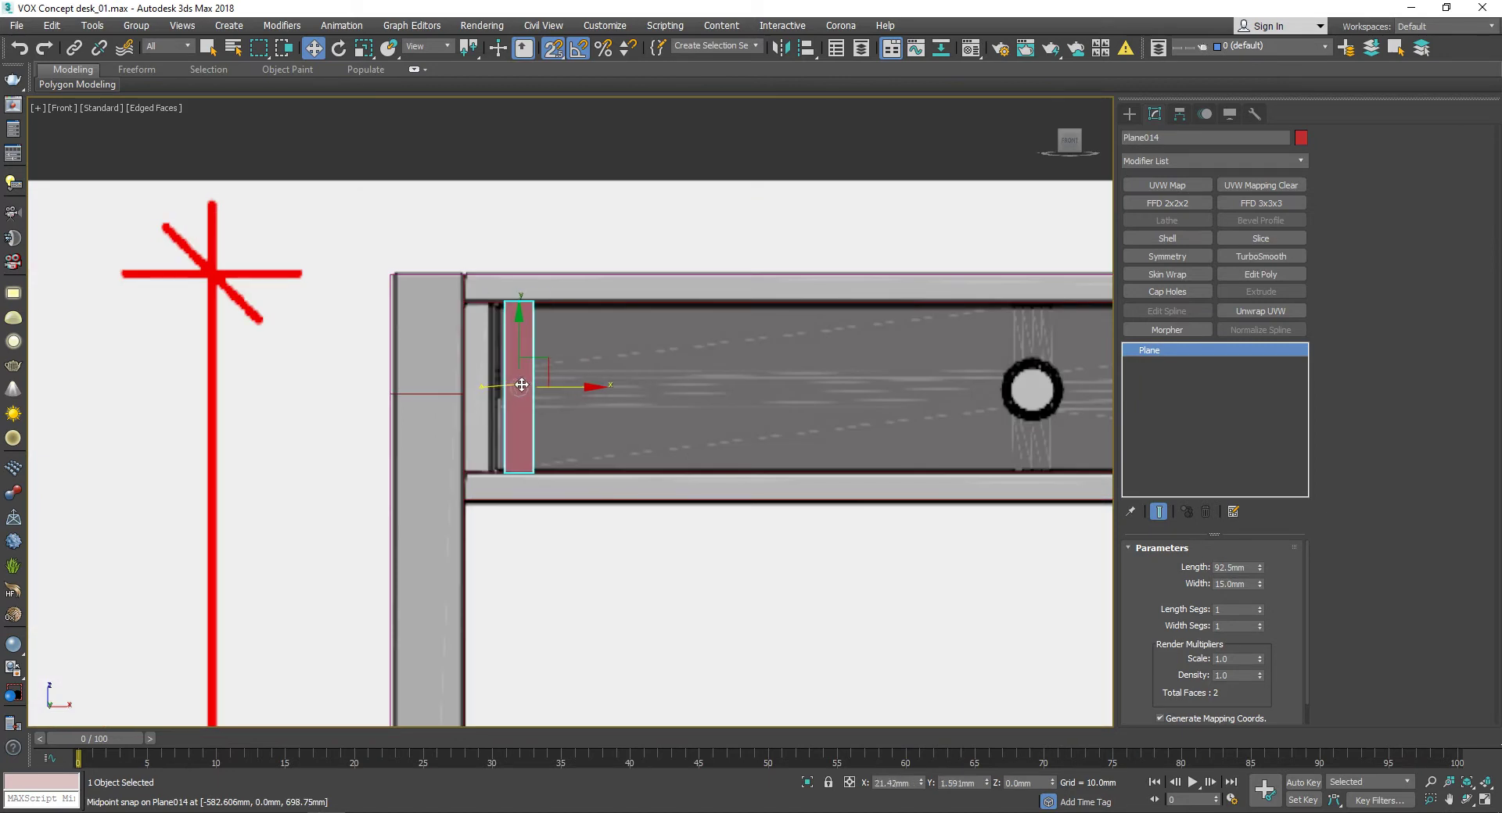
left_click_drag(485, 475, 464, 475)
scroll(450, 474, "up", 3)
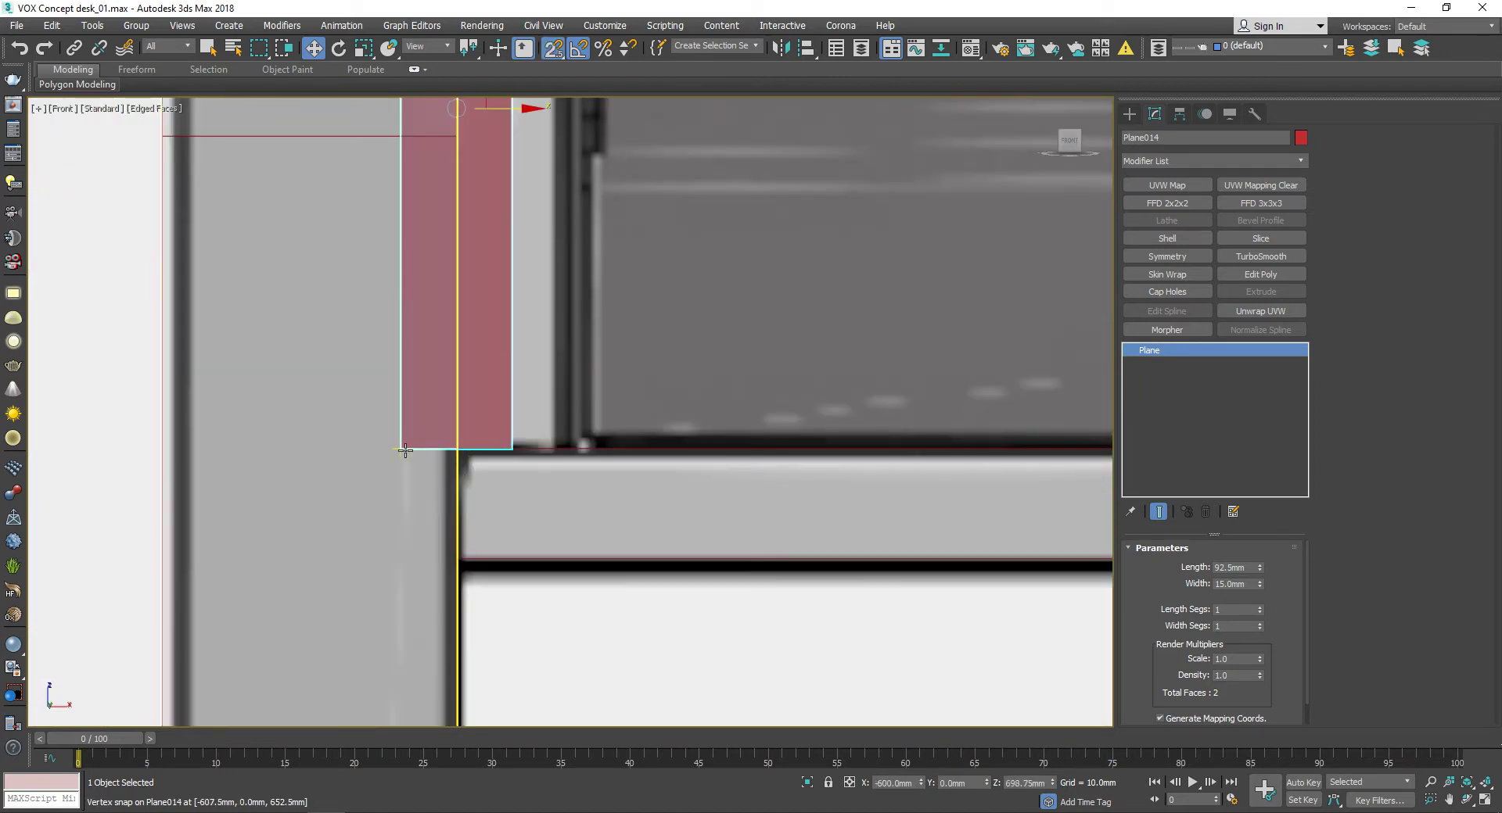
scroll(401, 448, "down", 3)
left_click(303, 449)
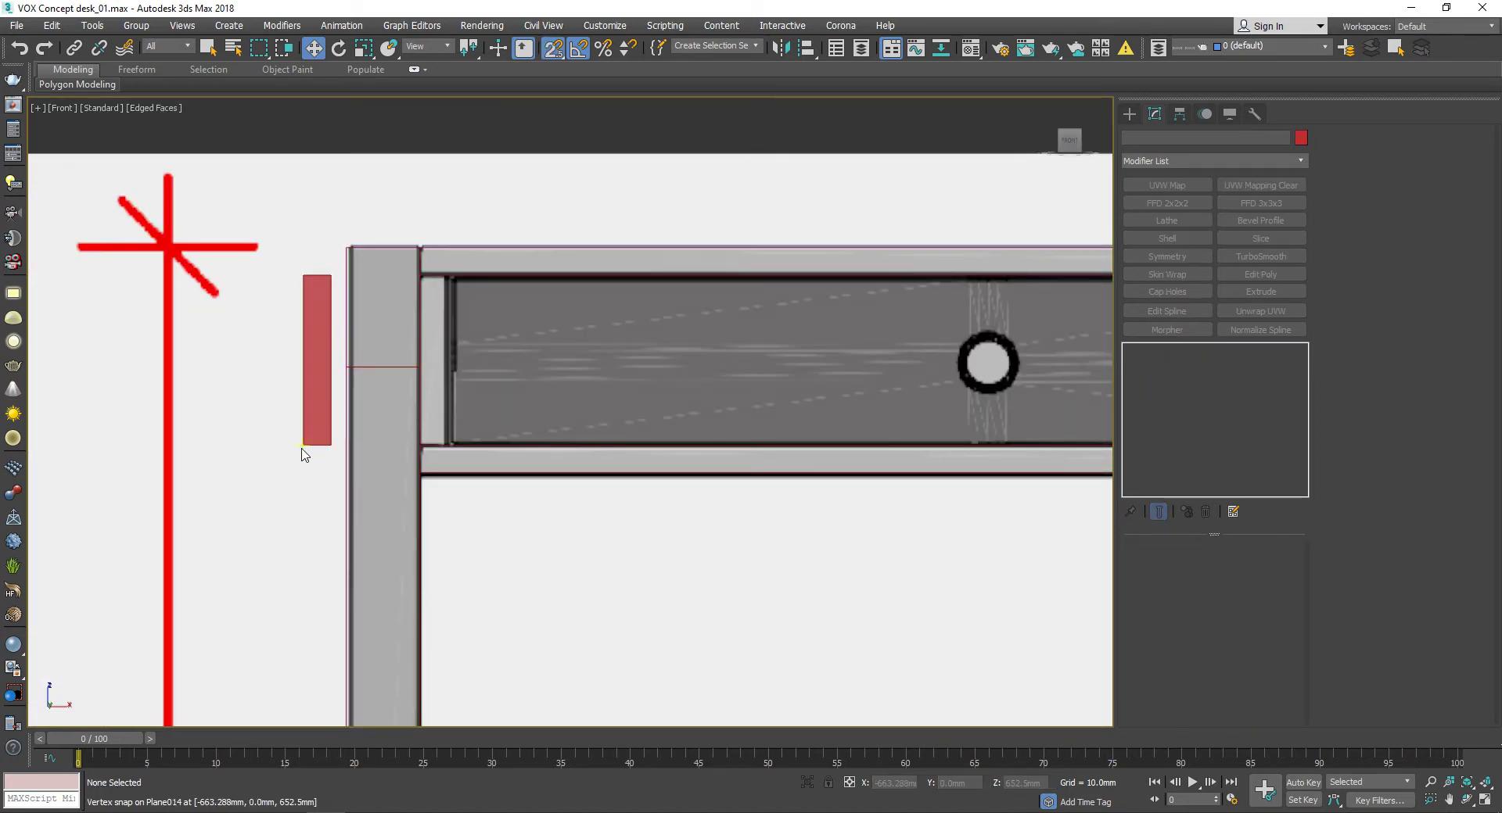
left_click(321, 356)
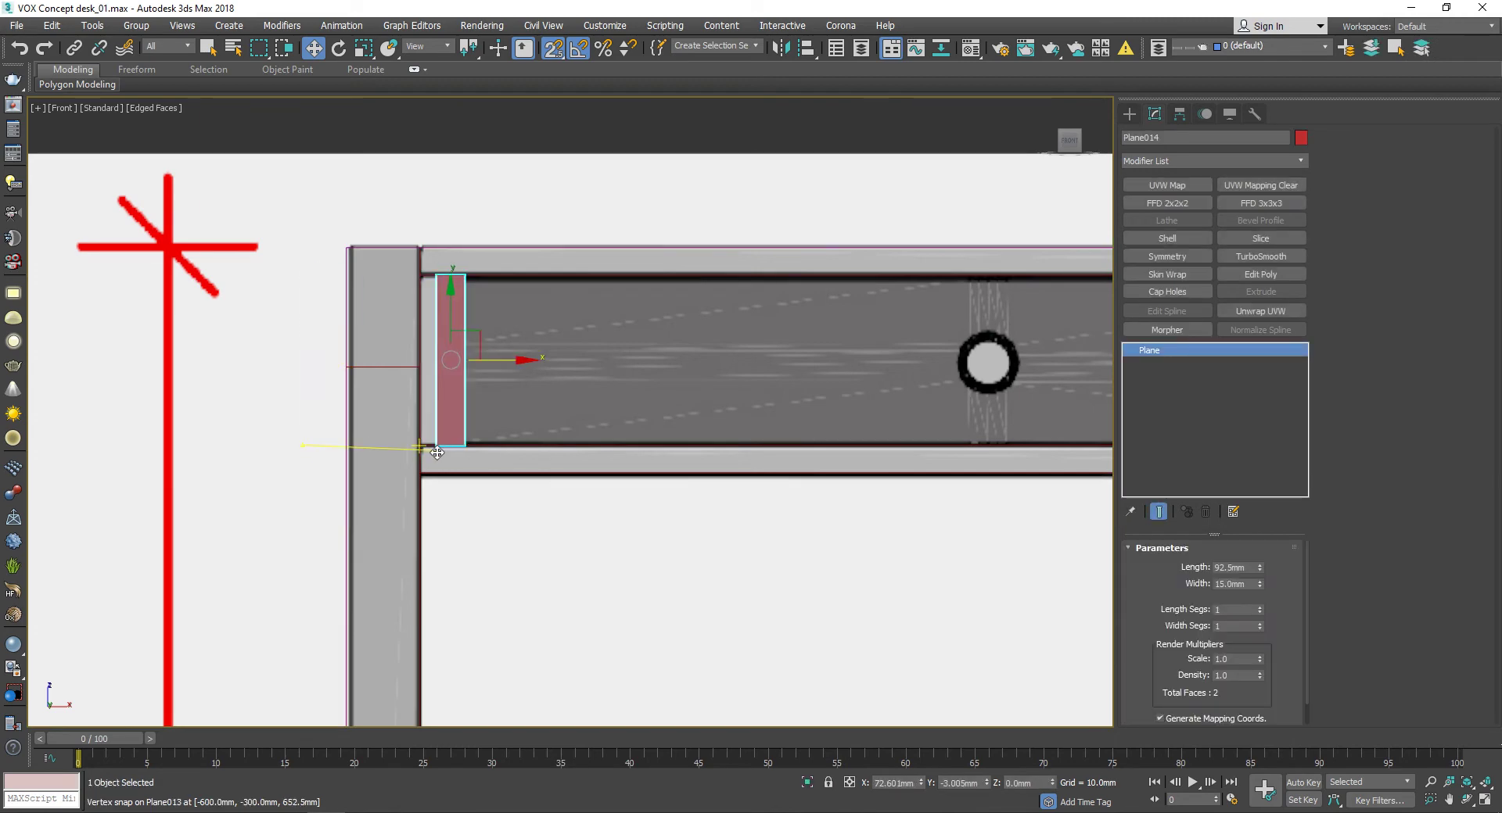
scroll(436, 452, "down", 3)
mouse_move(494, 383)
middle_mouse_down("alt")
mouse_move(728, 426)
mouse_move(653, 361)
middle_mouse_up("alt")
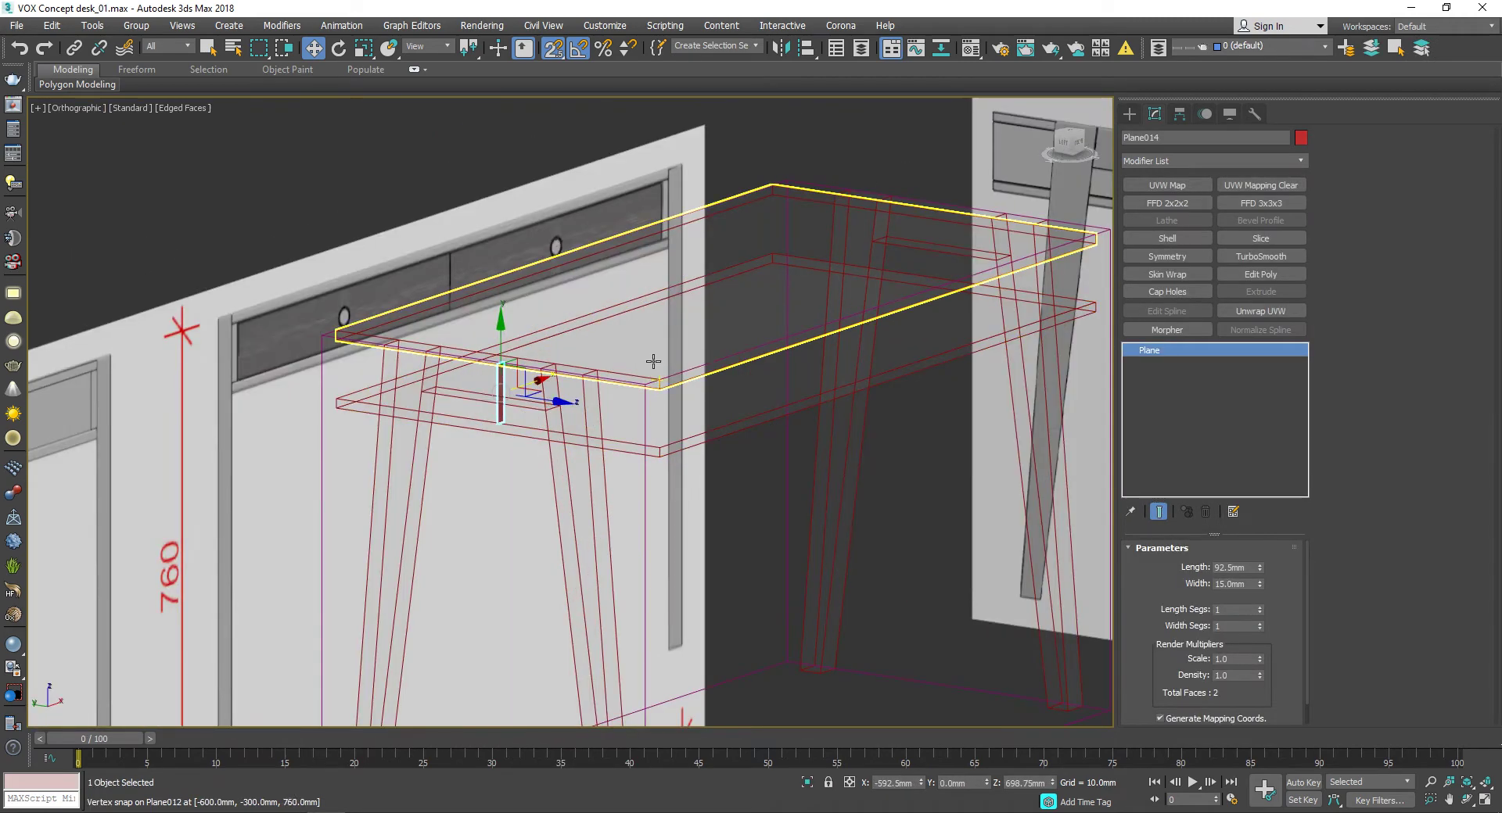
Step: Copy the desk top's 600 mm Shell modifier and paste it onto strip Plane014
left_click(650, 352)
right_click(1166, 350)
left_click(1241, 406)
left_click(500, 381)
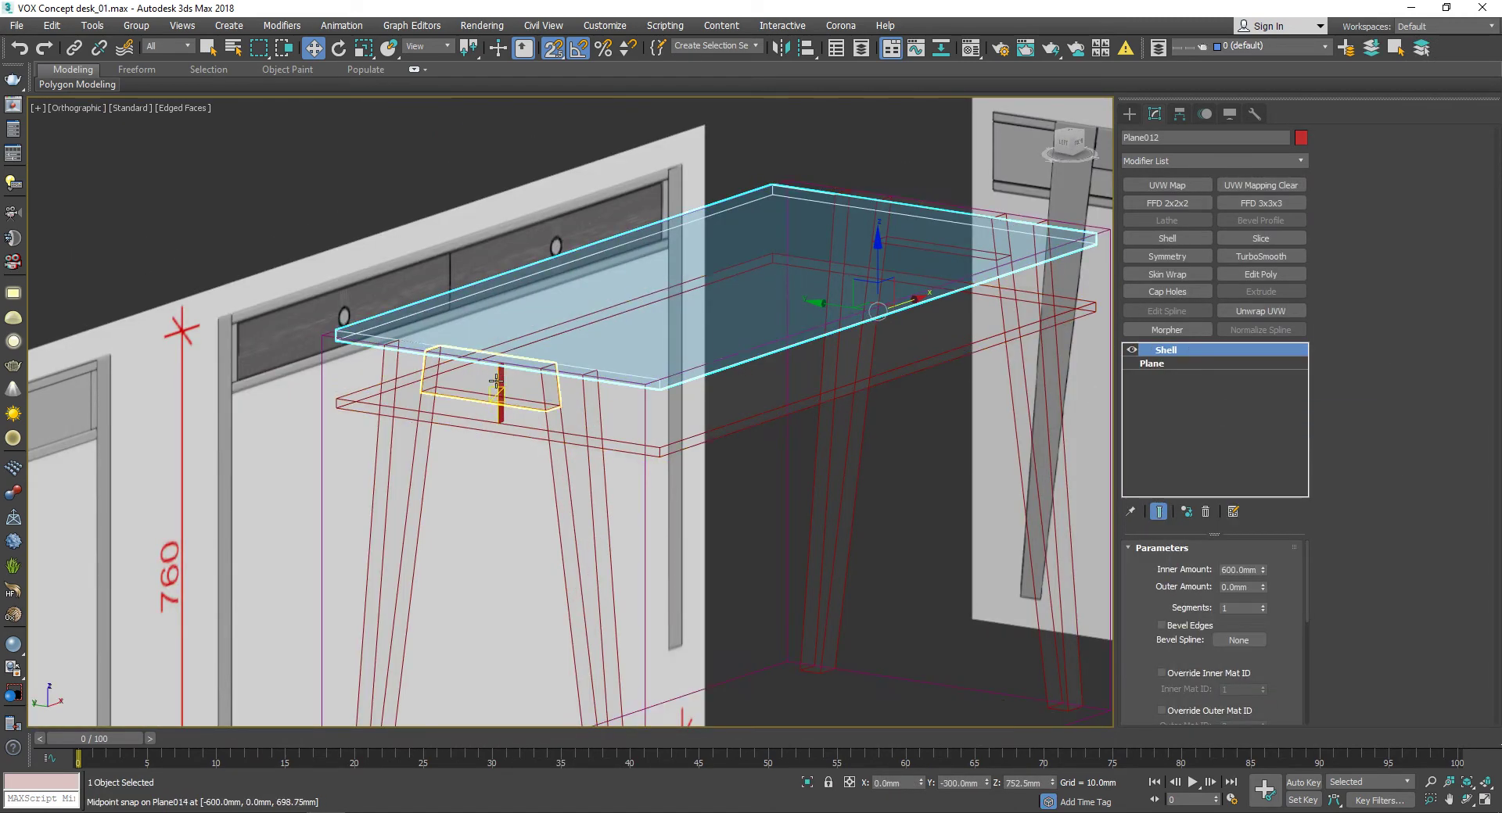
scroll(499, 381, "up", 2)
left_click(469, 348)
right_click(1142, 352)
left_click(1161, 362)
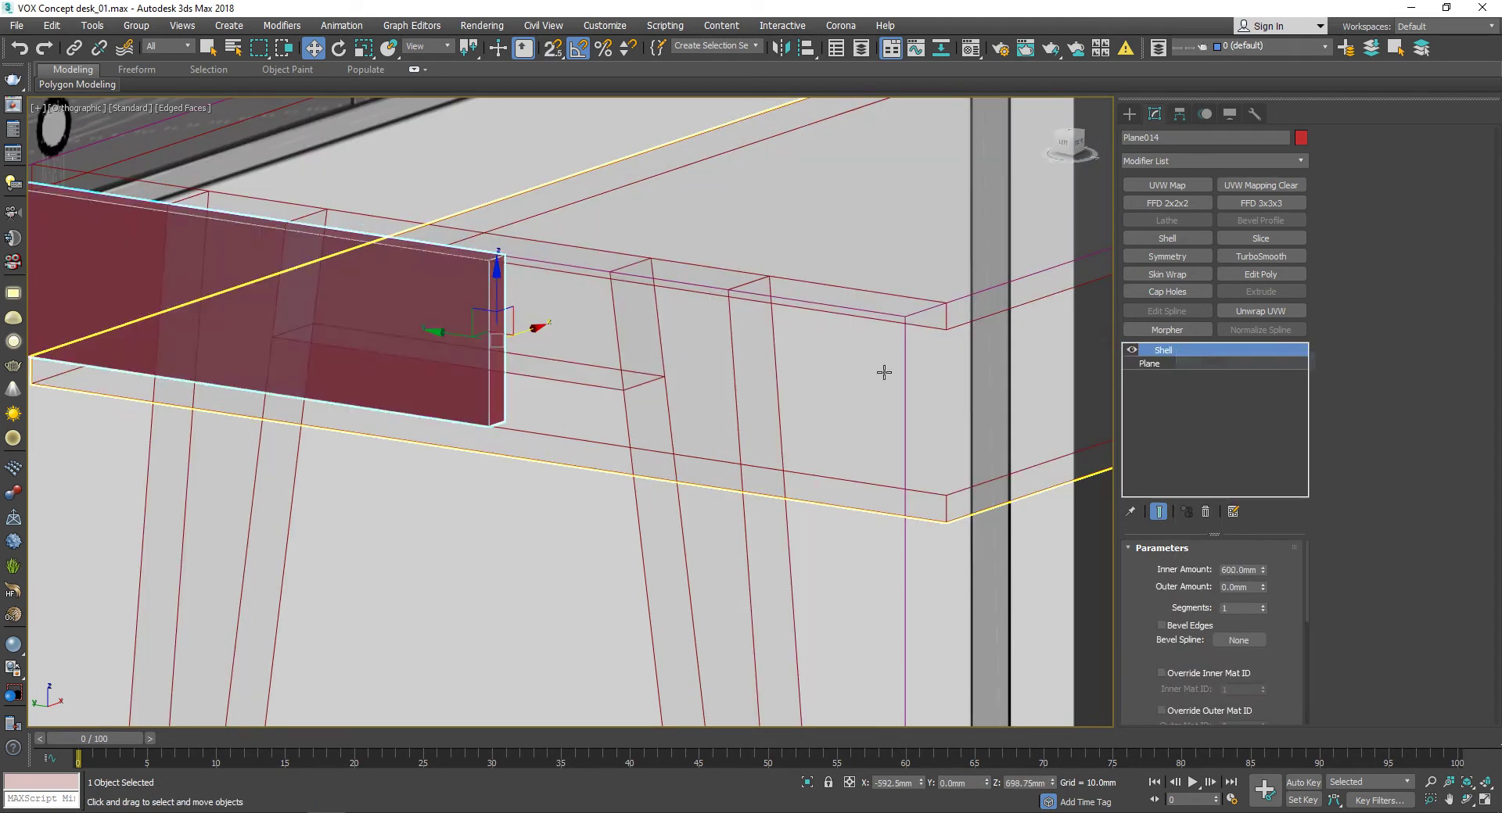
scroll(571, 360, "down", 3)
Step: In the Left view, snap the side panel into line with the desk frame
left_click(1069, 148)
scroll(785, 258, "down", 2)
key("s")
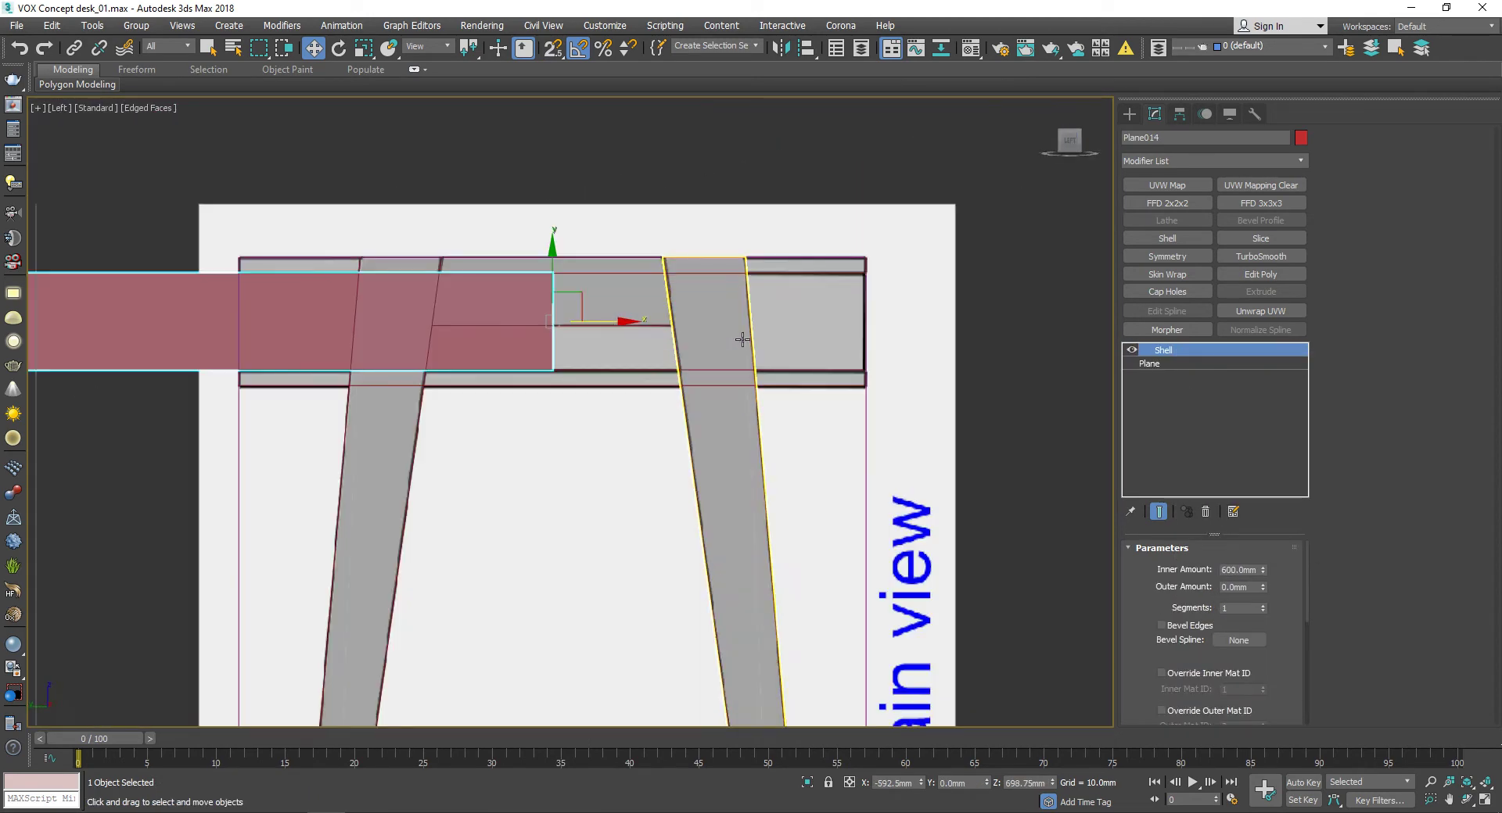
left_click_drag(557, 320, 880, 283)
scroll(865, 362, "down", 3)
left_click(1064, 135)
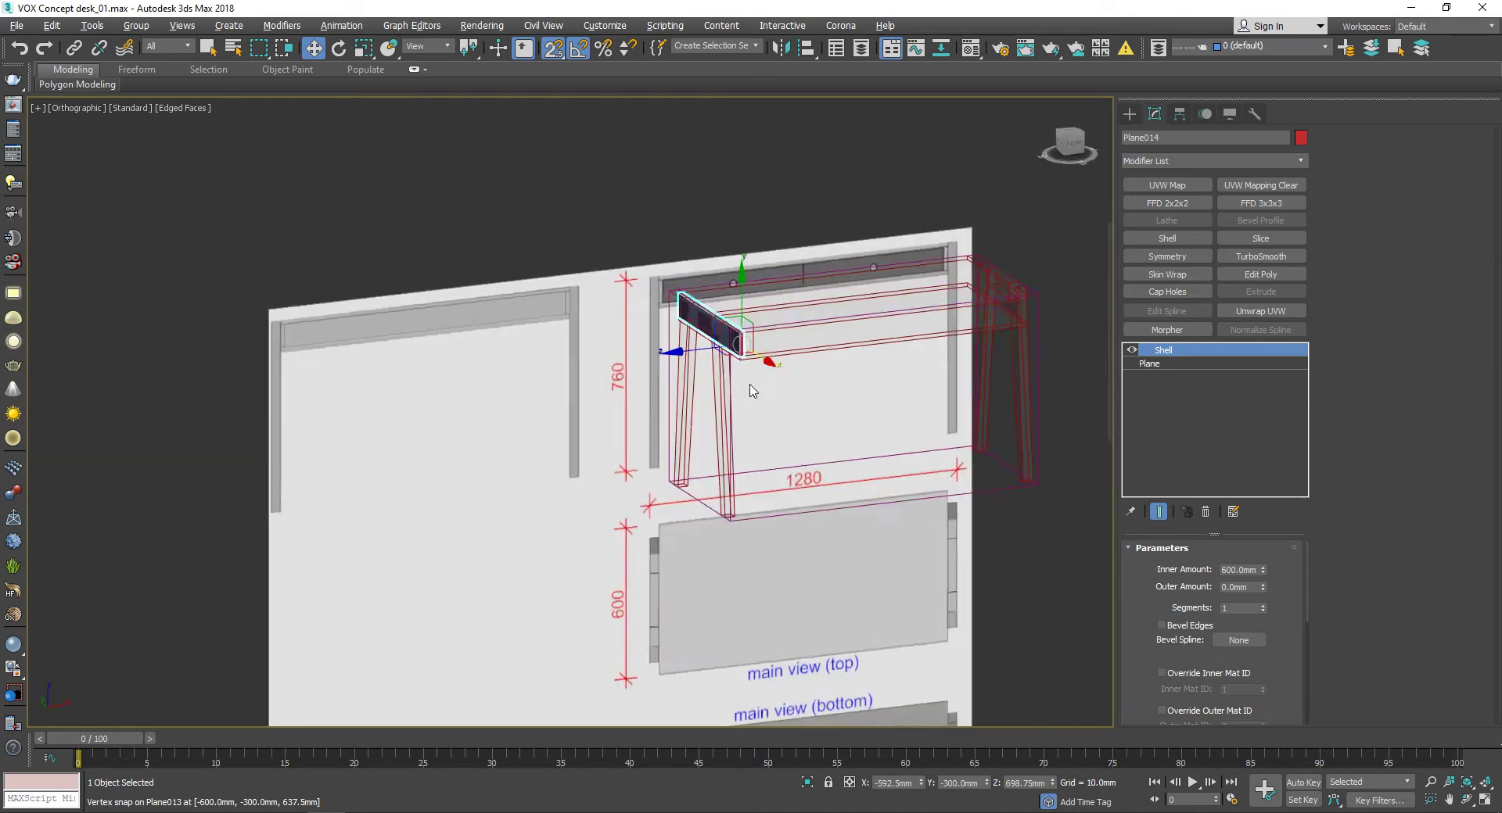
key("m")
left_click(1301, 47)
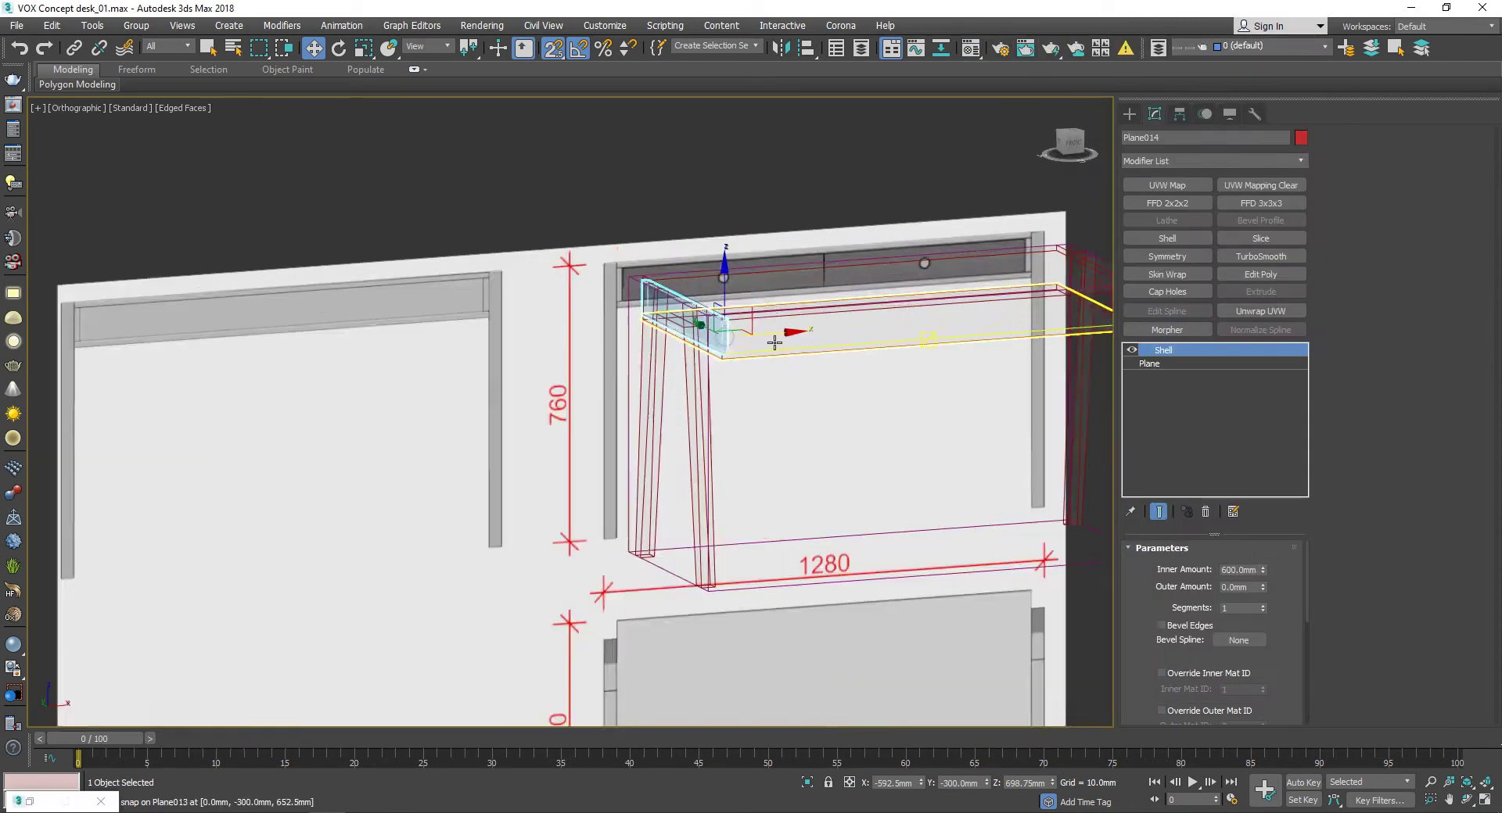
left_click_drag(1068, 148, 1073, 153)
left_click(1073, 152)
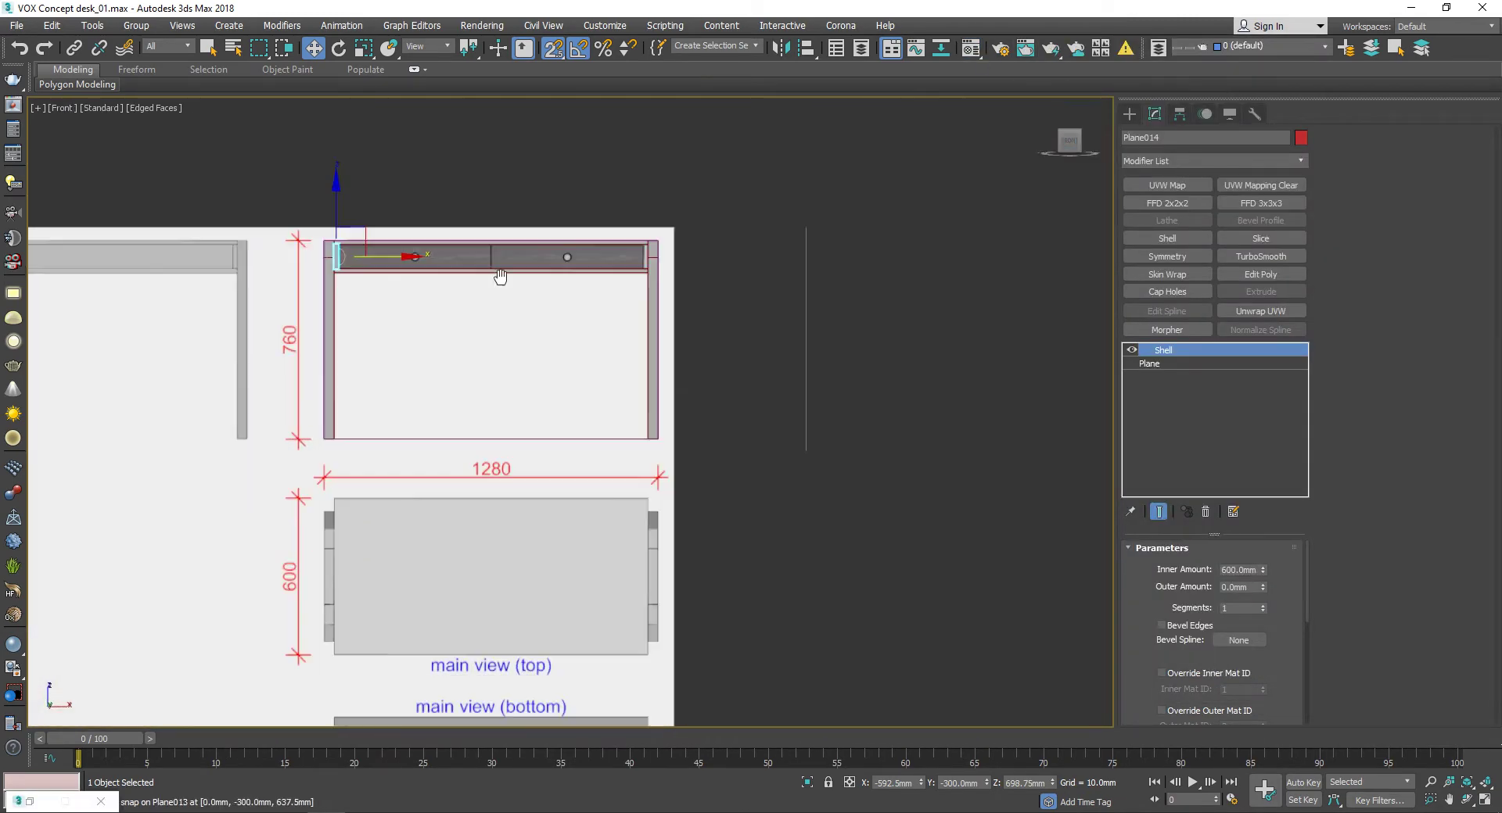
Step: Clone the side panel as Plane015 and place it at the drawer frame's right end
left_click_drag(775, 290, 595, 290, "shift")
left_click(755, 485)
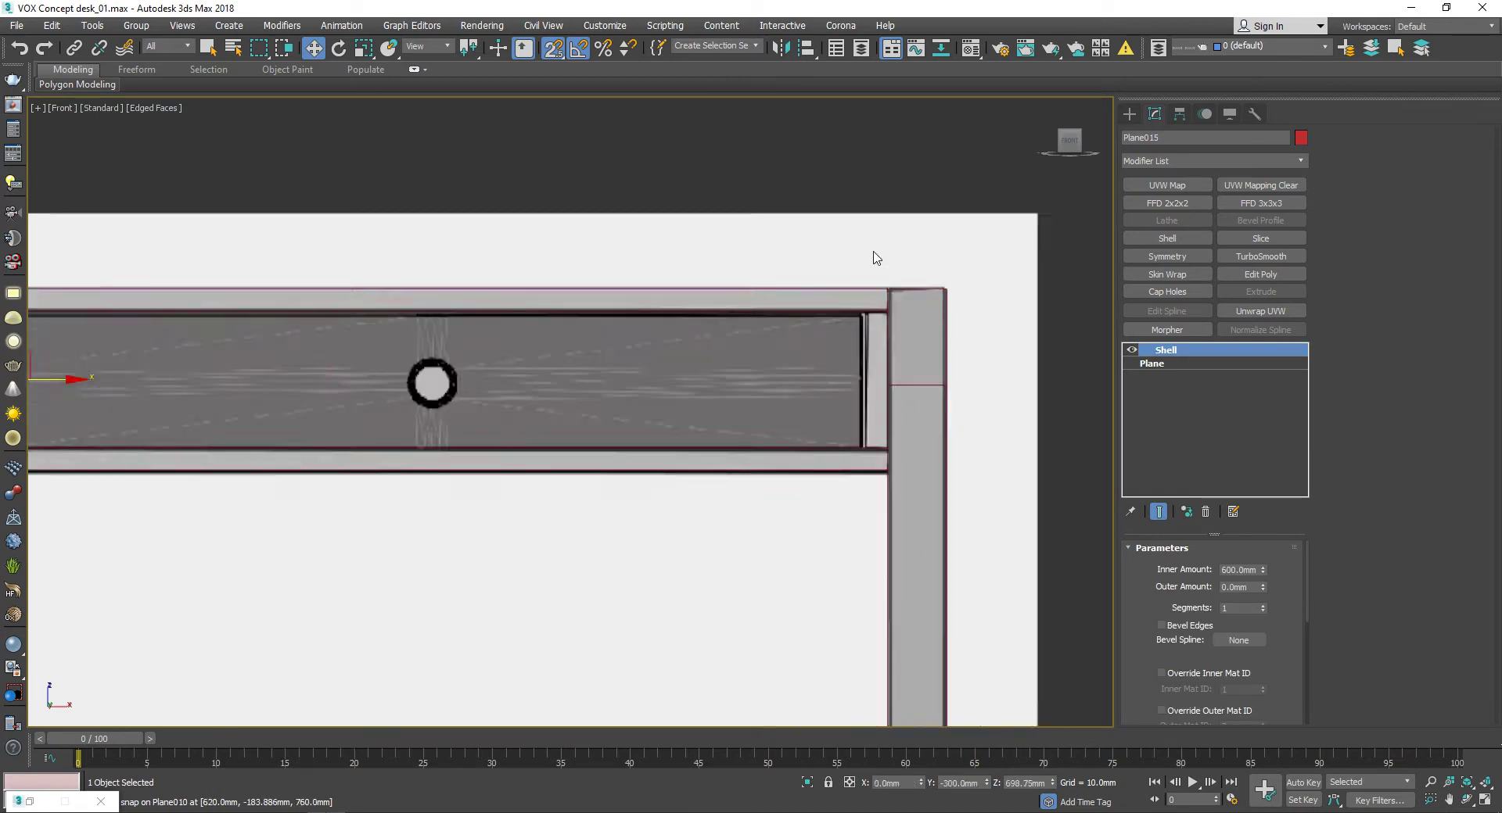
scroll(727, 313, "down", 2)
scroll(829, 300, "up", 3)
scroll(830, 313, "up", 2)
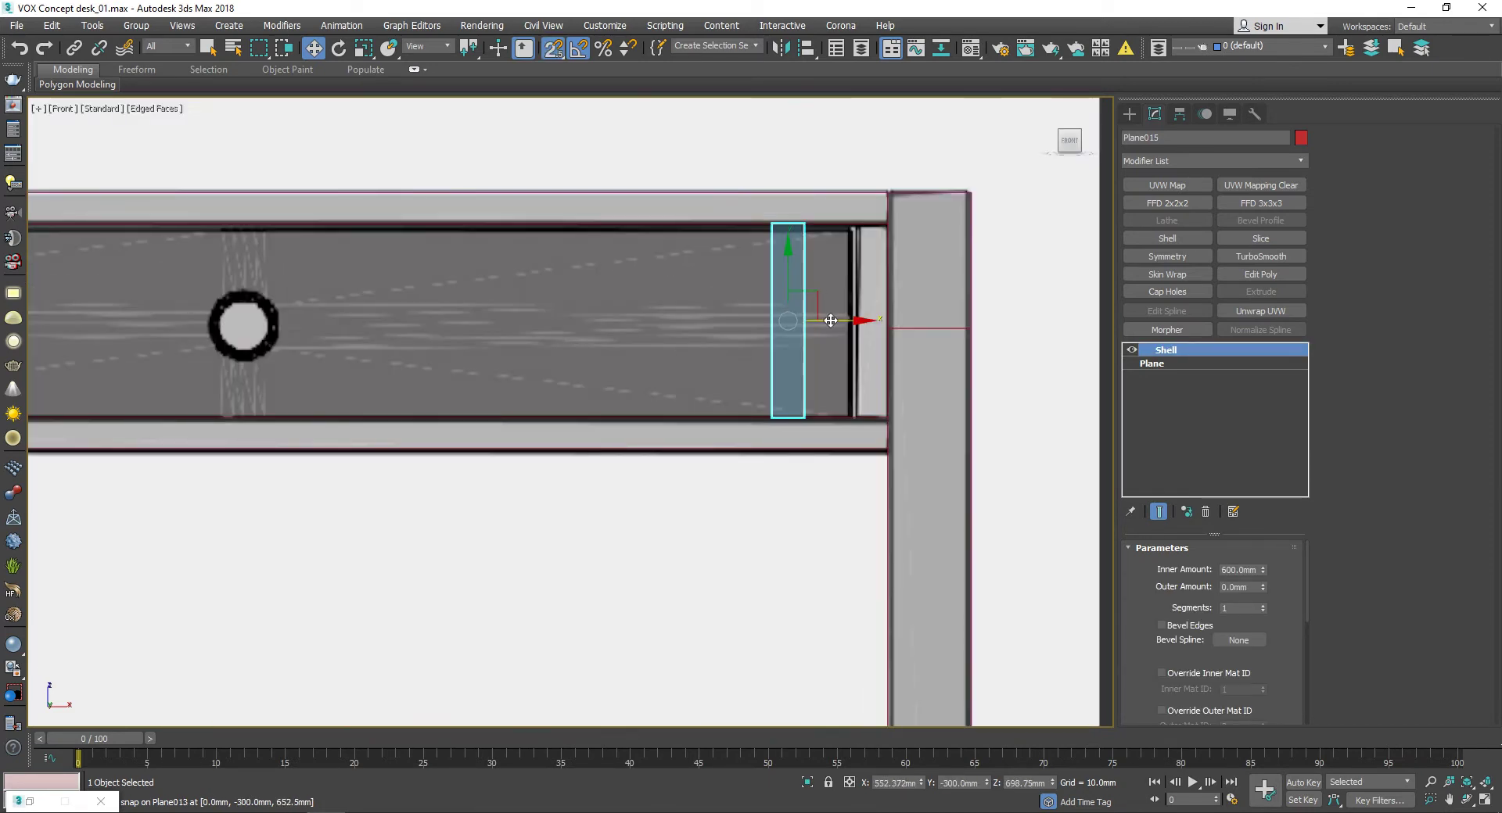
left_click_drag(858, 244, 839, 273)
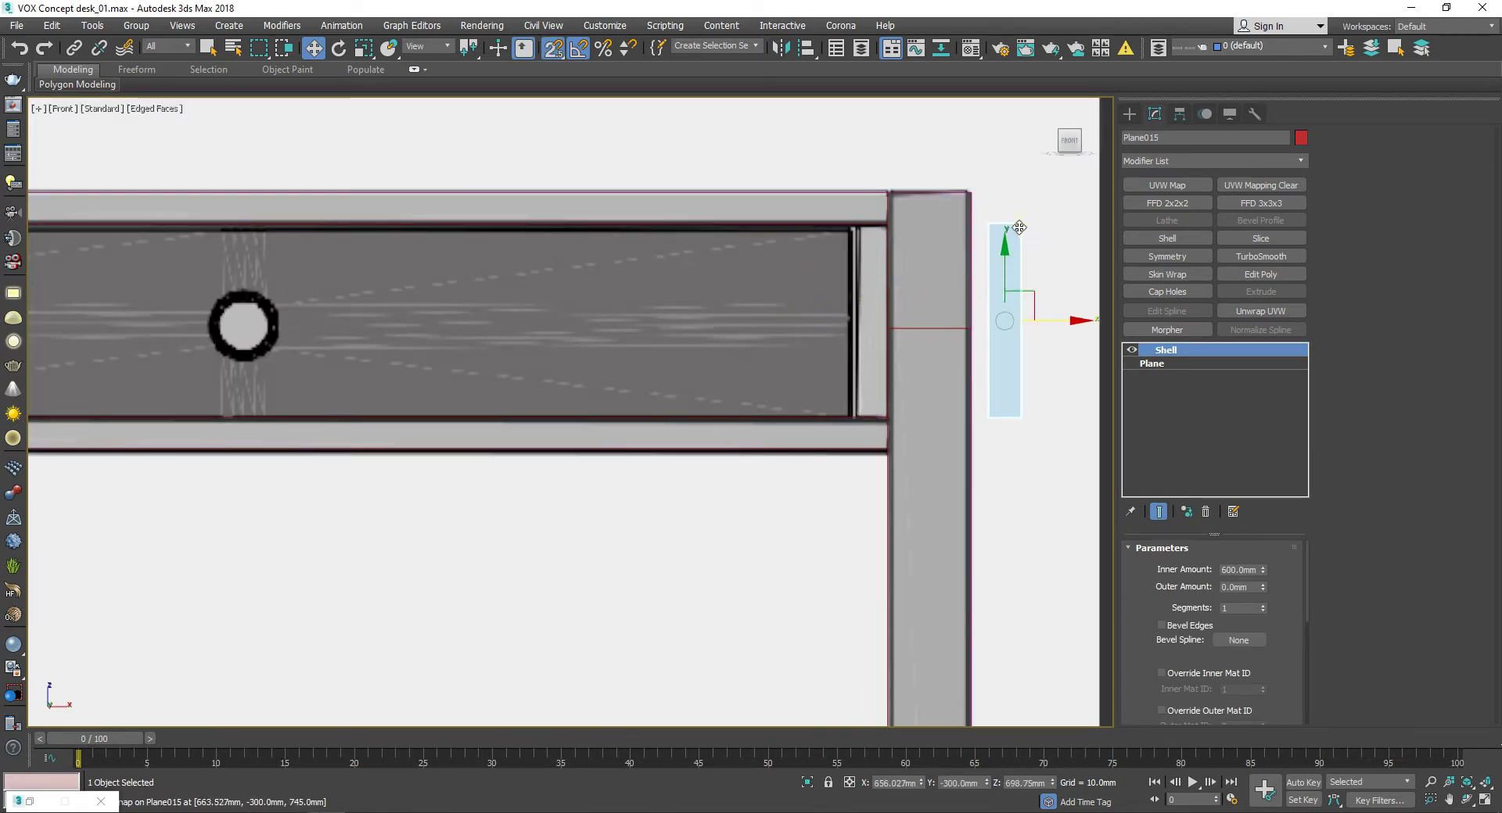
scroll(699, 293, "down", 3)
middle_click_drag(699, 292, 1104, 171, "alt")
key("f")
left_click(1104, 171)
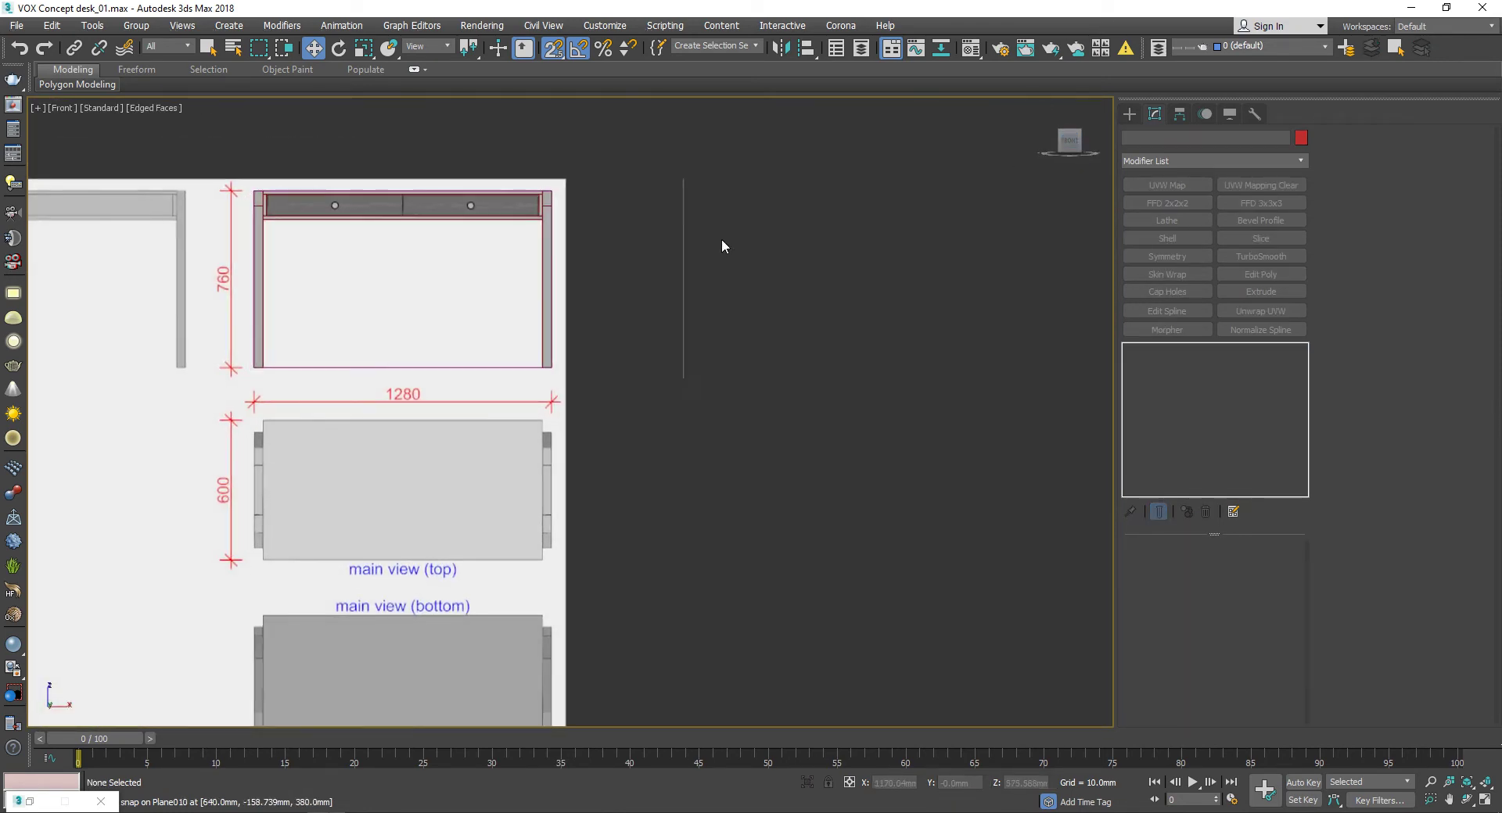
scroll(750, 435, "down", 5)
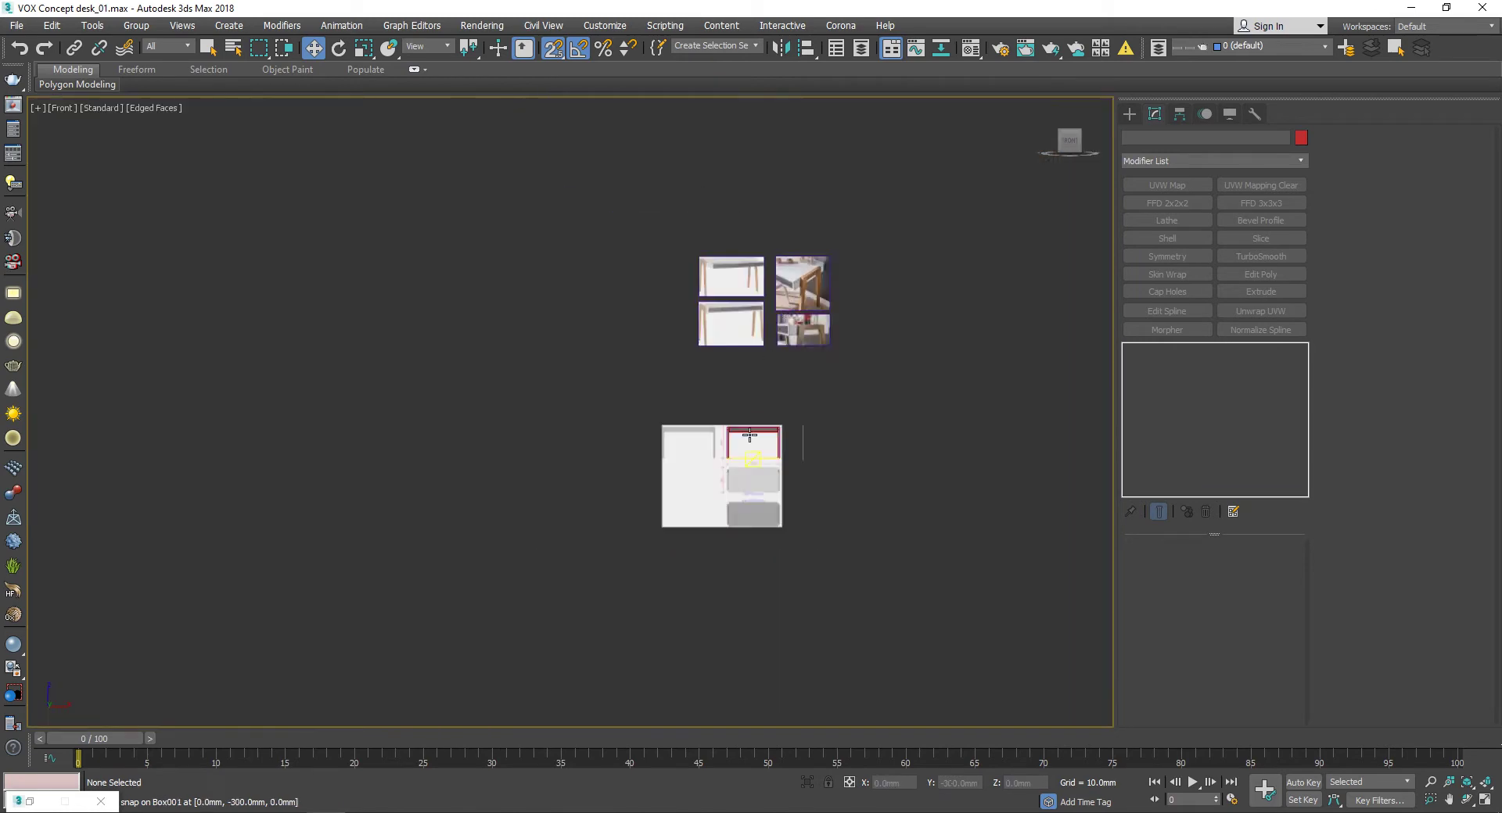
scroll(749, 435, "up", 5)
scroll(749, 435, "up", 2)
left_click(522, 469)
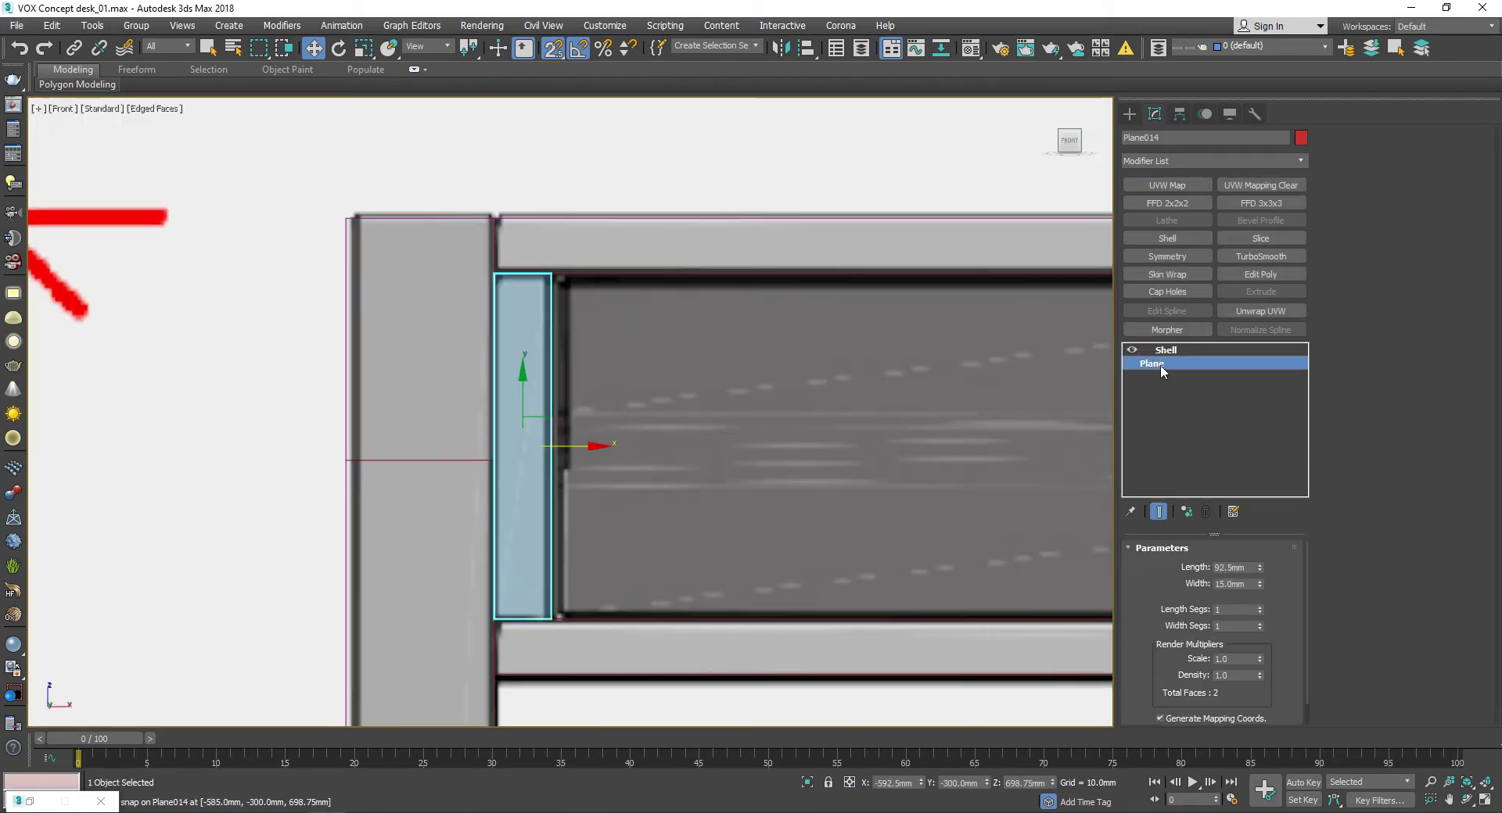
scroll(735, 378, "down", 3)
scroll(735, 378, "down", 4)
scroll(412, 255, "up", 5)
scroll(452, 131, "up", 3)
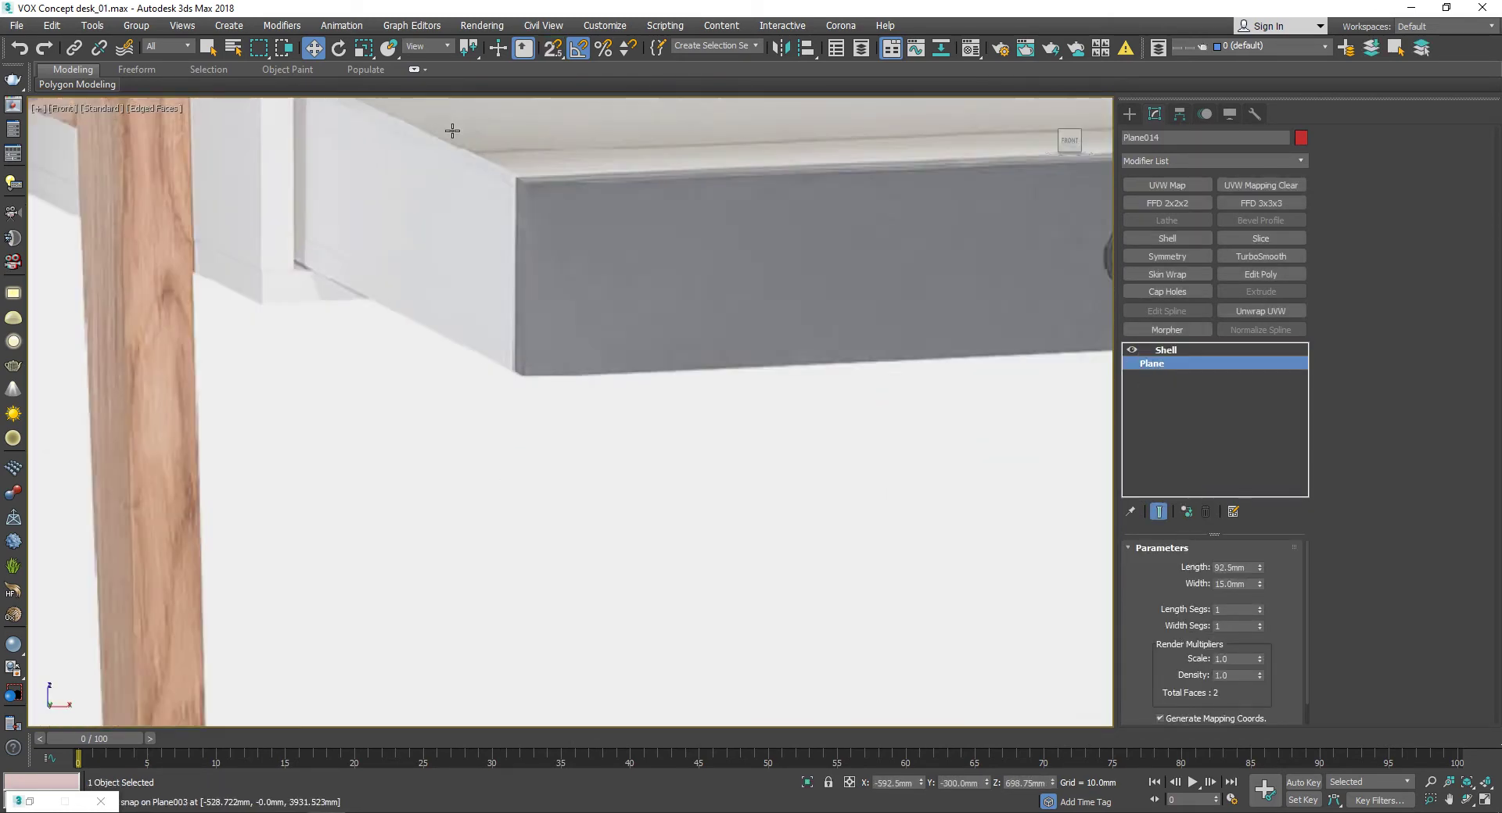
scroll(452, 131, "down", 2)
scroll(597, 345, "down", 1)
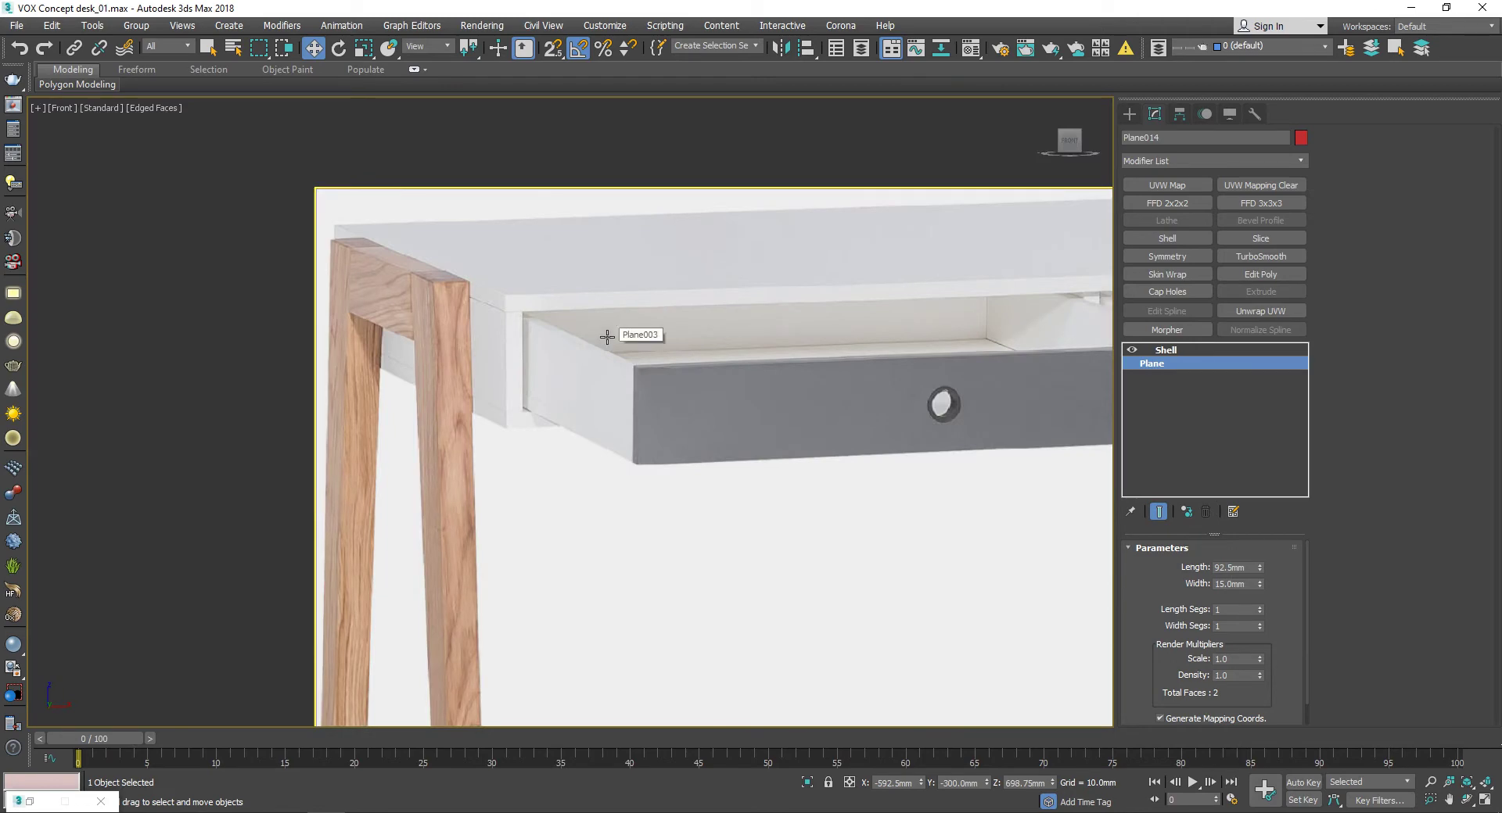
scroll(536, 344, "up", 3)
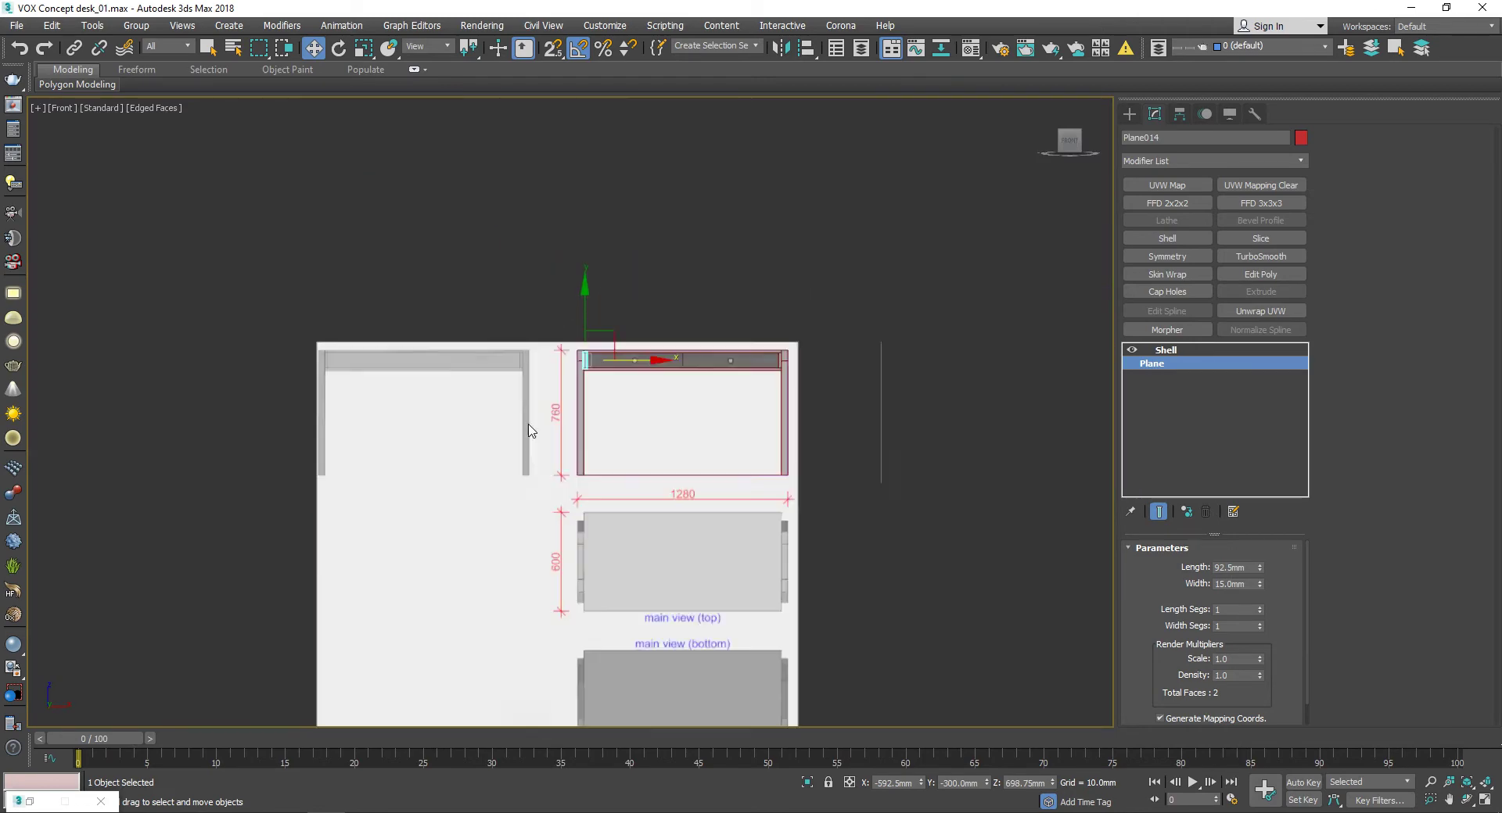
Step: Clone plank Plane014 as Plane016 and rotate the copy 90 degrees
mouse_move(571, 376)
middle_mouse_down("alt")
mouse_move(748, 405)
mouse_move(731, 452)
mouse_move(548, 337)
middle_mouse_up("alt")
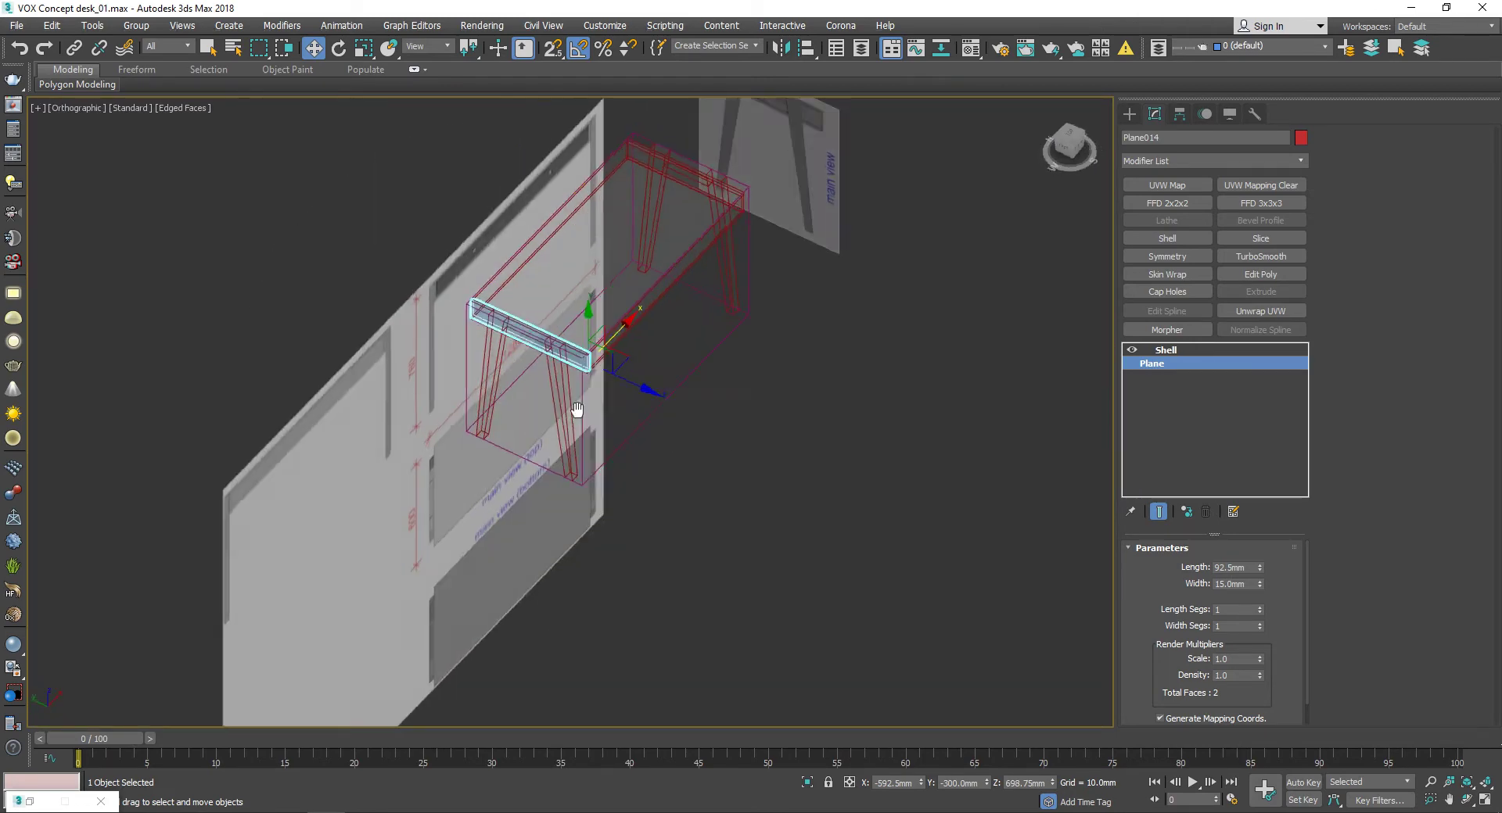
left_click_drag(548, 337, 696, 380, "shift")
left_click(753, 480)
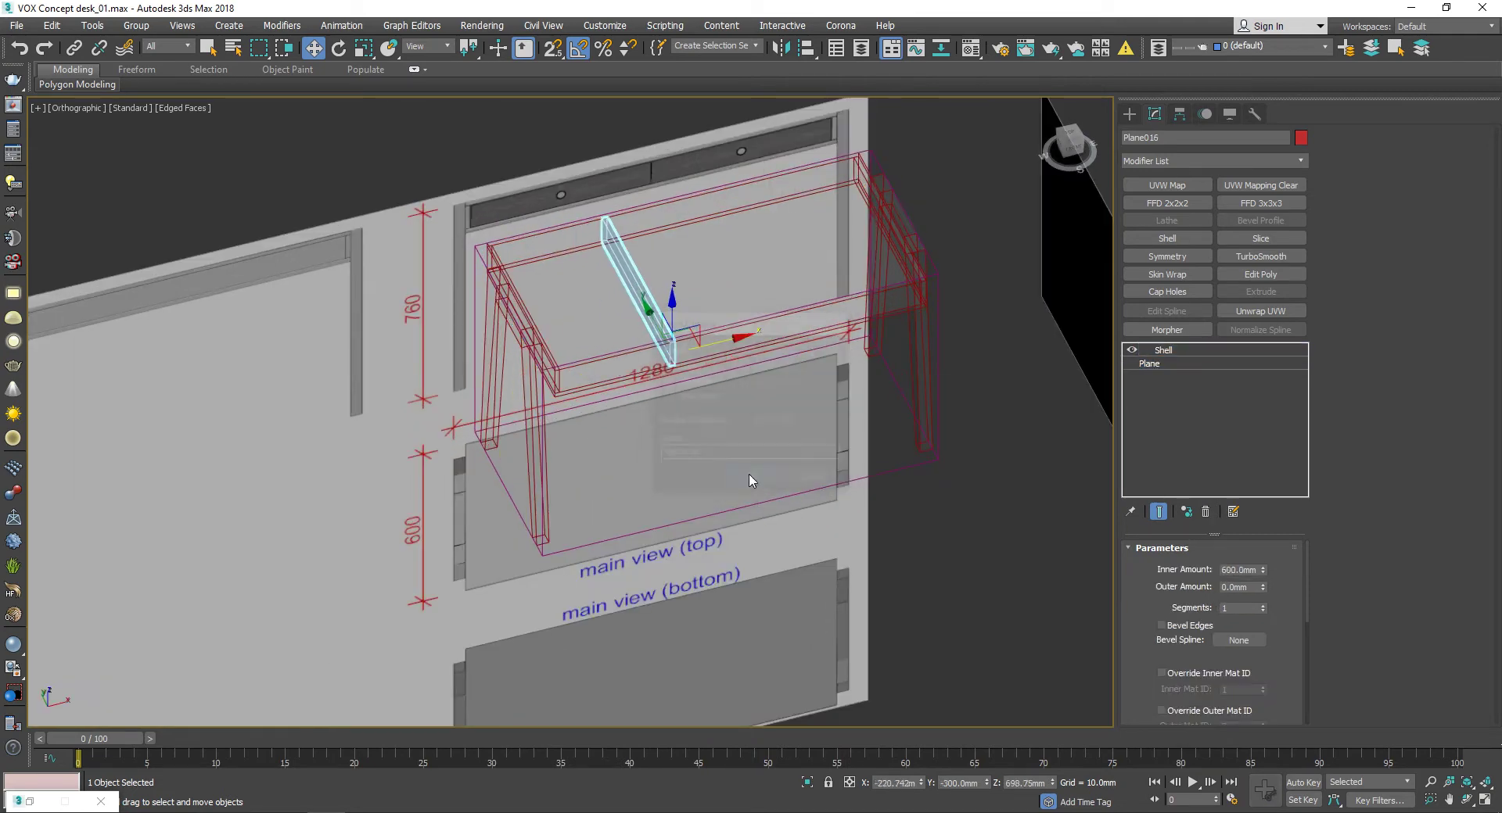
key("e")
left_click_drag(734, 381, 738, 408)
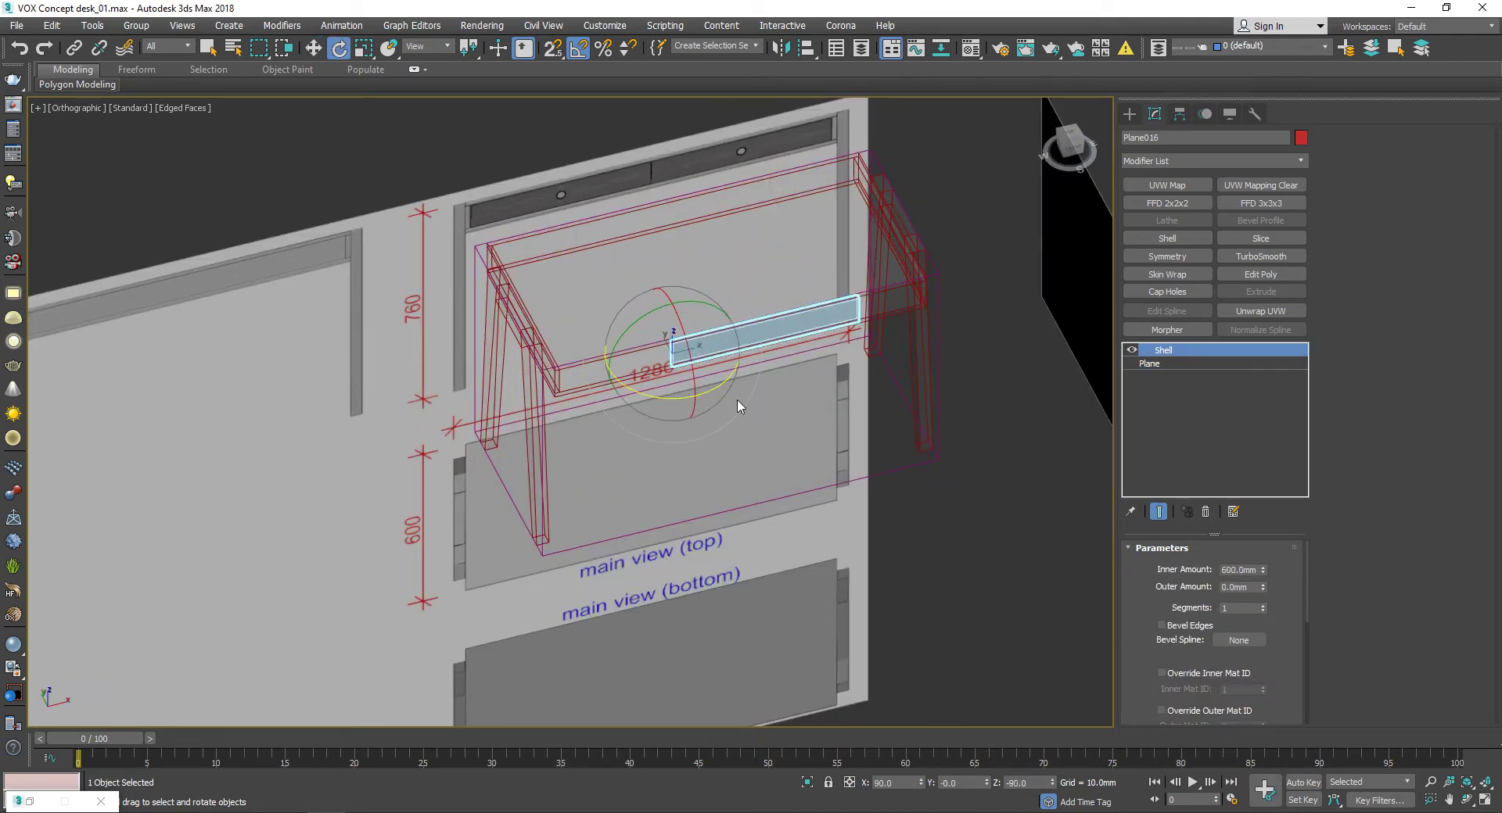
Step: In the Left view, snap Plane016 flush against the desk frame's edge
left_click(1051, 150)
key("s")
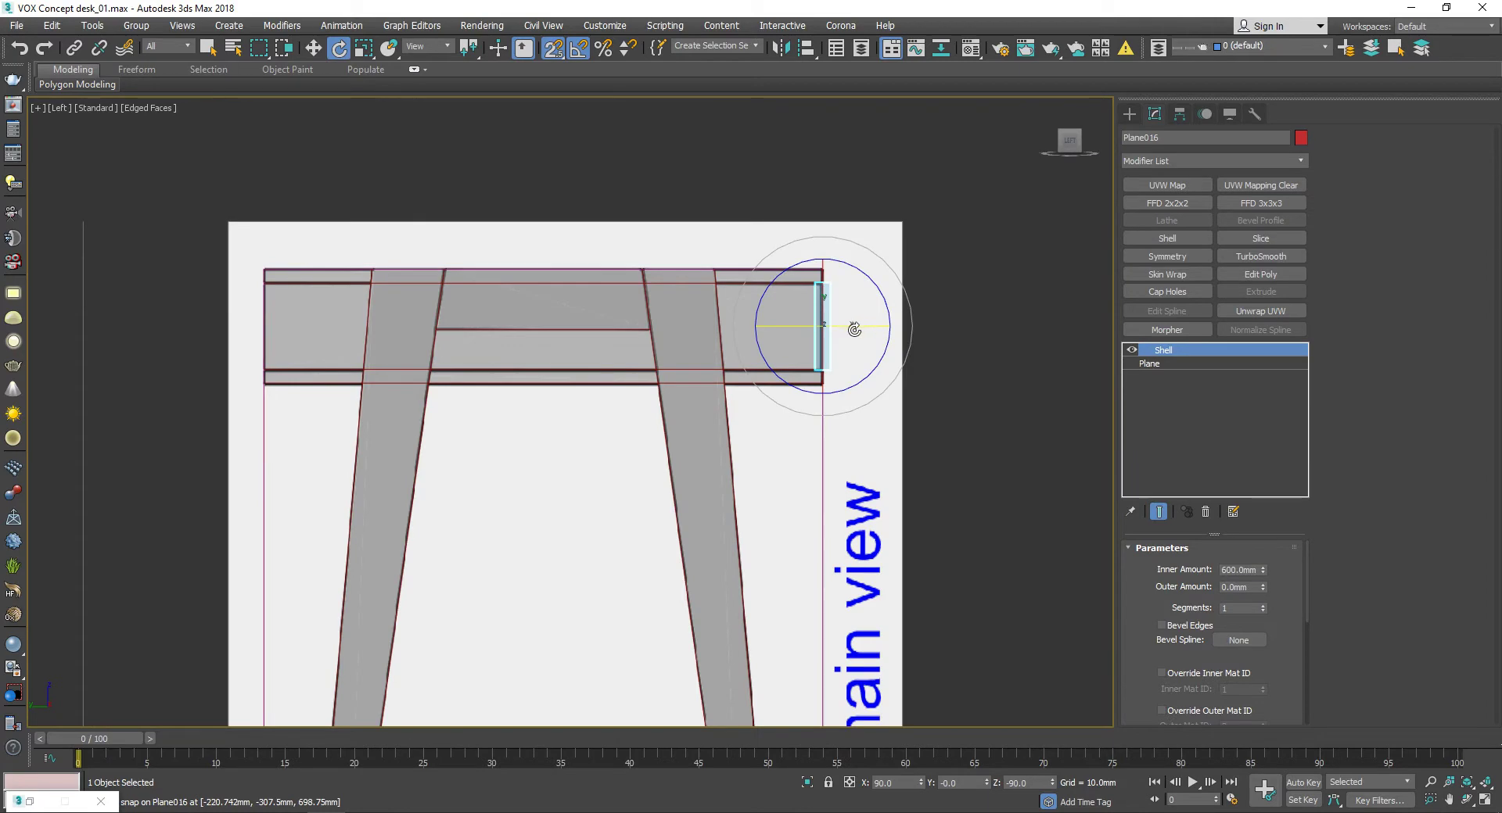
left_click_drag(875, 338, 372, 338)
scroll(367, 328, "up", 5)
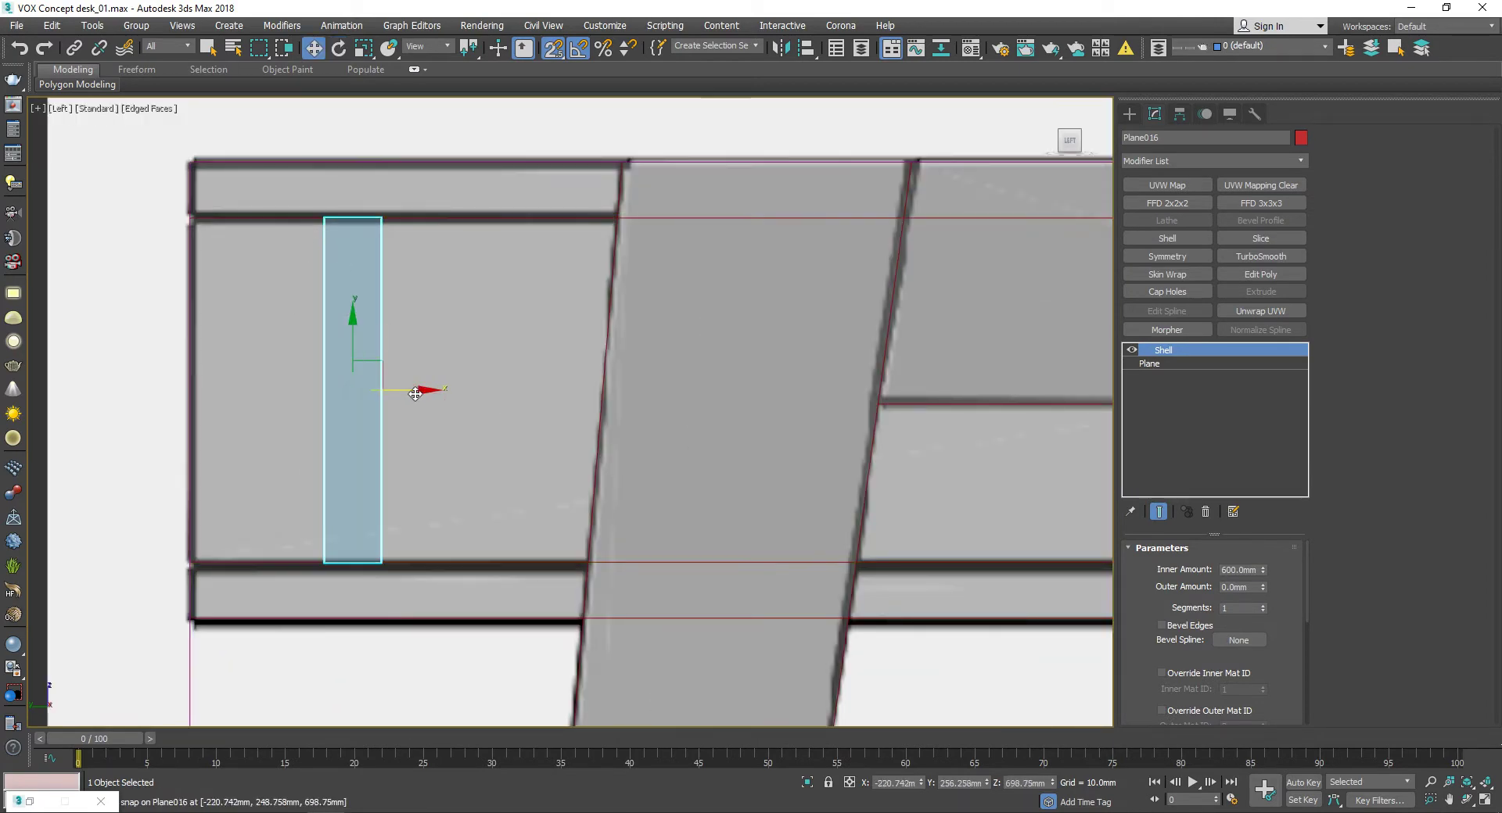
left_click_drag(154, 256, 212, 256)
scroll(313, 312, "down", 5)
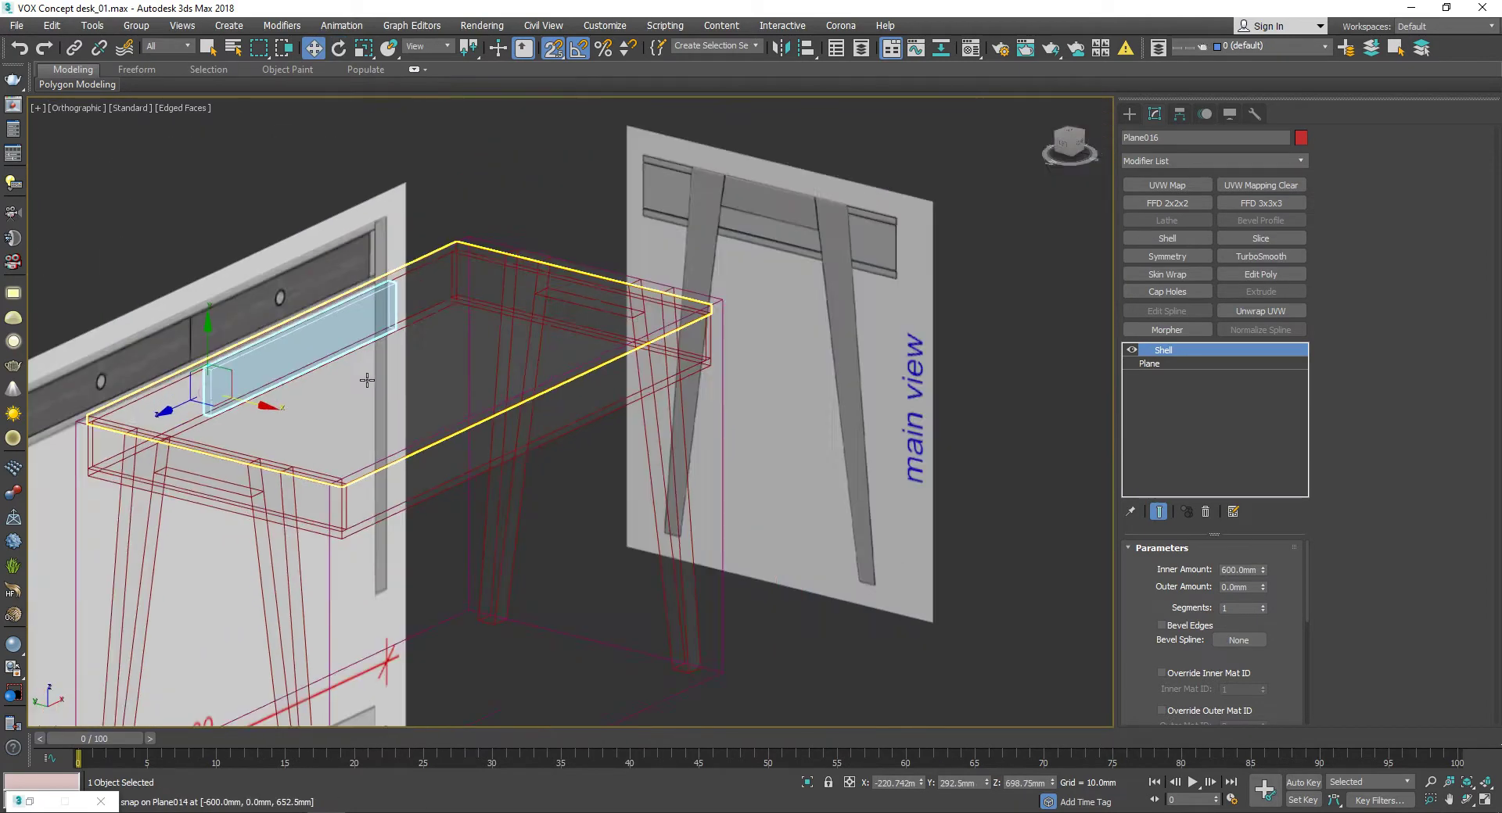
Step: Add an Edit Poly modifier to Plane016
middle_click_drag(469, 313, 589, 274, "alt")
left_click(1074, 145)
scroll(456, 395, "up", 3)
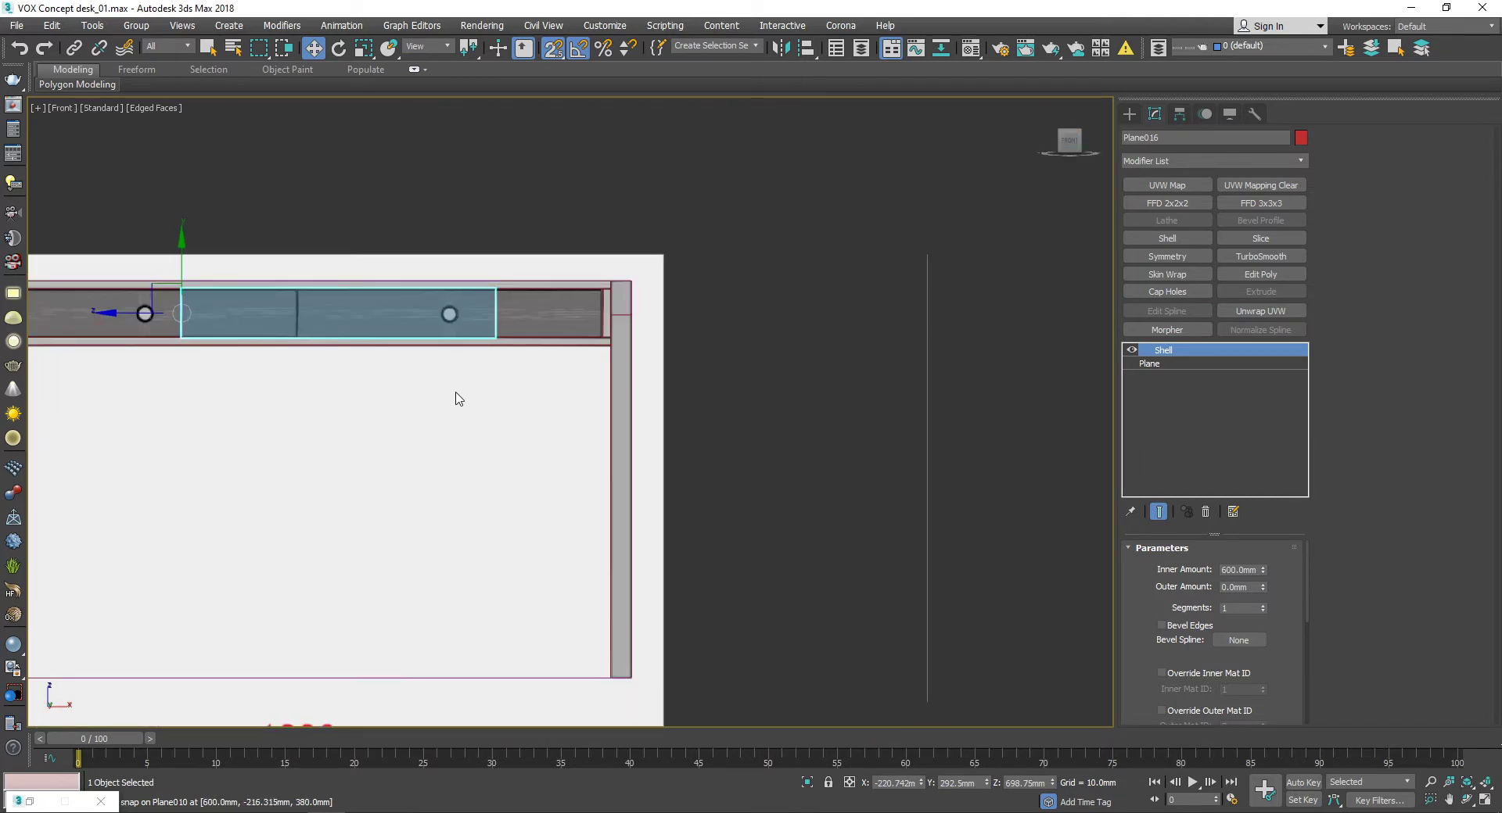
left_click(1295, 275)
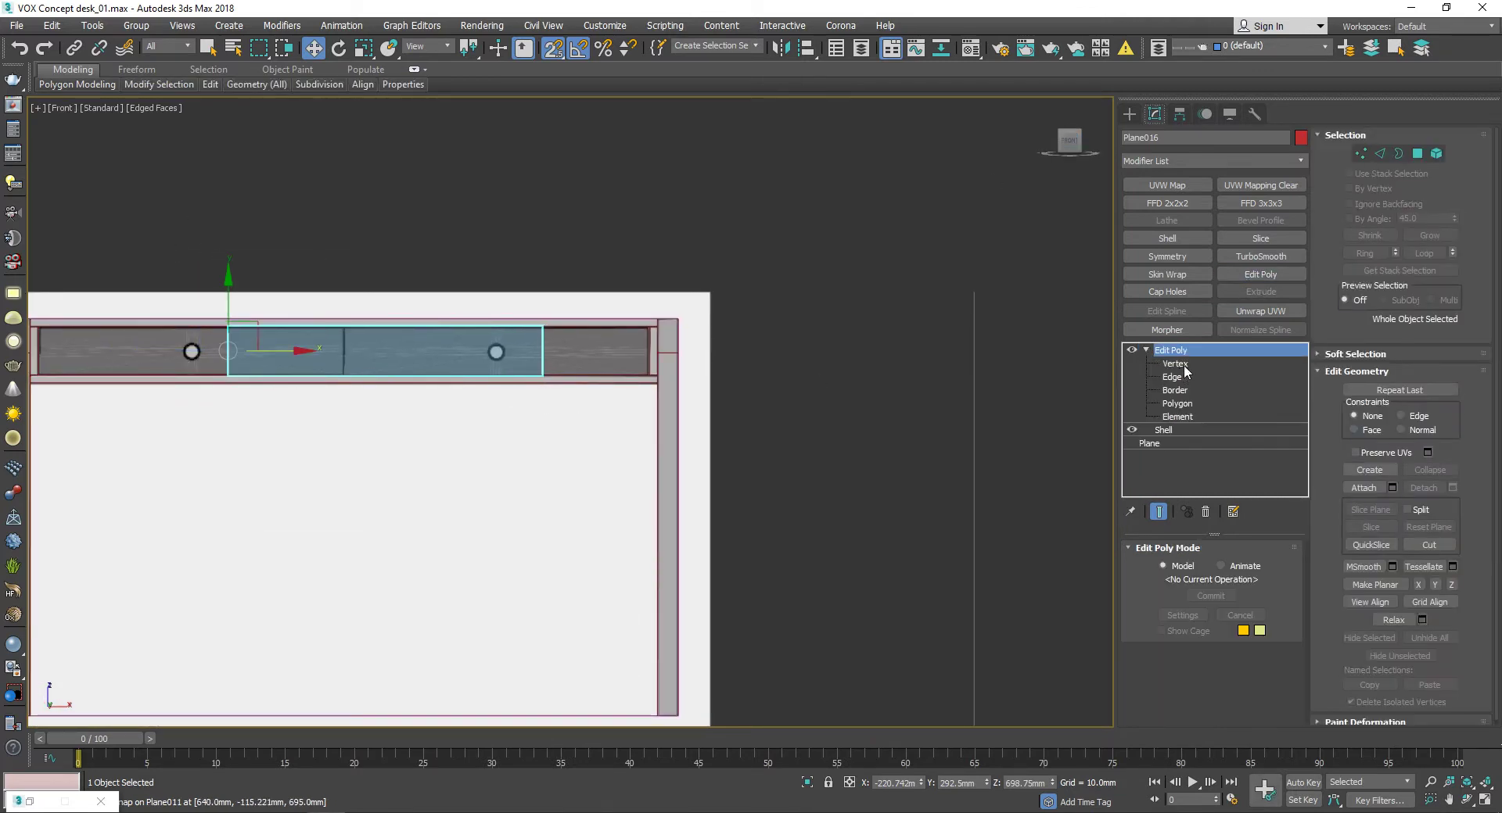
Step: At vertex level, snap Plane016's right-end vertices to the desk's right edge, then deselect
left_click(1175, 363)
left_click_drag(524, 309, 563, 391)
scroll(542, 352, "up", 3)
left_click_drag(438, 350, 868, 350)
scroll(315, 283, "down", 3)
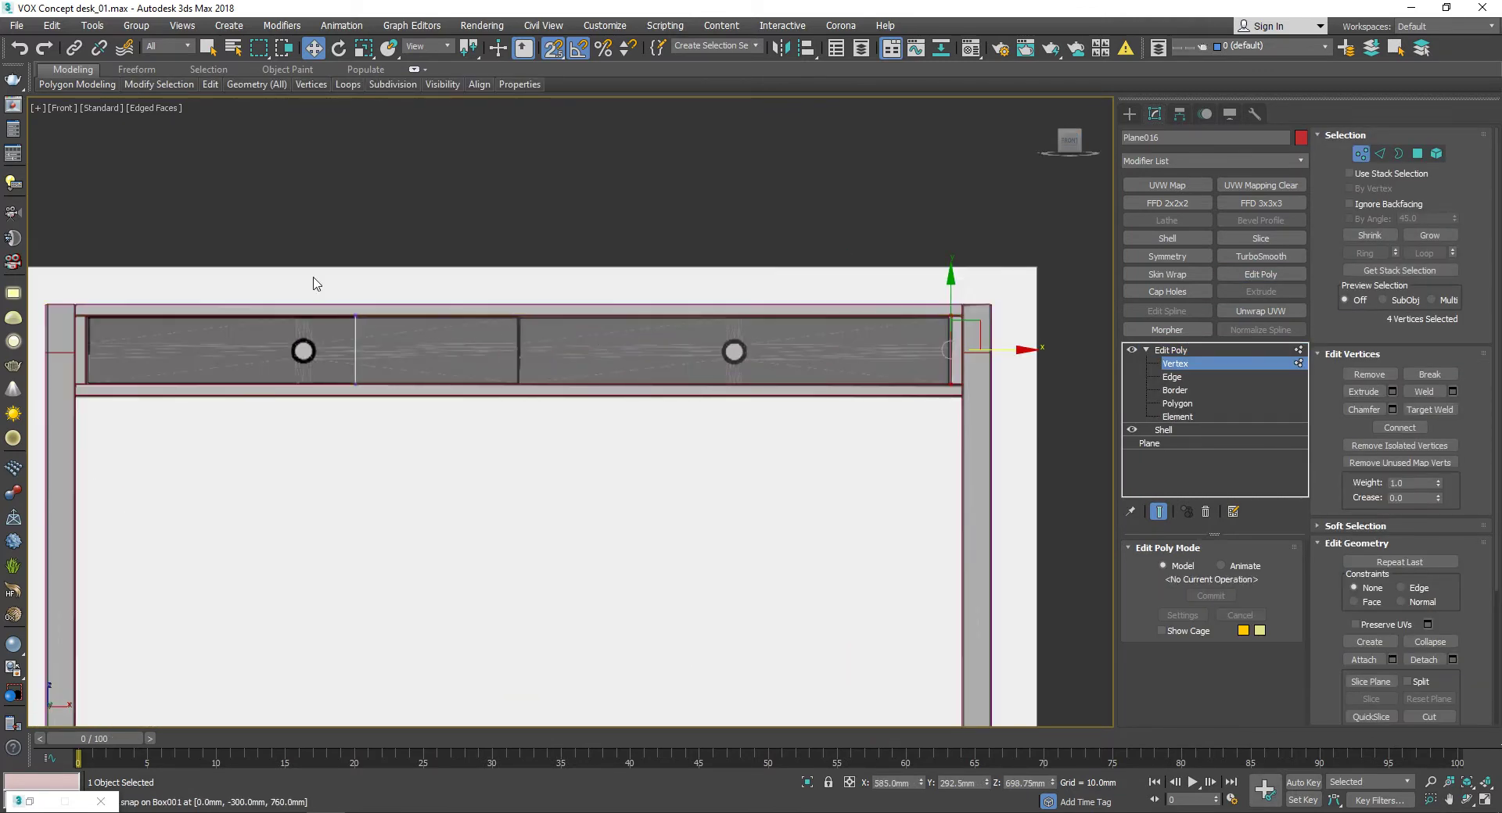
middle_click_drag(315, 283, 826, 386)
left_click_drag(513, 355, 514, 355)
middle_click_drag(513, 355, 899, 462, "alt")
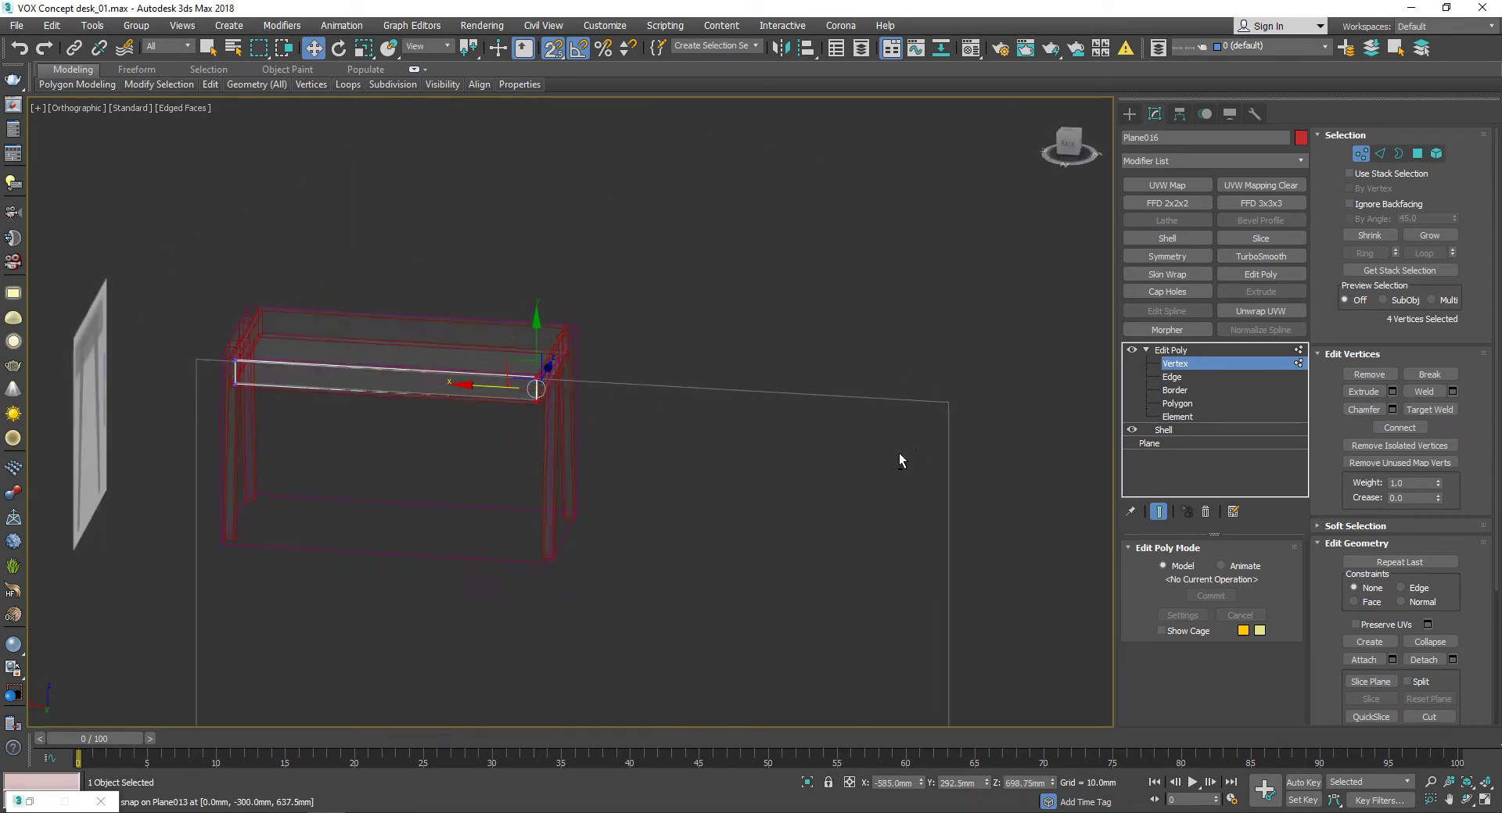
scroll(637, 395, "up", 5)
mouse_move(636, 395)
middle_mouse_down()
mouse_move(541, 431)
mouse_move(998, 439)
middle_mouse_up()
scroll(541, 431, "down", 5)
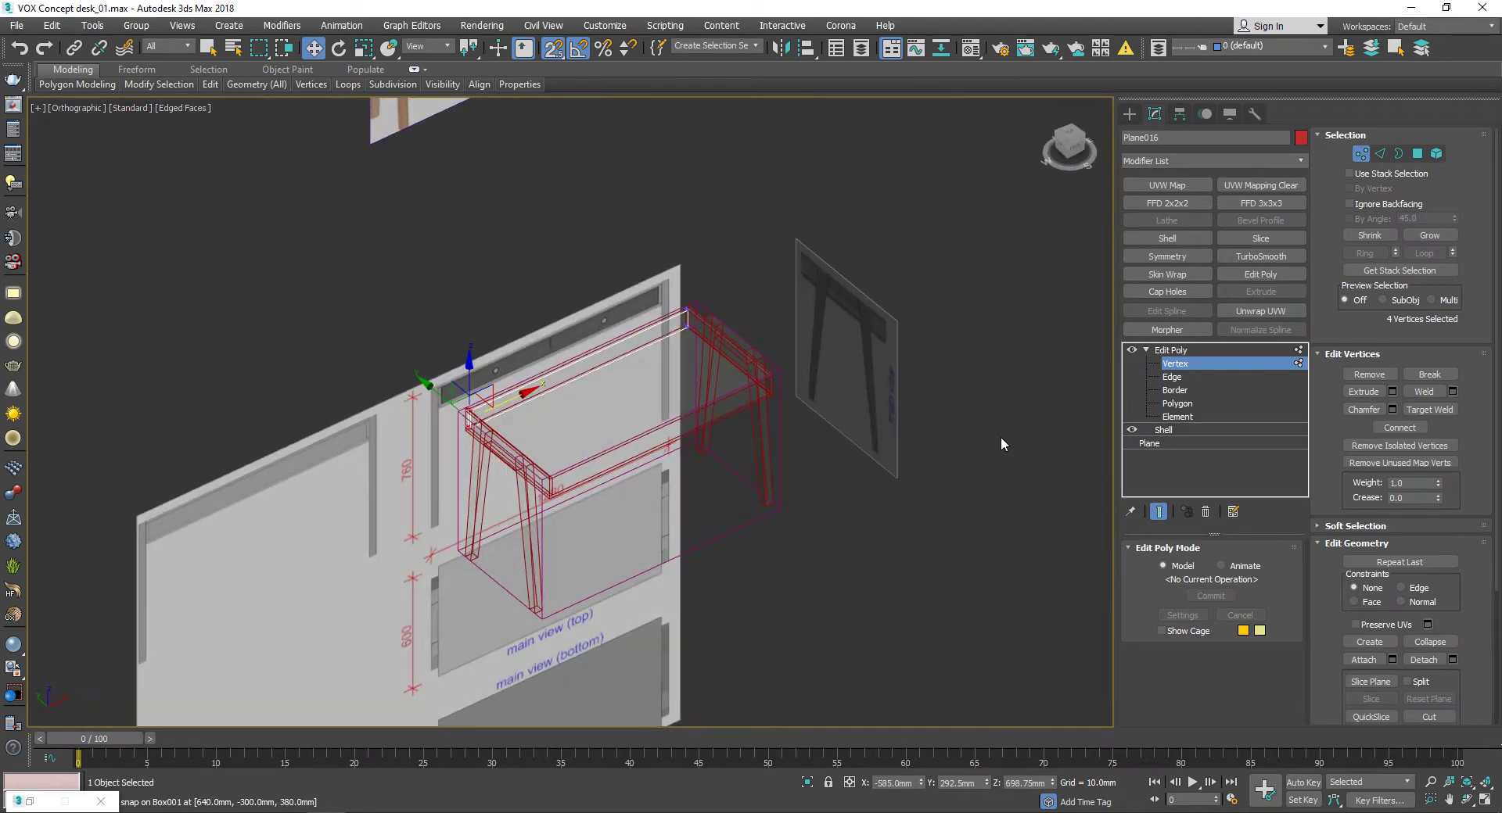
left_click(999, 439)
middle_click_drag(905, 553, 814, 476, "alt")
Step: Clone plank Plane014 to the middle of the drawer opening as Plane017
key("f")
scroll(607, 433, "up", 3)
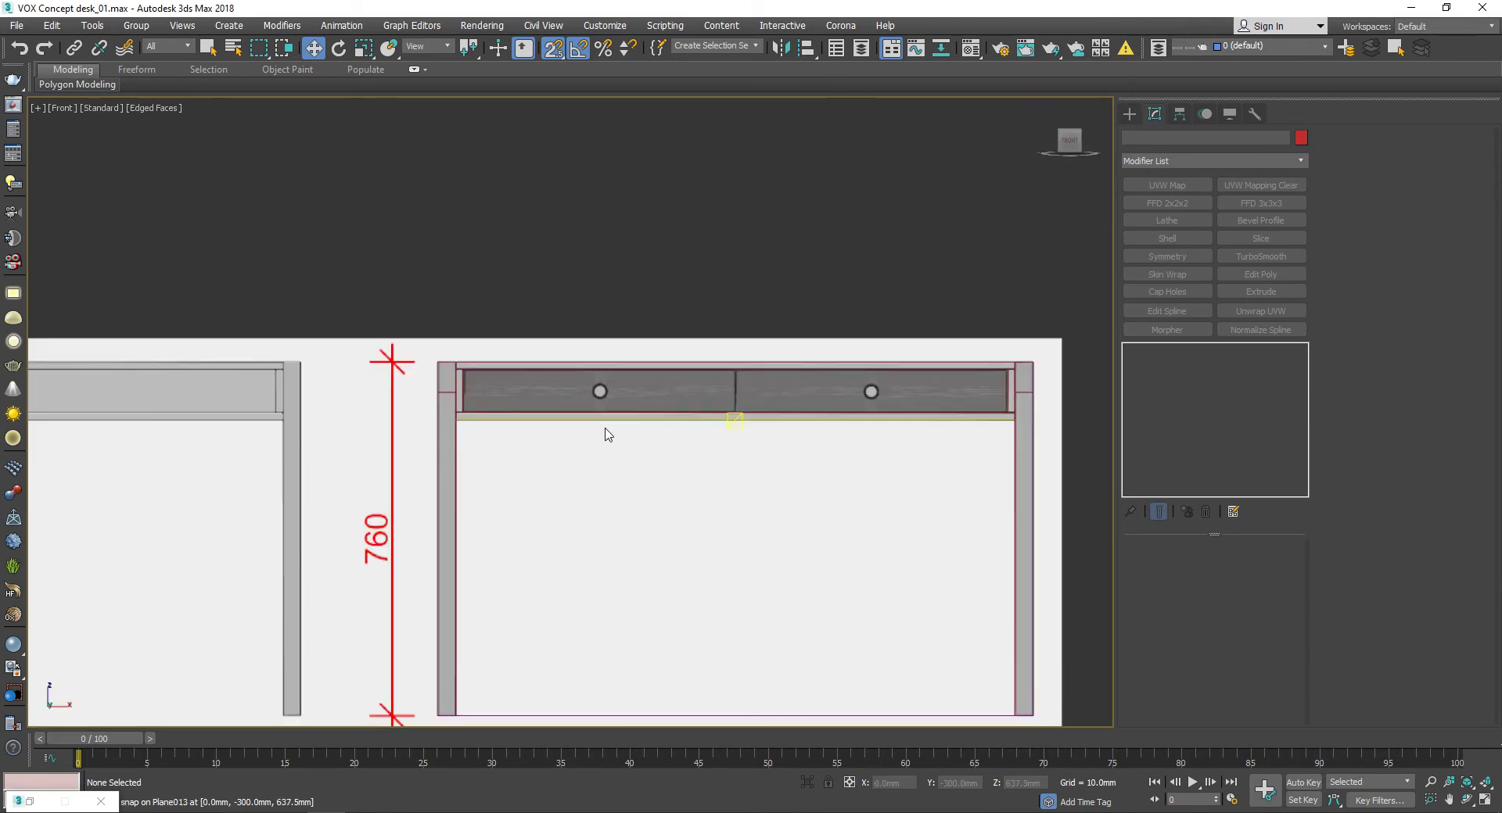
scroll(460, 379, "up", 5)
left_click(498, 403)
scroll(498, 403, "down", 3)
left_click_drag(498, 402, 738, 403, "shift")
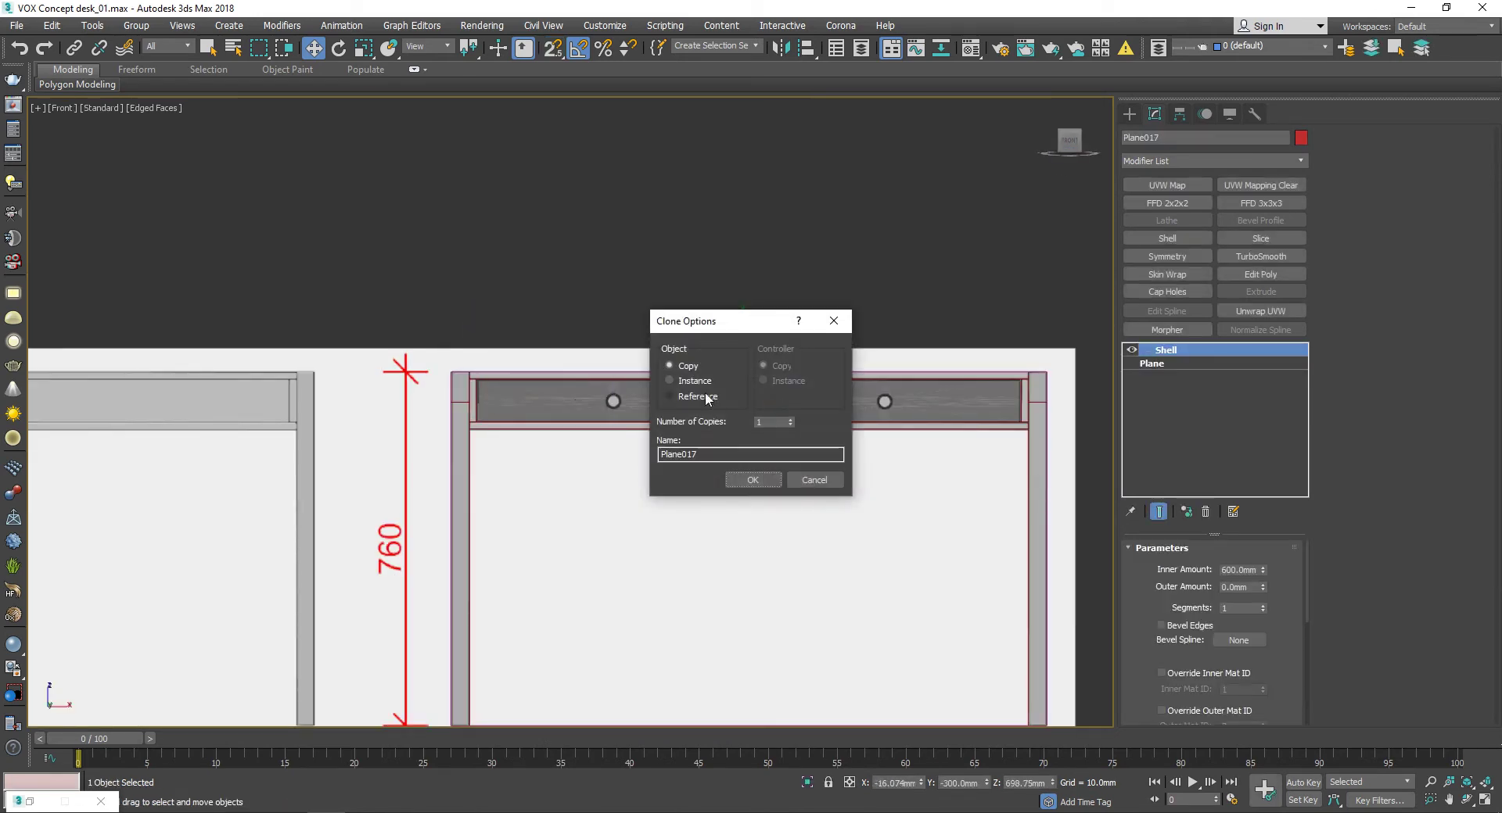
left_click(744, 479)
scroll(698, 445, "up", 5)
scroll(699, 445, "down", 5)
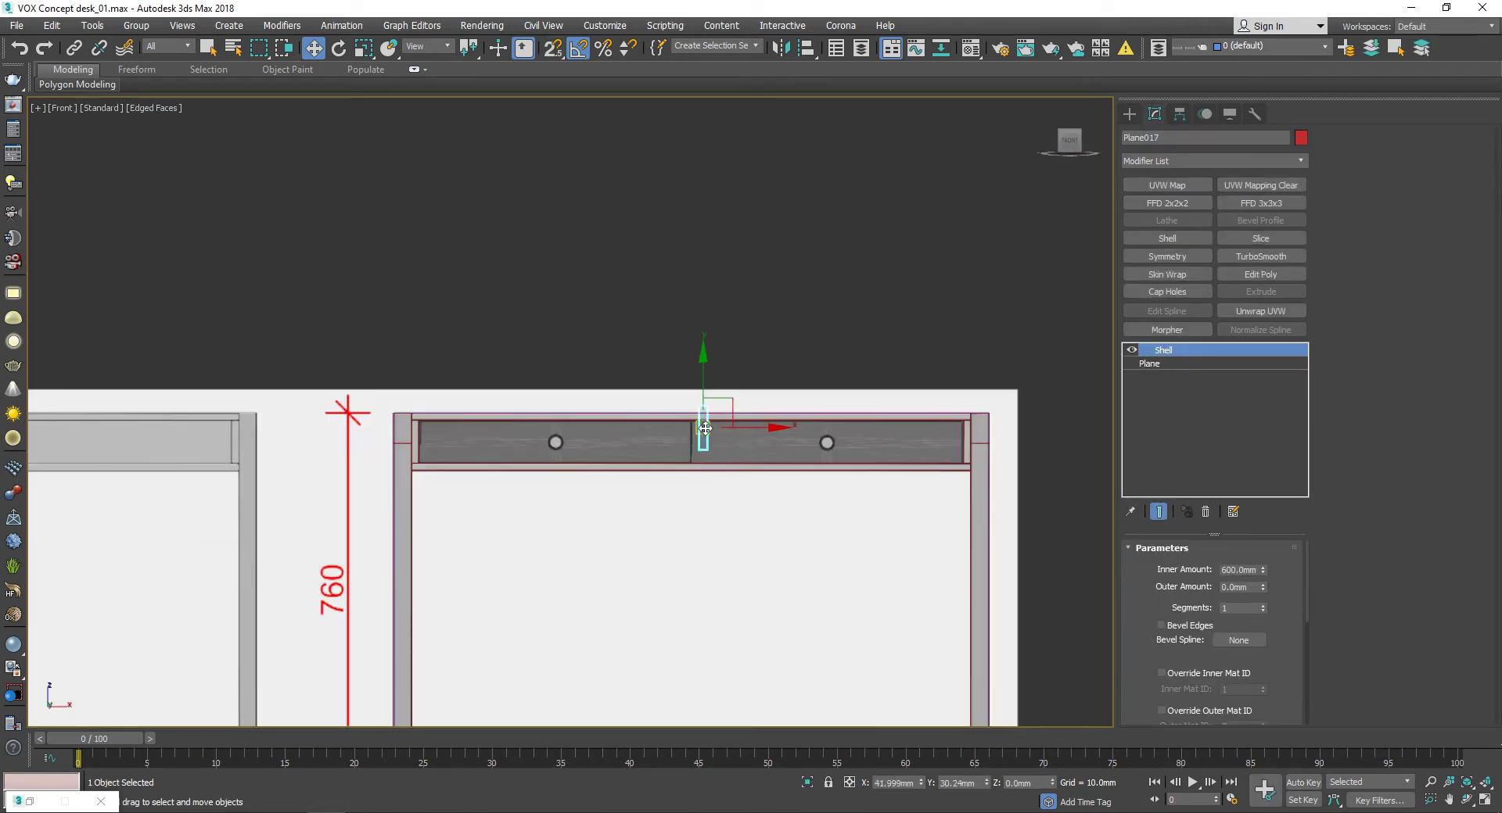
scroll(750, 445, "up", 3)
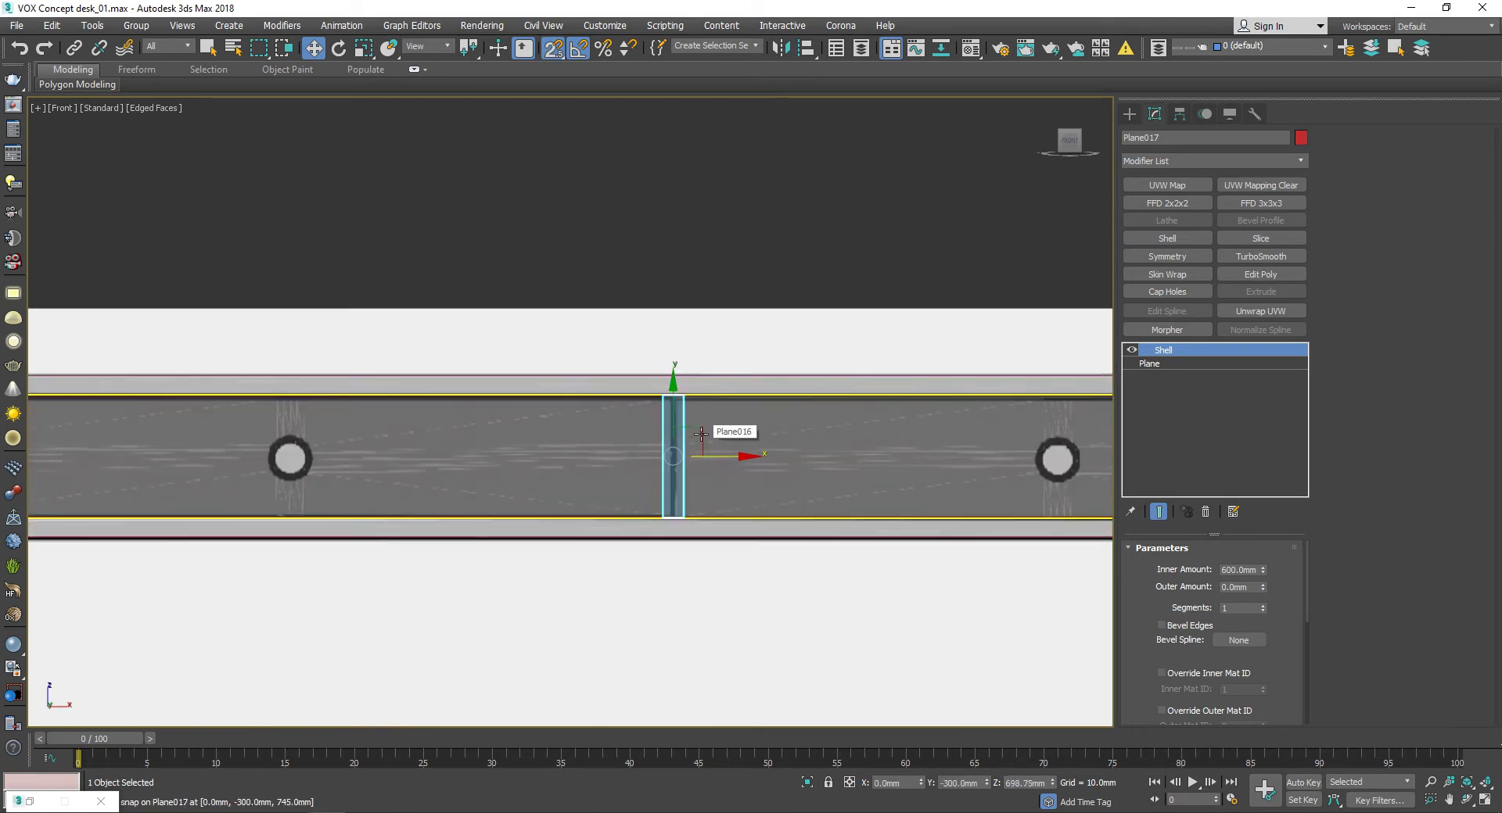
scroll(749, 445, "down", 6)
mouse_move(766, 438)
middle_mouse_down("alt")
mouse_move(847, 491)
mouse_move(883, 476)
mouse_move(824, 462)
mouse_move(829, 486)
middle_mouse_up("alt")
Step: In the Left view, add Edit Poly to Plane017 and switch to vertex level
left_click(1072, 147)
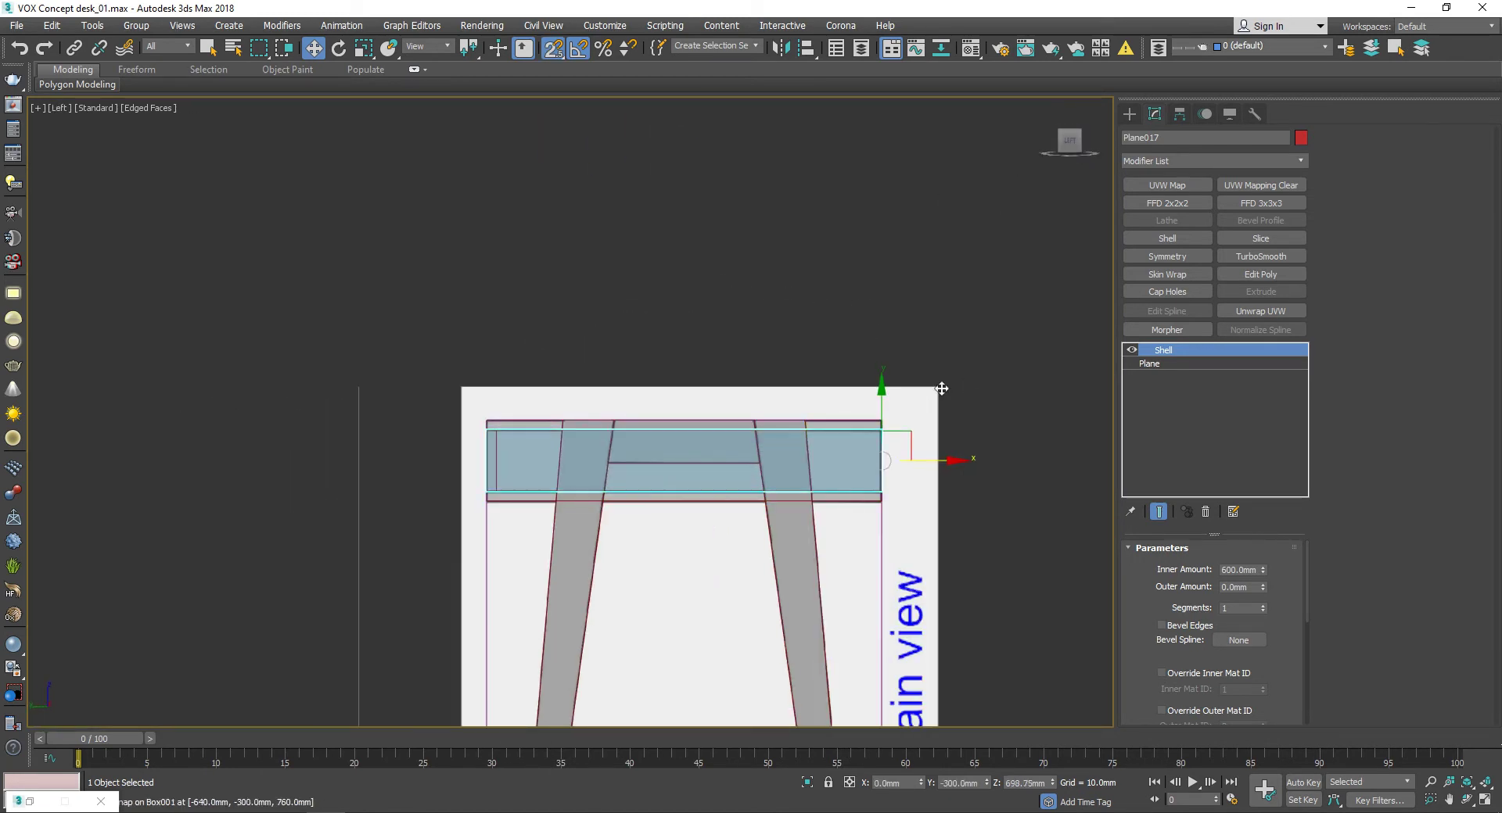
left_click(1261, 275)
key("1")
scroll(487, 452, "up", 5)
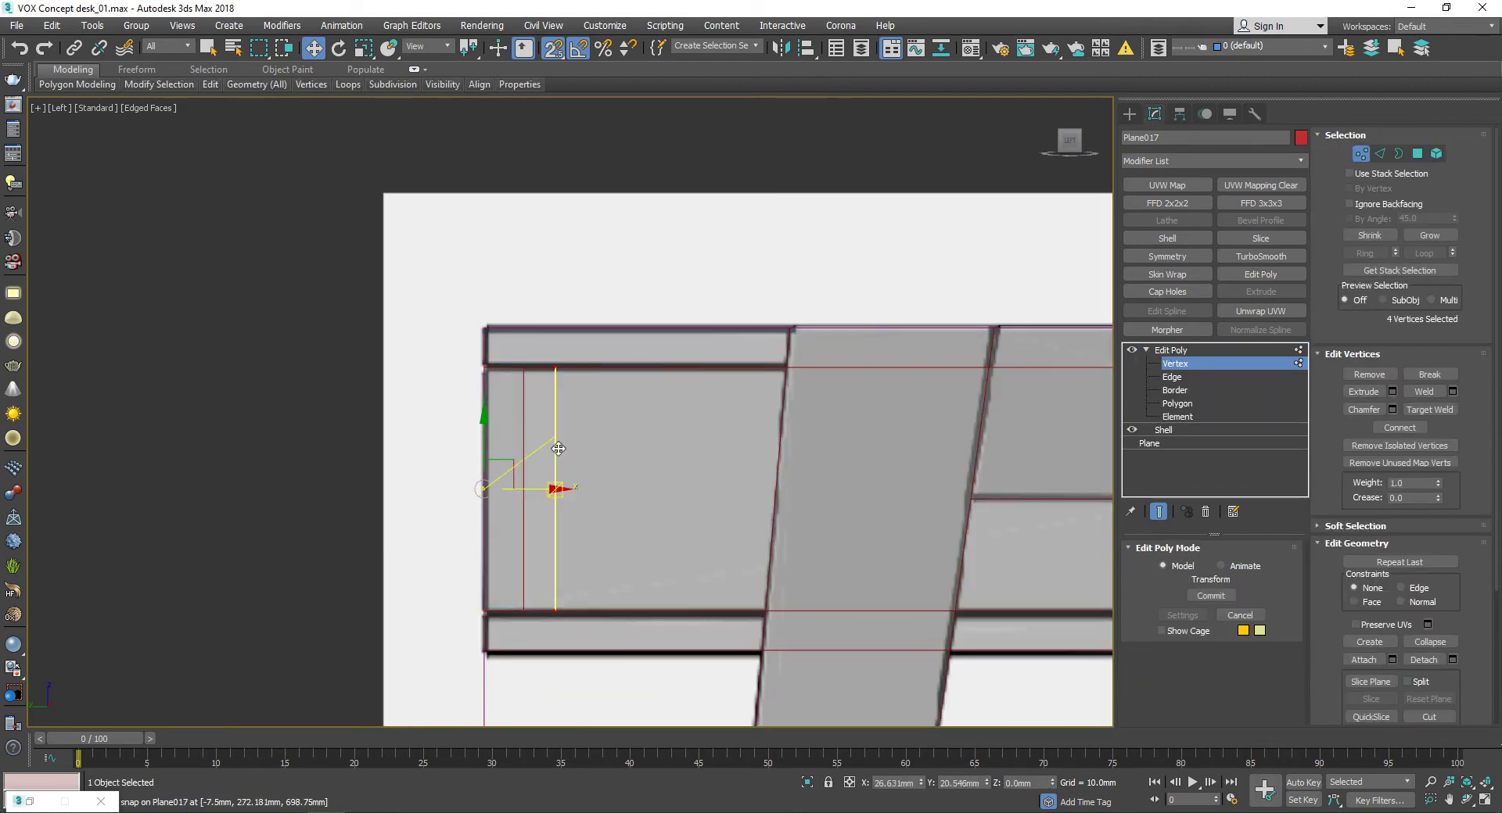
scroll(558, 449, "down", 10)
scroll(794, 324, "up", 2)
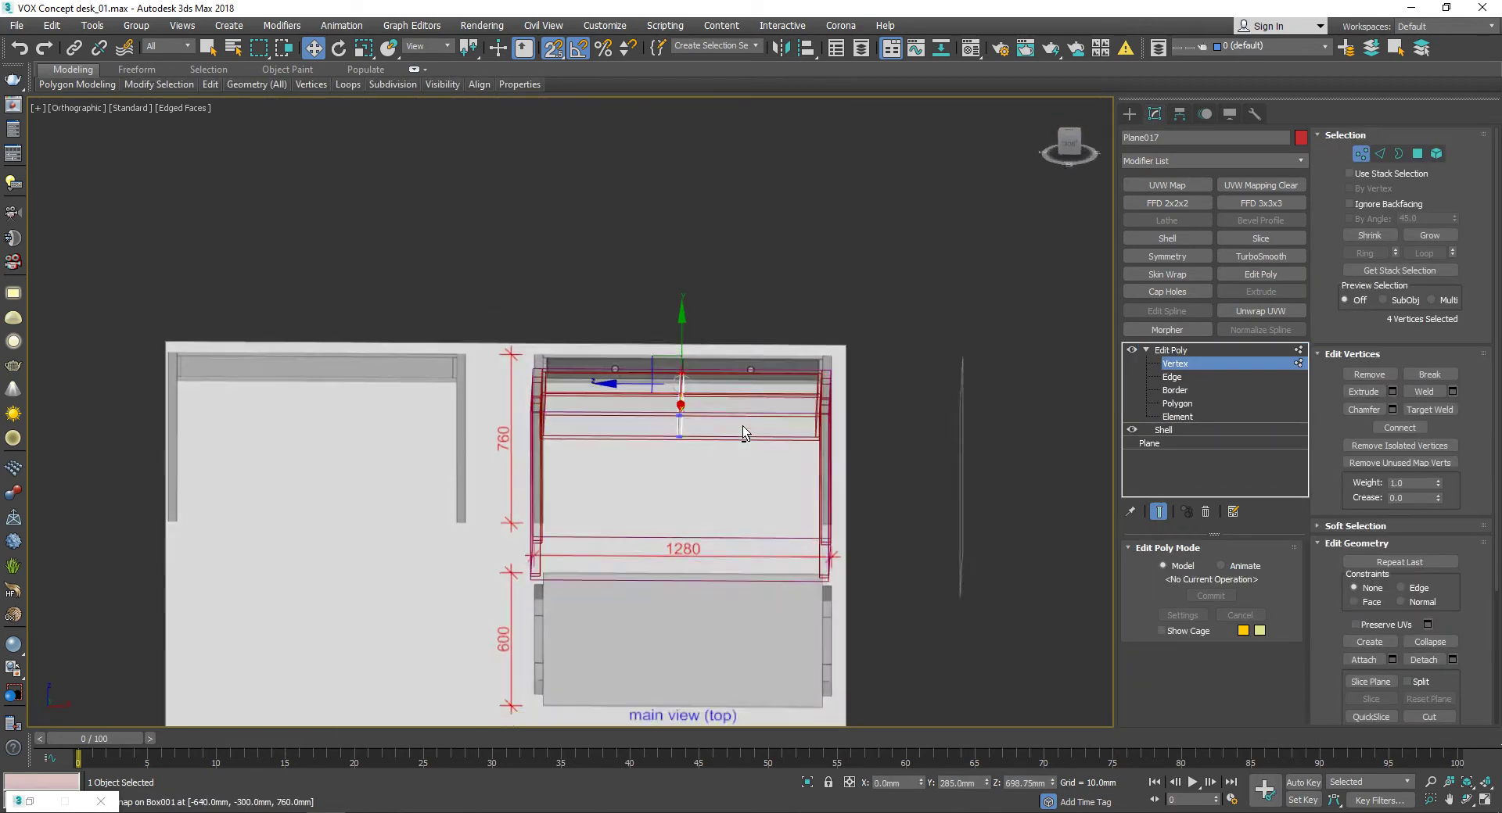
mouse_move(882, 383)
middle_mouse_down("alt")
mouse_move(980, 529)
mouse_move(905, 439)
mouse_move(980, 527)
middle_mouse_up("alt")
scroll(986, 522, "down", 3)
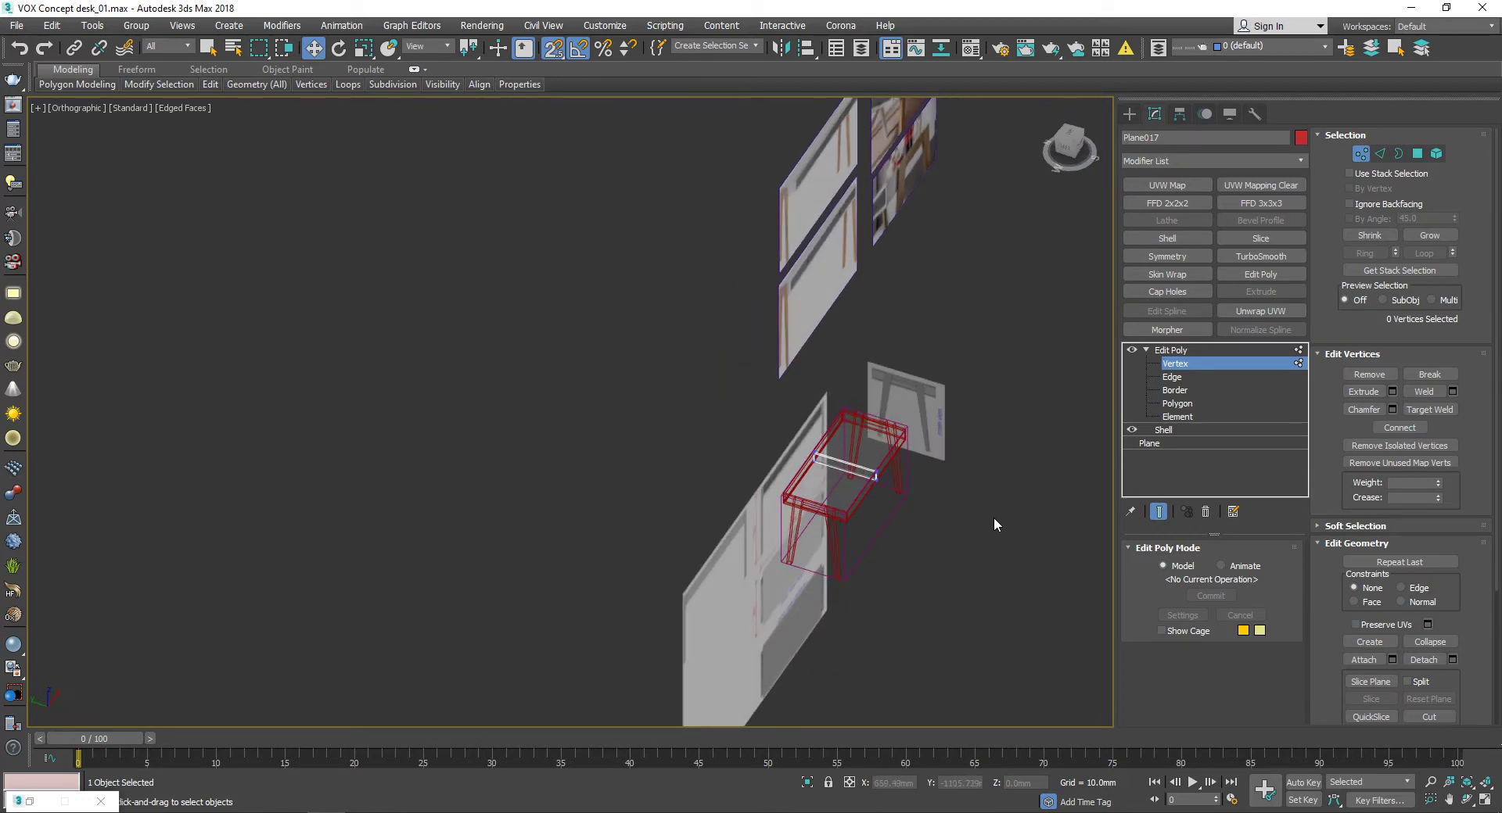
scroll(922, 467, "up", 8)
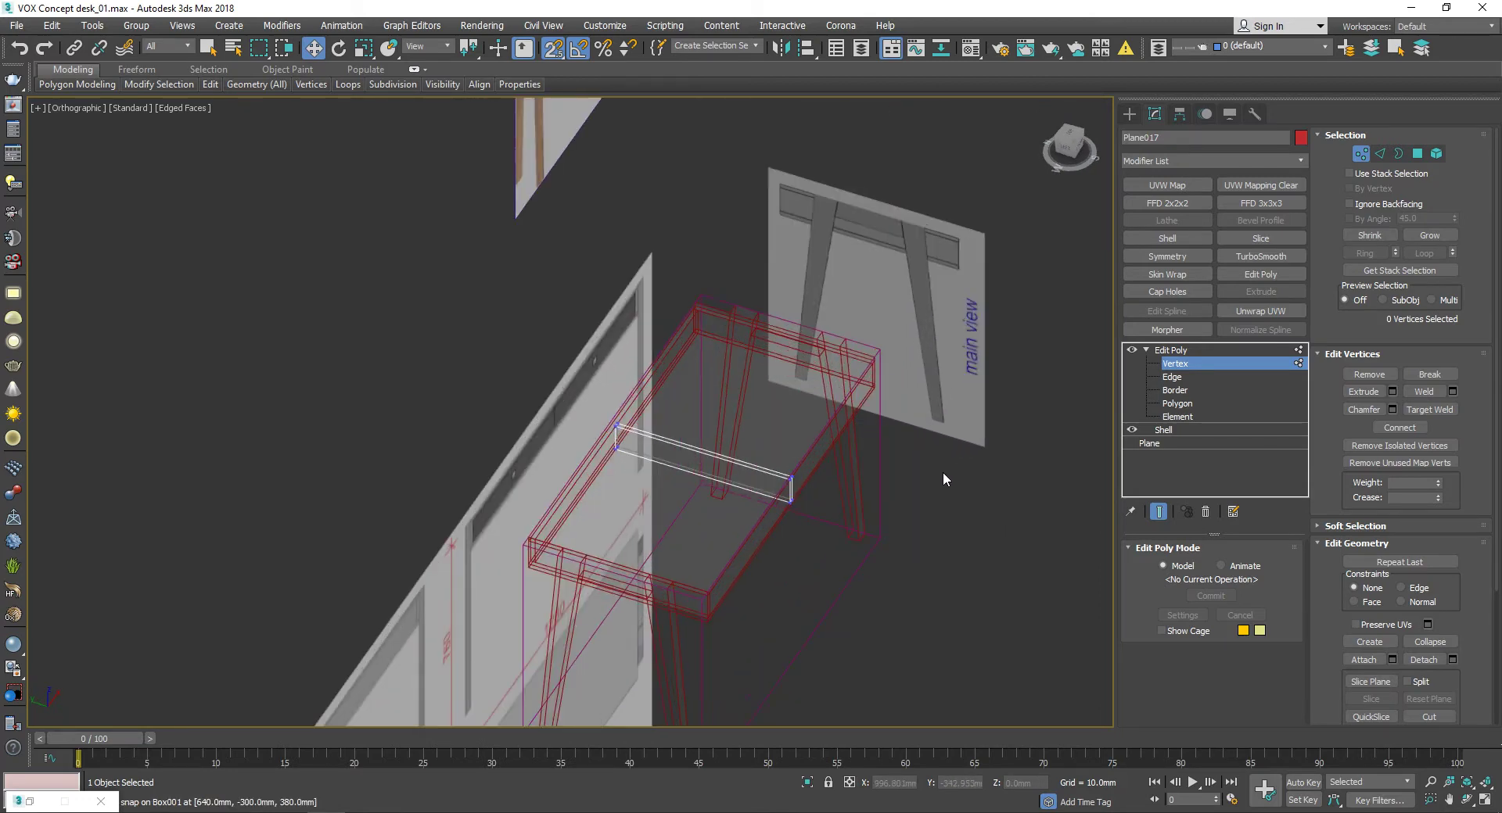
scroll(689, 517, "up", 4)
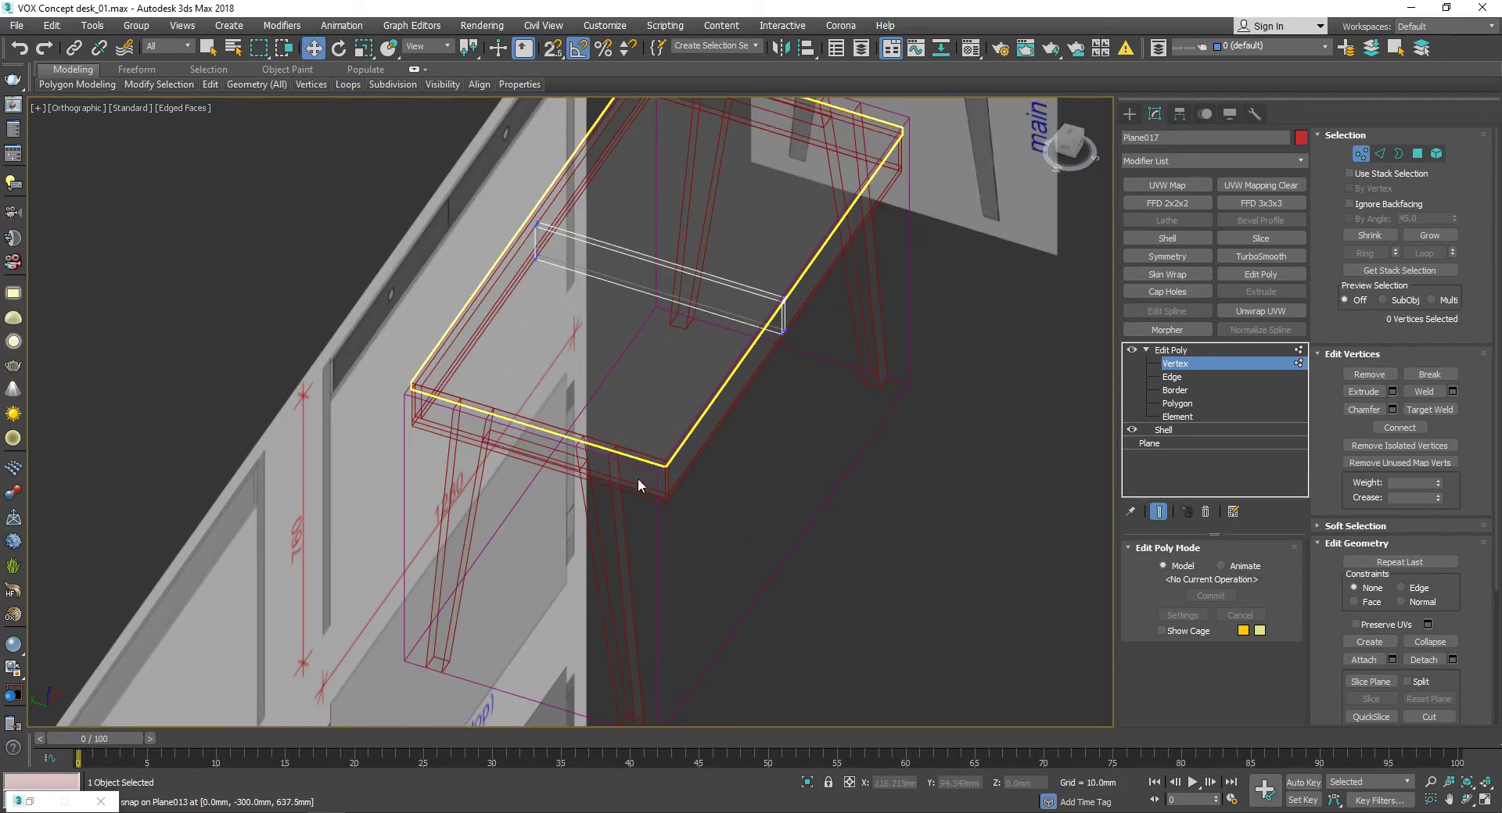
scroll(638, 485, "down", 5)
scroll(688, 454, "up", 3)
left_click(711, 438)
Step: Clone plank Plane014 into a new piece, Plane018, and check its plane dimensions
left_click(659, 450)
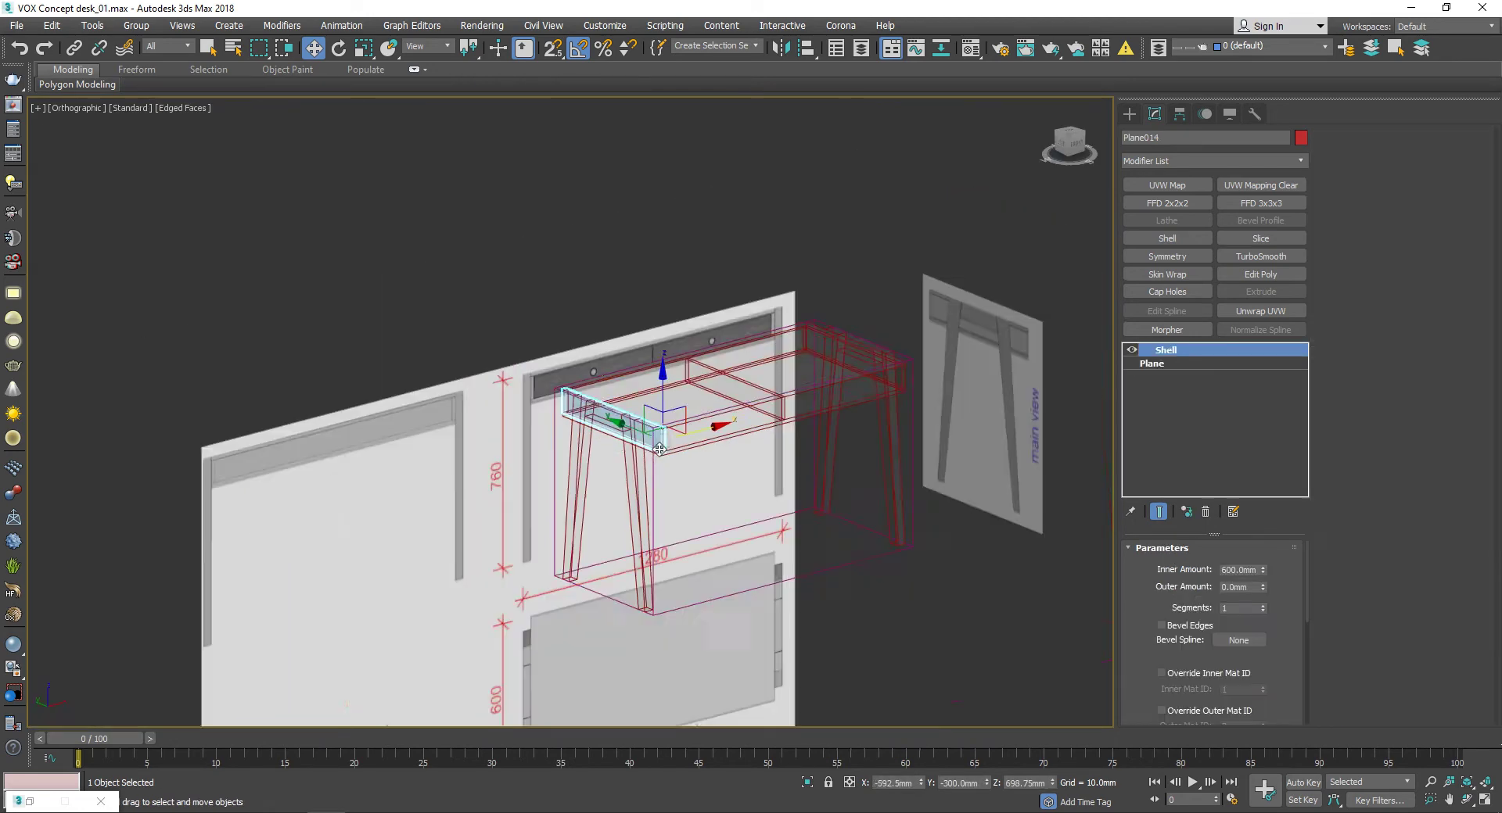
scroll(659, 450, "down", 2)
left_click_drag(512, 414, 586, 364, "shift")
left_click(758, 479)
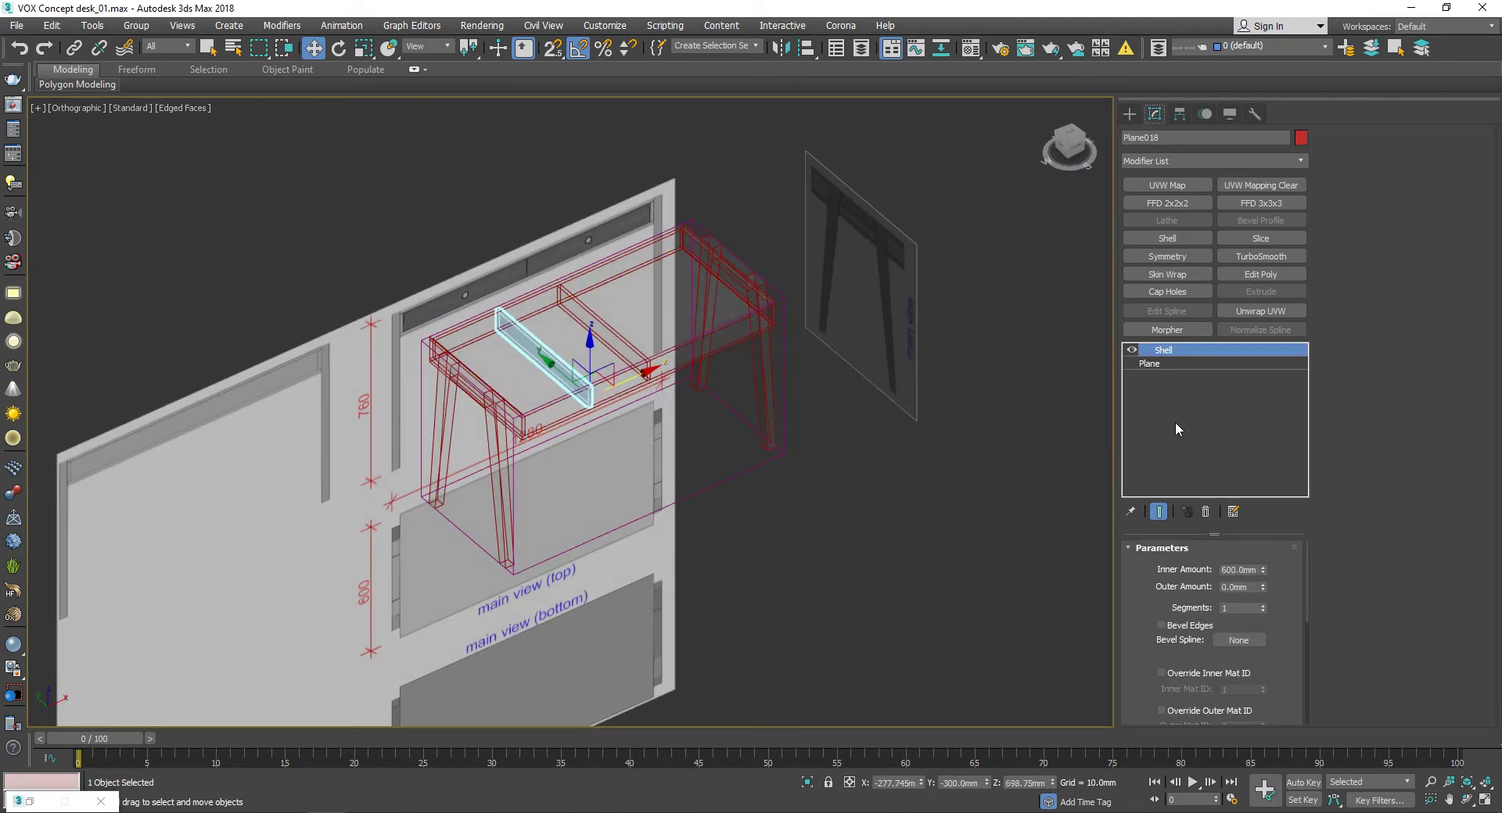
left_click(1150, 364)
scroll(694, 547, "up", 3)
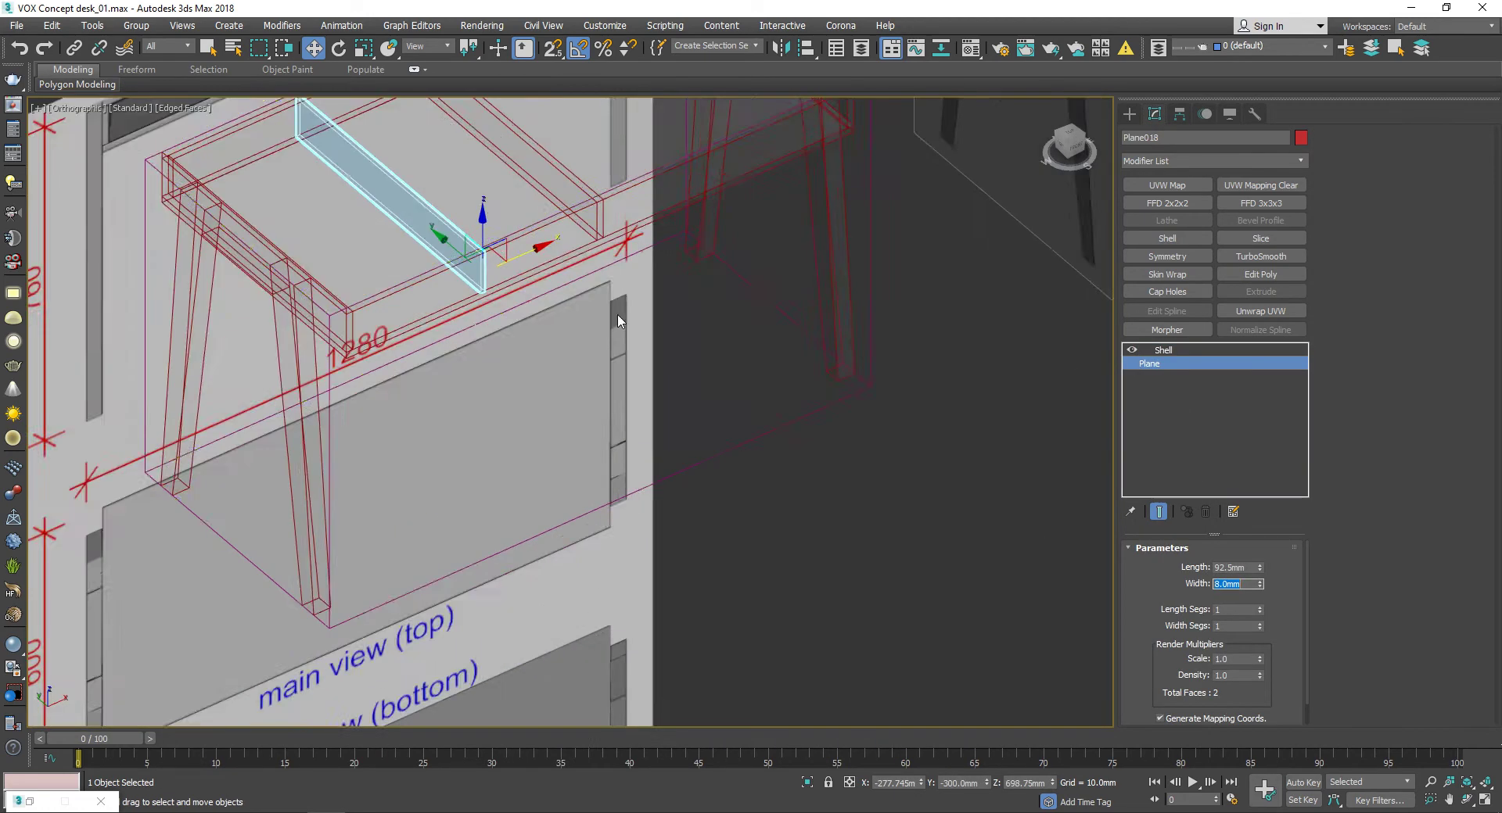
scroll(694, 547, "up", 2)
scroll(626, 469, "down", 4)
Step: Rotate Plane018 about its vertical axis against Plane017 and recheck its 600 mm Shell
key("e")
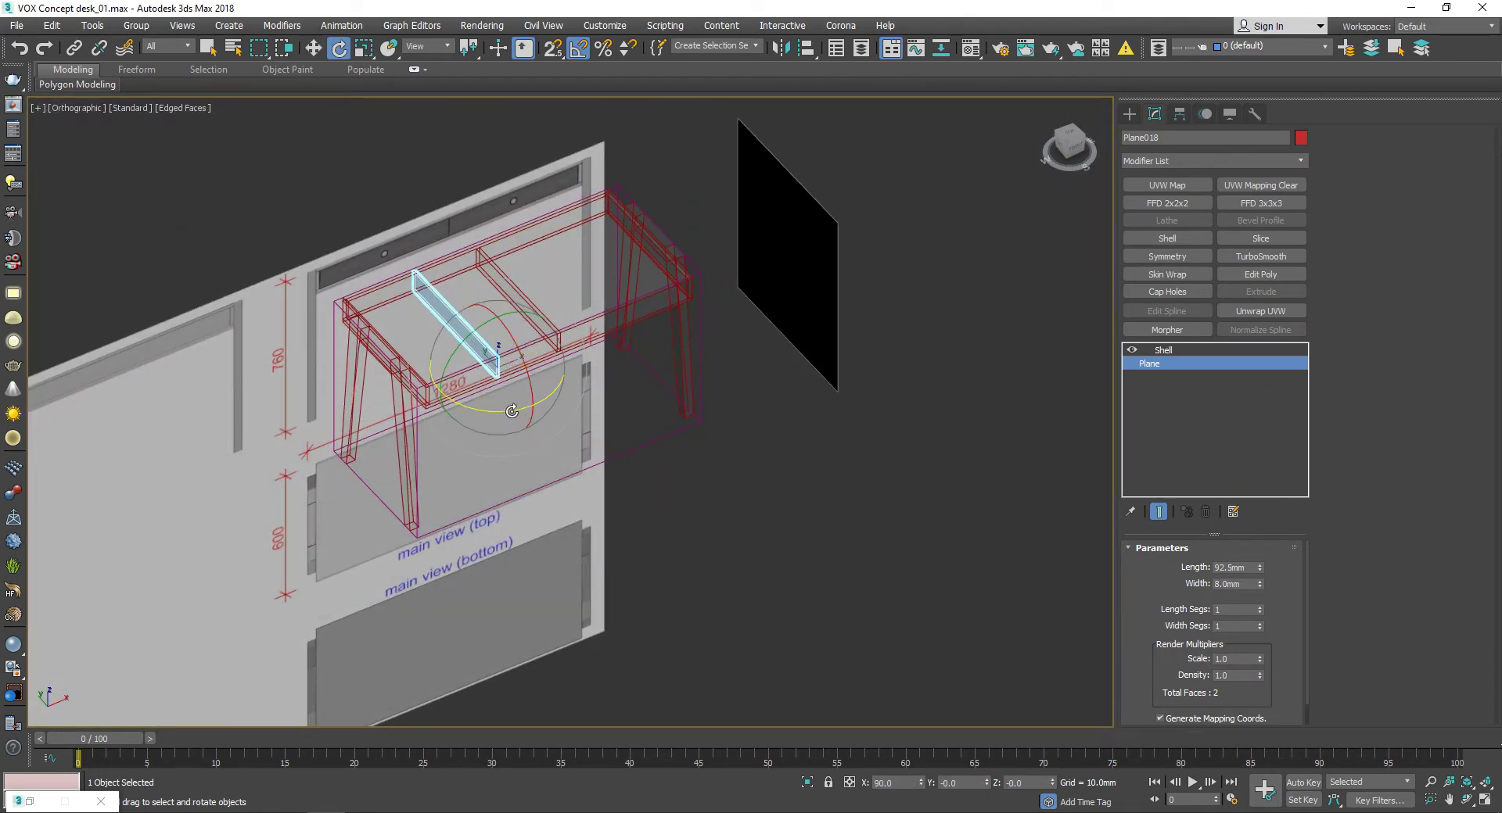
left_click_drag(511, 411, 461, 401)
key("l")
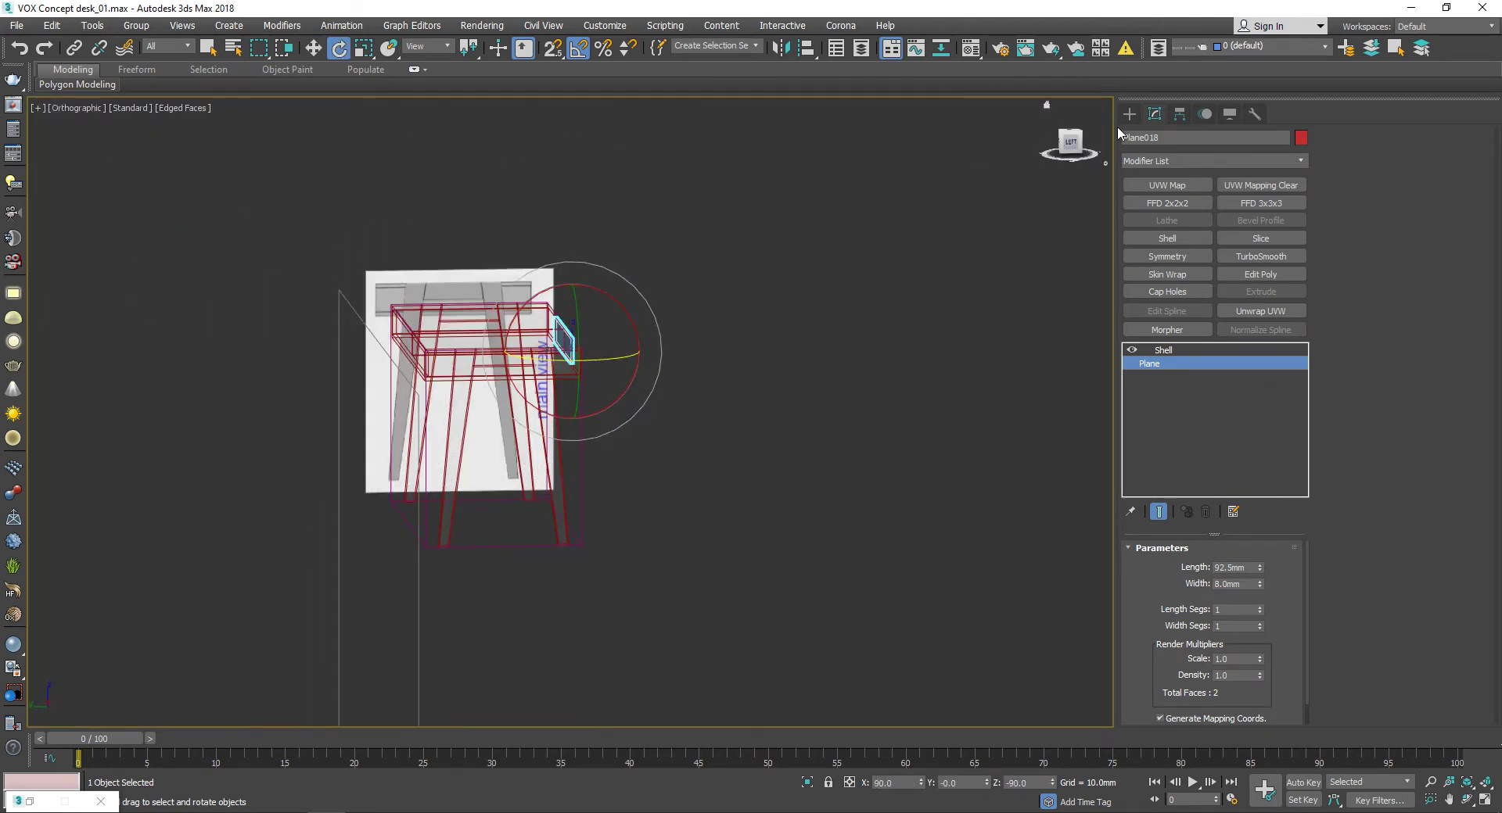
scroll(563, 262, "up", 5)
left_click(1167, 350)
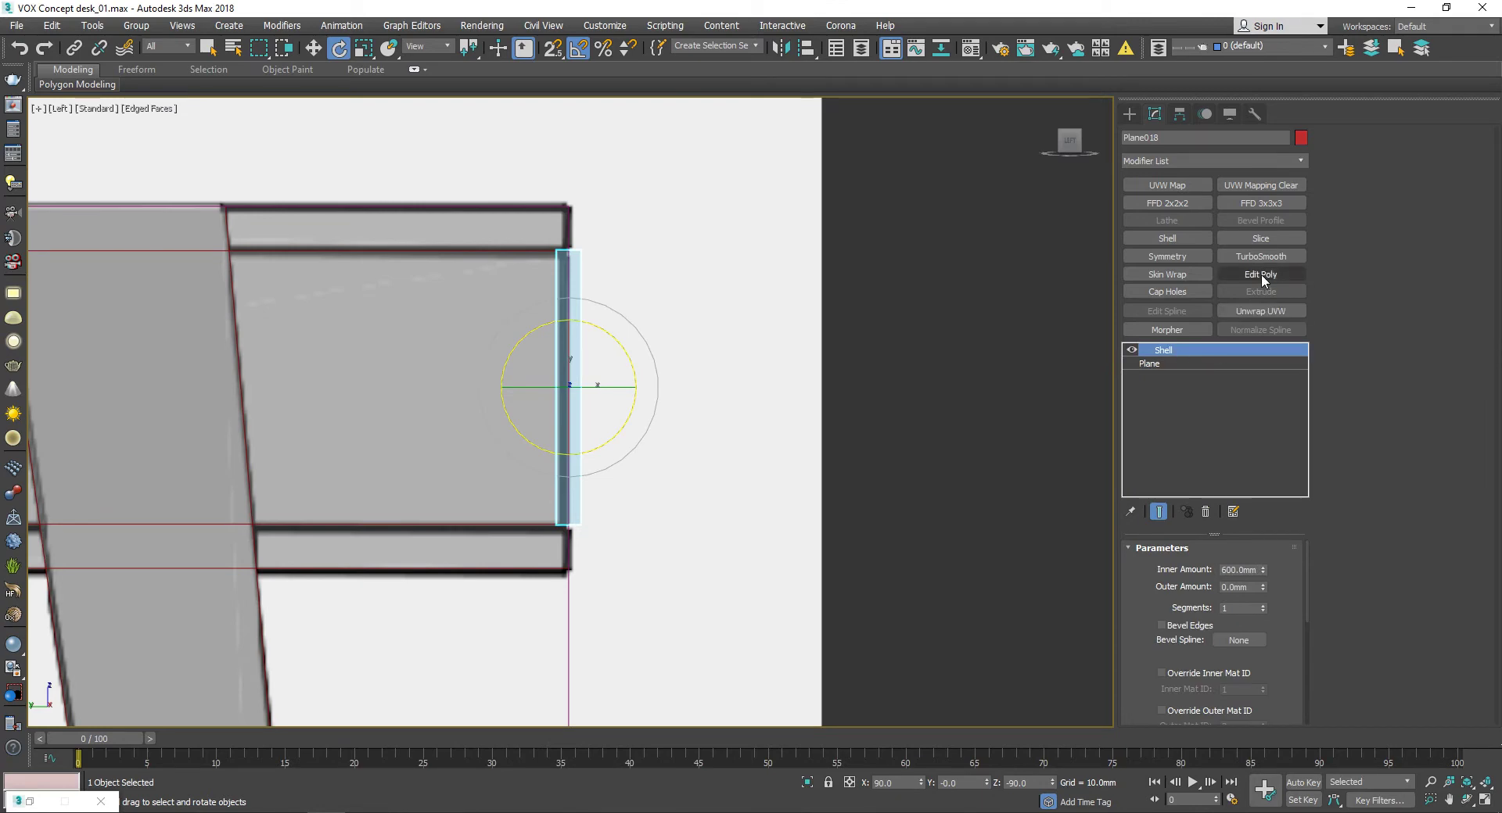
key("w")
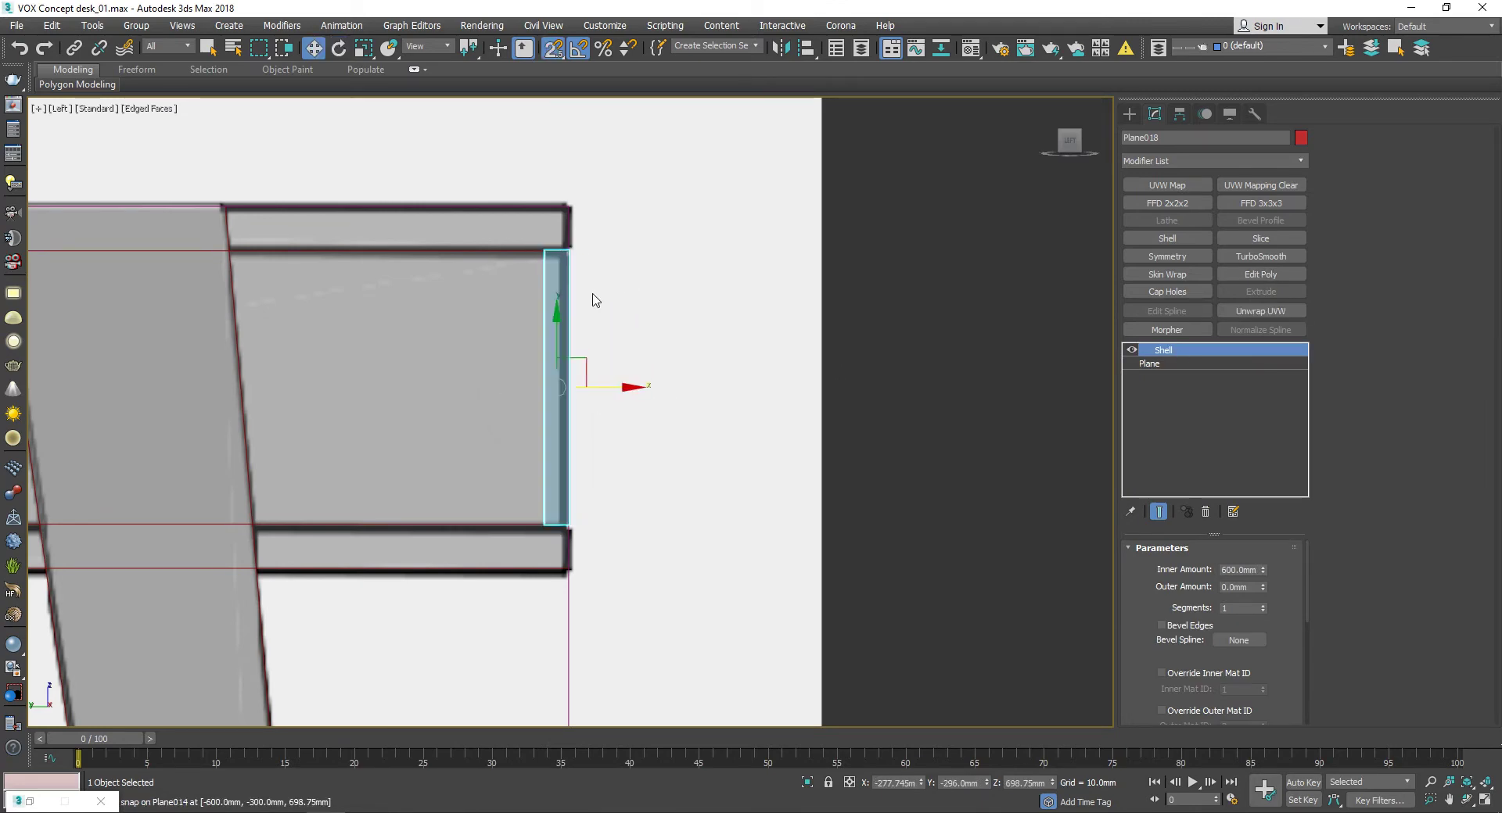
mouse_move(590, 298)
middle_mouse_down("alt")
mouse_move(627, 384)
mouse_move(732, 280)
middle_mouse_up("alt")
Step: In the Front view, add Edit Poly to the drawer front and snap its vertices to resize it
left_click(1073, 142)
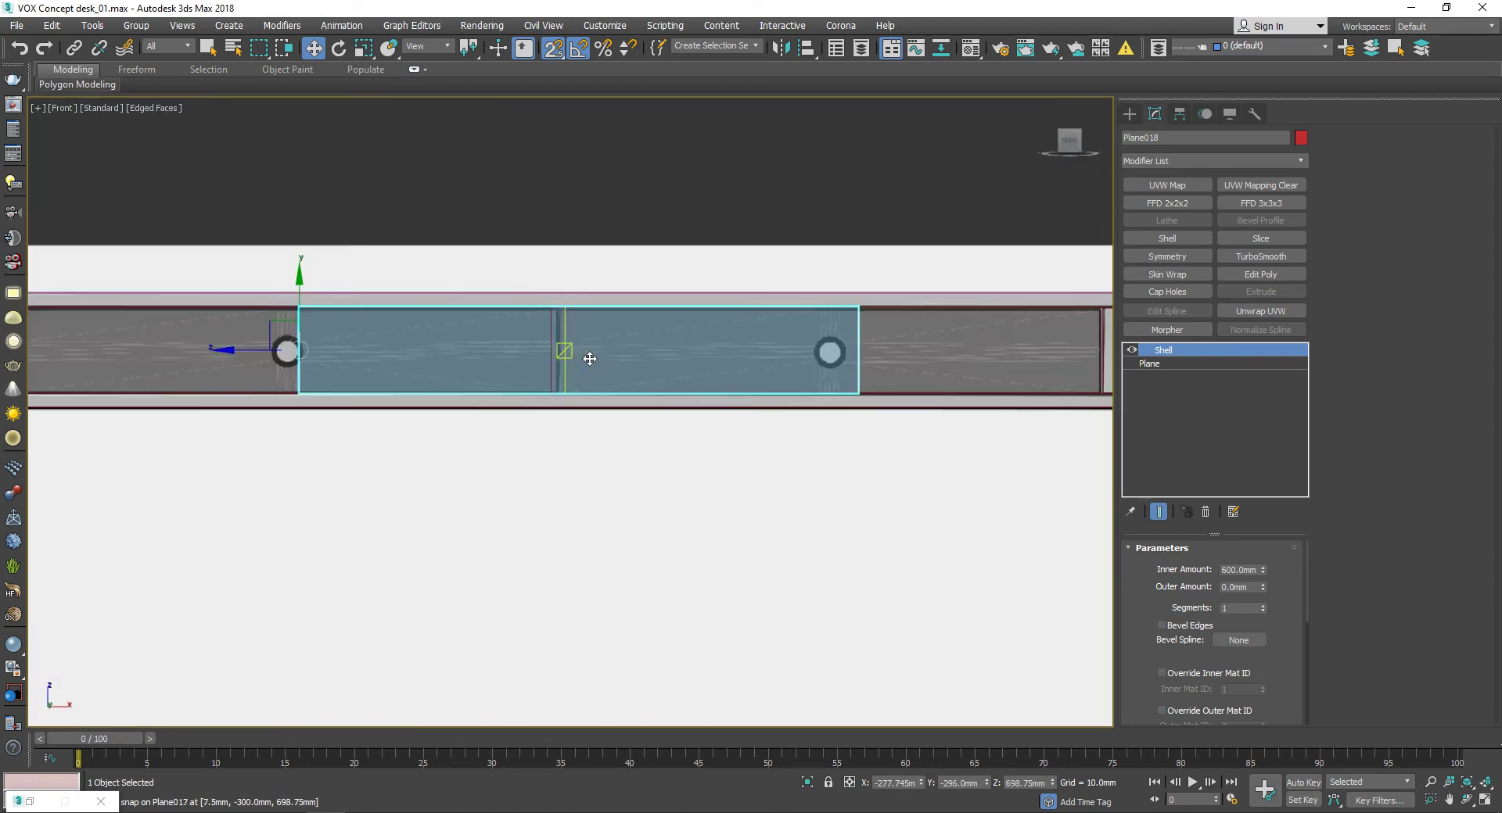
left_click(1272, 273)
key("1")
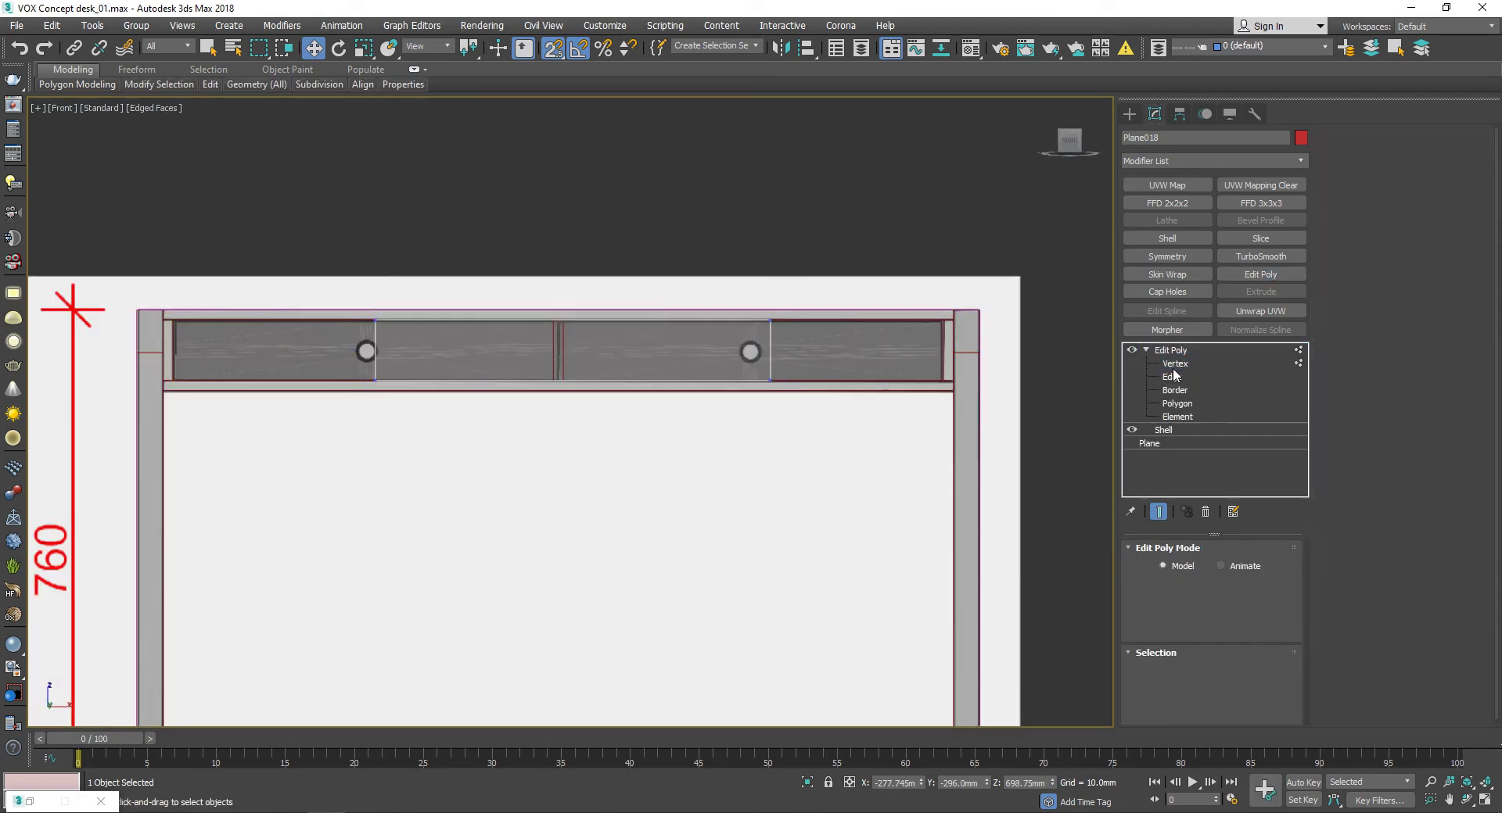
mouse_move(747, 301)
left_mouse_down()
mouse_move(793, 395)
mouse_move(556, 321)
mouse_move(492, 427)
left_mouse_up()
scroll(556, 321, "down", 2)
scroll(553, 376, "up", 3)
scroll(492, 427, "down", 2)
left_click(1175, 364)
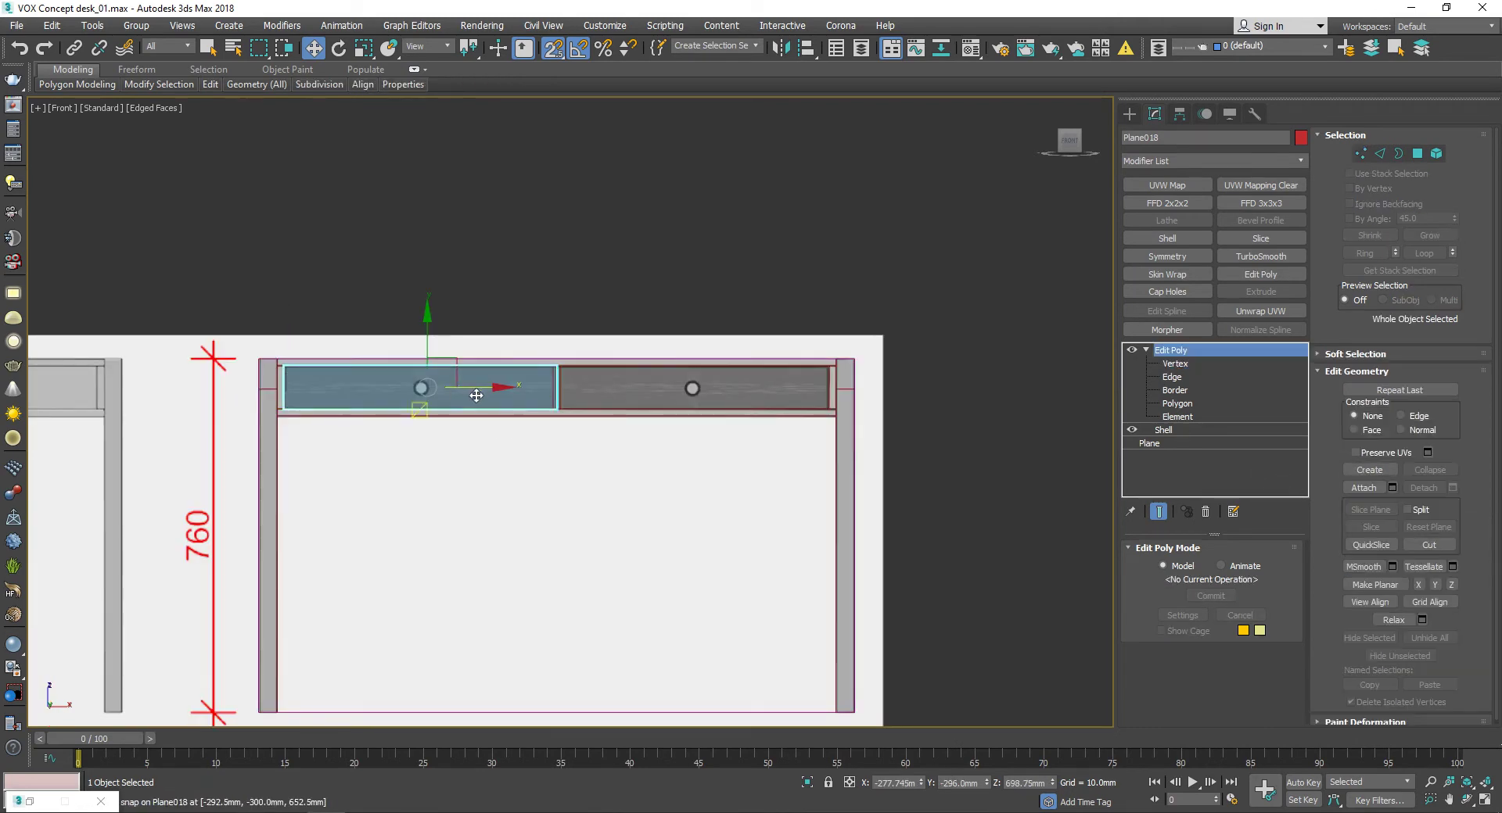
scroll(462, 387, "up", 2)
scroll(461, 387, "down", 2)
Step: Make an Instance copy of the drawer front, Plane019, moved one panel-width to the right
left_click(708, 390)
left_click_drag(708, 390, 554, 390, "shift")
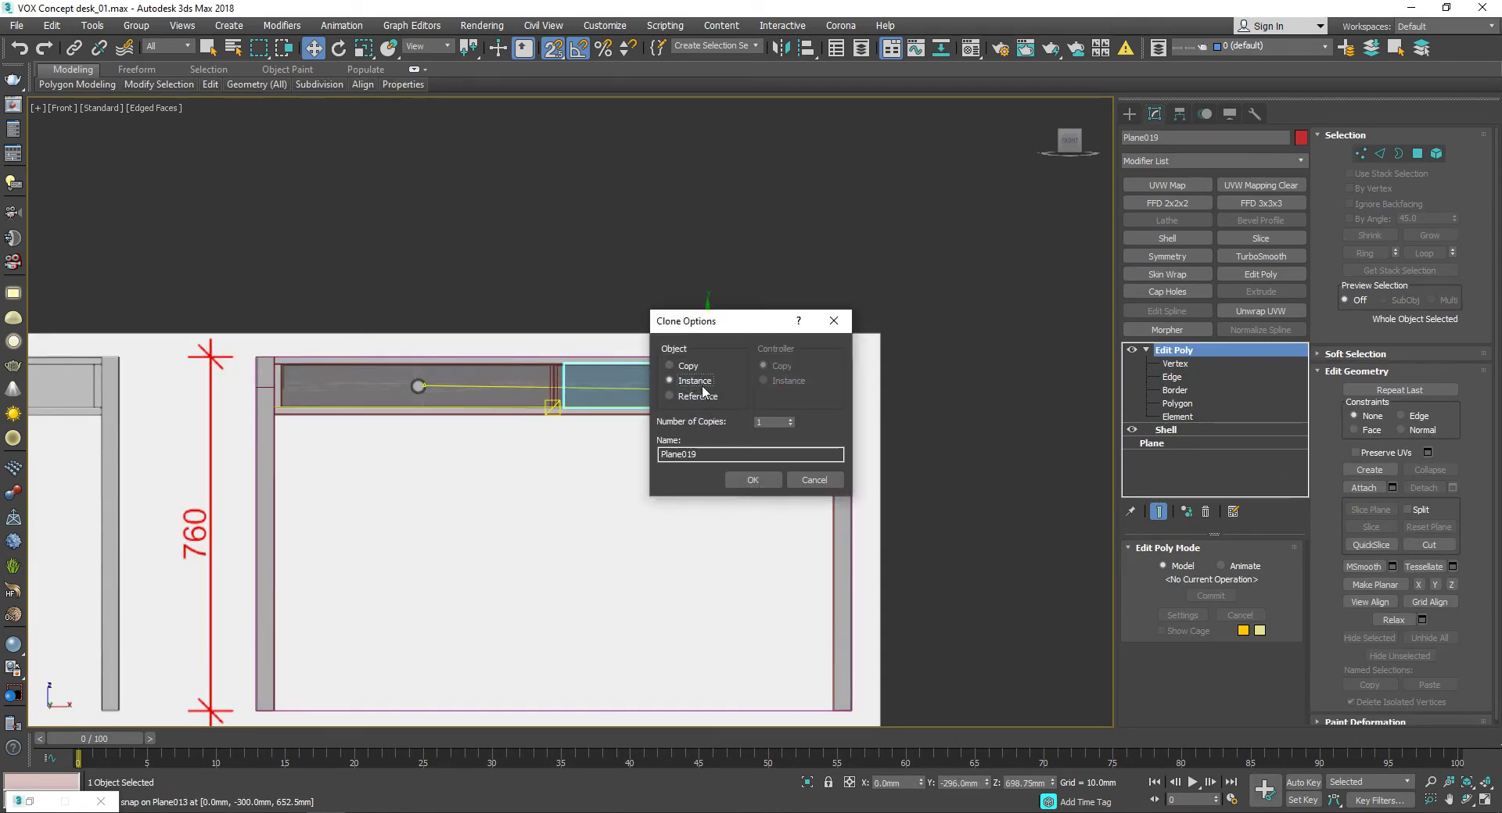
left_click(743, 479)
scroll(523, 371, "up", 3)
scroll(562, 393, "down", 2)
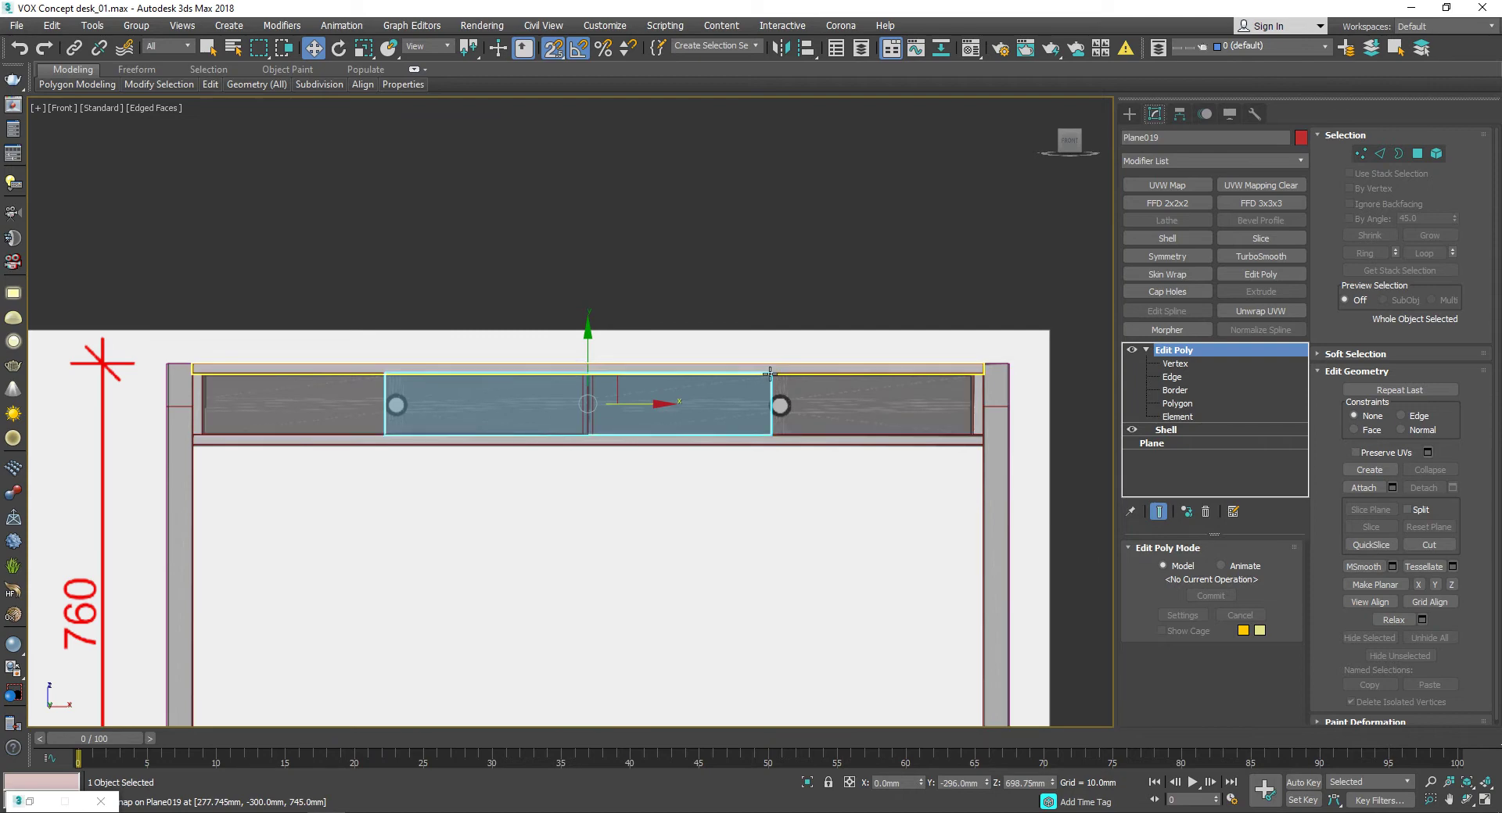
left_click_drag(564, 409, 763, 406)
scroll(708, 378, "down", 4)
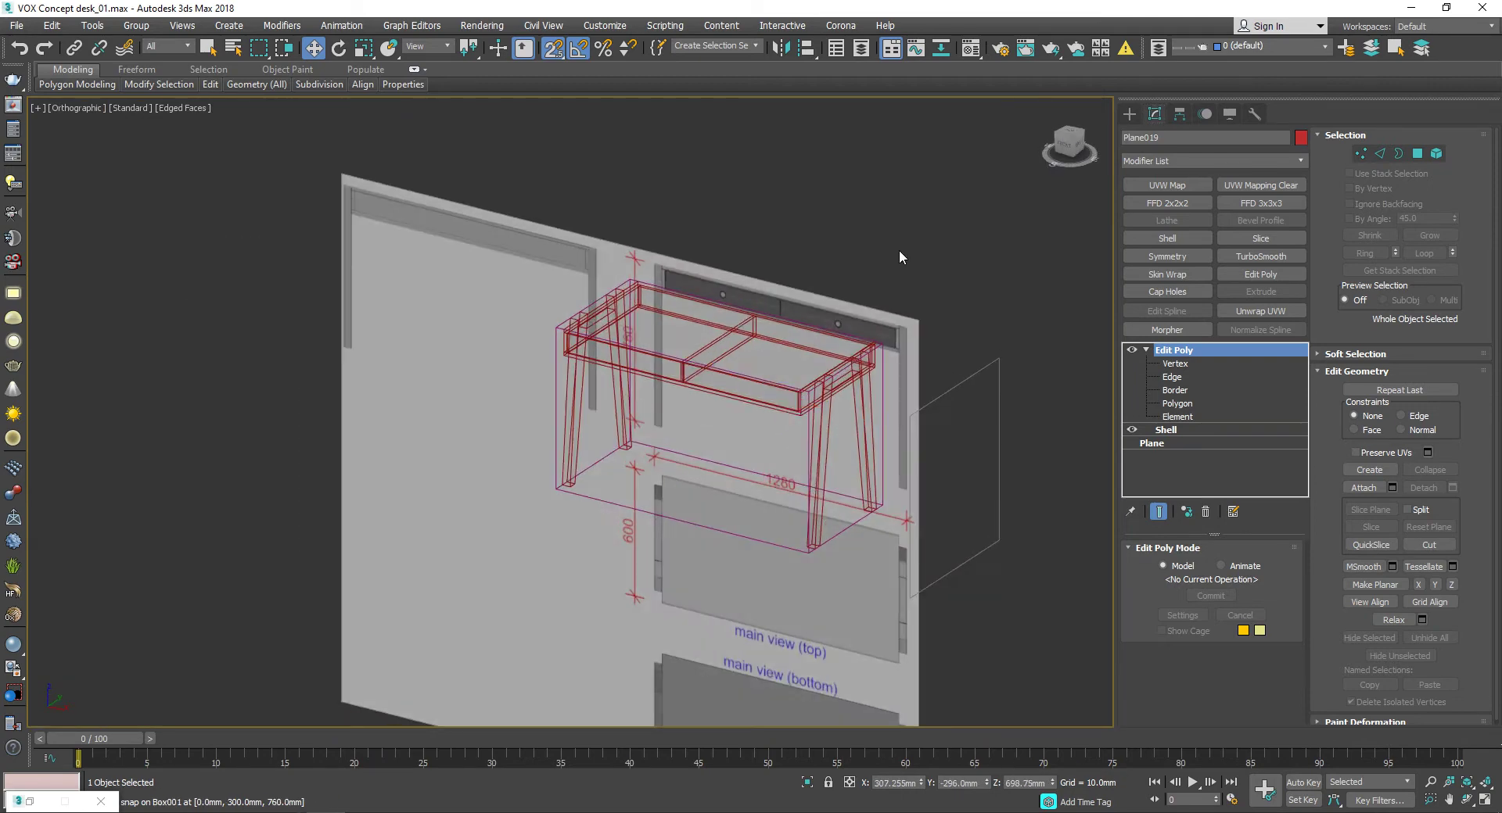
left_click(898, 255)
scroll(899, 255, "up", 3)
scroll(608, 258, "up", 3)
scroll(594, 262, "up", 1)
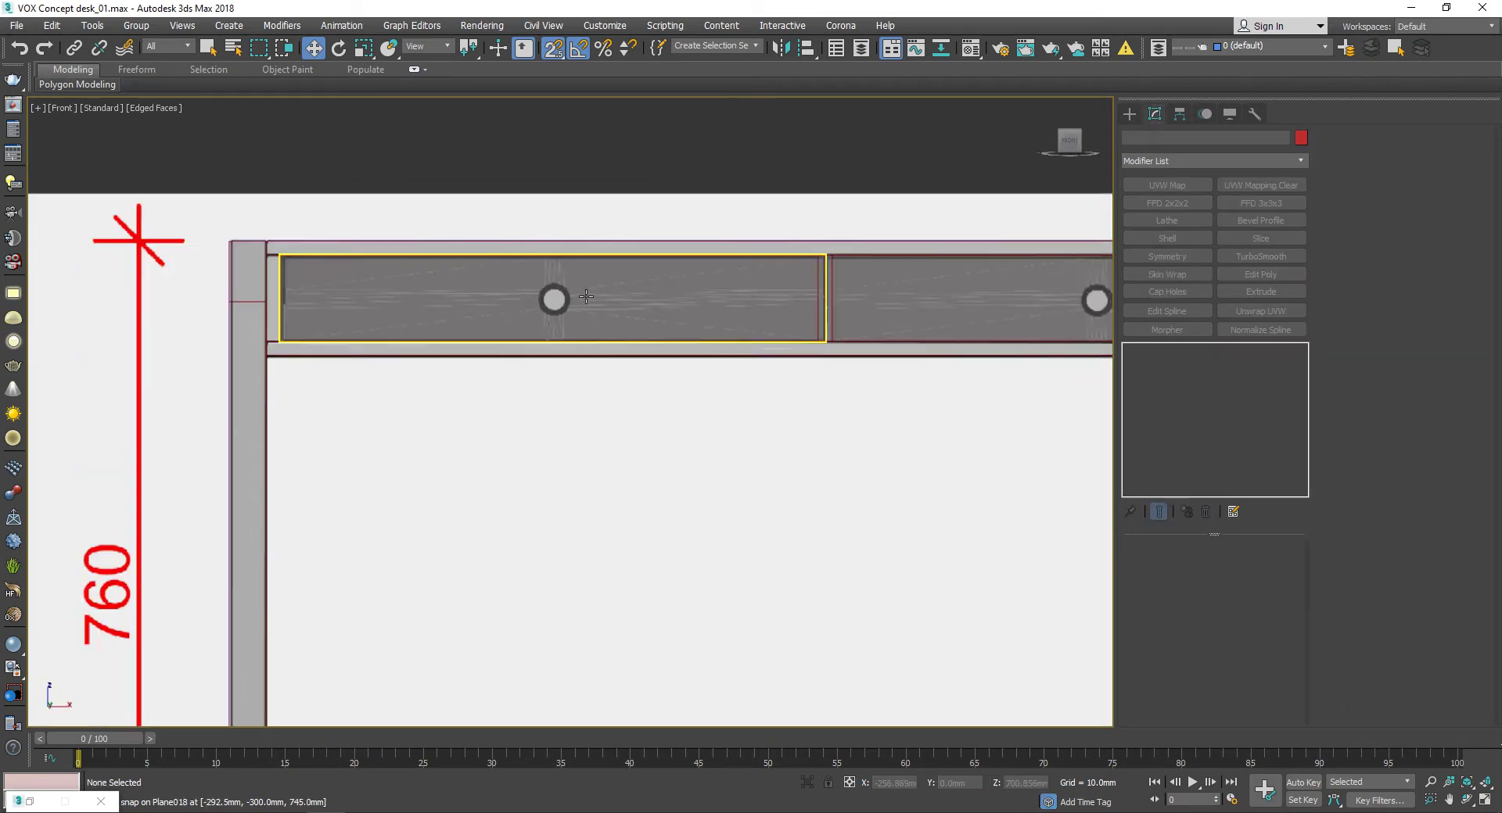
scroll(587, 270, "down", 2)
Step: Add a second Edit Poly to the left drawer front and window-select edges across both fronts
left_click(583, 294)
scroll(602, 270, "up", 2)
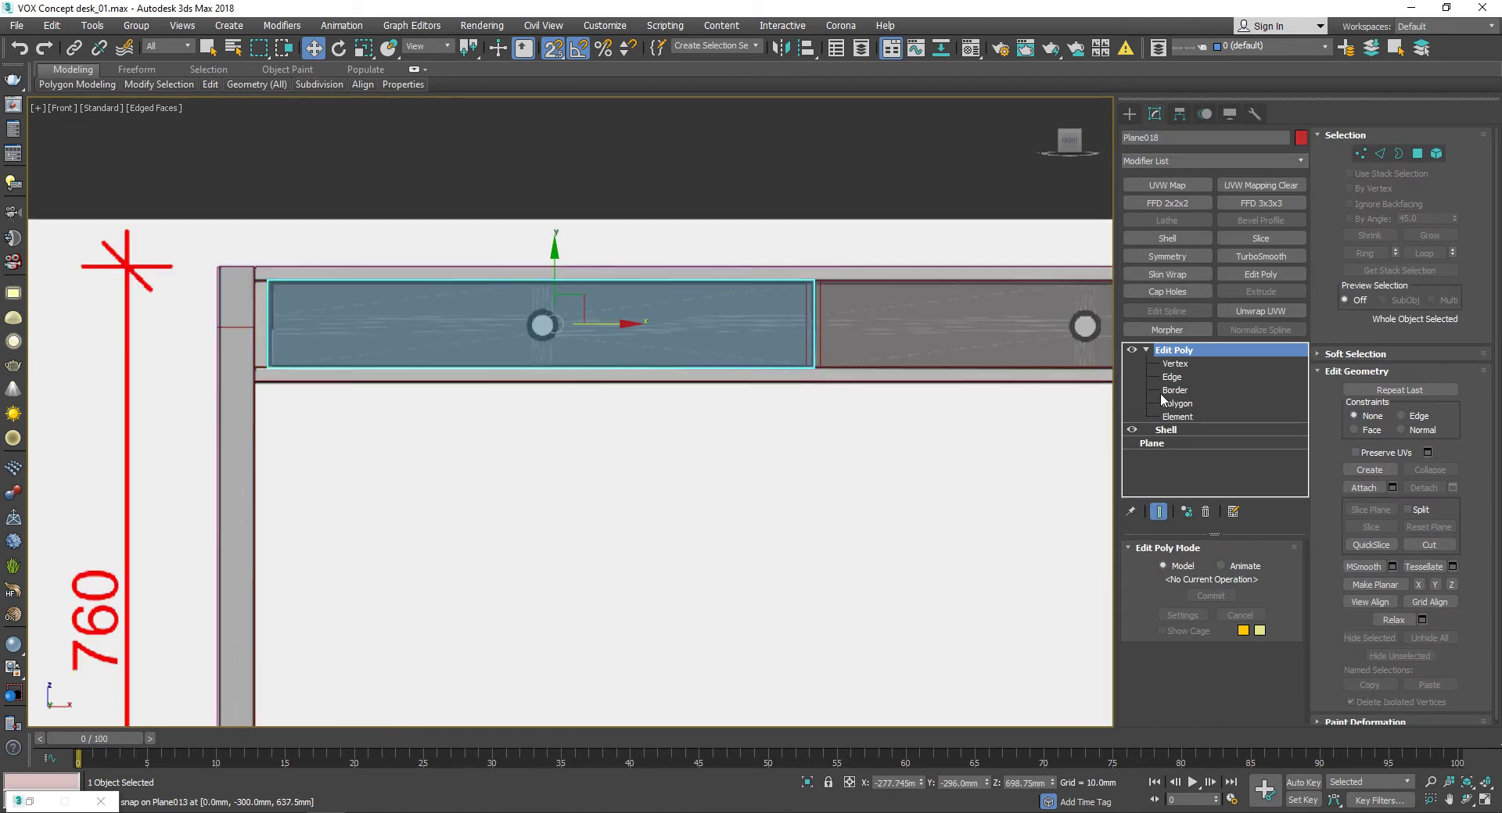
left_click(1144, 349)
left_click(1261, 275)
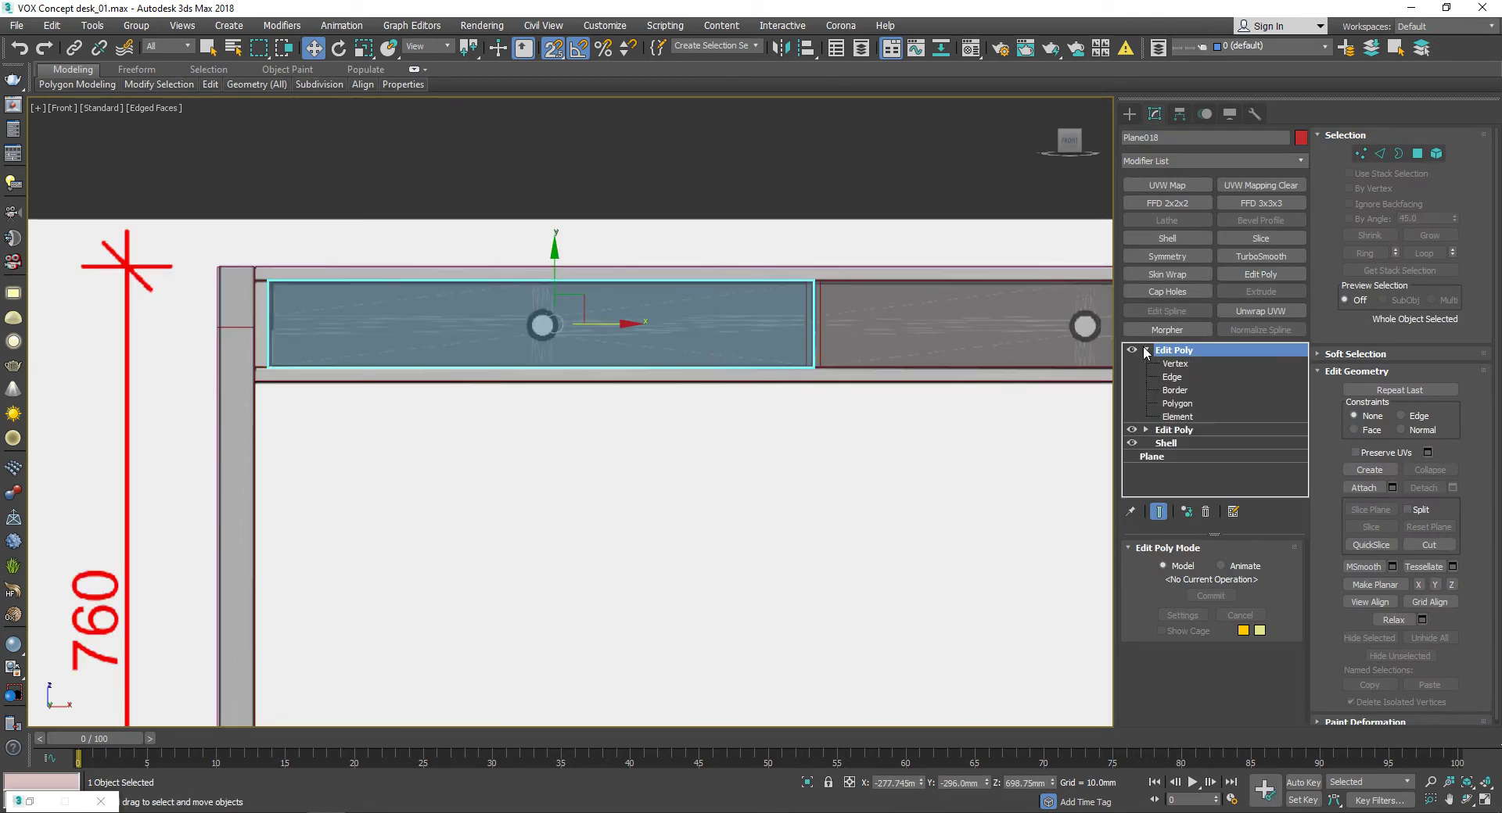
key("2")
scroll(608, 287, "down", 2)
scroll(637, 386, "down", 2)
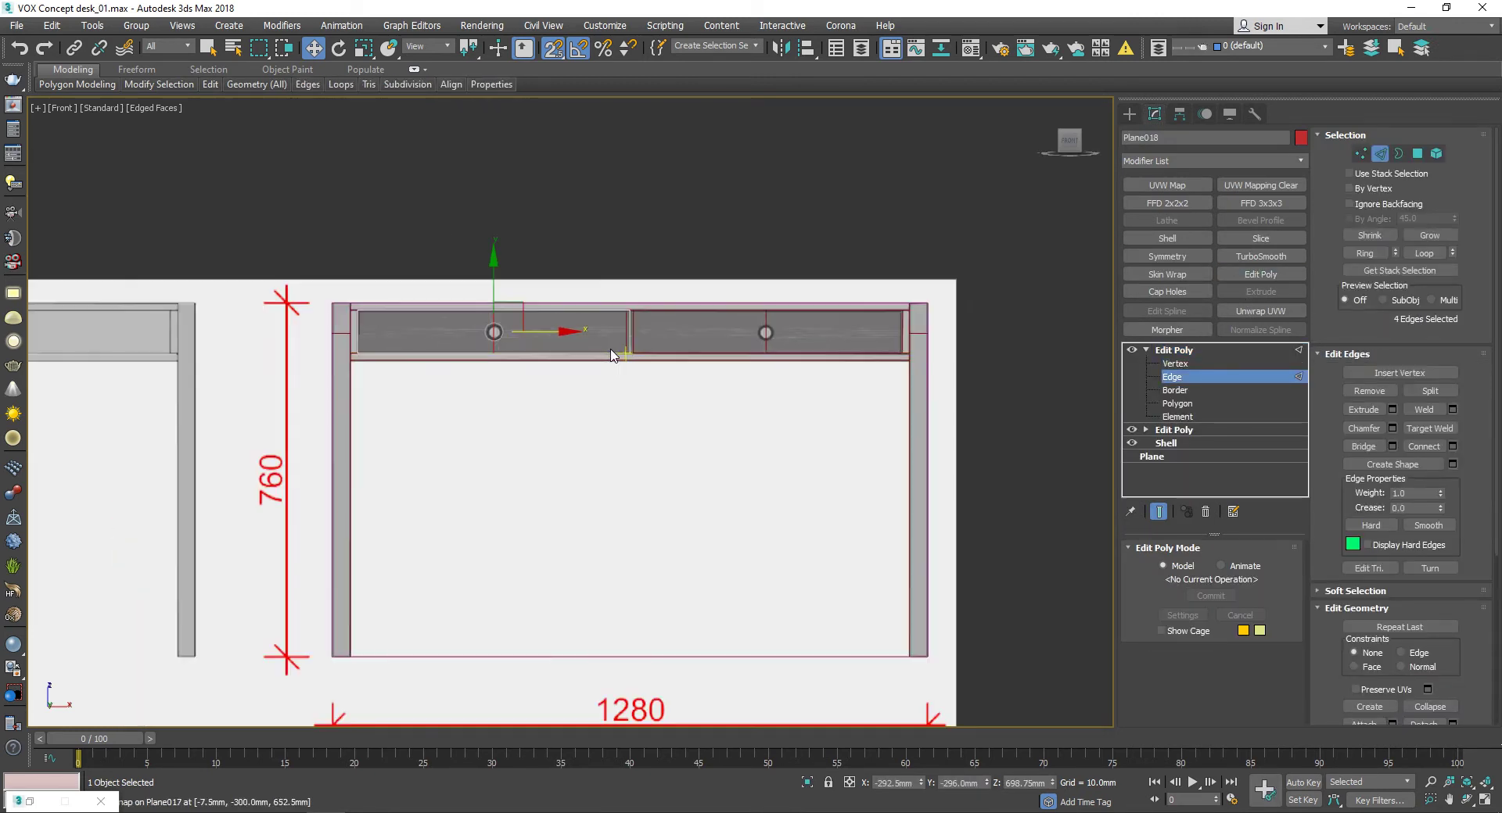
scroll(517, 313, "up", 3)
mouse_move(724, 328)
left_mouse_down()
mouse_move(207, 297)
mouse_move(216, 306)
left_mouse_up()
scroll(597, 348, "up", 3)
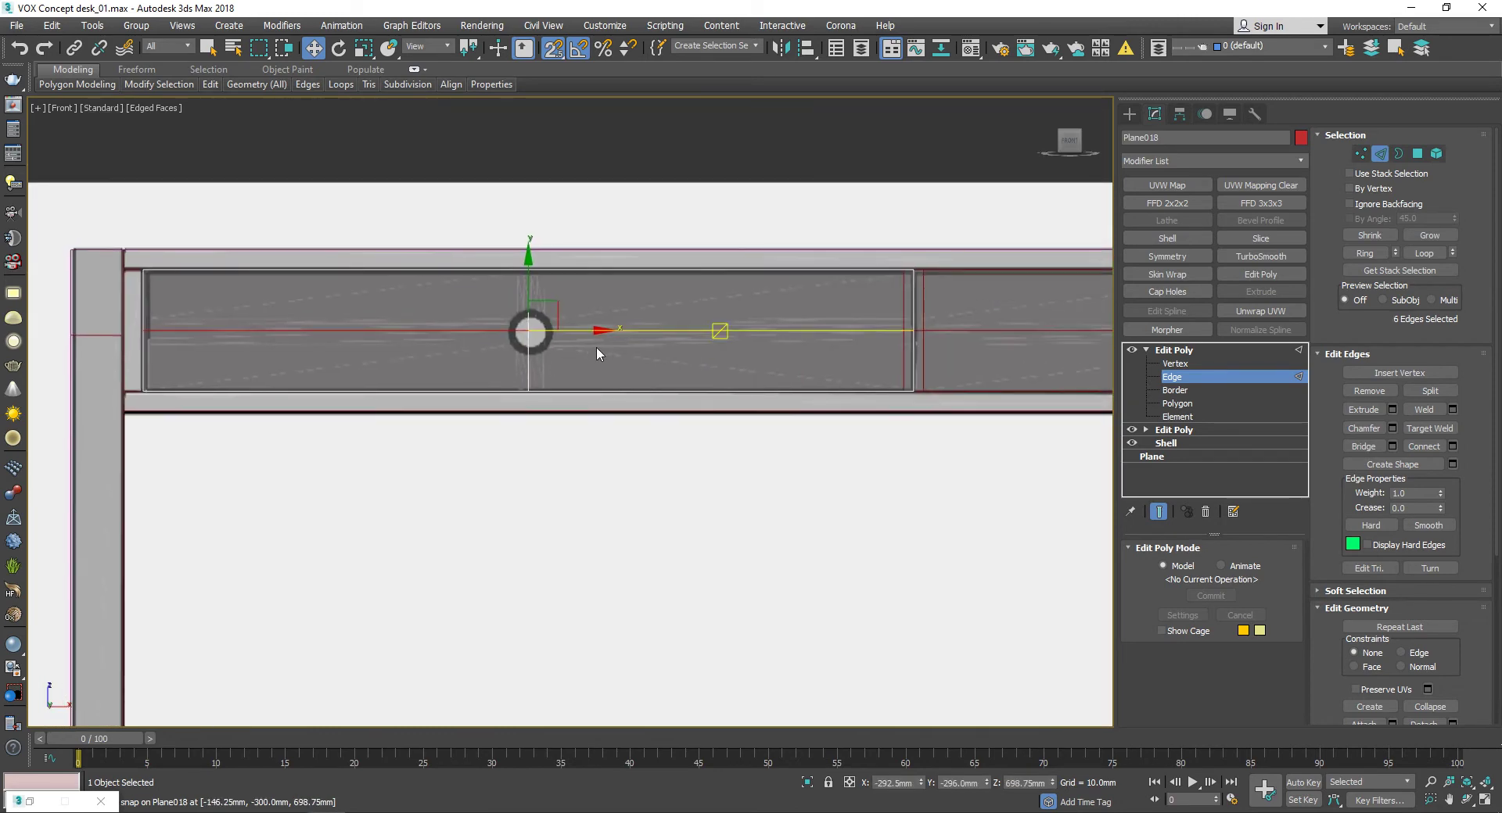
left_click(1169, 288)
left_click(1129, 114)
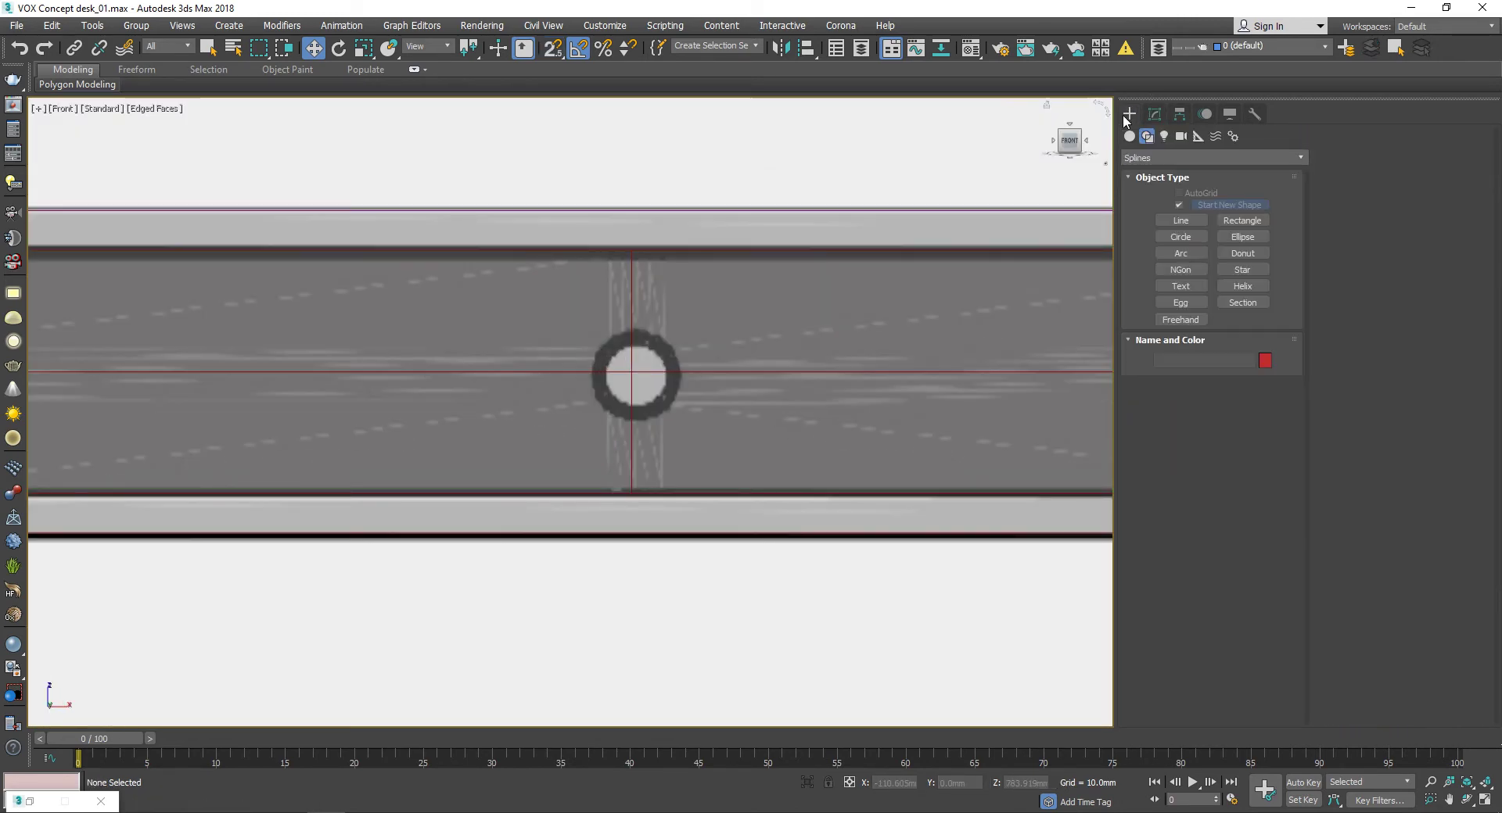
Step: Draw an 8-sided NGon centred on the drawer's grommet hole, sized to fit it
left_click(1182, 270)
left_click_drag(651, 371, 680, 373)
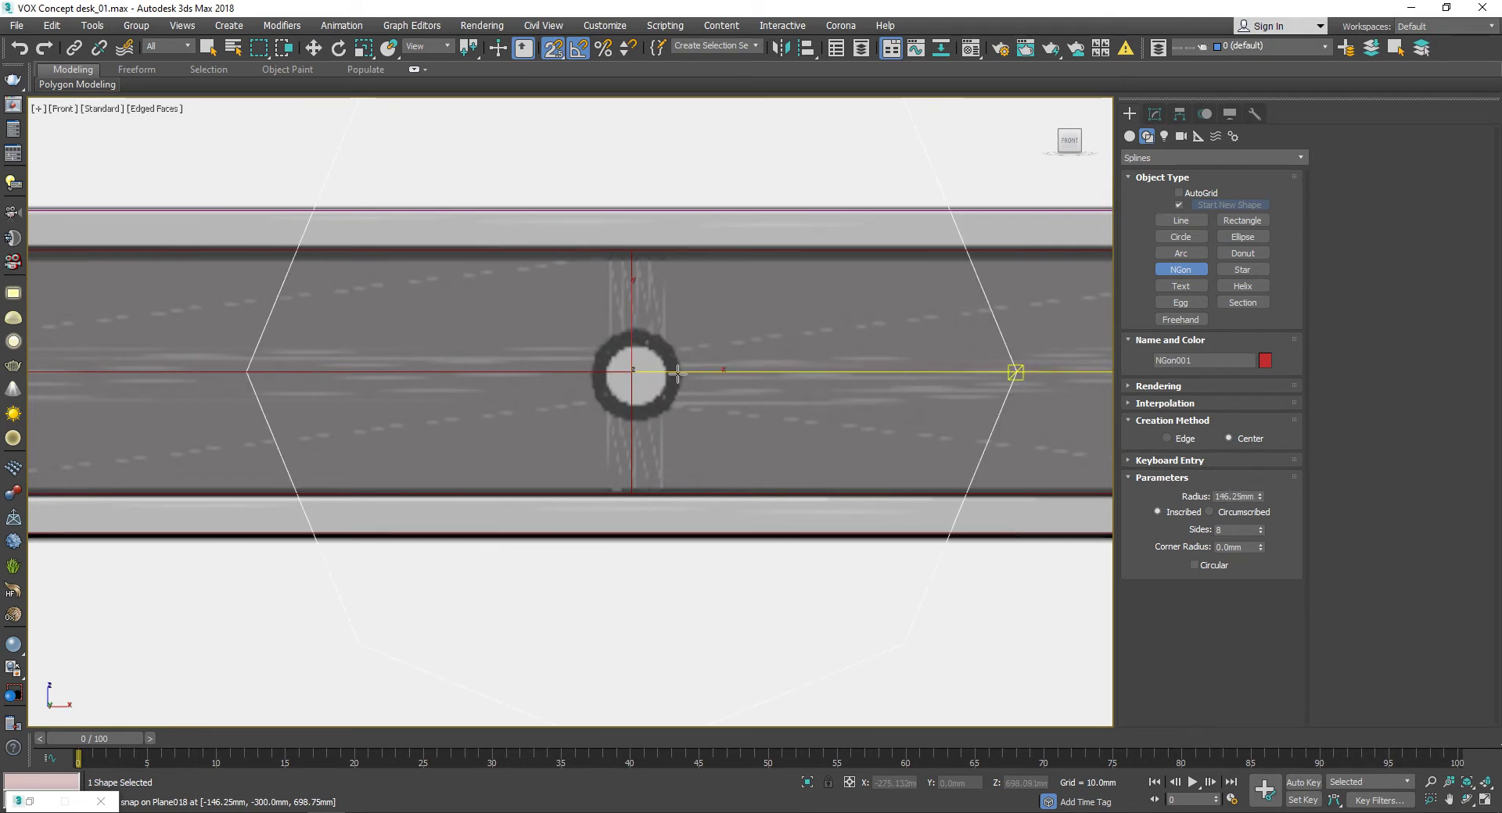
mouse_move(711, 359)
left_mouse_down()
mouse_move(634, 373)
mouse_move(670, 373)
left_mouse_up()
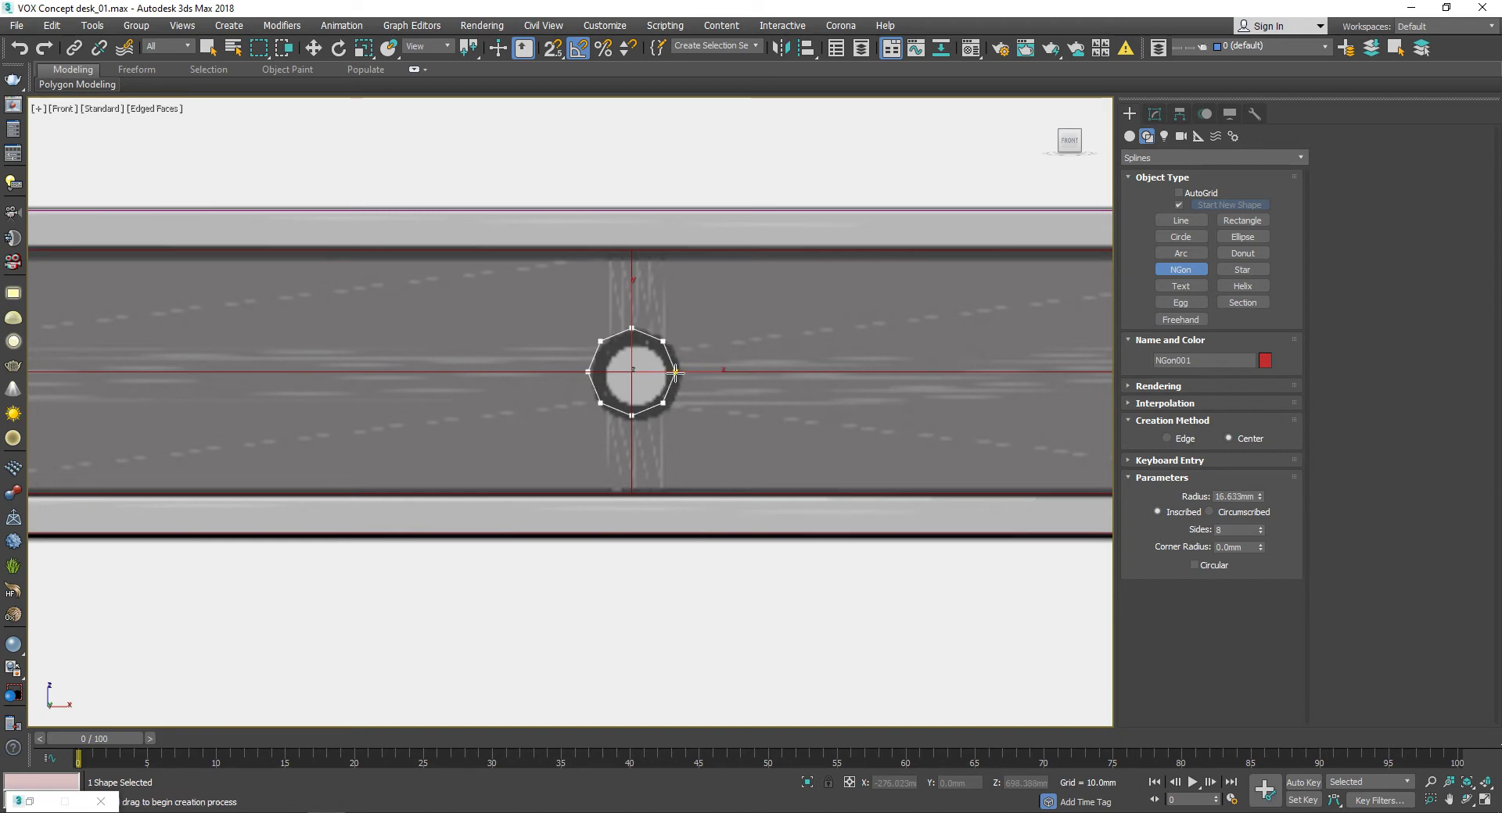
scroll(581, 417, "down", 2)
left_click(677, 154)
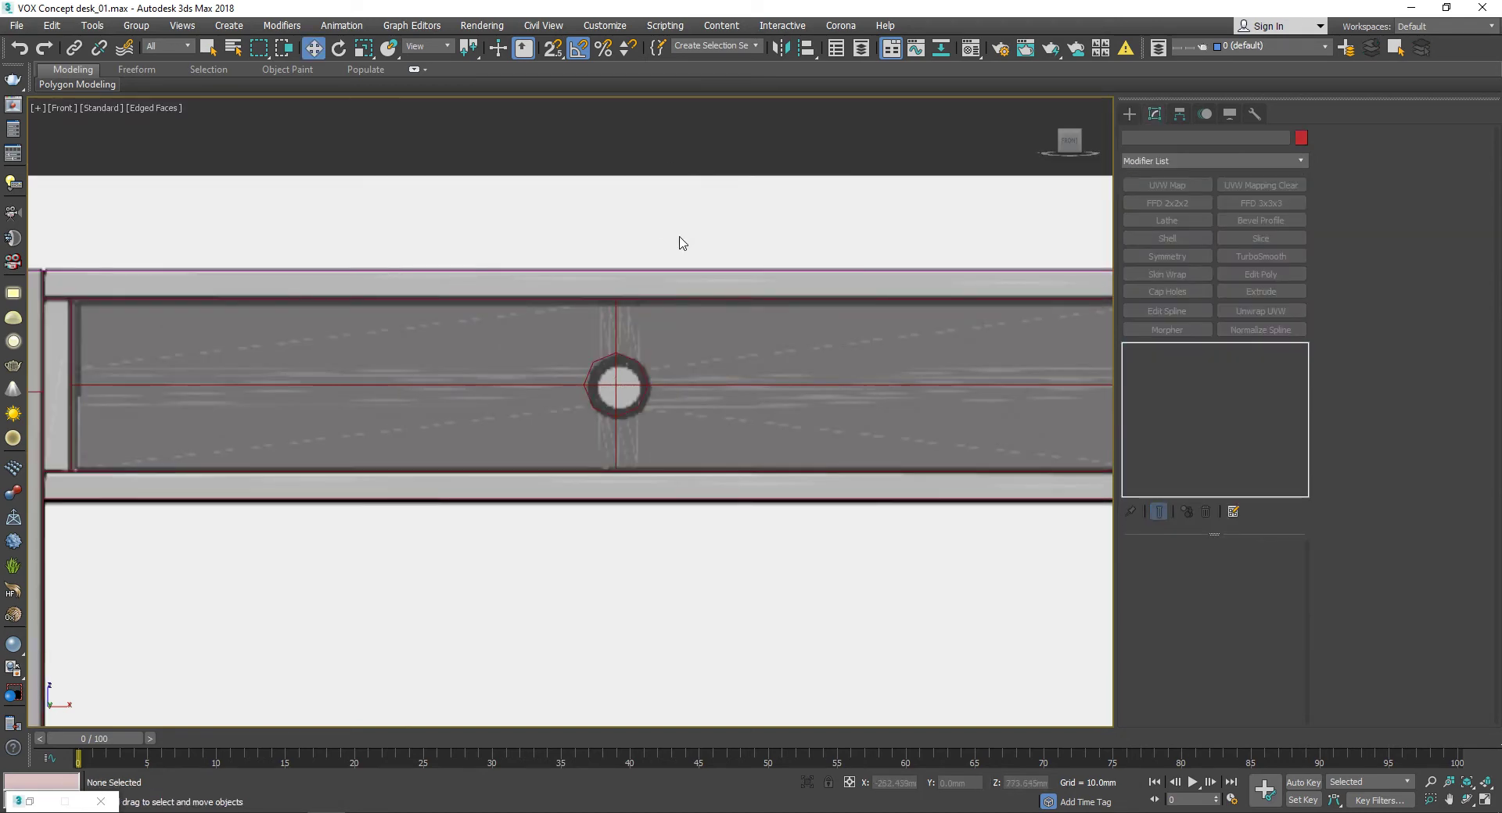
scroll(679, 244, "up", 2)
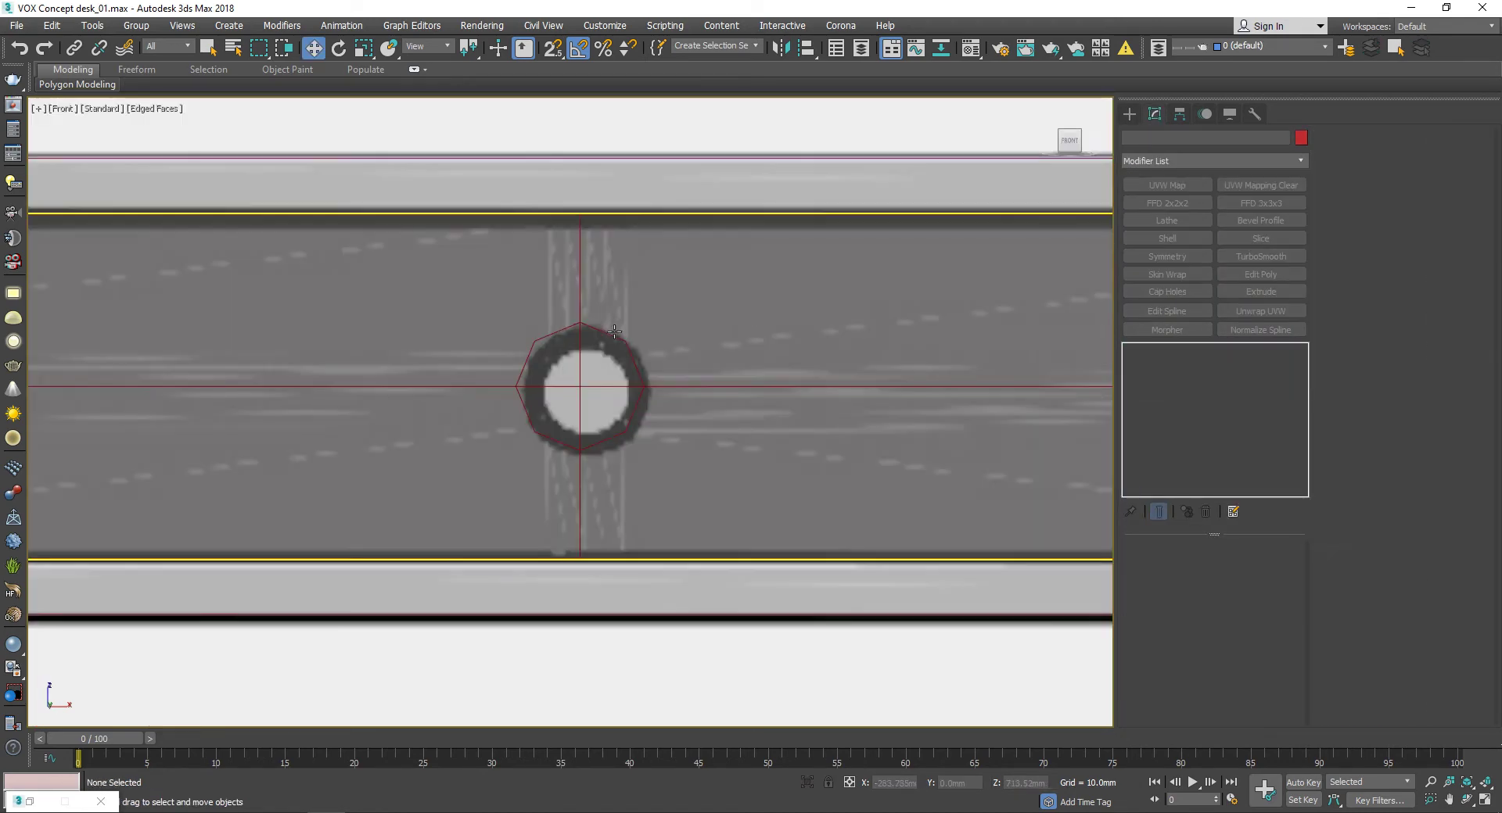
middle_click_drag(679, 243, 590, 384, "alt")
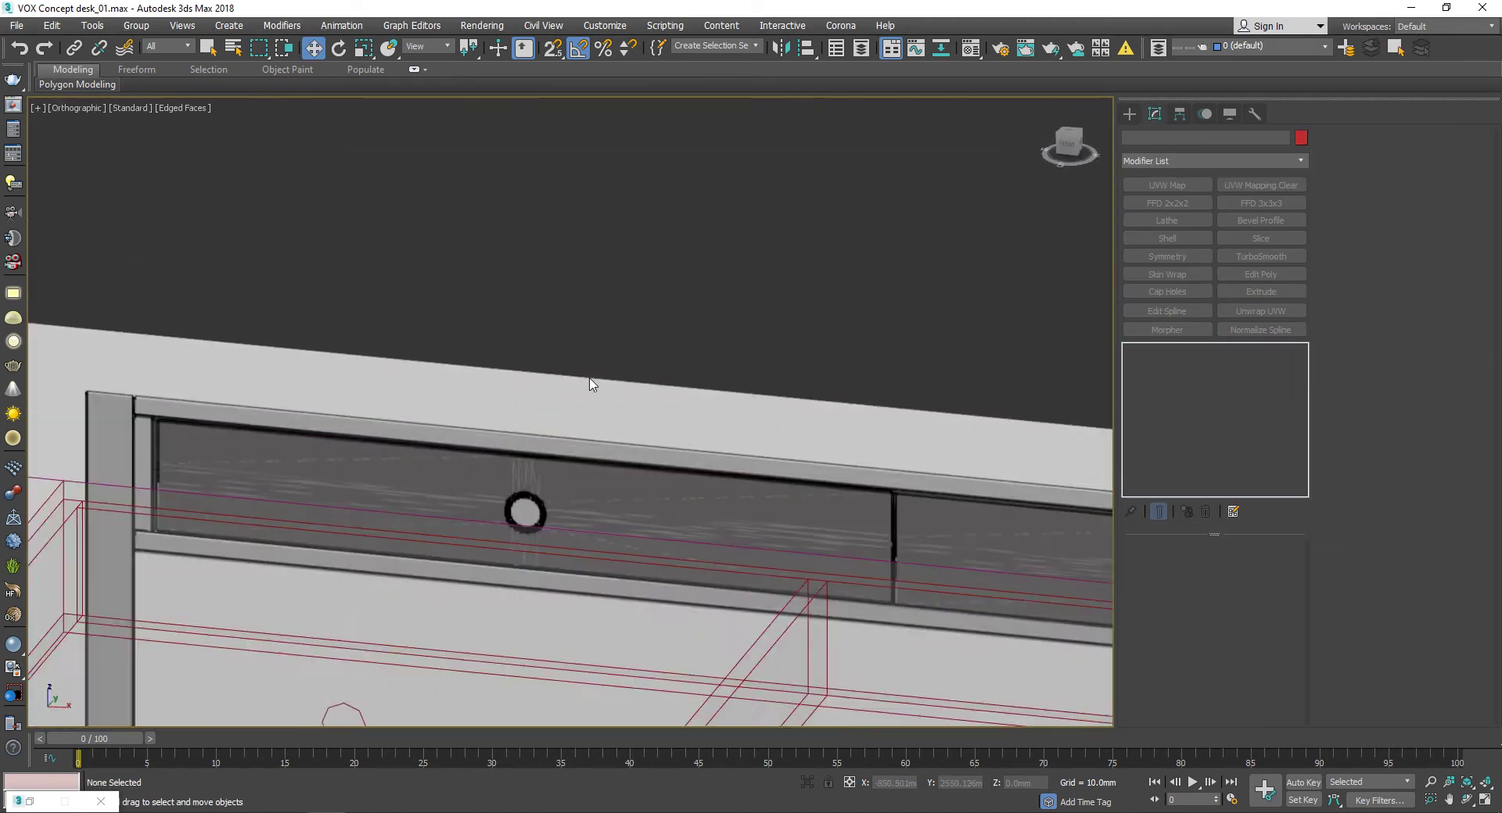
scroll(590, 383, "down", 3)
scroll(477, 557, "up", 3)
Step: In wireframe, clone the NGon as NGon002, move it aside, and enter 16 sides
key("F3")
left_click(504, 543)
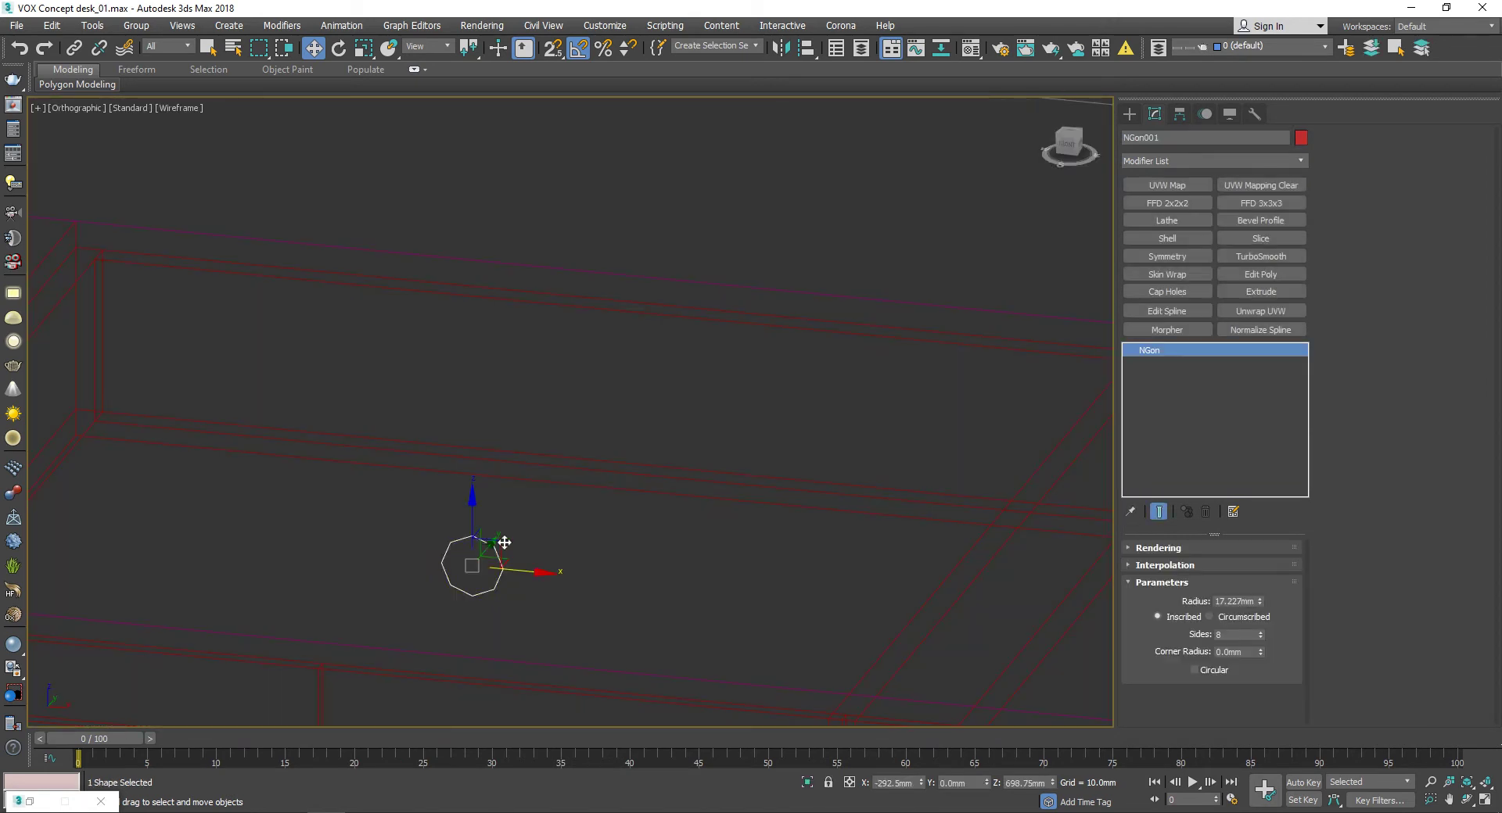
key("ctrl+v")
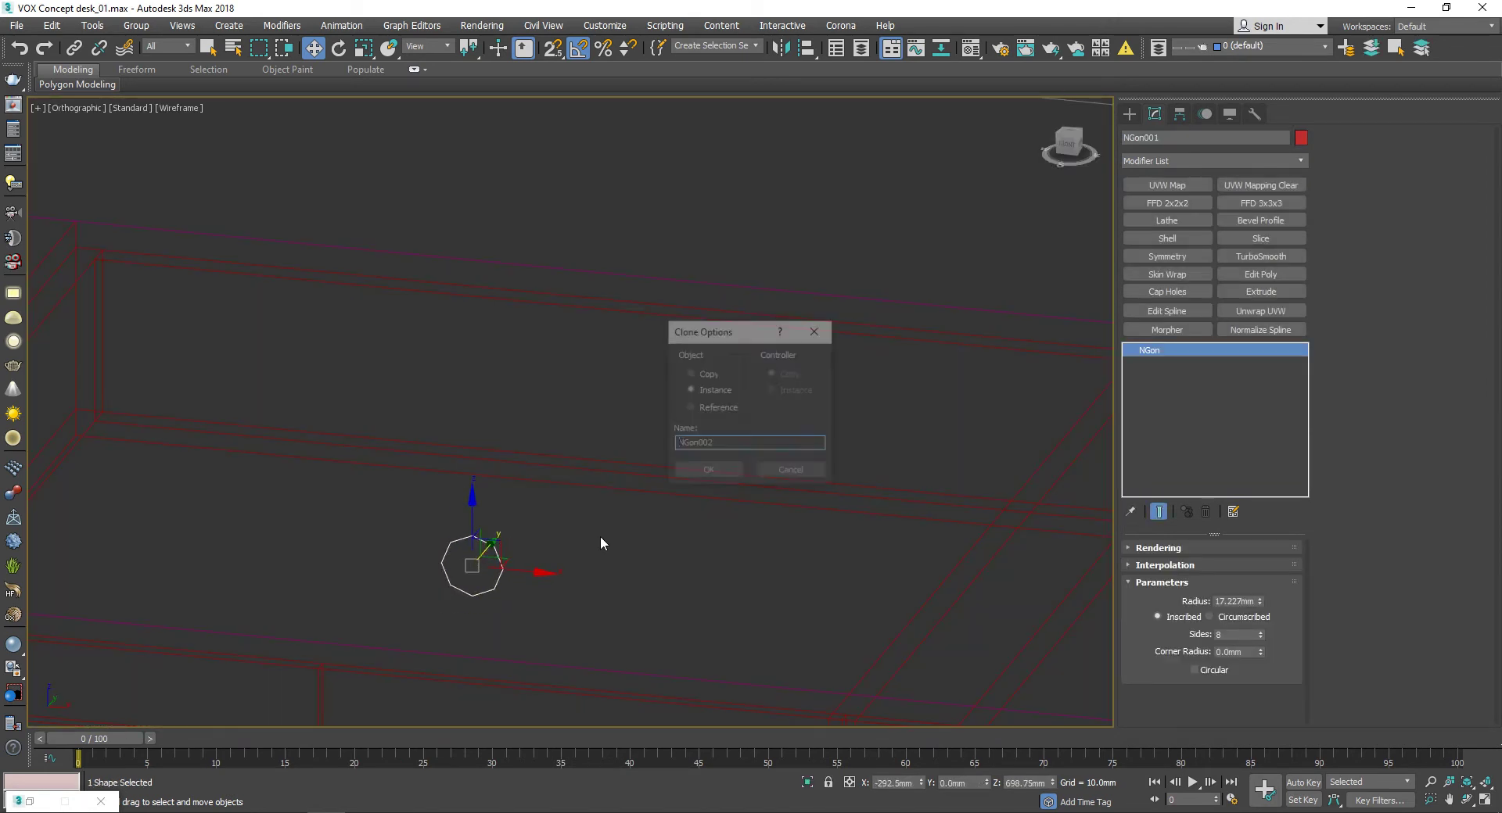
left_click(733, 474)
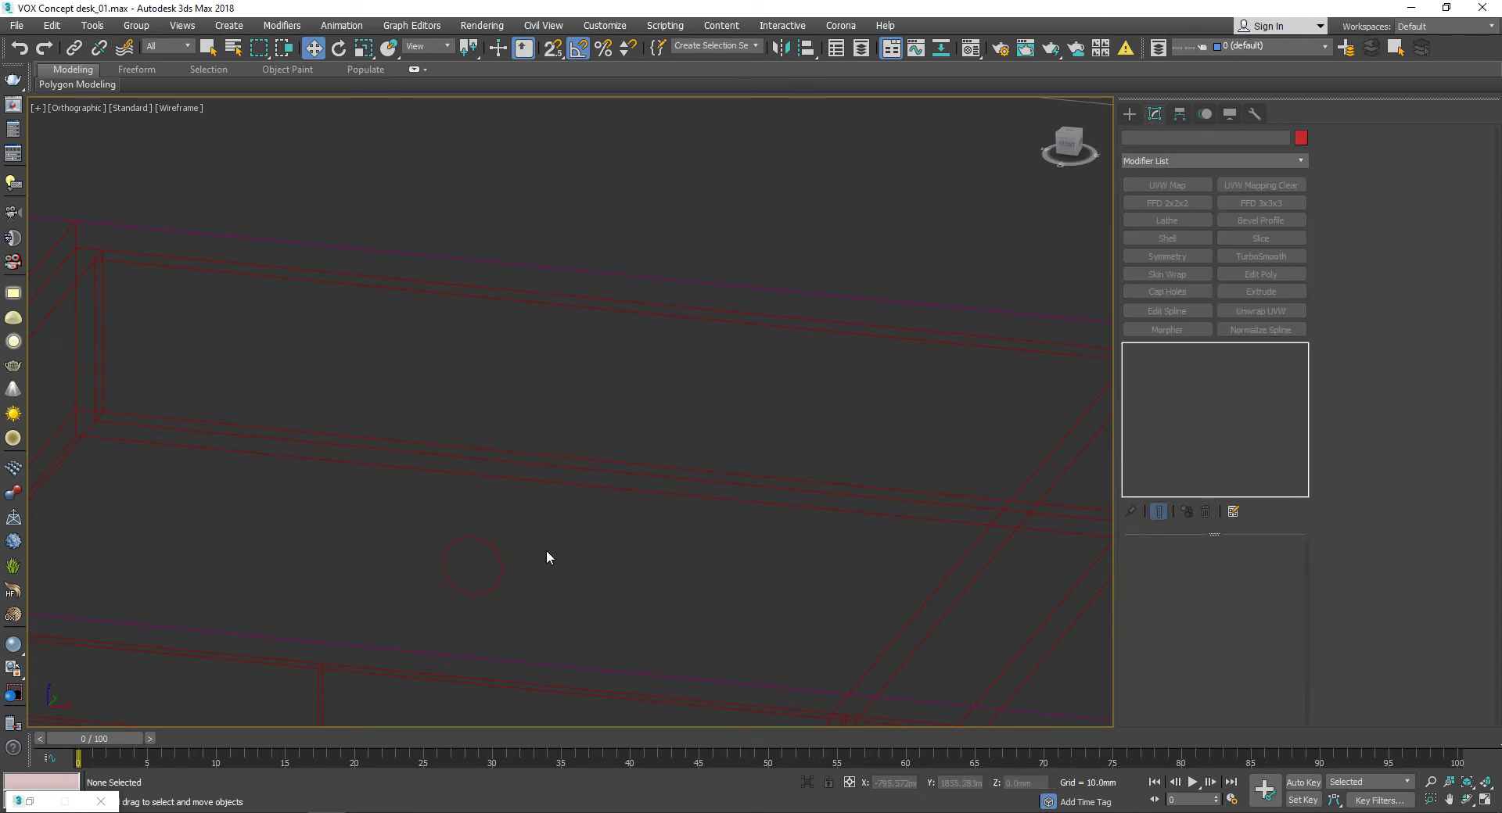
scroll(487, 550, "up", 3)
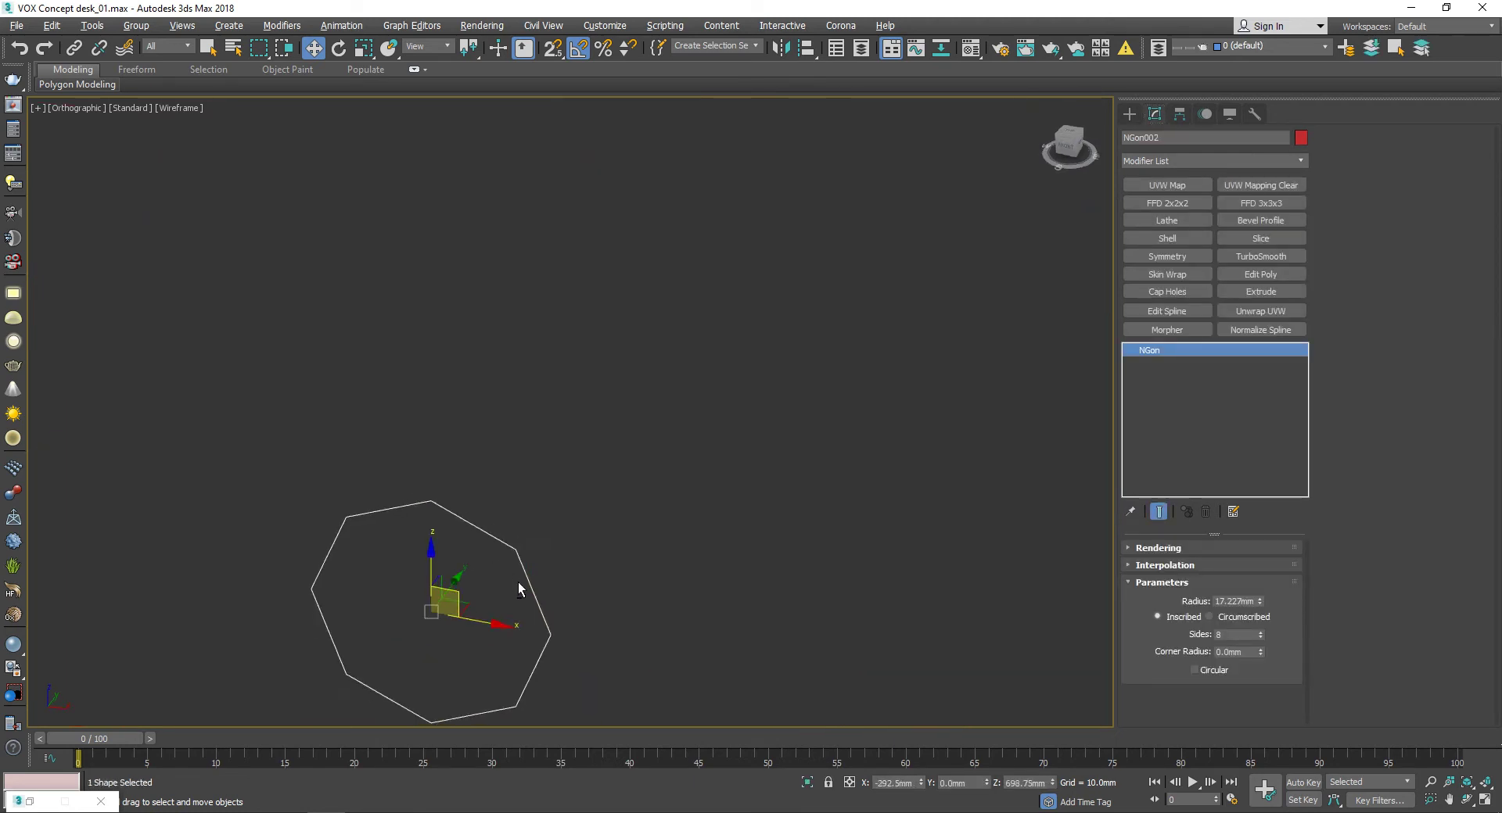
left_click_drag(469, 589, 401, 617)
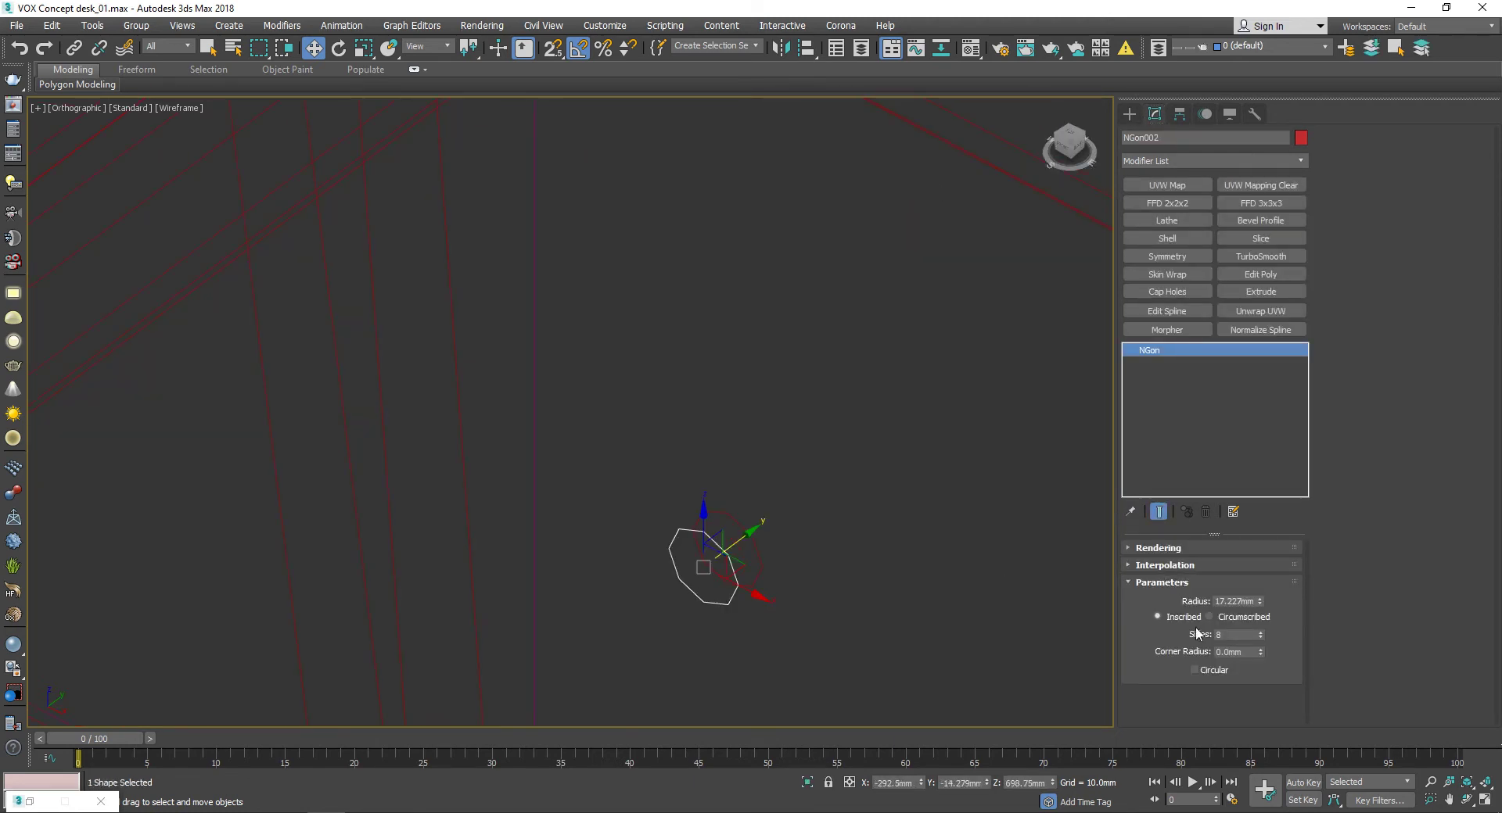
type("16")
key("Return")
Step: Apply the 16 sides and convert NGon002 to an Editable Poly in the Front view
key("f")
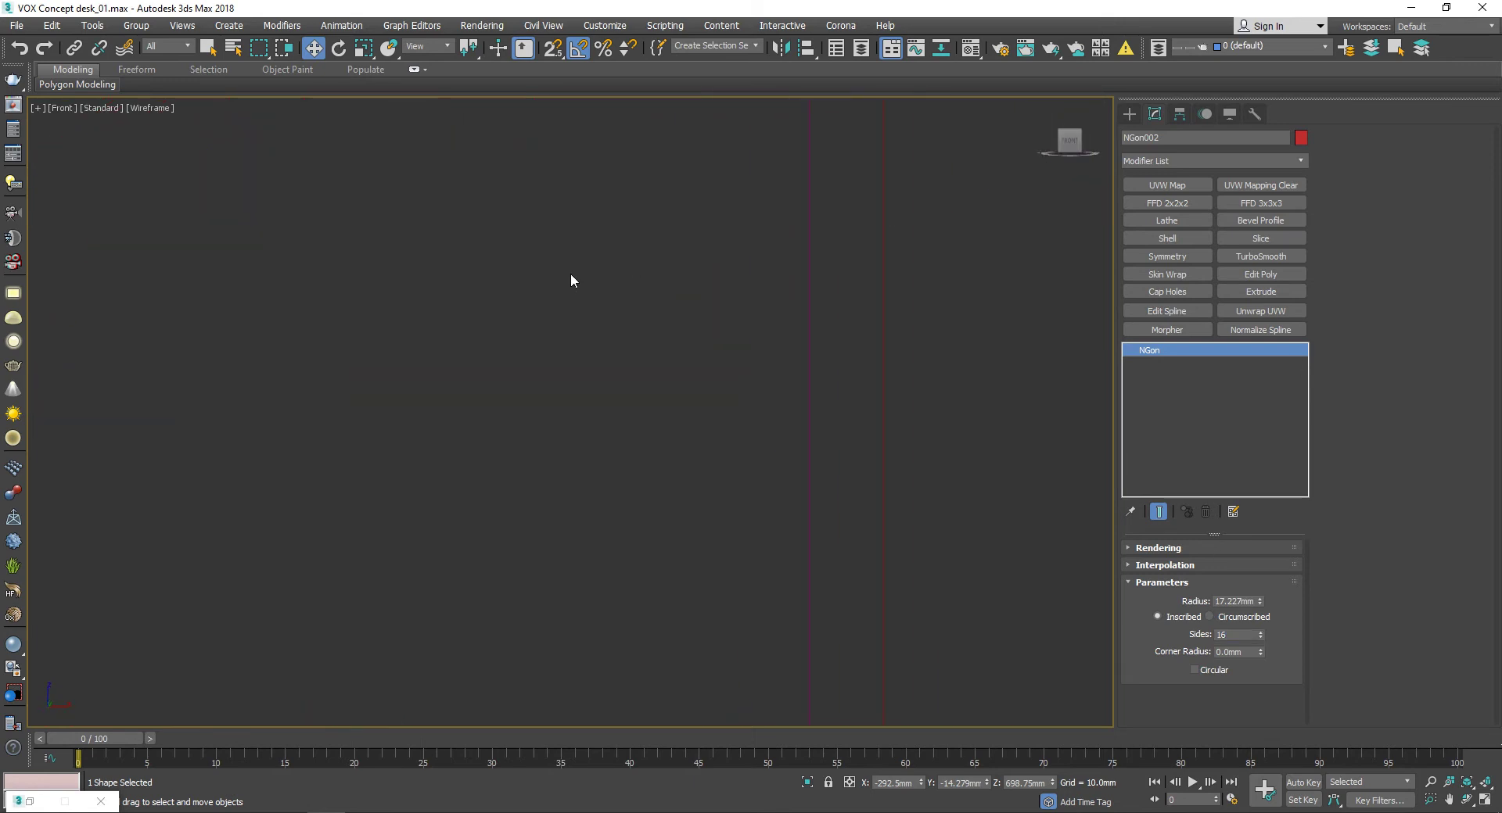
key("z")
right_click(614, 202)
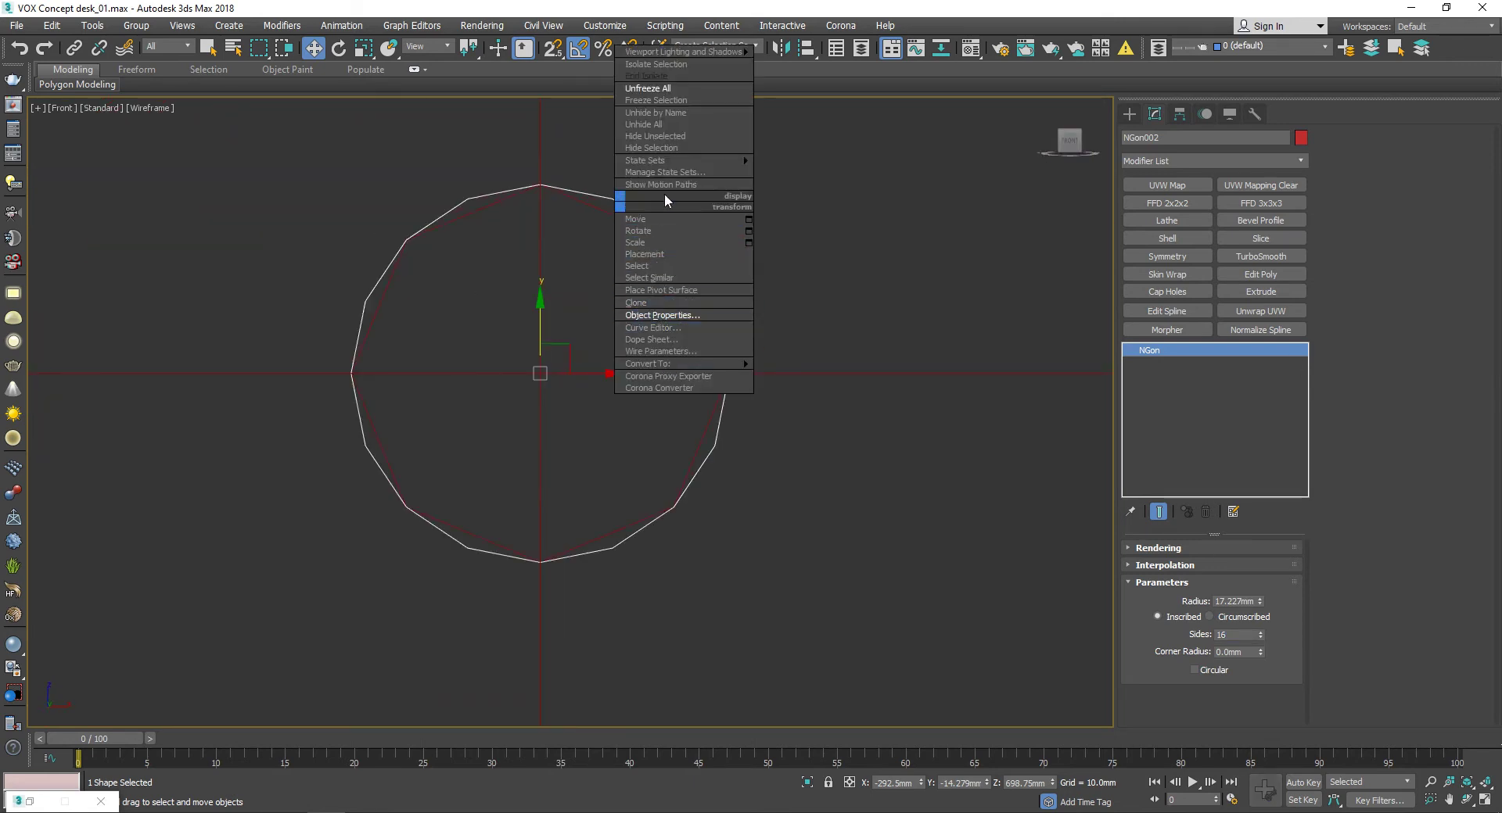
left_click(814, 388)
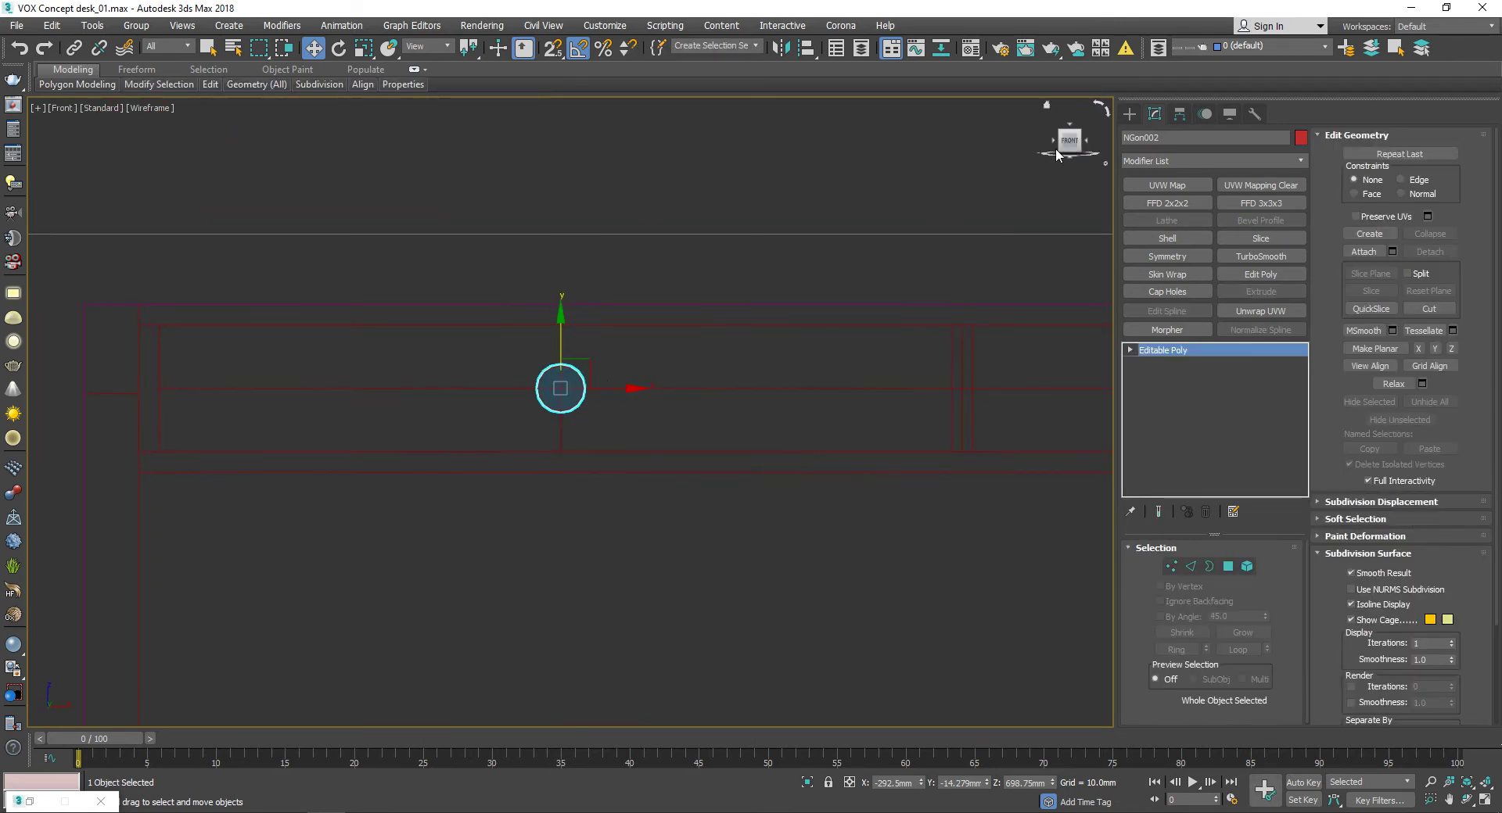
scroll(526, 278, "down", 5)
scroll(632, 260, "up", 3)
scroll(551, 341, "up", 2)
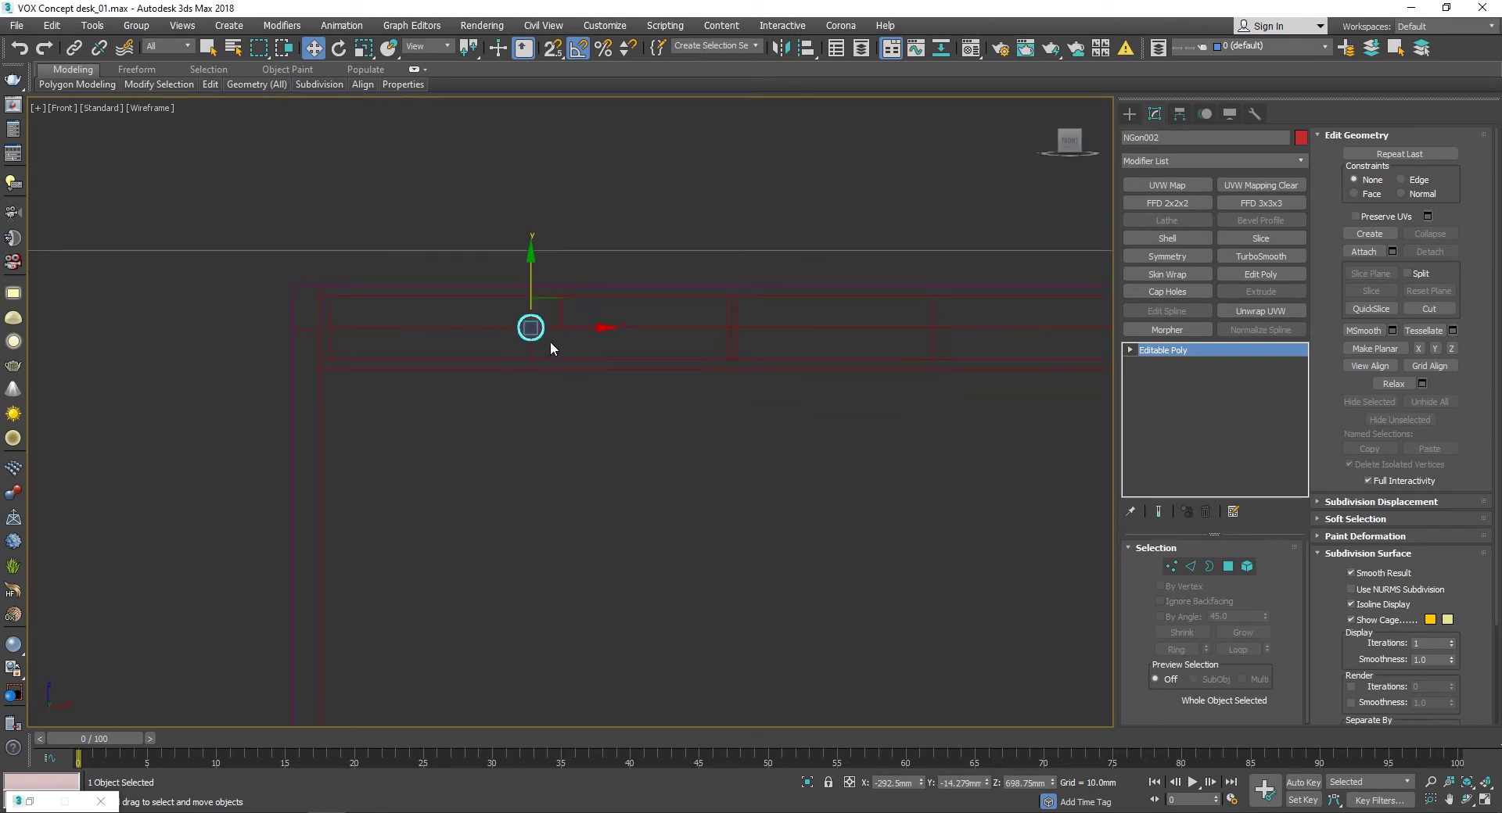
Step: Return to shaded display and zoom in close on the 16-sided disc over the grommet hole
key("F3")
scroll(551, 341, "up", 5)
scroll(604, 236, "down", 10)
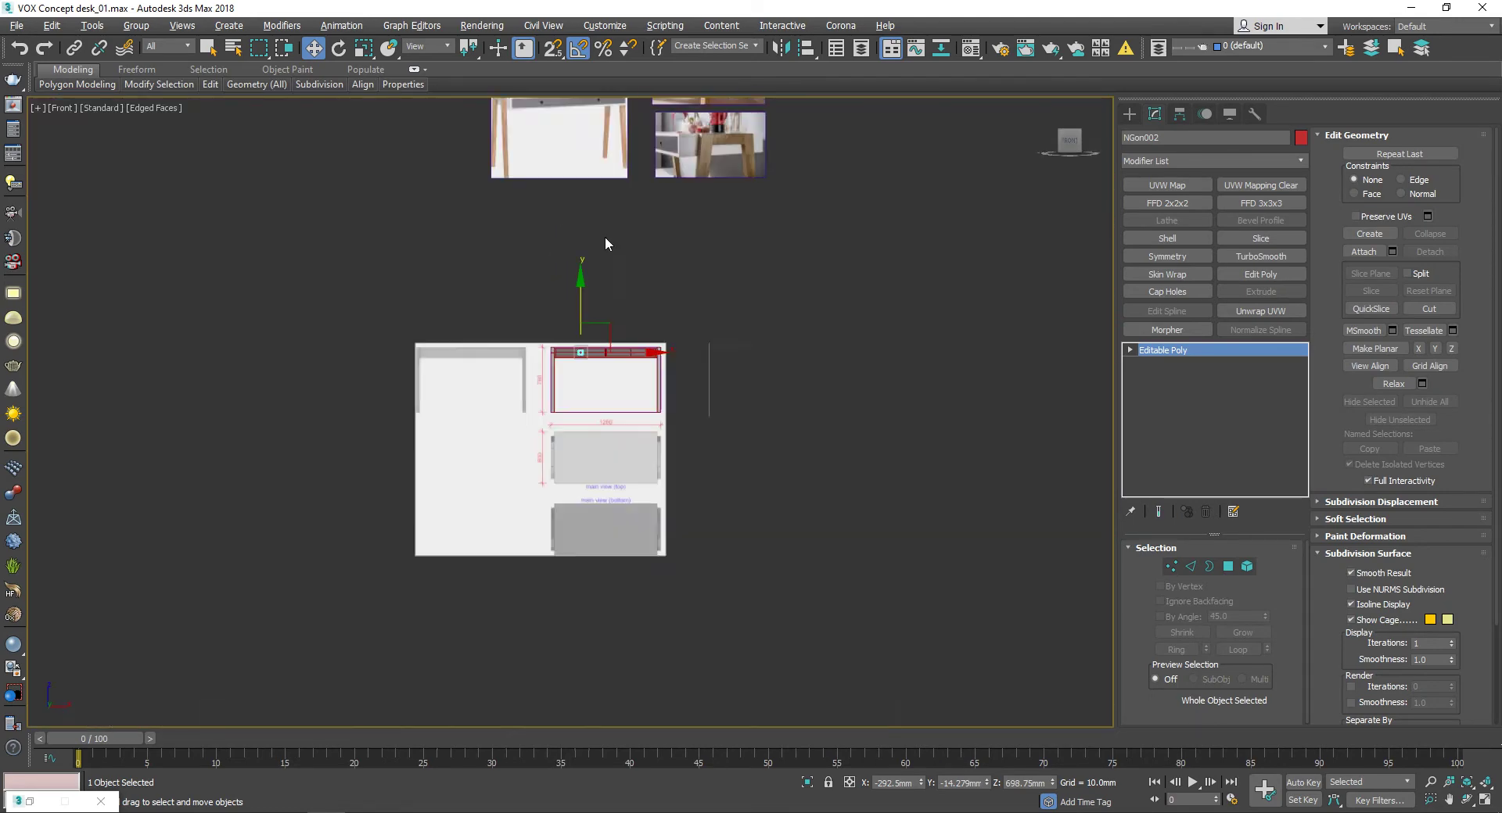
scroll(605, 244, "up", 10)
scroll(403, 526, "up", 5)
scroll(571, 410, "up", 3)
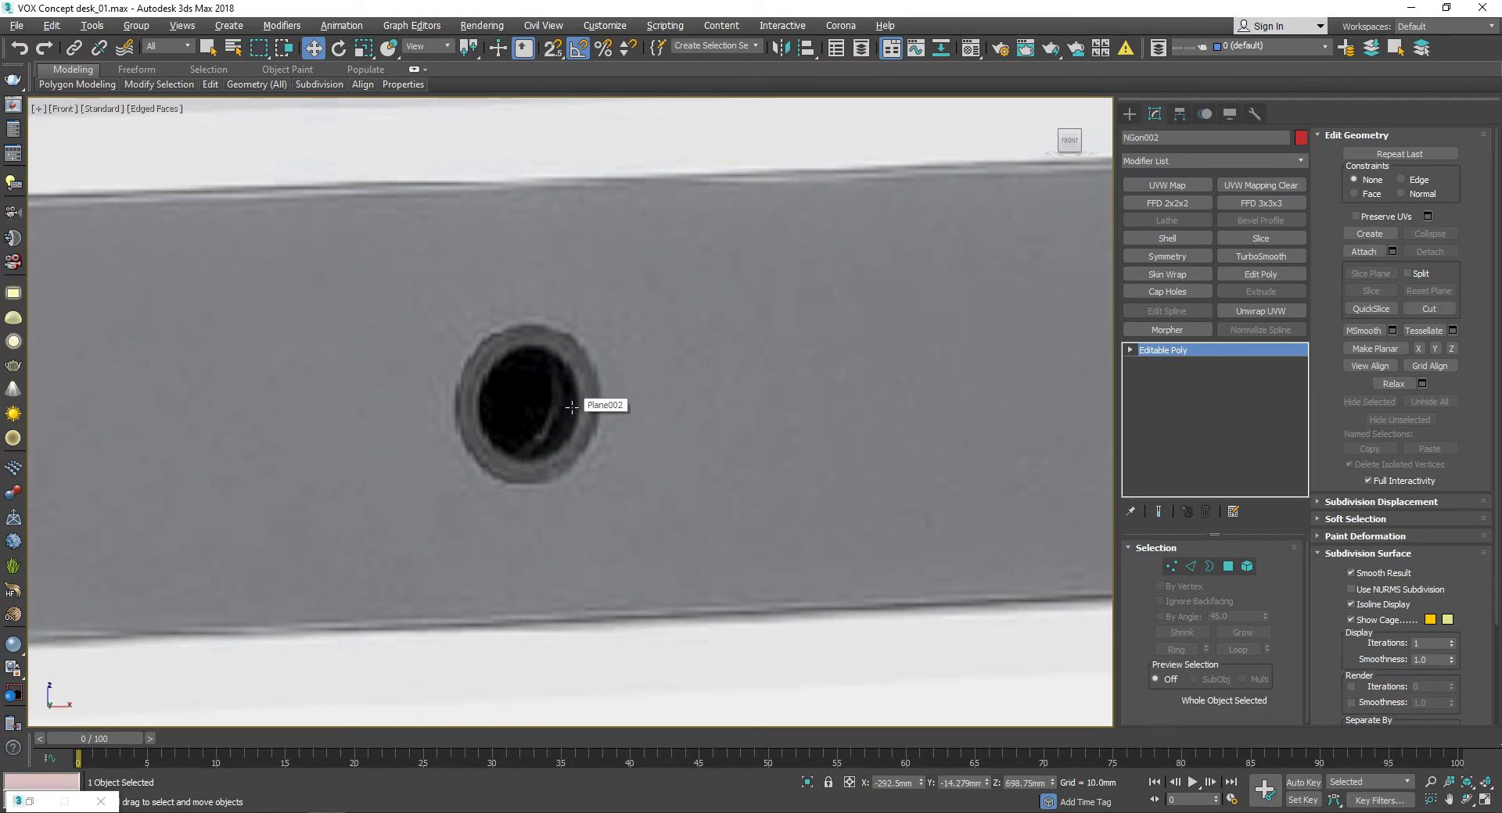
scroll(572, 401, "down", 5)
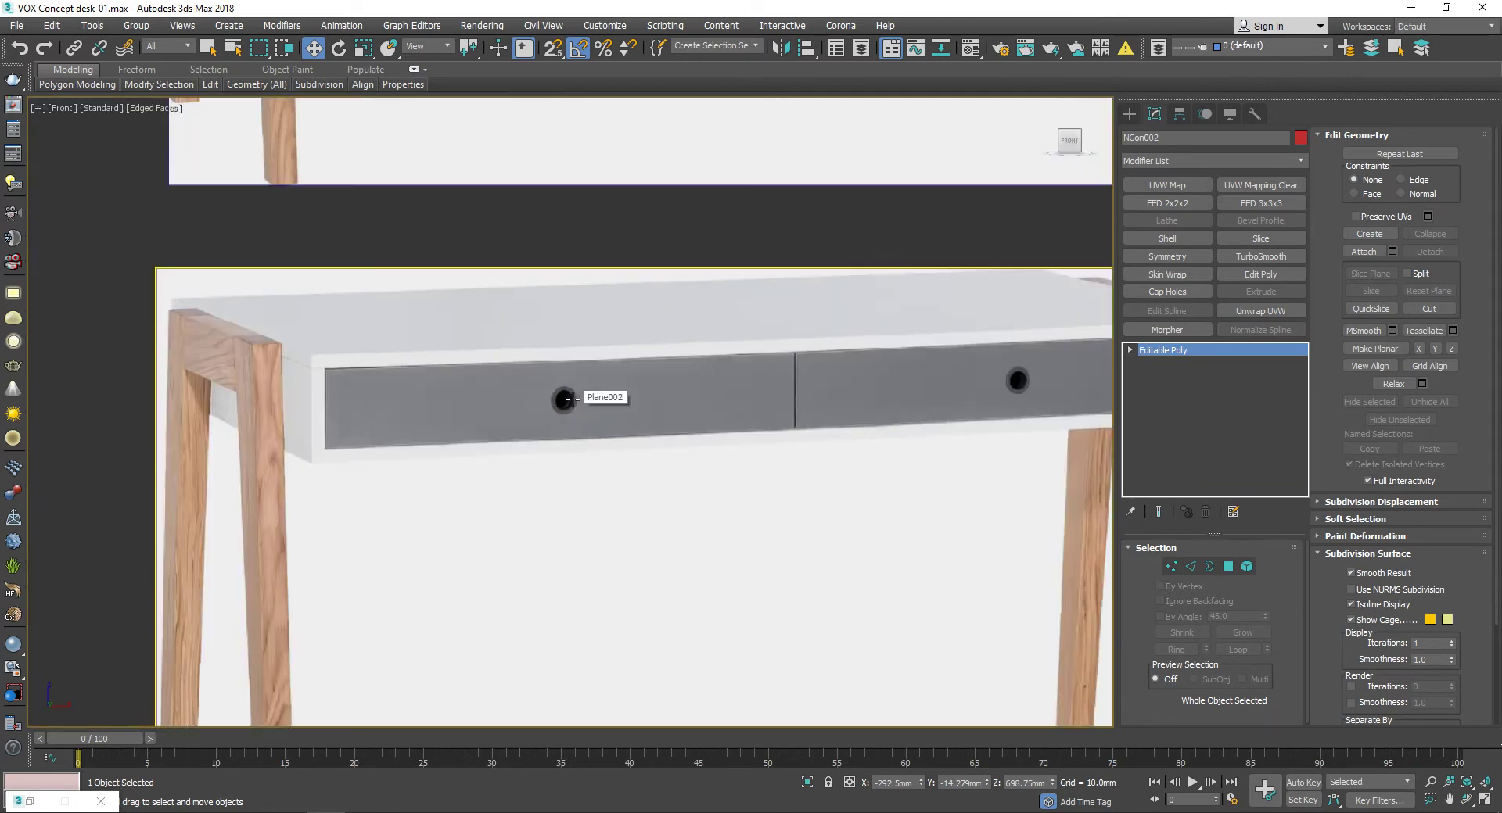
scroll(571, 400, "down", 3)
scroll(662, 289, "up", 5)
scroll(663, 288, "up", 3)
scroll(663, 289, "down", 5)
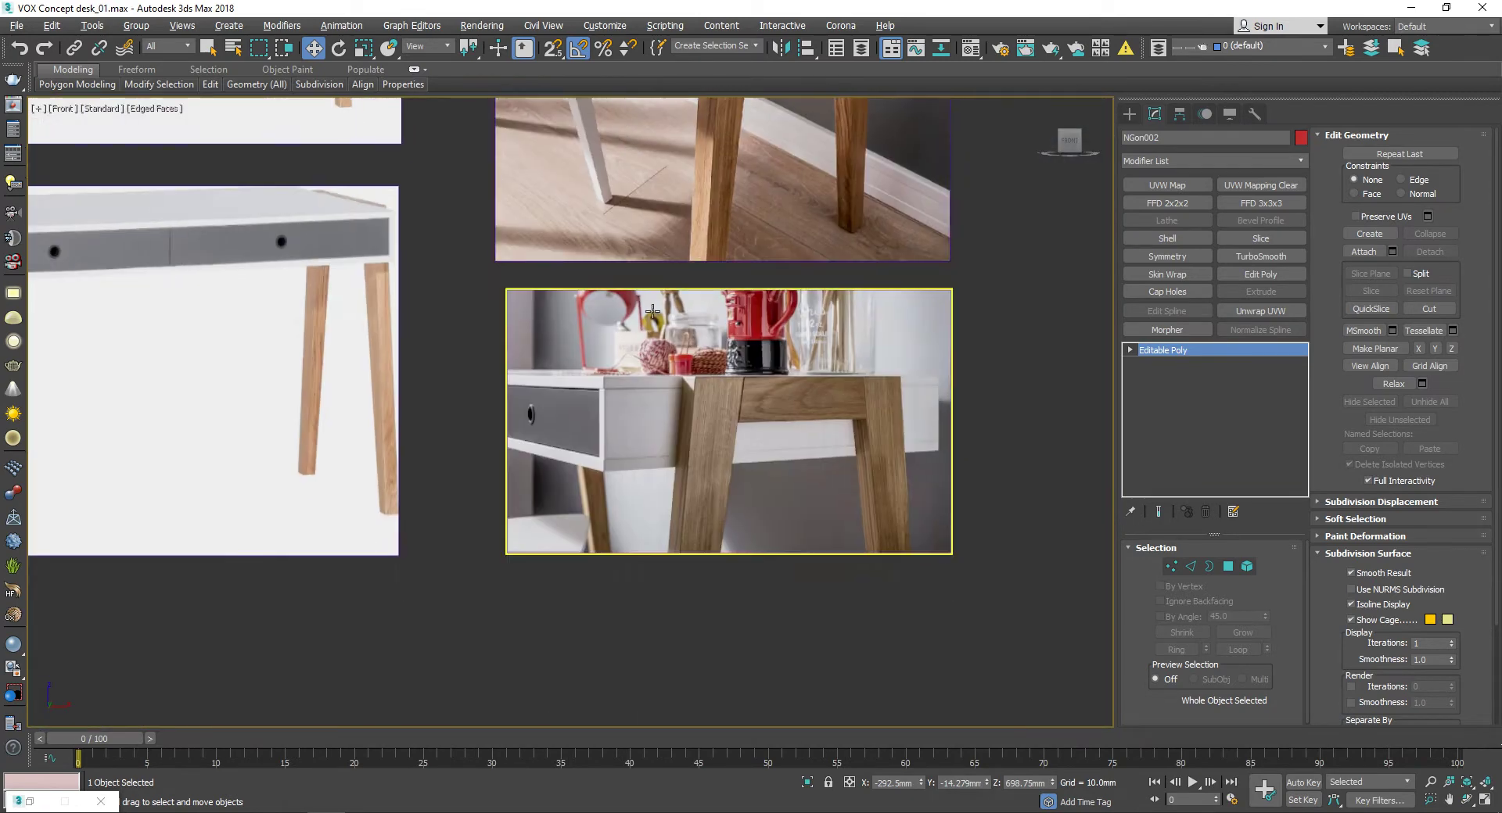
scroll(523, 400, "up", 5)
scroll(522, 400, "up", 2)
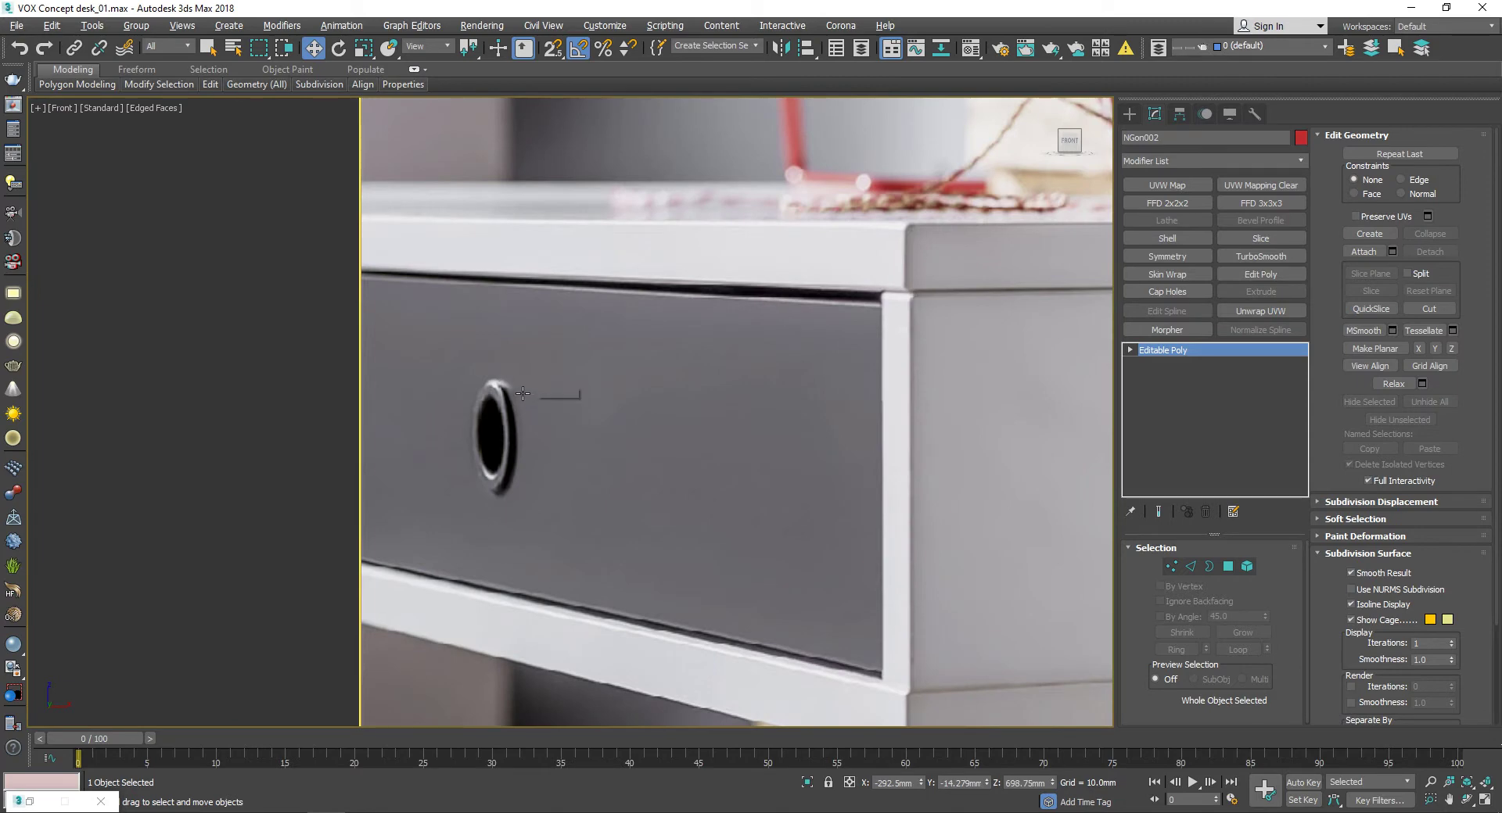
scroll(521, 385, "down", 5)
scroll(553, 332, "up", 8)
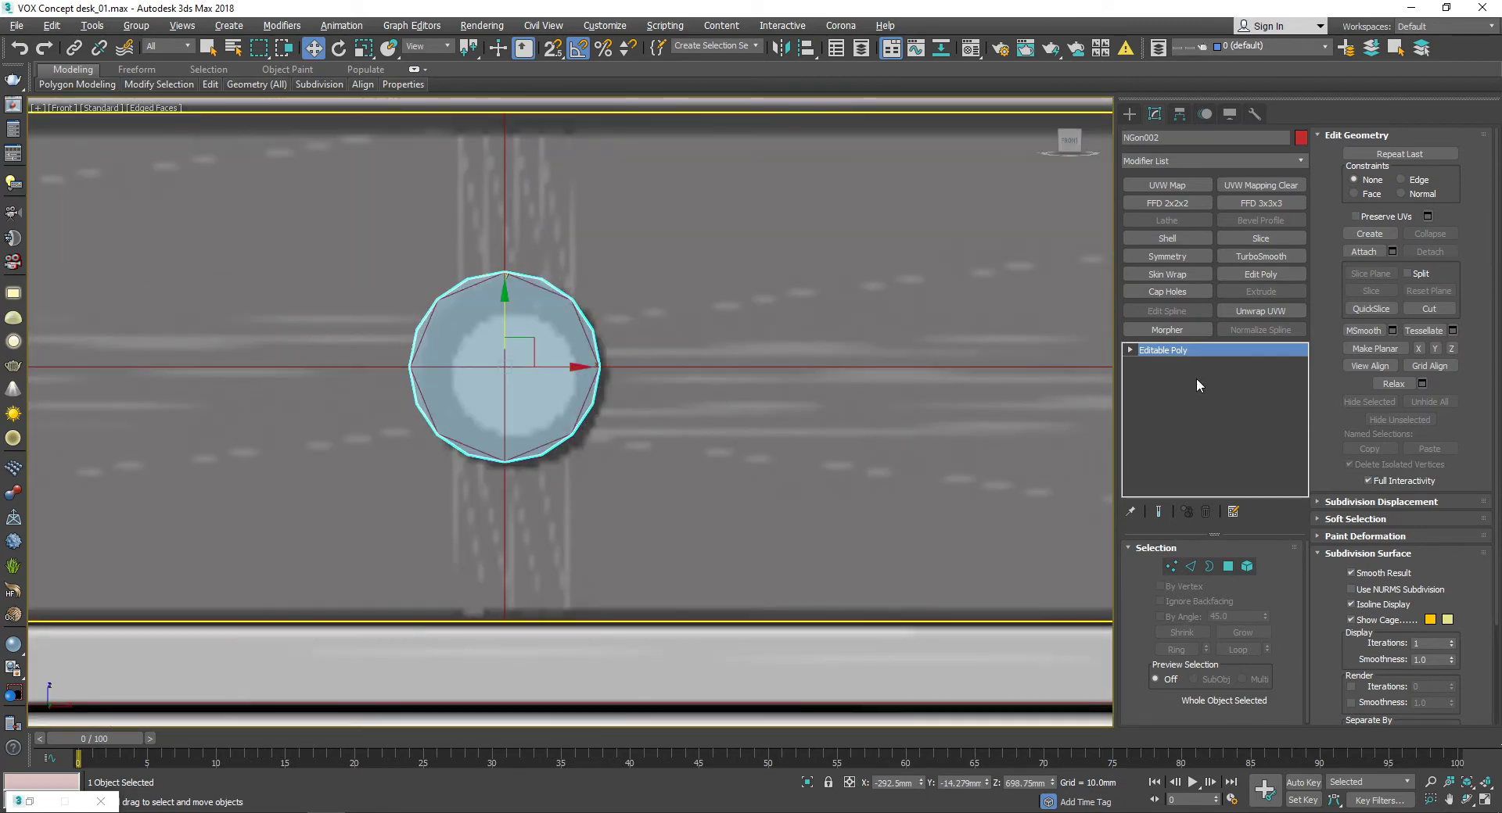
Step: Select the disc's centre polygon and inset it 5.561 mm to form a rim
key("4")
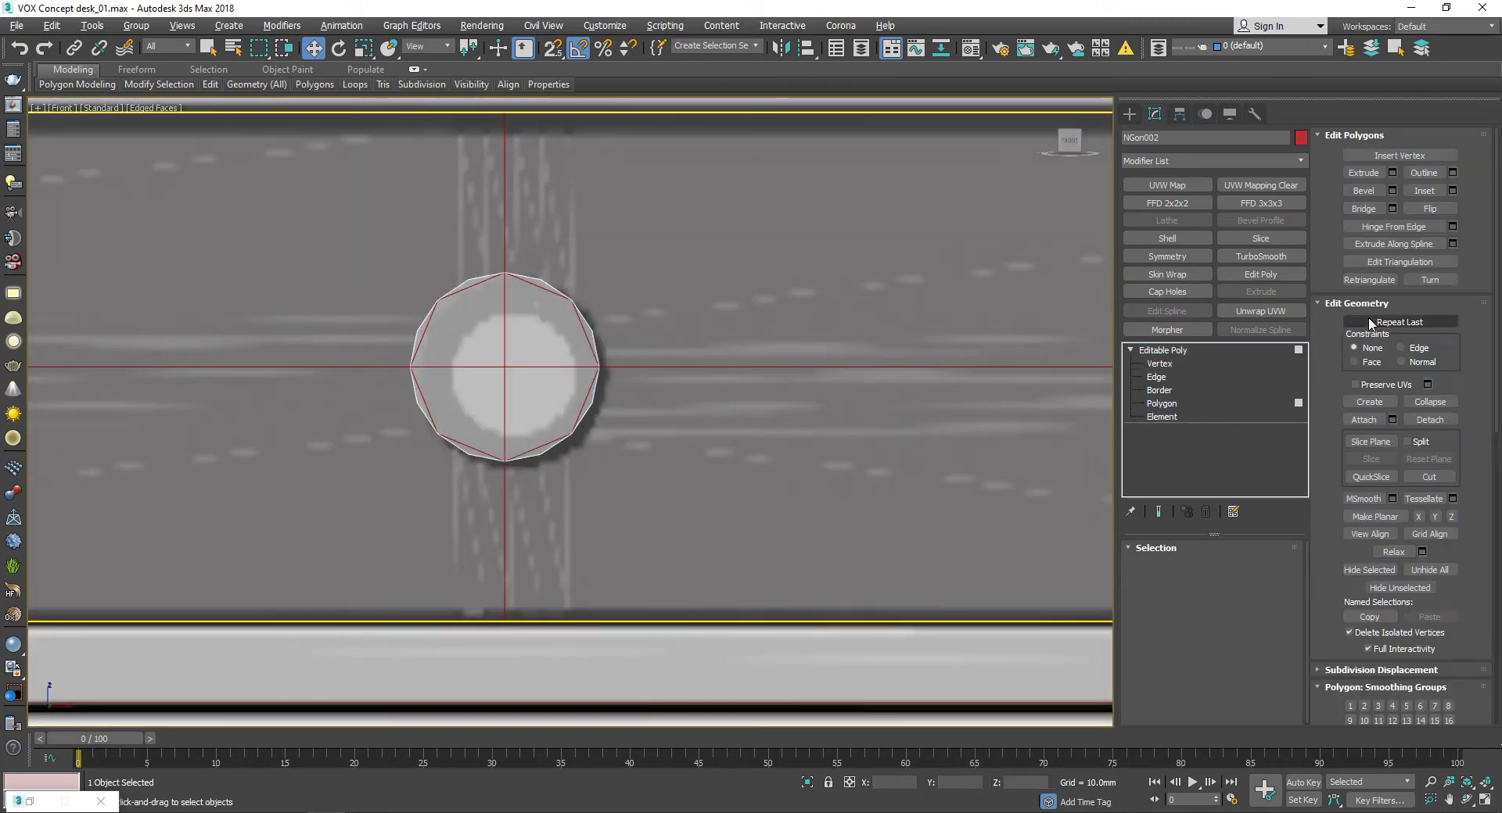
left_click(514, 340)
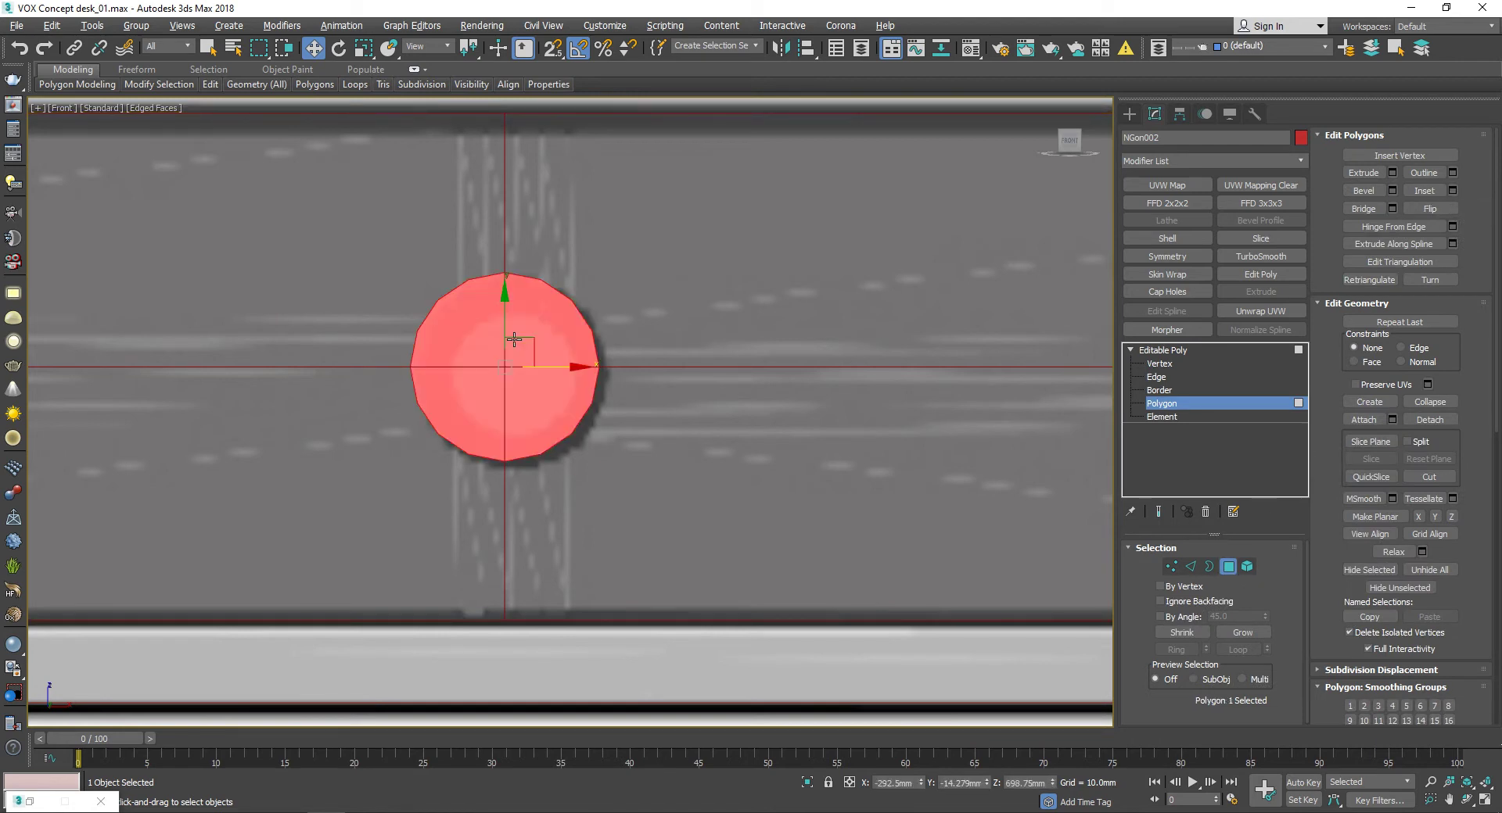
left_click(1456, 195)
scroll(595, 391, "up", 2)
mouse_move(595, 401)
left_mouse_down()
mouse_move(593, 415)
mouse_move(593, 392)
left_mouse_up()
scroll(593, 392, "down", 3)
middle_click_drag(595, 391, 643, 362, "alt")
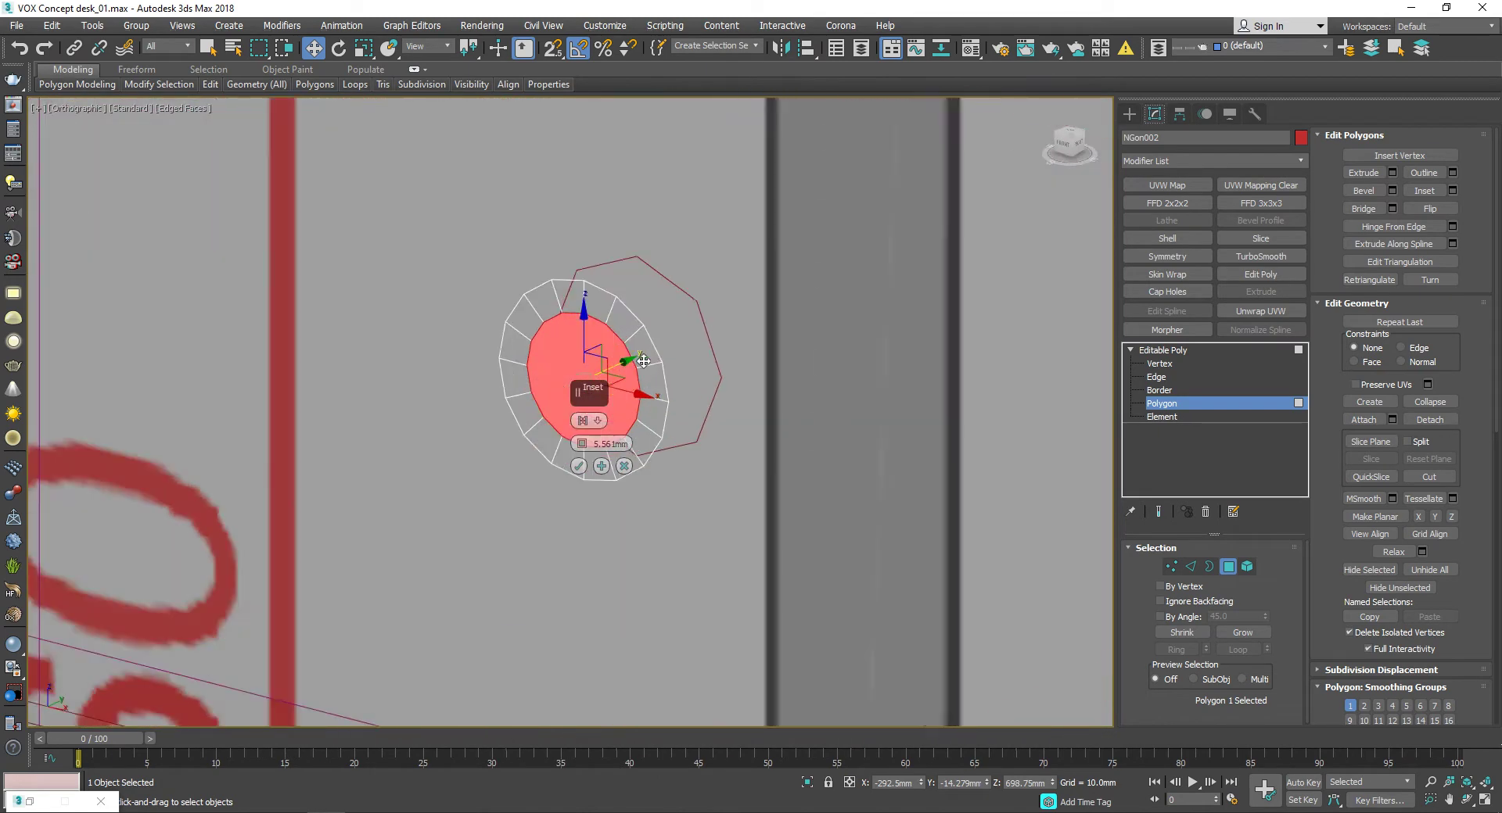
left_click_drag(621, 367, 655, 360, "shift")
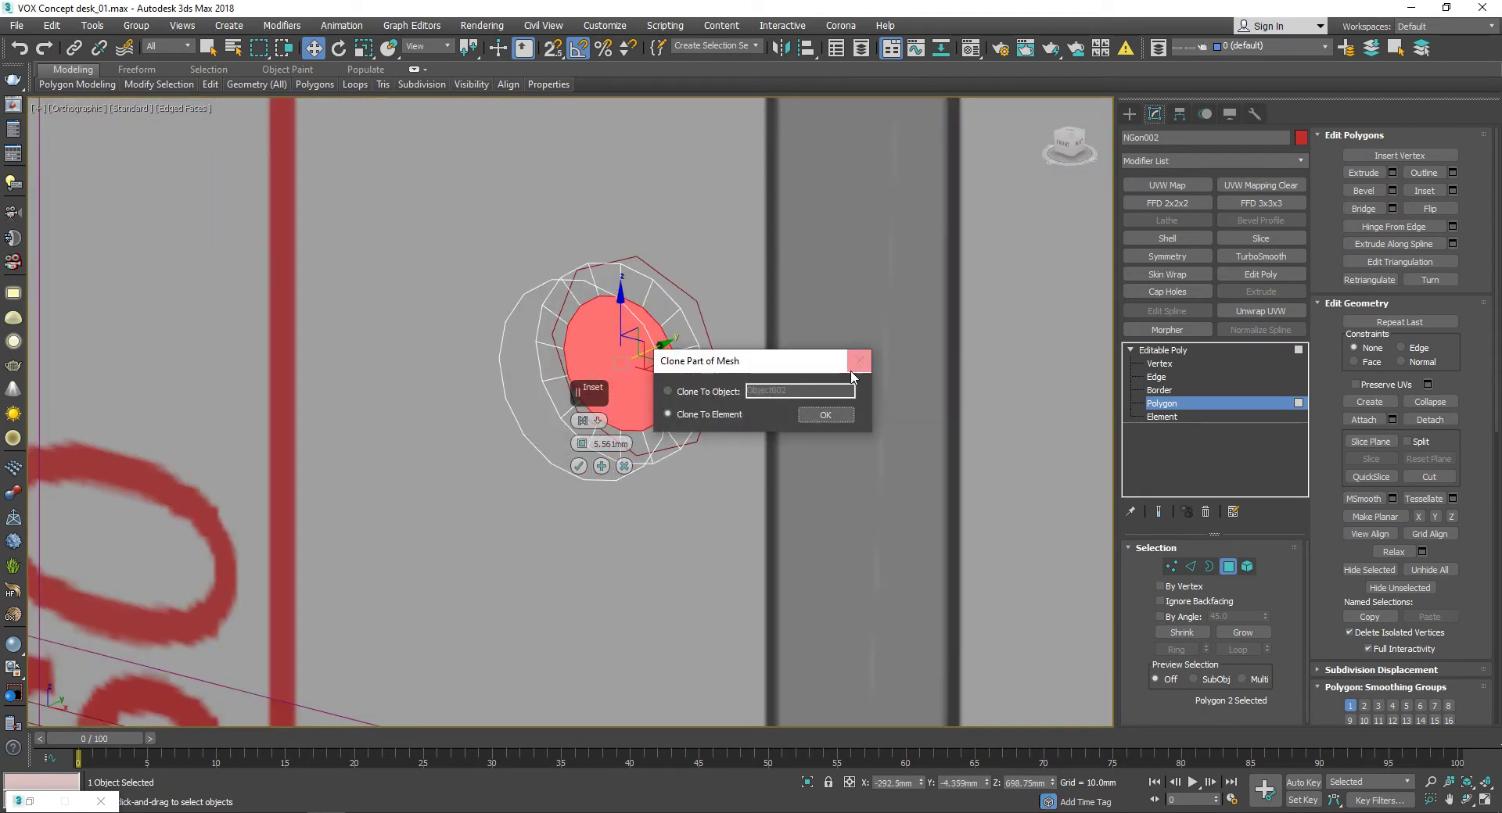
left_click(854, 366)
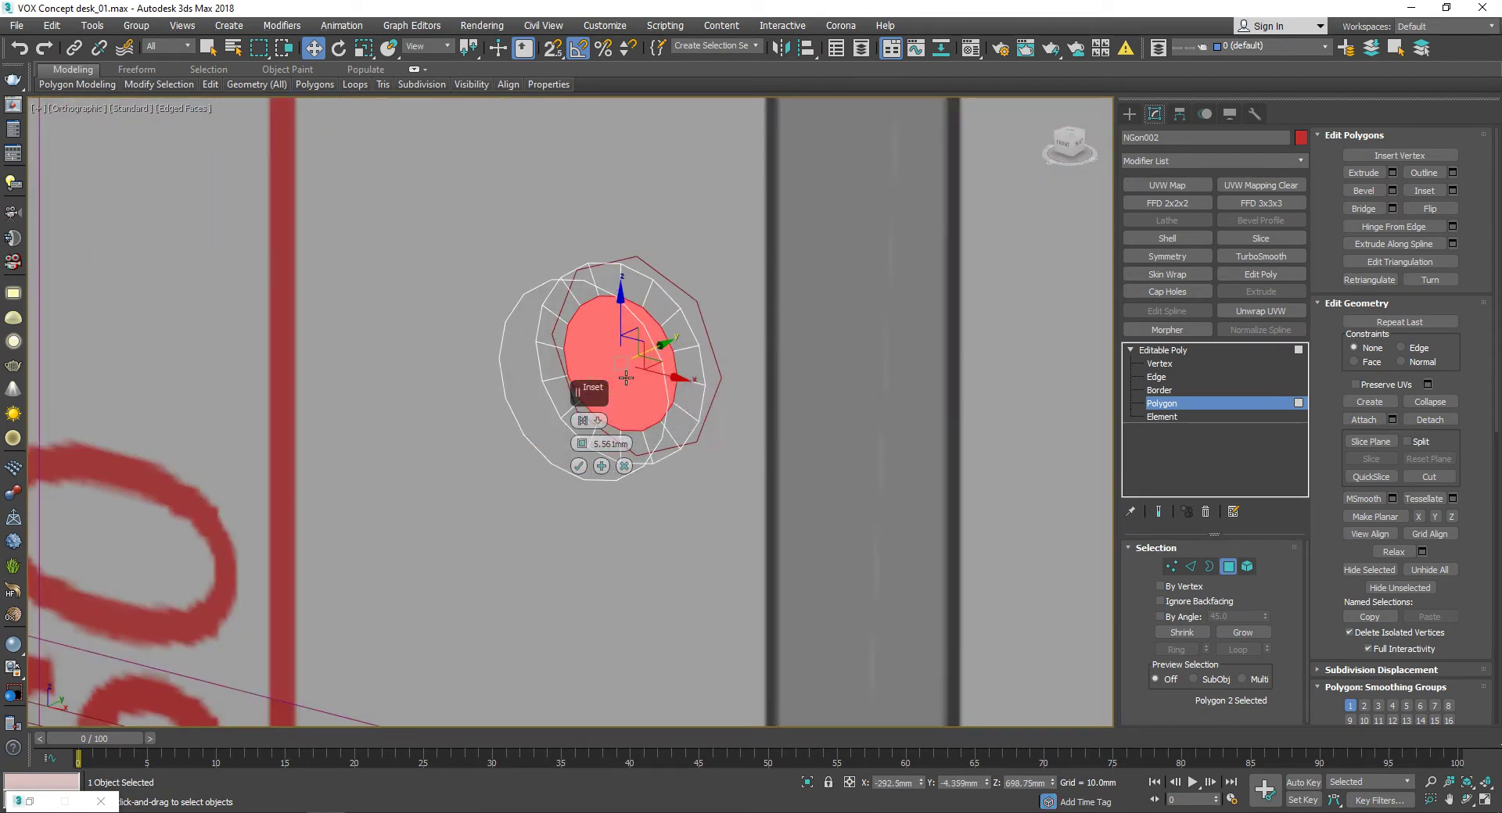
left_click(579, 467)
Step: Add a near-zero second inset, then extrude the centre face inward about -7.143 mm
left_click(1452, 190)
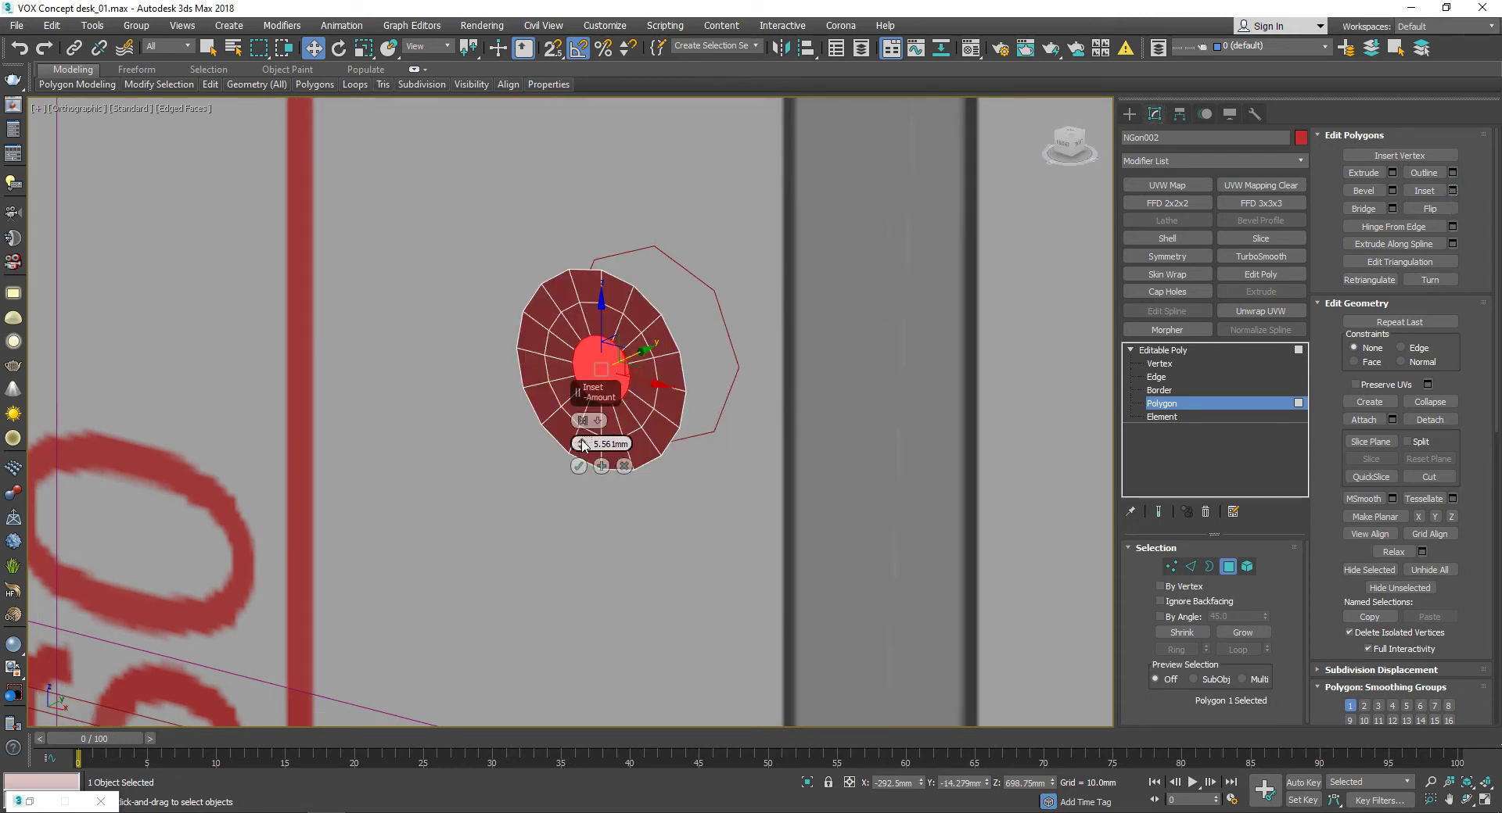
left_click_drag(583, 446, 604, 476)
left_click(623, 467)
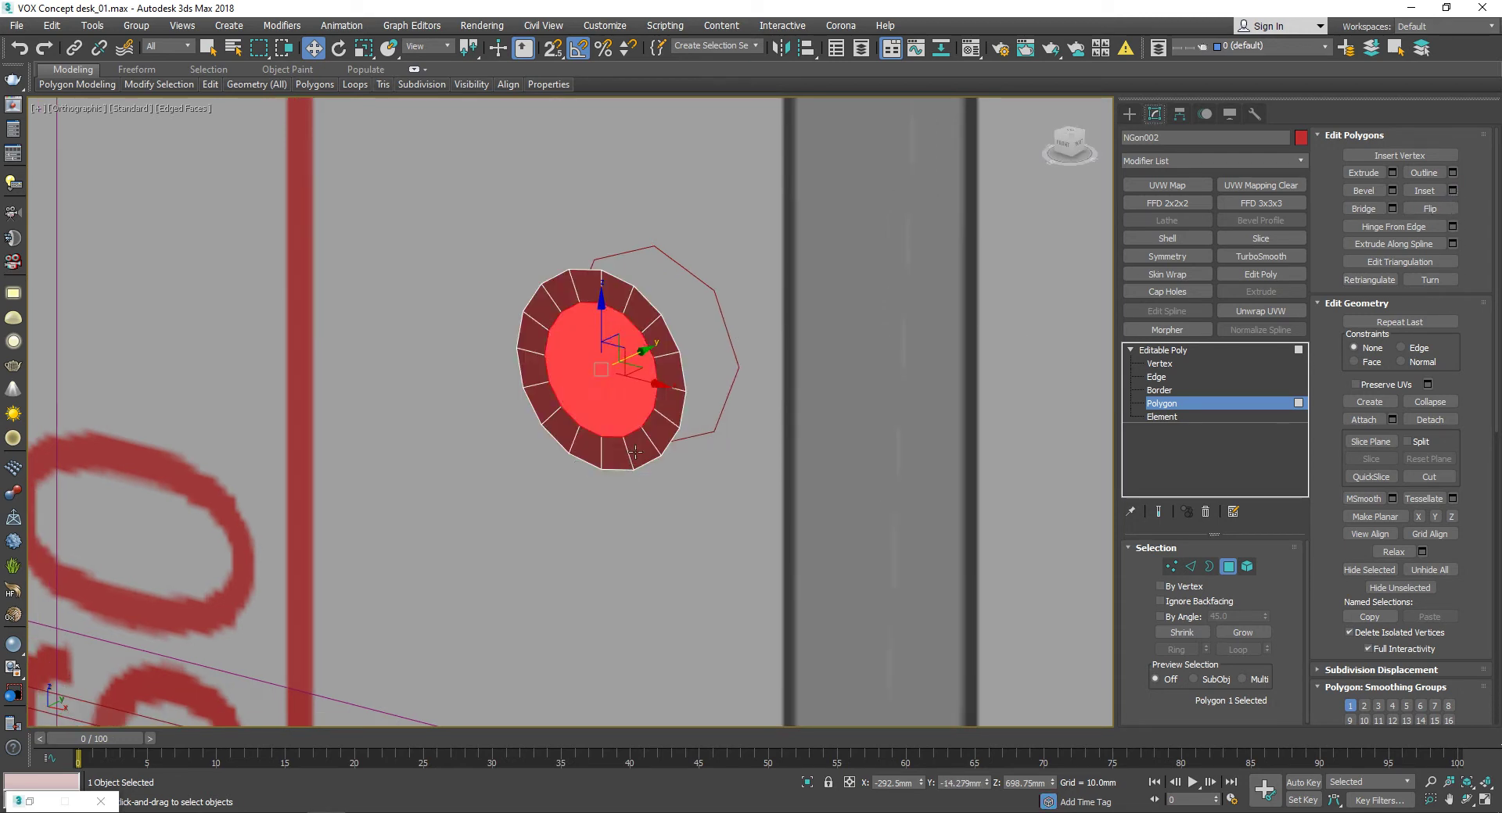
left_click(1391, 174)
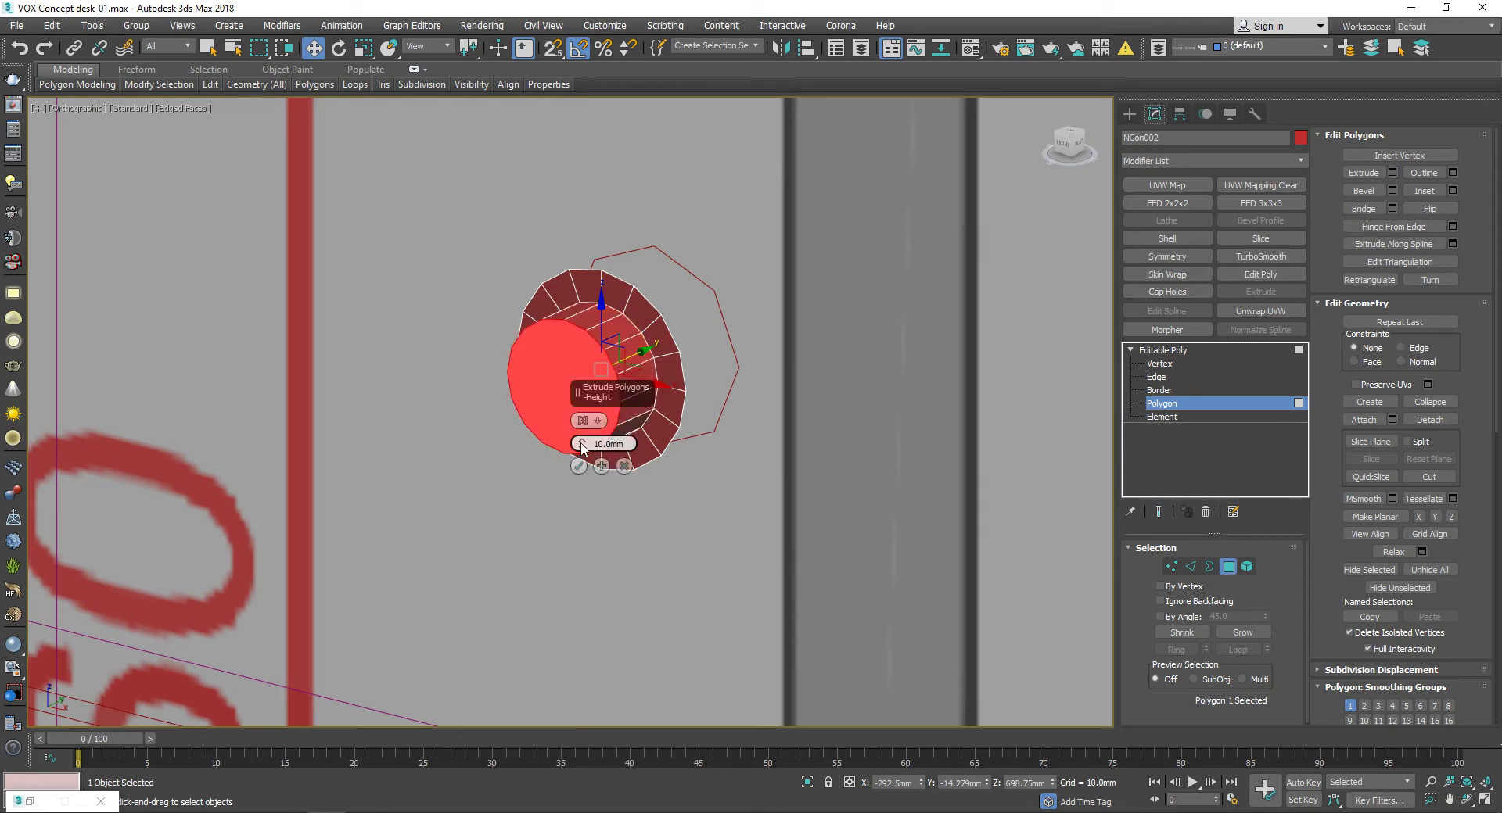
left_click_drag(582, 446, 592, 501)
mouse_move(597, 548)
middle_mouse_down("alt")
mouse_move(668, 396)
mouse_move(561, 385)
middle_mouse_up("alt")
scroll(689, 335, "down", 5)
scroll(661, 393, "up", 5)
scroll(646, 400, "up", 3)
mouse_move(607, 311)
middle_mouse_down("alt")
mouse_move(734, 304)
mouse_move(757, 288)
middle_mouse_up("alt")
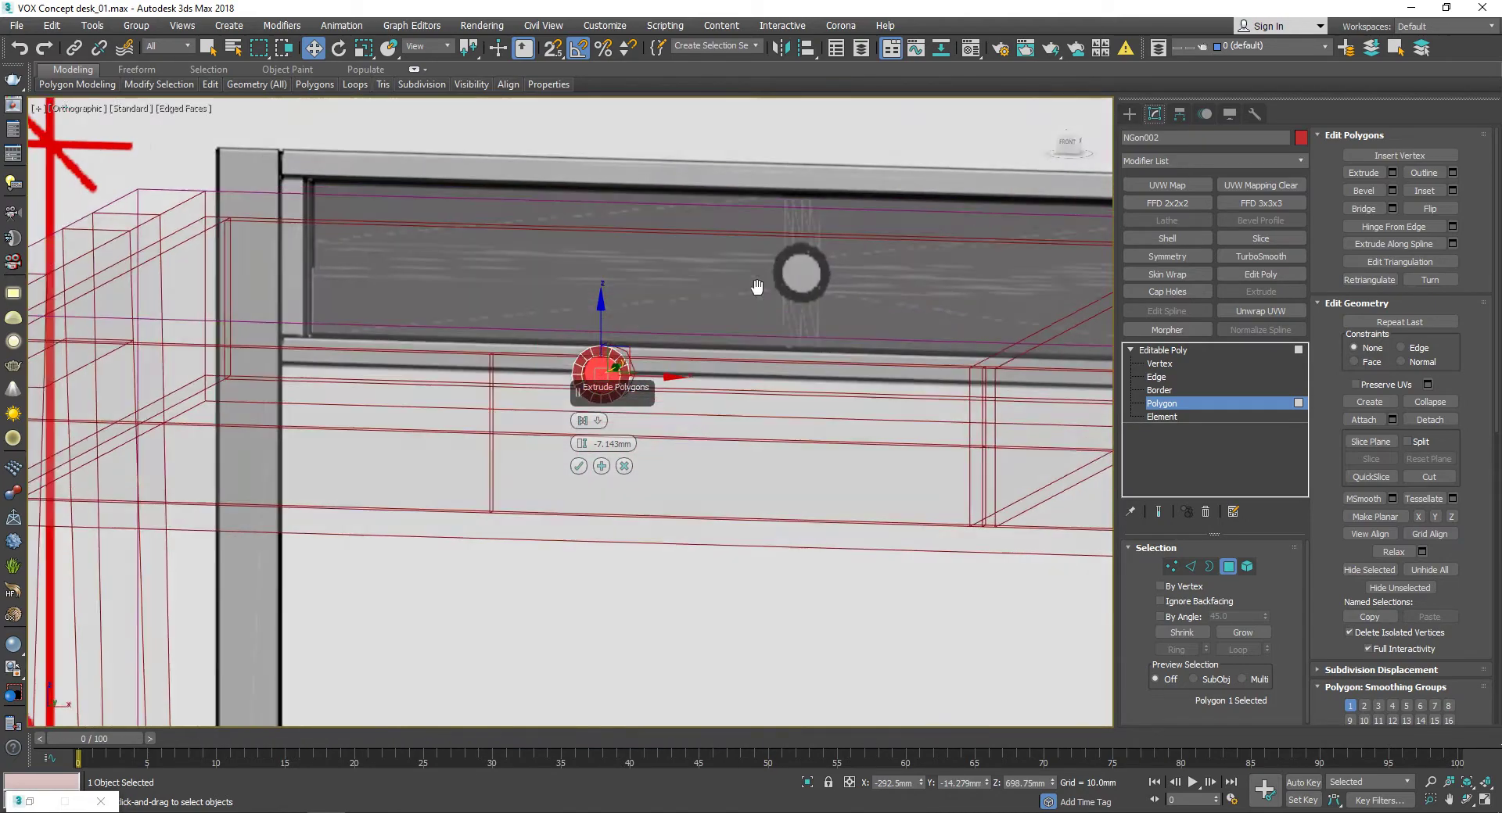
Step: Frame the small grommet disc in a wireframe top view
key("t")
key("F3")
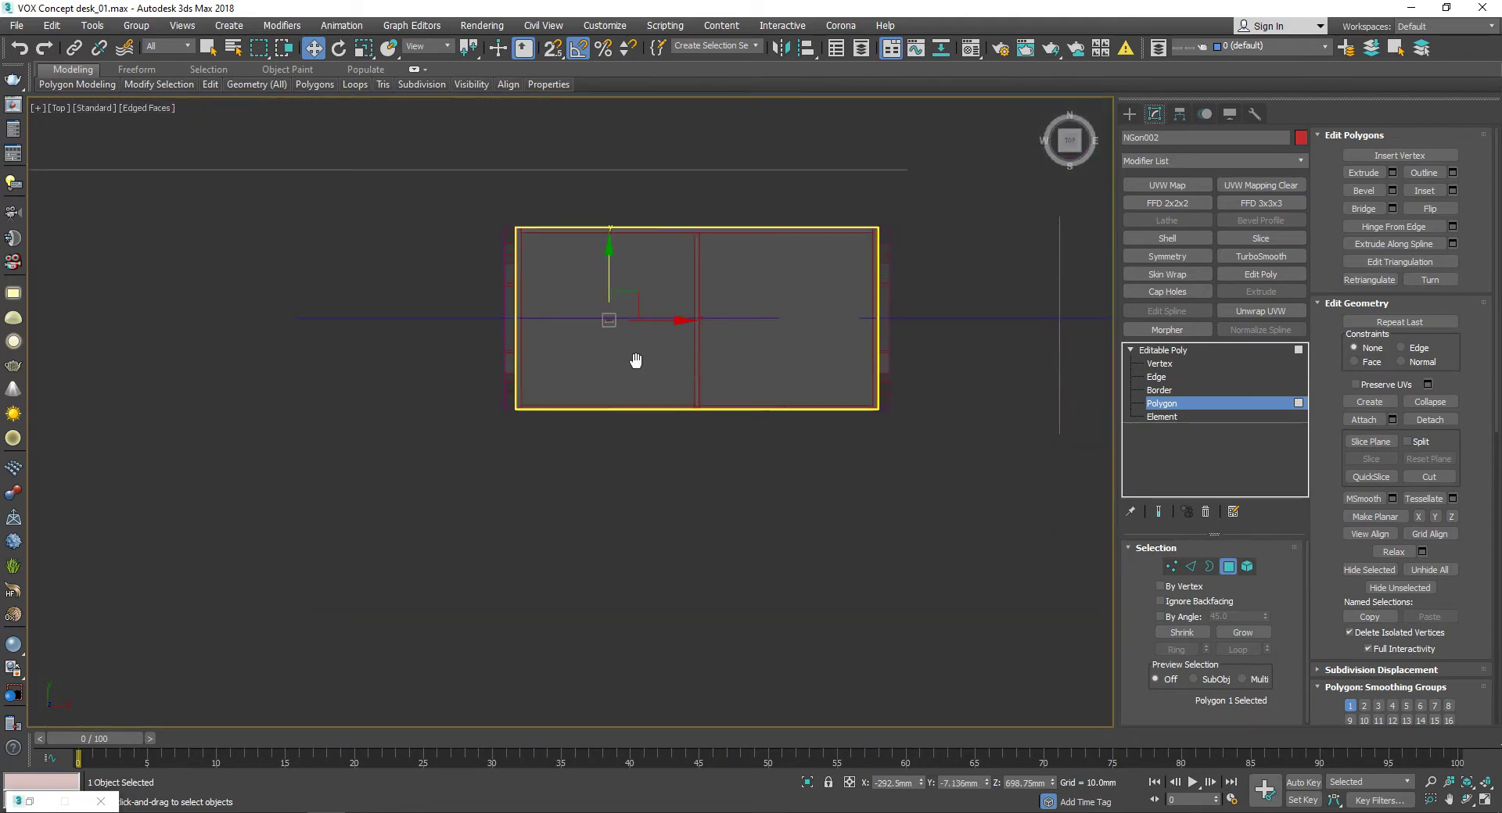
scroll(598, 260, "up", 3)
middle_click_drag(617, 137, 622, 236)
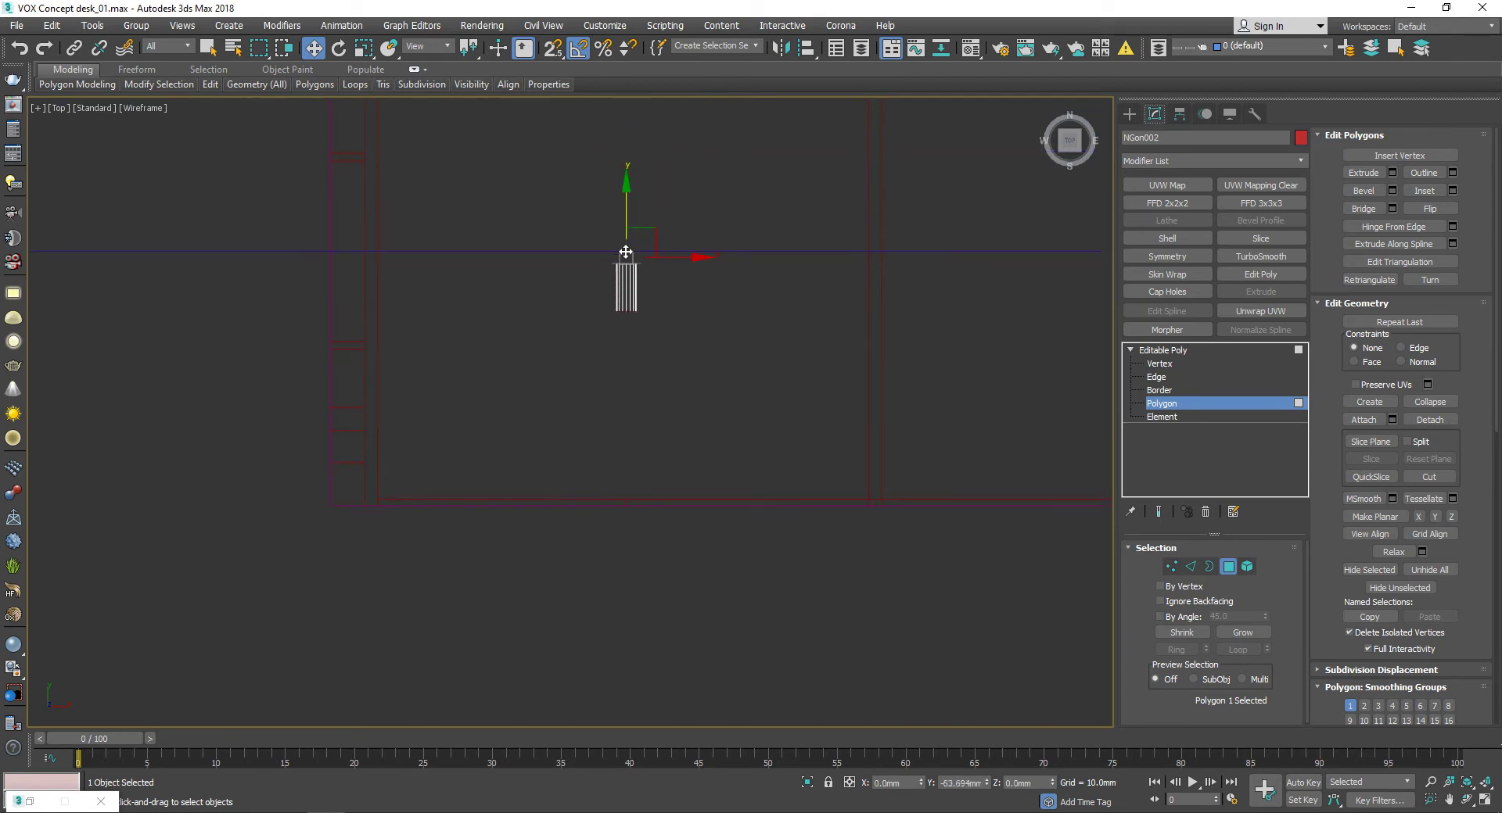
left_click(1161, 404)
scroll(602, 263, "up", 3)
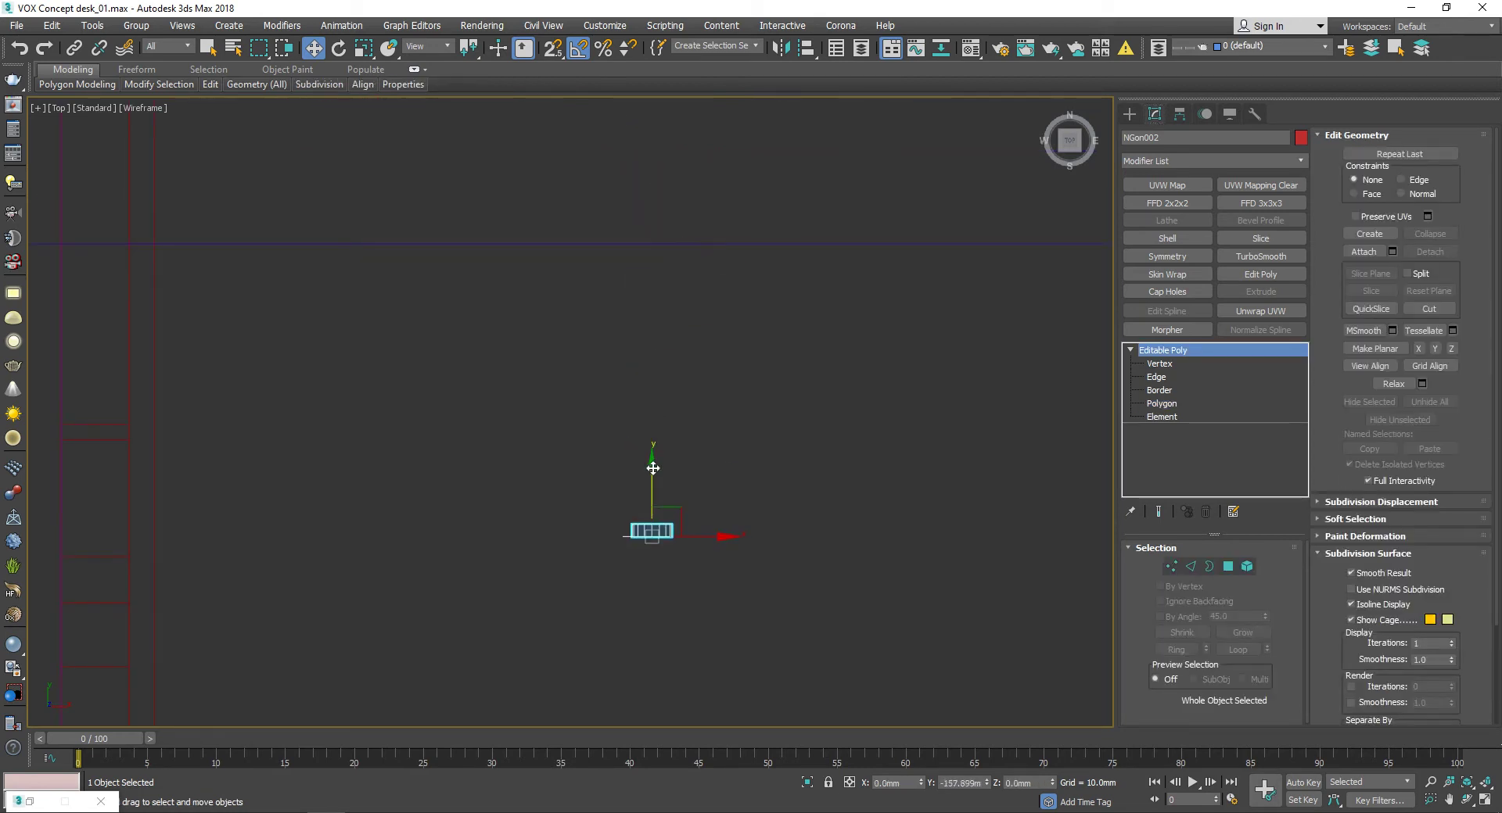
middle_click_drag(653, 468, 649, 215)
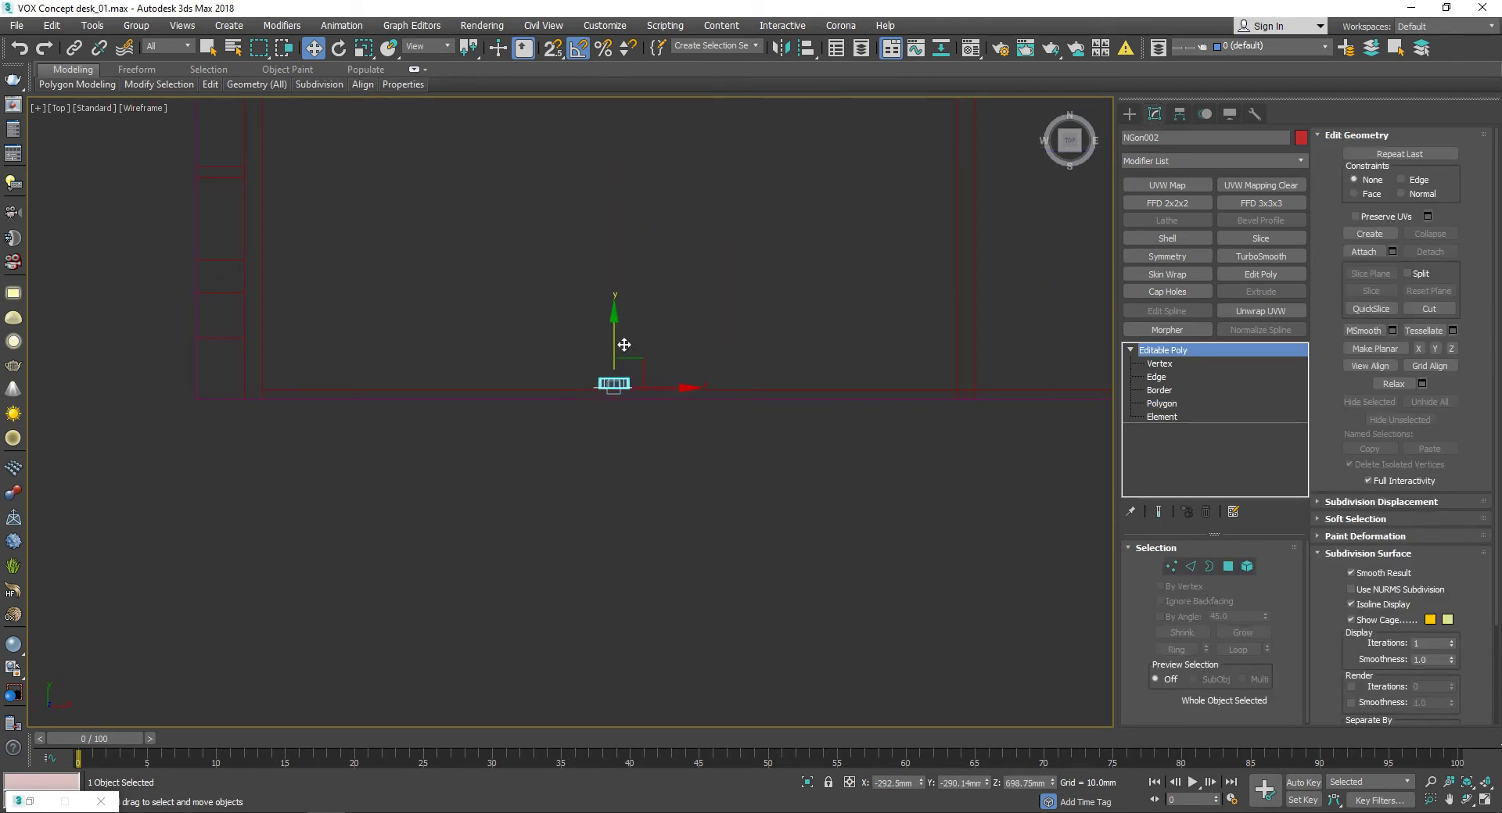
scroll(622, 328, "up", 4)
mouse_move(621, 293)
middle_mouse_down()
mouse_move(612, 323)
mouse_move(687, 188)
middle_mouse_up()
scroll(611, 321, "down", 5)
scroll(657, 305, "up", 6)
scroll(623, 279, "up", 3)
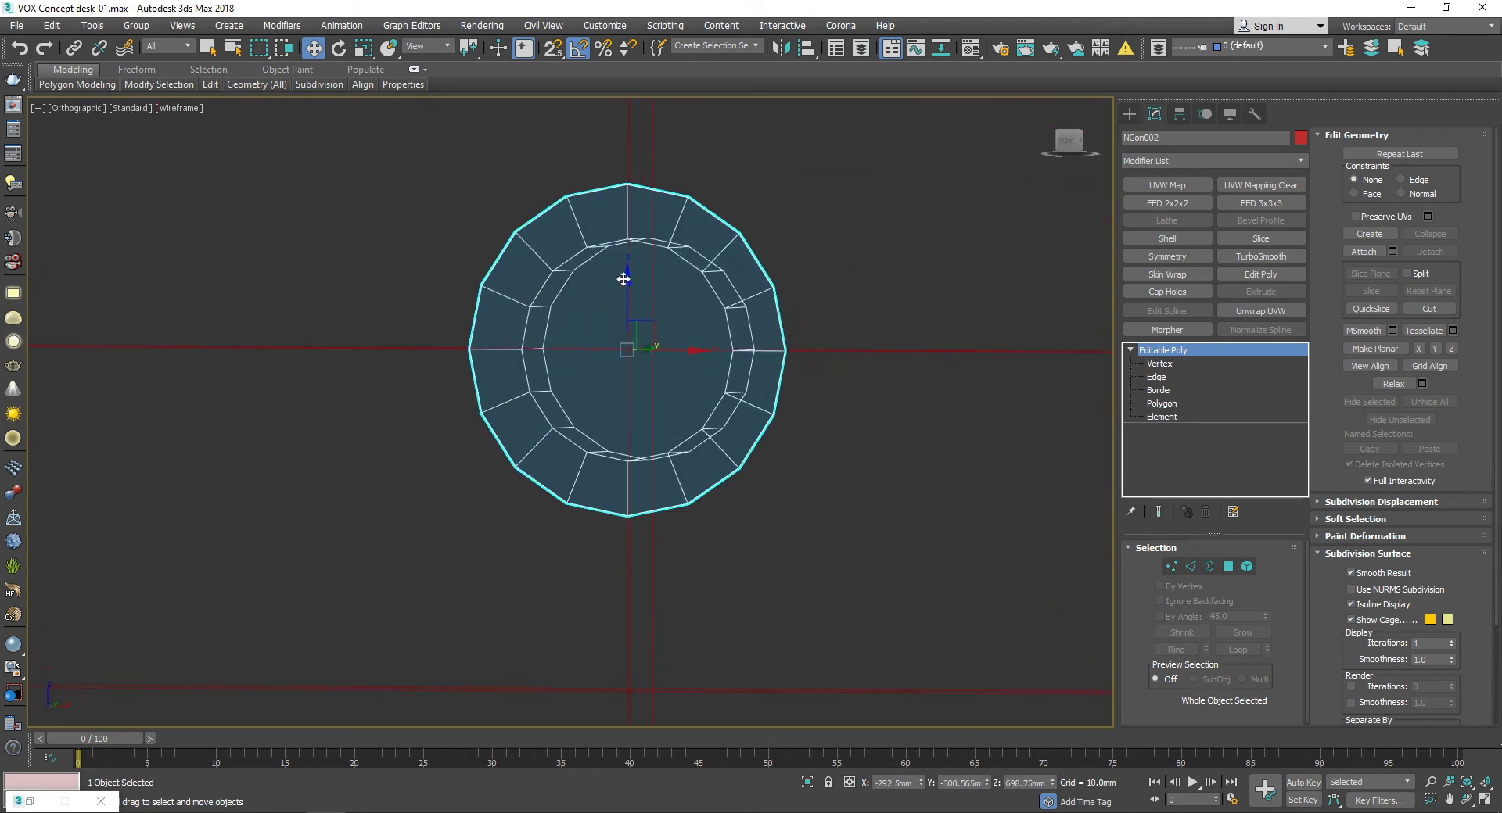
Step: Pull the disc's inner centre face out along Y into a short tube
left_click(1228, 566)
left_click(586, 303)
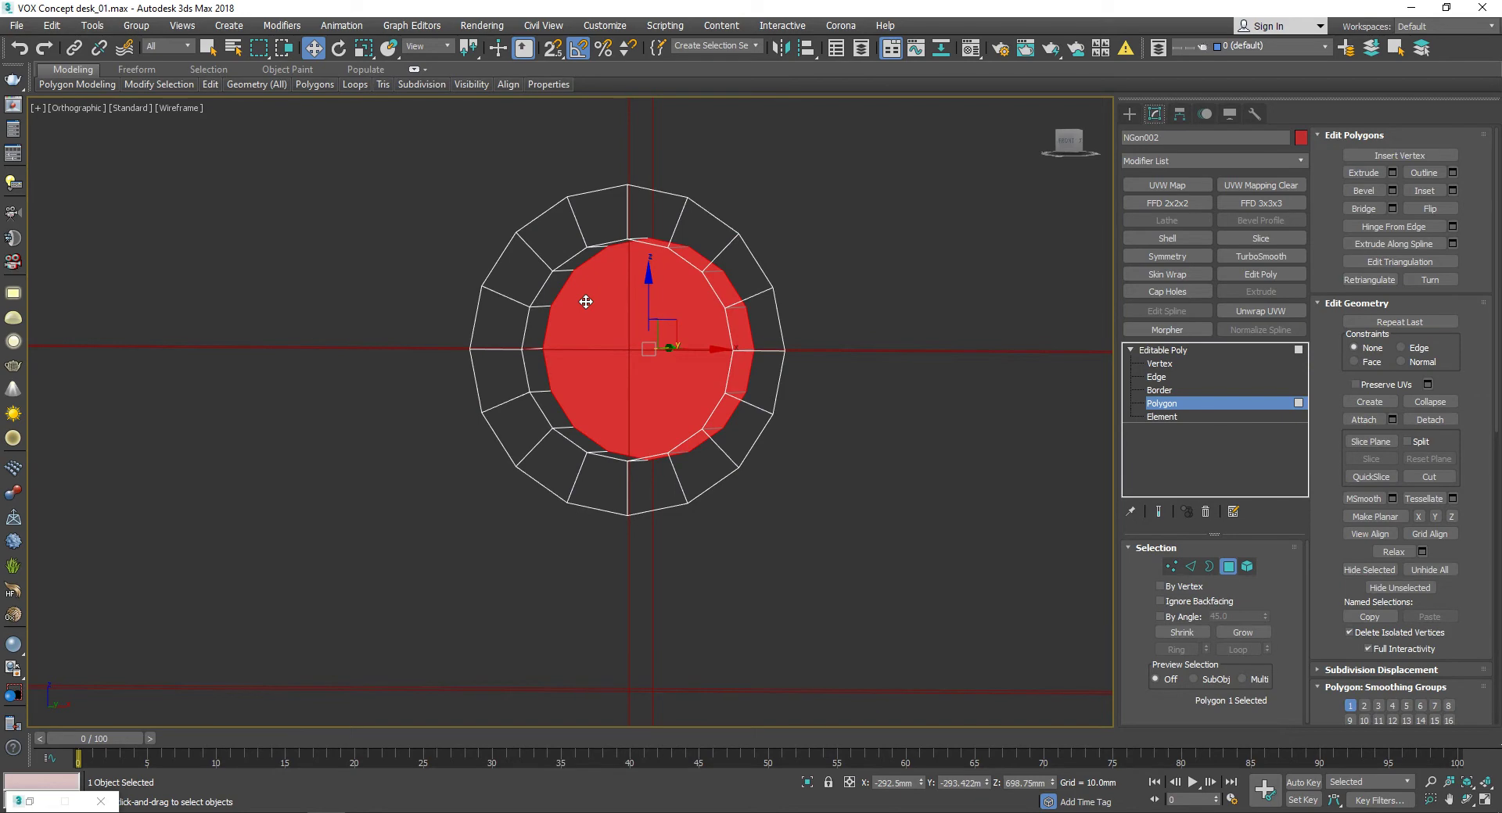
middle_click_drag(585, 301, 688, 337, "alt")
left_click_drag(688, 337, 776, 314)
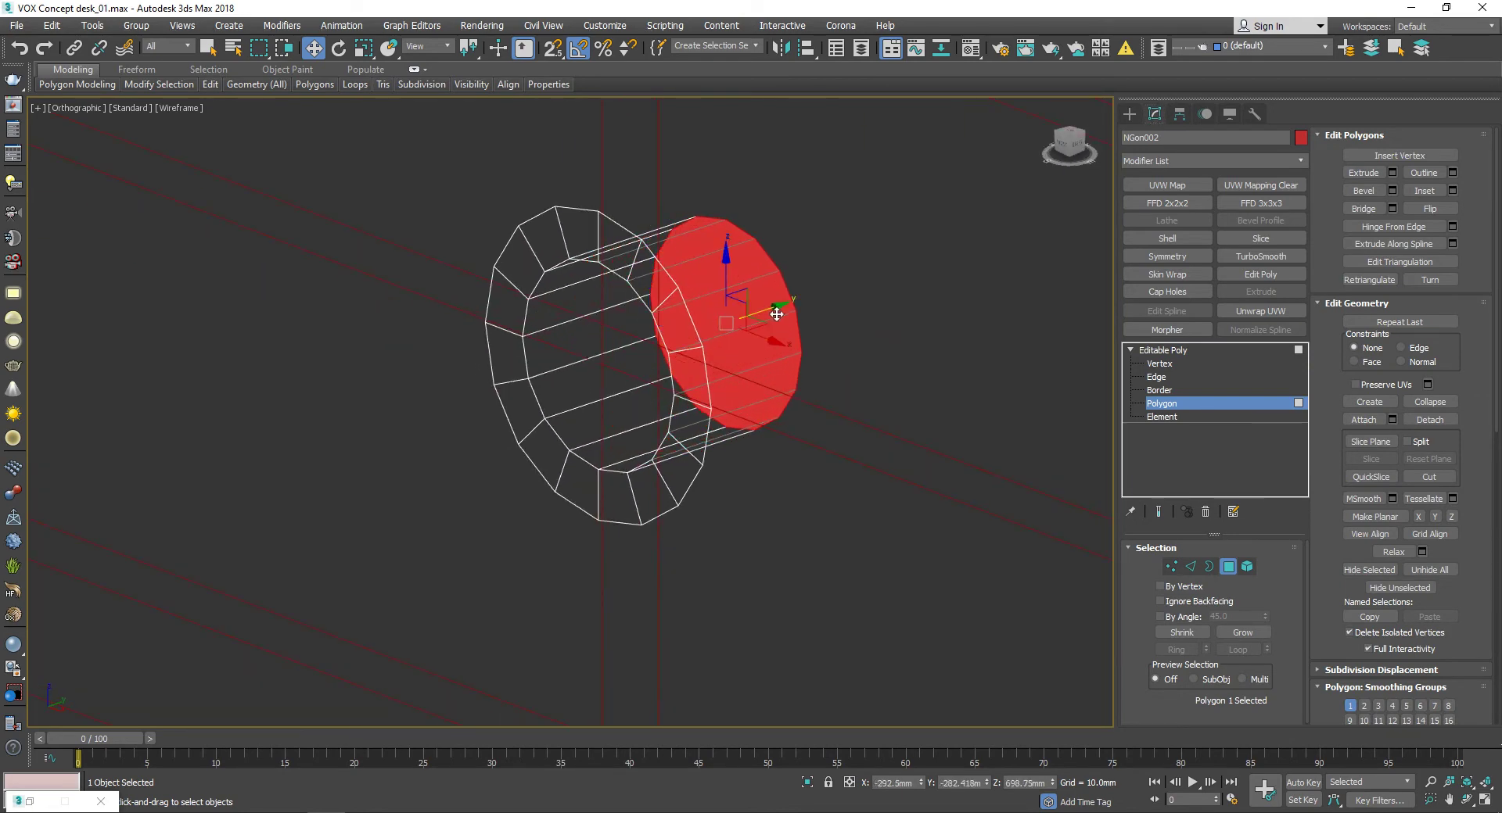
left_click(876, 440)
scroll(782, 391, "down", 3)
middle_click_drag(704, 376, 664, 314, "alt")
key("F3")
scroll(661, 331, "up", 5)
scroll(663, 314, "up", 4)
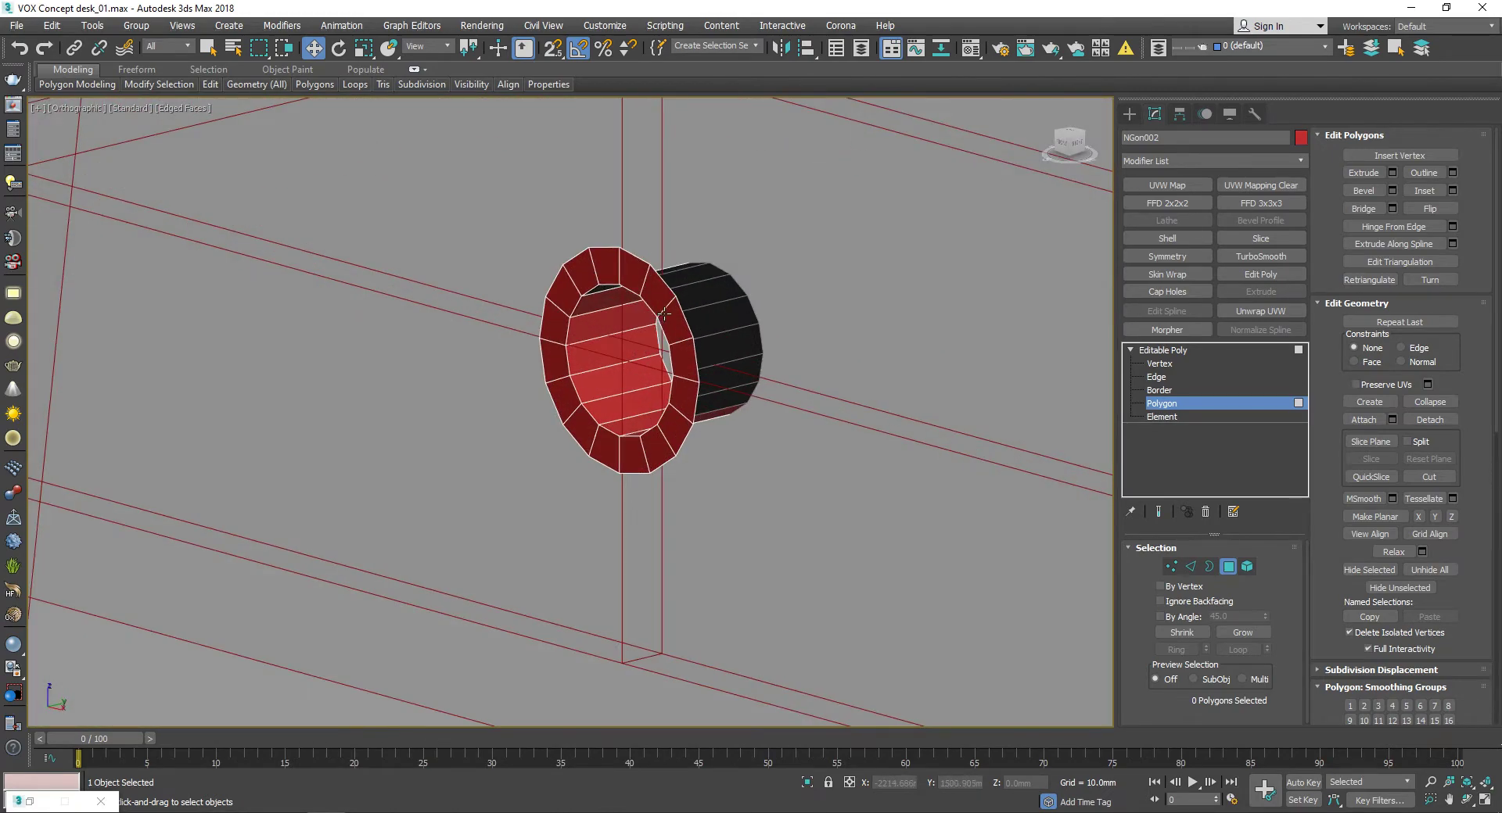
Step: Isolate the grommet with the drawer front plank and add a Shell modifier to the grommet
left_click(1228, 566)
scroll(731, 318, "down", 3)
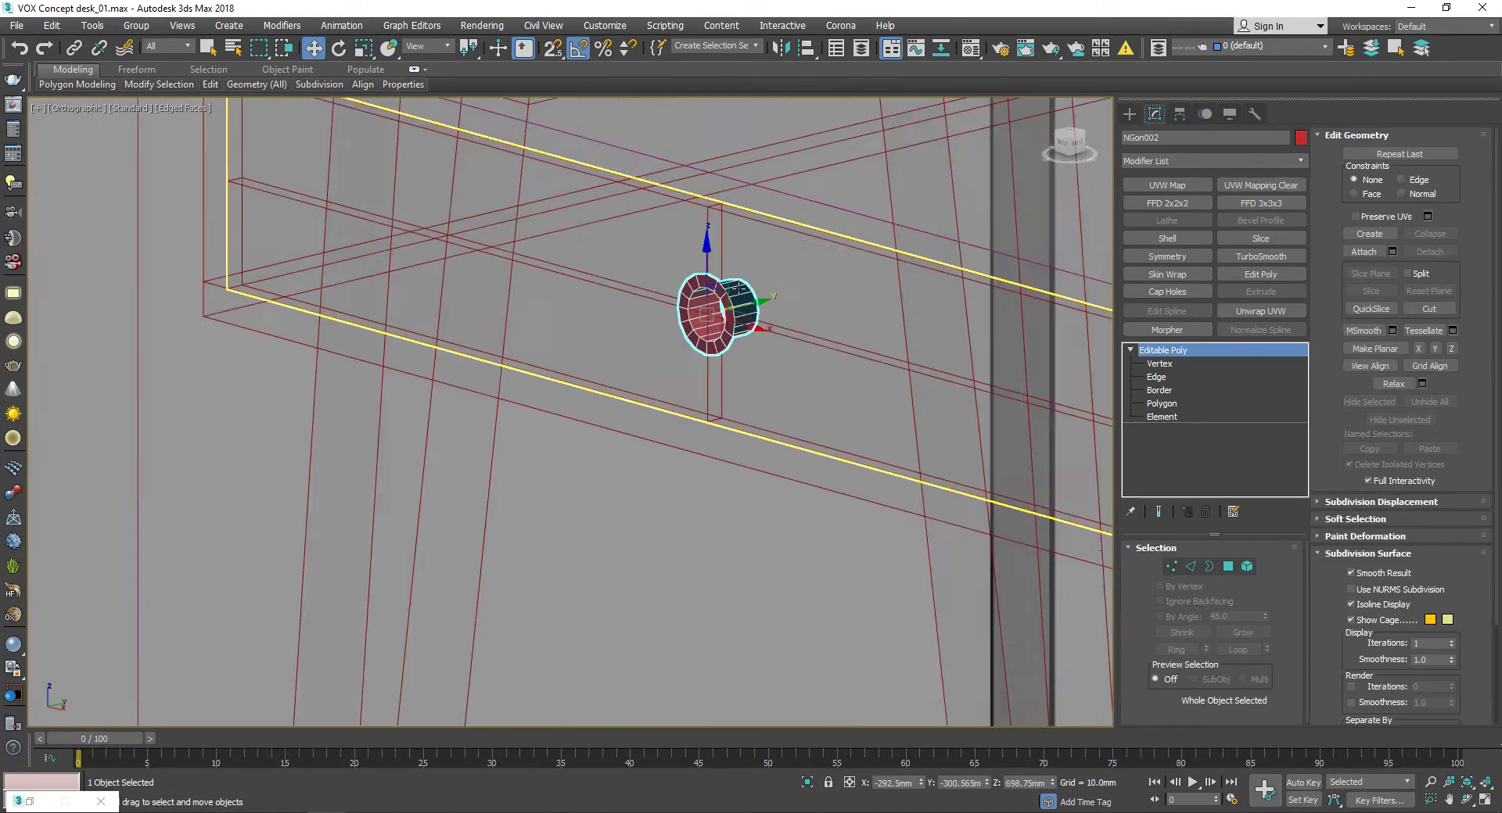
scroll(688, 352, "up", 5)
scroll(721, 318, "down", 3)
scroll(827, 267, "down", 5)
left_click(827, 267, "ctrl")
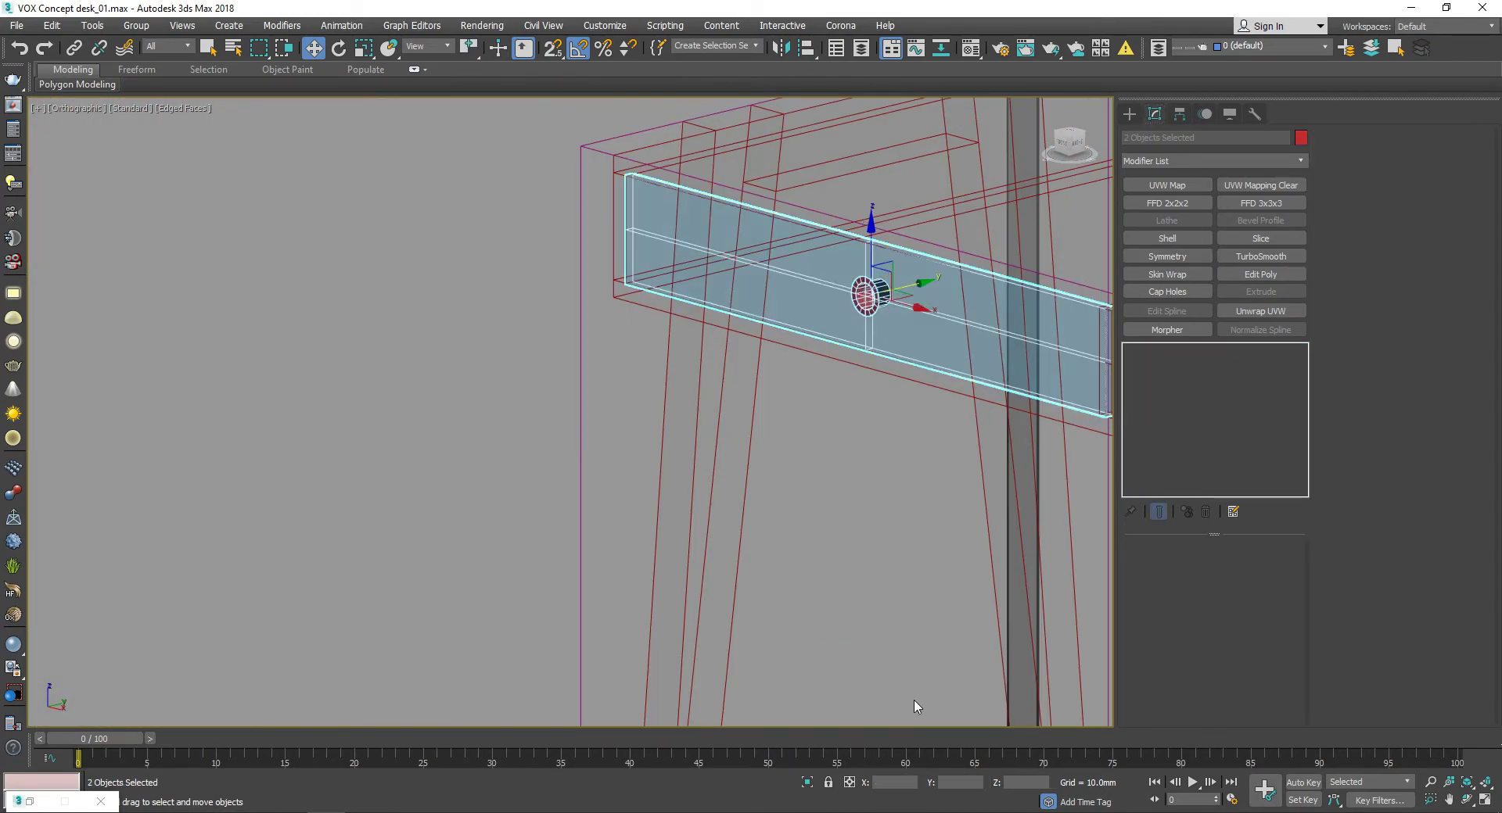
key("alt+q")
key("t")
scroll(603, 438, "up", 5)
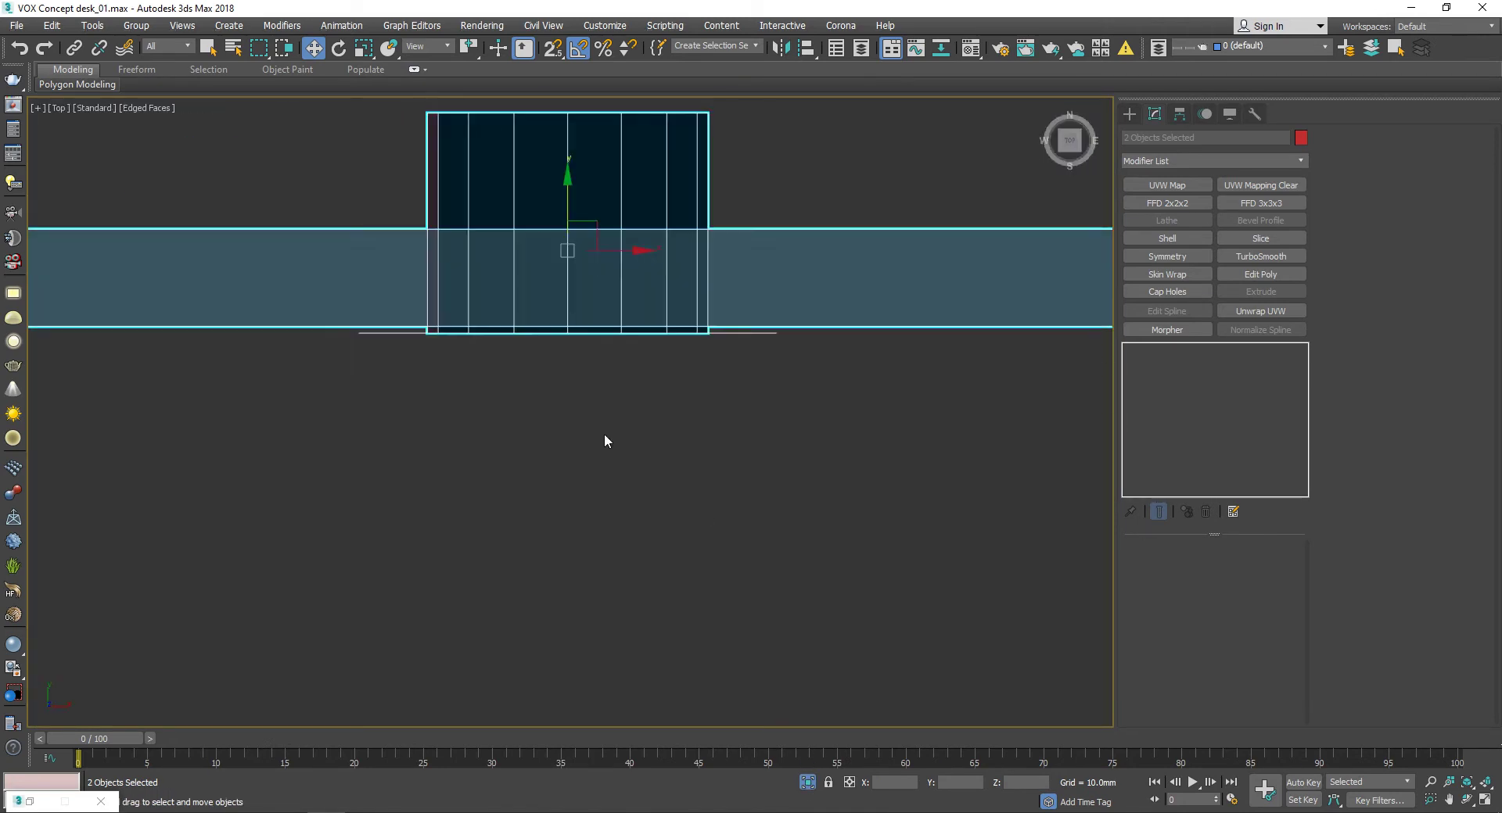
left_click(657, 317)
left_click(1185, 238)
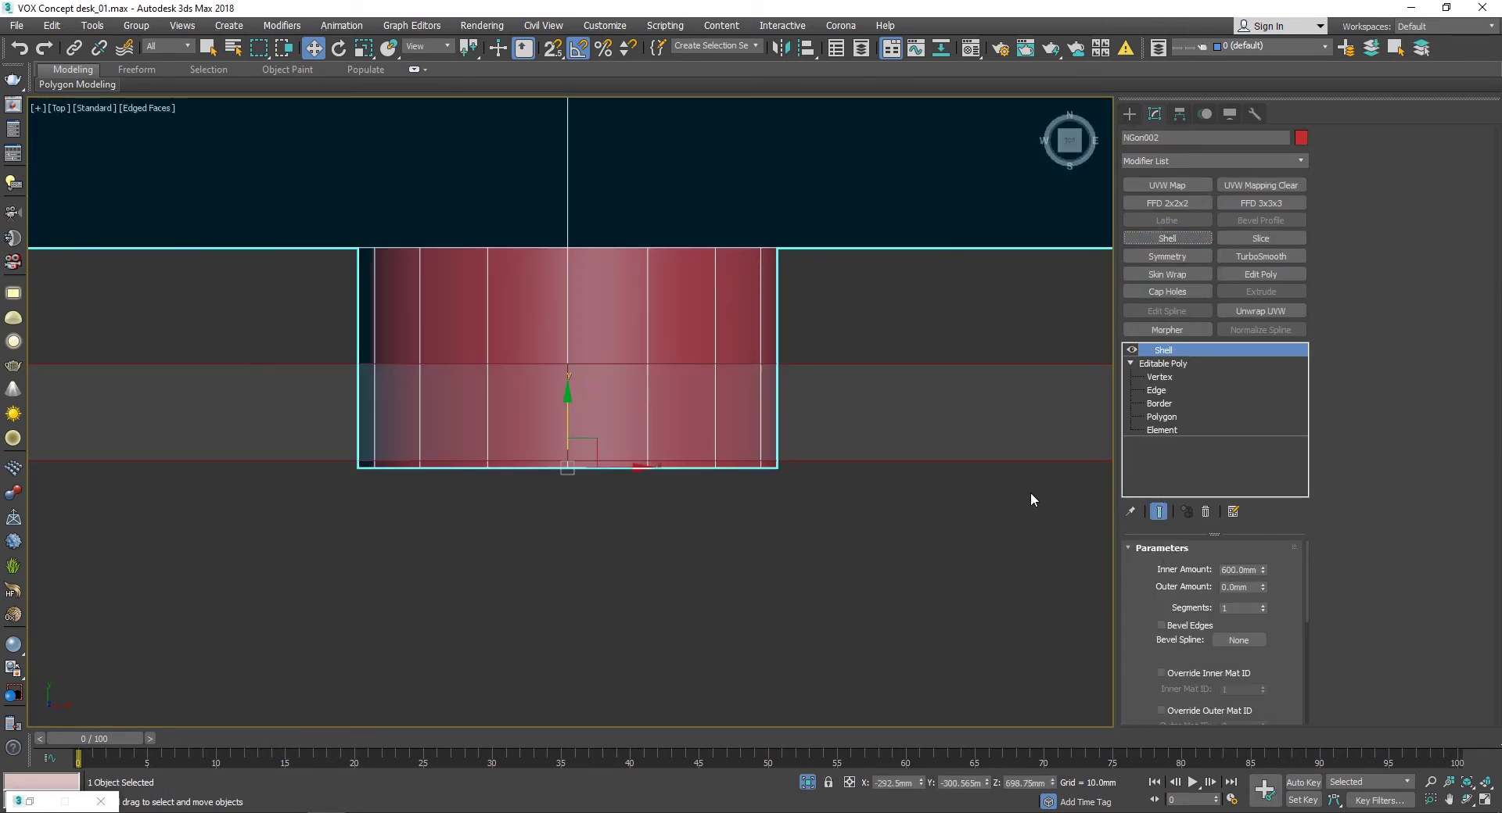
Step: Set the Shell inner amount to 3.0mm and inspect the ring's underside
left_click_drag(1262, 576, 1259, 541)
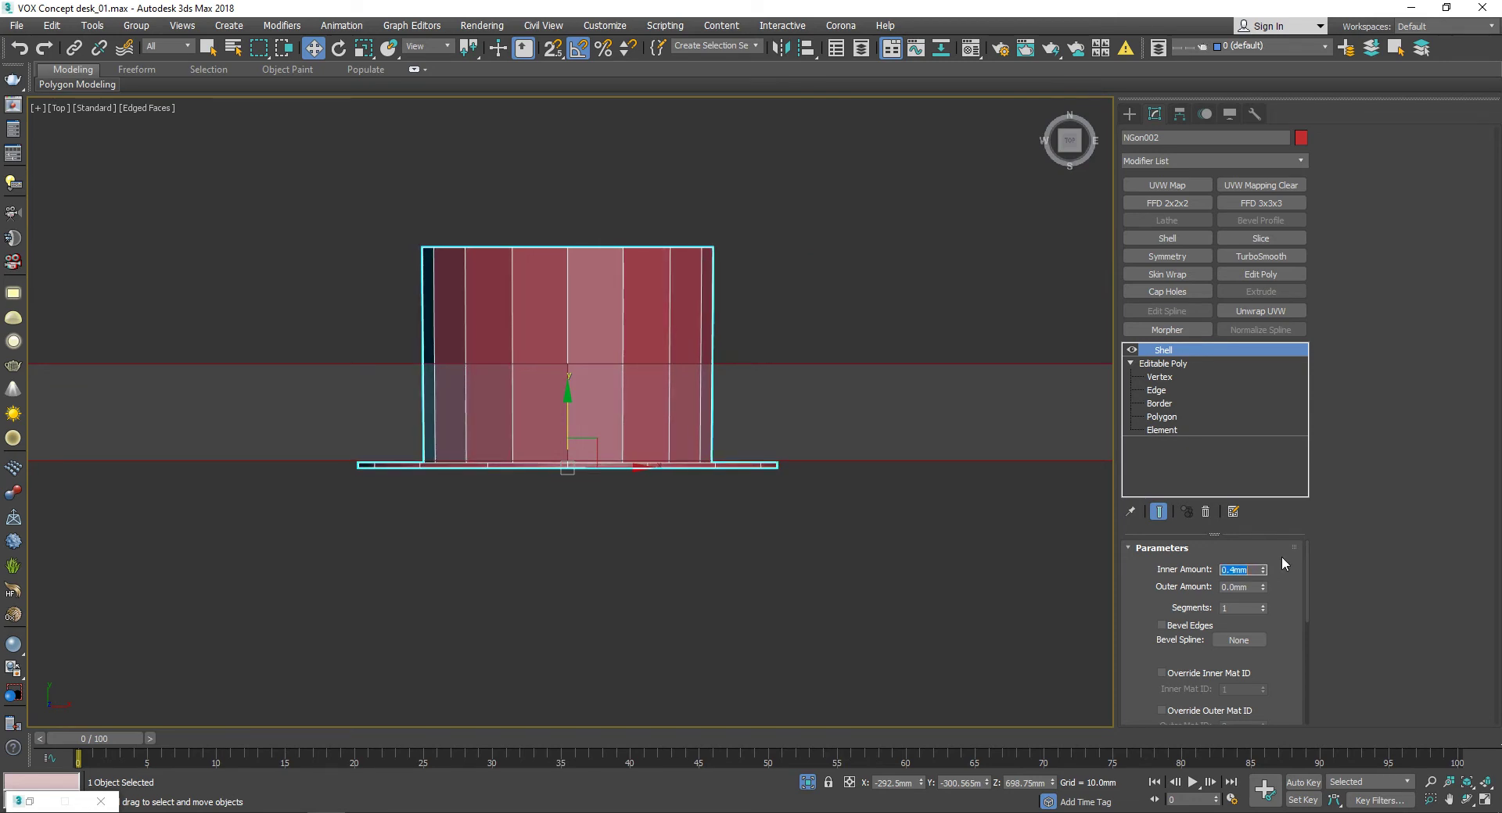
scroll(783, 439, "down", 5)
middle_click_drag(783, 439, 1248, 526, "alt")
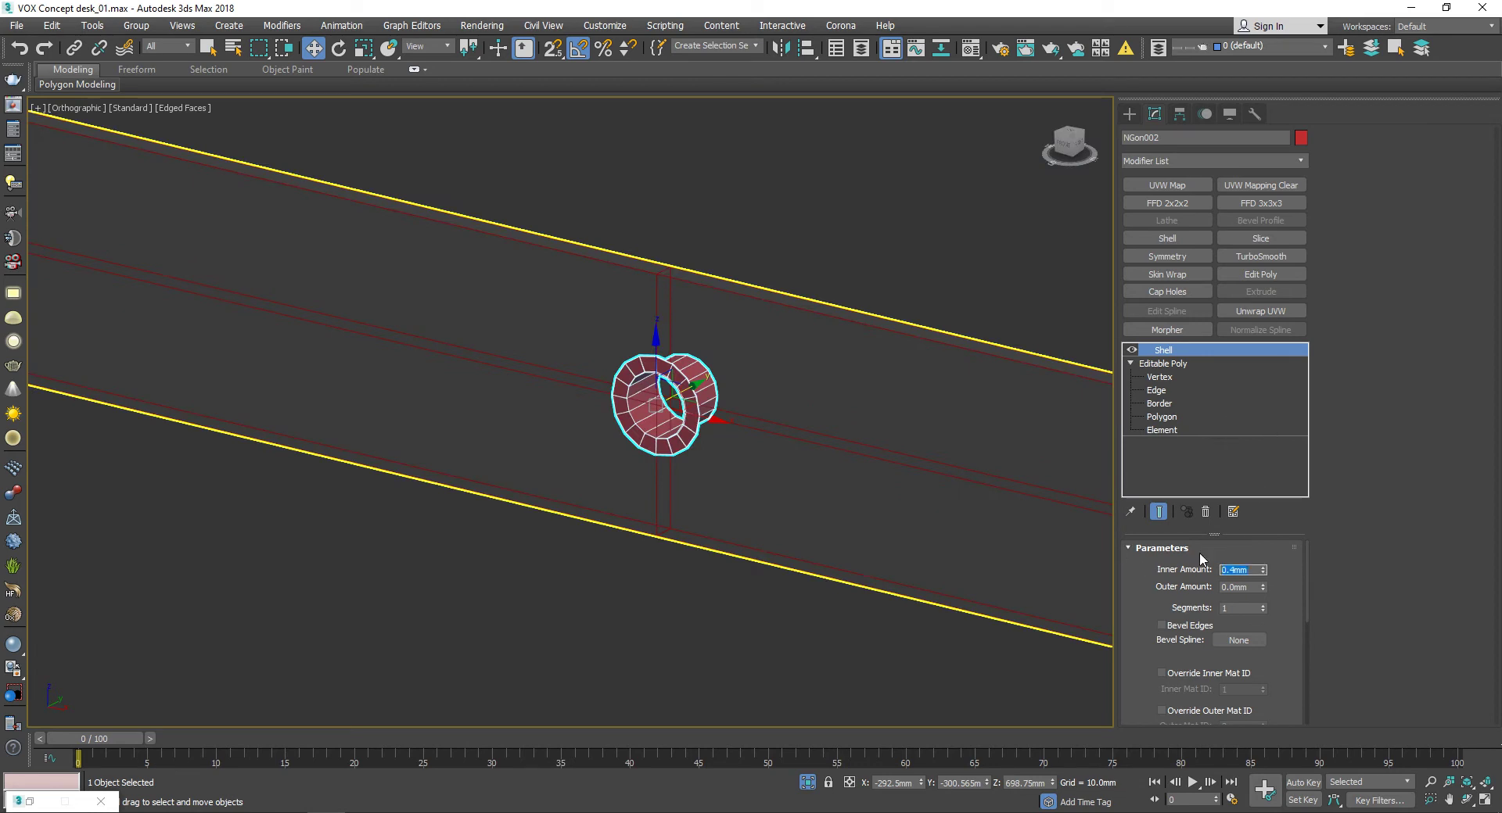
type("3")
key("Return")
scroll(1017, 538, "up", 2)
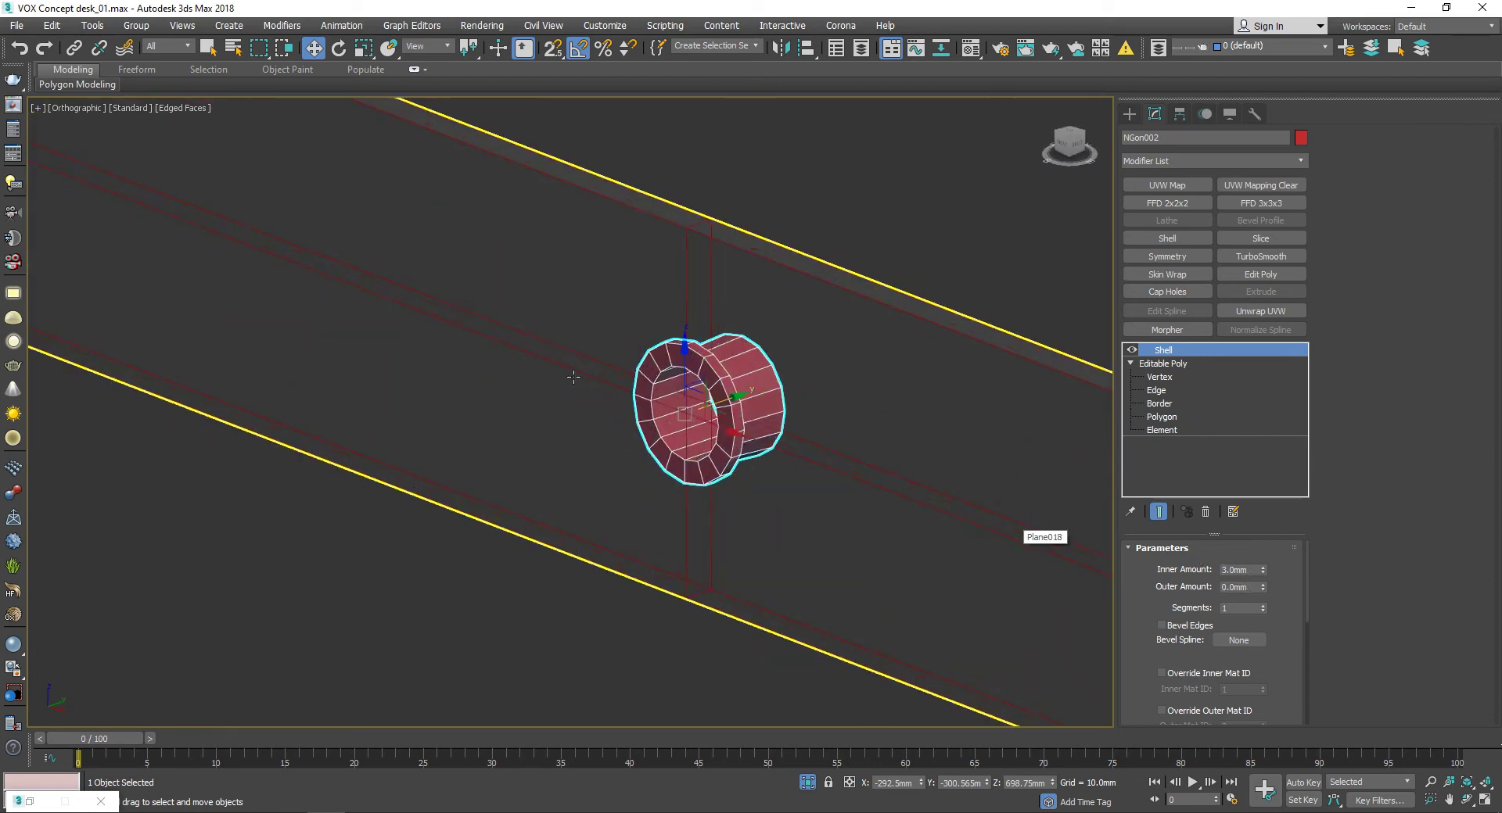
key("t")
key("z")
middle_click_drag(587, 544, 984, 470, "alt")
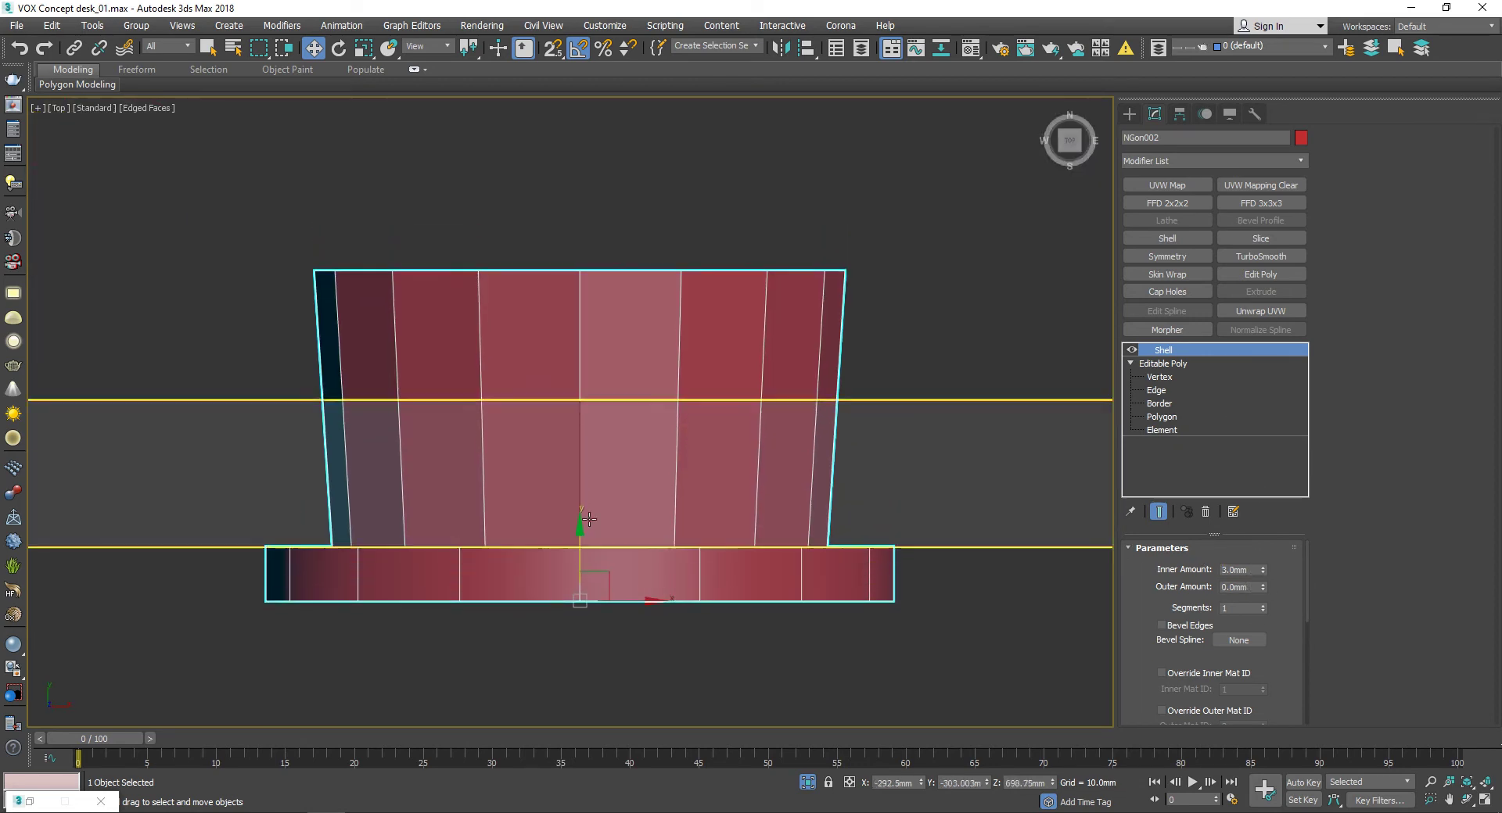
scroll(1250, 576, "down", 2)
scroll(1215, 646, "down", 3)
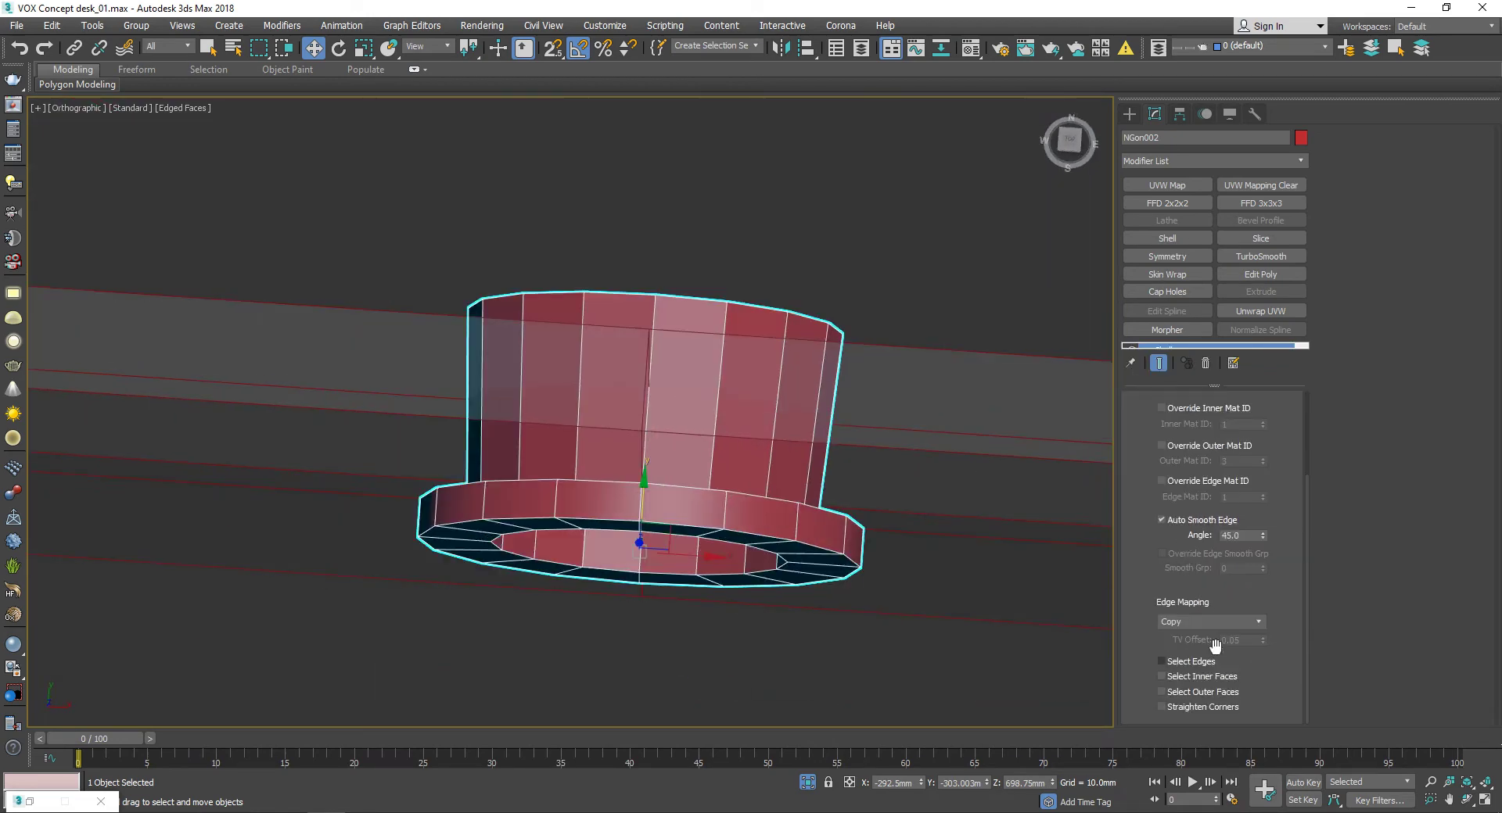
Step: Toggle Straighten Corners and preview the shell's inner and outer face selections
left_click(1209, 710)
key("t")
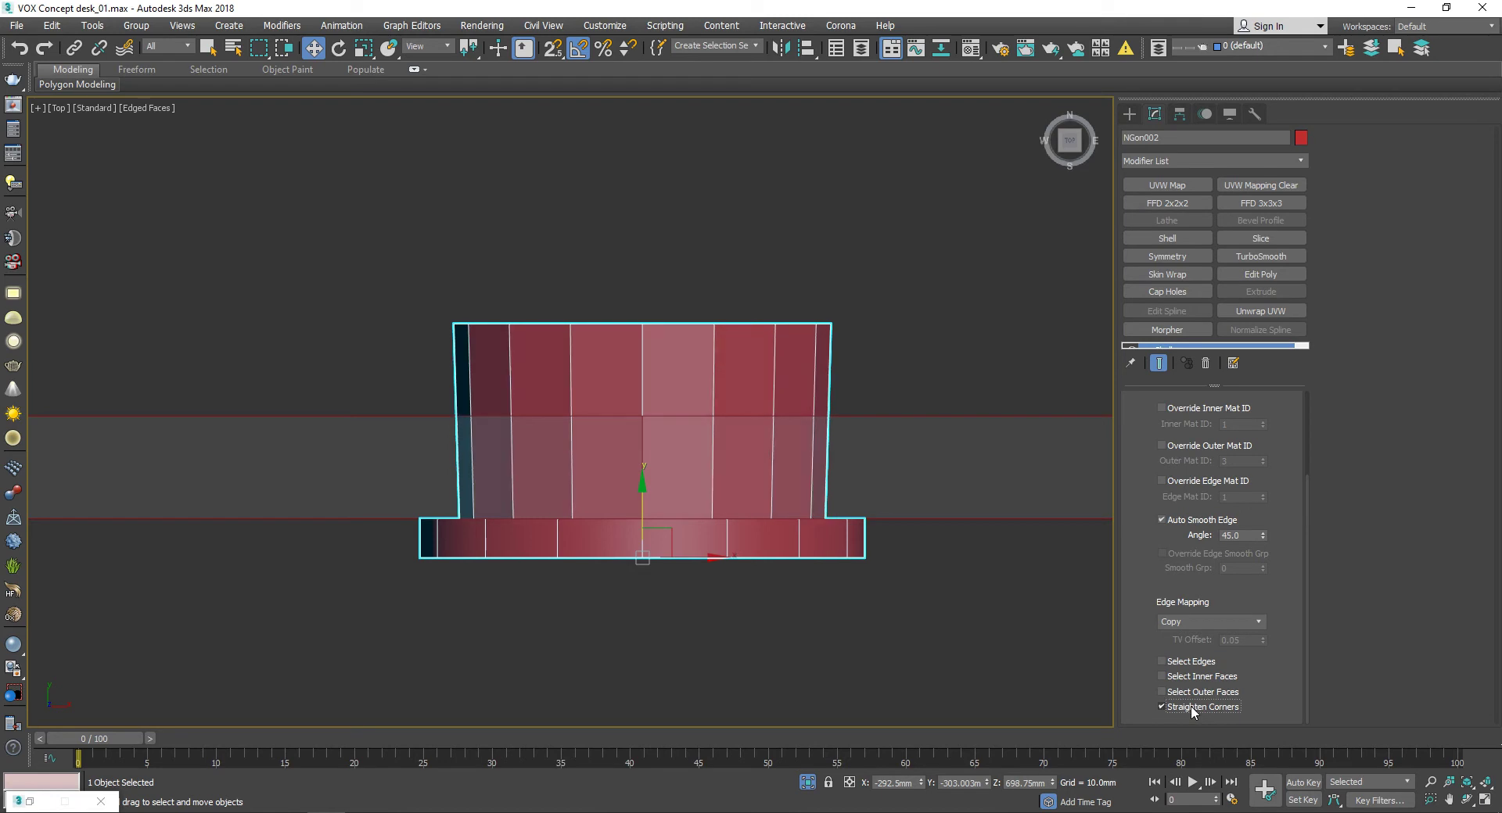
left_click(1199, 677)
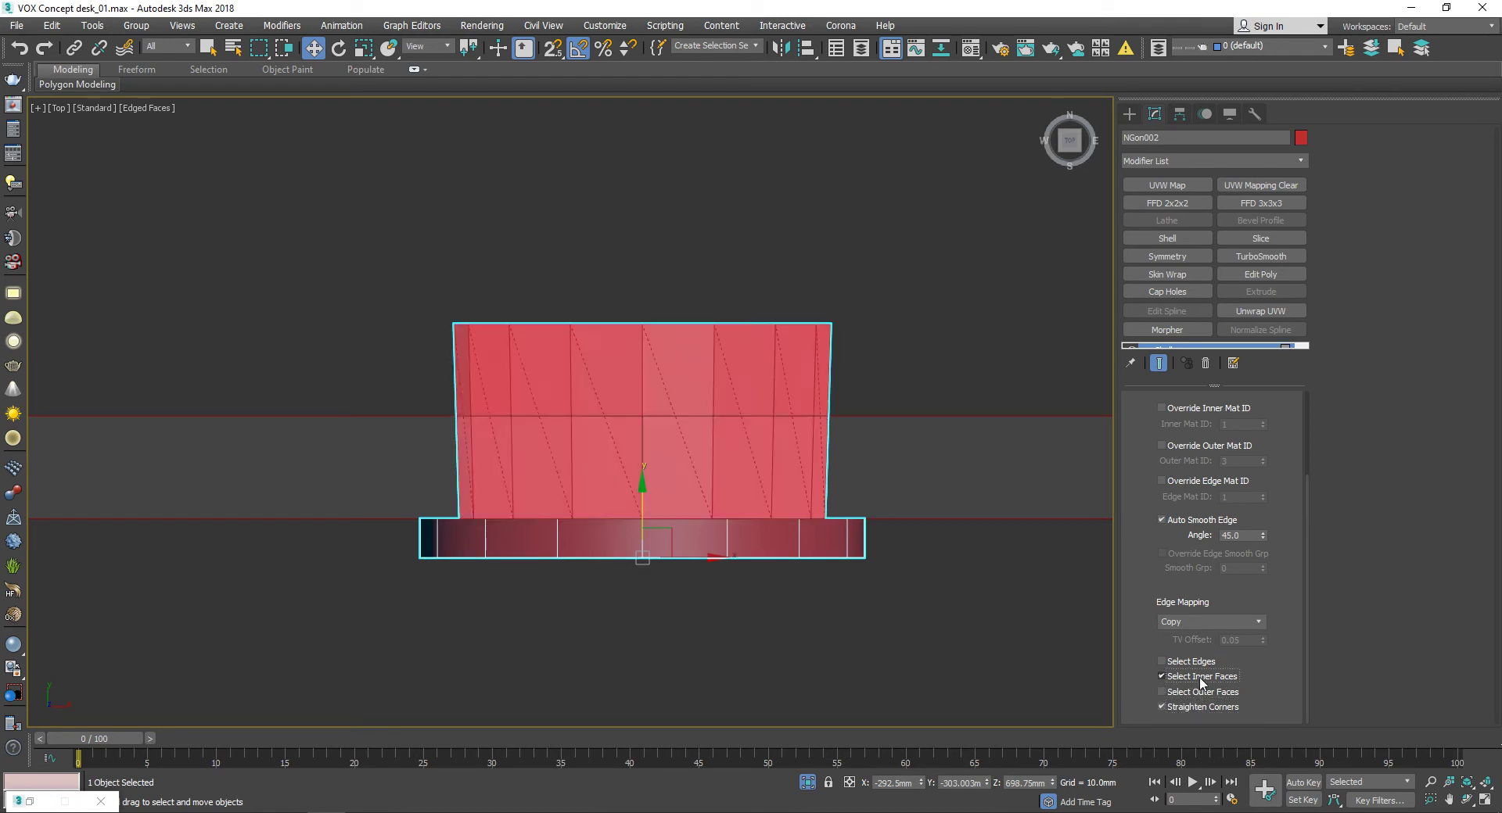
left_click(1199, 678)
left_click(1190, 662)
left_click(1190, 662)
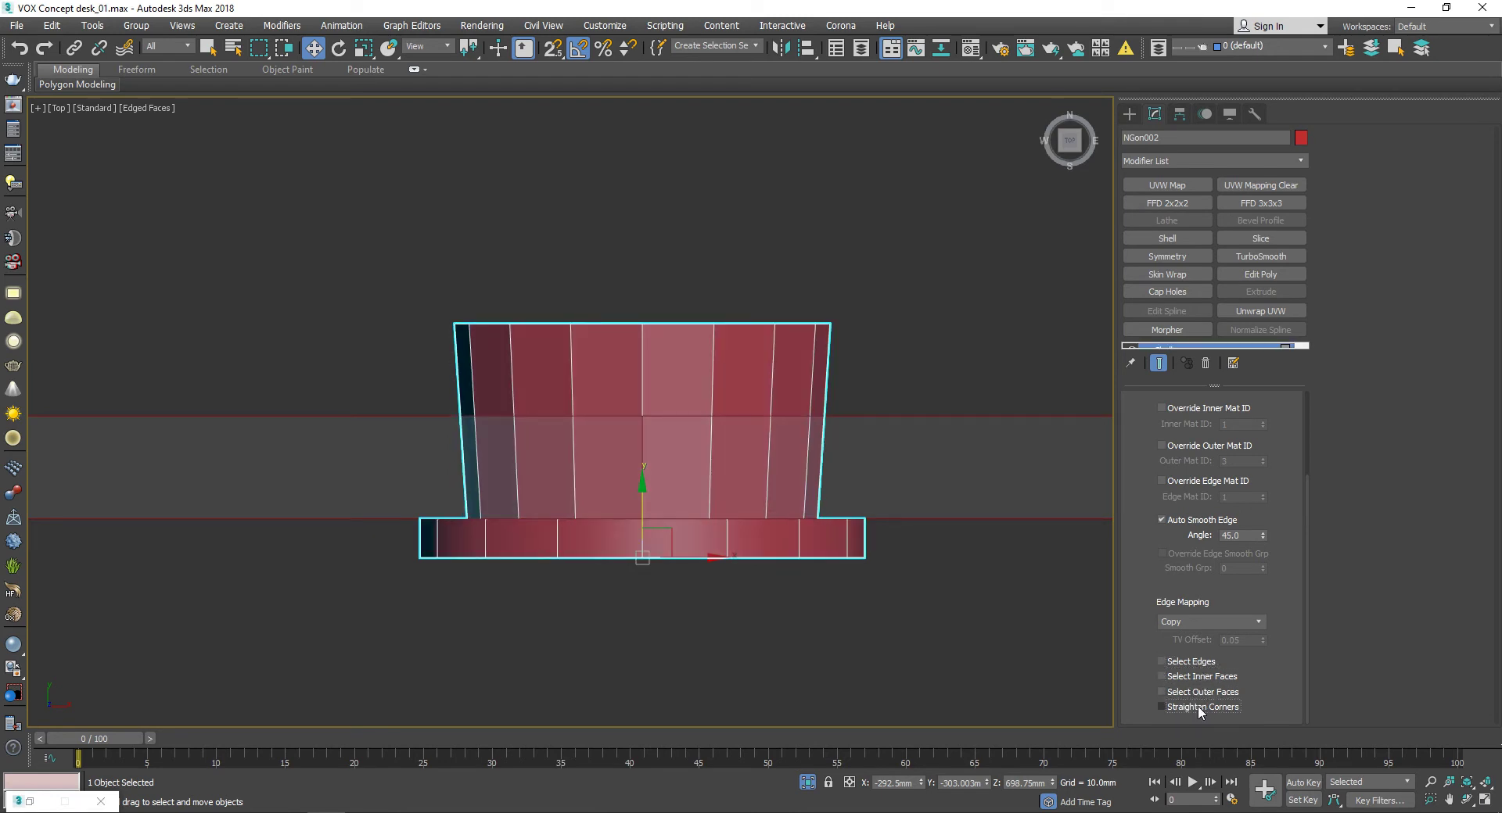
Step: Orbit around the grommet ring to inspect it from the side, back and top
mouse_move(641, 438)
middle_mouse_down("alt")
mouse_move(615, 373)
mouse_move(867, 356)
middle_mouse_up("alt")
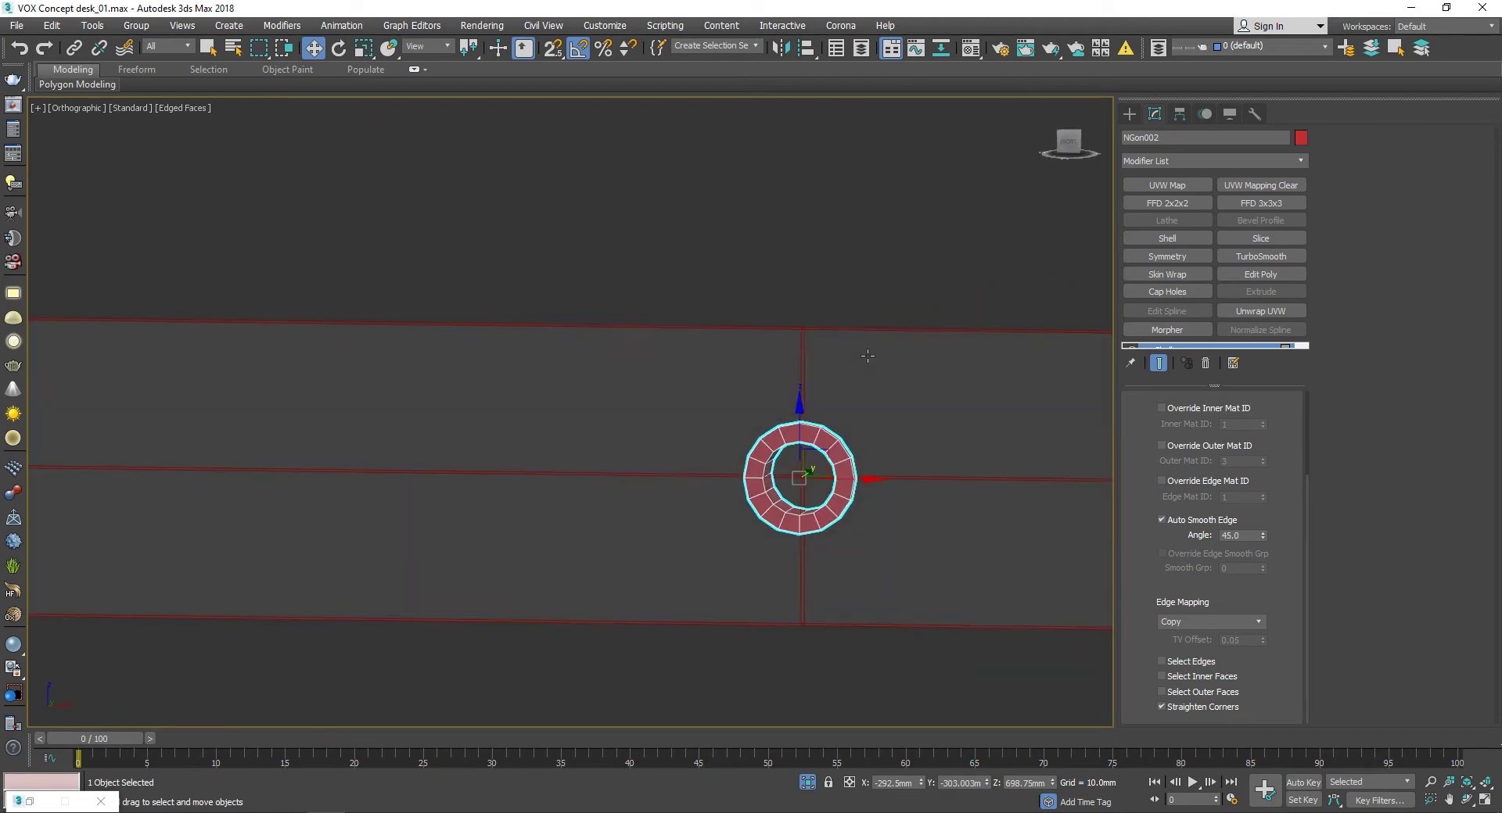
left_click_drag(1068, 142, 753, 536)
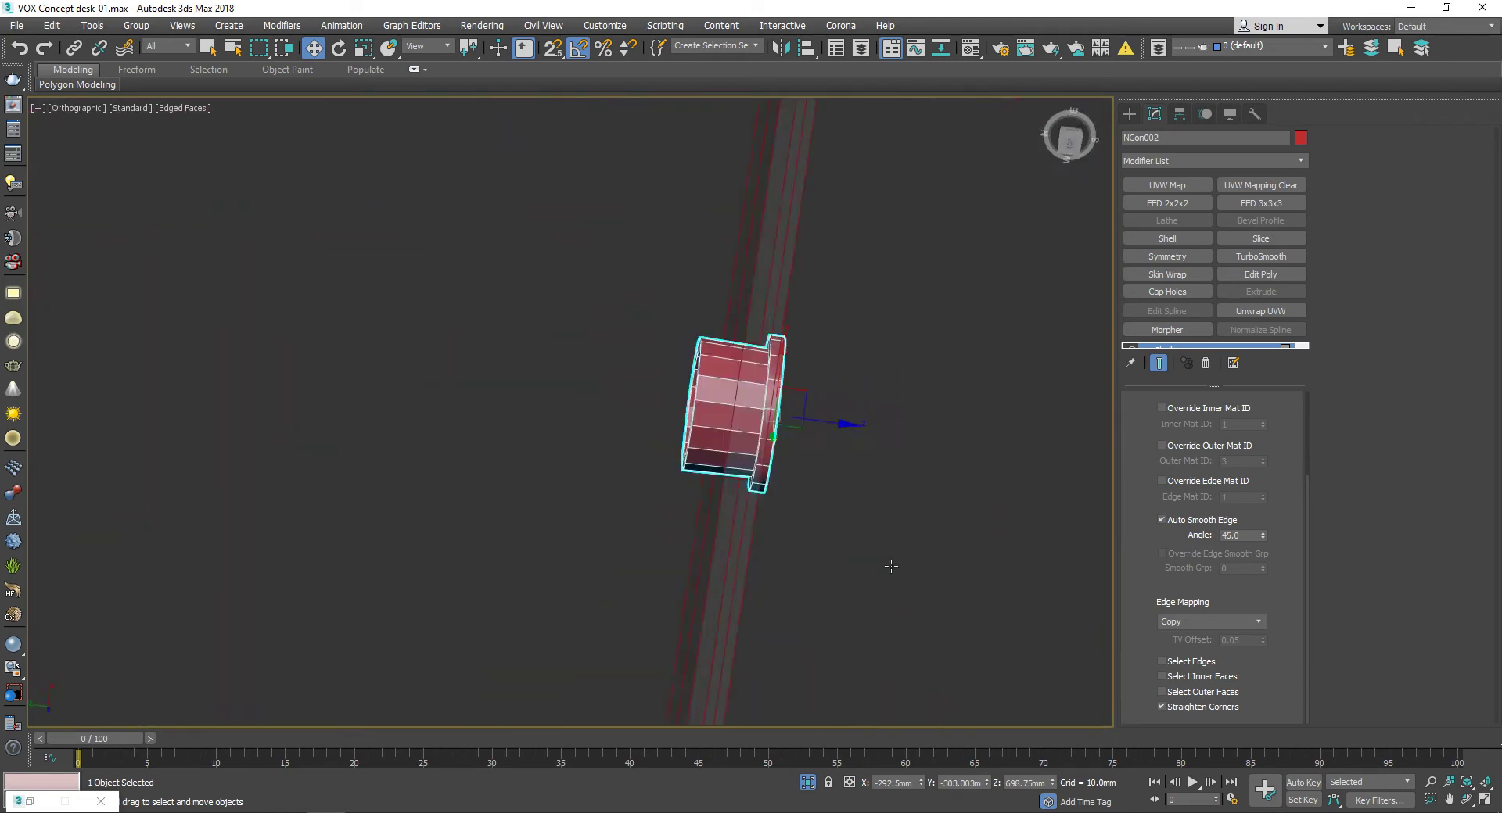
middle_click_drag(753, 537, 1021, 173, "alt")
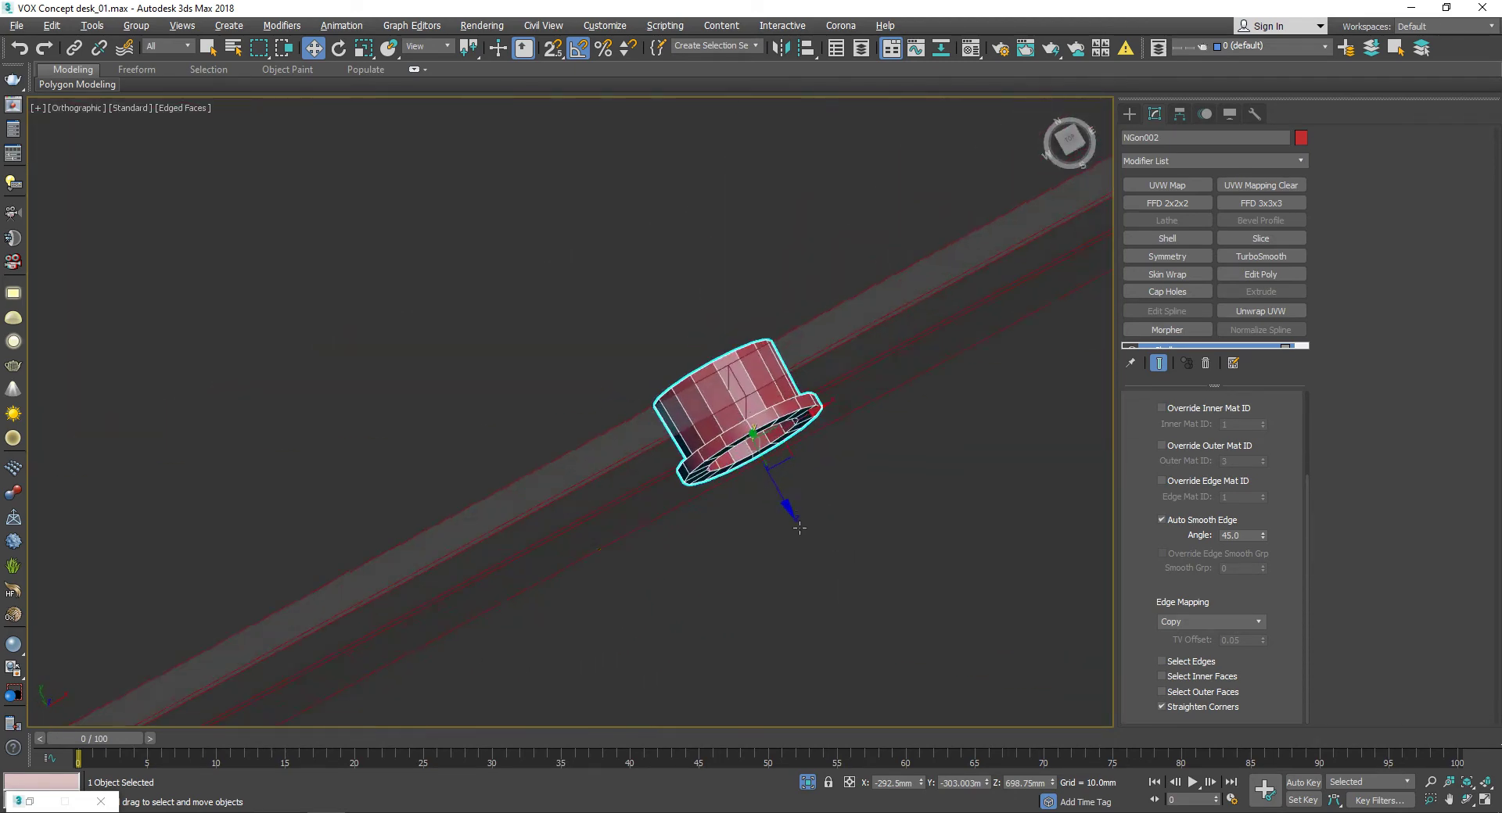
left_click(1069, 141)
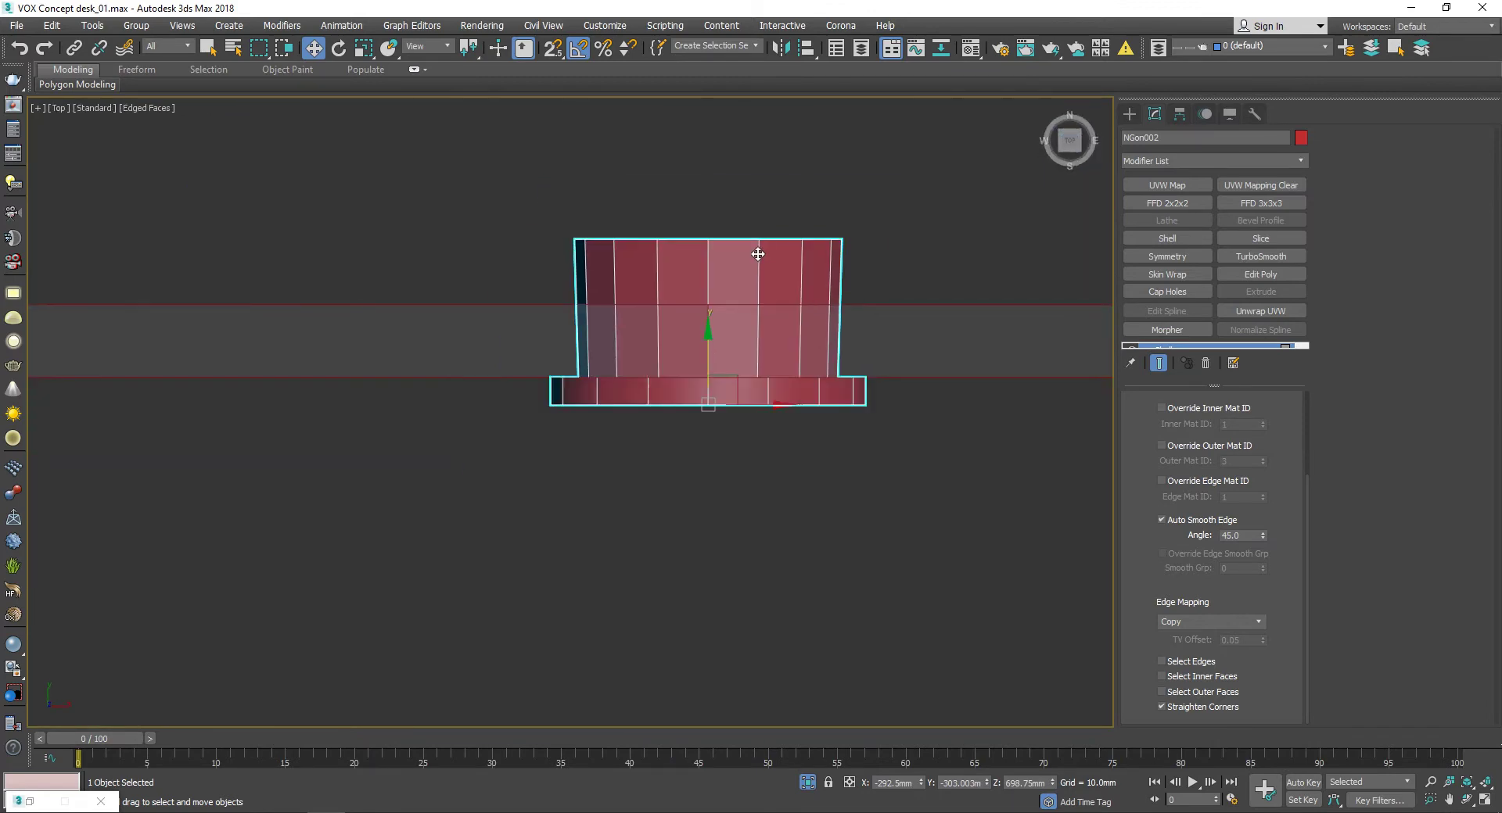
scroll(794, 282, "down", 2)
key("k")
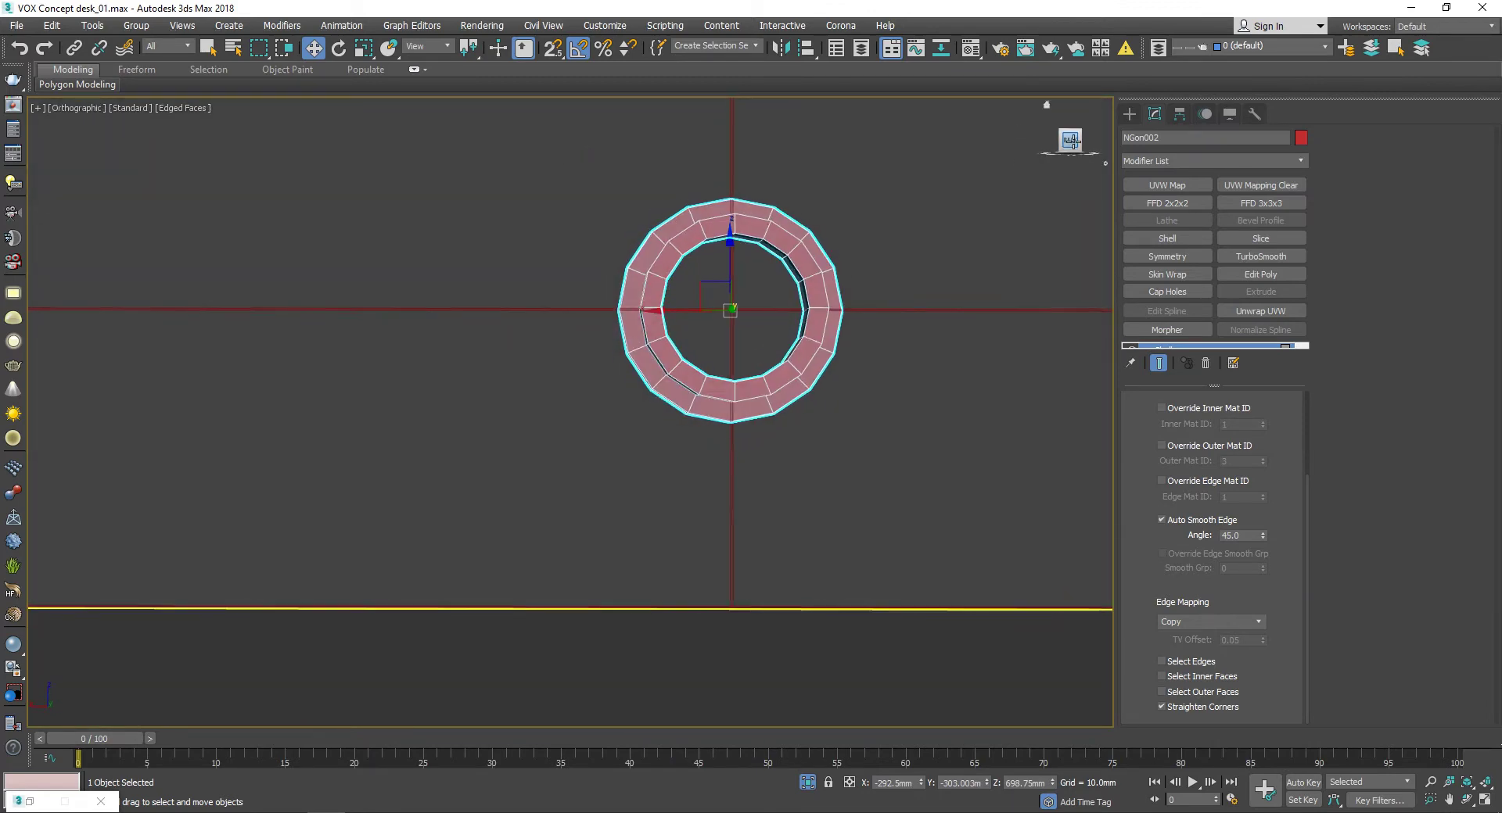
scroll(749, 295, "up", 5)
scroll(750, 295, "down", 3)
scroll(749, 295, "down", 2)
mouse_move(749, 295)
middle_mouse_down("alt")
mouse_move(429, 224)
mouse_move(602, 328)
middle_mouse_up("alt")
scroll(429, 224, "down", 2)
key("t")
scroll(711, 475, "up", 5)
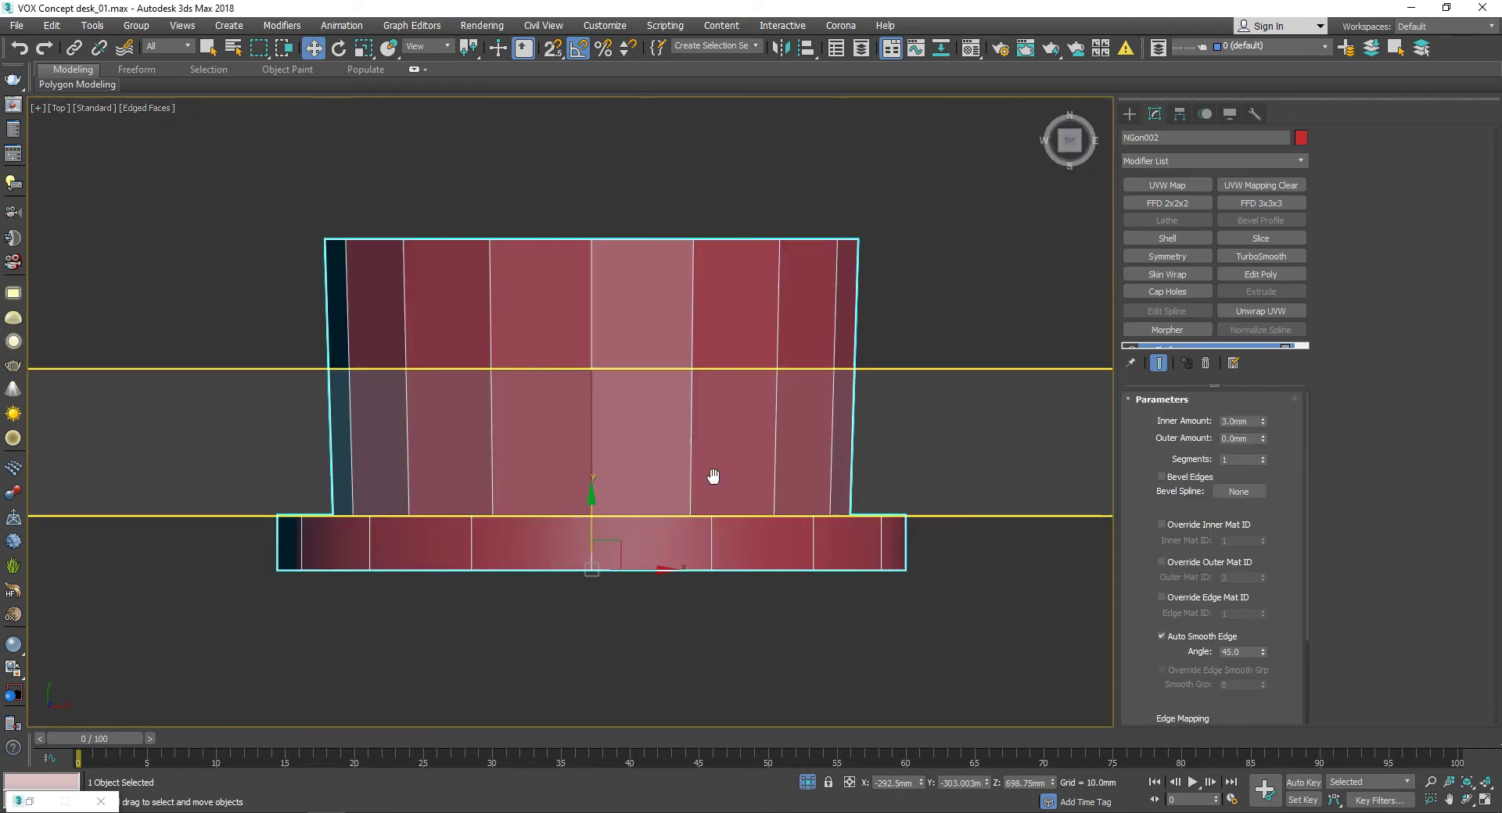
left_click_drag(646, 463, 646, 460)
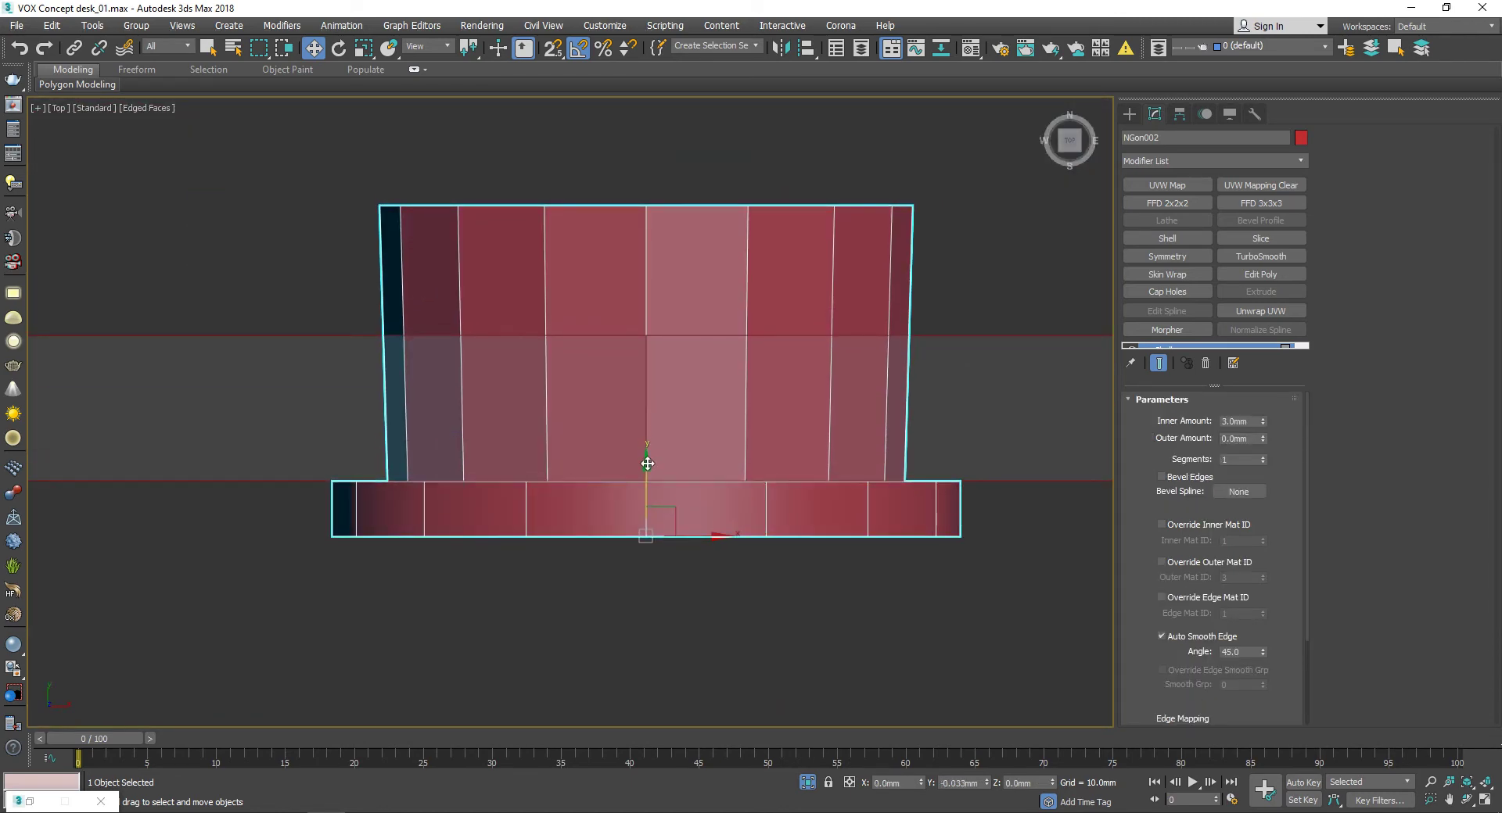
scroll(957, 454, "up", 3)
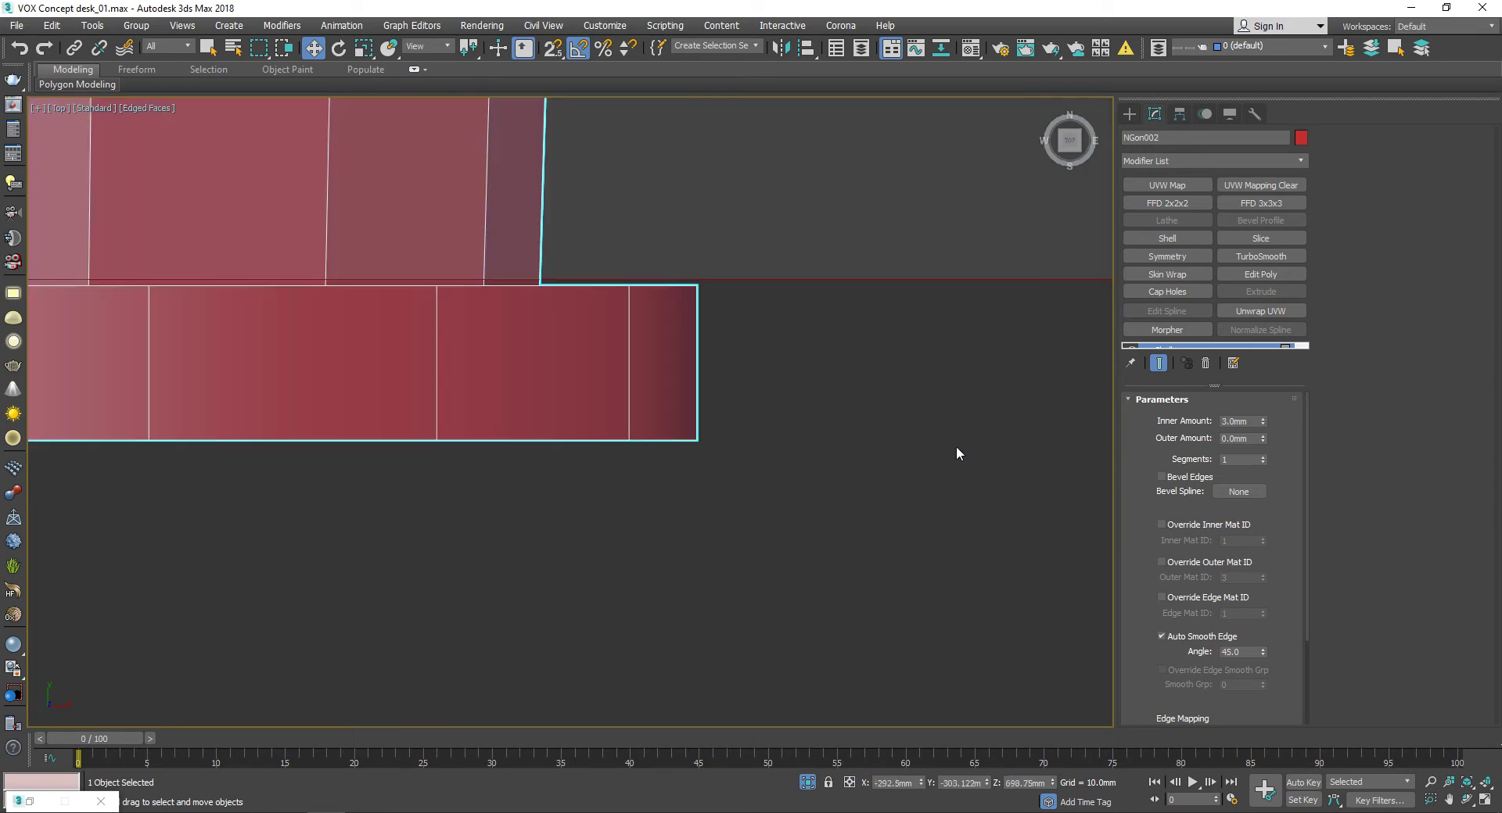
Step: Change the Shell inner amount to 2.0mm and exit isolation
double_click(1234, 423)
type("2")
key("Return")
scroll(829, 470, "down", 3)
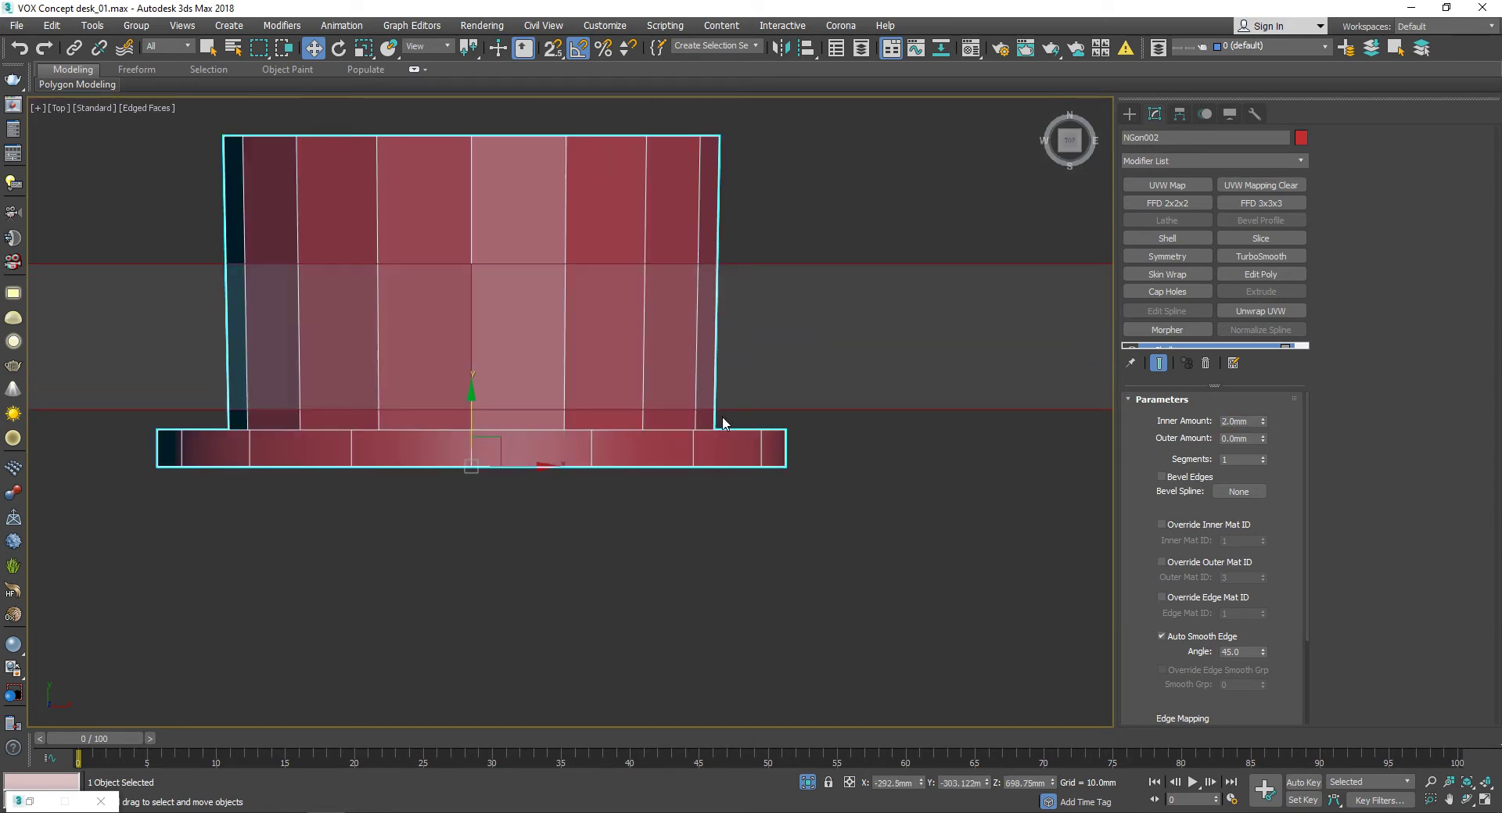
key("alt+q")
Step: Isolate the NGon002 grommet together with the Plane018 drawer front panel and orbit around them
scroll(501, 395, "down", 3)
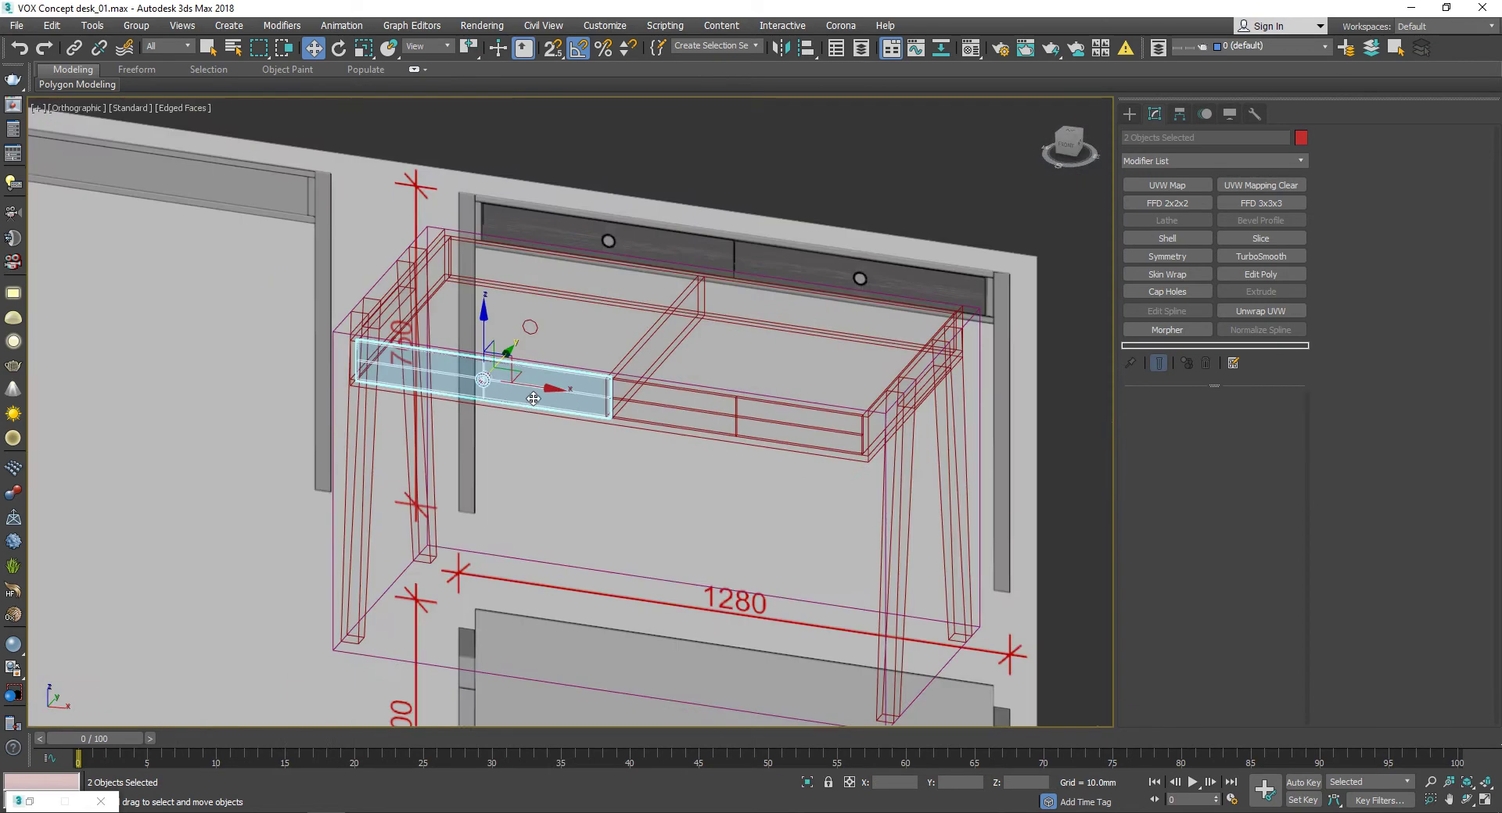
middle_click_drag(501, 395, 495, 398, "alt")
left_click(808, 783)
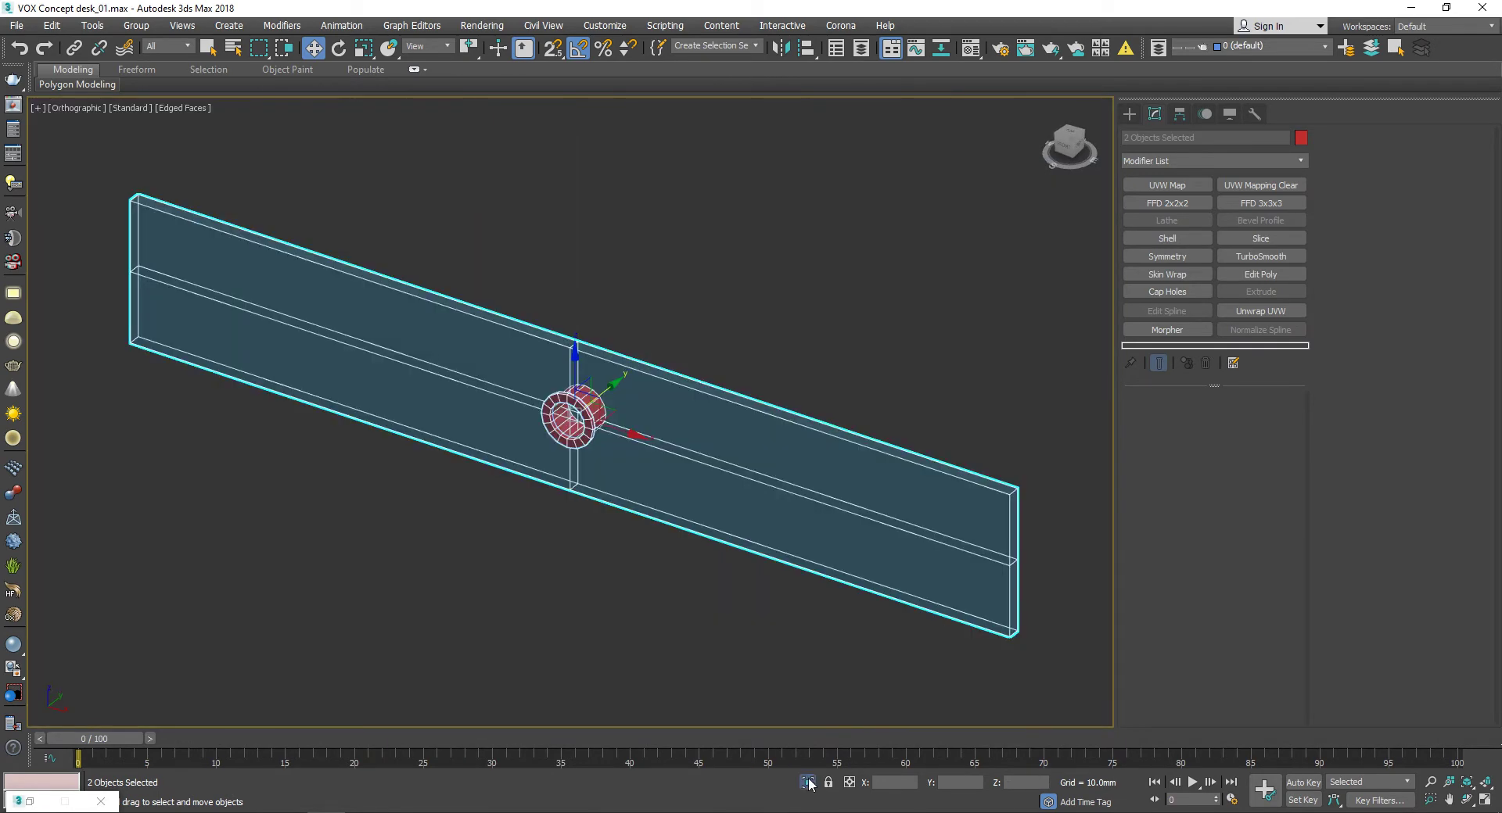
scroll(665, 555, "up", 5)
mouse_move(664, 555)
middle_mouse_down("alt")
mouse_move(679, 289)
mouse_move(604, 396)
mouse_move(592, 383)
middle_mouse_up("alt")
left_click(679, 290)
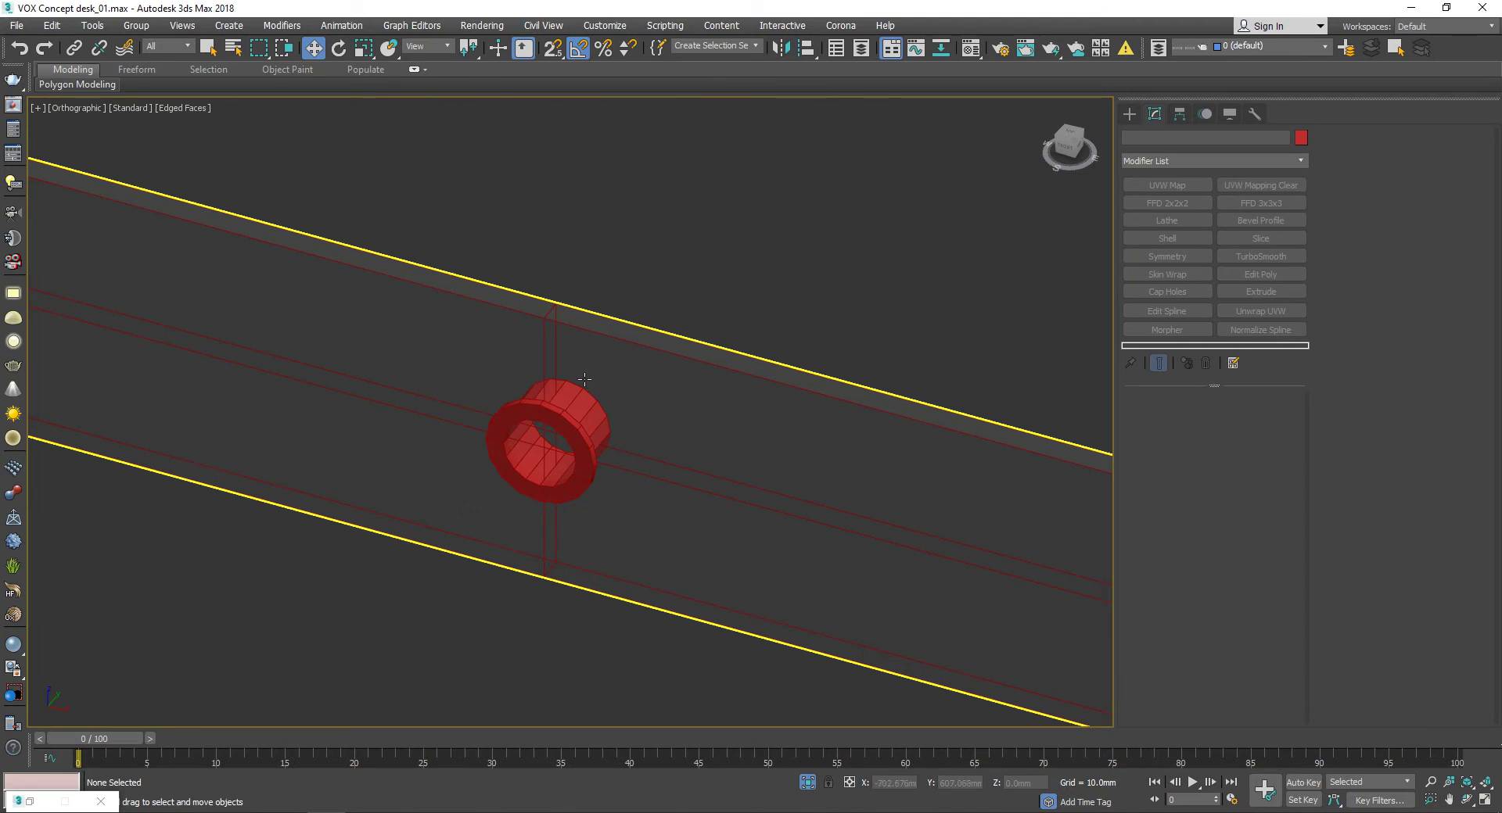
Step: Add a Symmetry modifier to NGon002 with its mirror axis set to Z
key("t")
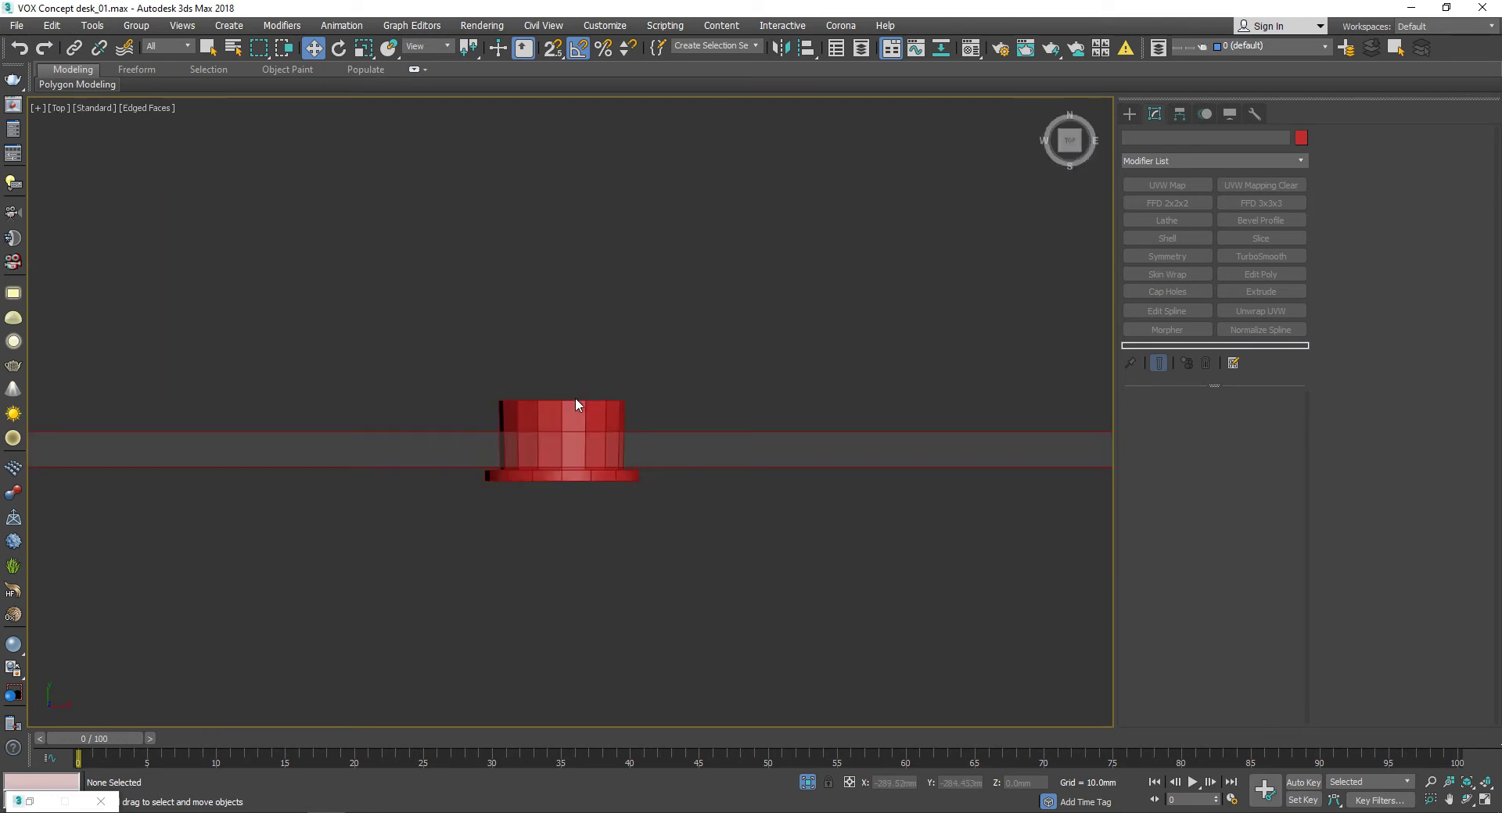
scroll(575, 397, "down", 1)
left_click(575, 403)
left_click(1165, 257)
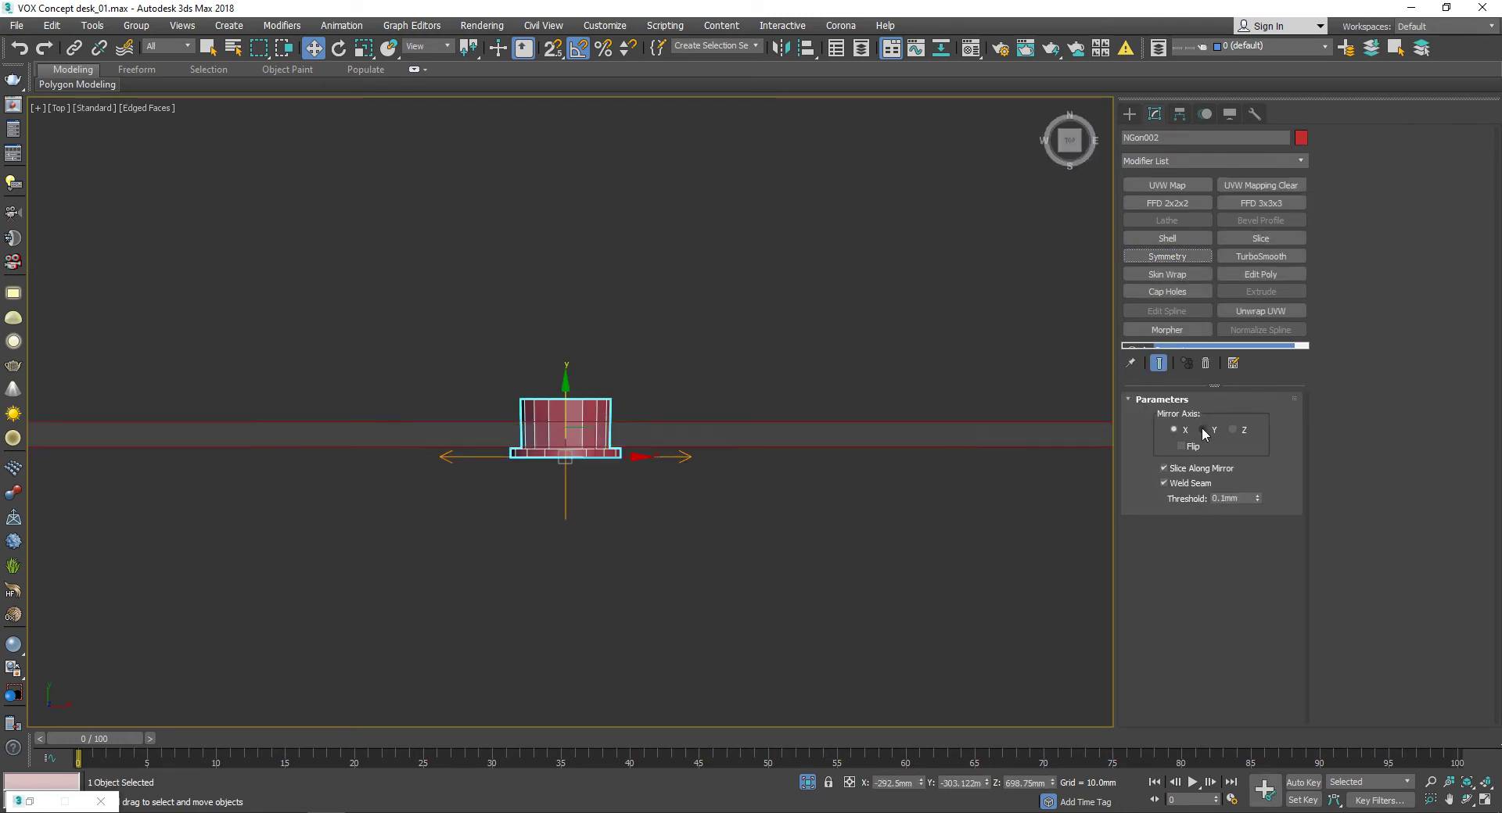
left_click(1206, 430)
left_click(1233, 430)
mouse_move(704, 485)
middle_mouse_down("alt")
mouse_move(734, 510)
mouse_move(751, 501)
middle_mouse_up("alt")
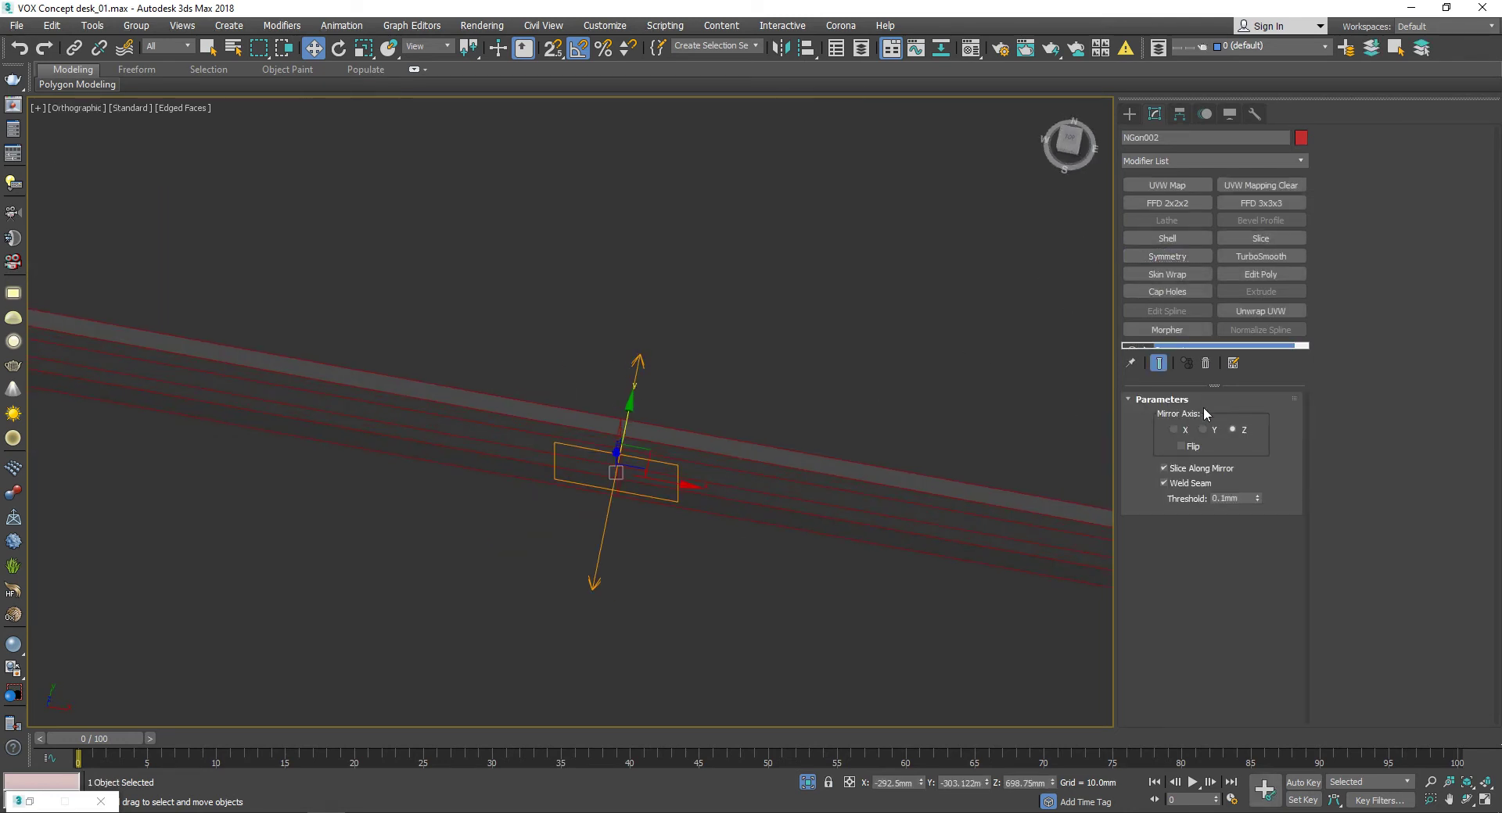
Step: Move the Symmetry mirror plane along Y so the two grommet halves line up
left_click_drag(1232, 387, 1232, 500)
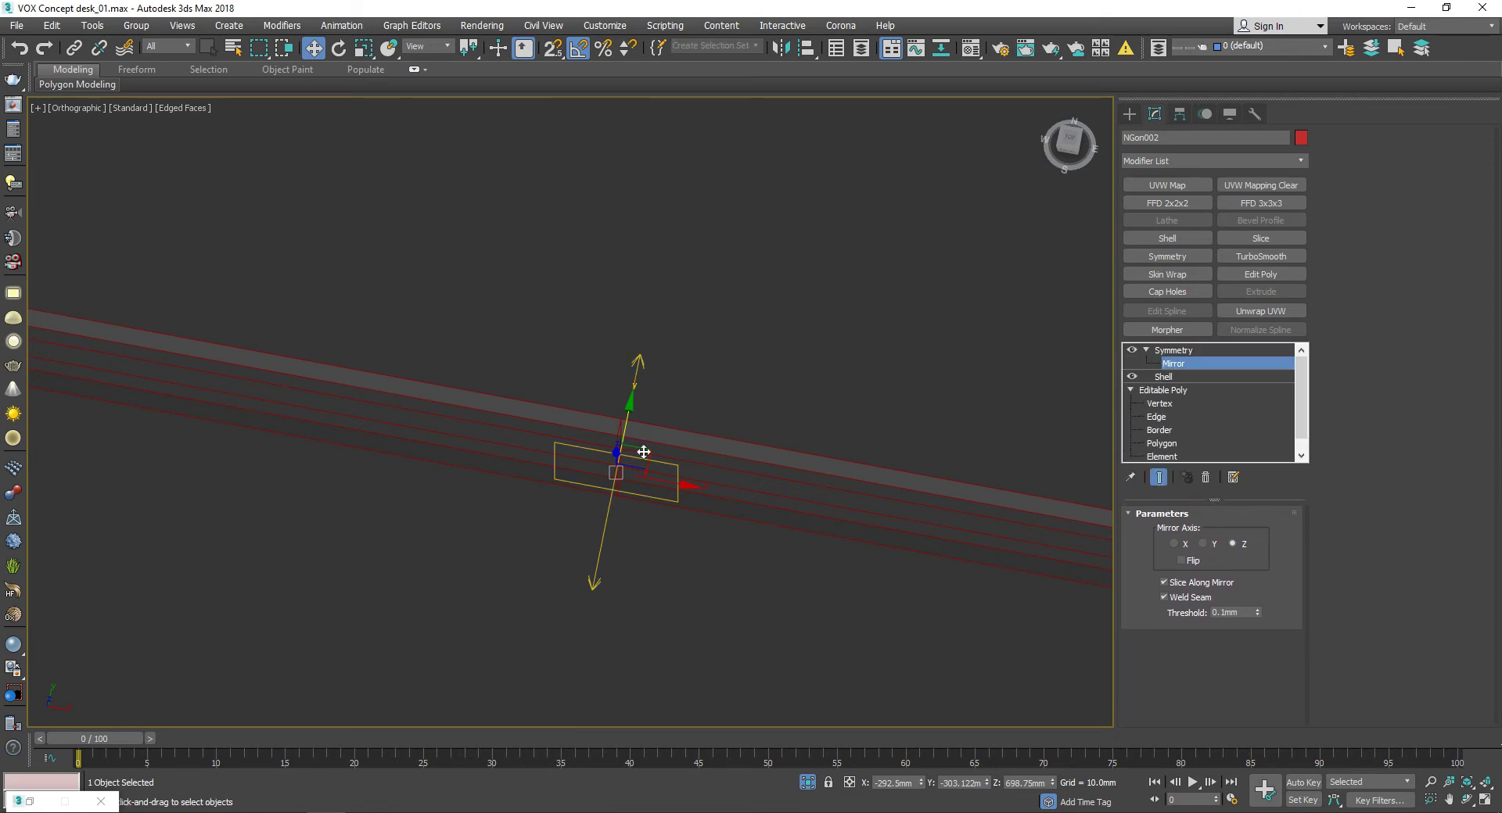
mouse_move(643, 452)
left_mouse_down()
mouse_move(639, 390)
mouse_move(566, 419)
left_mouse_up()
key("t")
key("z")
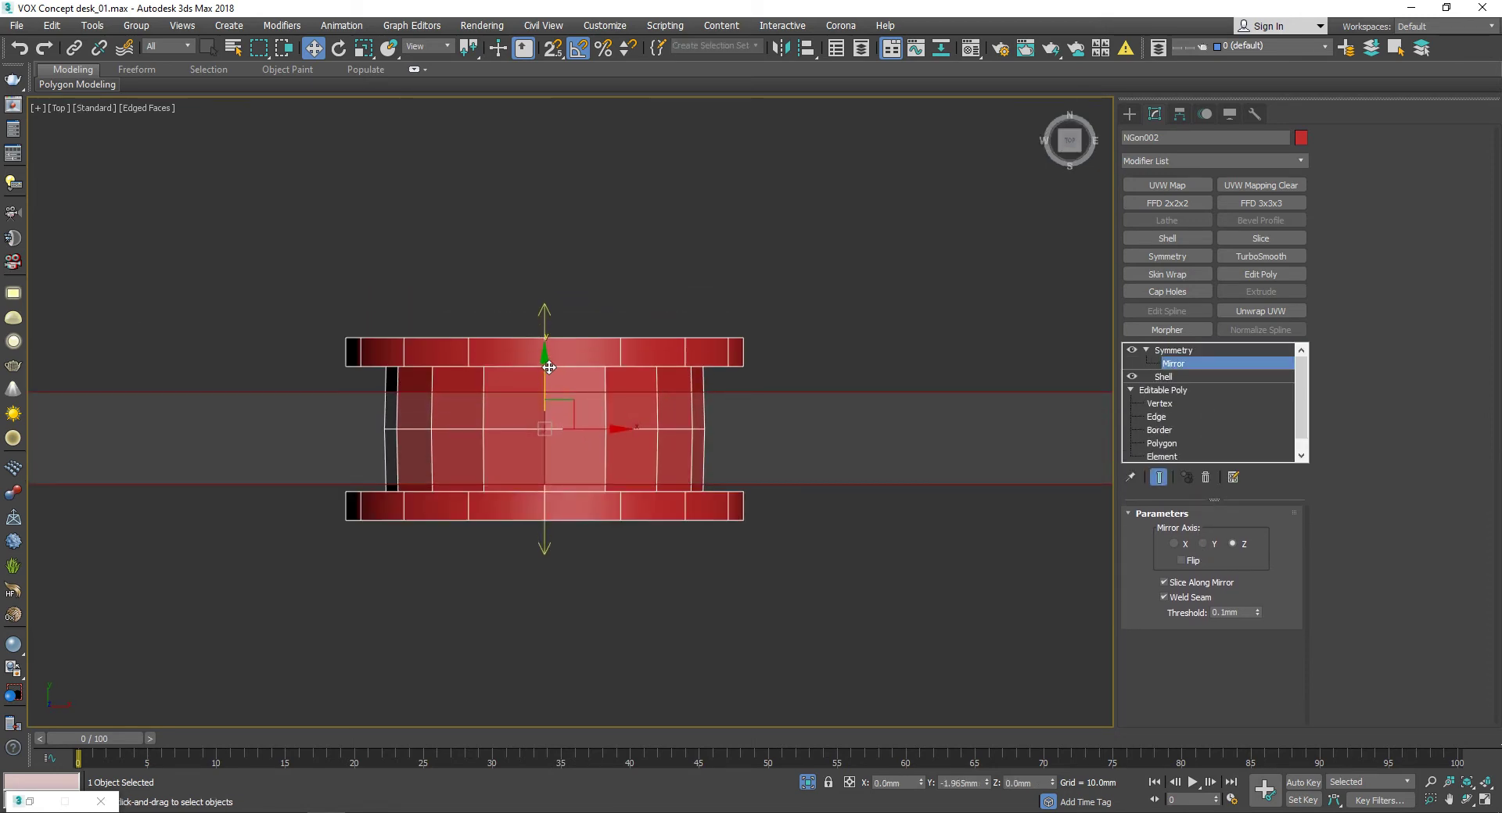
key("ctrl+b")
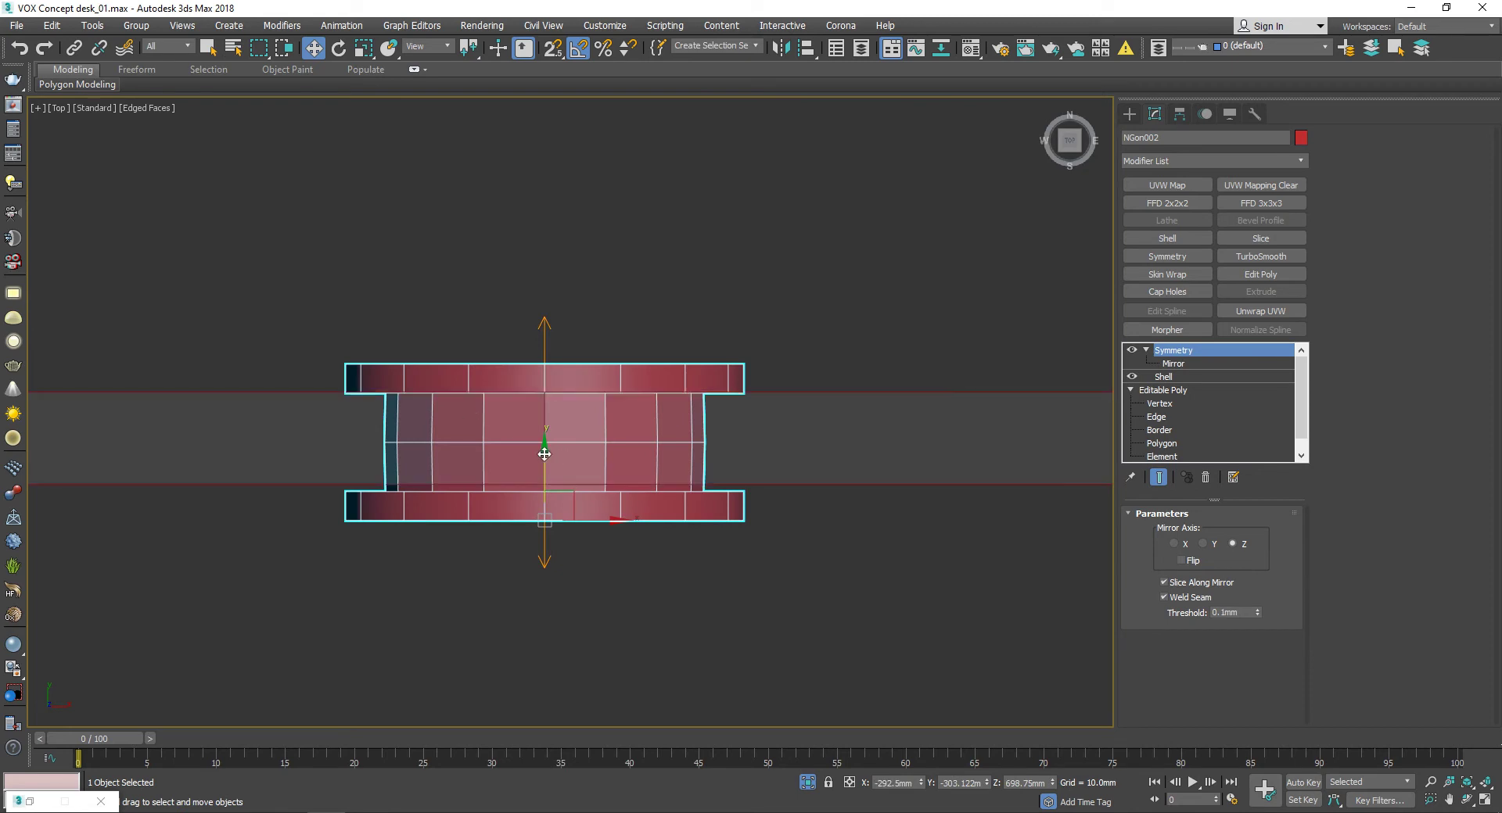
scroll(446, 498, "up", 5)
left_click_drag(745, 469, 748, 471)
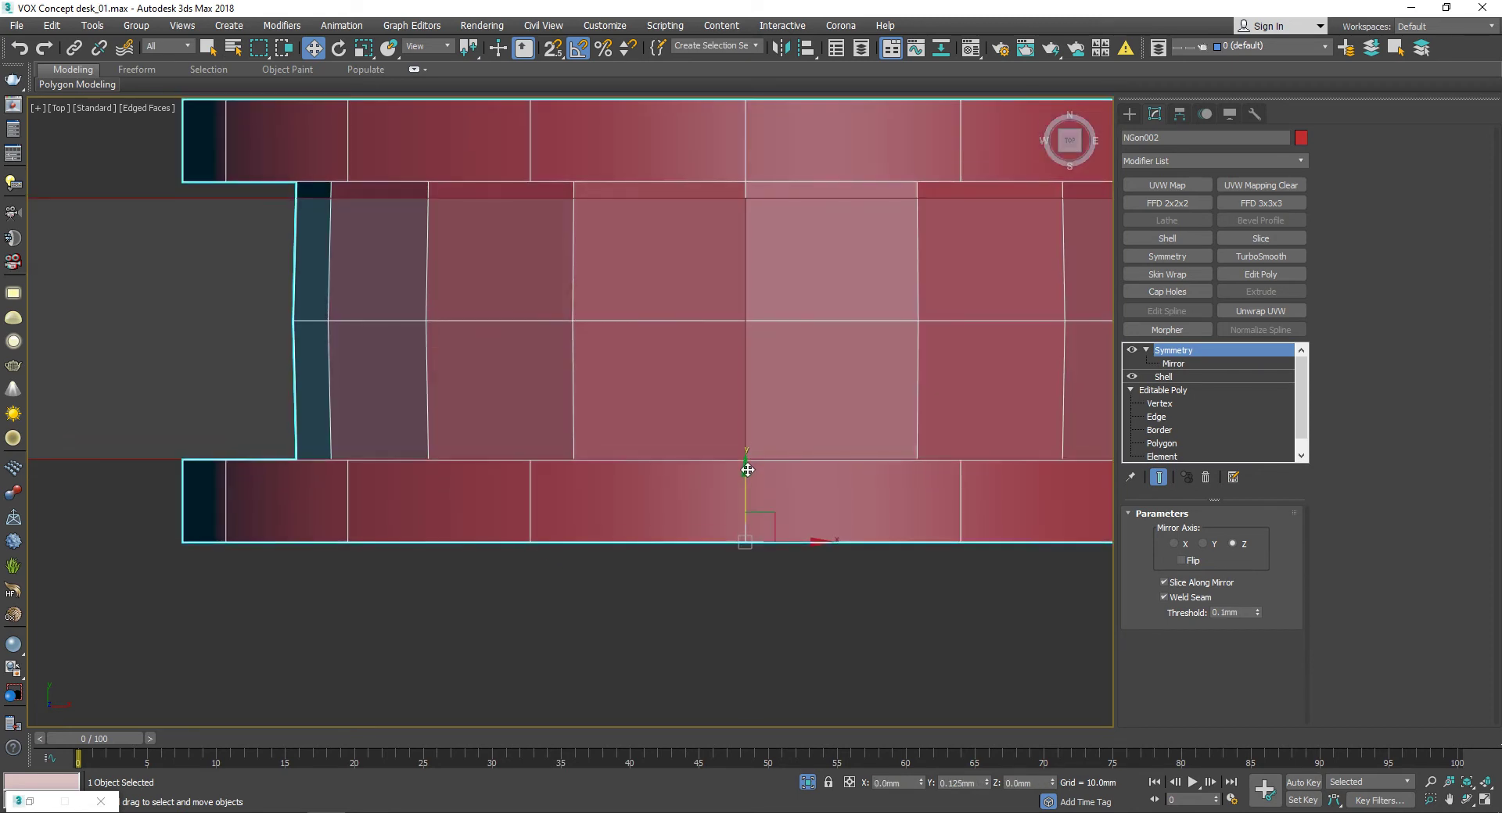
scroll(649, 477, "down", 5)
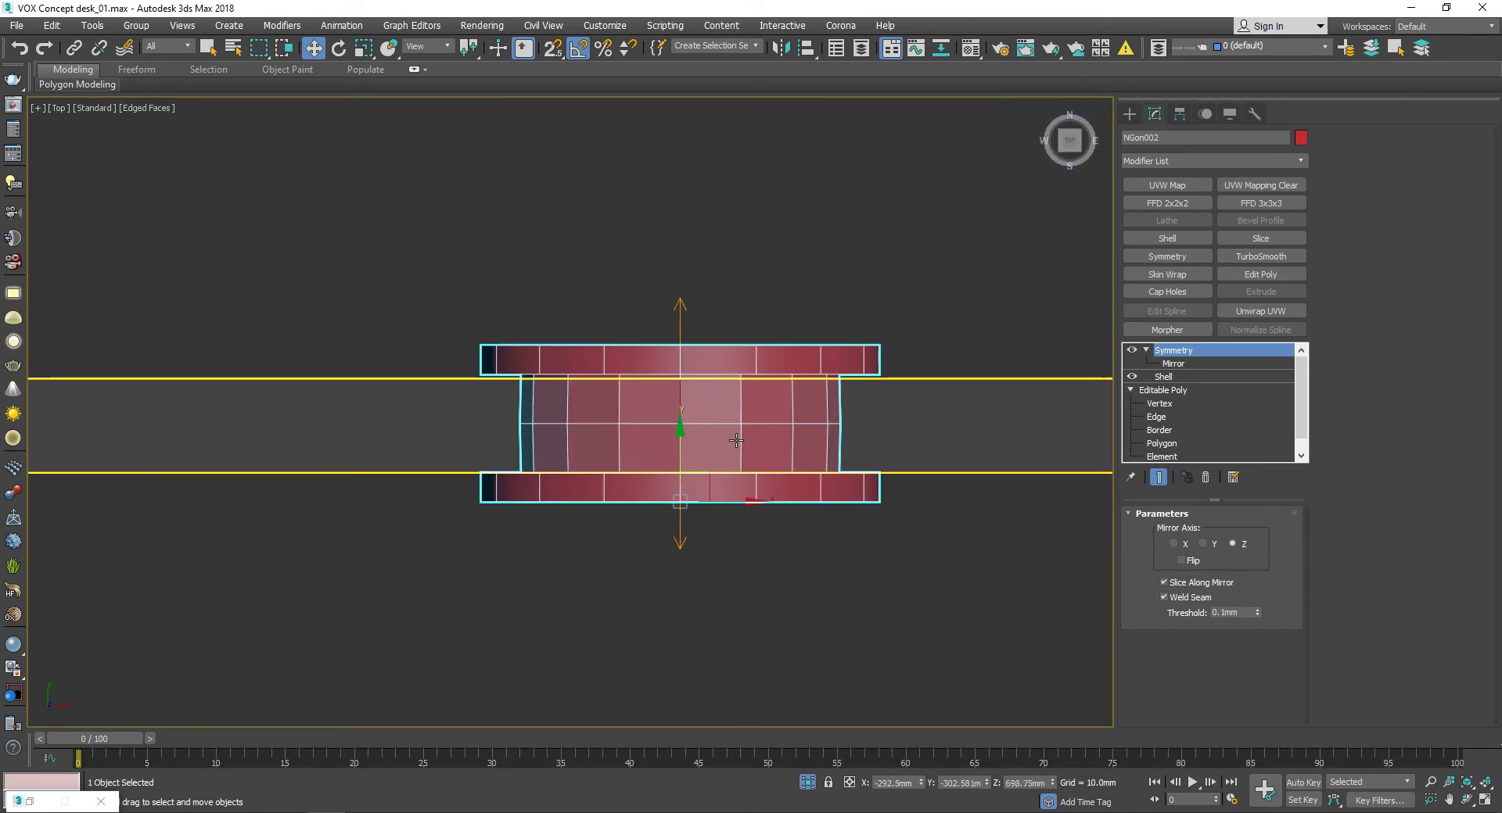
left_click(1173, 364)
left_click_drag(680, 319, 682, 351)
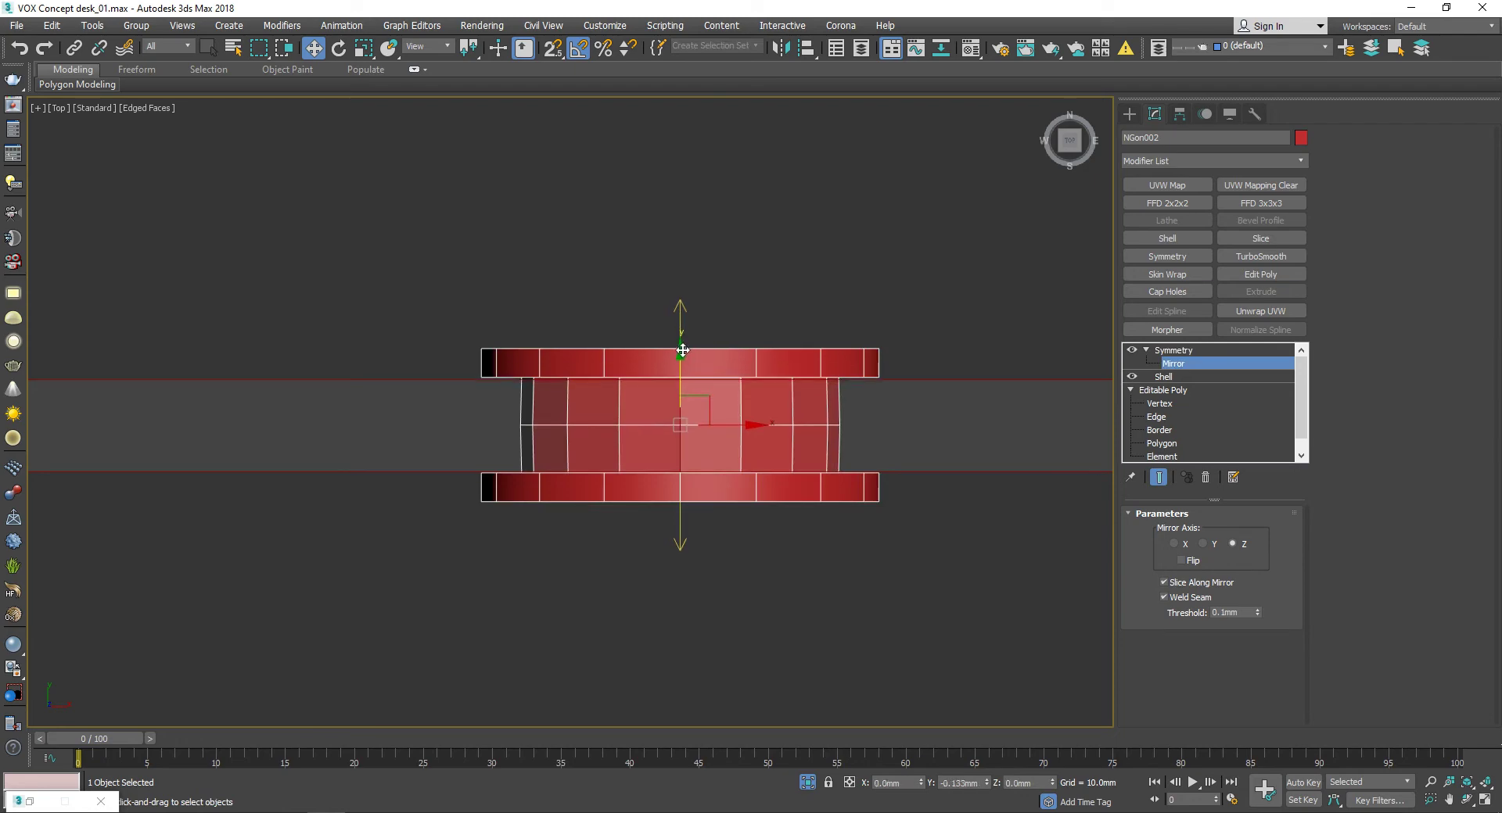
scroll(748, 383, "down", 3)
middle_click_drag(749, 383, 768, 346, "alt")
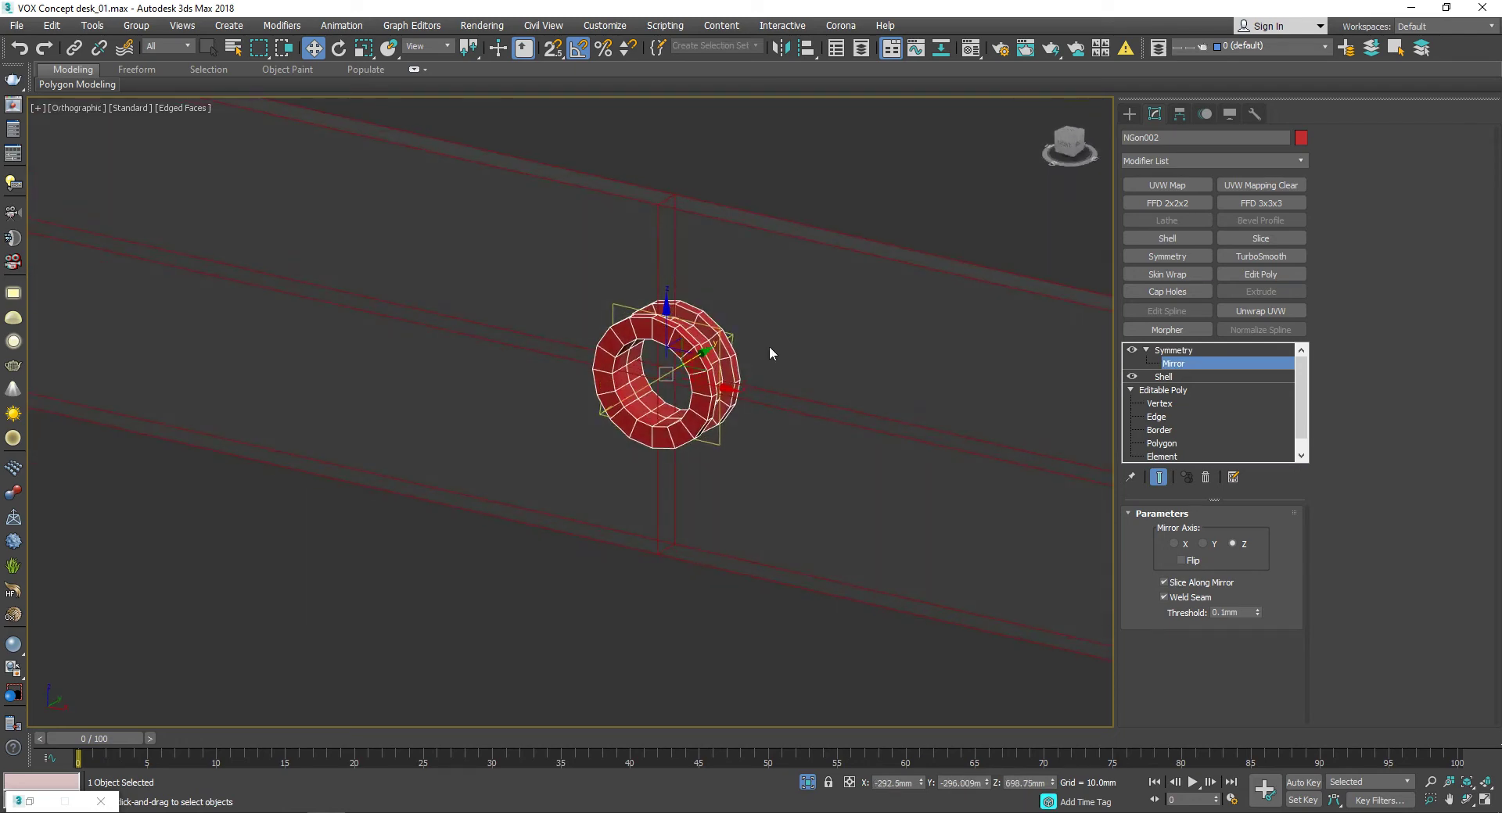
left_click(1173, 351)
Step: Add an Edit Poly modifier and select the ring's edge loops
left_click(1256, 274)
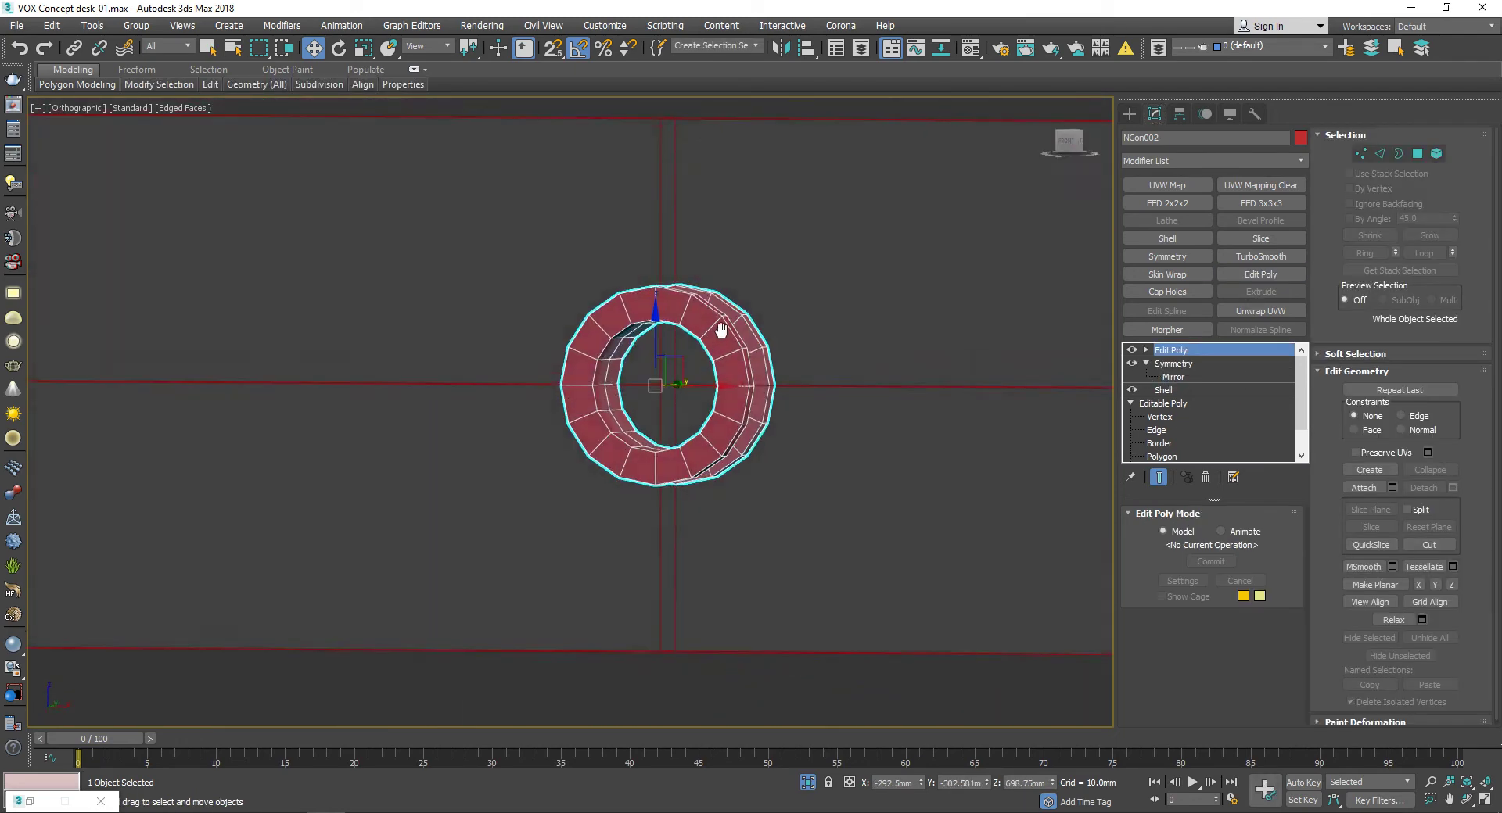
key("z")
left_click(1185, 378)
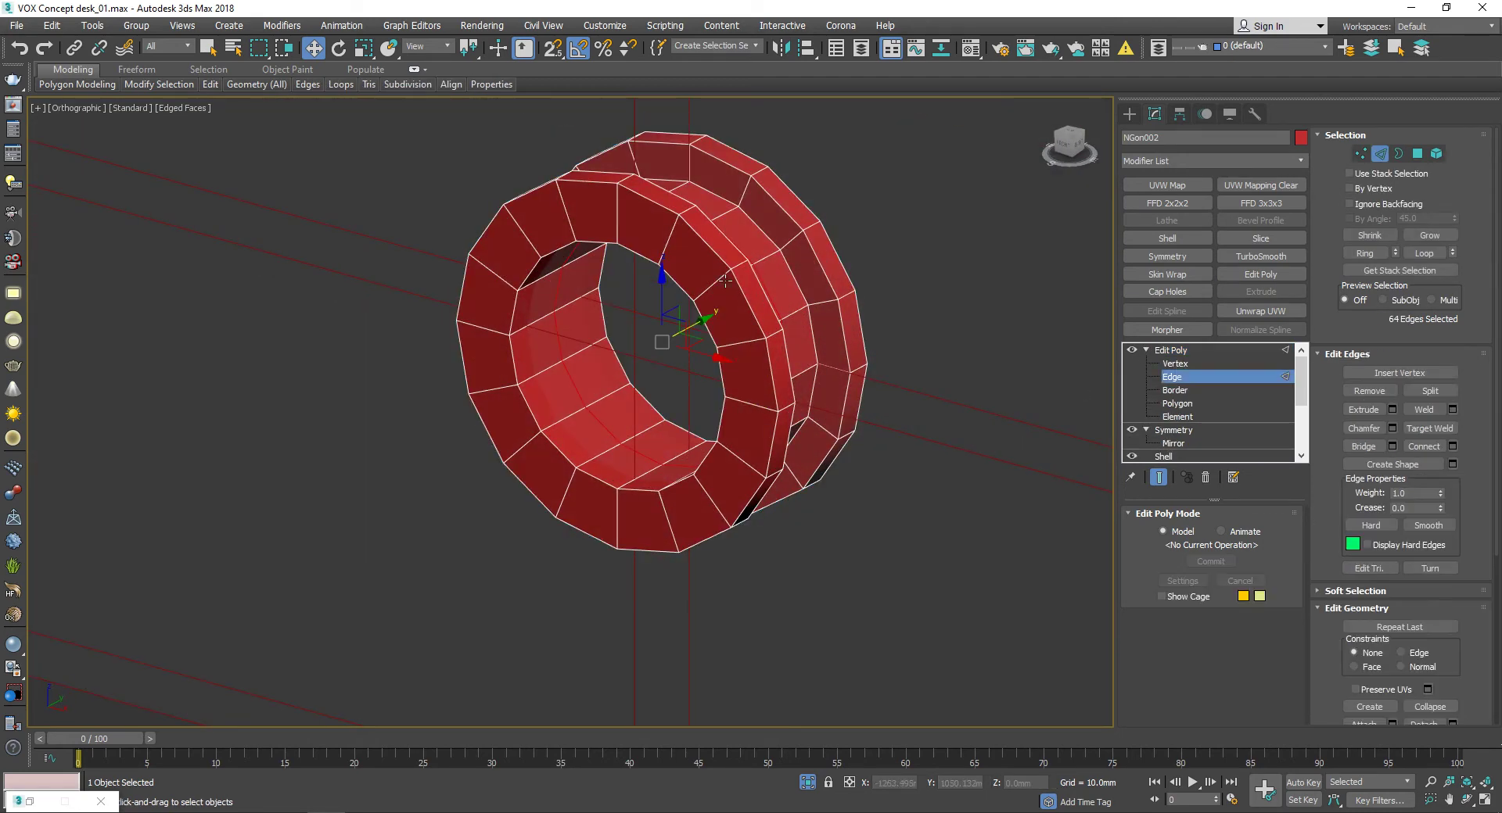
double_click(735, 286)
scroll(759, 297, "up", 4)
scroll(758, 297, "down", 5)
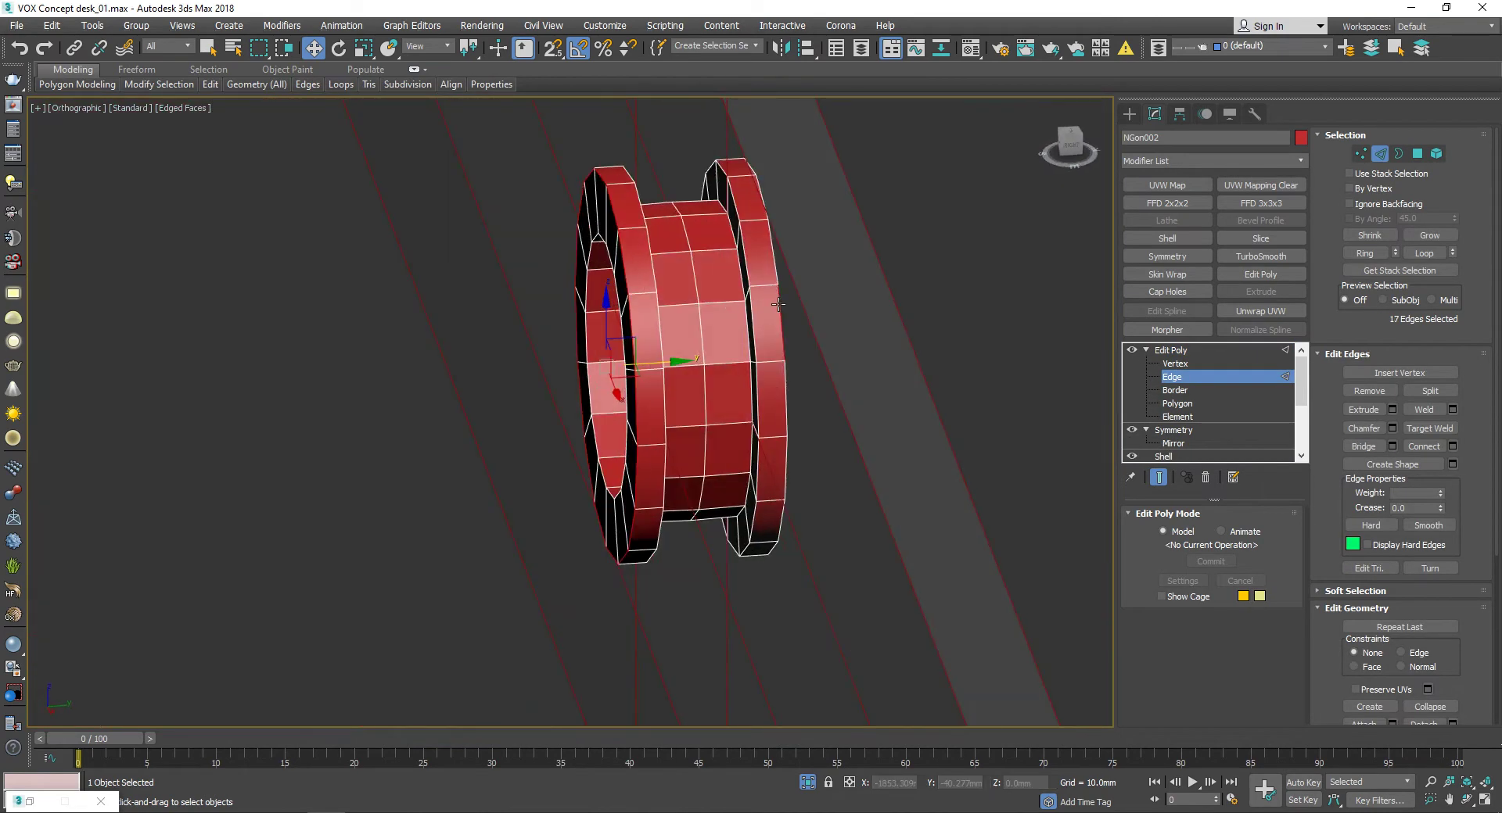
mouse_move(758, 297)
middle_mouse_down("alt")
mouse_move(714, 286)
mouse_move(718, 268)
mouse_move(711, 328)
mouse_move(845, 293)
middle_mouse_up("alt")
double_click(714, 286, "ctrl")
Step: Chamfer the ring edge loops at 1.0mm with one segment and lowered tension
key("ctrl+shift+c")
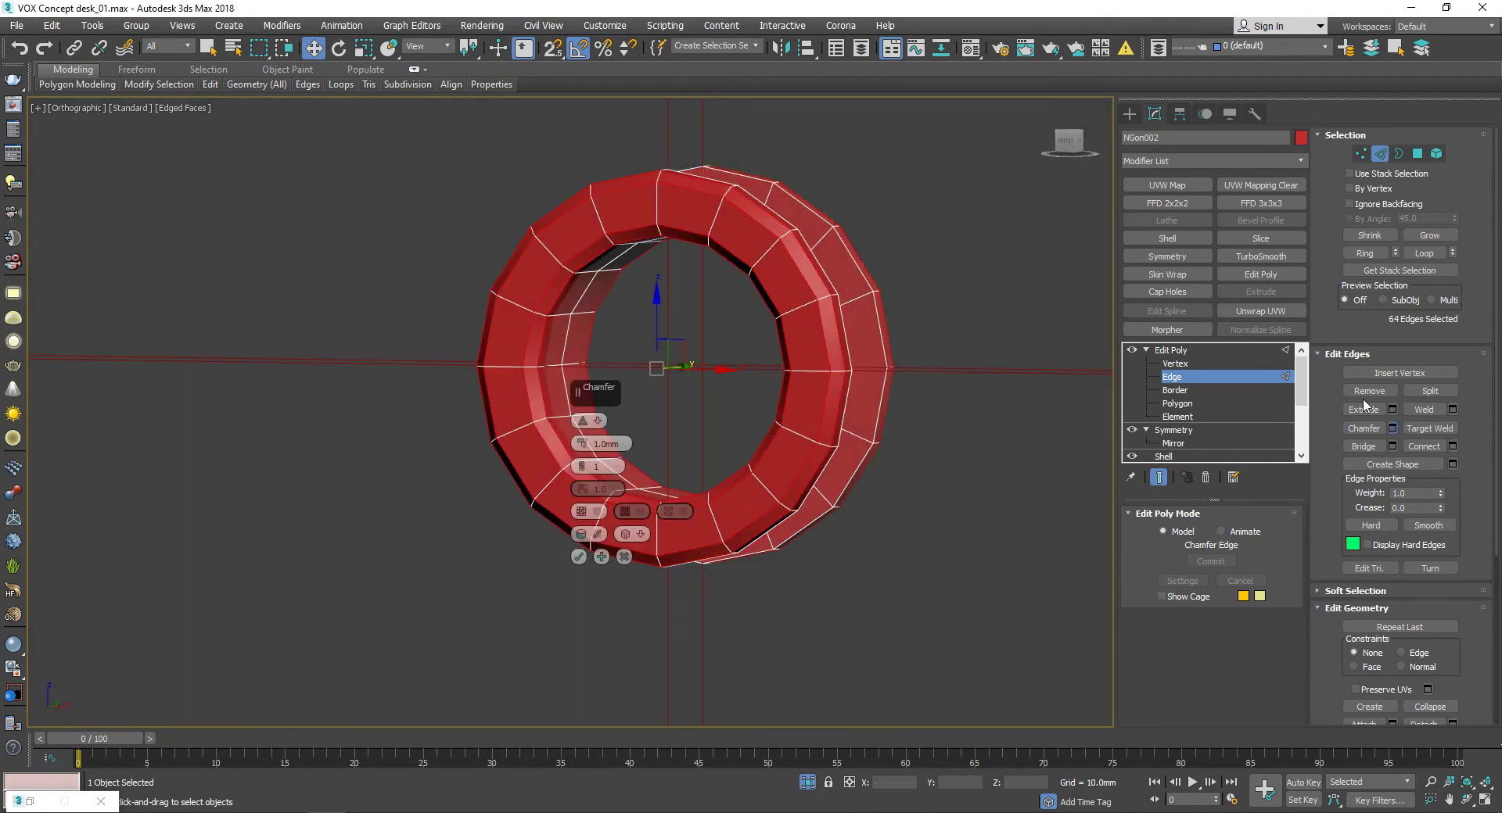
middle_click_drag(582, 449, 596, 438, "alt")
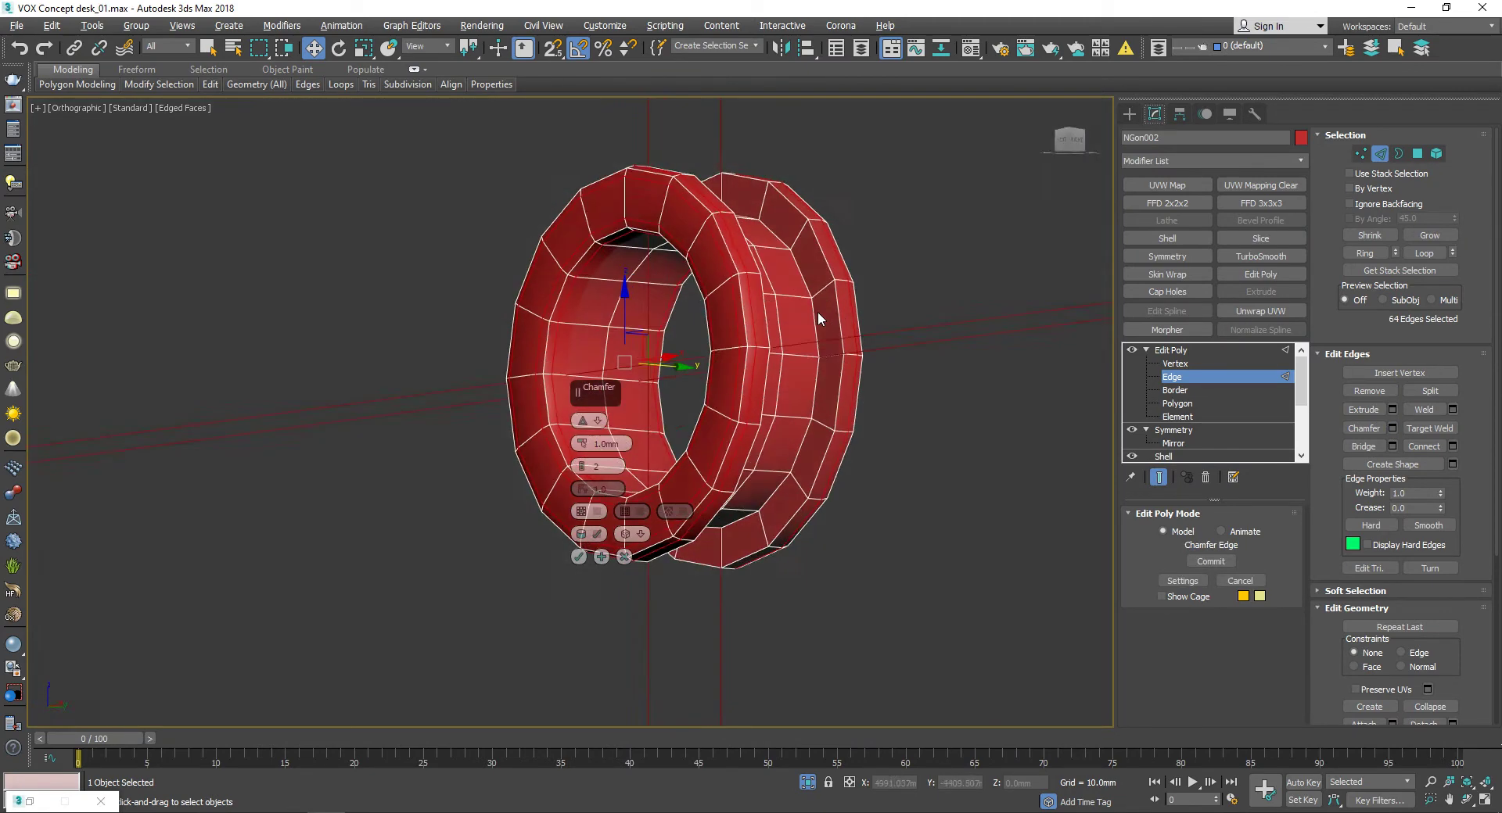
scroll(826, 315, "up", 3)
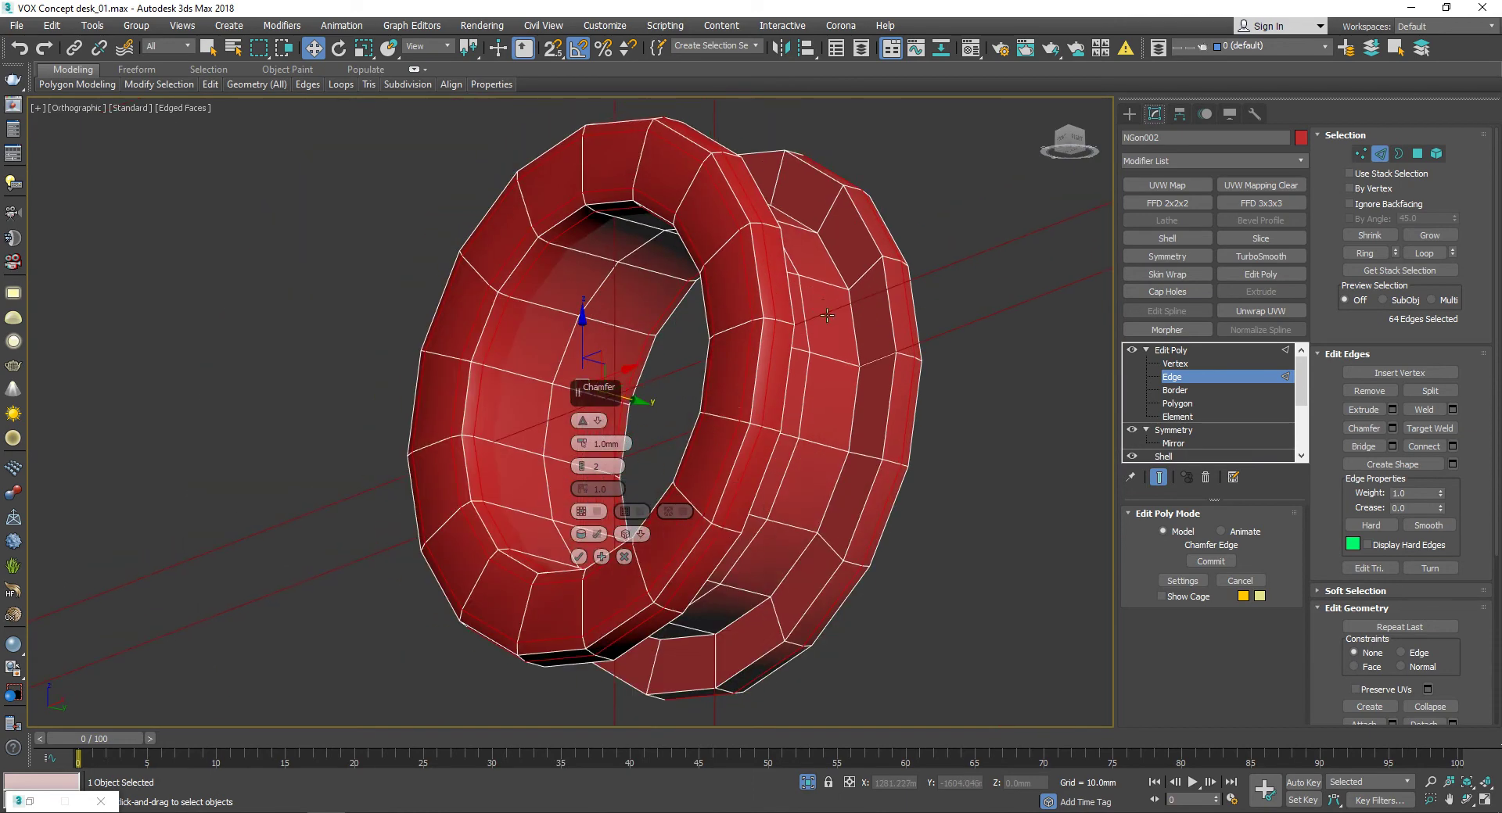
left_click_drag(585, 456, 580, 442)
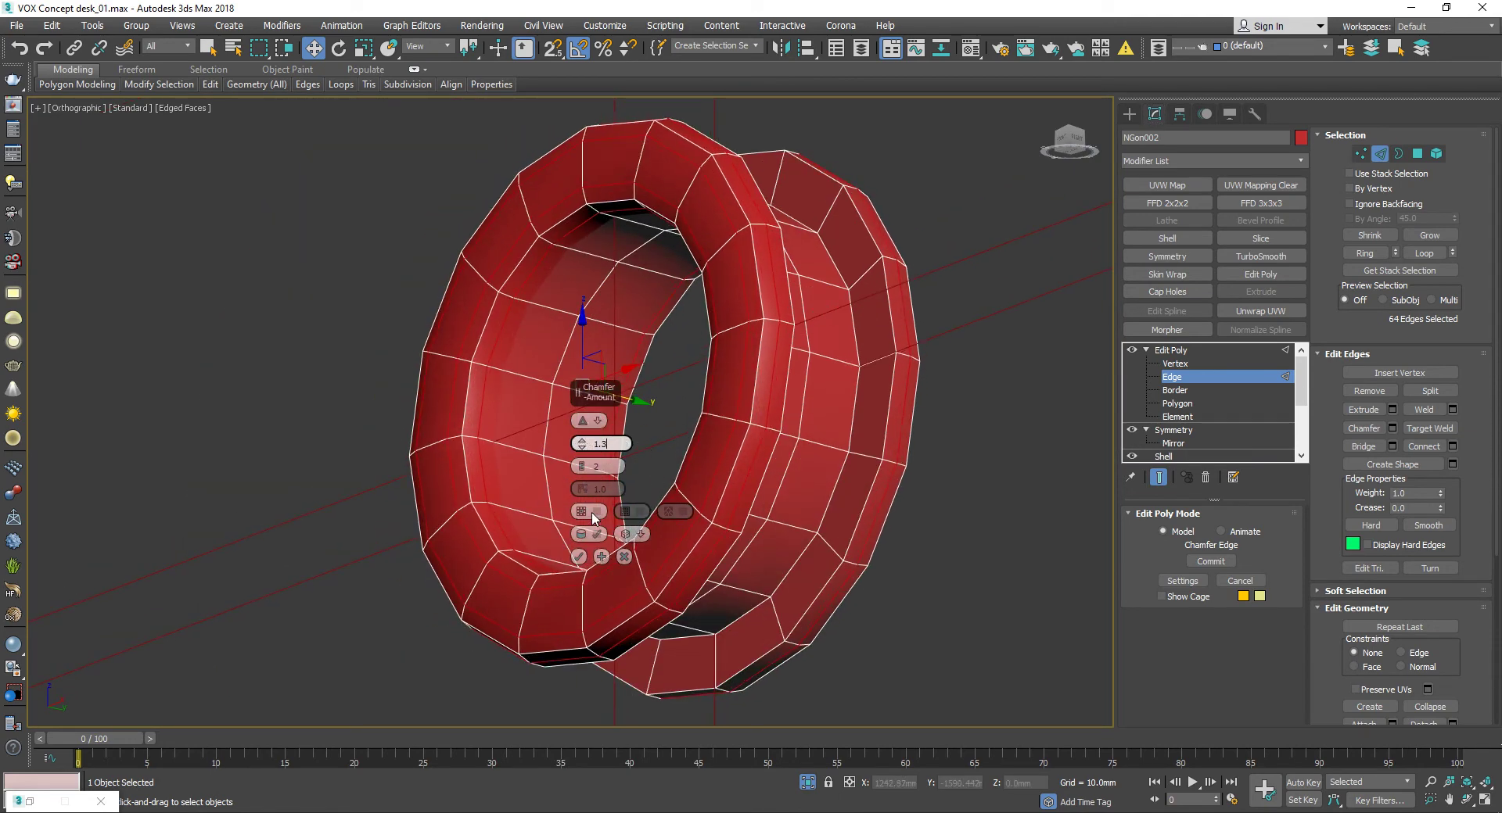
left_click(605, 467)
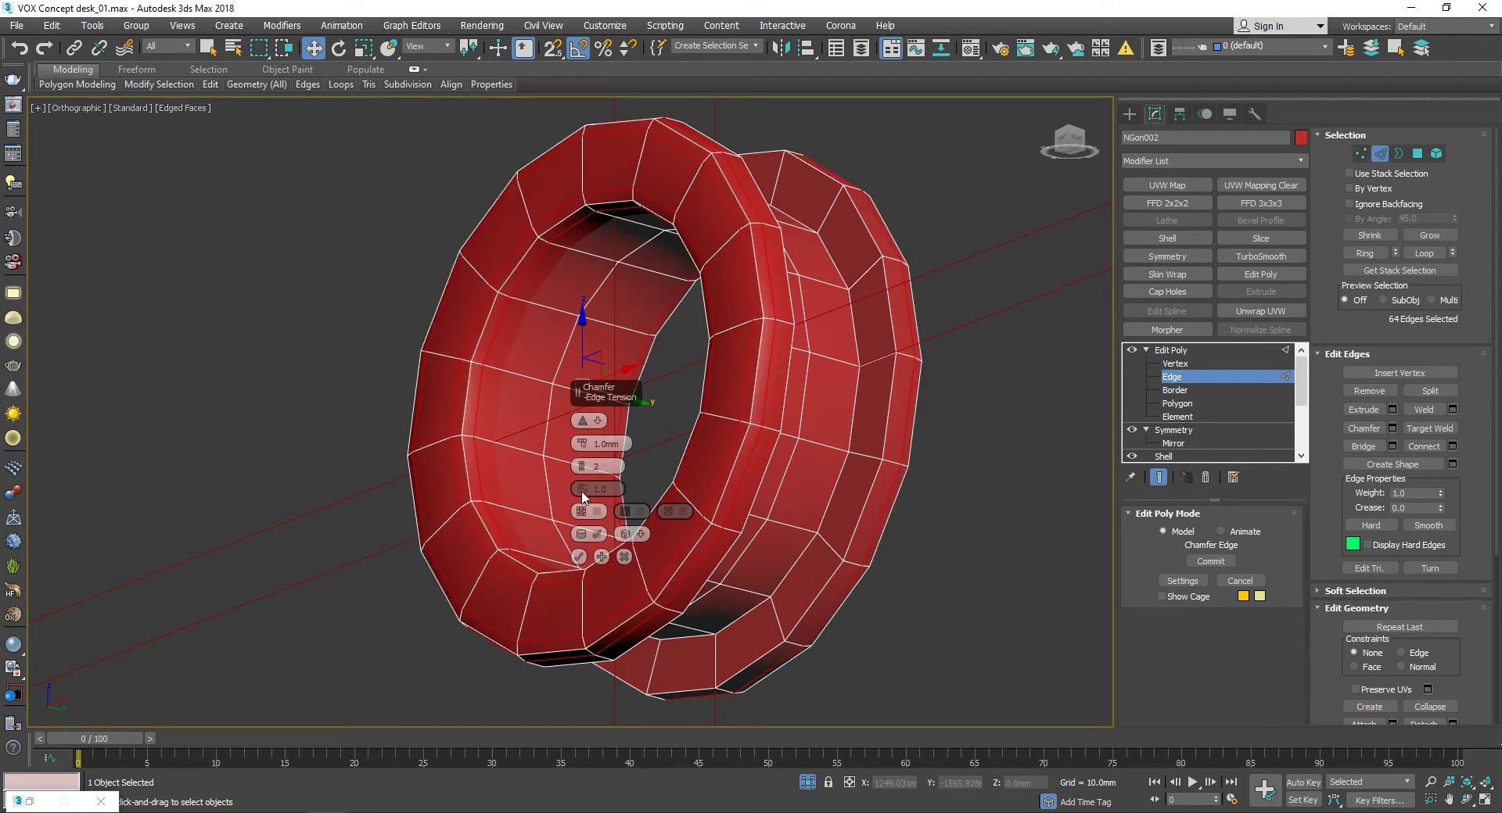
key("Return")
left_click_drag(583, 491, 592, 524)
key("Return")
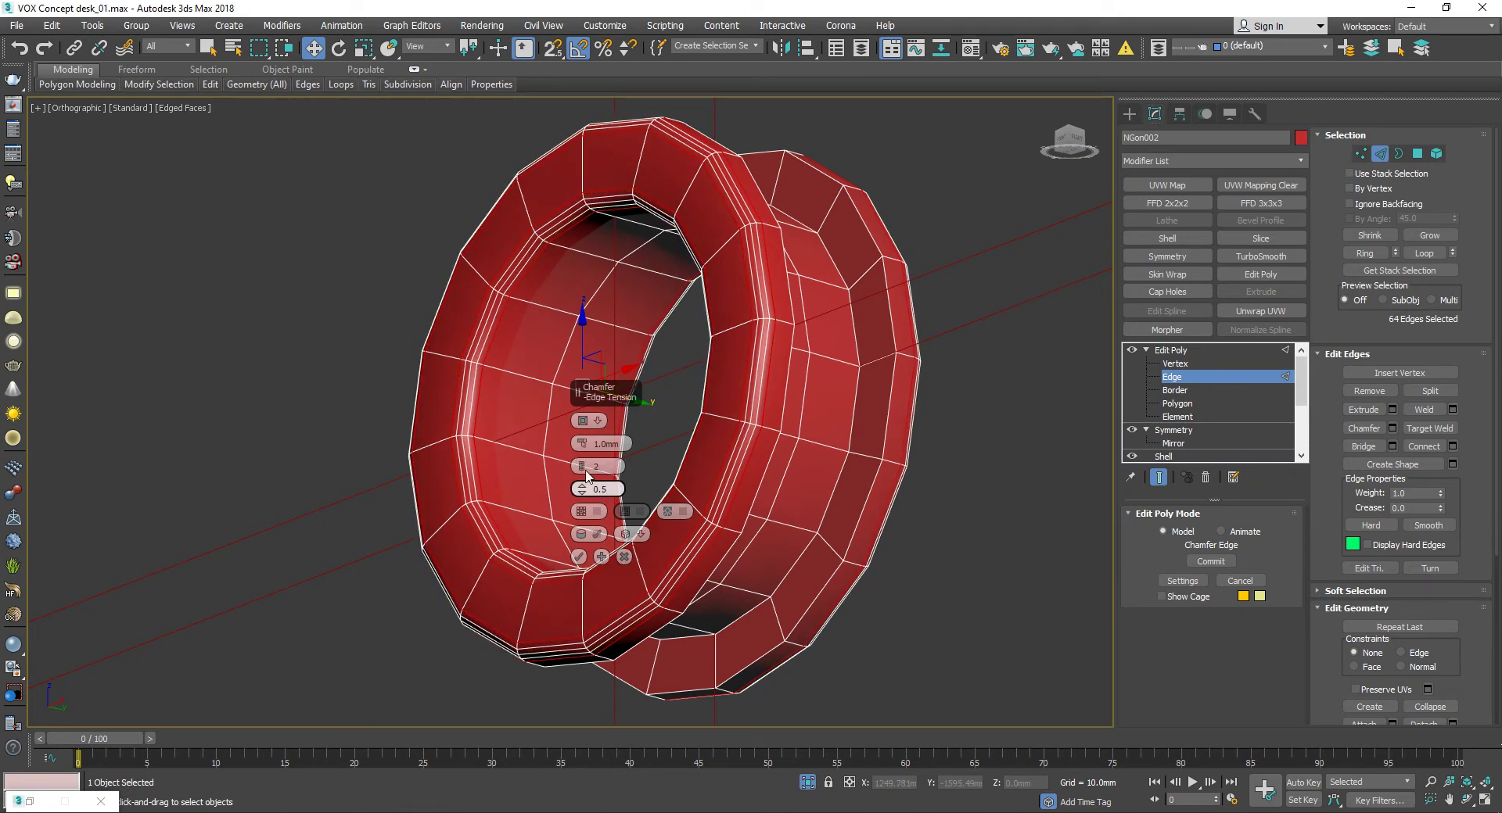
left_click_drag(587, 476, 583, 469)
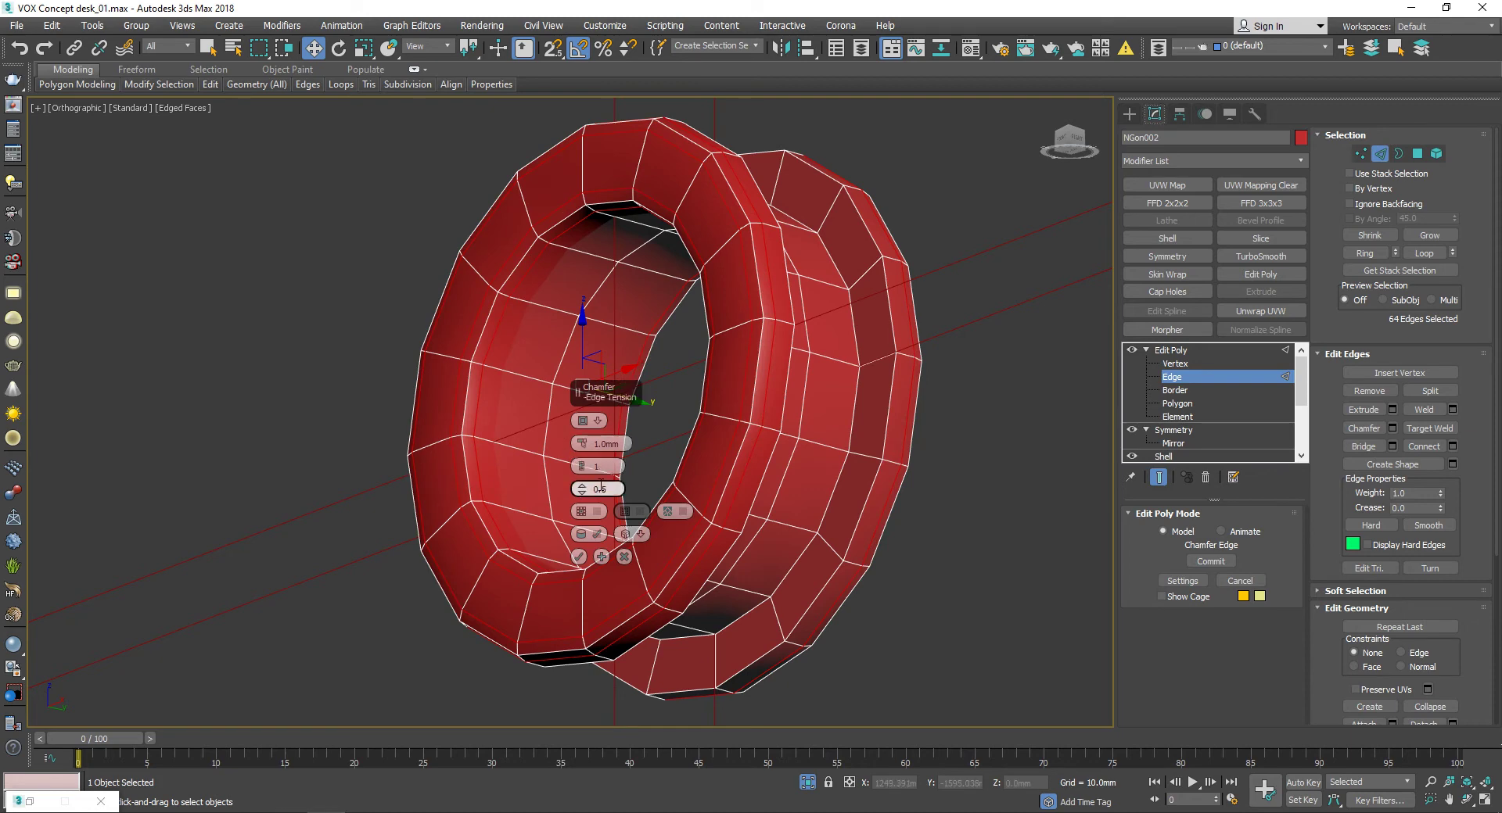
left_click(579, 556)
Step: Re-chamfer the ring edges with a narrower ~0.3mm amount and tension 1.0
middle_click_drag(714, 463, 630, 371, "alt")
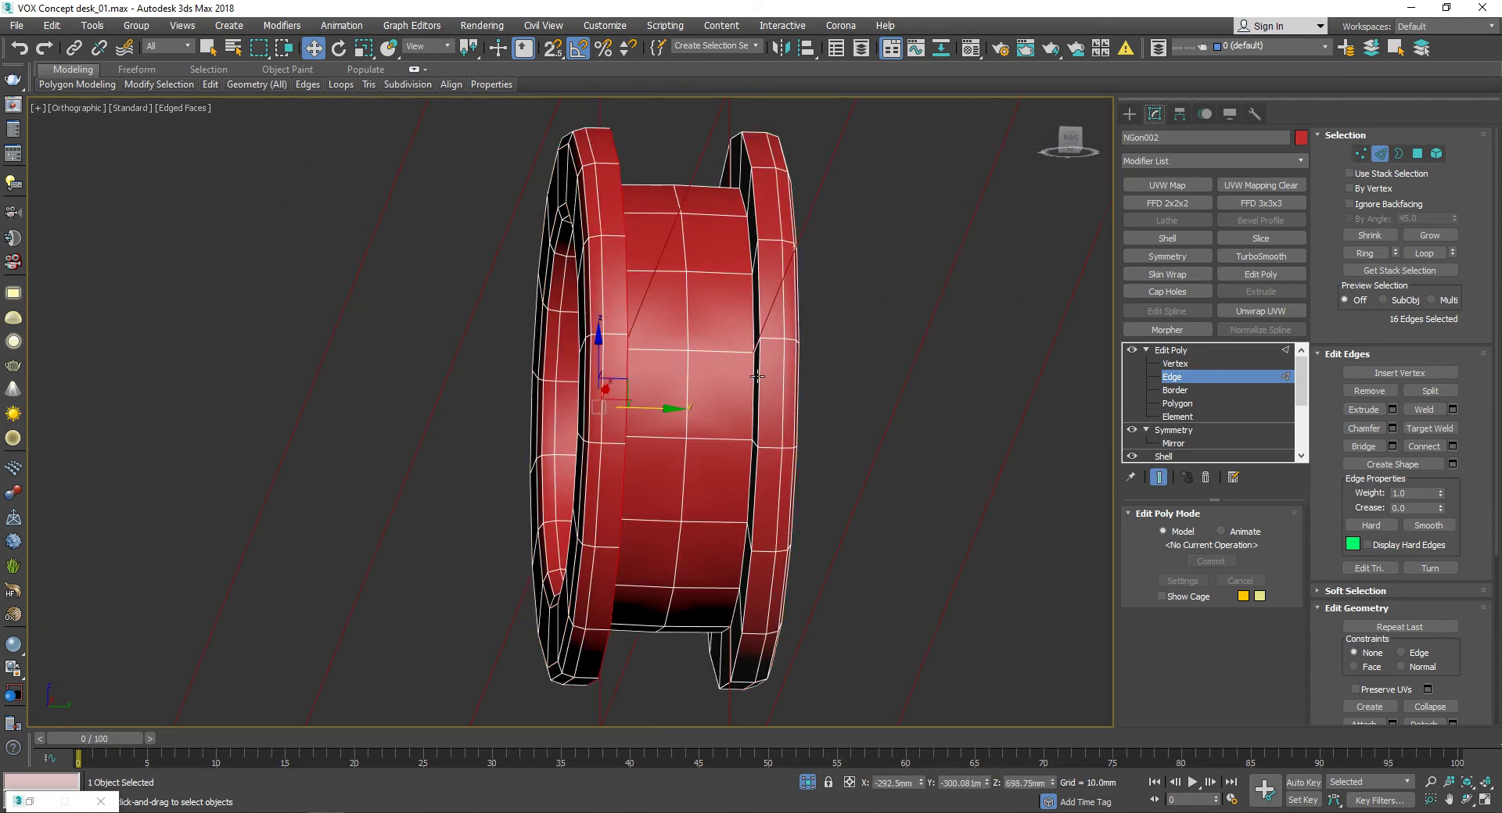
mouse_move(756, 377)
middle_mouse_down("alt")
mouse_move(769, 338)
mouse_move(794, 354)
middle_mouse_up("alt")
left_click(1390, 429)
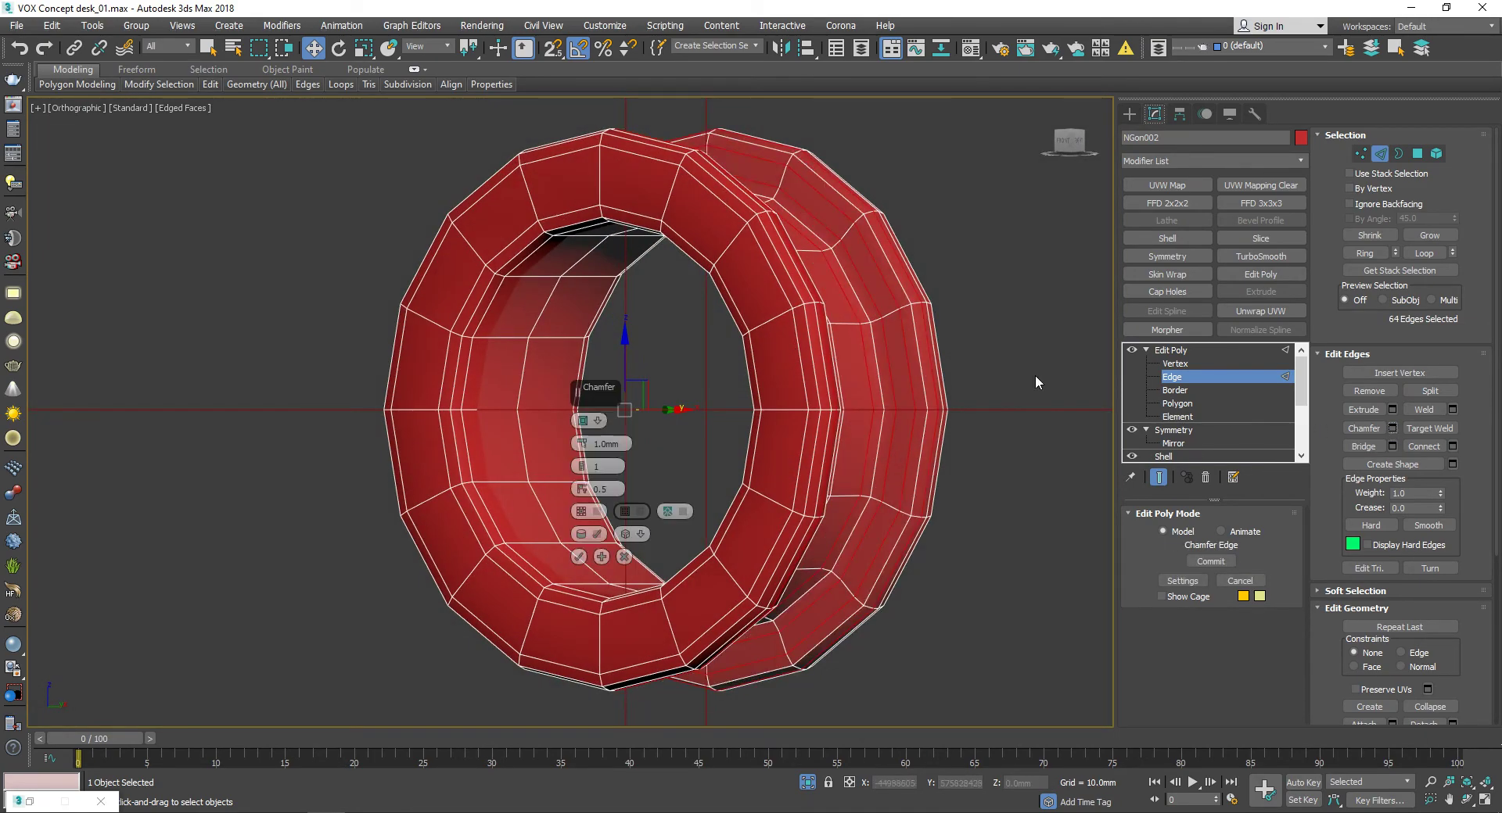
mouse_move(946, 378)
middle_mouse_down("alt")
mouse_move(946, 396)
mouse_move(547, 439)
middle_mouse_up("alt")
left_click_drag(585, 454, 598, 449)
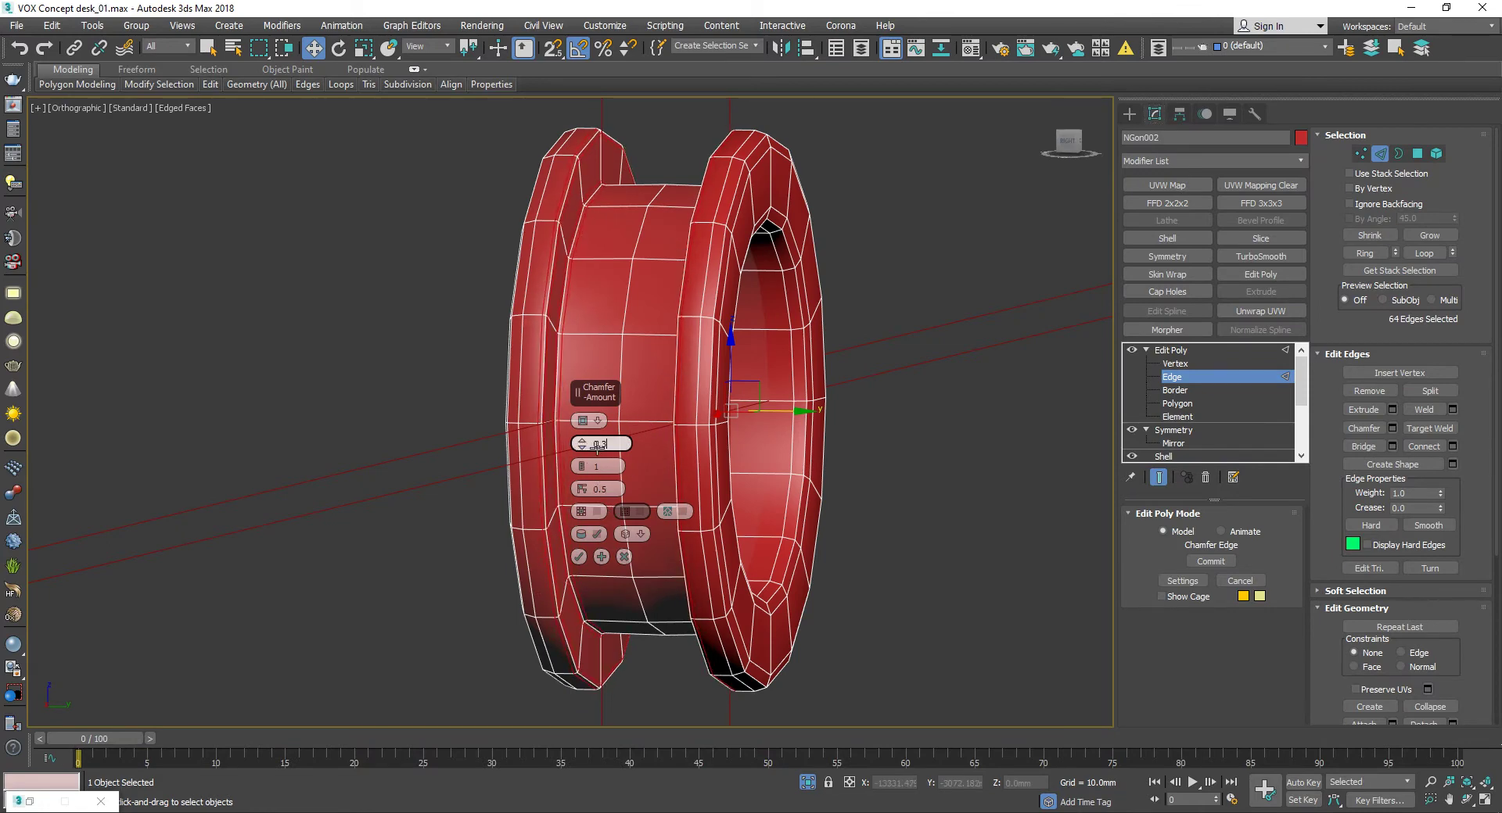
scroll(600, 470, "up", 3)
left_click_drag(585, 501, 564, 377)
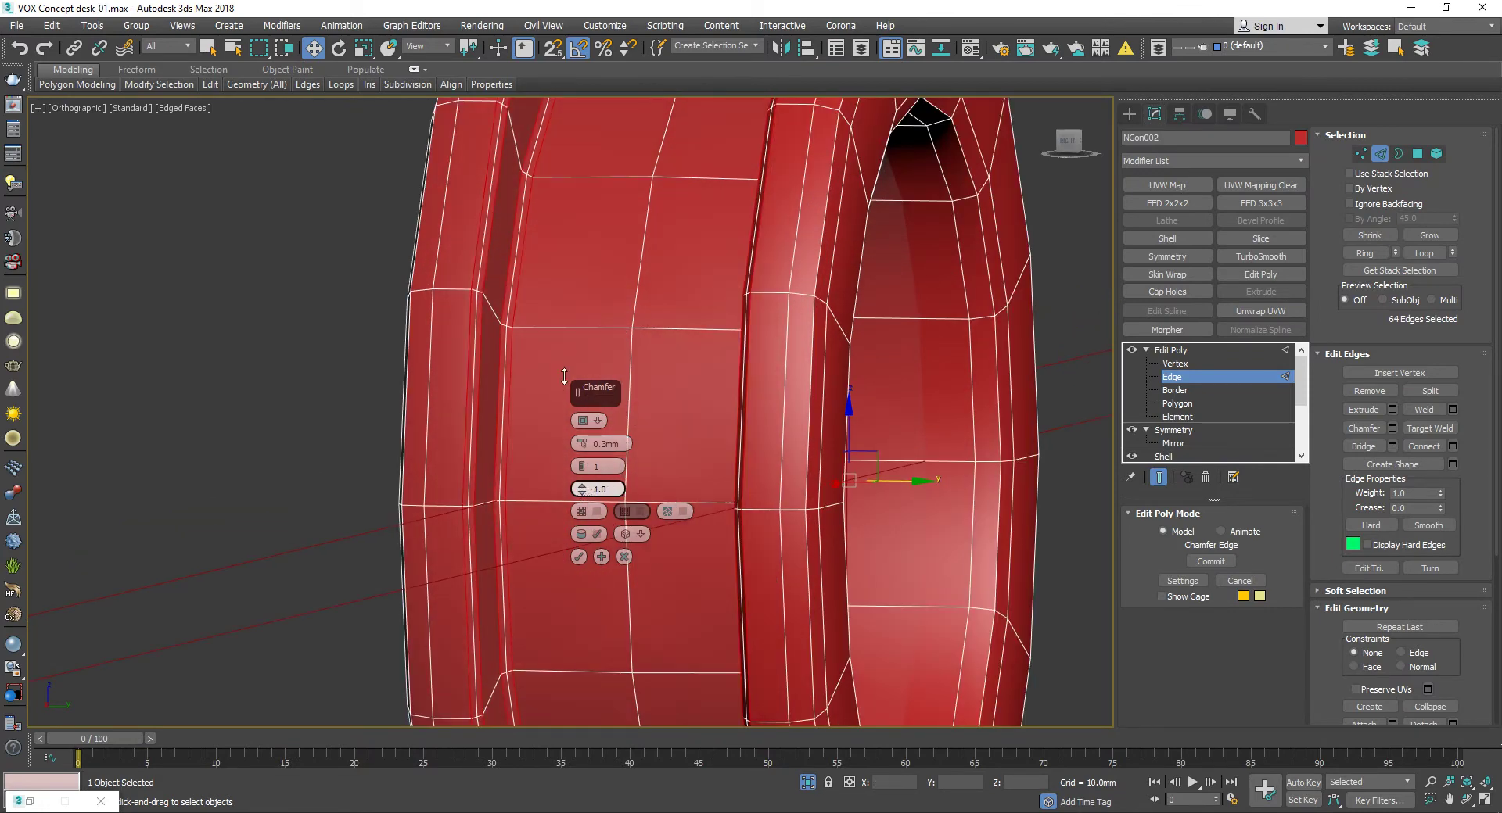
scroll(556, 383, "down", 3)
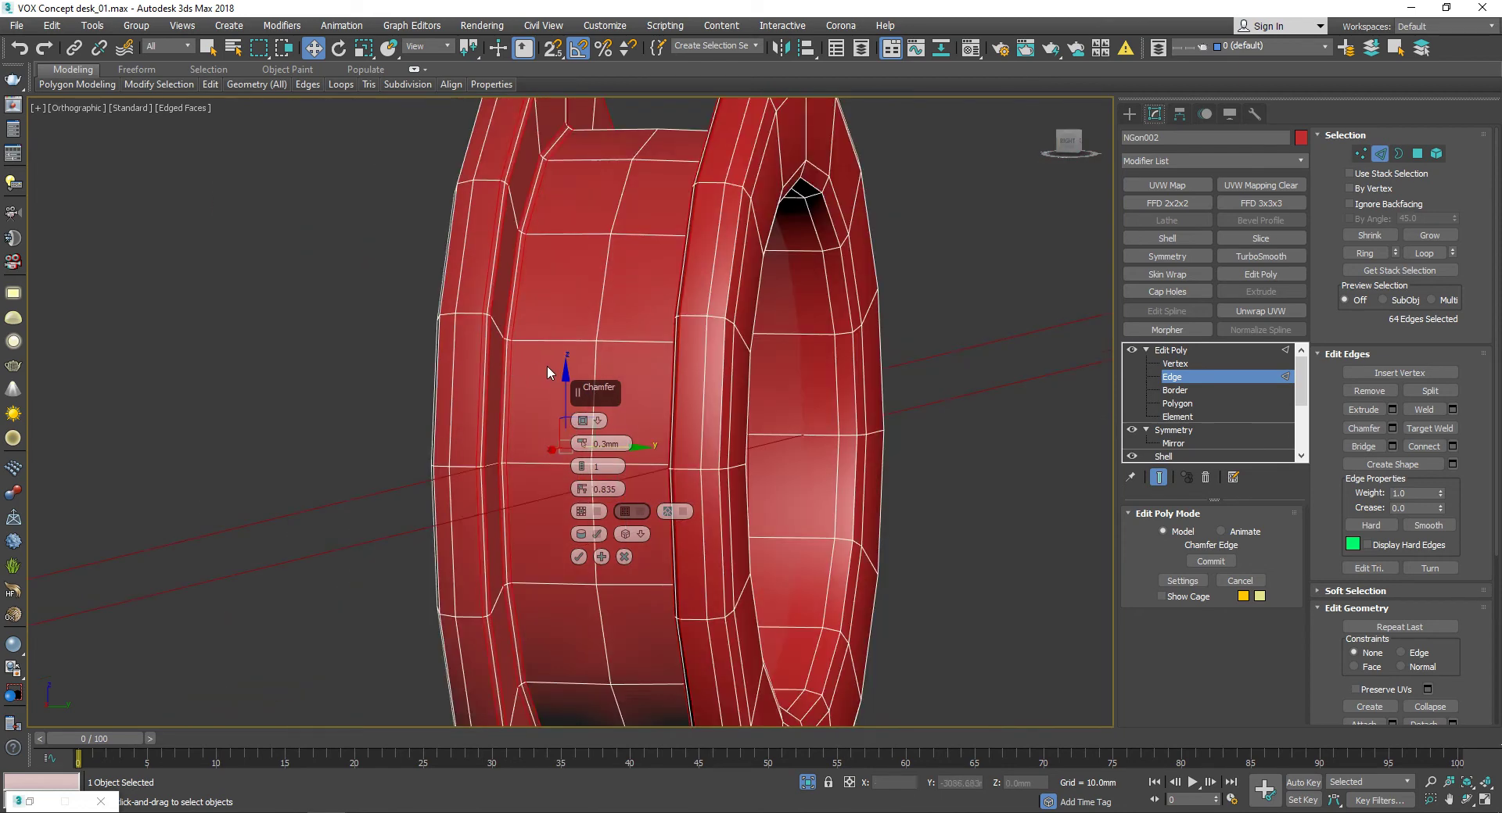
scroll(657, 509, "up", 6)
left_click(579, 556)
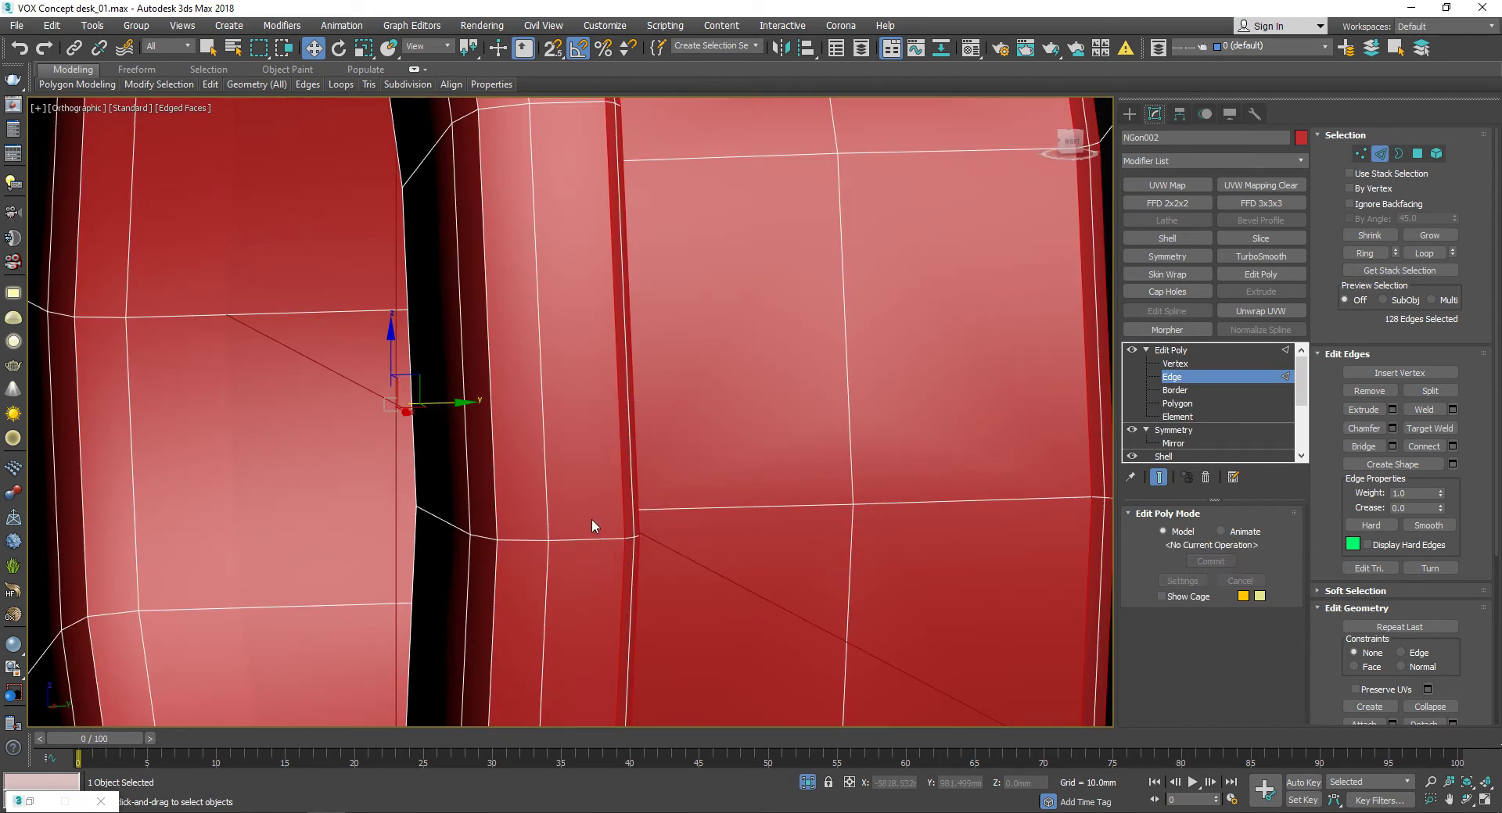
Step: Add a TurboSmooth modifier to the ring and view it without edge lines
key("z")
key("2")
left_click(1247, 262)
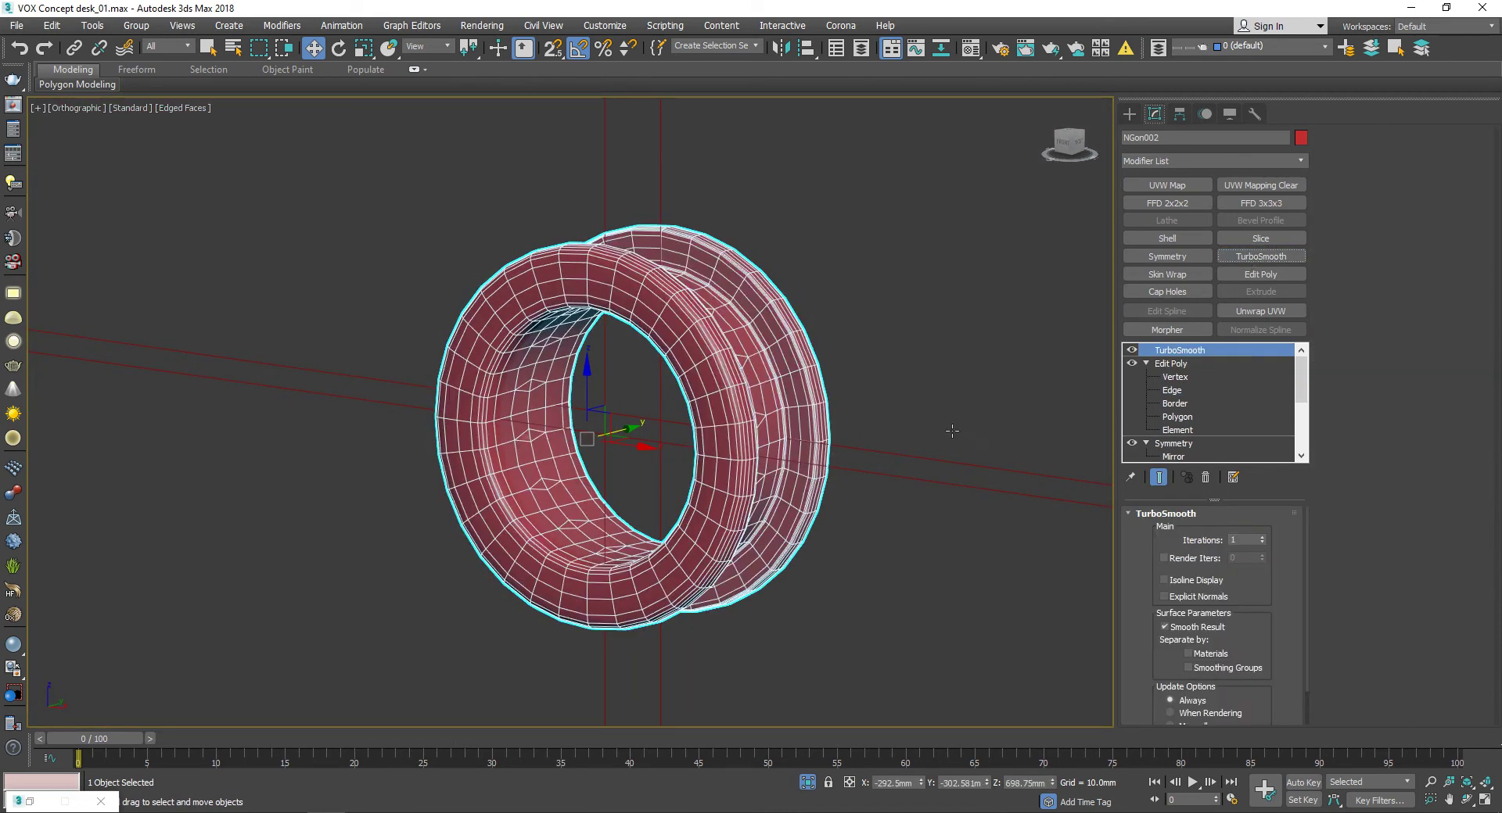
left_click(1068, 142)
mouse_move(783, 438)
middle_mouse_down("alt")
mouse_move(804, 452)
mouse_move(804, 418)
mouse_move(915, 428)
middle_mouse_up("alt")
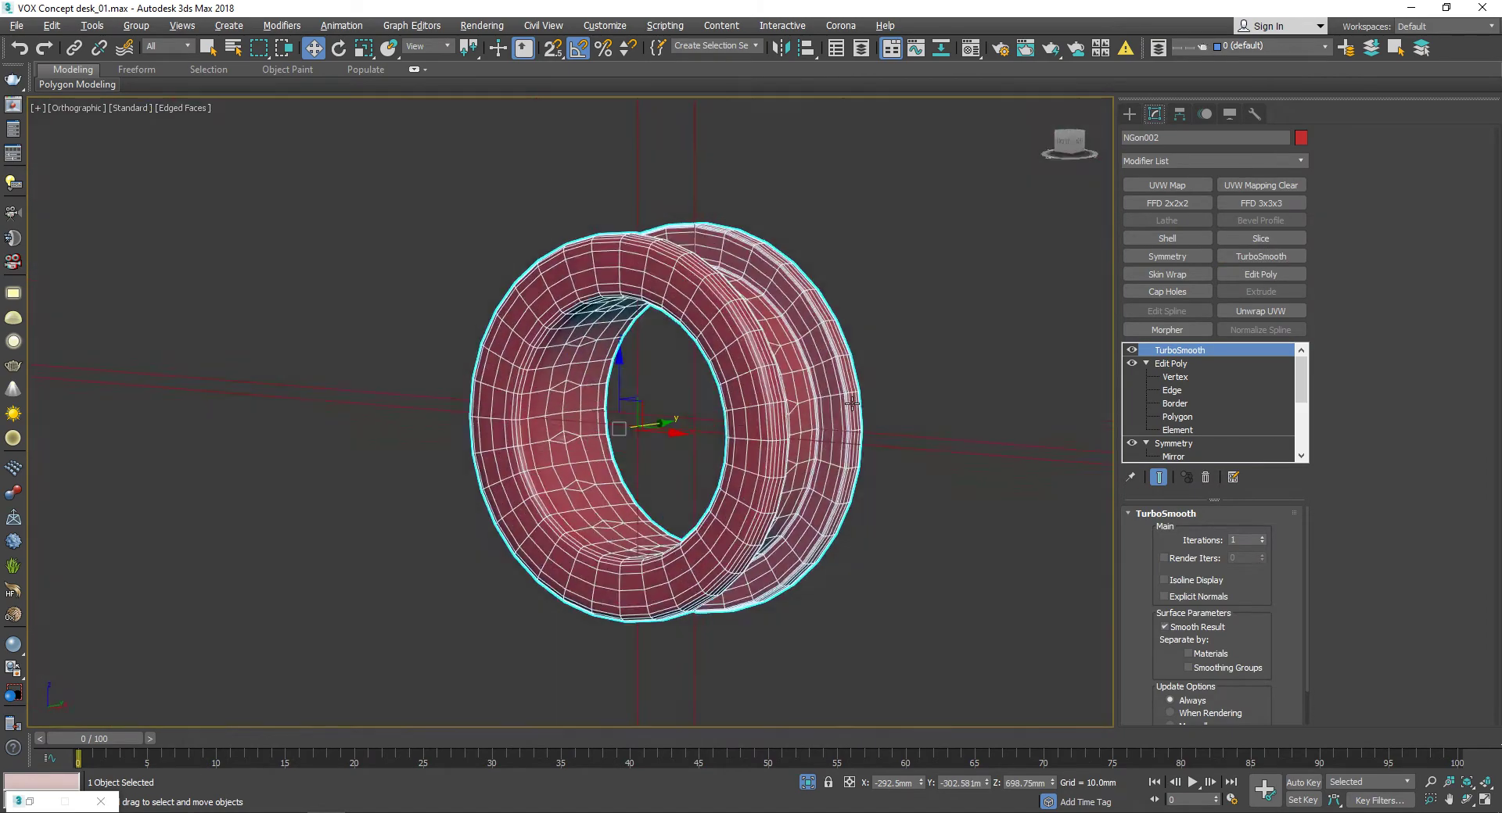
key("F4")
Step: Raise TurboSmooth to 2 iterations, compare, then delete it from the stack
left_click(1261, 537)
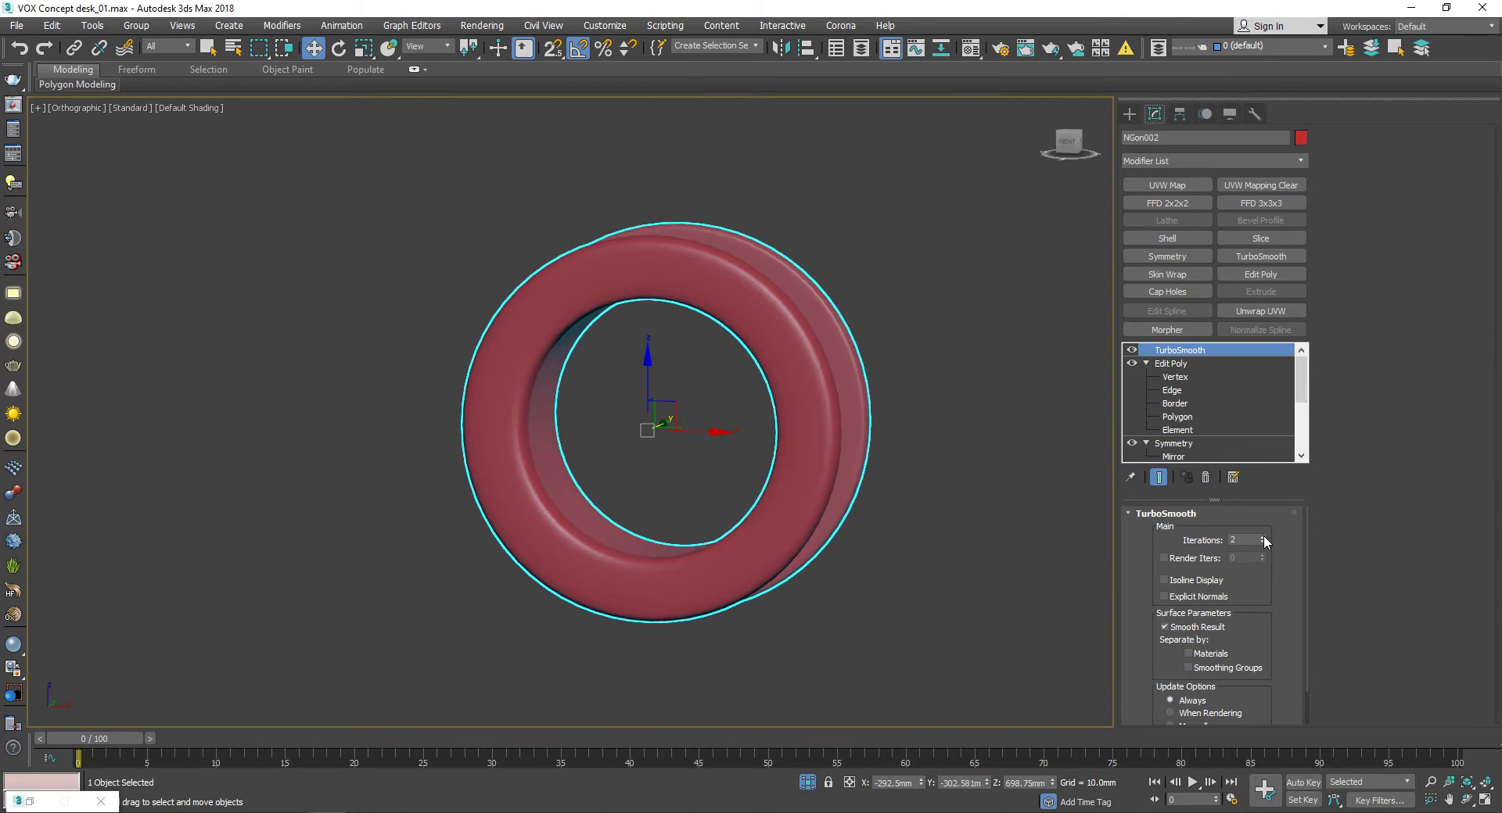
key("F4")
key("F4")
left_click(1206, 477)
key("F3")
mouse_move(610, 454)
middle_mouse_down("alt")
mouse_move(783, 456)
mouse_move(791, 436)
middle_mouse_up("alt")
Step: Delete the ring's TurboSmooth, isolate the grommet ring and enter Edit Poly vertex level
key("Delete")
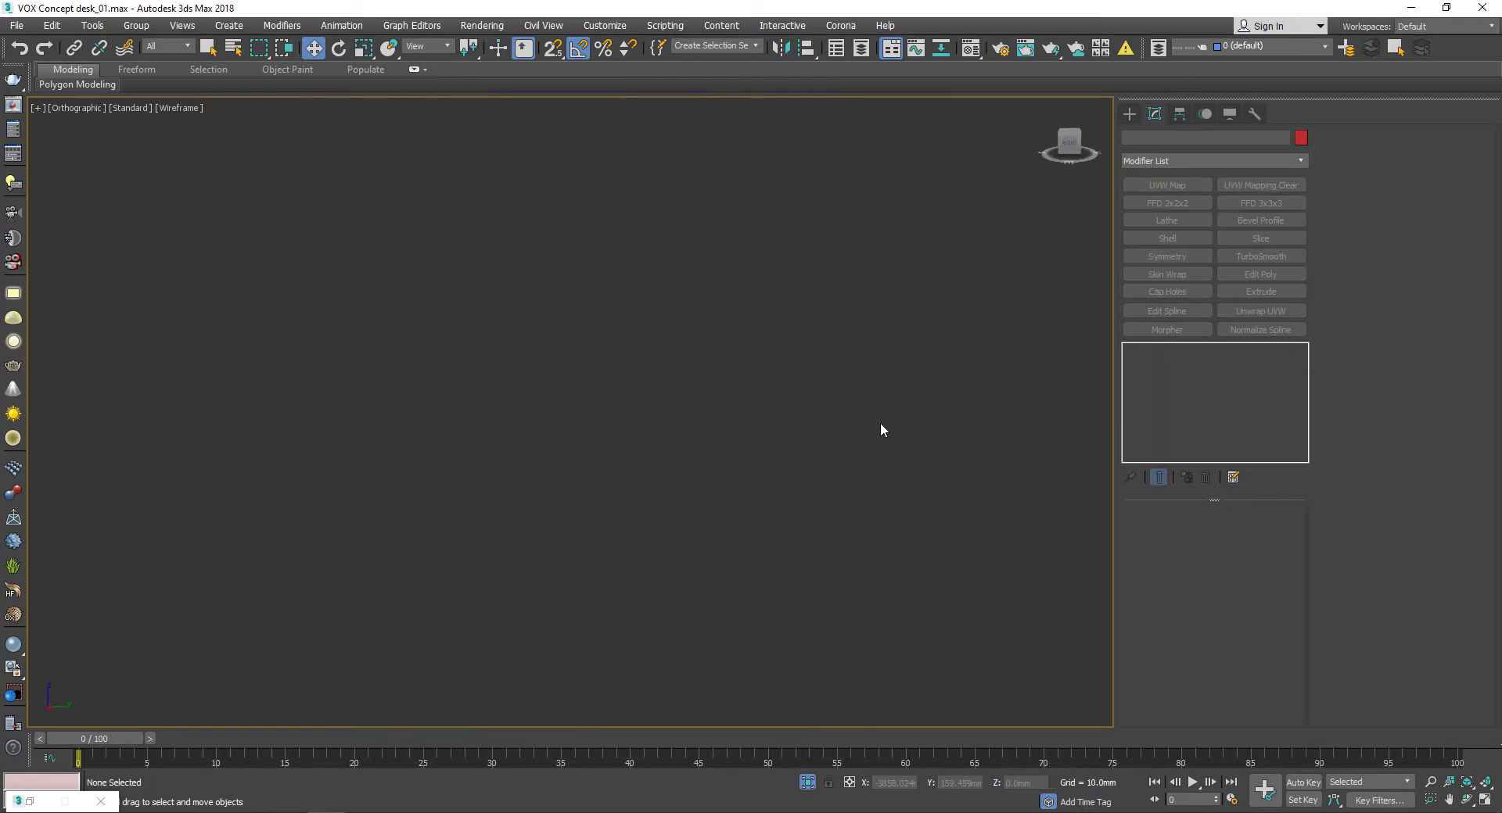
left_click(573, 410)
key("z")
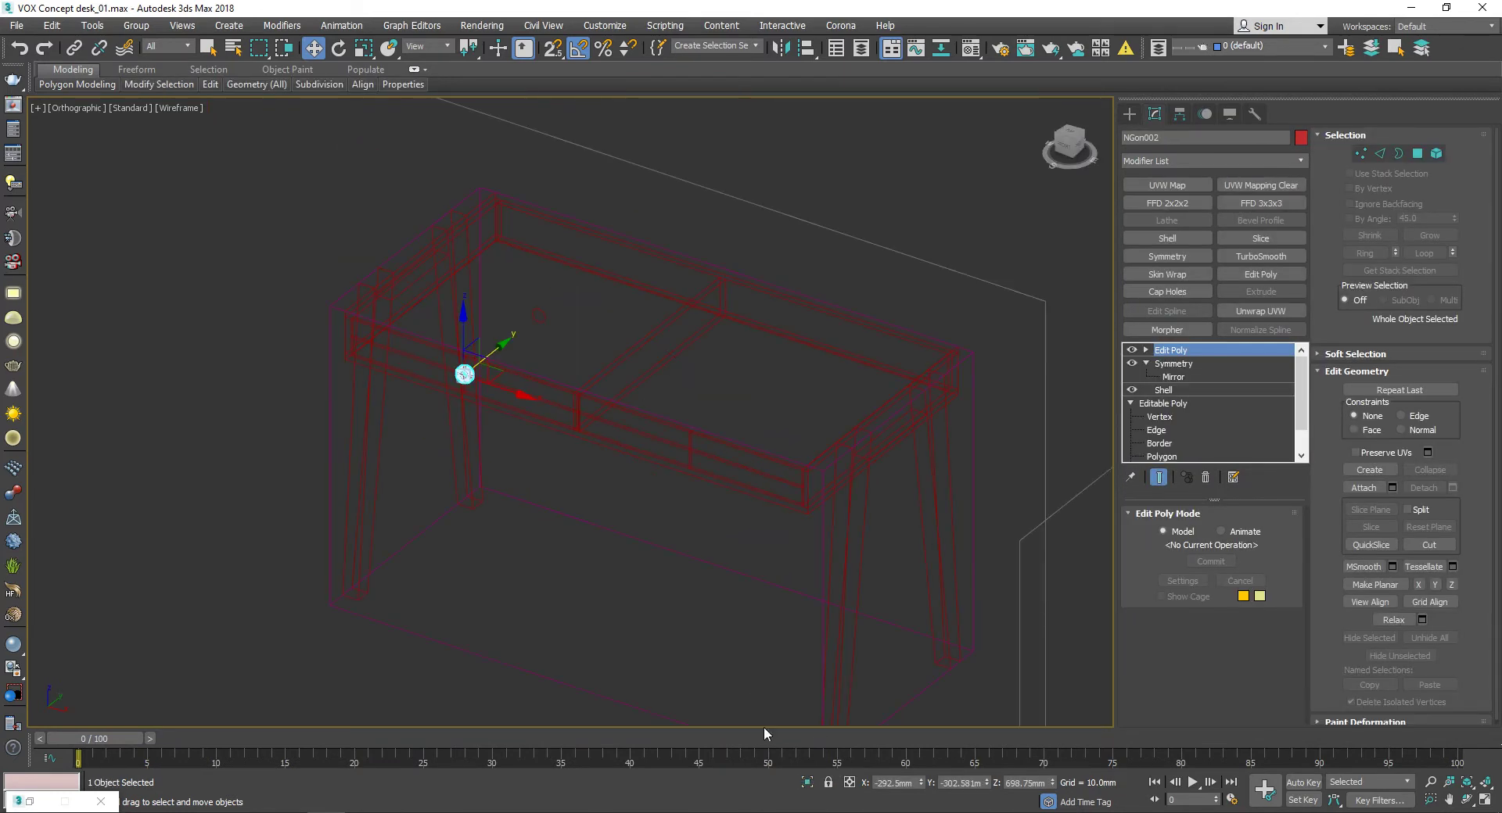
middle_click_drag(624, 534, 650, 524, "alt")
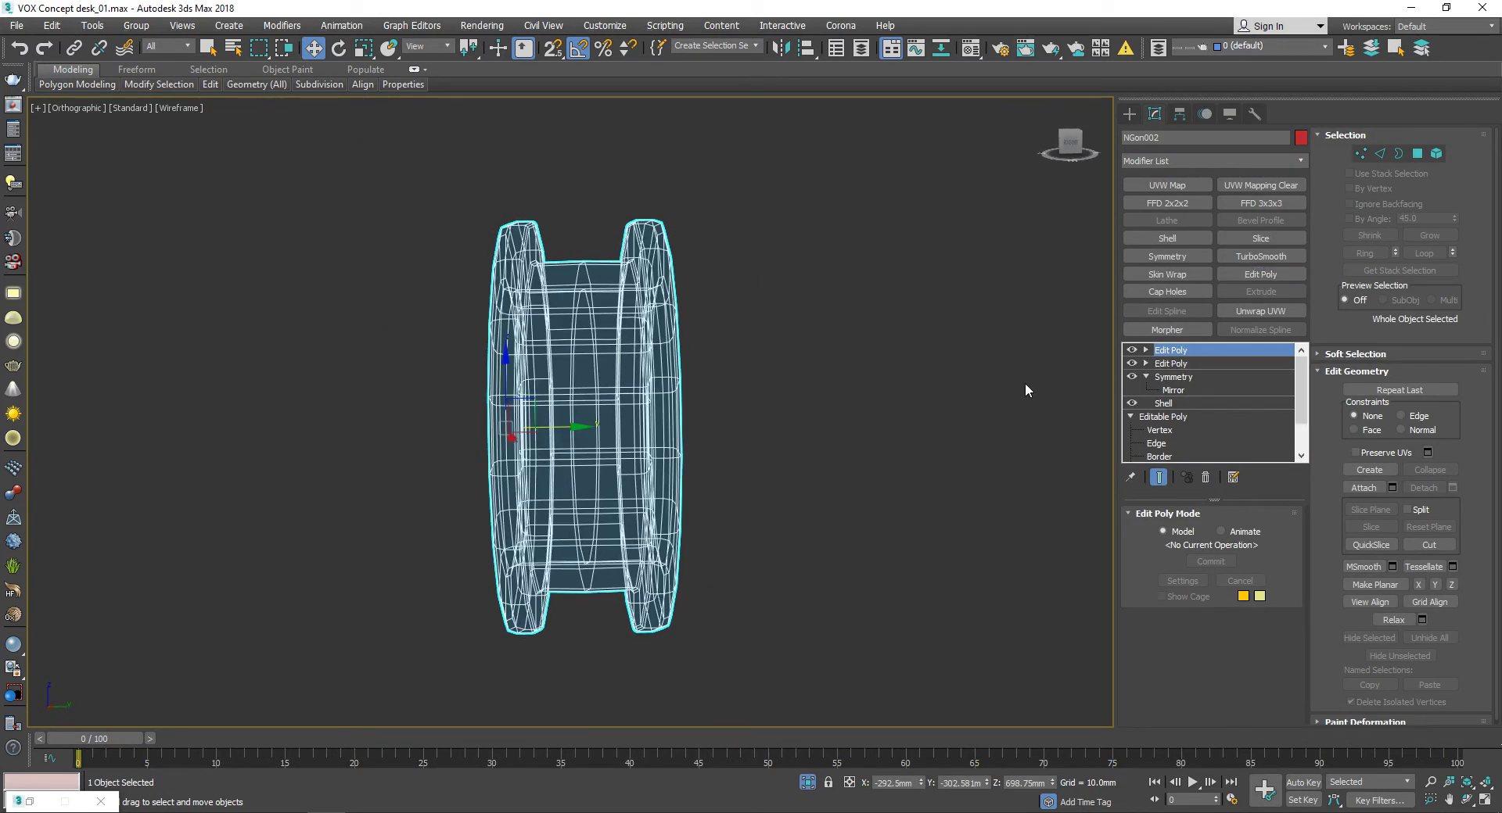
key("1")
mouse_move(782, 391)
middle_mouse_down("alt")
mouse_move(691, 404)
mouse_move(788, 416)
middle_mouse_up("alt")
scroll(637, 359, "up", 5)
scroll(647, 359, "down", 3)
key("F3")
key("F3")
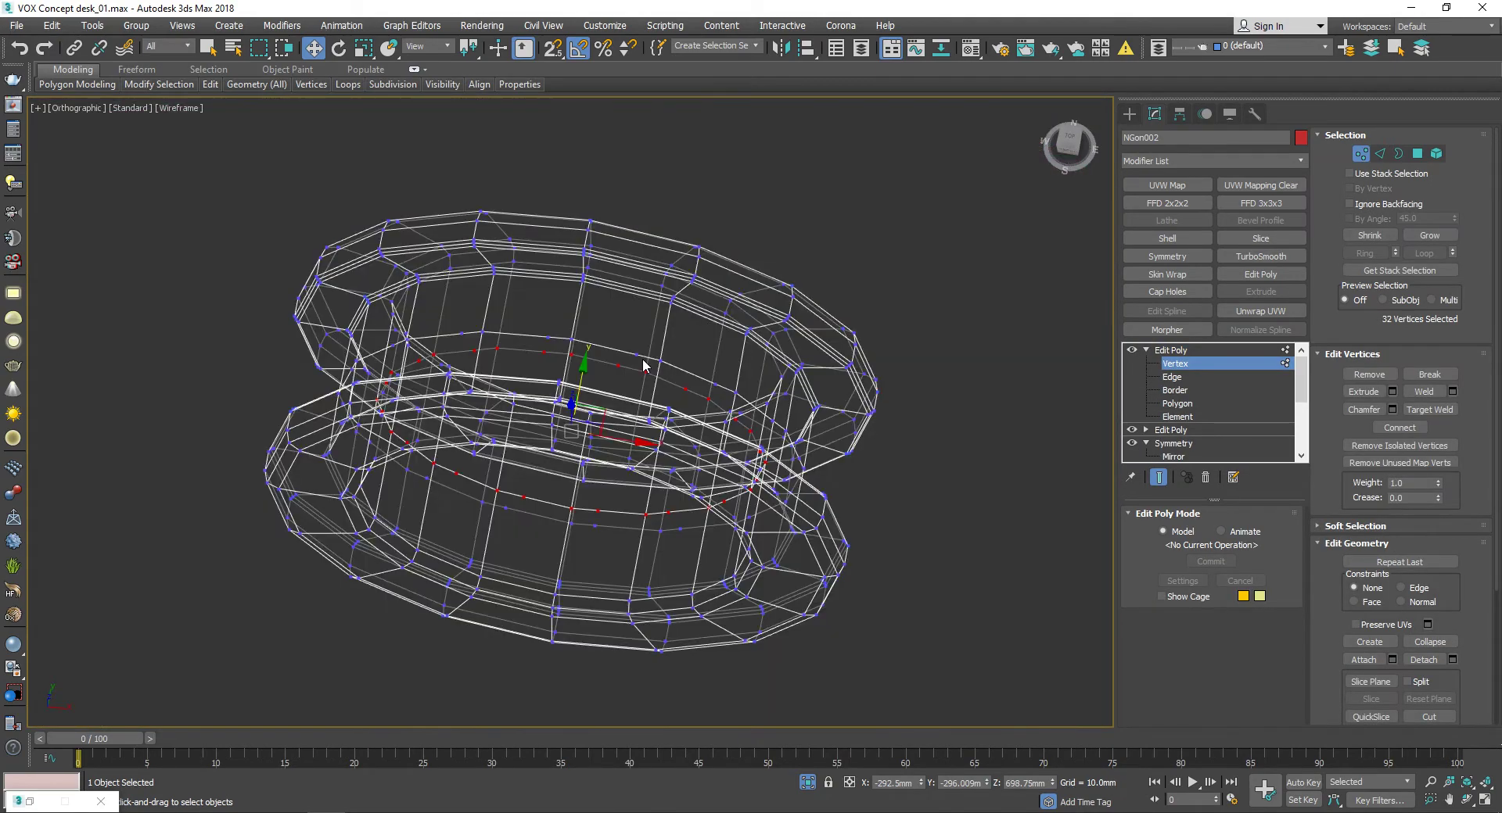
Step: Select the first stray mid-edge vertices on the grommet ring
left_click(643, 365)
mouse_move(643, 365)
middle_mouse_down("alt")
mouse_move(630, 236)
mouse_move(536, 329)
mouse_move(560, 338)
mouse_move(660, 309)
mouse_move(547, 378)
middle_mouse_up("alt")
scroll(496, 361, "up", 3)
scroll(496, 361, "down", 4)
scroll(520, 432, "up", 4)
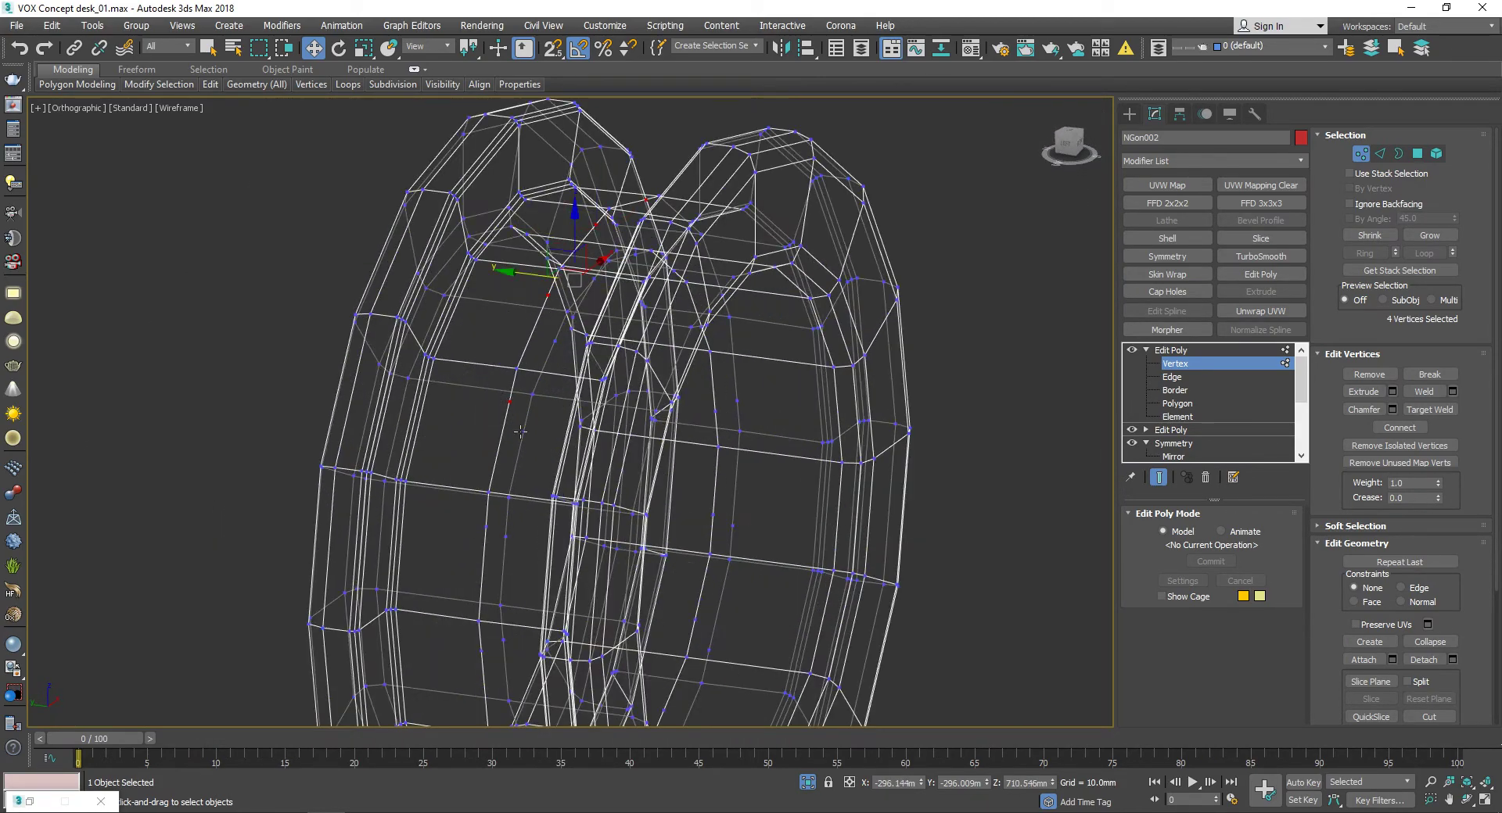
scroll(482, 536, "down", 4)
scroll(460, 502, "up", 5)
scroll(486, 608, "down", 4)
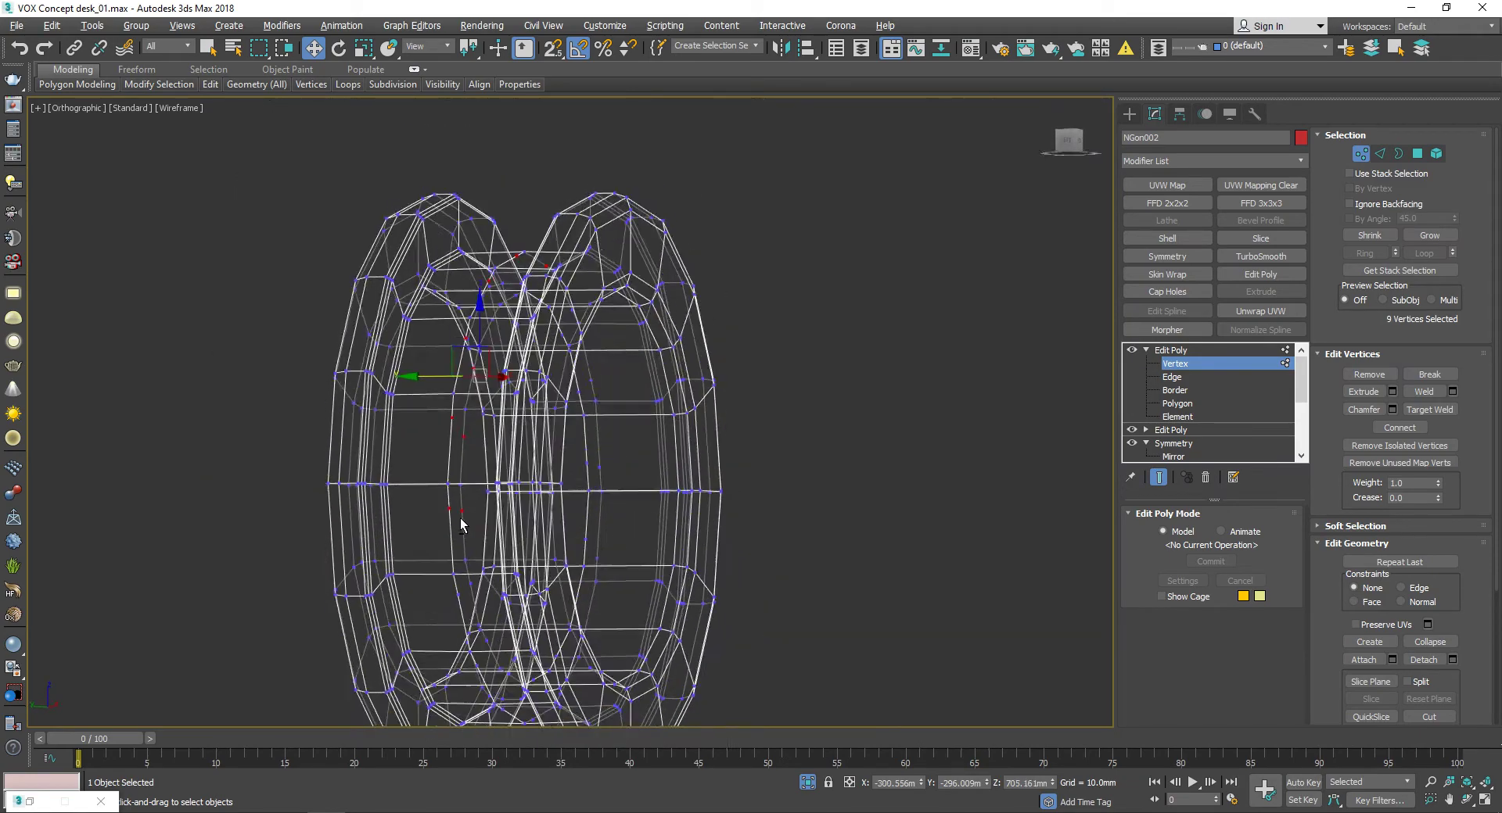
scroll(460, 520, "up", 4)
left_click_drag(373, 523, 447, 558, "ctrl")
scroll(480, 536, "down", 5)
scroll(499, 562, "up", 2)
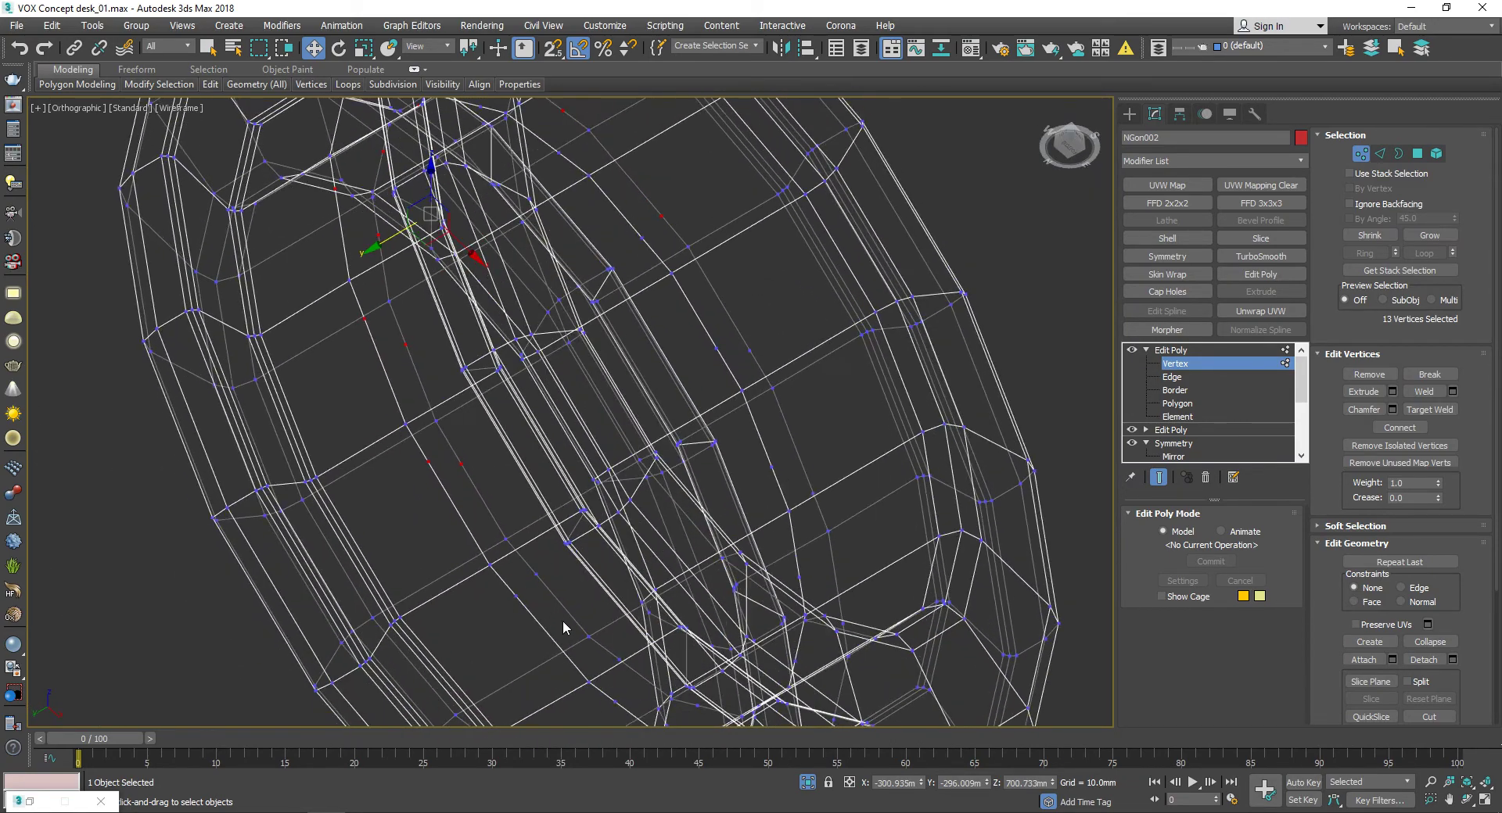
scroll(564, 622, "down", 4)
Step: Add the remaining stray vertices around the ring to the selection
mouse_move(612, 619)
middle_mouse_down("alt")
mouse_move(604, 419)
mouse_move(799, 394)
mouse_move(640, 548)
middle_mouse_up("alt")
scroll(603, 419, "up", 4)
left_click(527, 440, "ctrl")
middle_click_drag(612, 358, 614, 451)
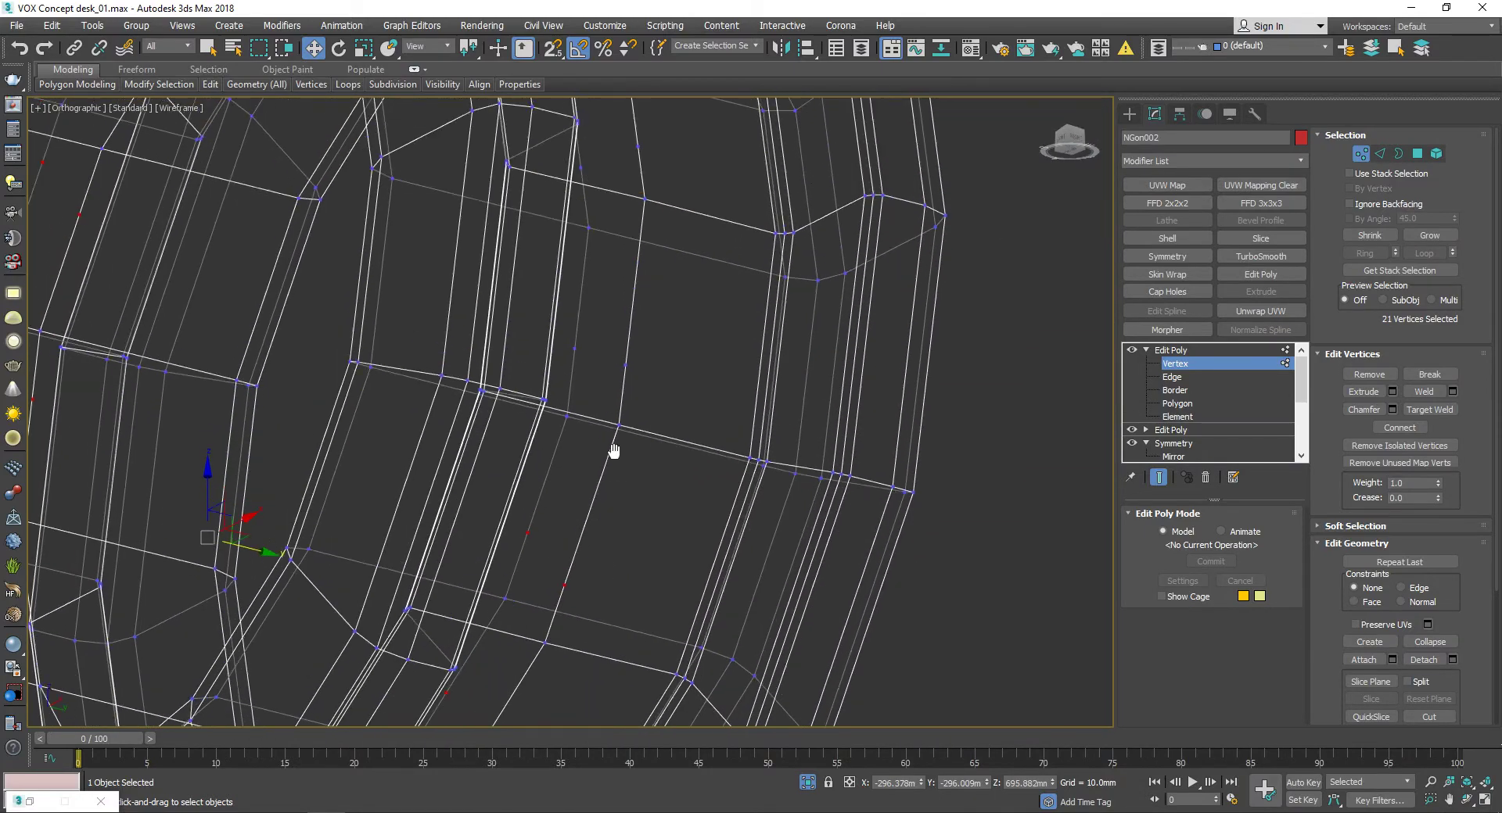
scroll(704, 376, "down", 5)
scroll(715, 324, "up", 5)
left_click(590, 335, "ctrl")
scroll(589, 349, "down", 5)
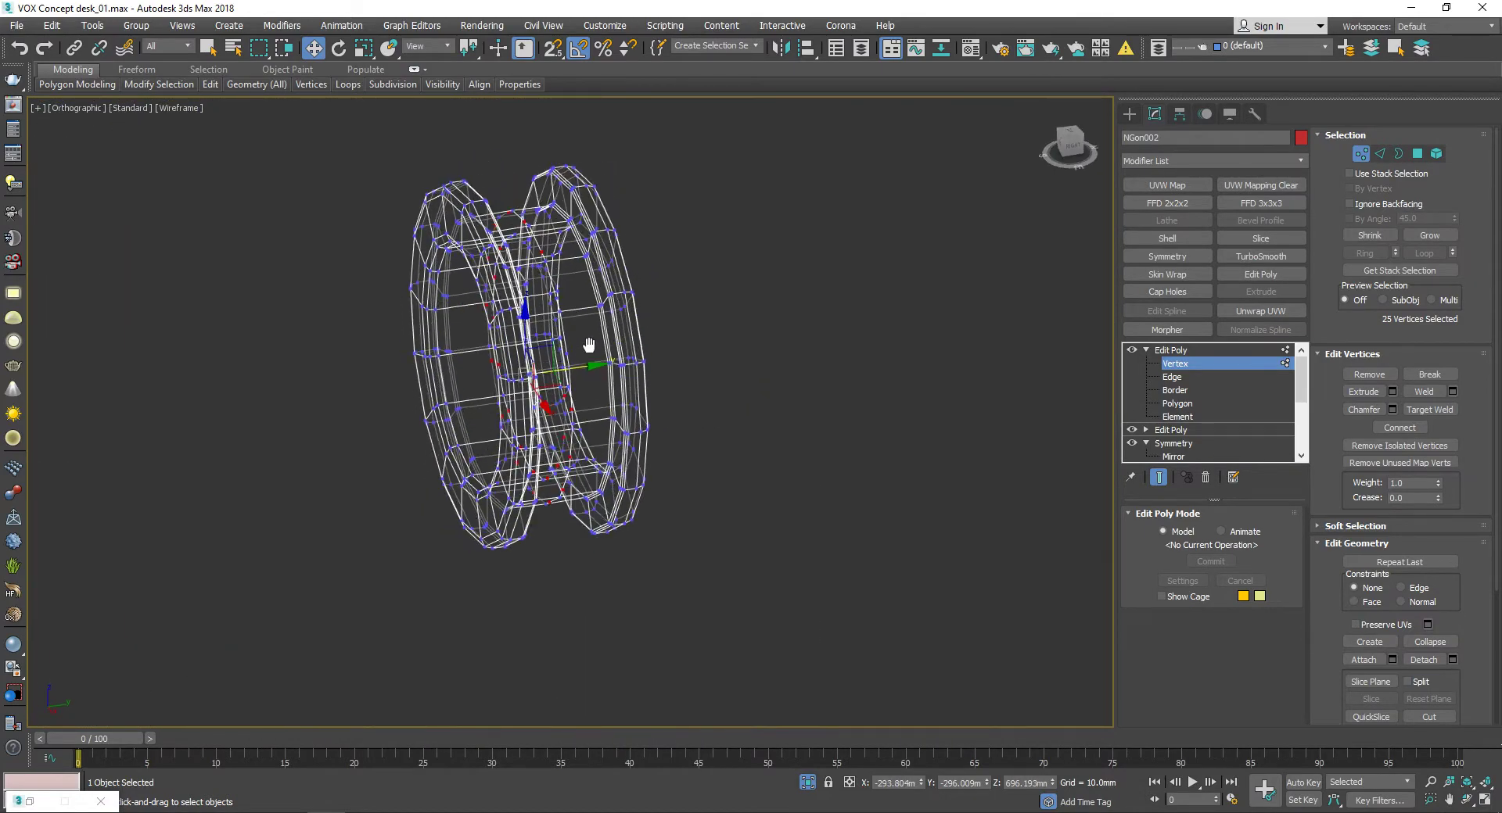
middle_click_drag(590, 349, 620, 345, "alt")
scroll(619, 345, "up", 5)
scroll(619, 345, "down", 5)
scroll(543, 295, "up", 5)
left_click(529, 284, "ctrl")
scroll(530, 284, "down", 5)
middle_click_drag(529, 284, 503, 248, "alt")
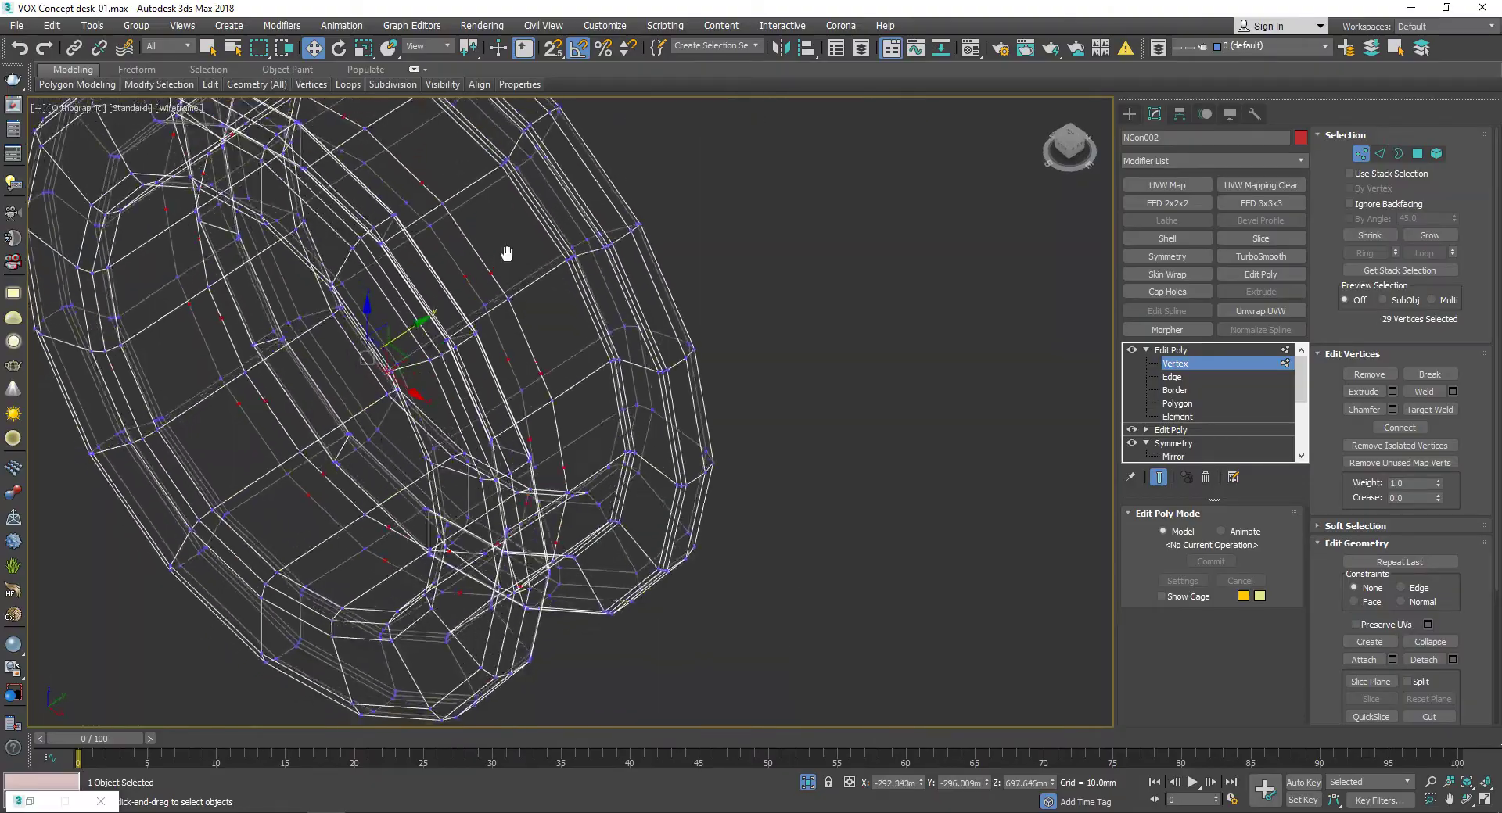
scroll(503, 248, "up", 5)
left_click(399, 251, "ctrl")
scroll(617, 302, "down", 5)
middle_click_drag(617, 302, 503, 326, "alt")
scroll(503, 325, "up", 5)
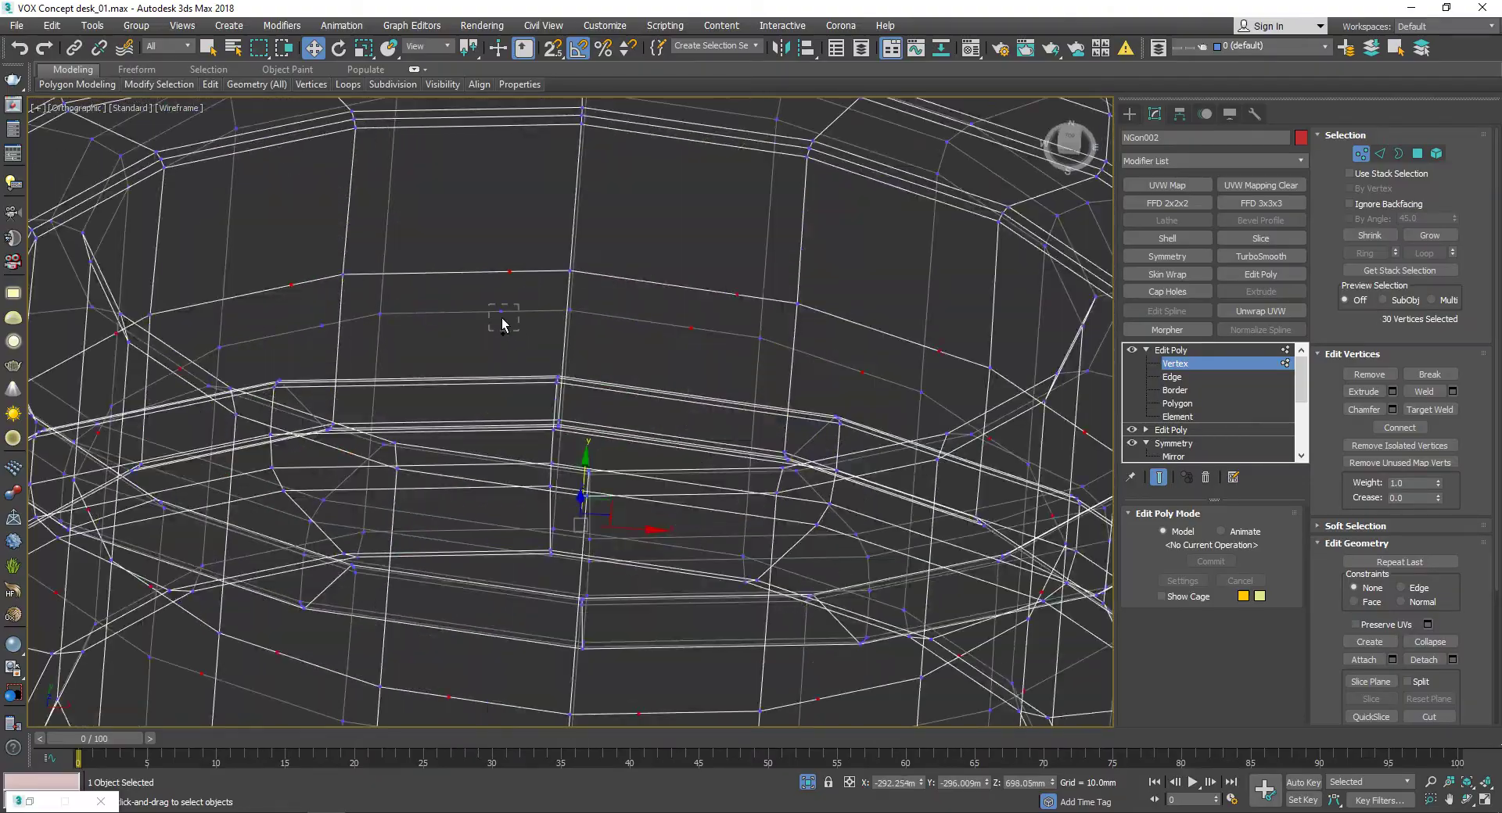
scroll(404, 343, "up", 2)
left_click(405, 343, "ctrl")
scroll(322, 325, "down", 5)
mouse_move(322, 325)
middle_mouse_down("alt")
mouse_move(382, 305)
mouse_move(395, 241)
mouse_move(366, 160)
mouse_move(265, 132)
mouse_move(201, 151)
mouse_move(217, 290)
mouse_move(326, 324)
mouse_move(415, 281)
middle_mouse_up("alt")
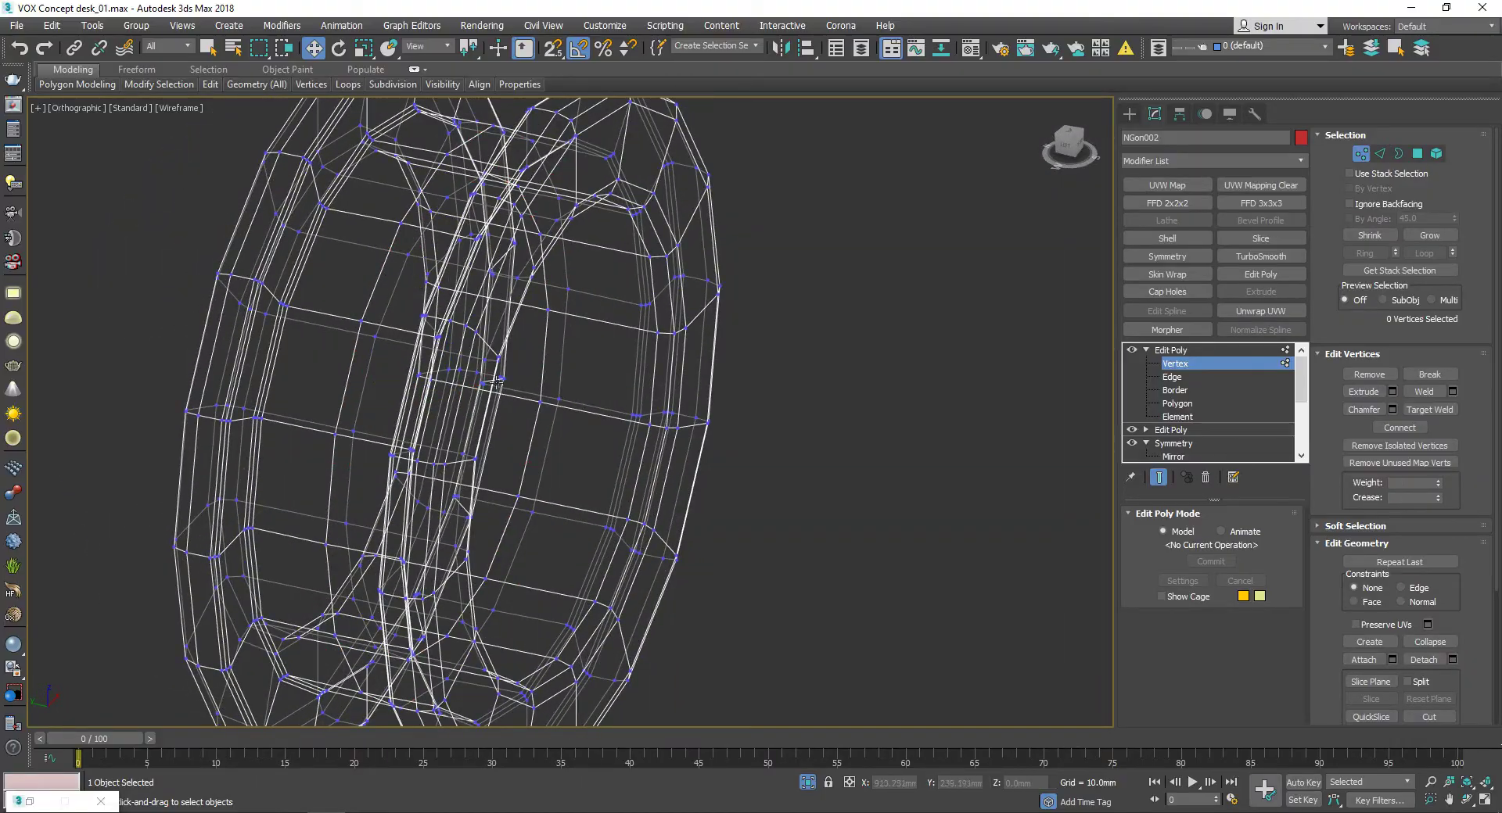
Step: Add a TurboSmooth to the grommet ring and check it with edged faces (F4)
left_click(1260, 255)
key("z")
key("F3")
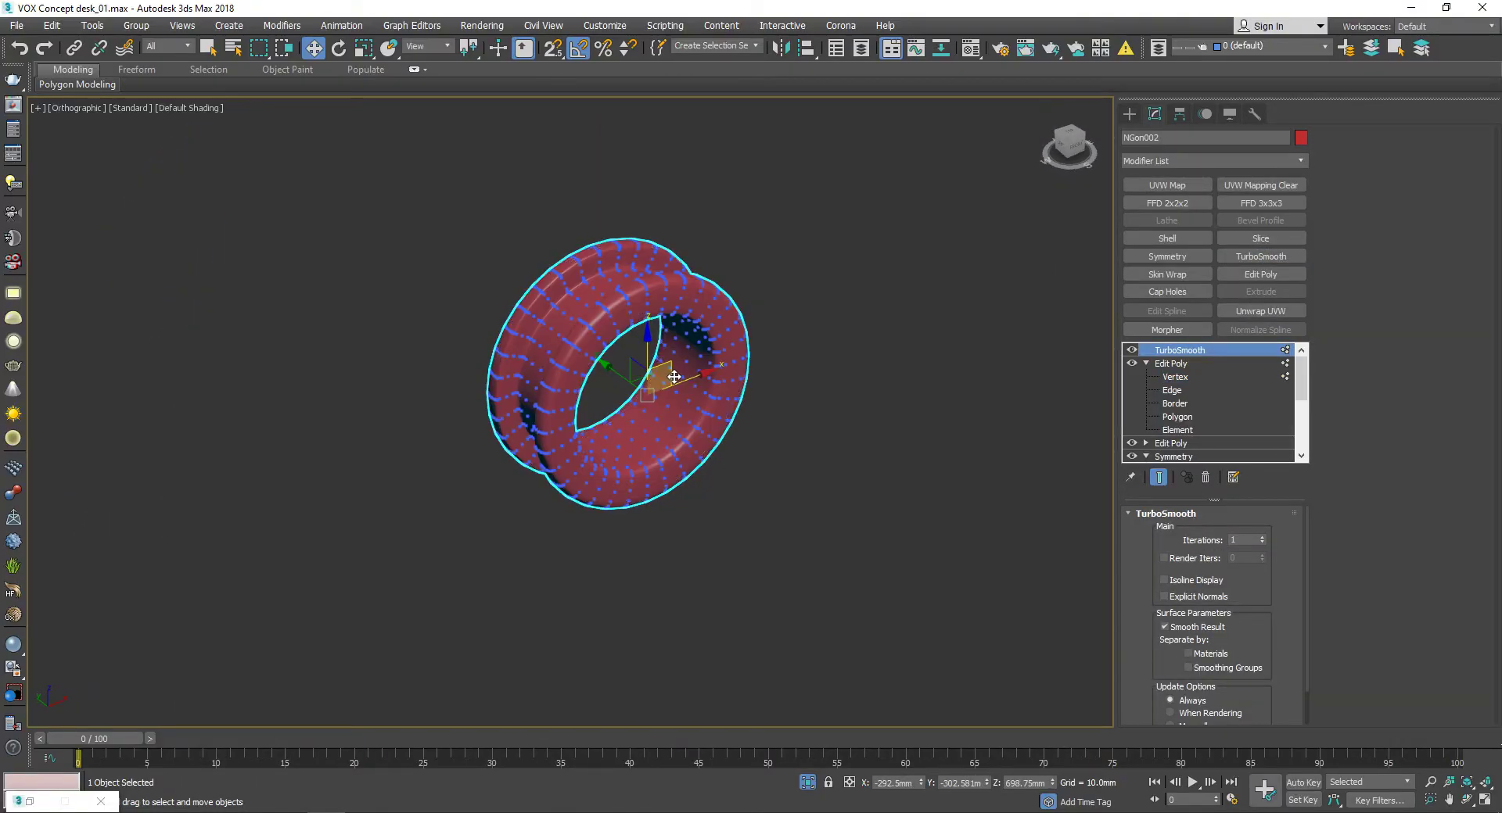
key("F4")
mouse_move(687, 392)
middle_mouse_down("alt")
mouse_move(624, 255)
mouse_move(790, 438)
middle_mouse_up("alt")
Step: Go back to Edit Poly vertices, reapply a 1-iteration TurboSmooth and deselect the ring
left_click(1205, 477)
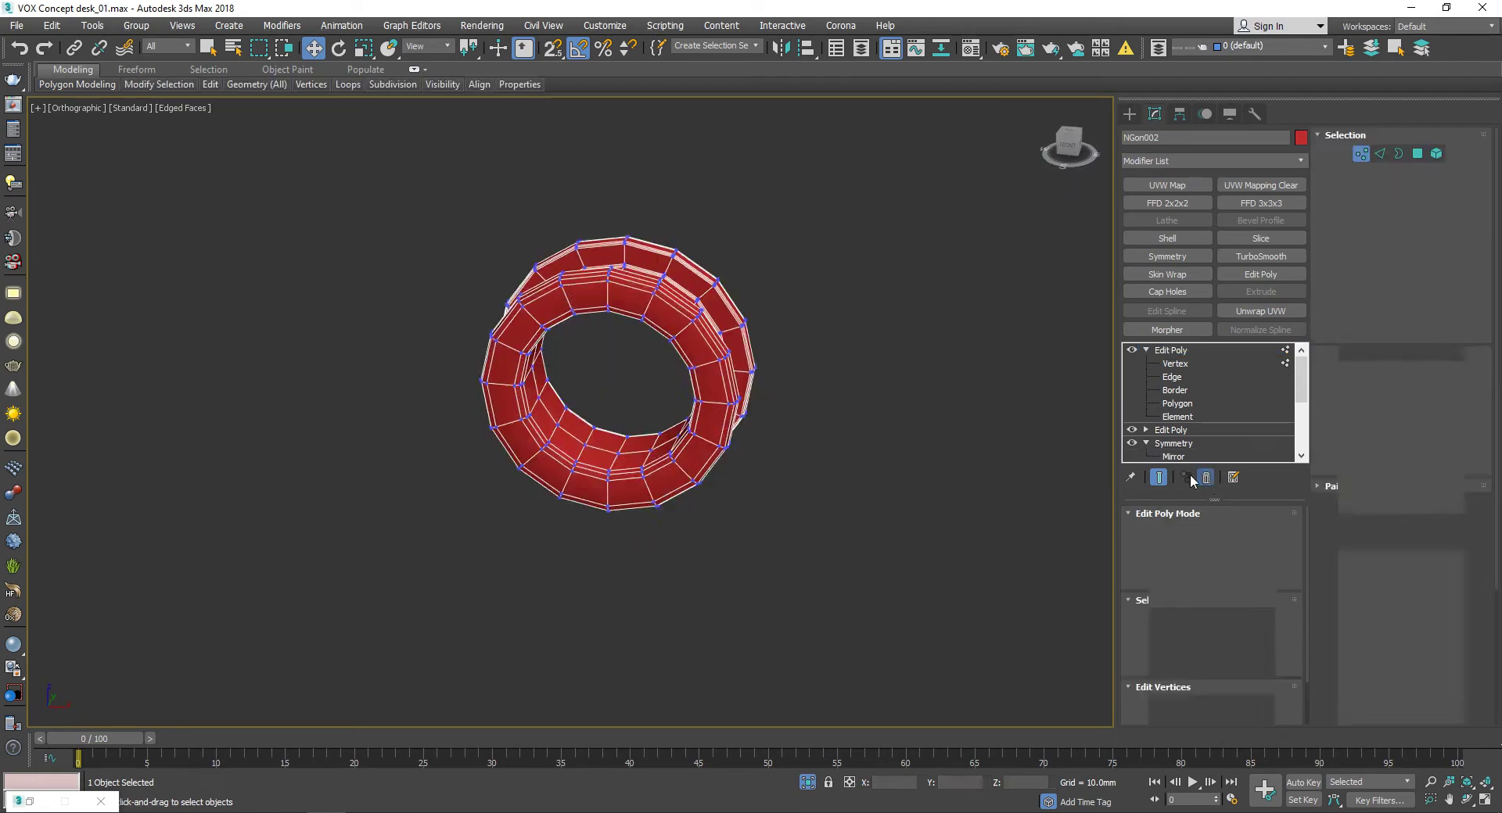
key("1")
middle_click_drag(767, 368, 938, 360, "alt")
left_click(1261, 255)
middle_click_drag(939, 429, 843, 453, "alt")
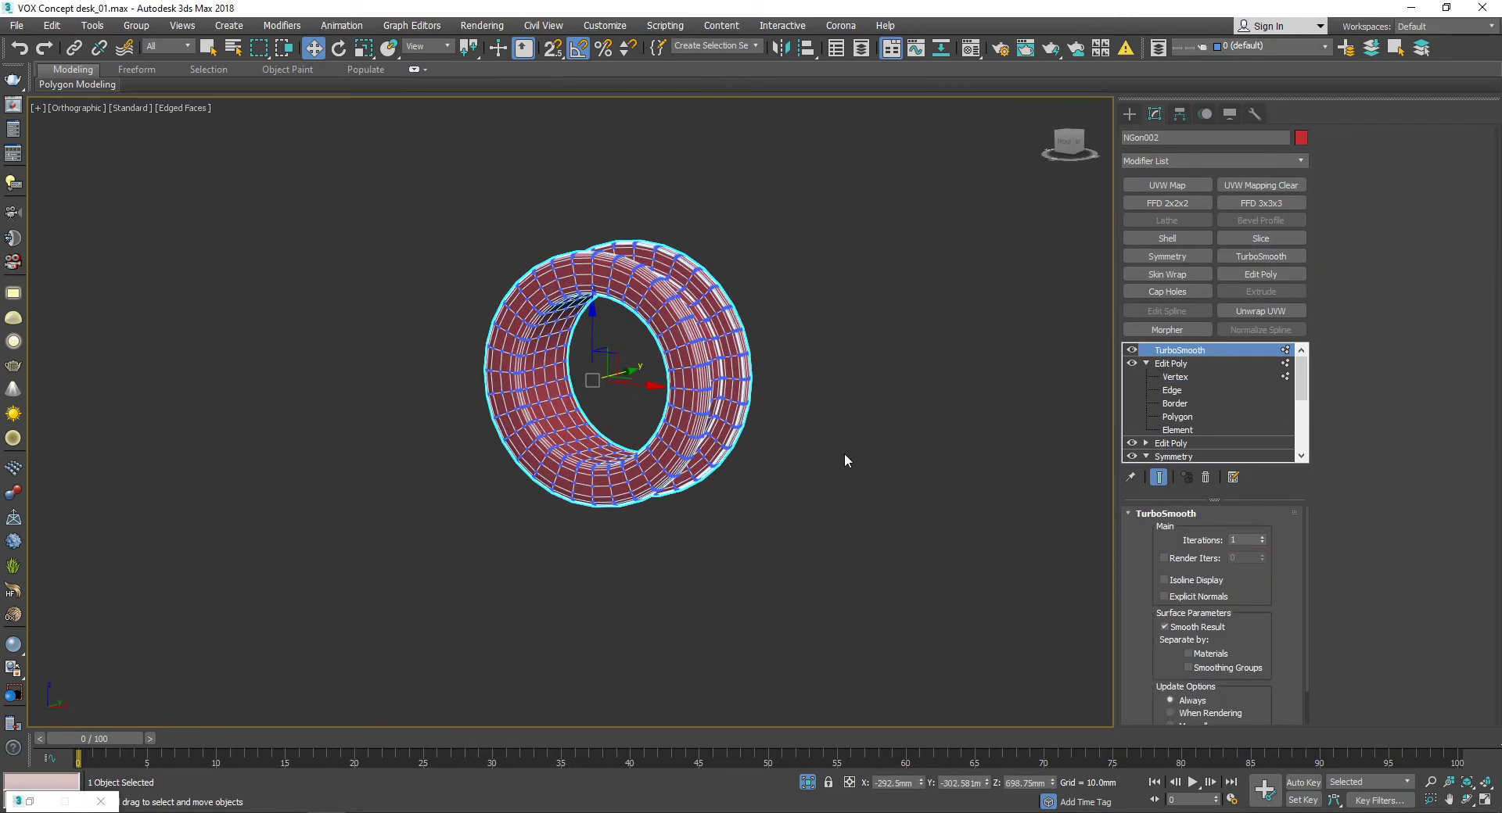
left_click(843, 452)
key("F4")
scroll(806, 469, "up", 5)
Step: Exit isolation and view the whole desk straight on in the Front view
scroll(734, 437, "down", 5)
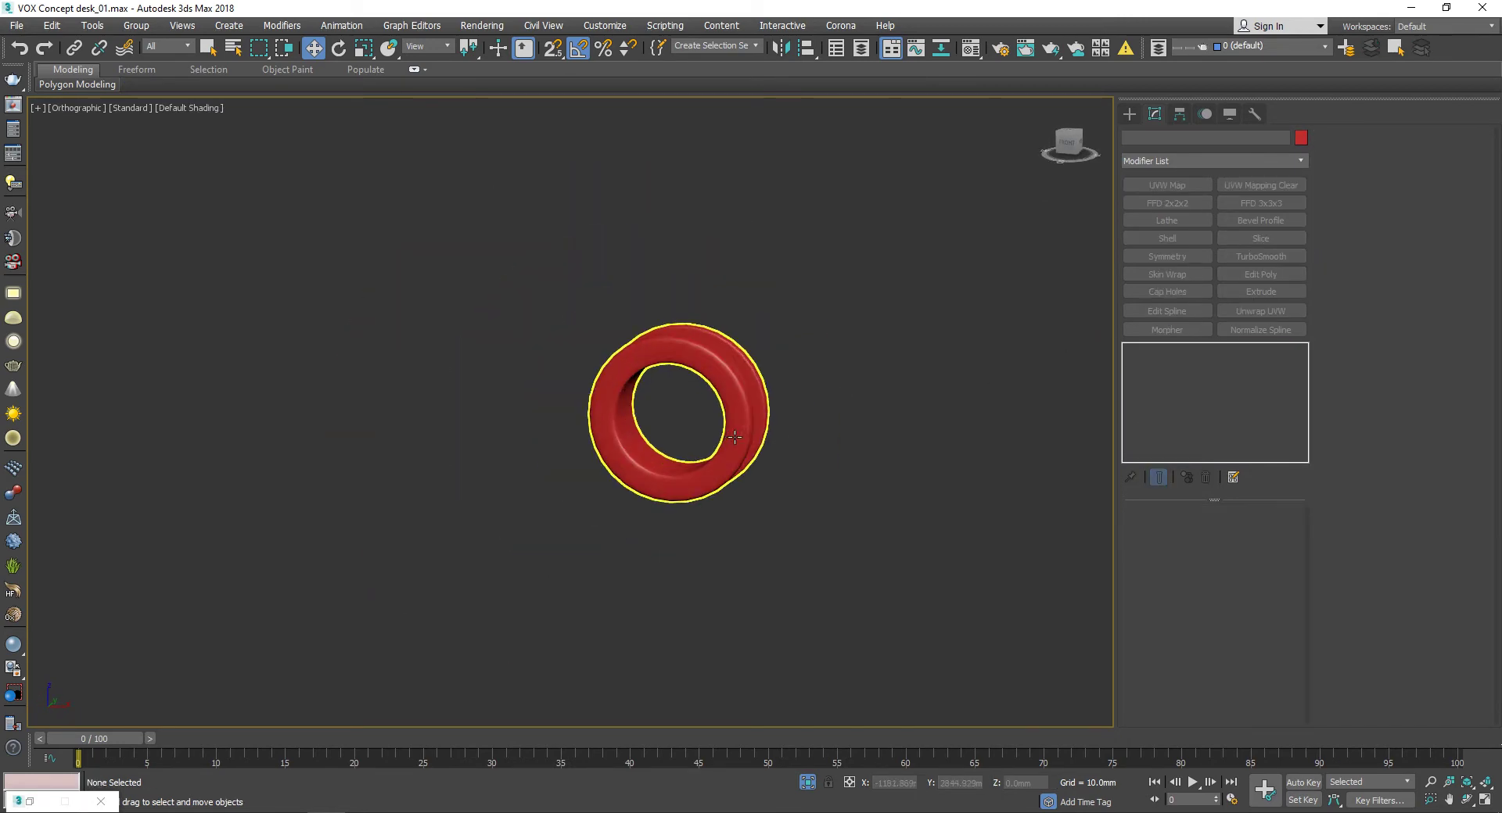
left_click(807, 782)
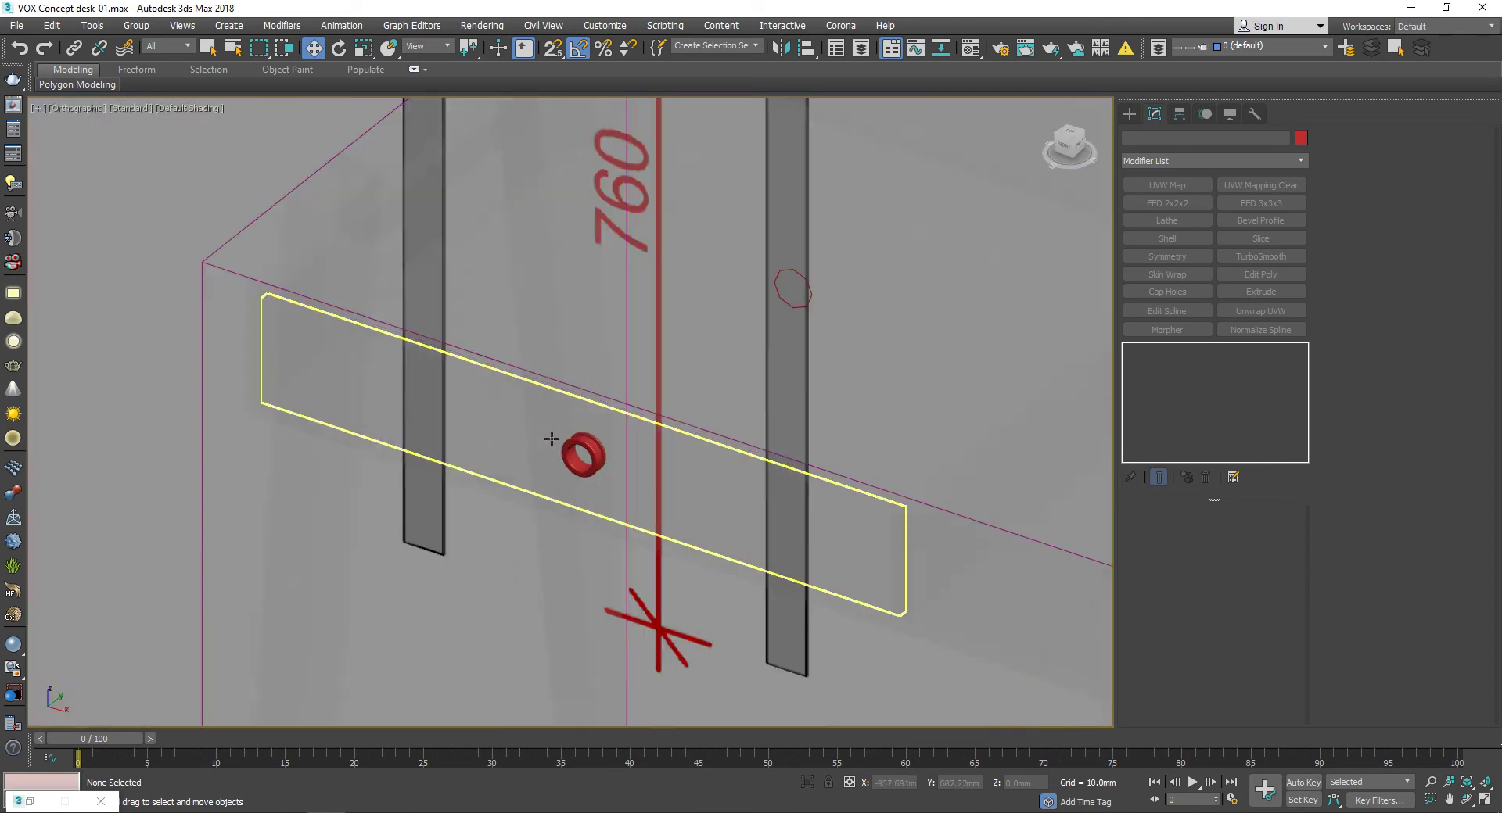
left_click(1056, 161)
scroll(610, 398, "up", 10)
right_click(714, 345)
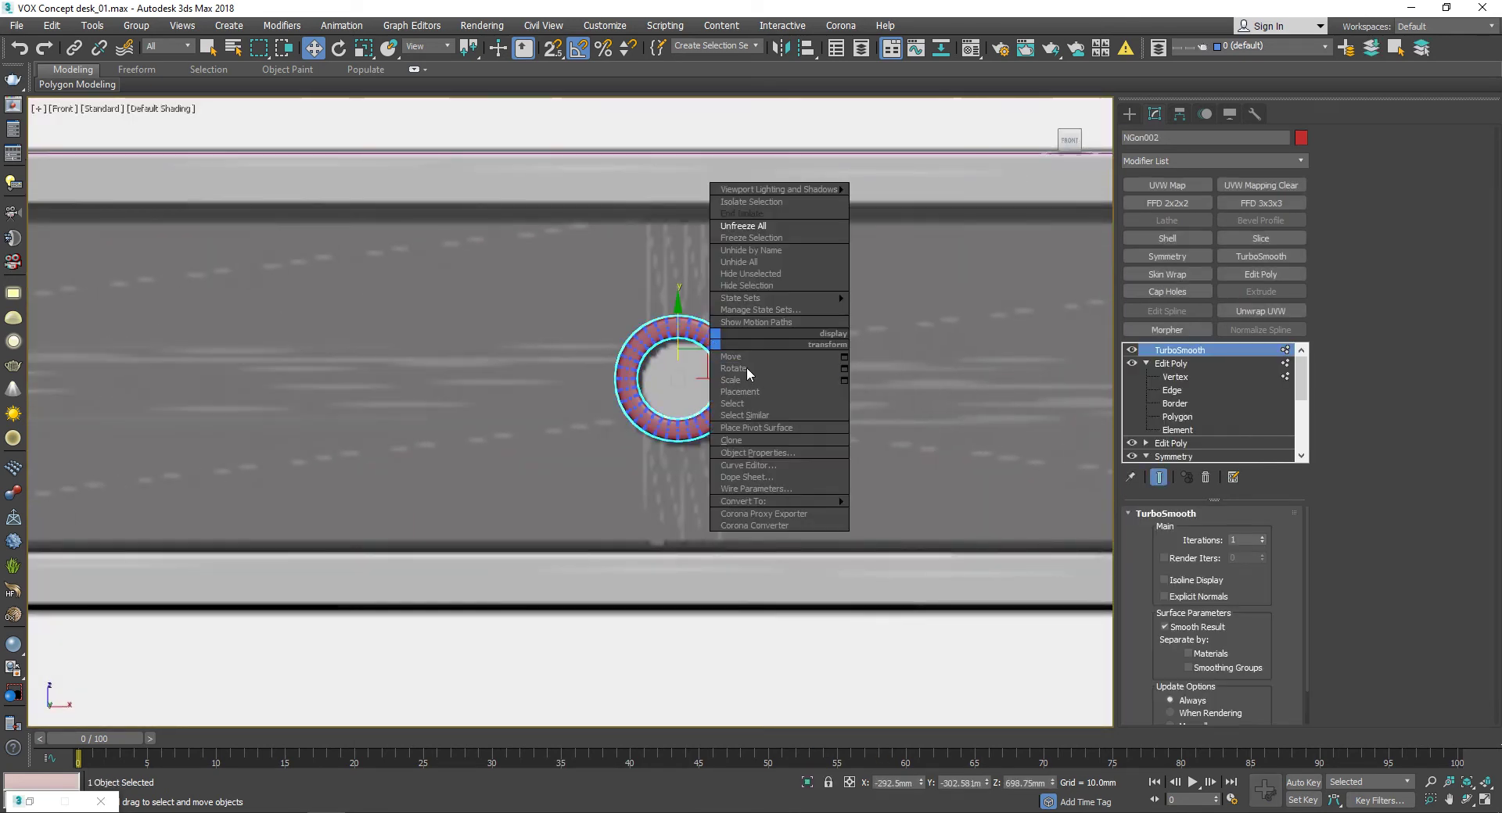
left_click(744, 308)
middle_click_drag(744, 308, 739, 294)
scroll(727, 344, "down", 5)
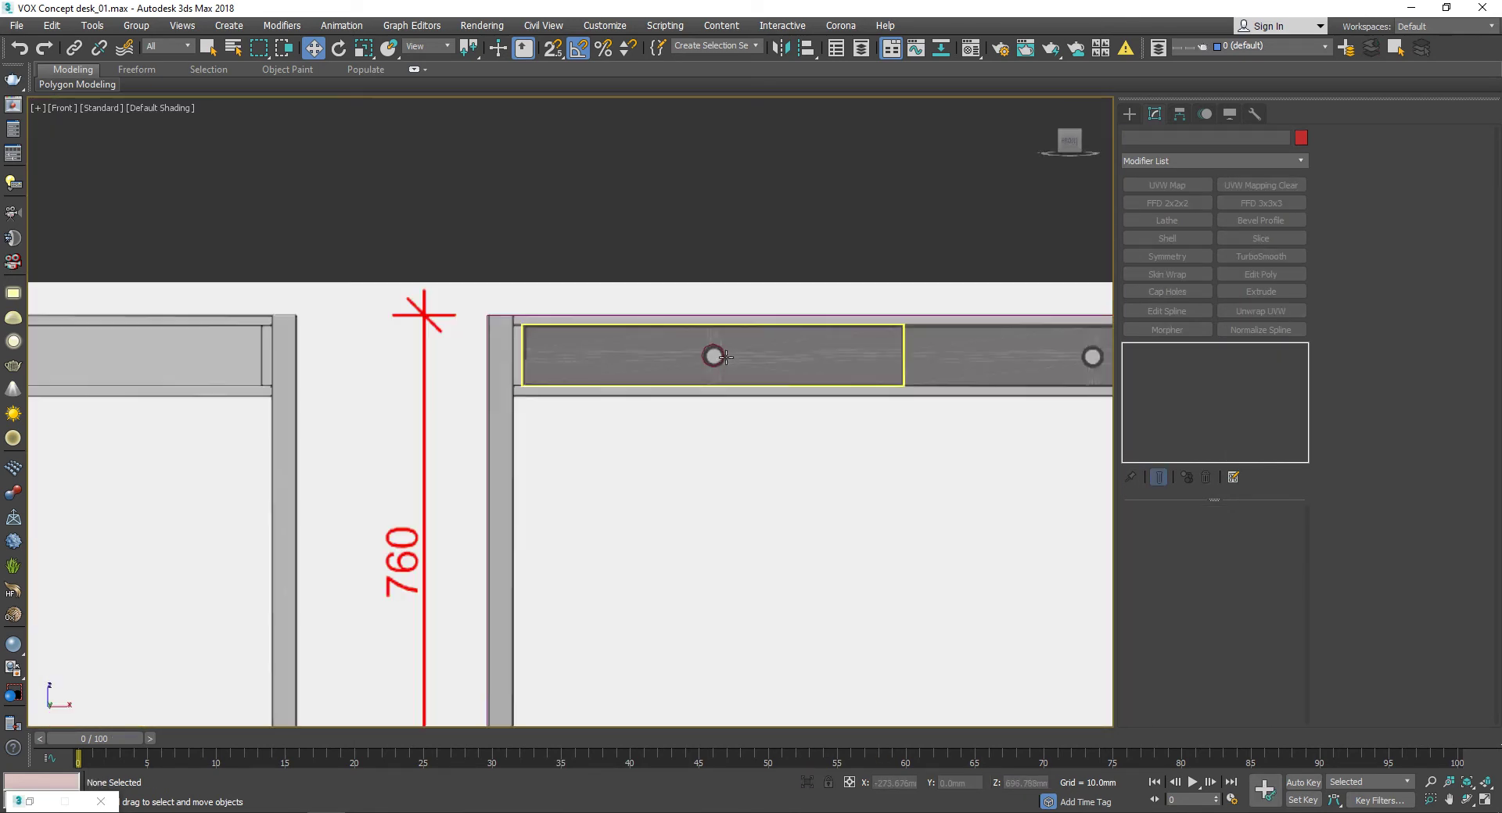
scroll(626, 192, "up", 2)
Step: Switch to wireframe and draw an 8-sided NGon around the grommet ring
right_click(625, 188)
left_click(658, 125)
scroll(610, 376, "up", 5)
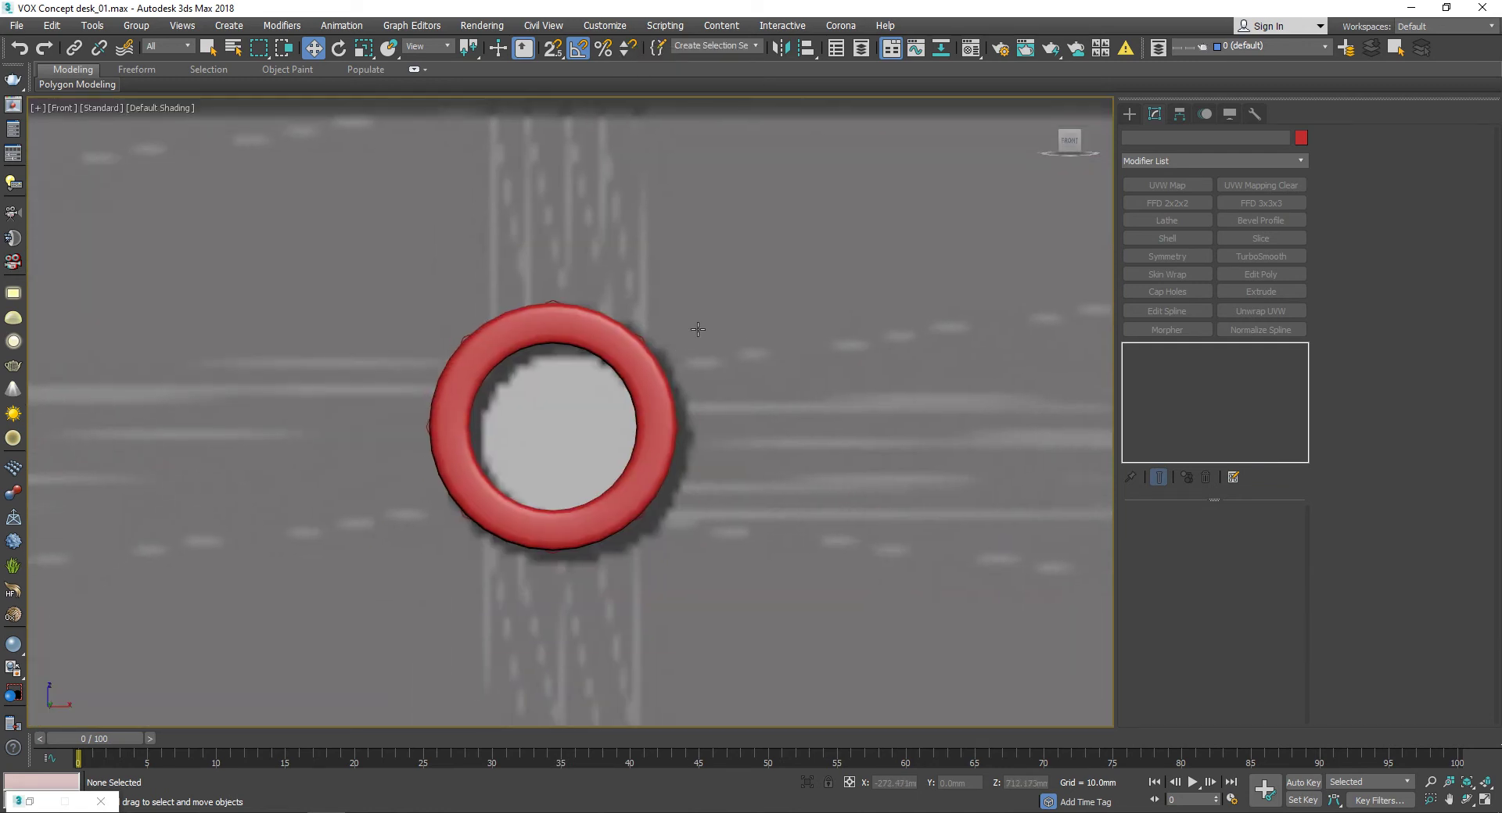
key("F3")
scroll(701, 332, "up", 3)
left_click_drag(438, 439, 469, 188)
Step: Set the eight-sided NGon's Radius to 15 mm, then pick the desk panel
scroll(526, 295, "down", 5)
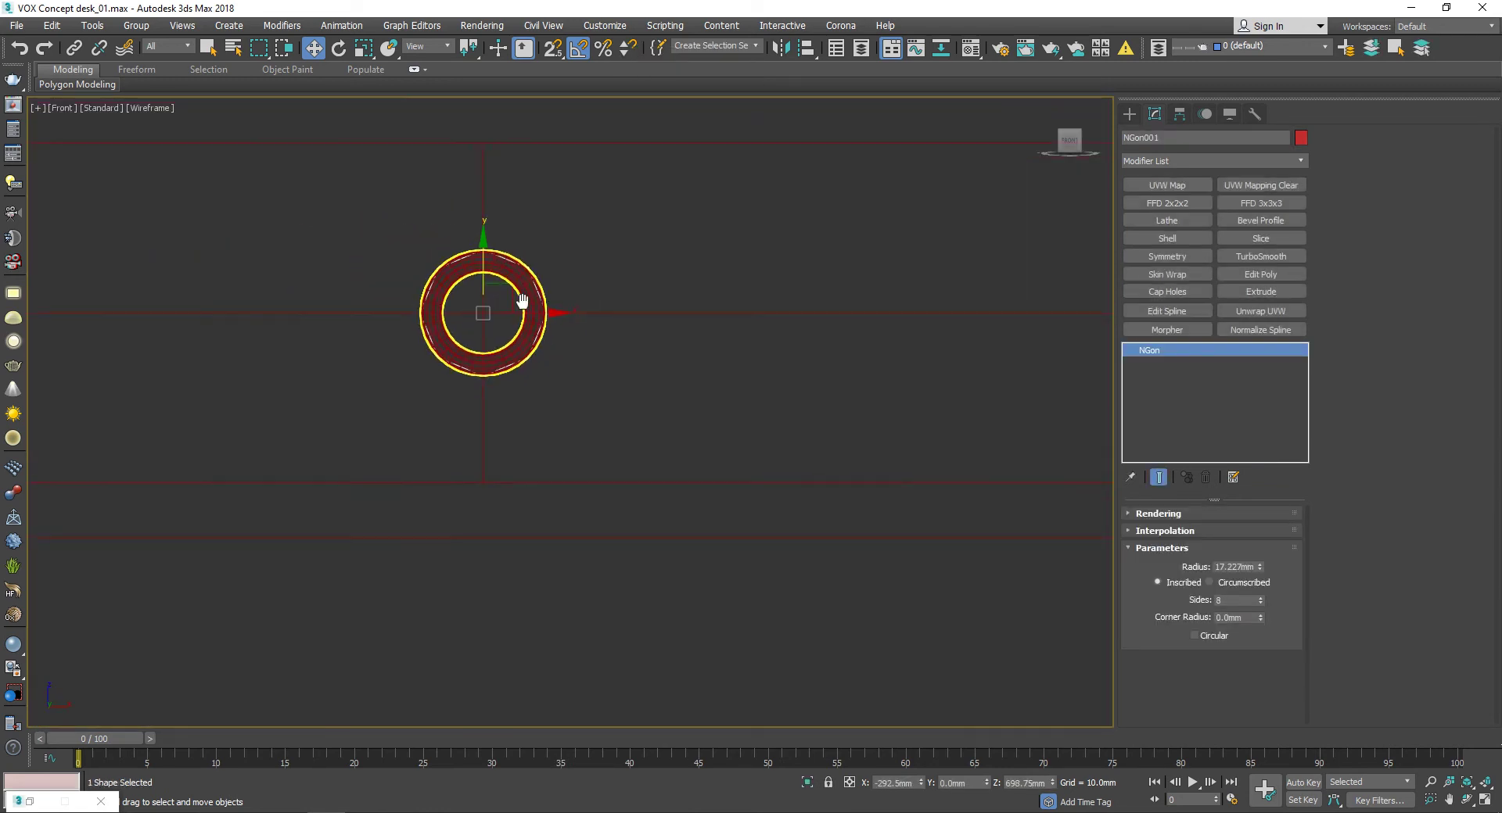
scroll(568, 283, "up", 4)
left_click_drag(1258, 575, 1268, 579)
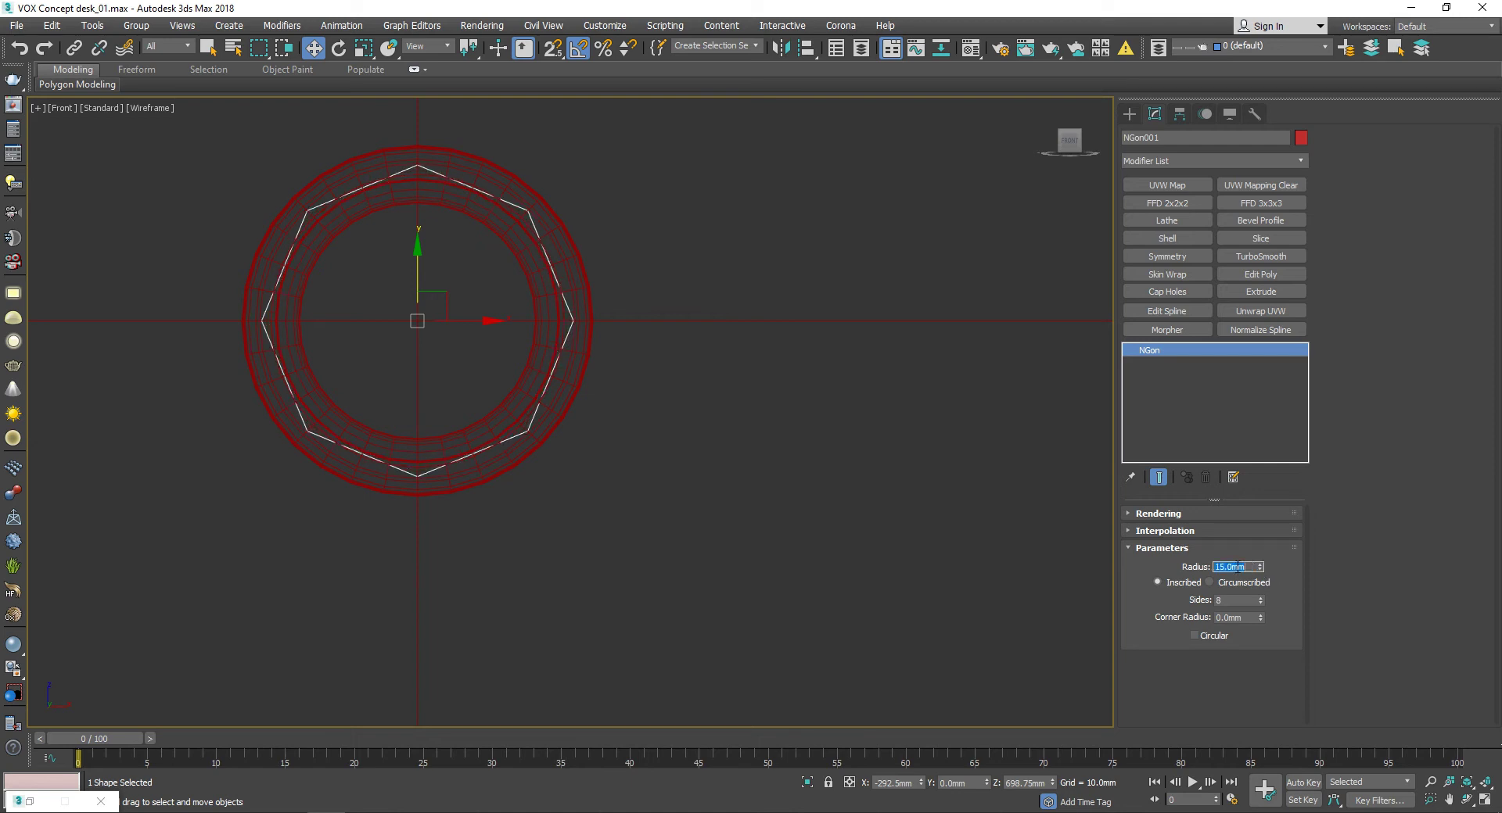
scroll(580, 288, "down", 4)
left_click(596, 284)
left_click(596, 285)
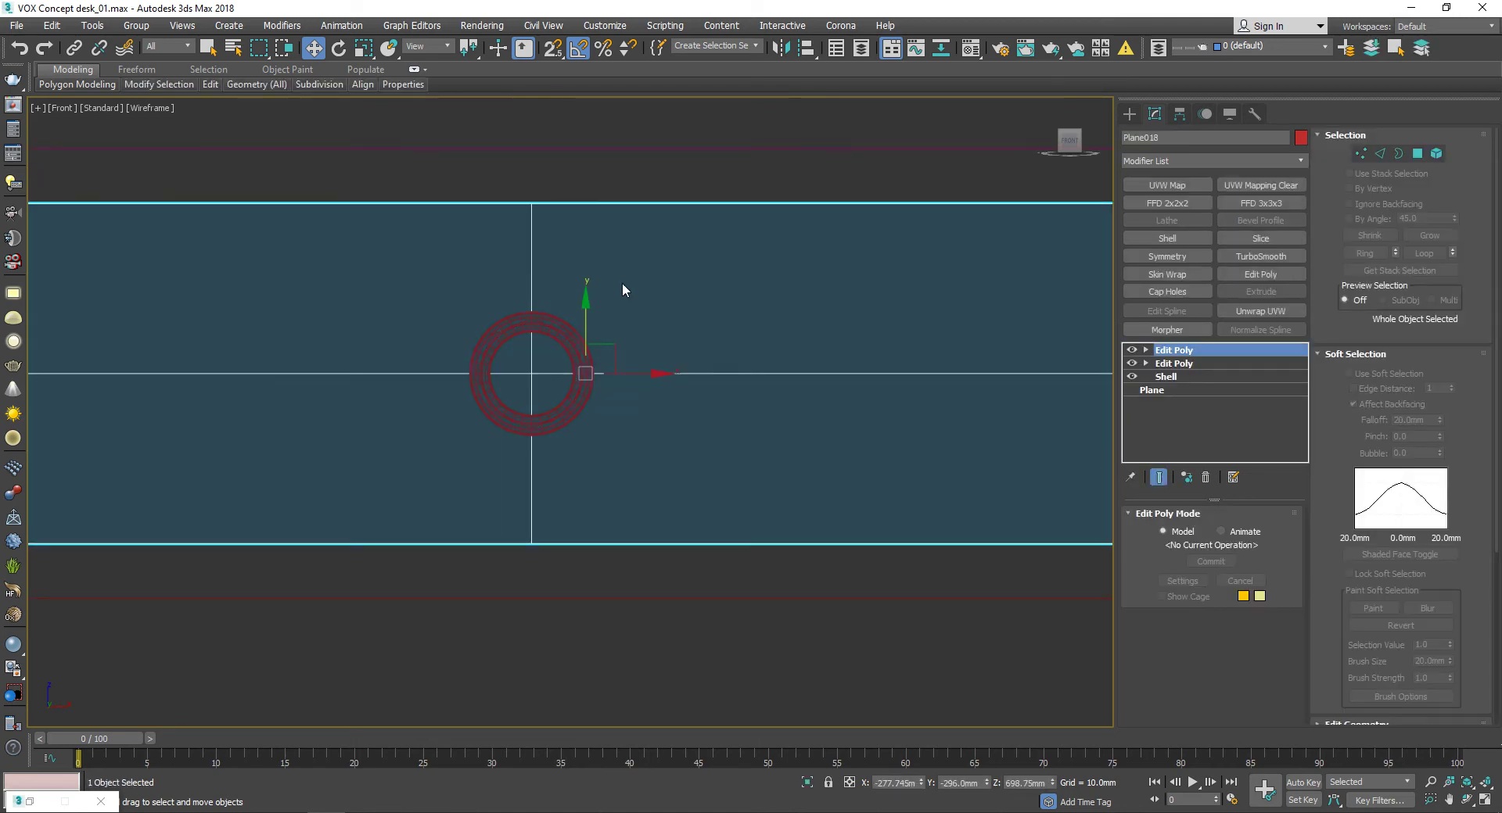
Step: On Plane018 at Edge level, select the panel edges crossing the grommet ring
left_click(1145, 350)
left_click(1178, 376)
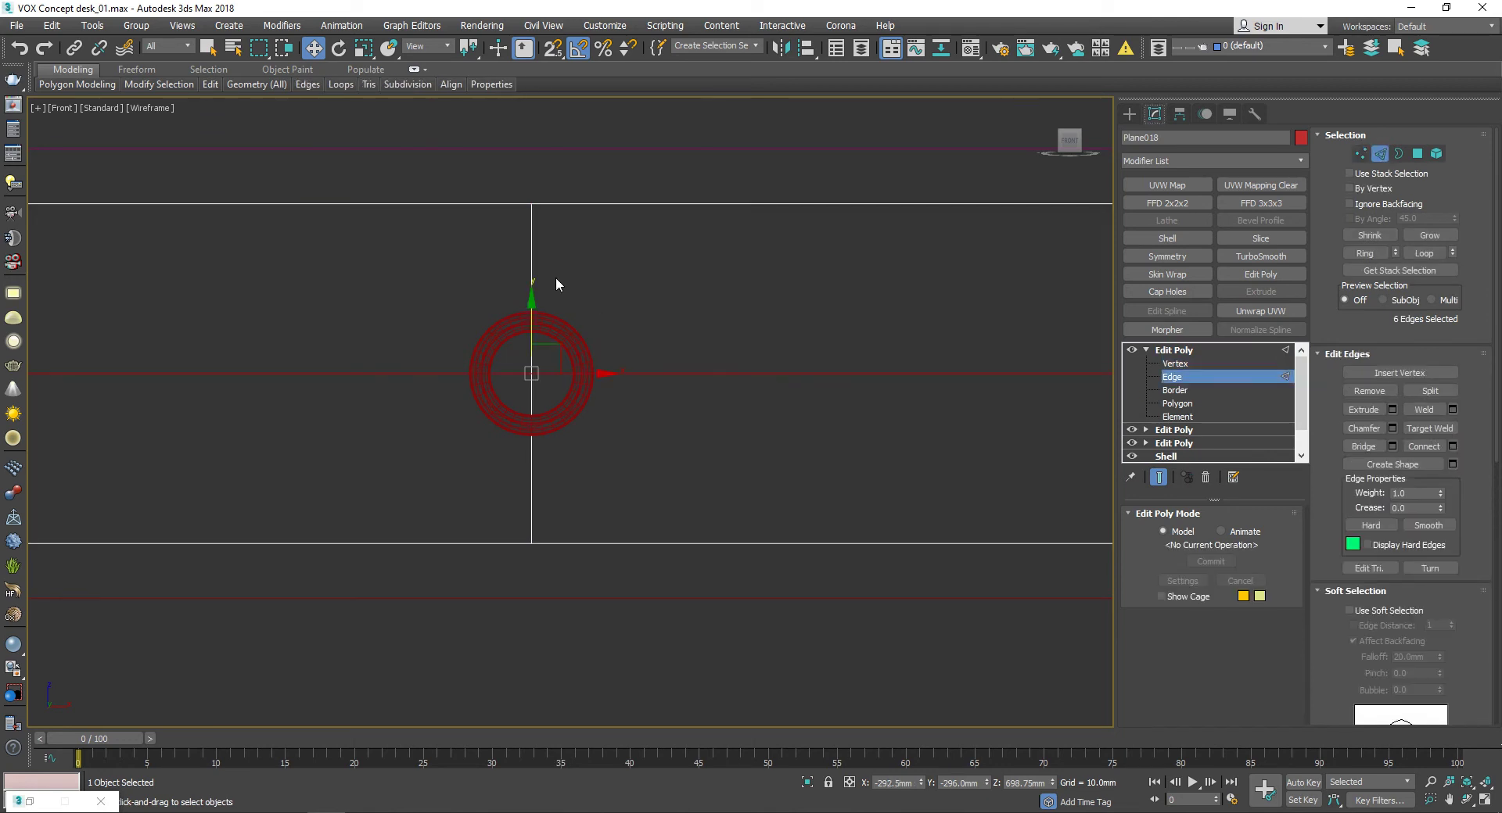
scroll(652, 476, "down", 2)
left_click(652, 476)
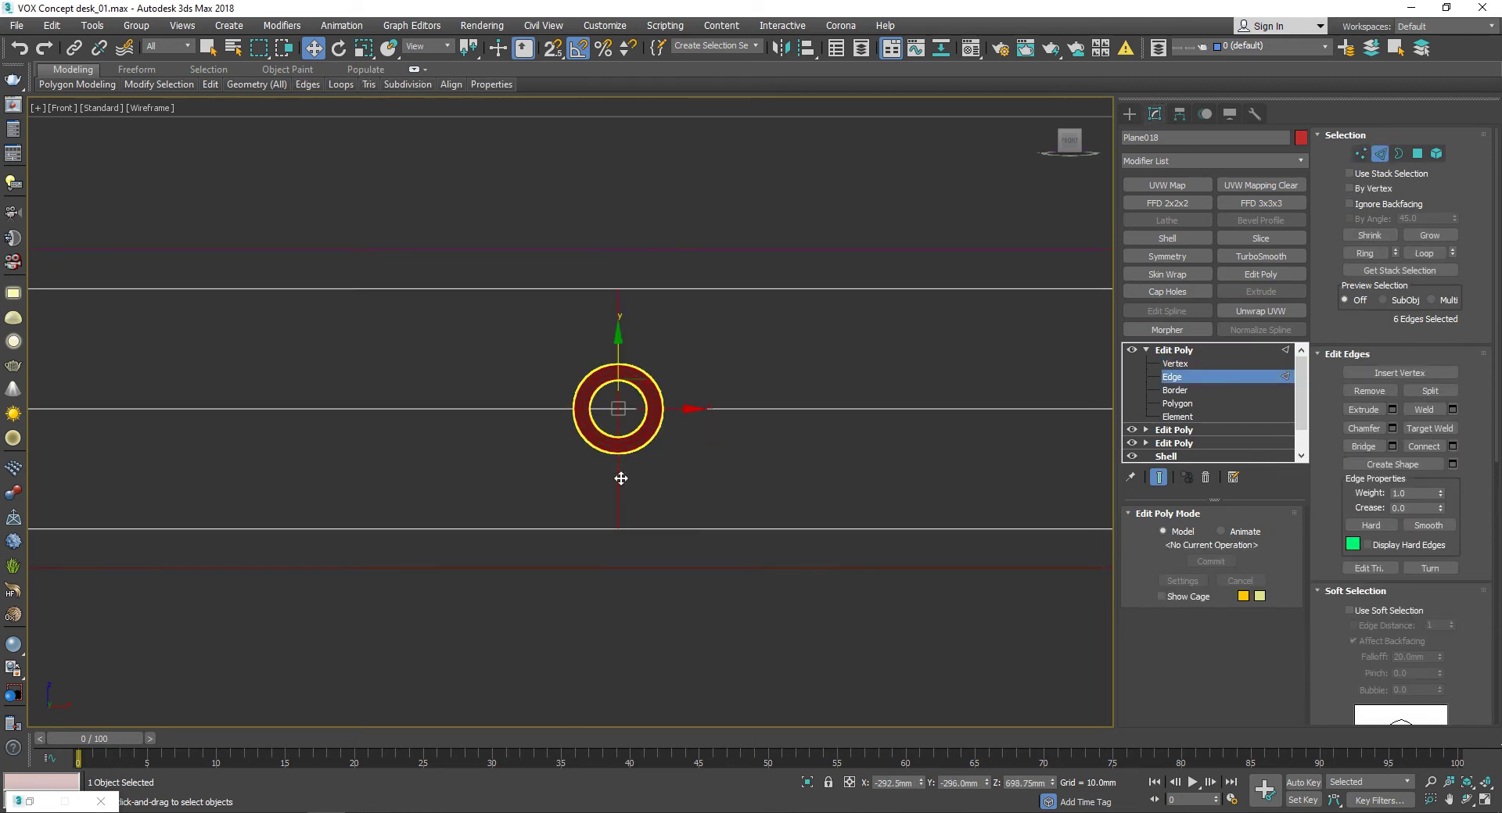
scroll(635, 464, "up", 4)
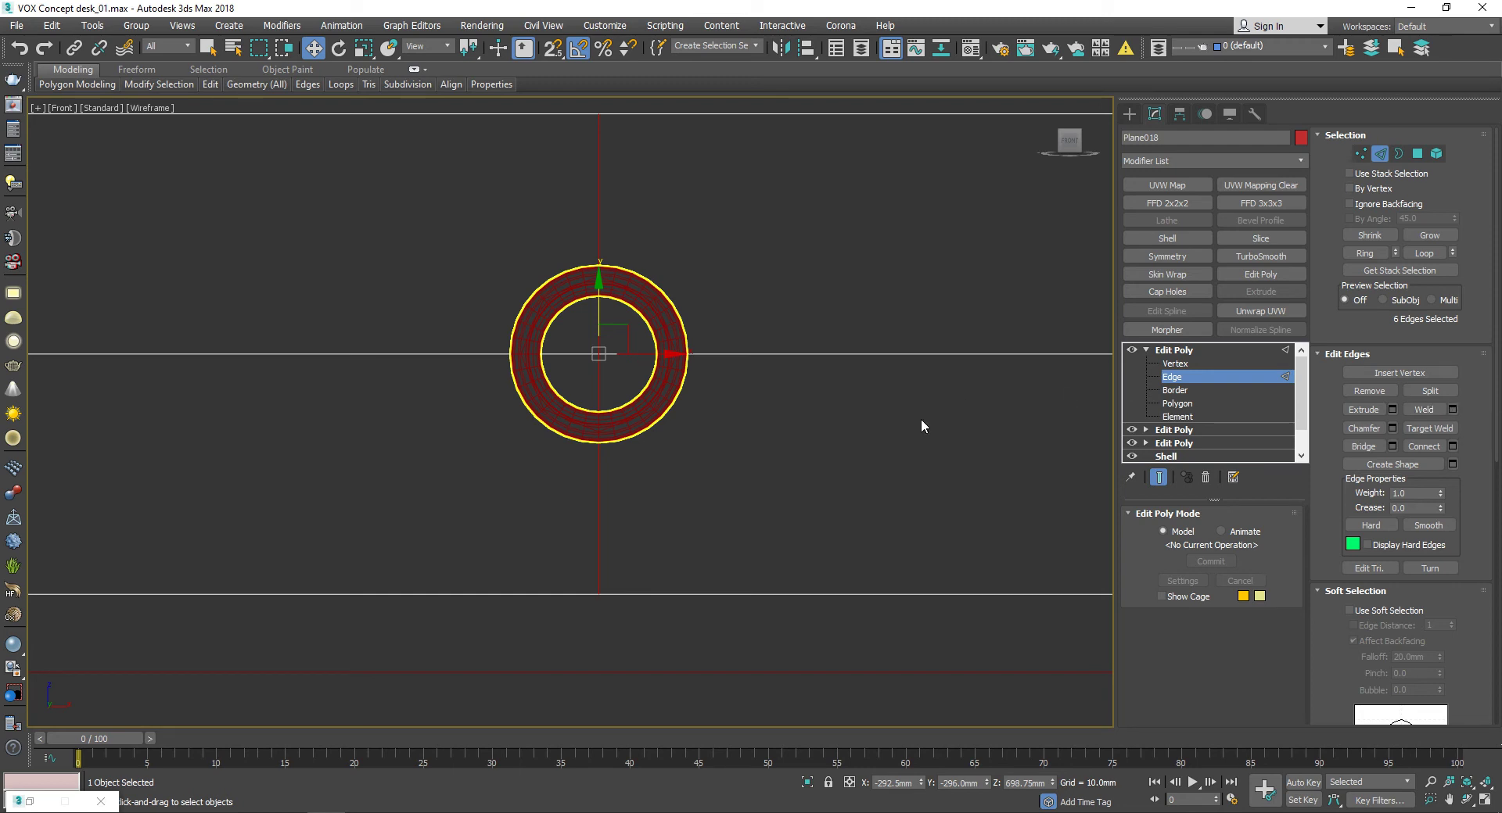
middle_click_drag(912, 360, 912, 416)
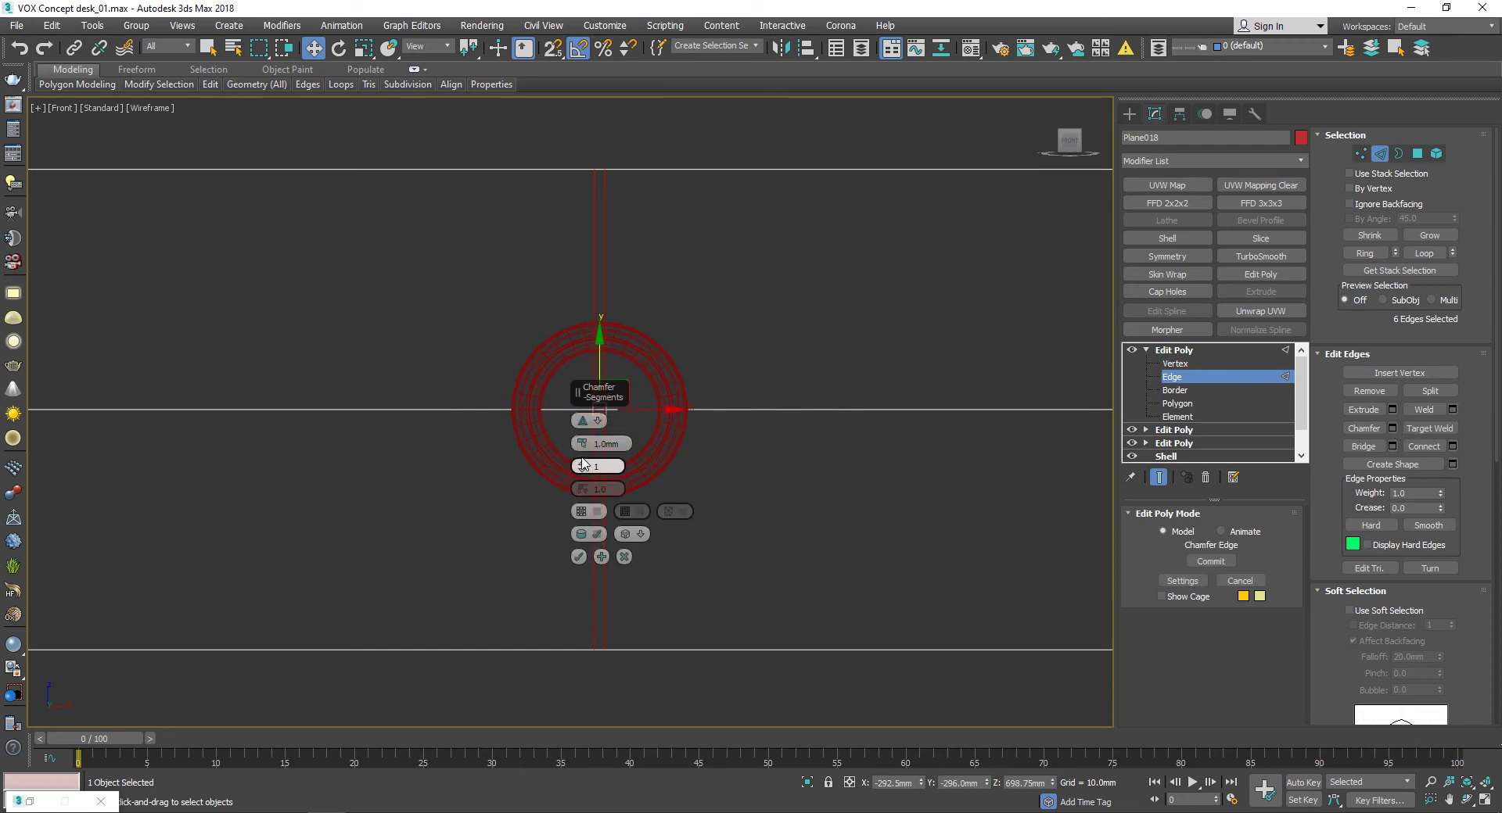
middle_click_drag(701, 409, 694, 392)
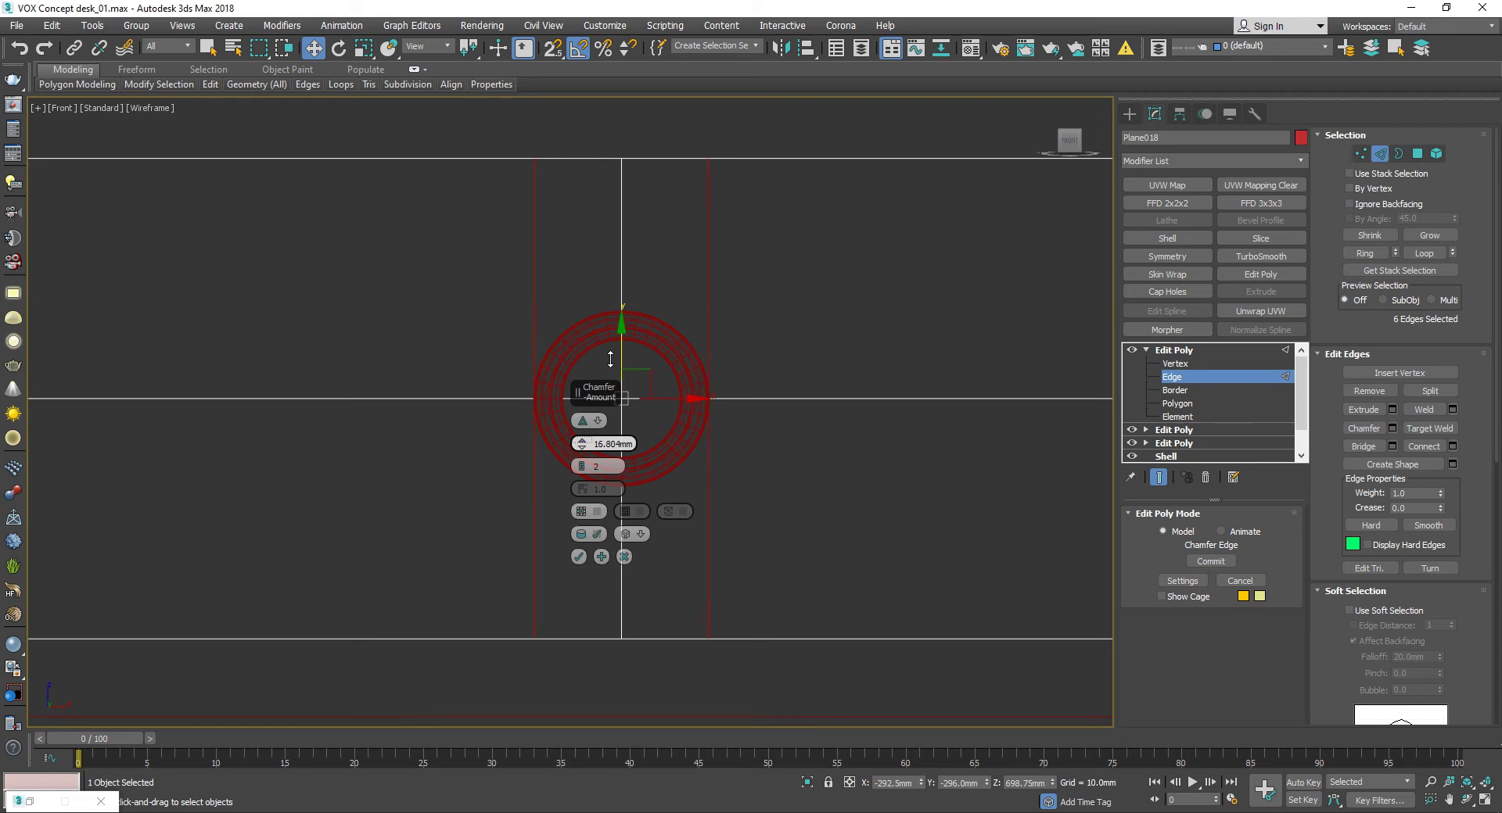
scroll(630, 390, "up", 3)
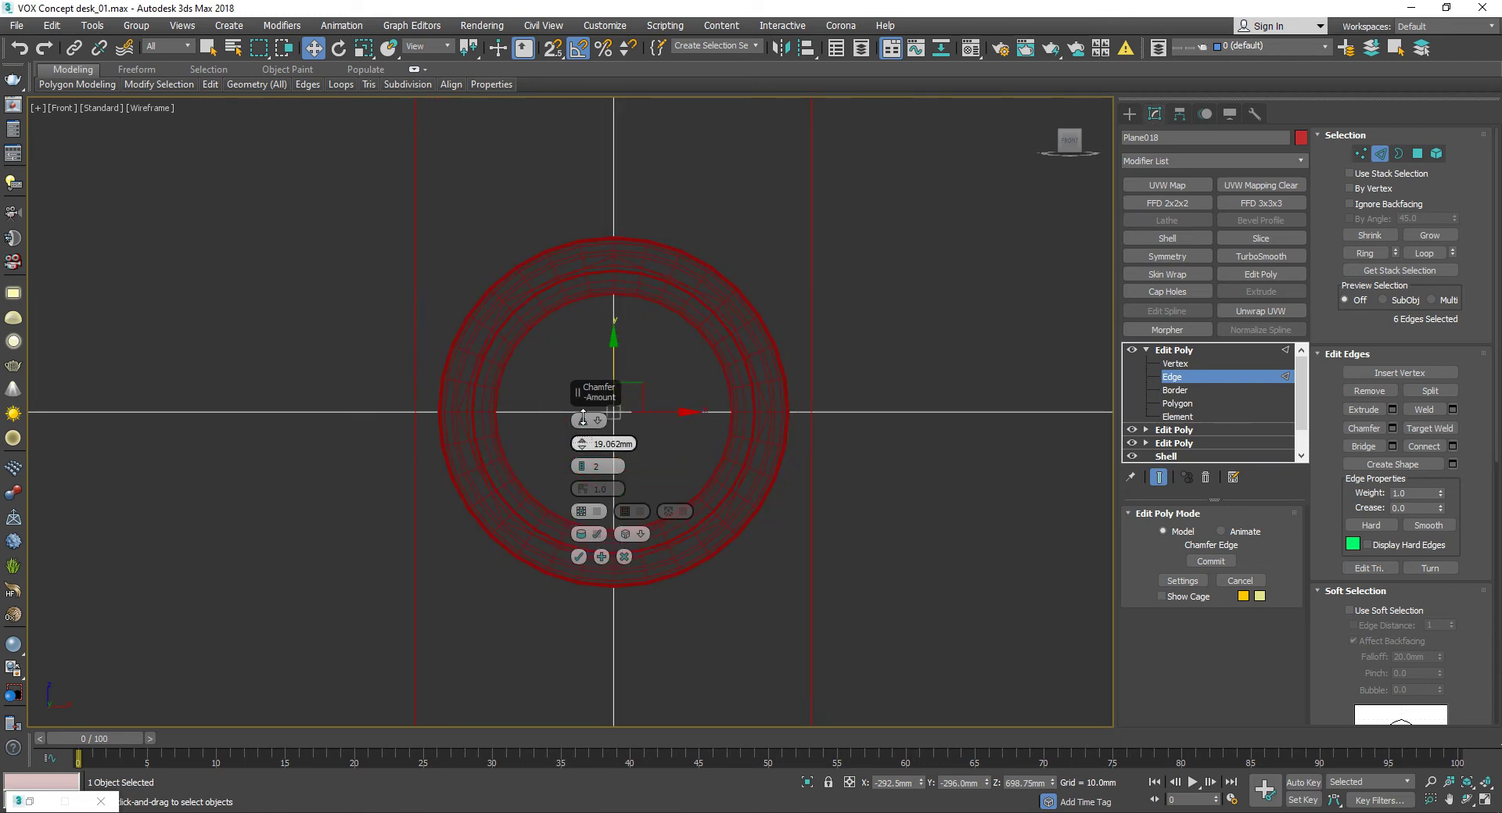
Step: Chamfer those edges twice at 20 mm with 2 segments
type("20")
key("Return")
scroll(746, 470, "down", 3)
scroll(751, 391, "up", 1)
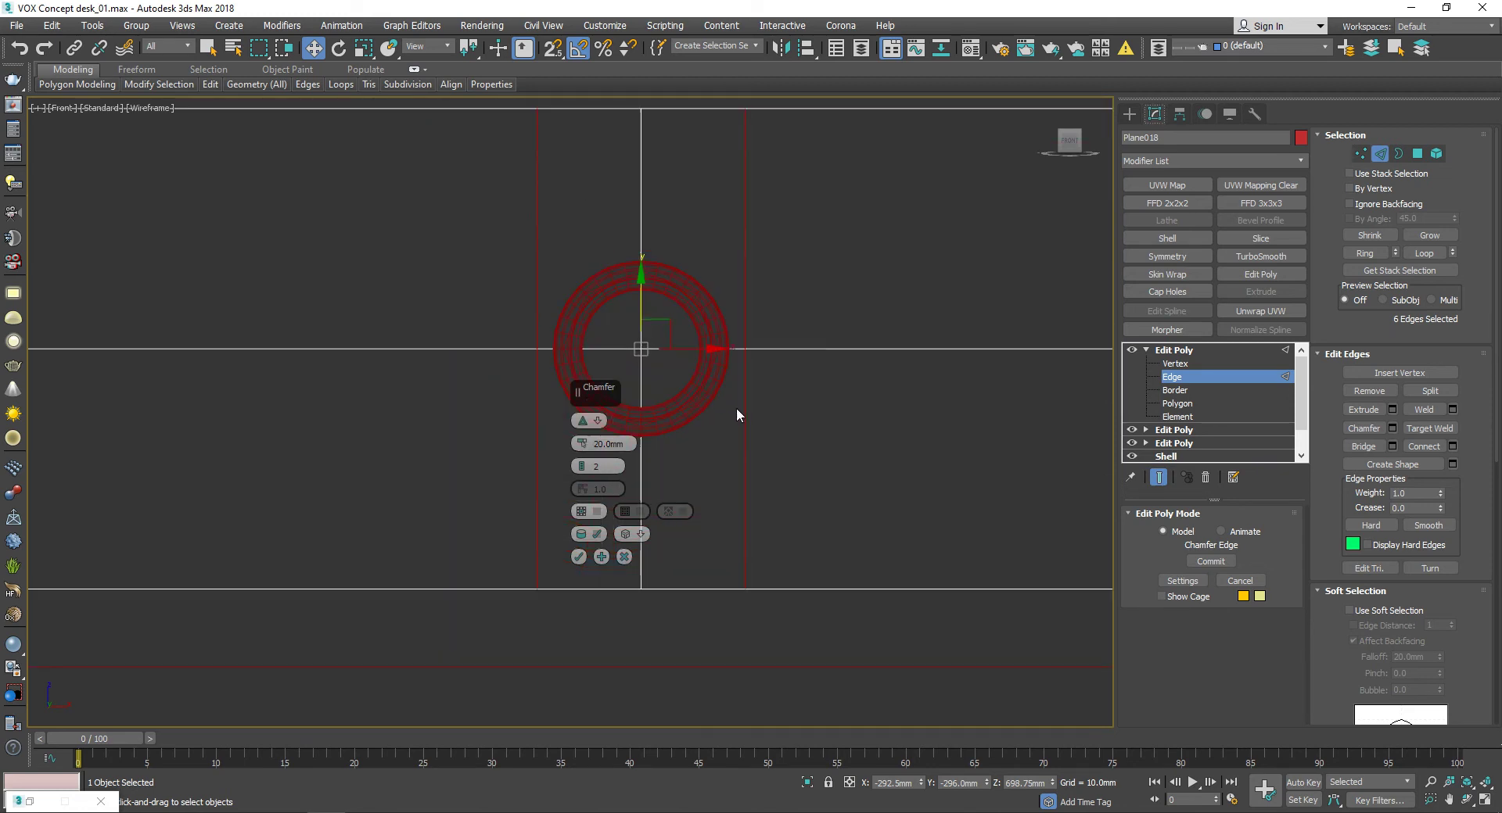
left_click(579, 557)
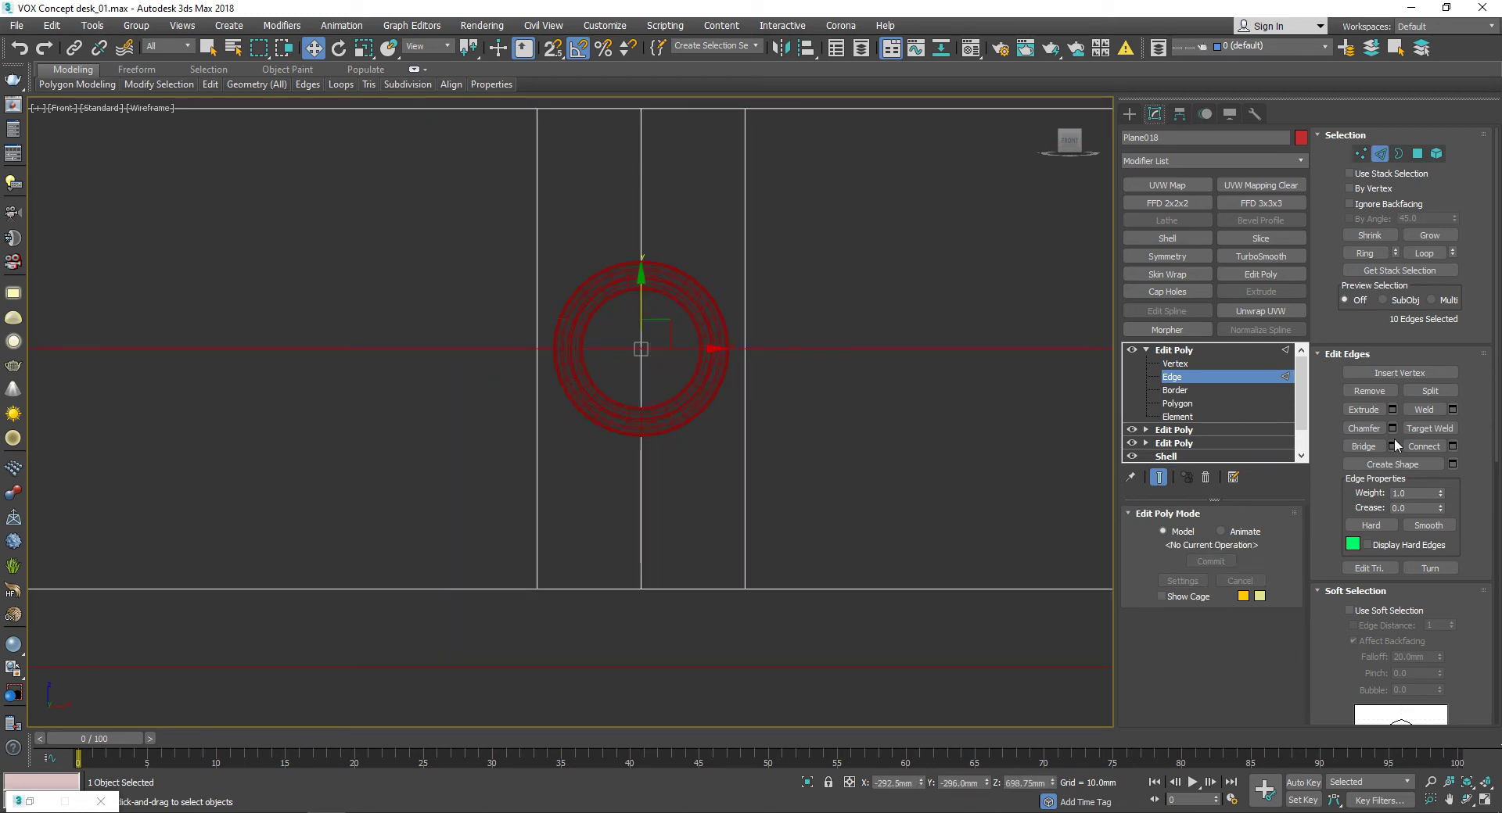
left_click(1391, 429)
left_click(578, 557)
scroll(683, 375, "down", 2)
scroll(896, 379, "down", 2)
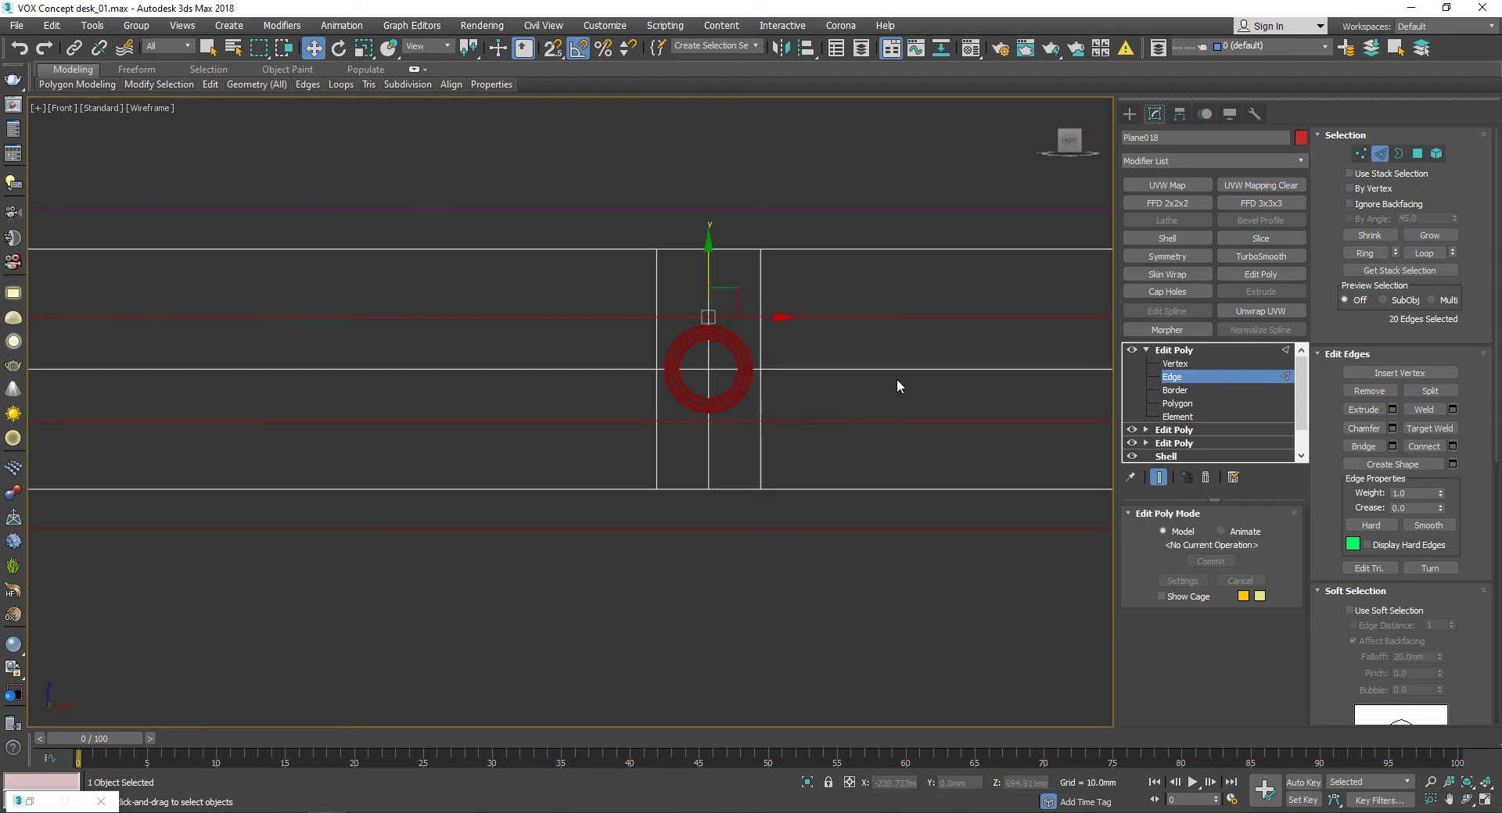
scroll(665, 392, "up", 2)
scroll(696, 414, "up", 2)
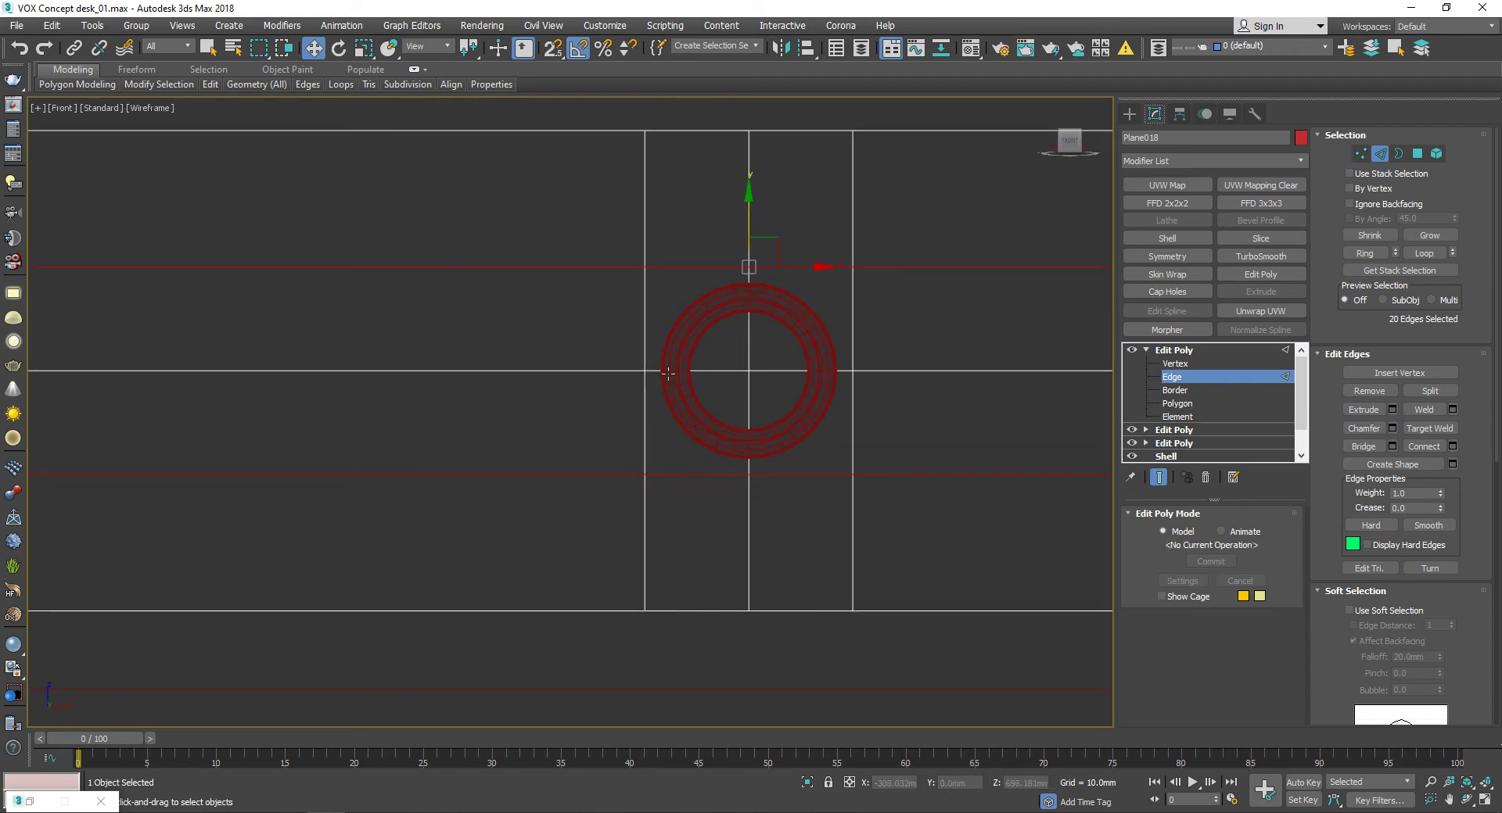
scroll(673, 389, "up", 3)
scroll(680, 415, "down", 3)
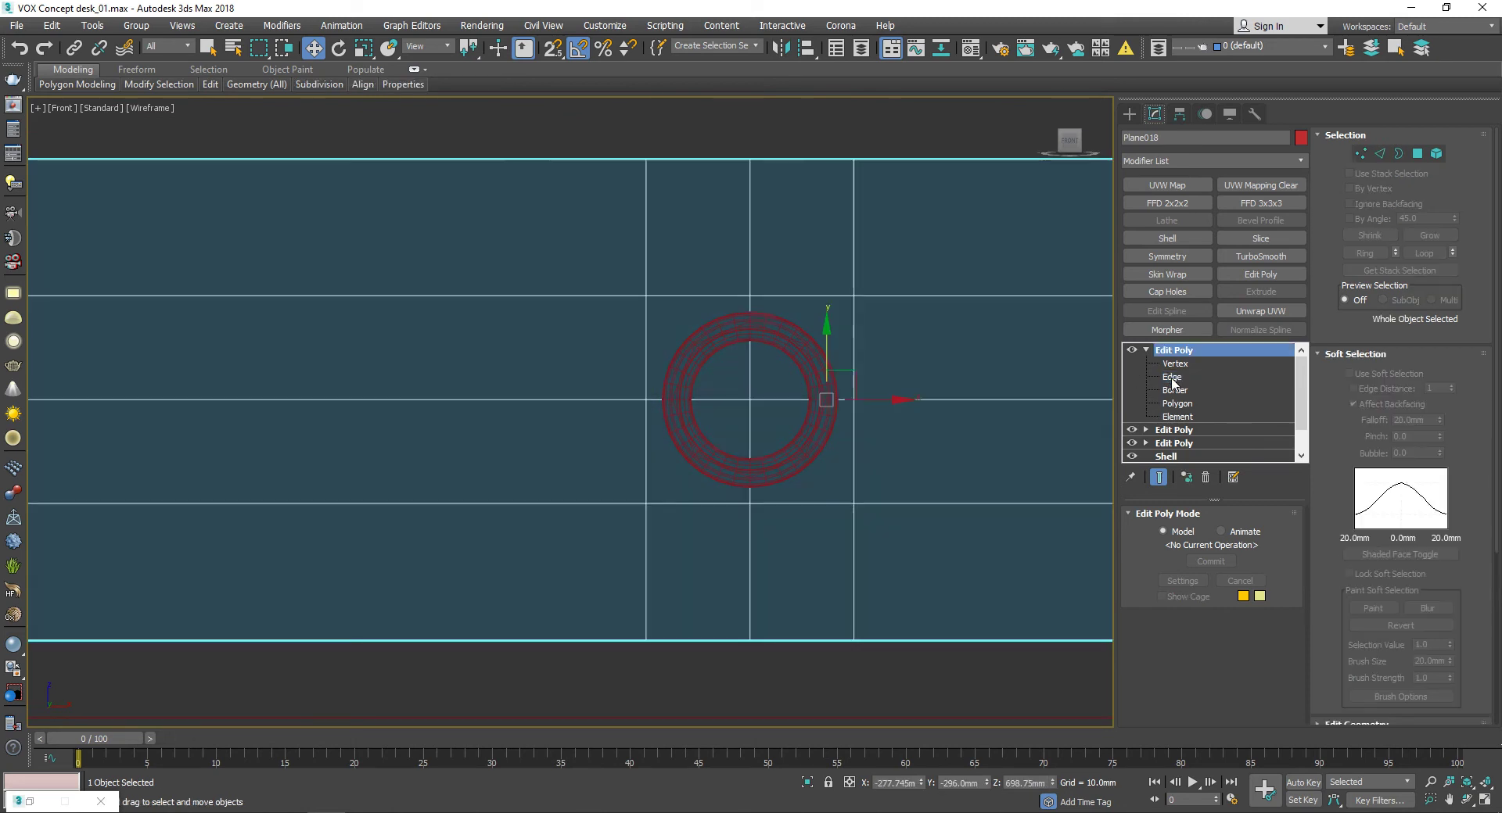
Step: Leave Edge level and hide the grommet ring NGon via the quad menu
left_click(1172, 377)
right_click(739, 344)
left_click(767, 270)
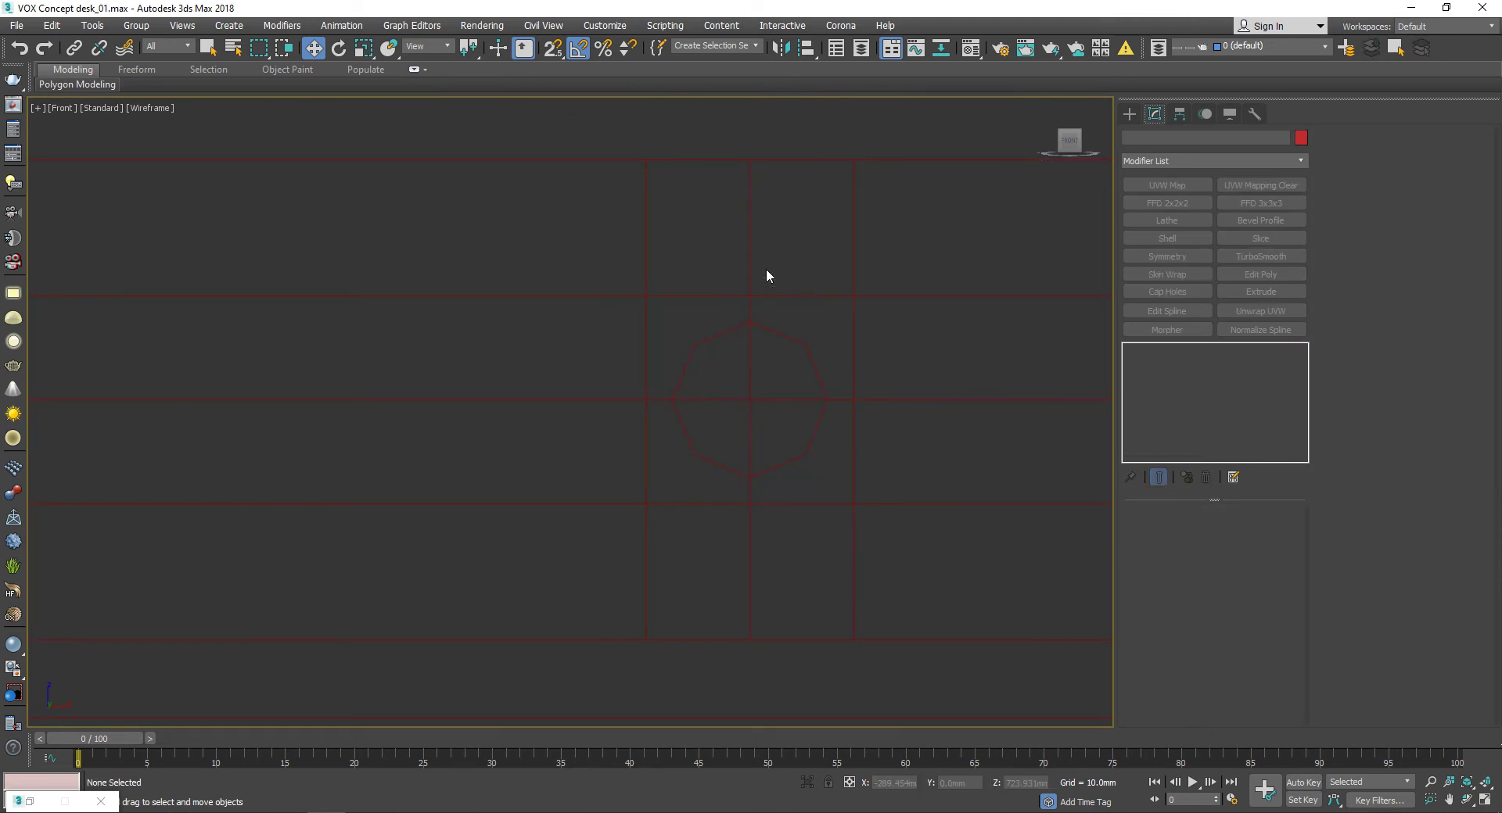
Step: At Plane018's vertex level, cut diagonals through the square and select the centre vertex
left_click(867, 365)
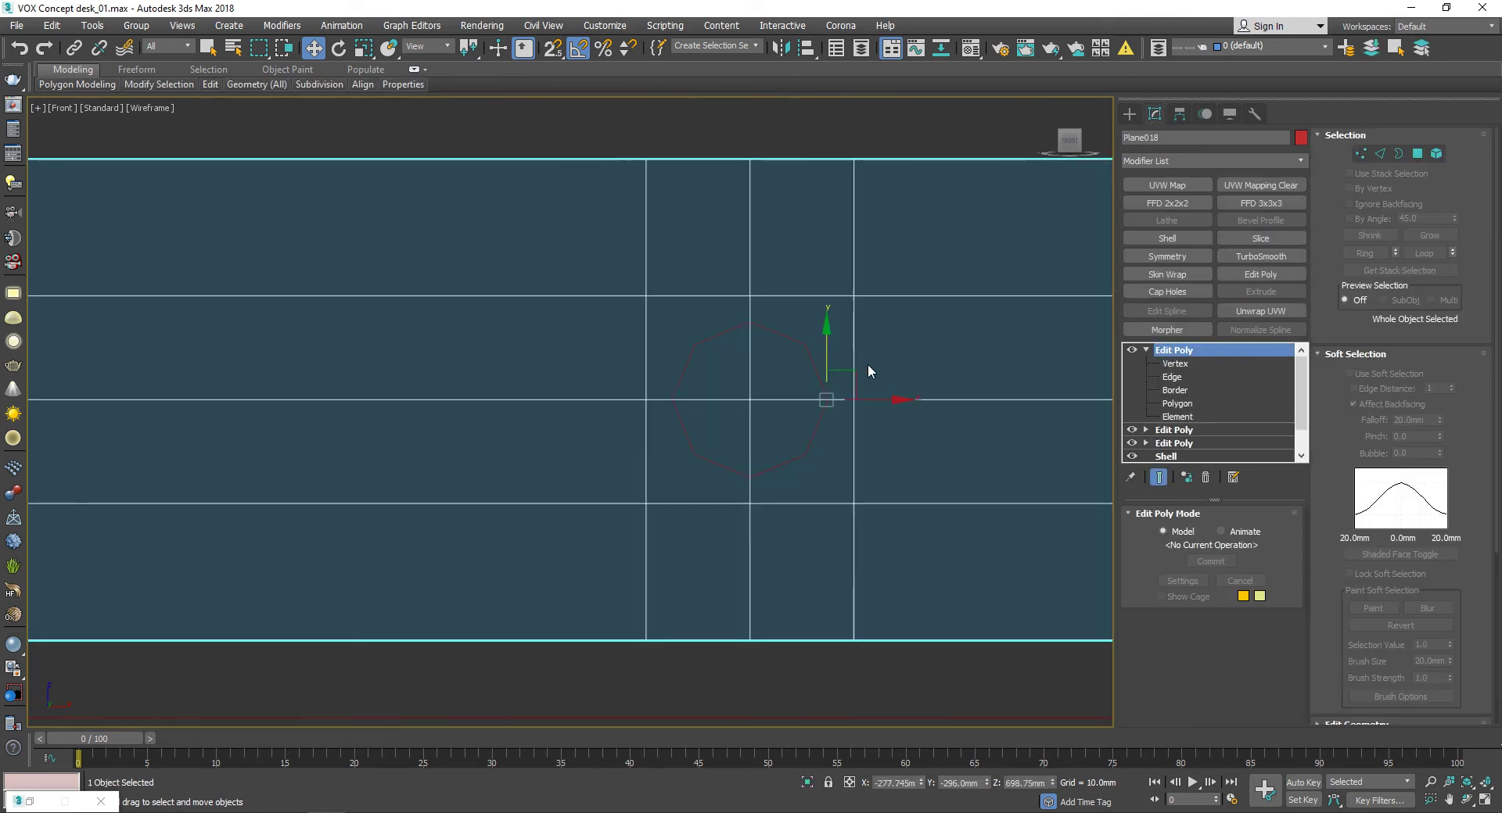
left_click(1146, 349)
left_click(1175, 364)
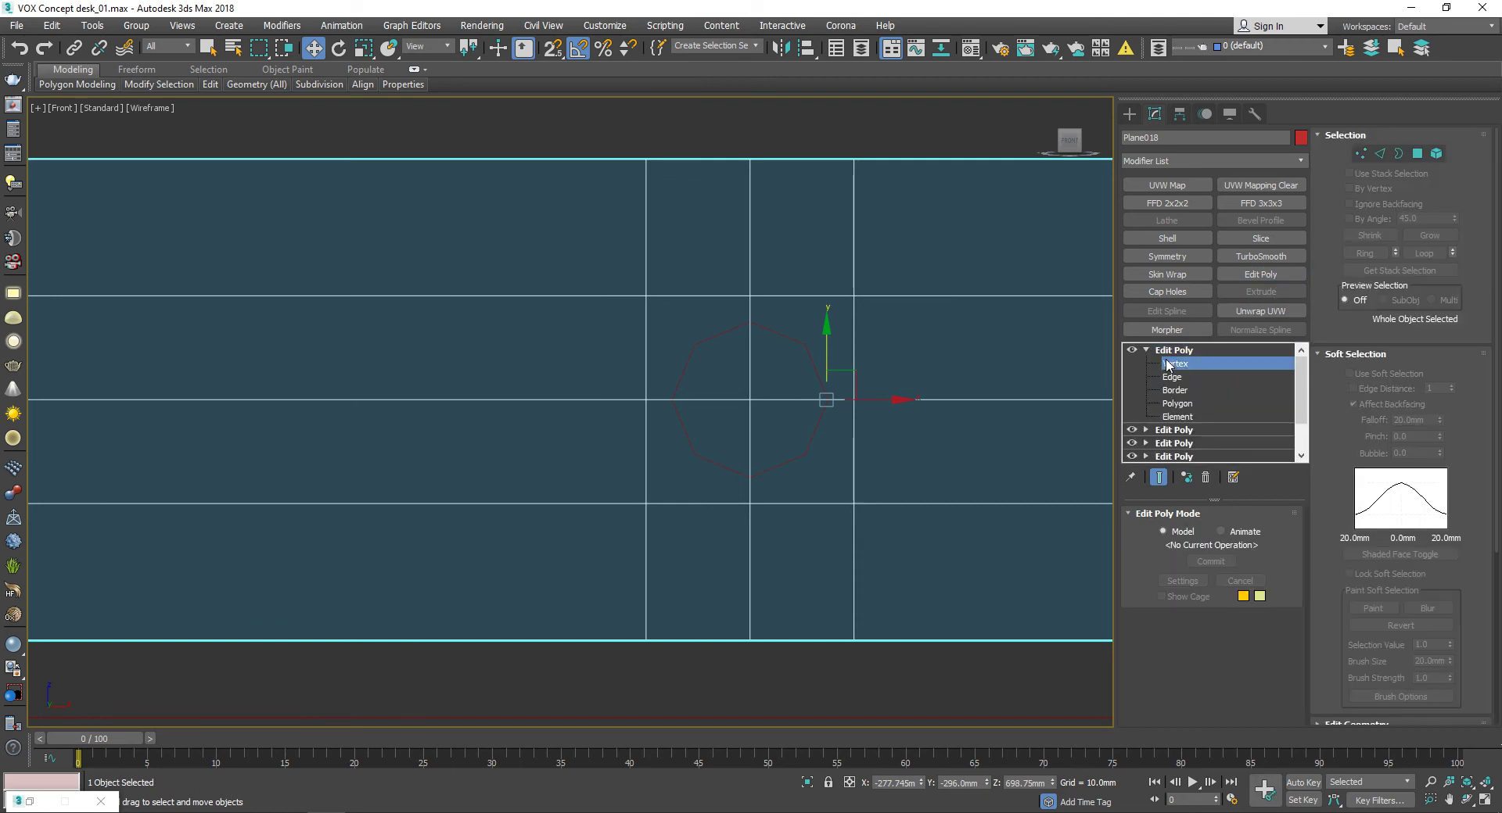
scroll(762, 405, "up", 2)
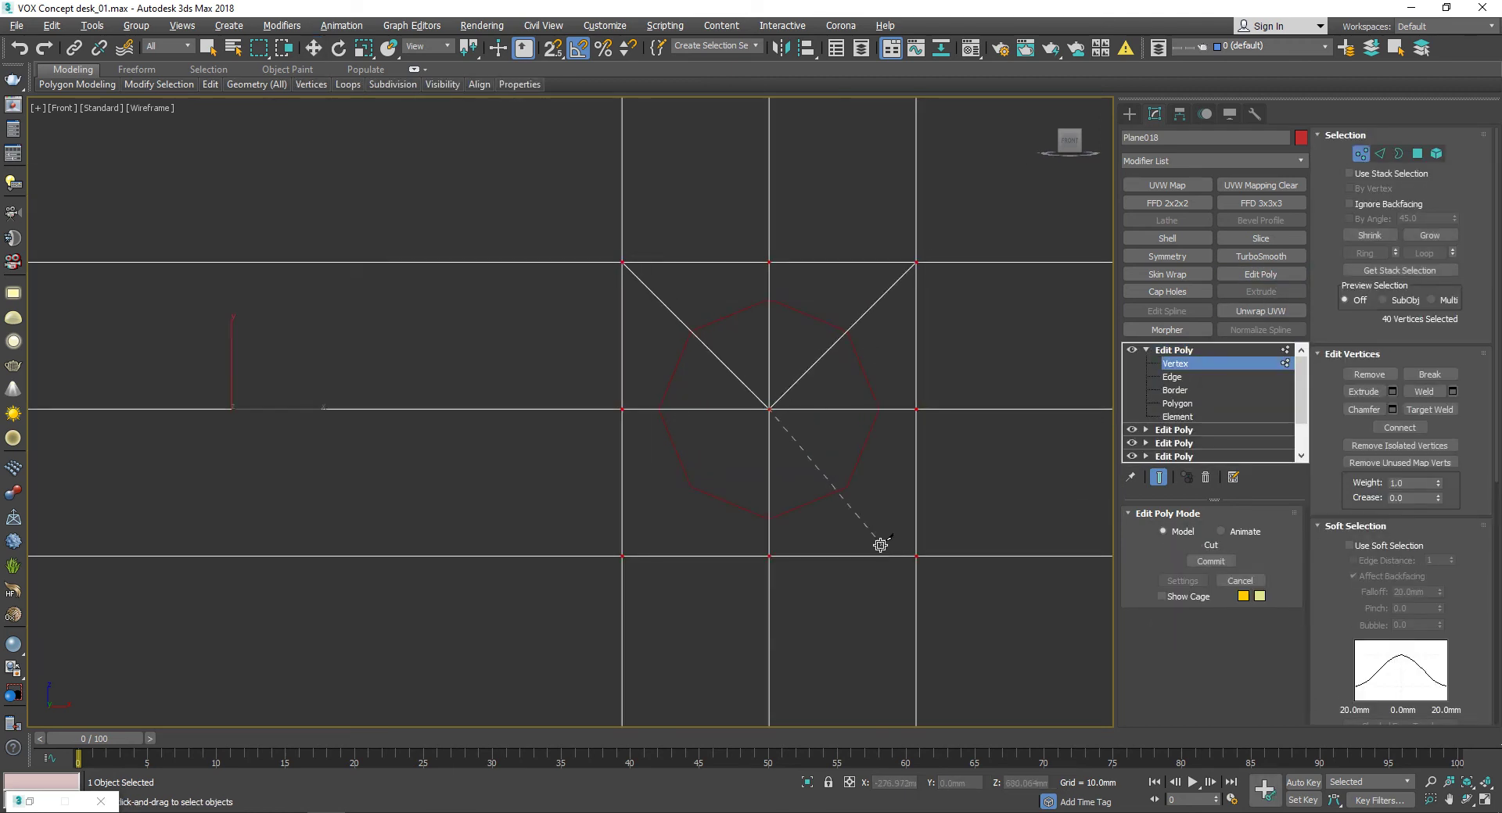
scroll(693, 510, "down", 1)
key("w")
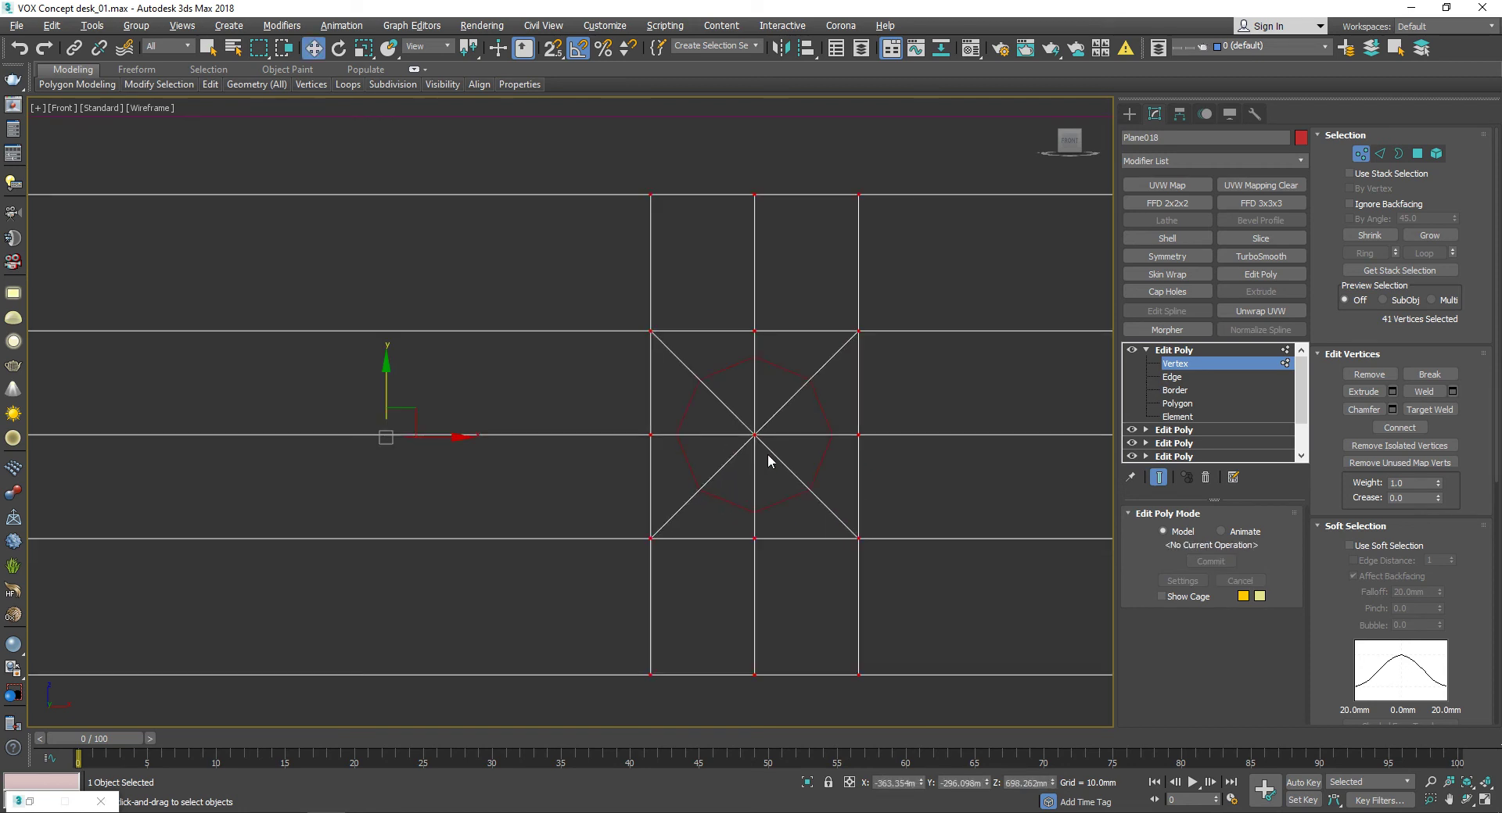
left_click(754, 434)
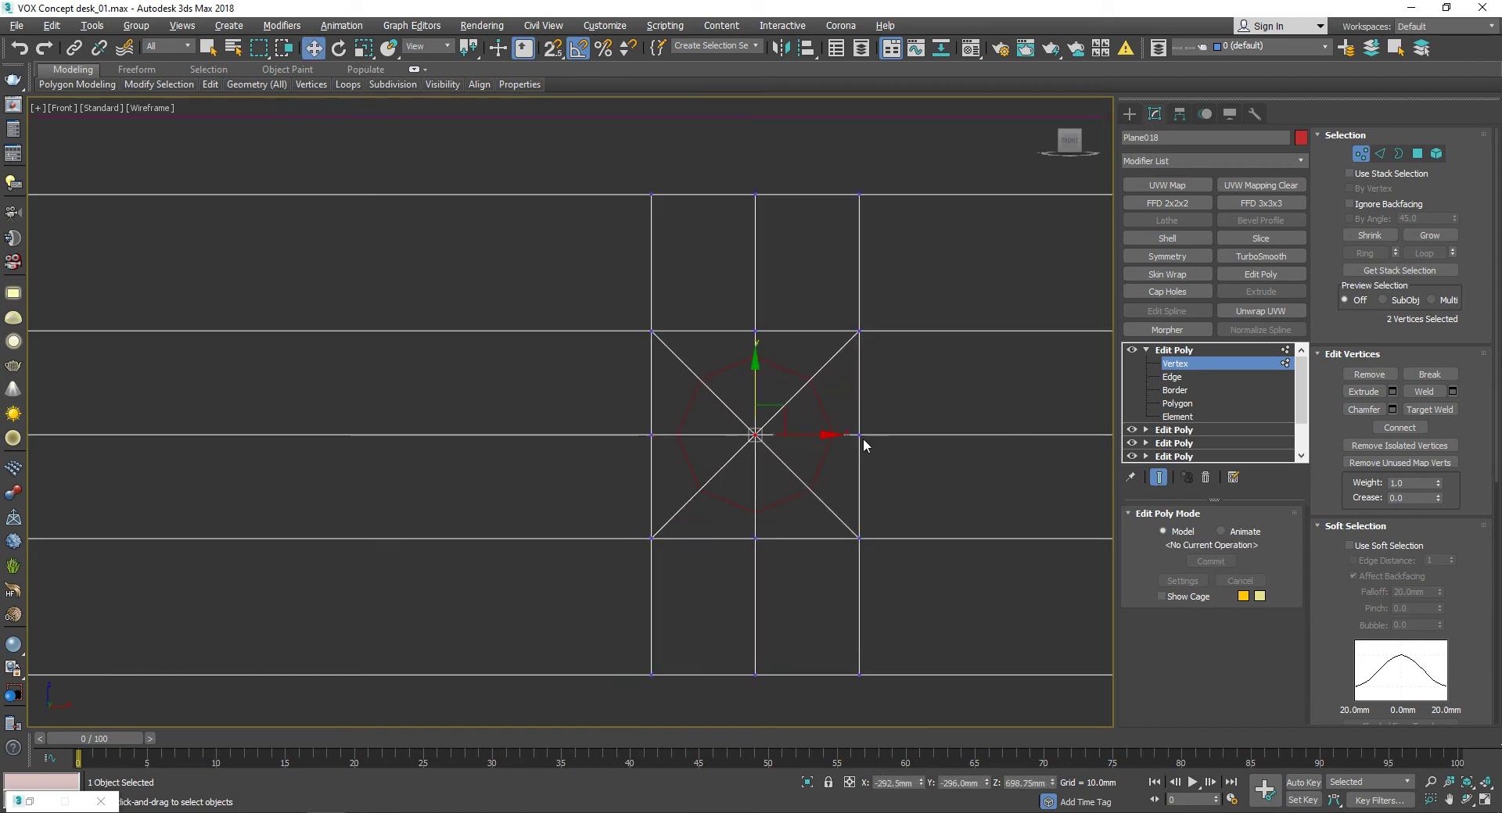
Step: Chamfer the centre vertex with Open Chamfer into an octagonal hole
left_click(1393, 409)
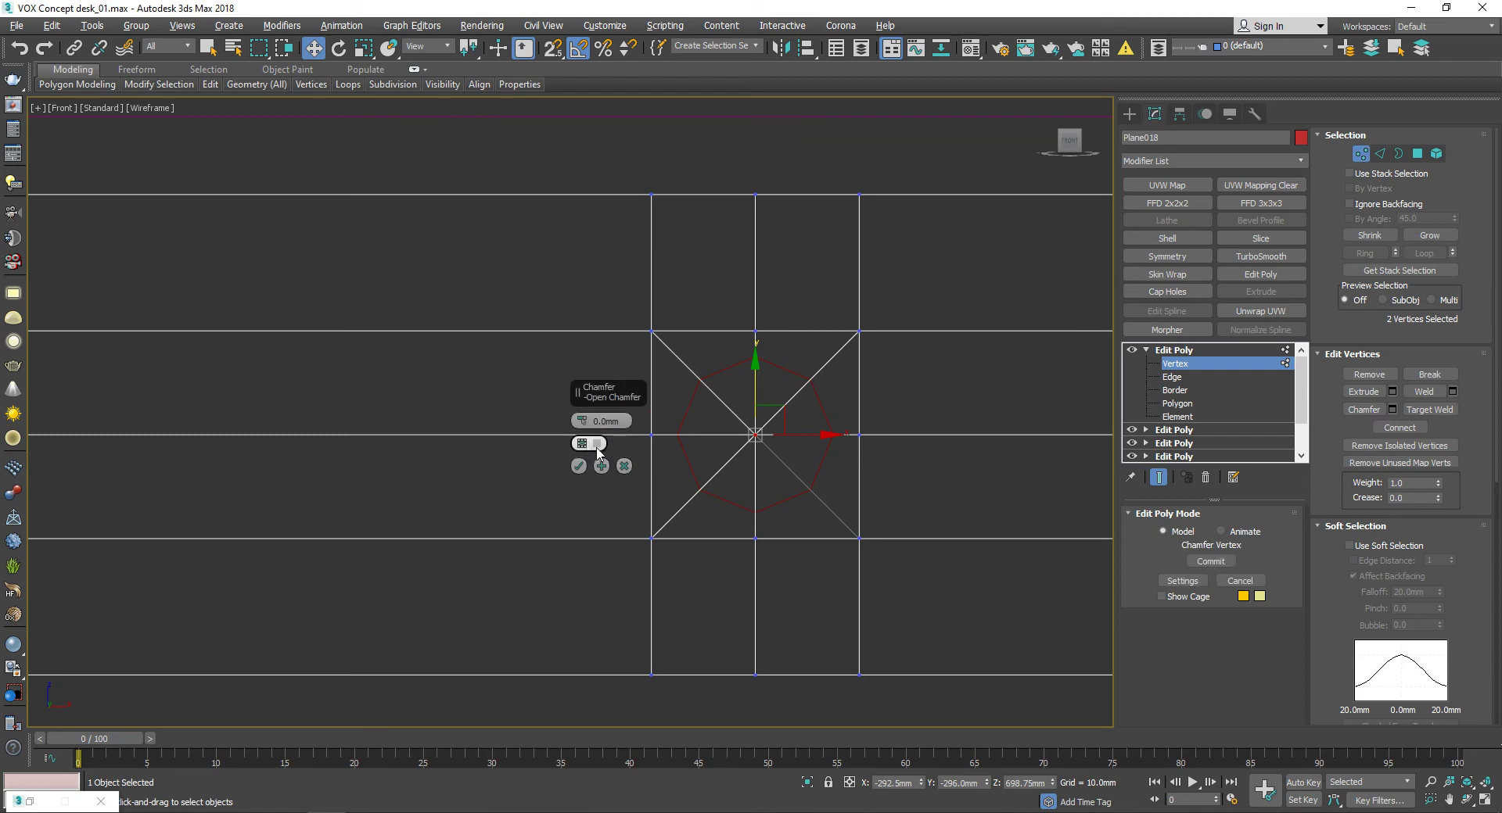
middle_click_drag(597, 450, 643, 484, "alt")
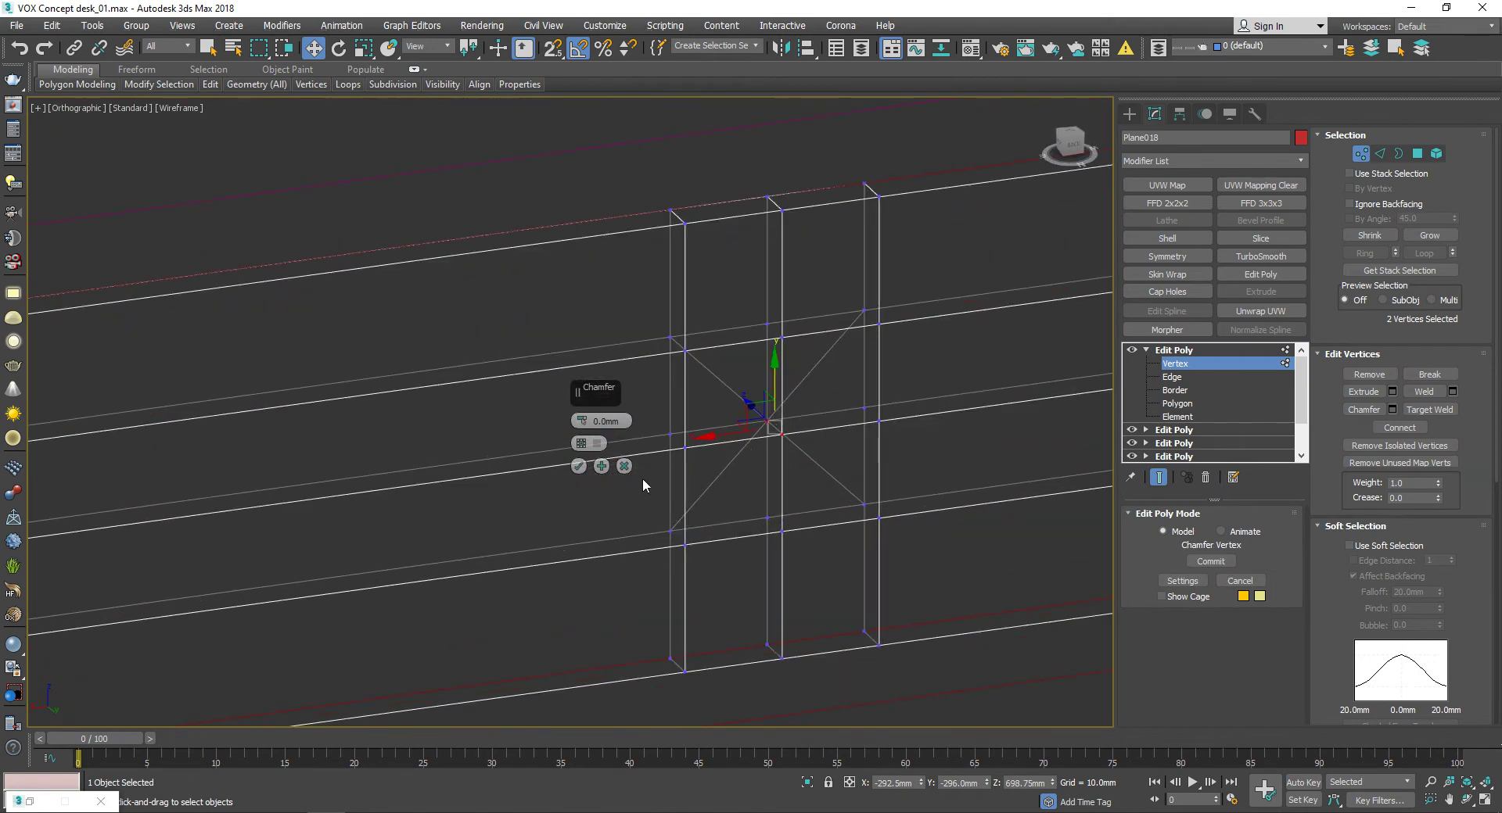
key("Escape")
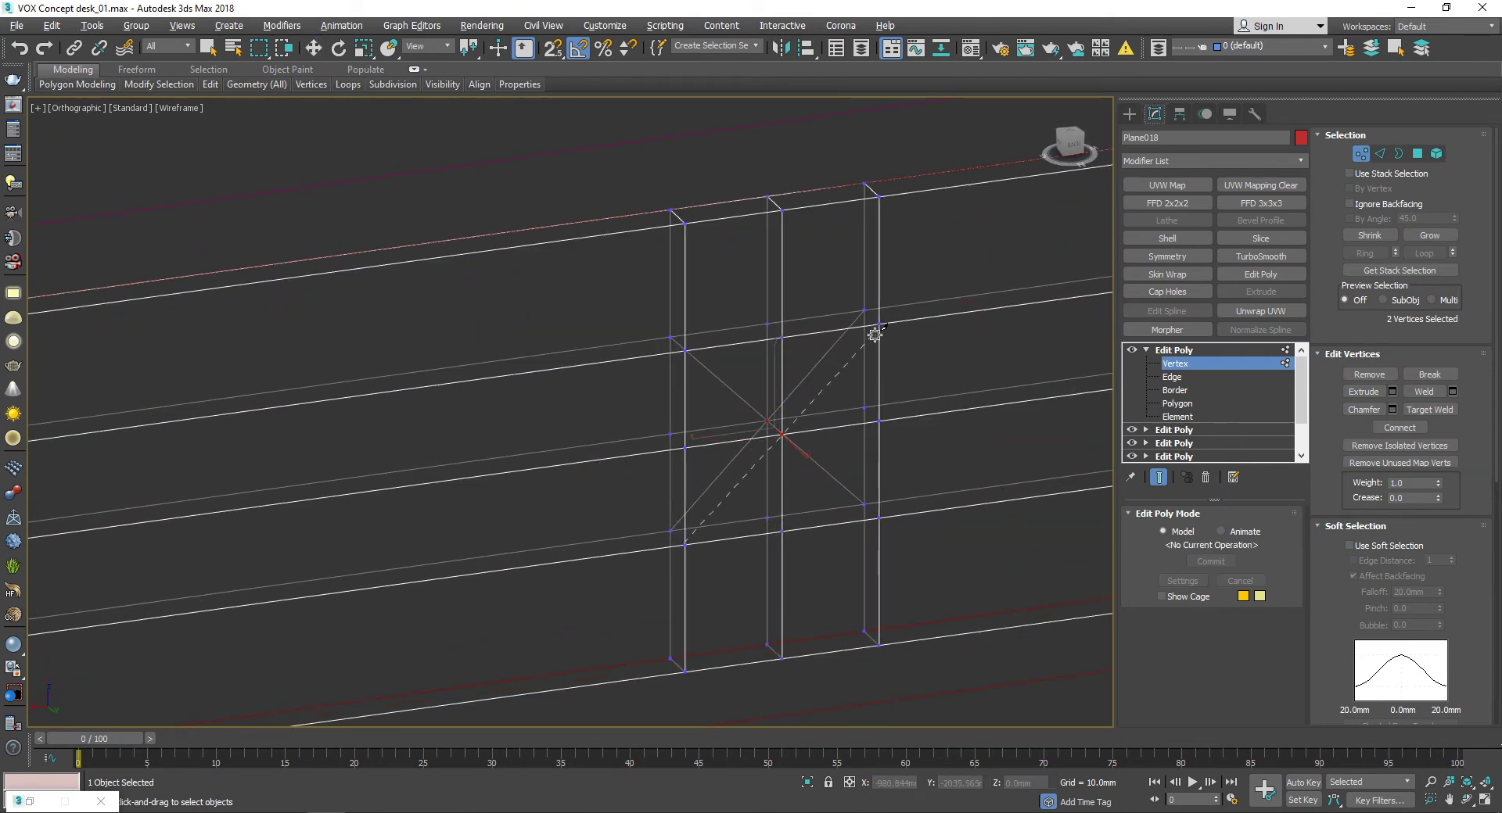
middle_click_drag(878, 326, 700, 377, "alt")
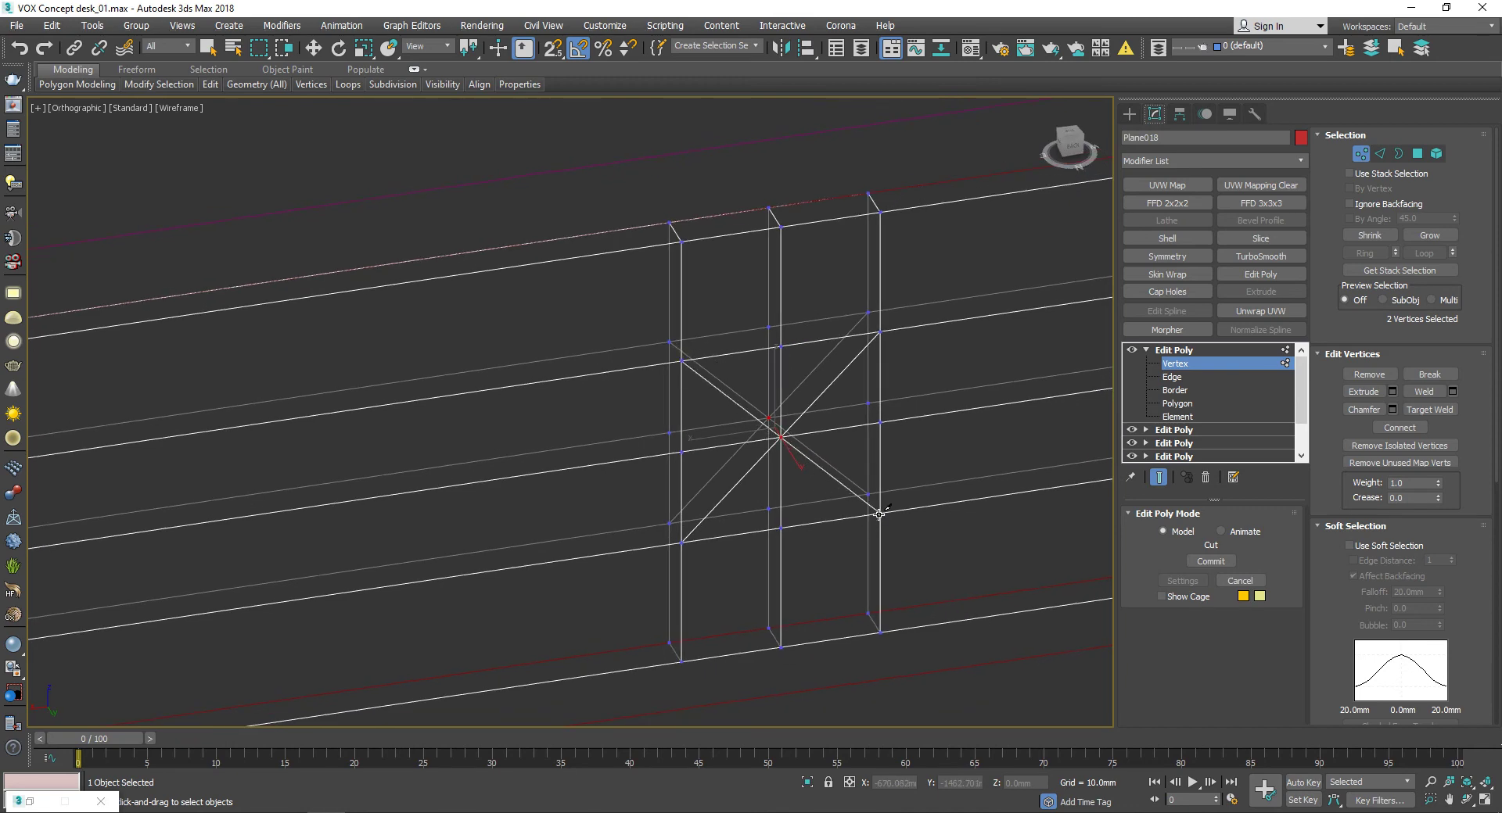
middle_click_drag(879, 514, 832, 486, "alt")
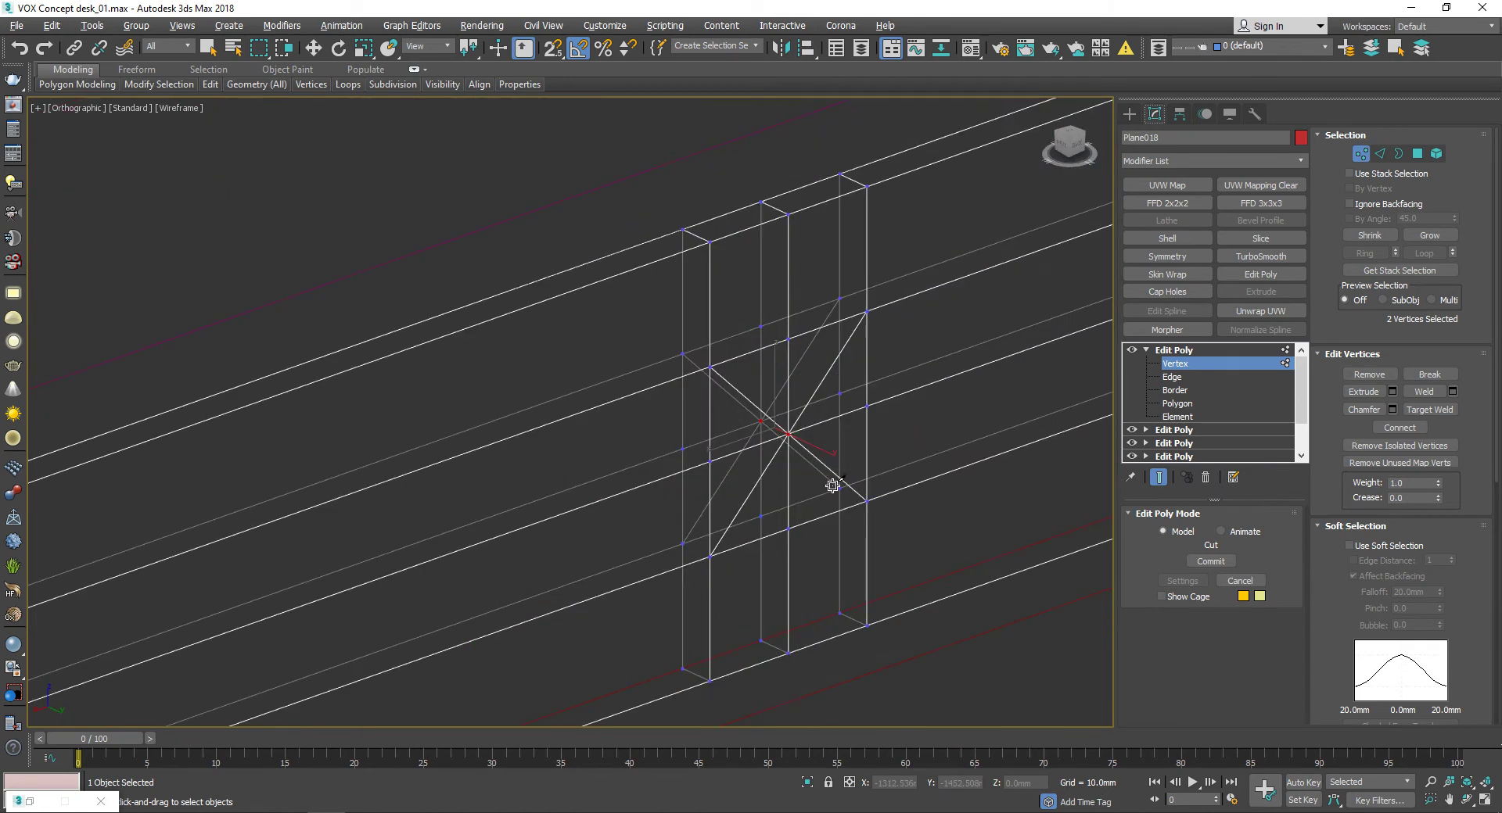
left_click(1392, 409)
middle_click_drag(805, 392, 589, 468, "alt")
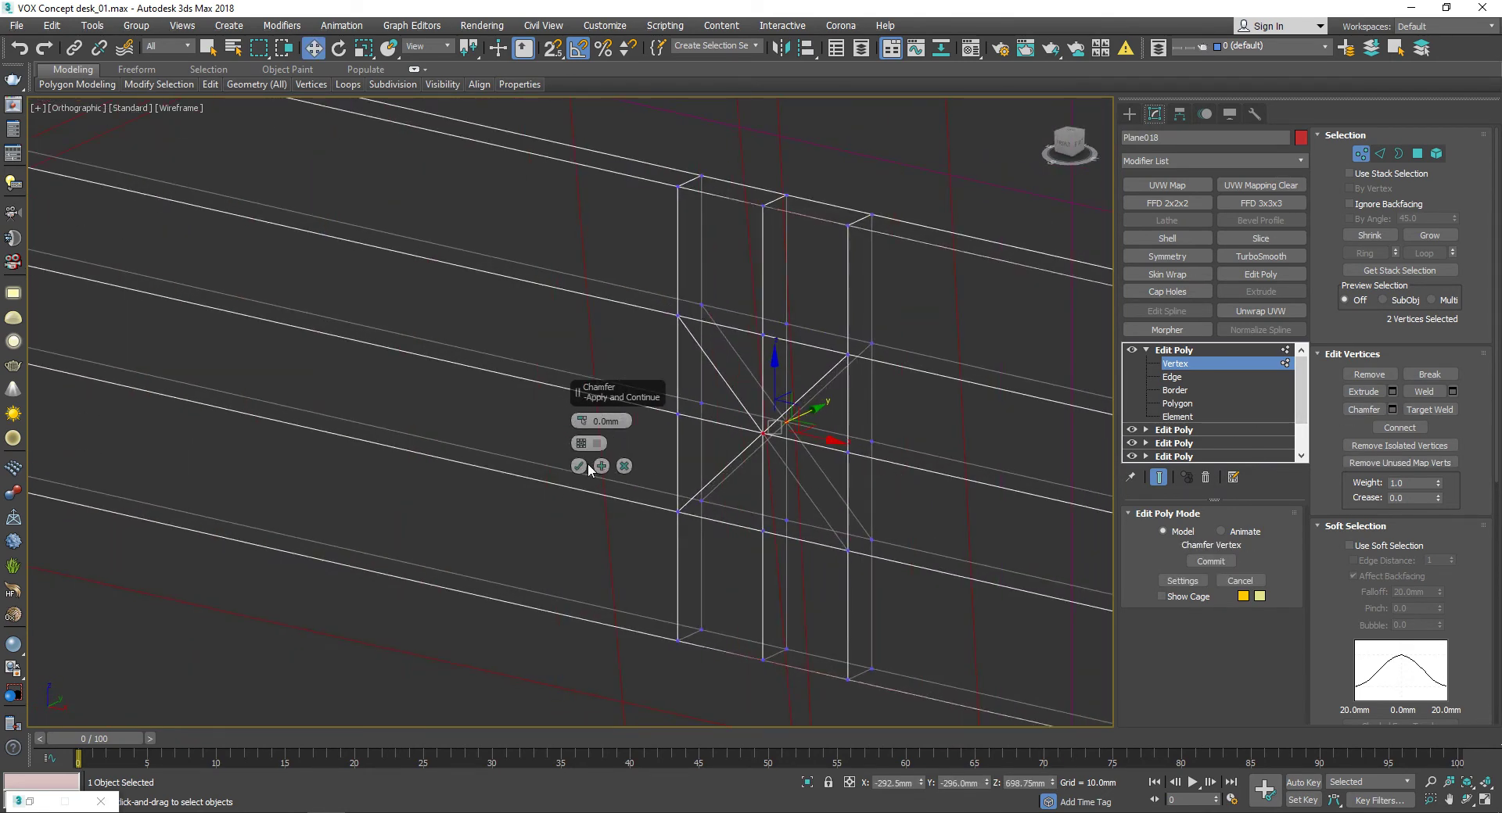
left_click(1051, 160)
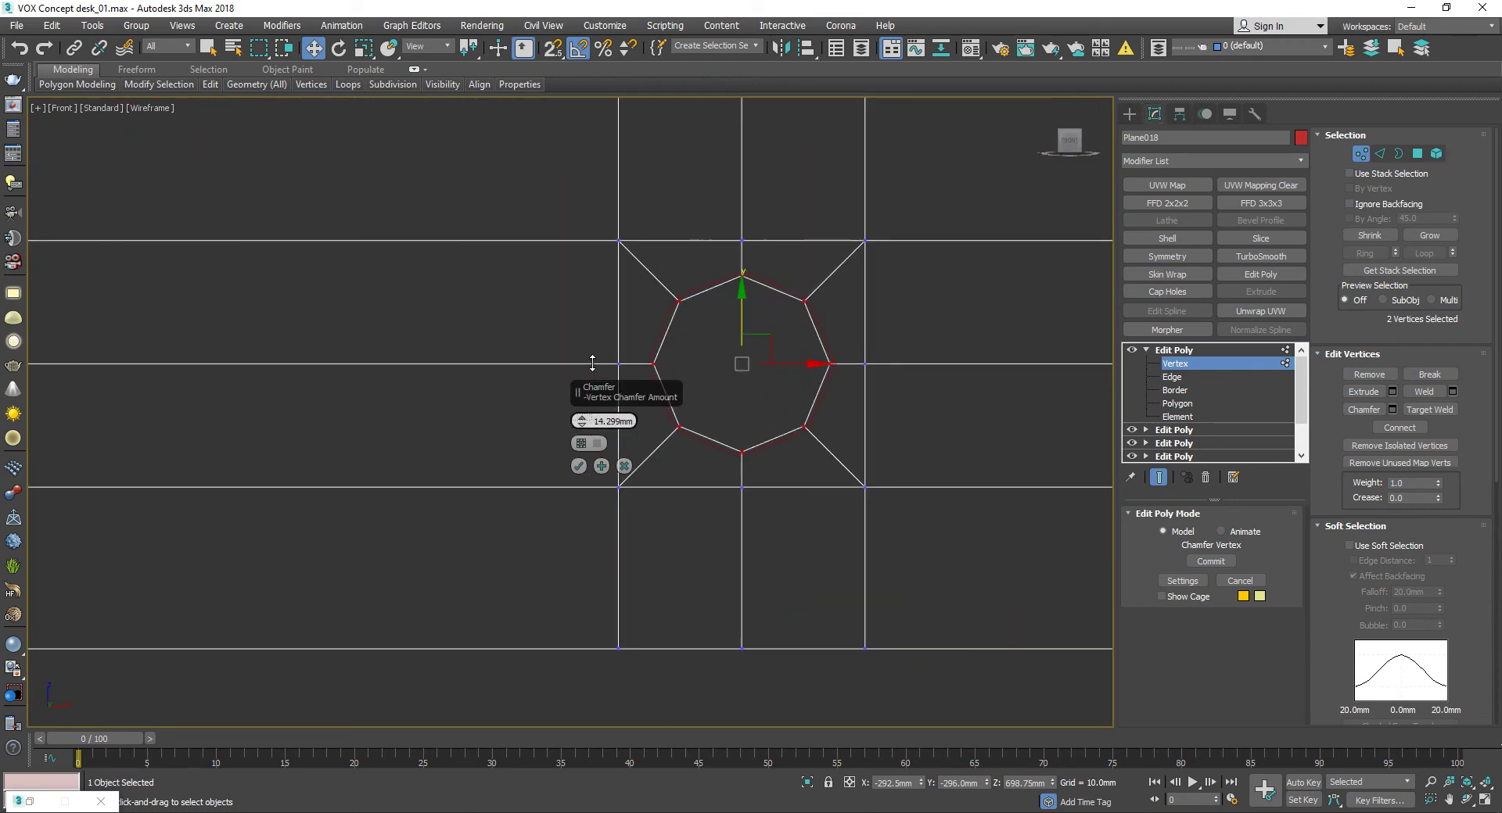
left_click(579, 466)
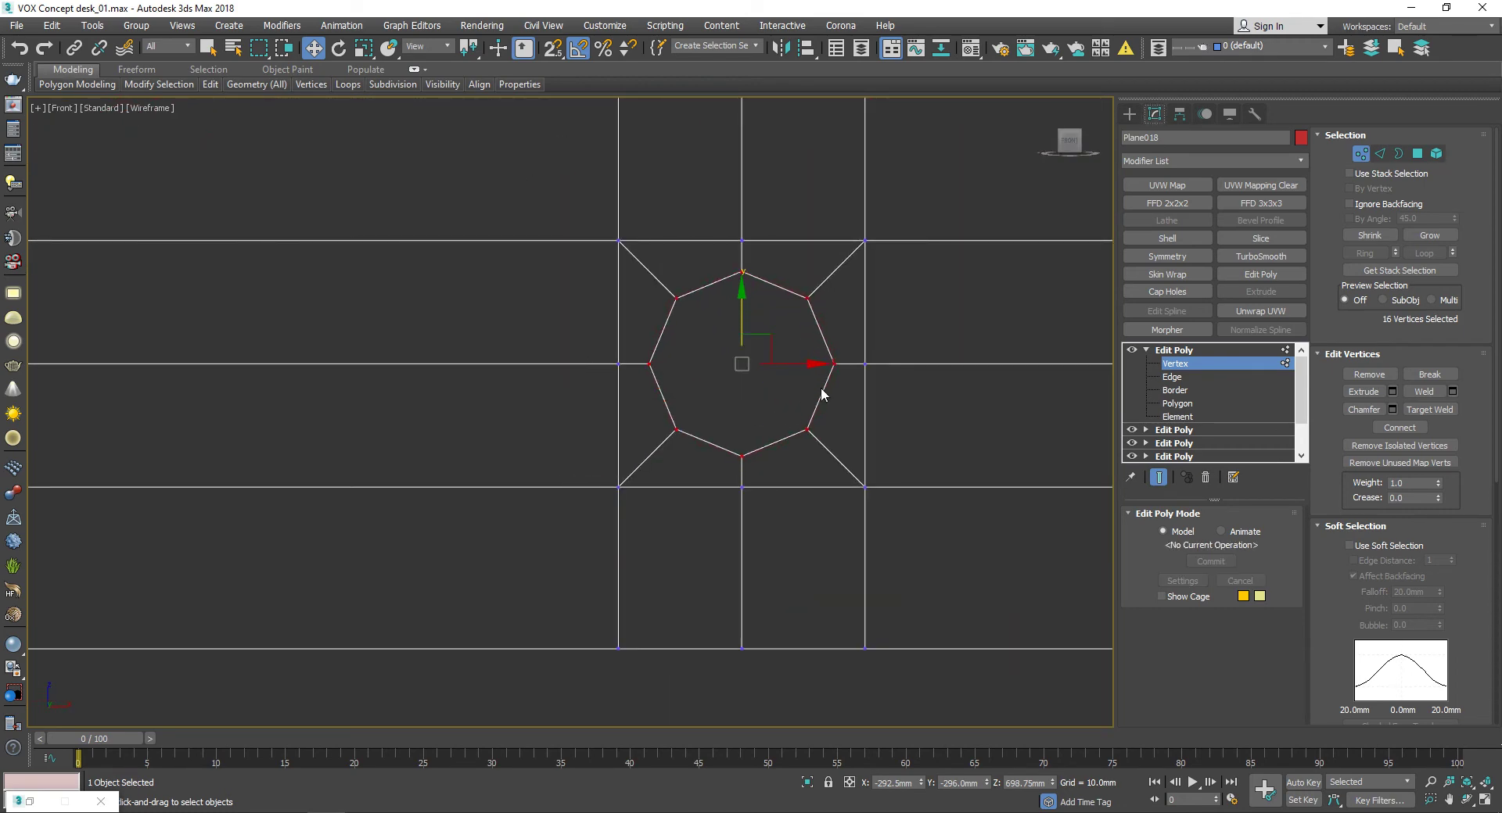
Step: Clean up the cap polygons around the octagonal hole and clear the selection
middle_click_drag(821, 392, 963, 408, "alt")
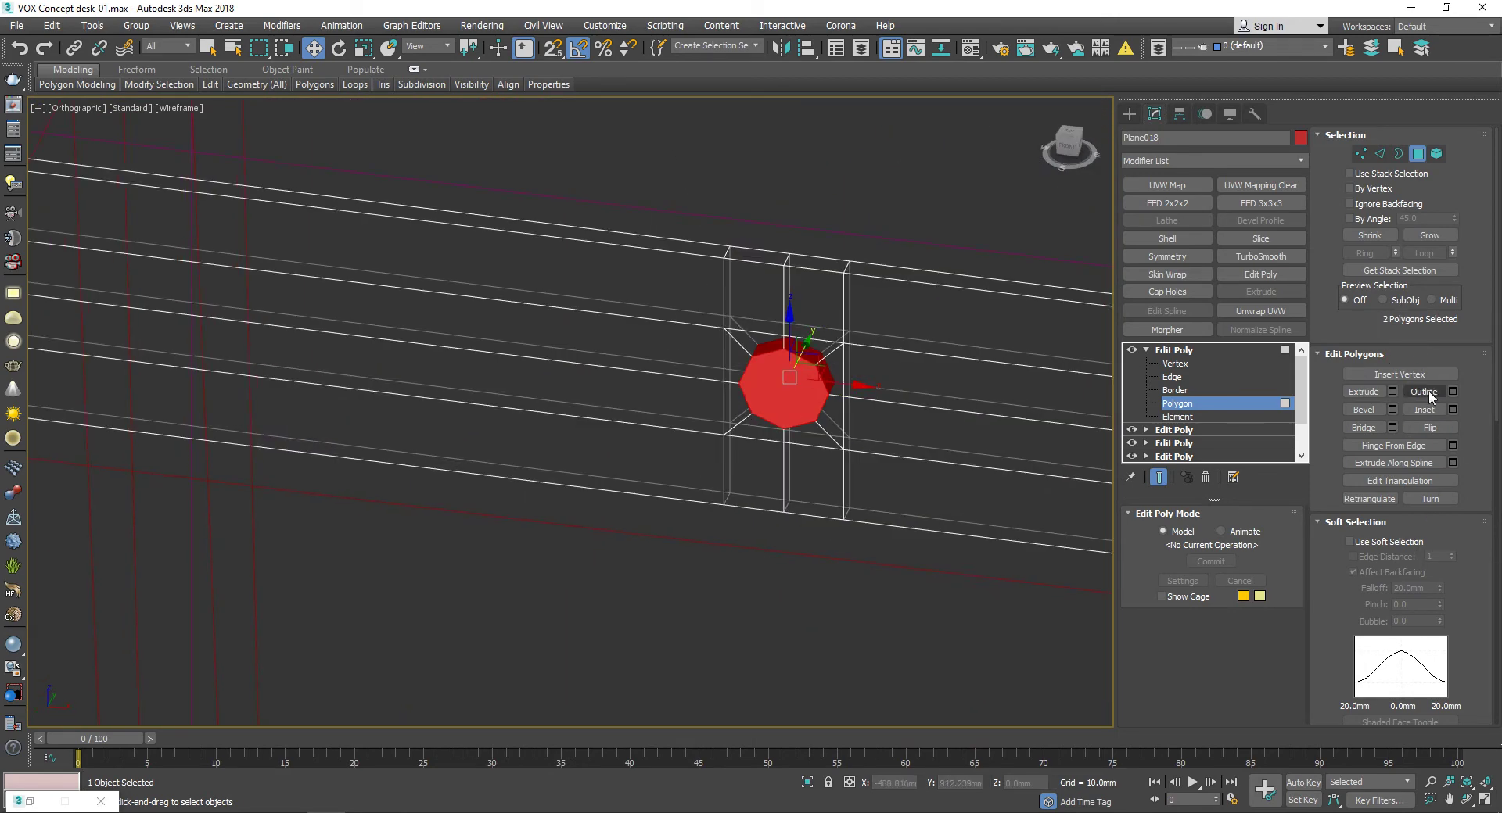
double_click(813, 356)
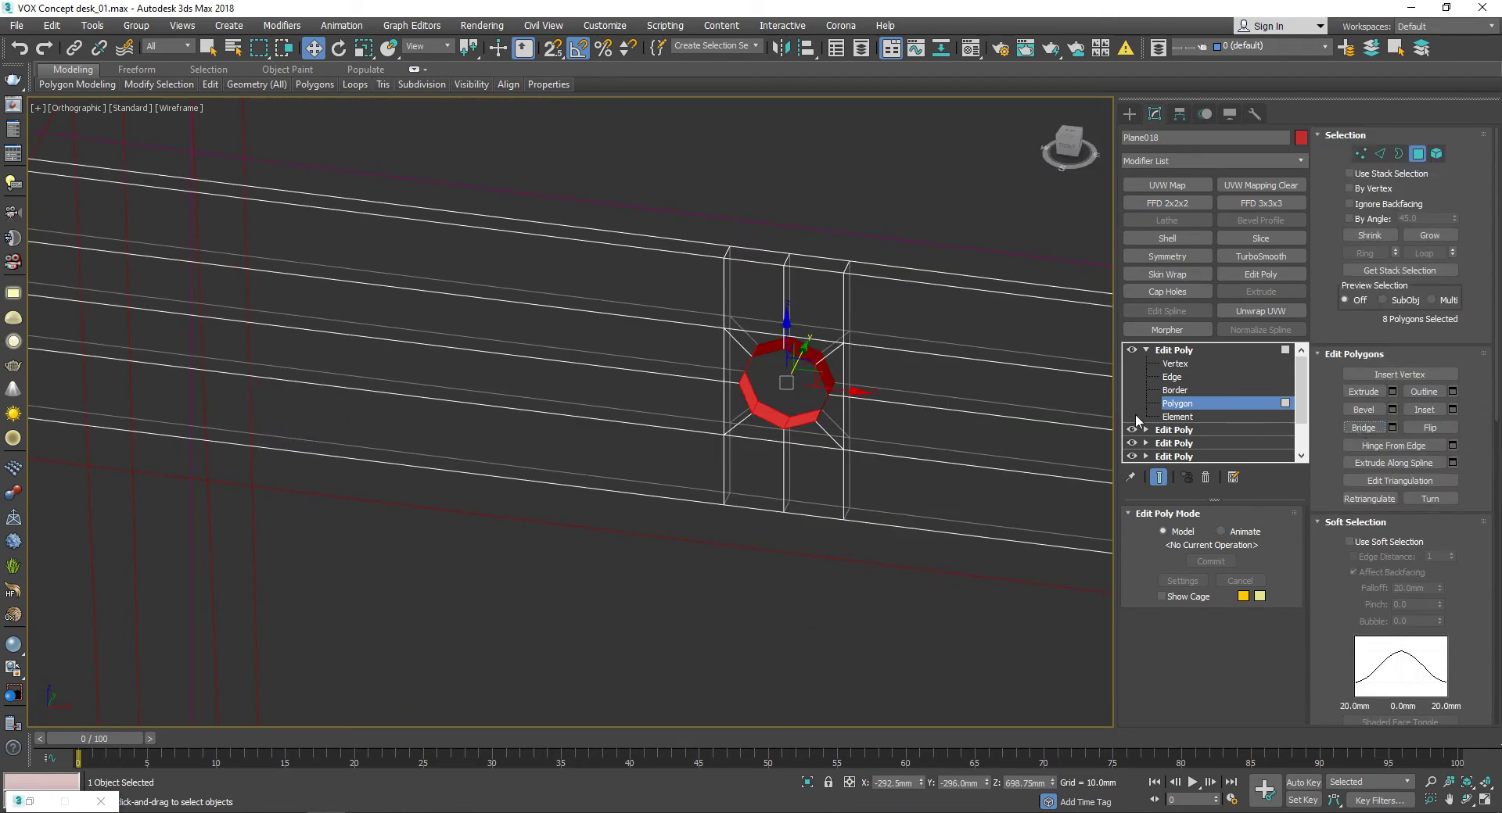
middle_click_drag(813, 356, 847, 328, "alt")
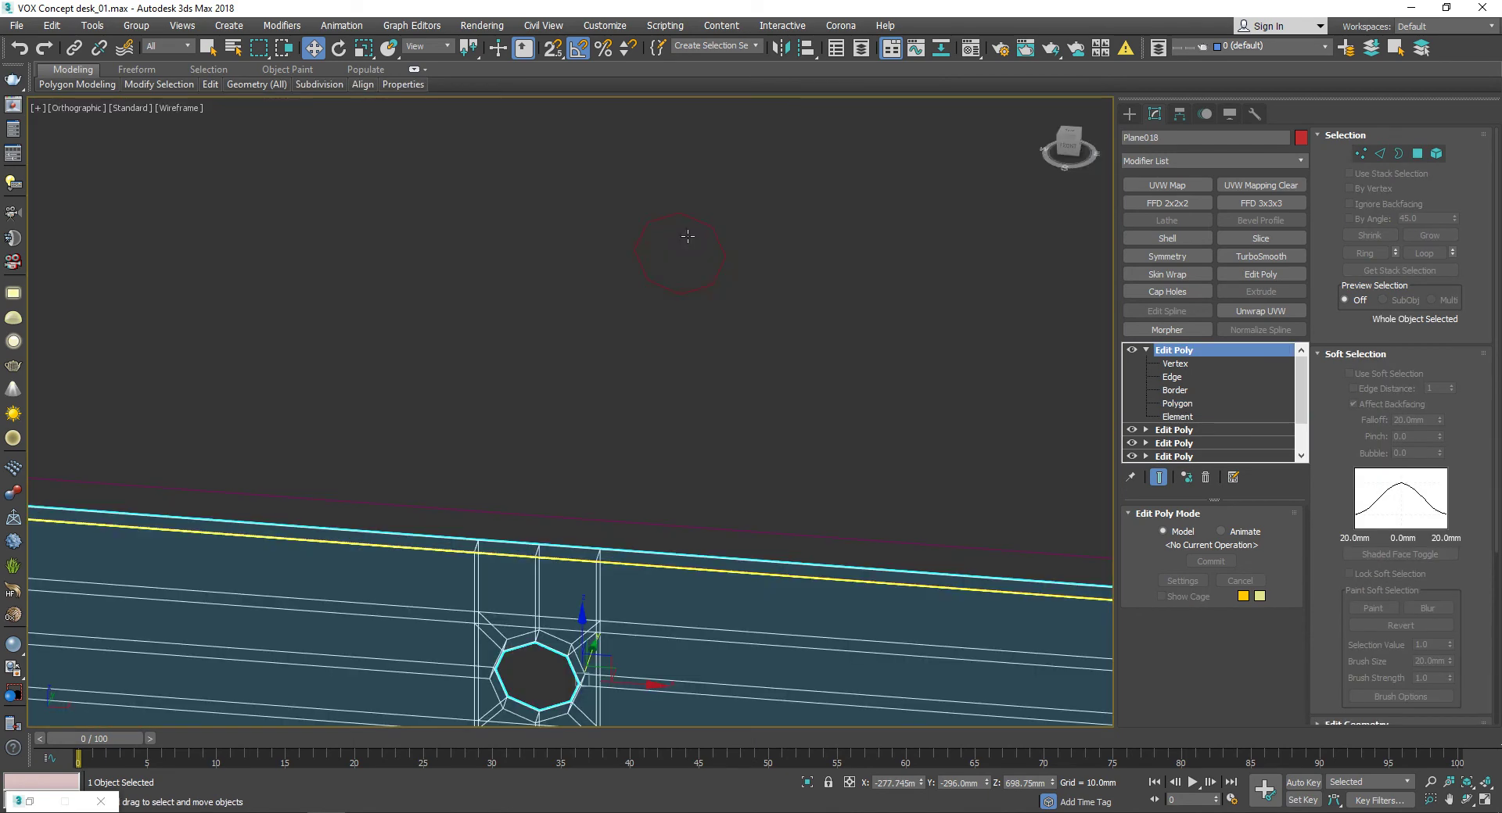
left_click(709, 254)
left_click(1003, 189)
Step: Shift-drag the grommet ring in the drawer hole to make a copy, NGon003
key("f")
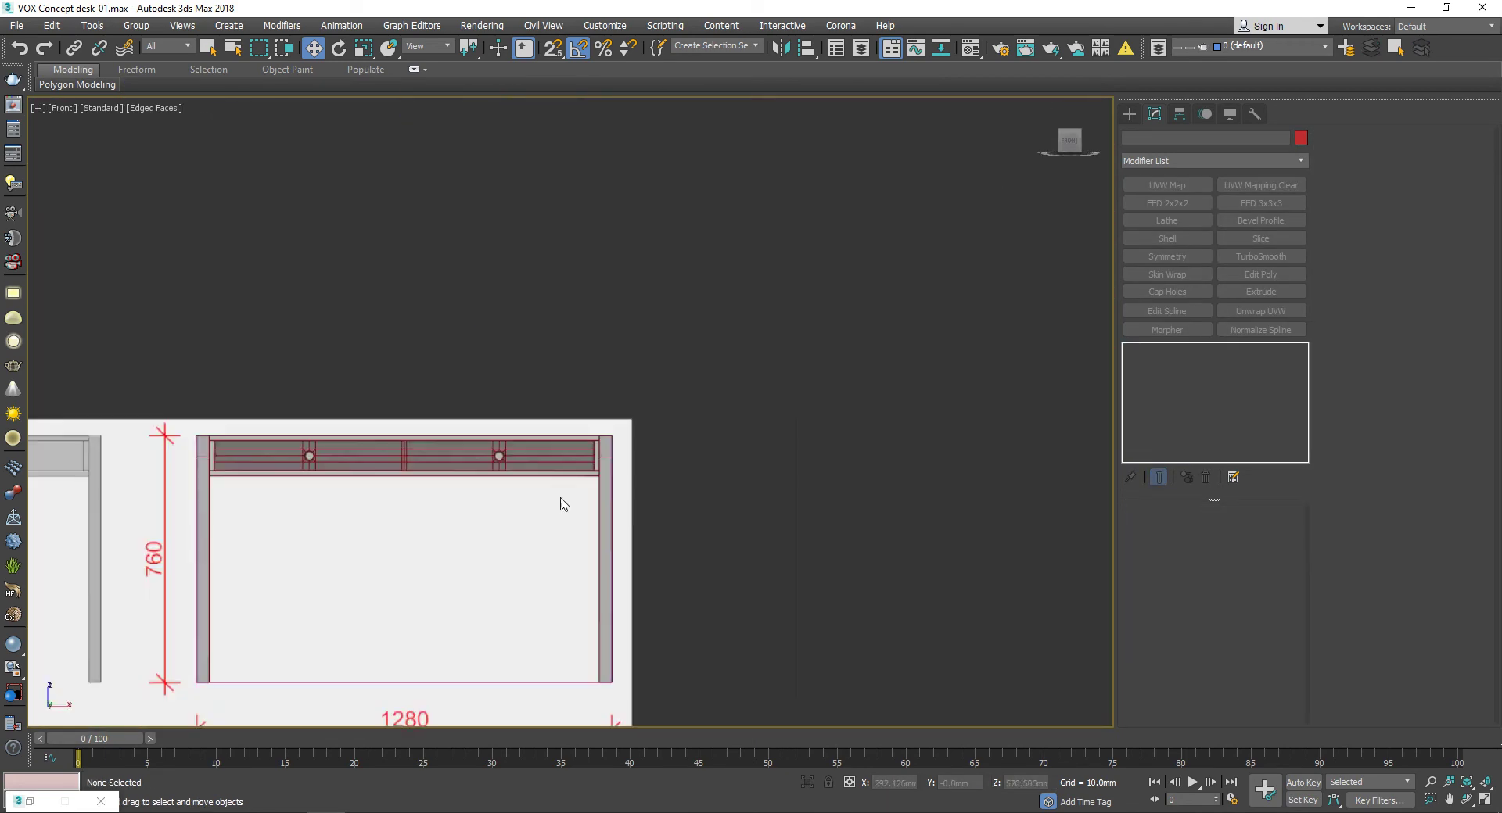
right_click(715, 275)
left_click(764, 207)
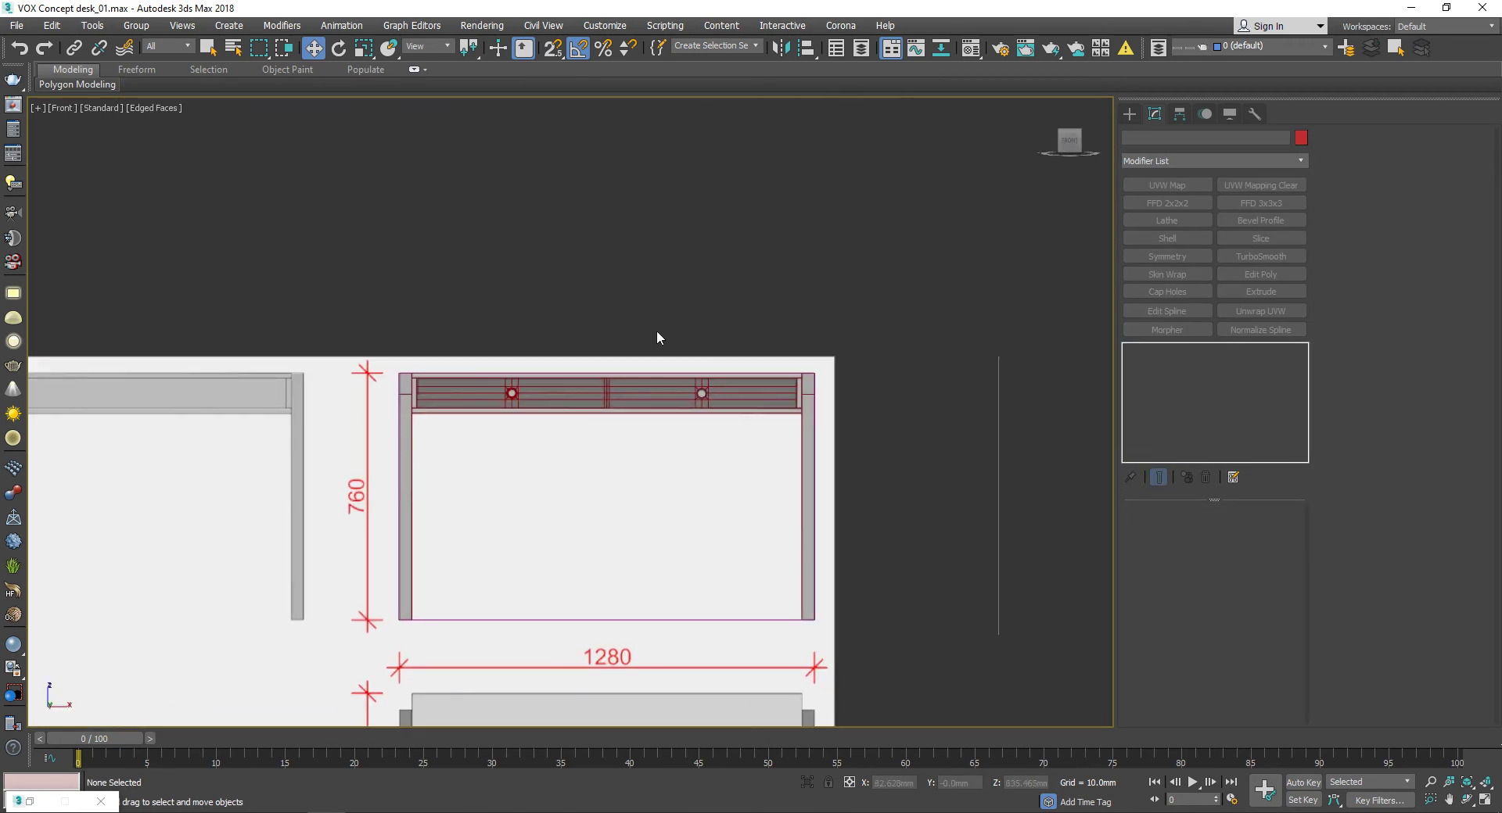
scroll(508, 469, "up", 5)
scroll(486, 420, "down", 2)
left_click(486, 420)
scroll(486, 420, "down", 2)
left_click_drag(434, 387, 946, 404, "shift")
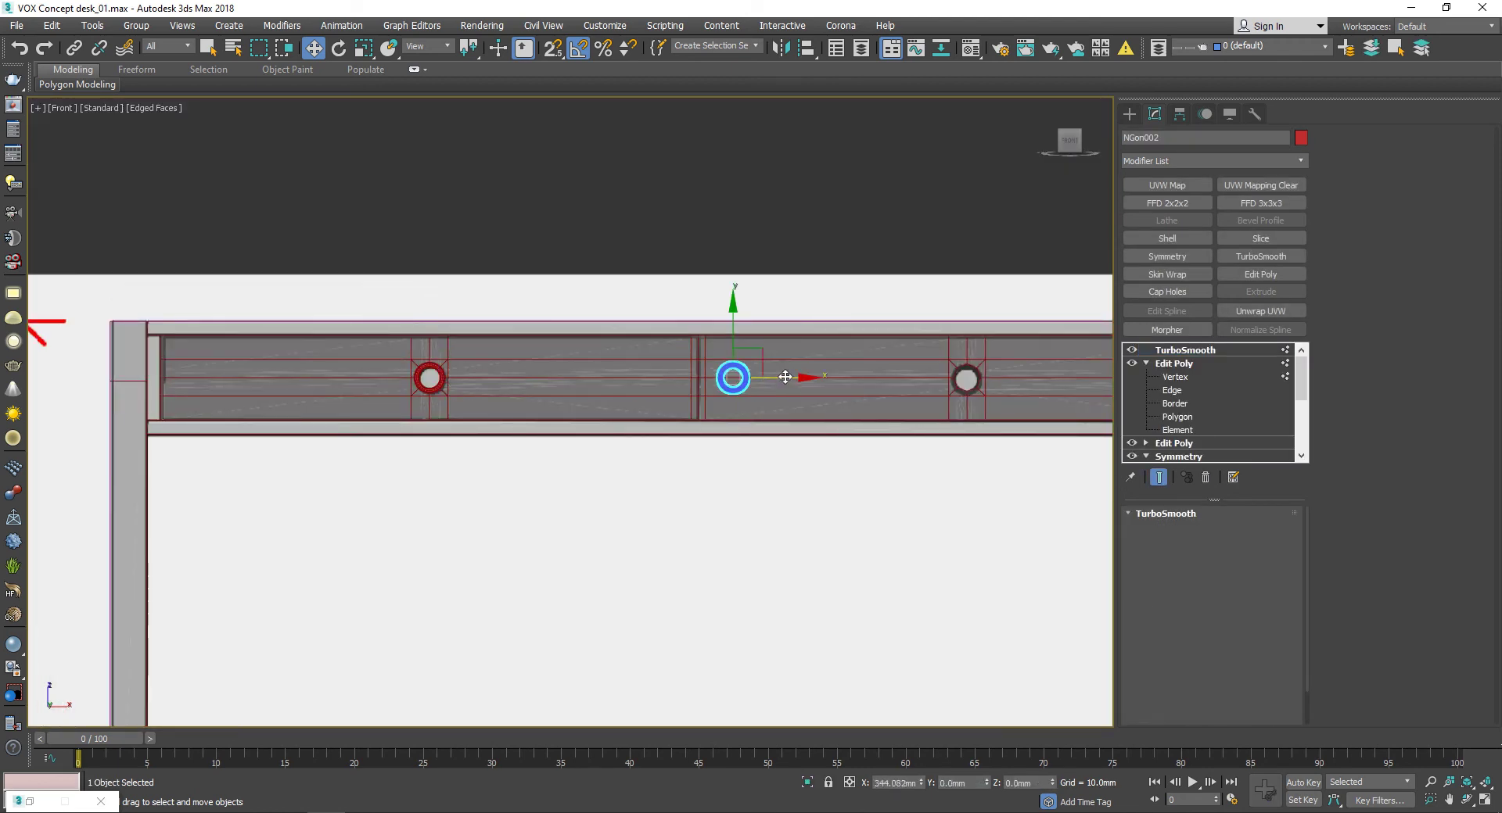
left_click(752, 480)
Step: Snap the copied ring onto the centre of the next drawer hole
scroll(954, 378, "up", 5)
left_click_drag(704, 352, 788, 375)
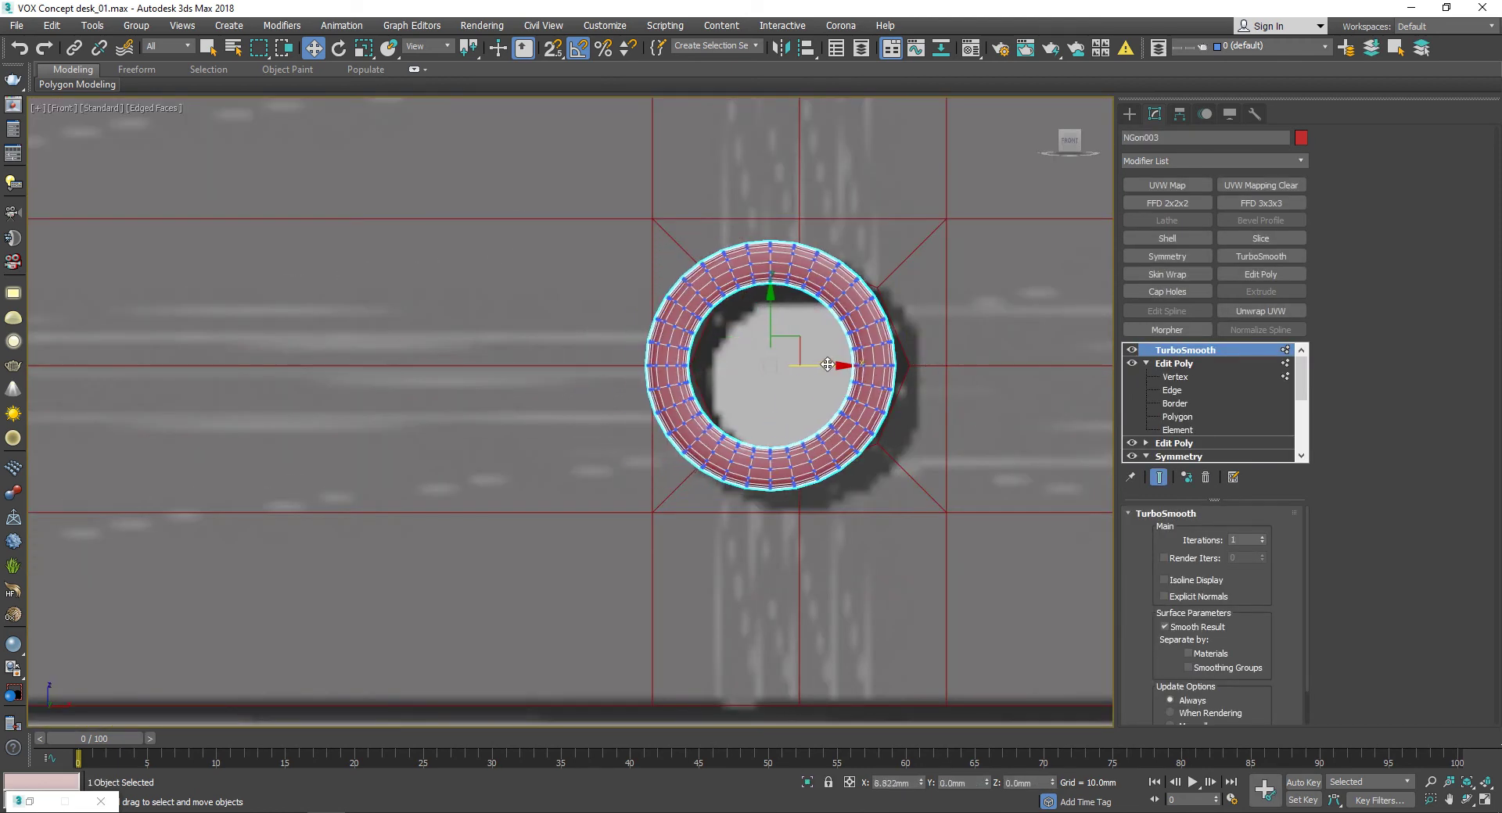
key("s")
scroll(793, 337, "down", 4)
scroll(794, 336, "down", 4)
Step: Deselect and orbit the desk in 3D to check both drawer fronts show seated grommets
left_click(764, 251)
middle_click_drag(764, 251, 721, 301, "alt")
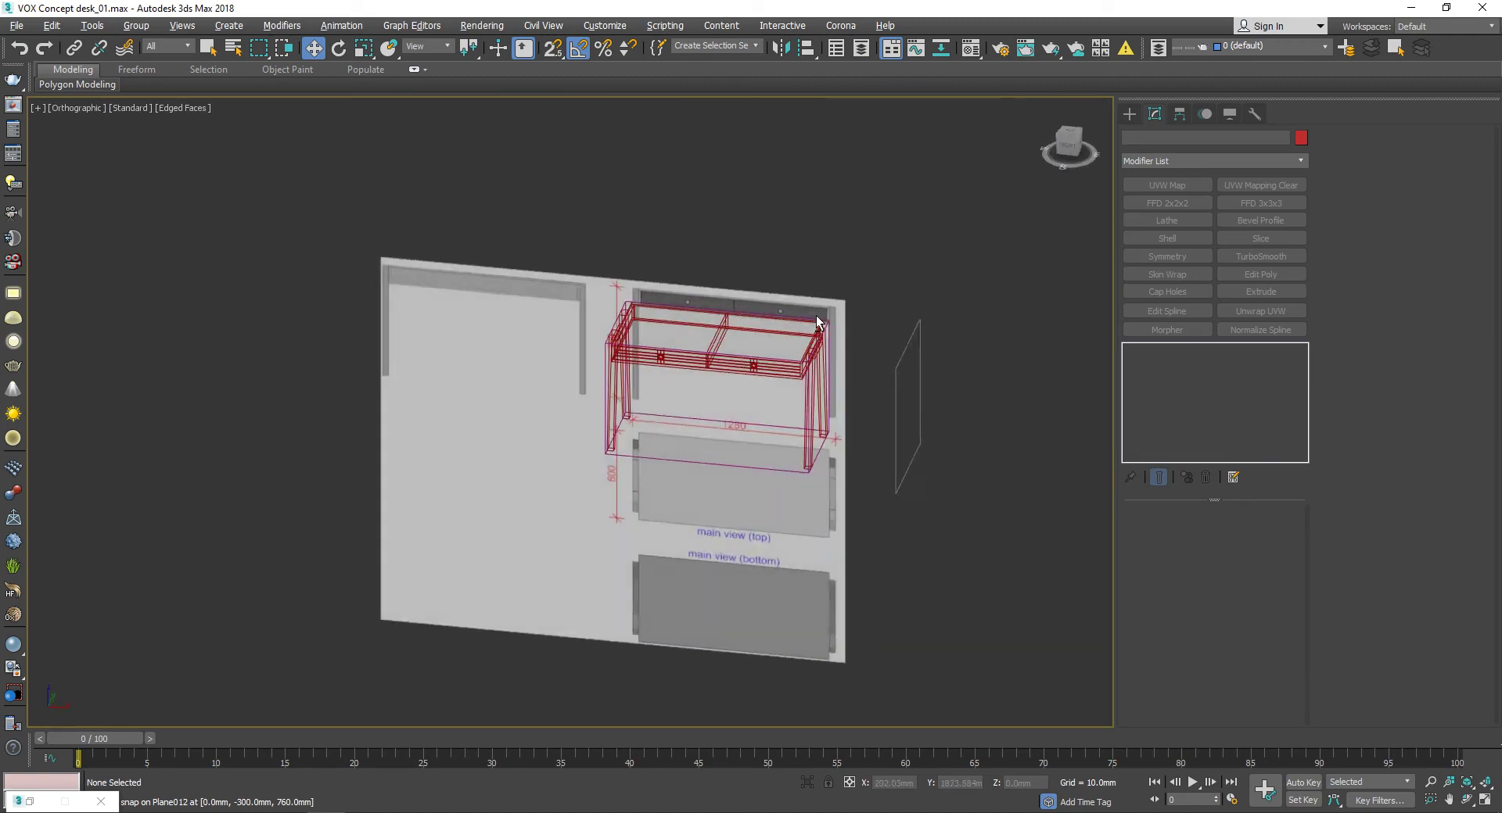
scroll(720, 302, "up", 6)
scroll(490, 301, "down", 1)
scroll(490, 301, "down", 5)
middle_click_drag(490, 301, 656, 258, "alt")
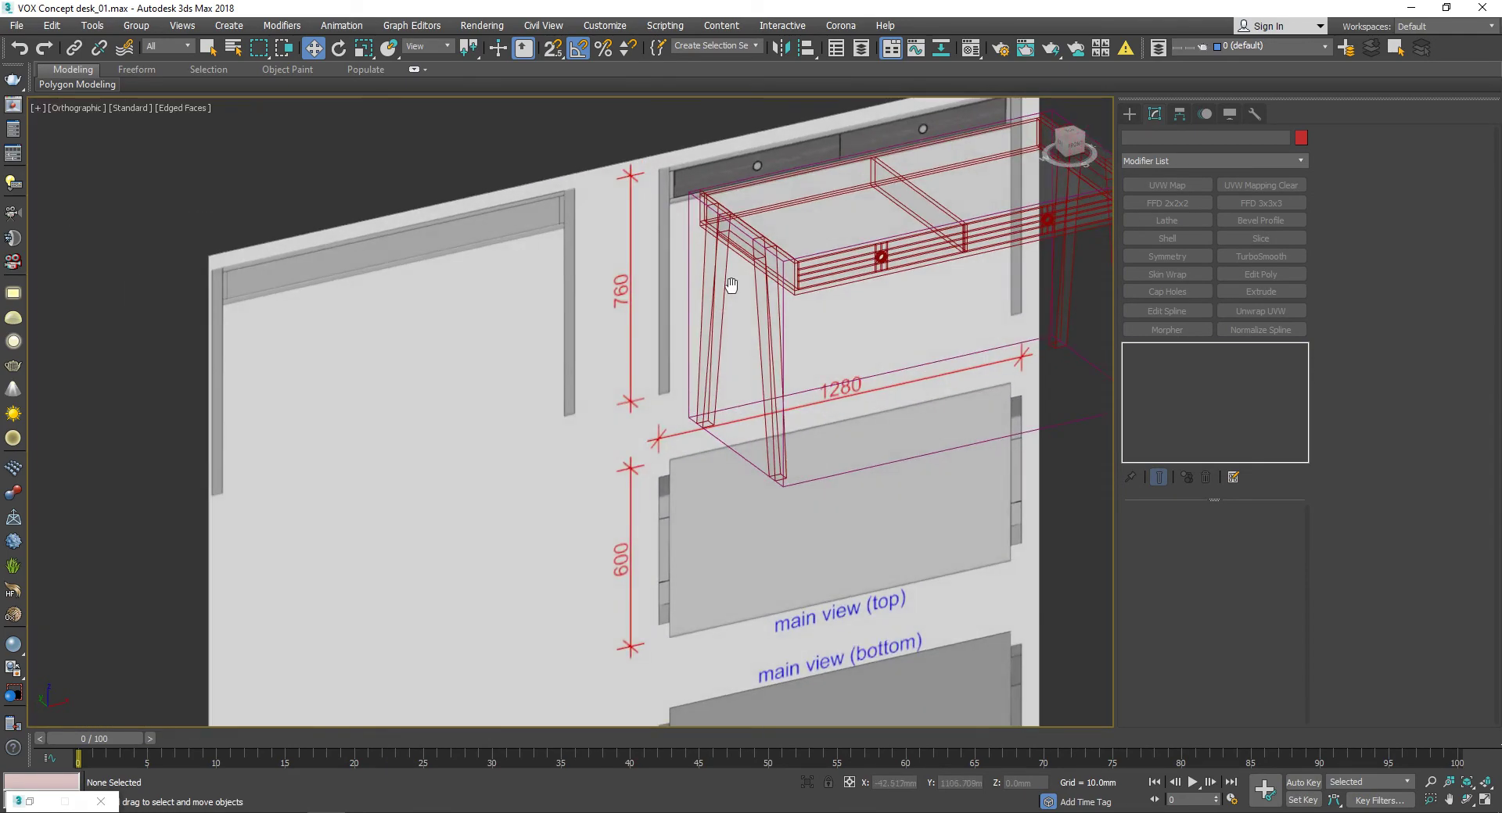
scroll(656, 258, "up", 3)
scroll(656, 258, "up", 1)
scroll(743, 268, "down", 1)
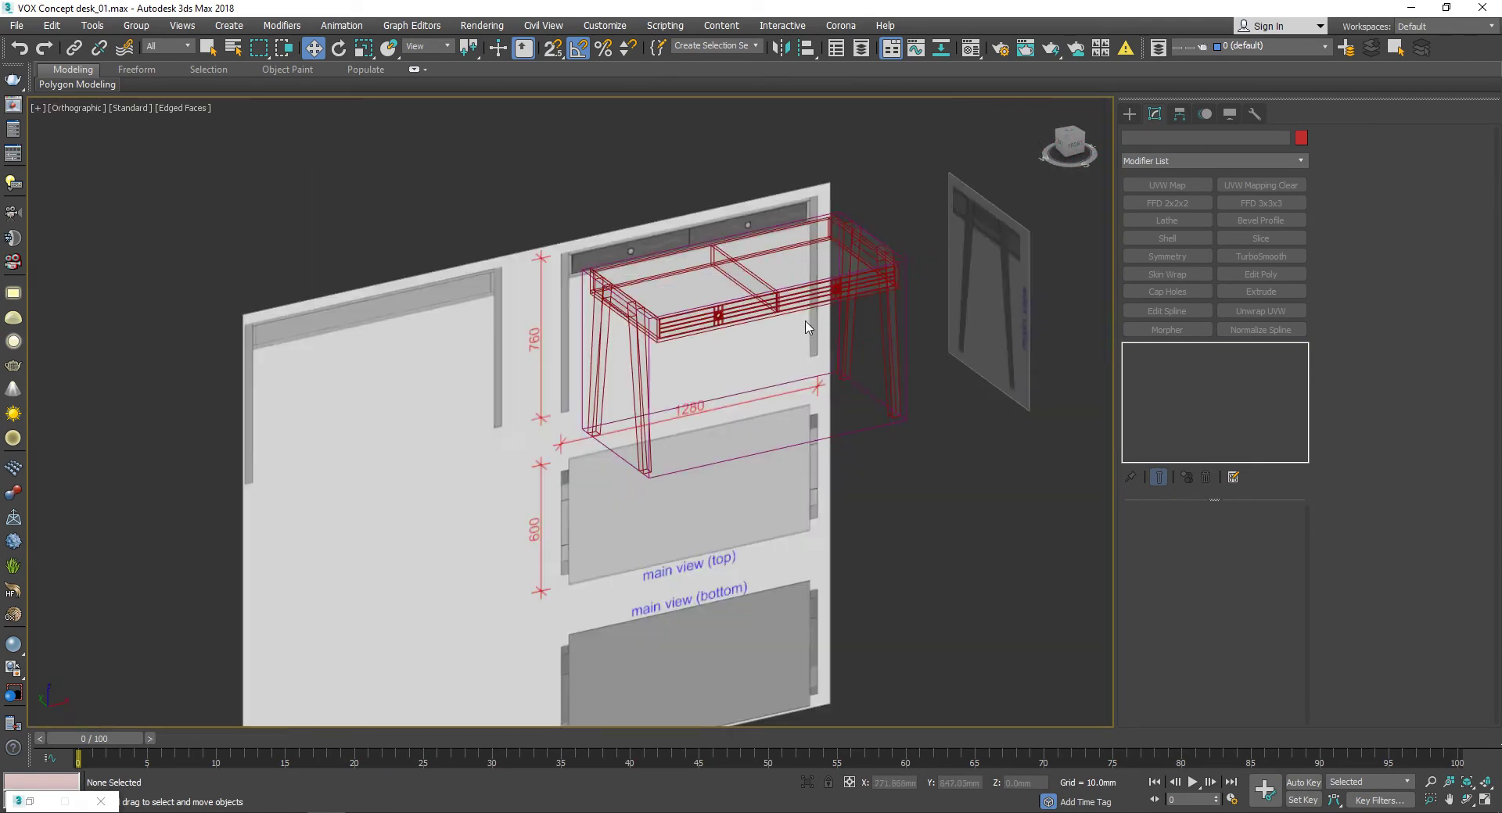
scroll(670, 352, "up", 1)
scroll(670, 328, "up", 3)
scroll(680, 307, "down", 4)
scroll(736, 329, "up", 3)
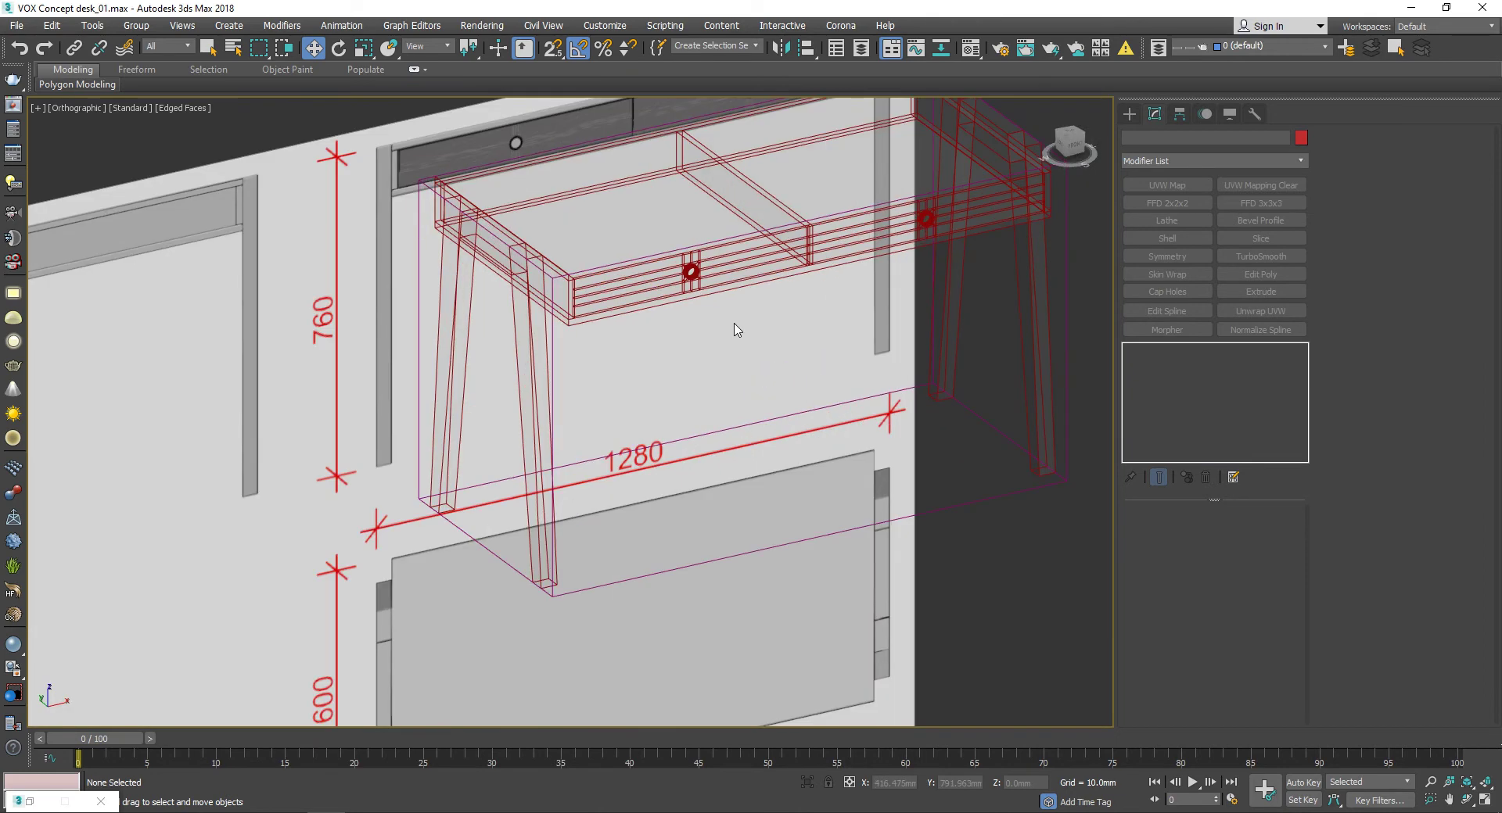
scroll(661, 312, "down", 5)
Step: Assign the default grey material to the legs, top and panels, leaving out the drawer box
left_click(672, 305)
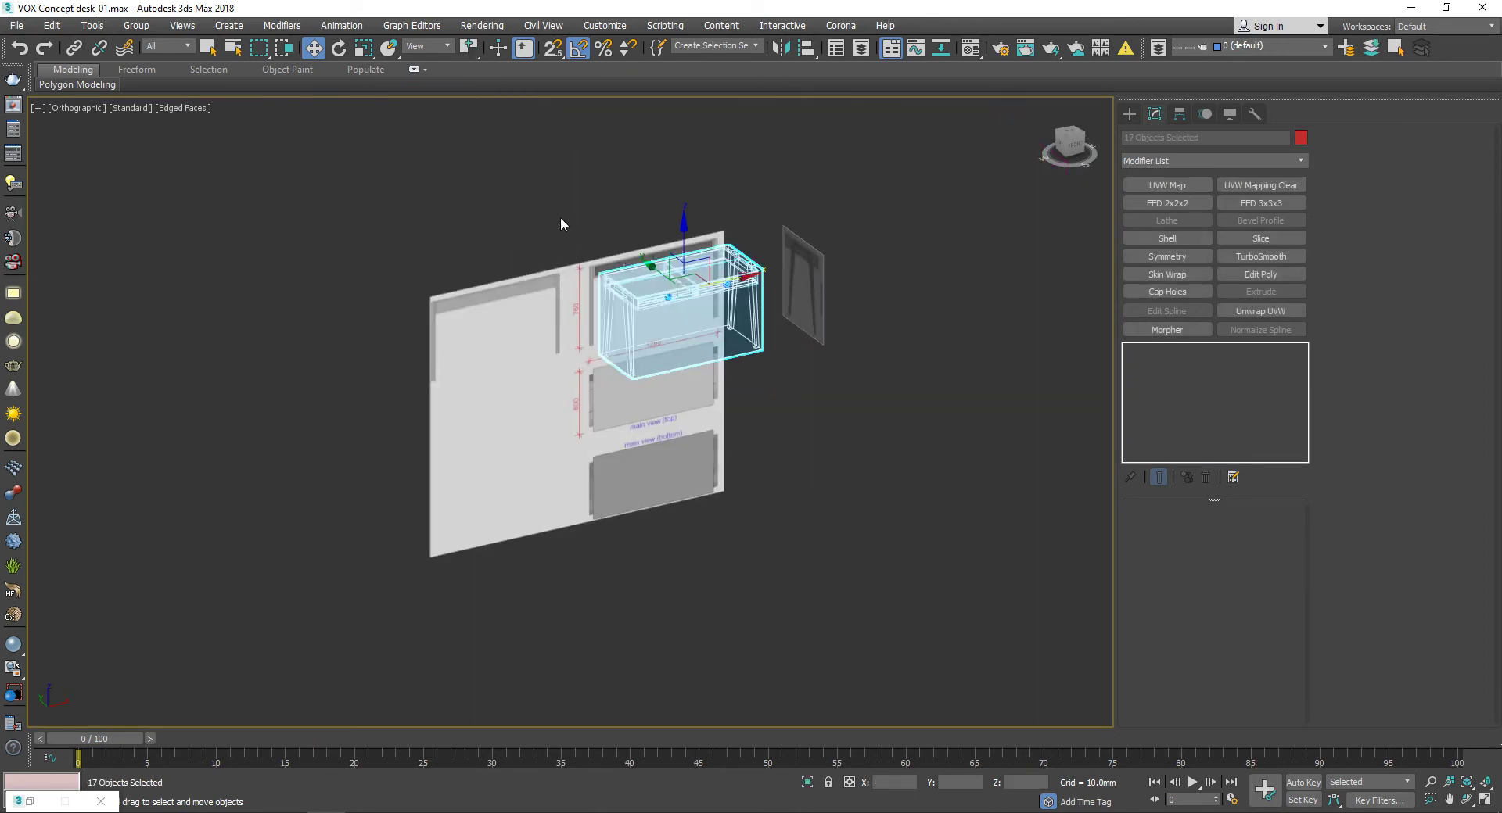
left_click(768, 383, "alt")
left_click(971, 48)
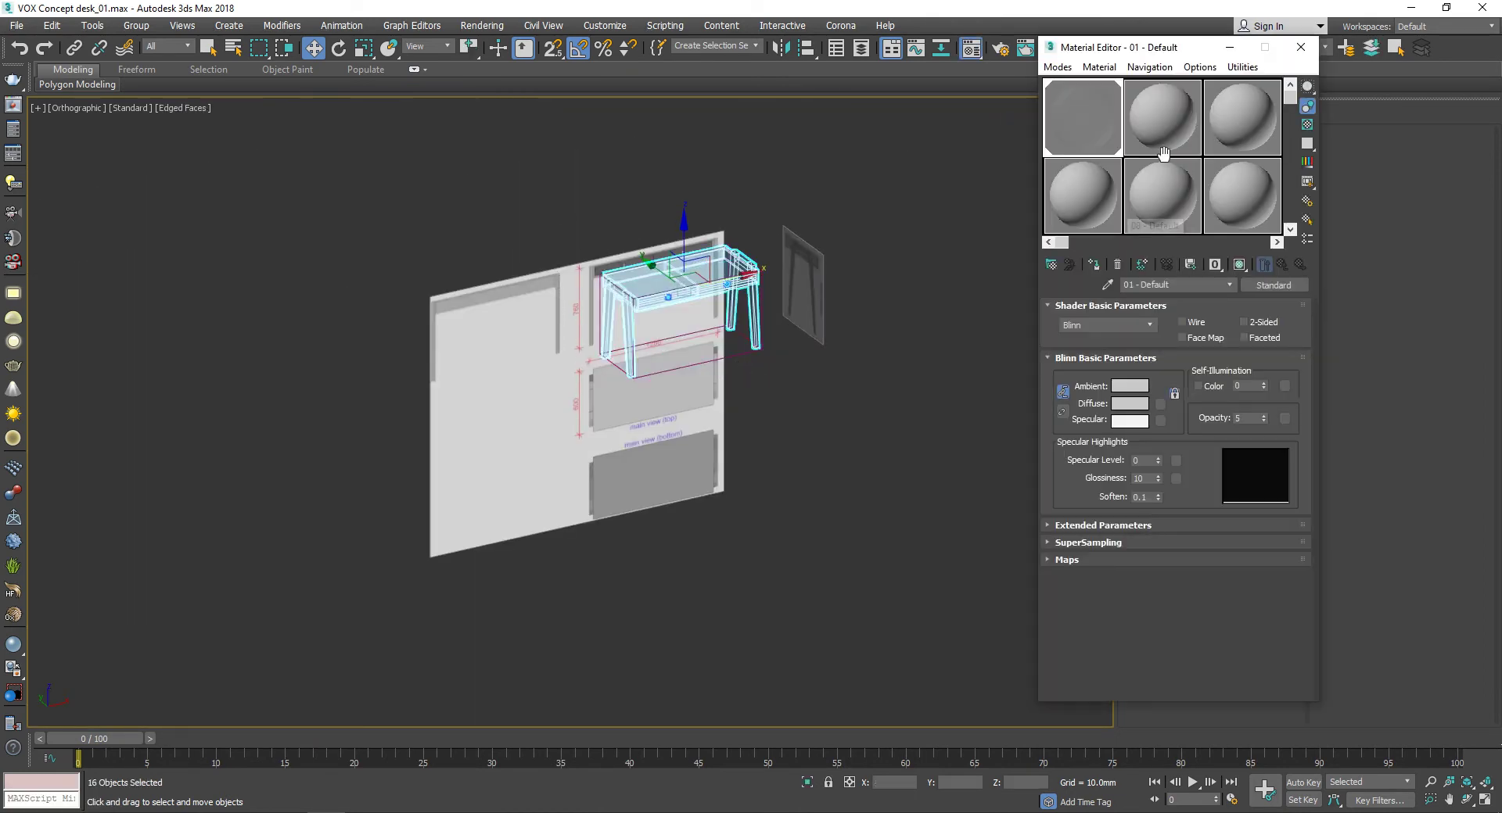
left_click(1094, 266)
left_click(810, 386)
left_click(1299, 55)
scroll(727, 268, "up", 5)
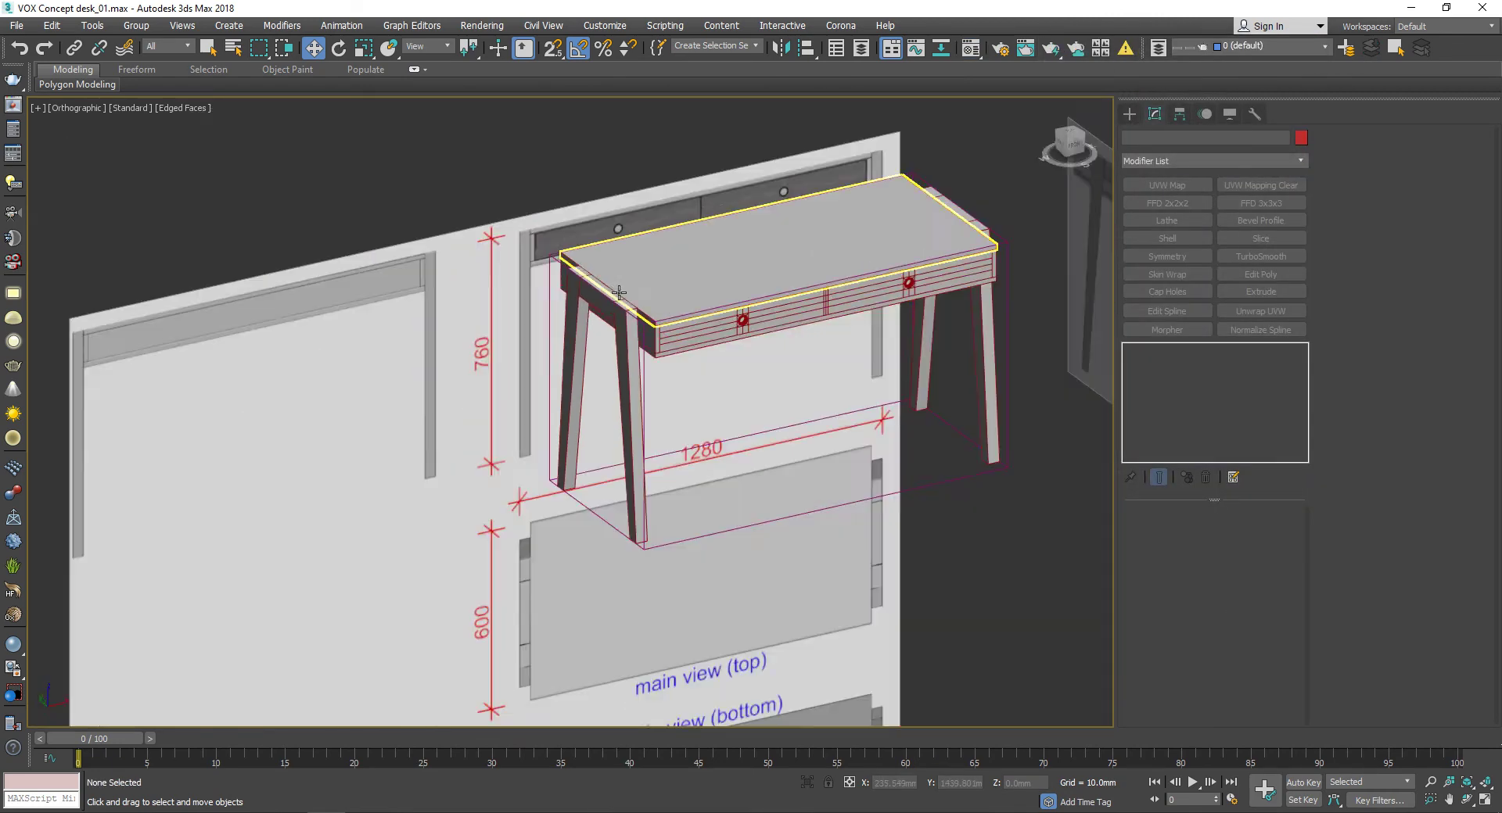
scroll(728, 268, "down", 4)
scroll(728, 268, "up", 4)
scroll(821, 268, "up", 3)
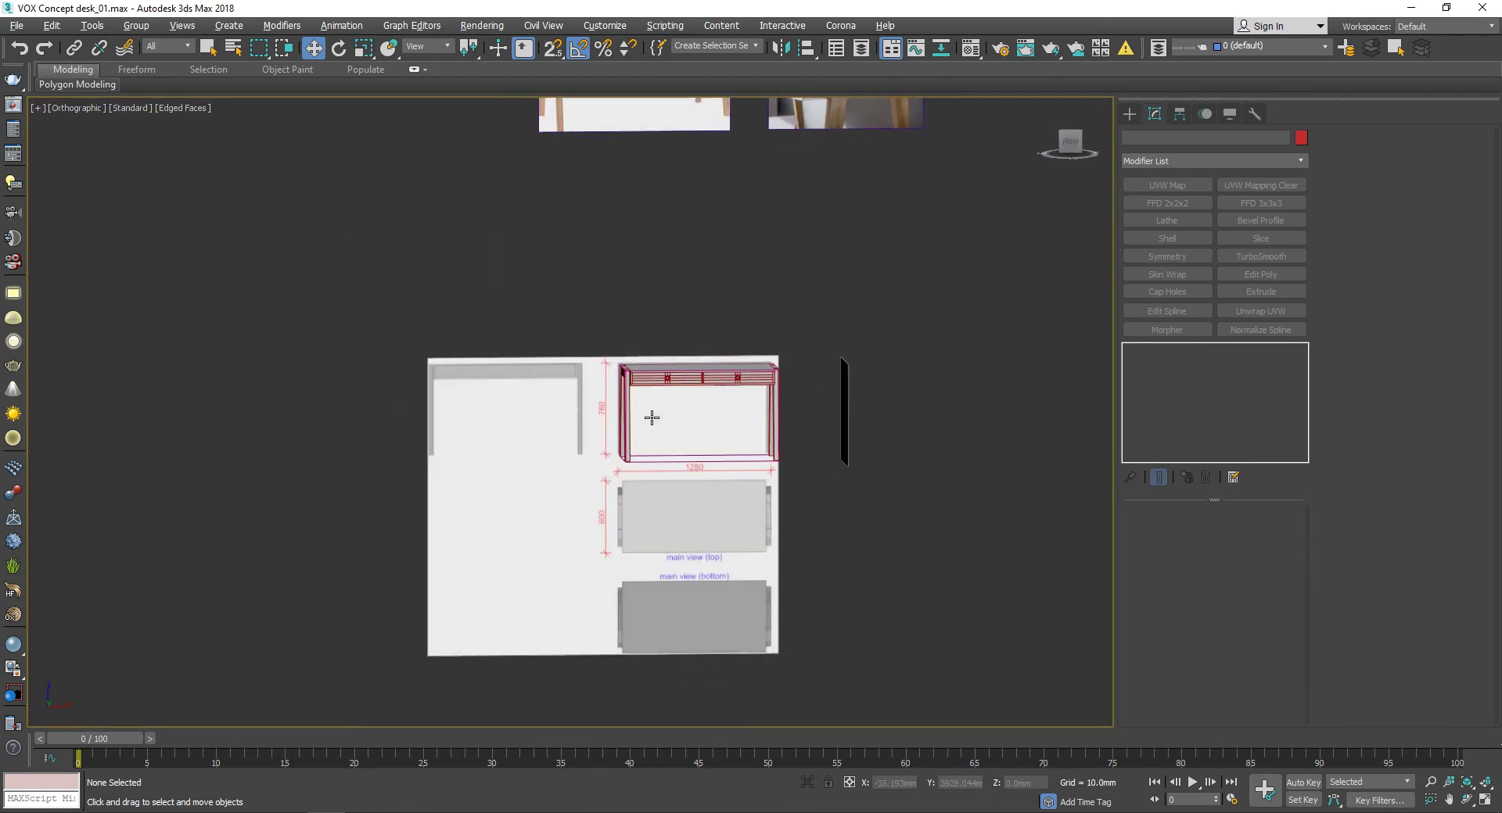
Step: Add an Edit Poly modifier to the desk leg and select all its edges
scroll(502, 344, "up", 5)
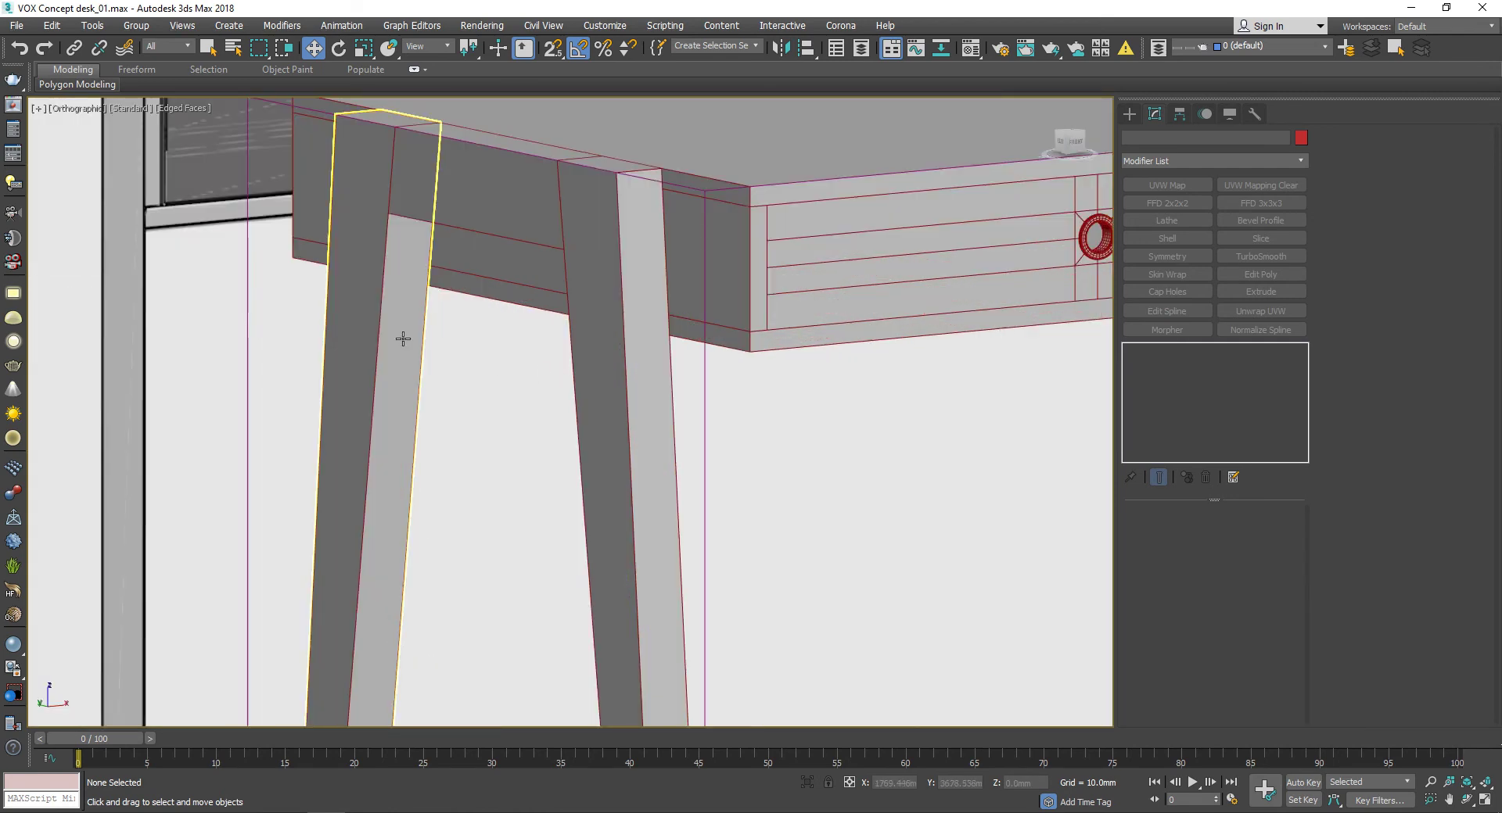
left_click(402, 338)
left_click(648, 376)
left_click(1256, 274)
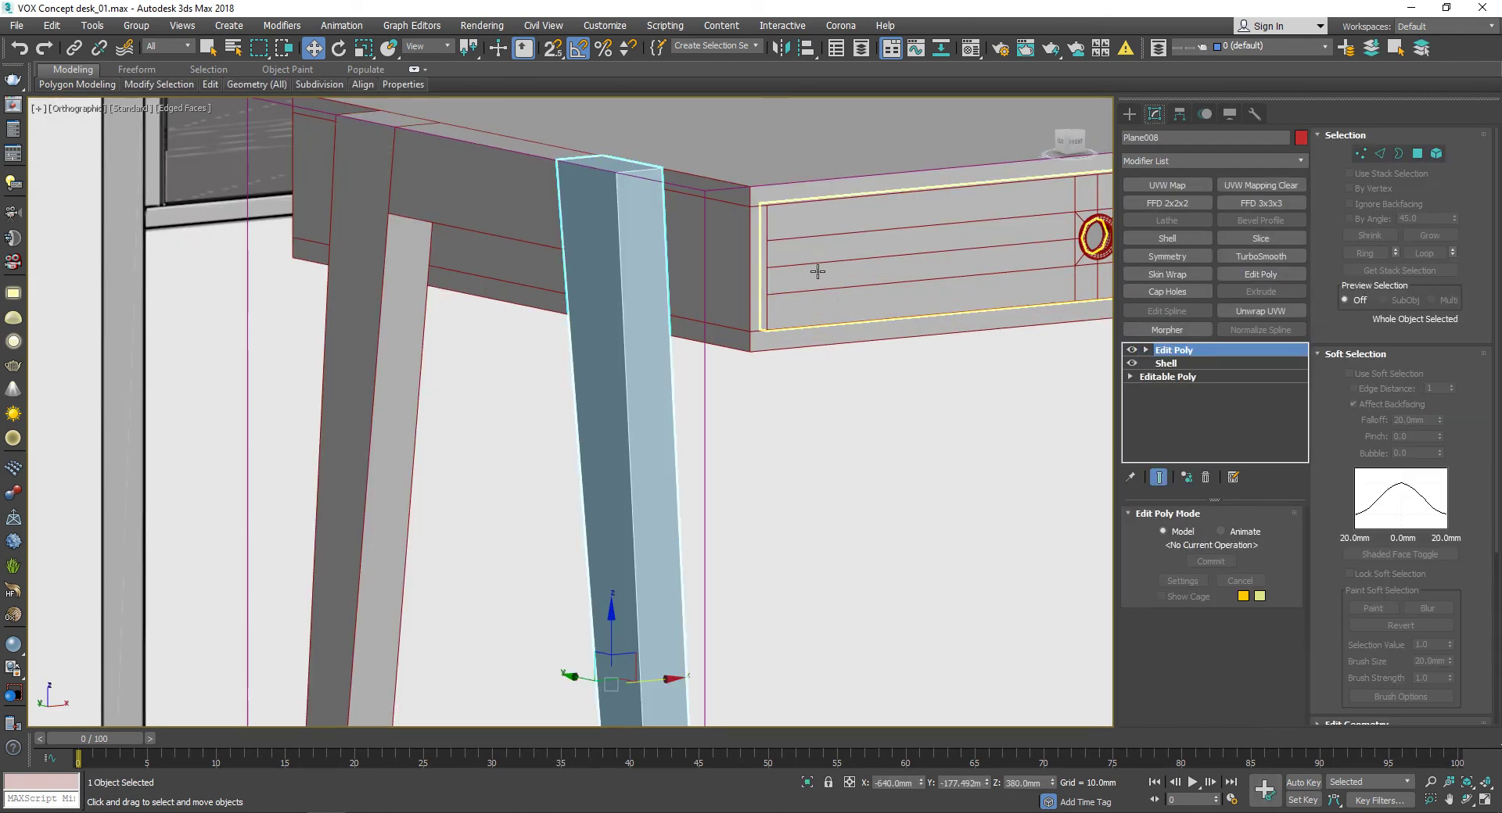
key("ctrl+a")
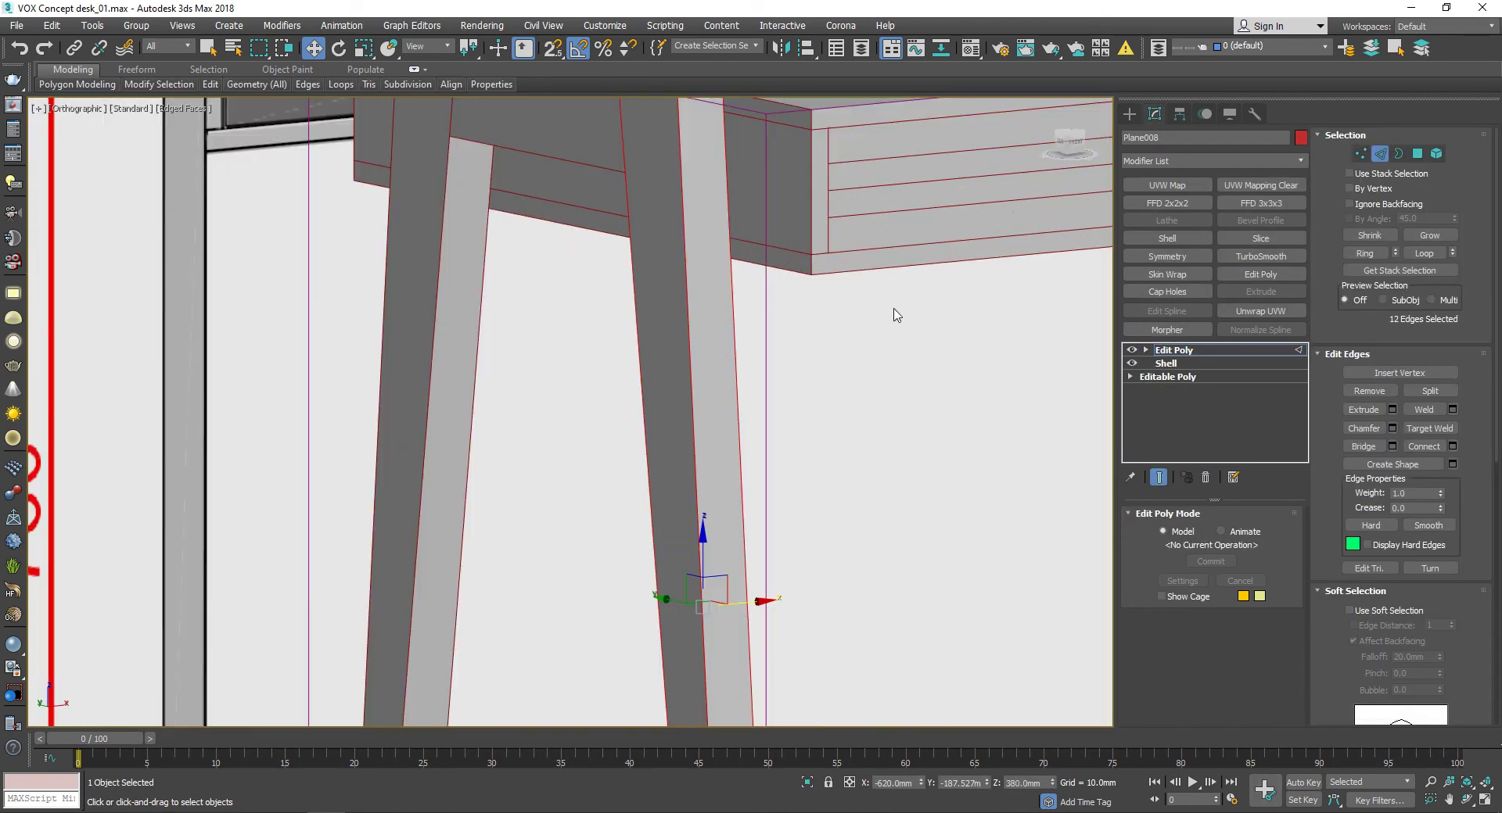
Step: Chamfer the edges as Quad type with tension 0.5, 2 segments and a 1.5mm amount
left_click(1393, 430)
scroll(667, 346, "down", 3)
scroll(769, 316, "up", 6)
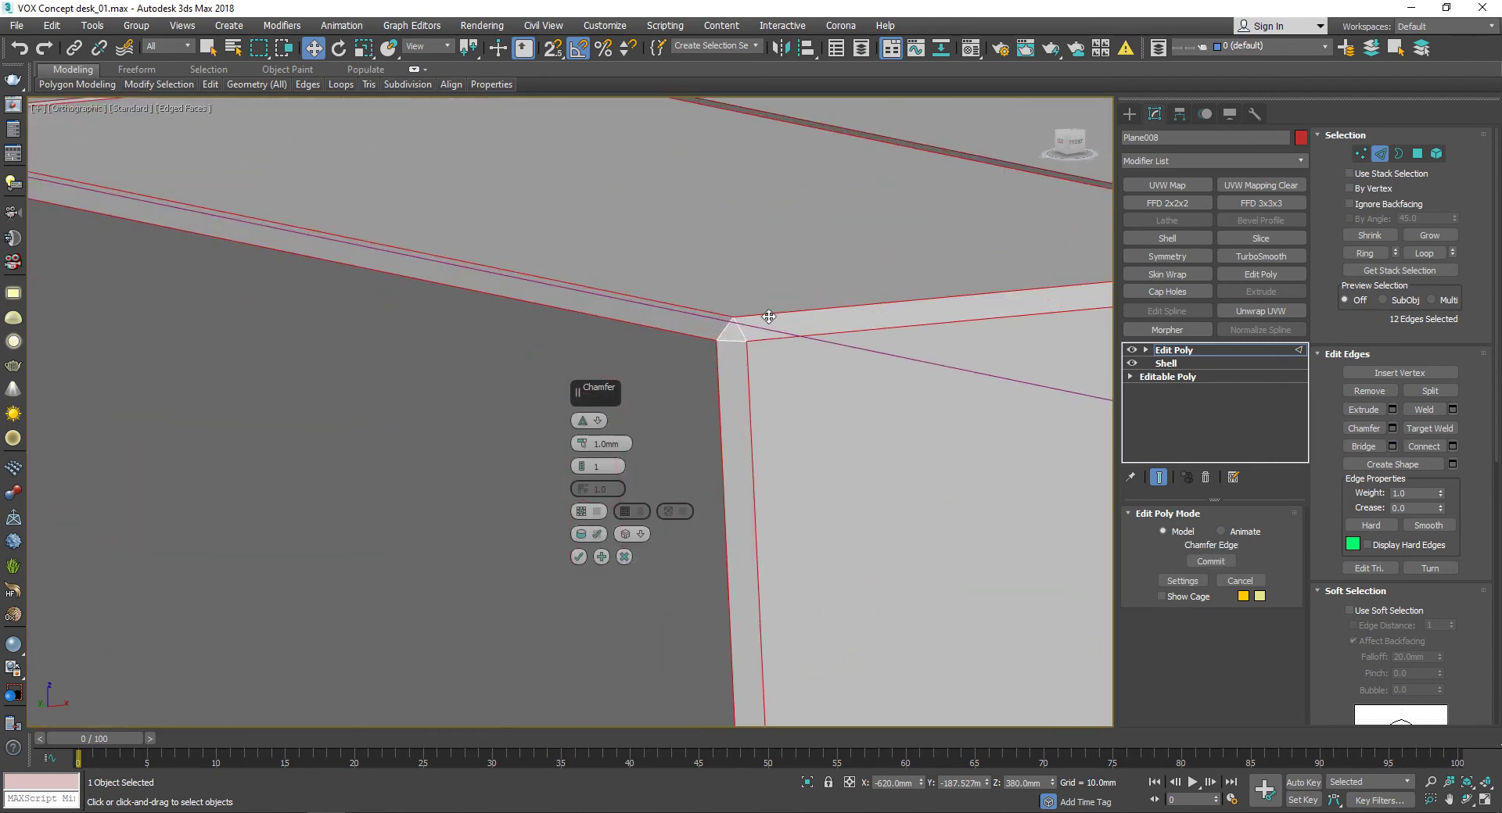
left_click(583, 426)
left_click_drag(582, 492, 593, 550)
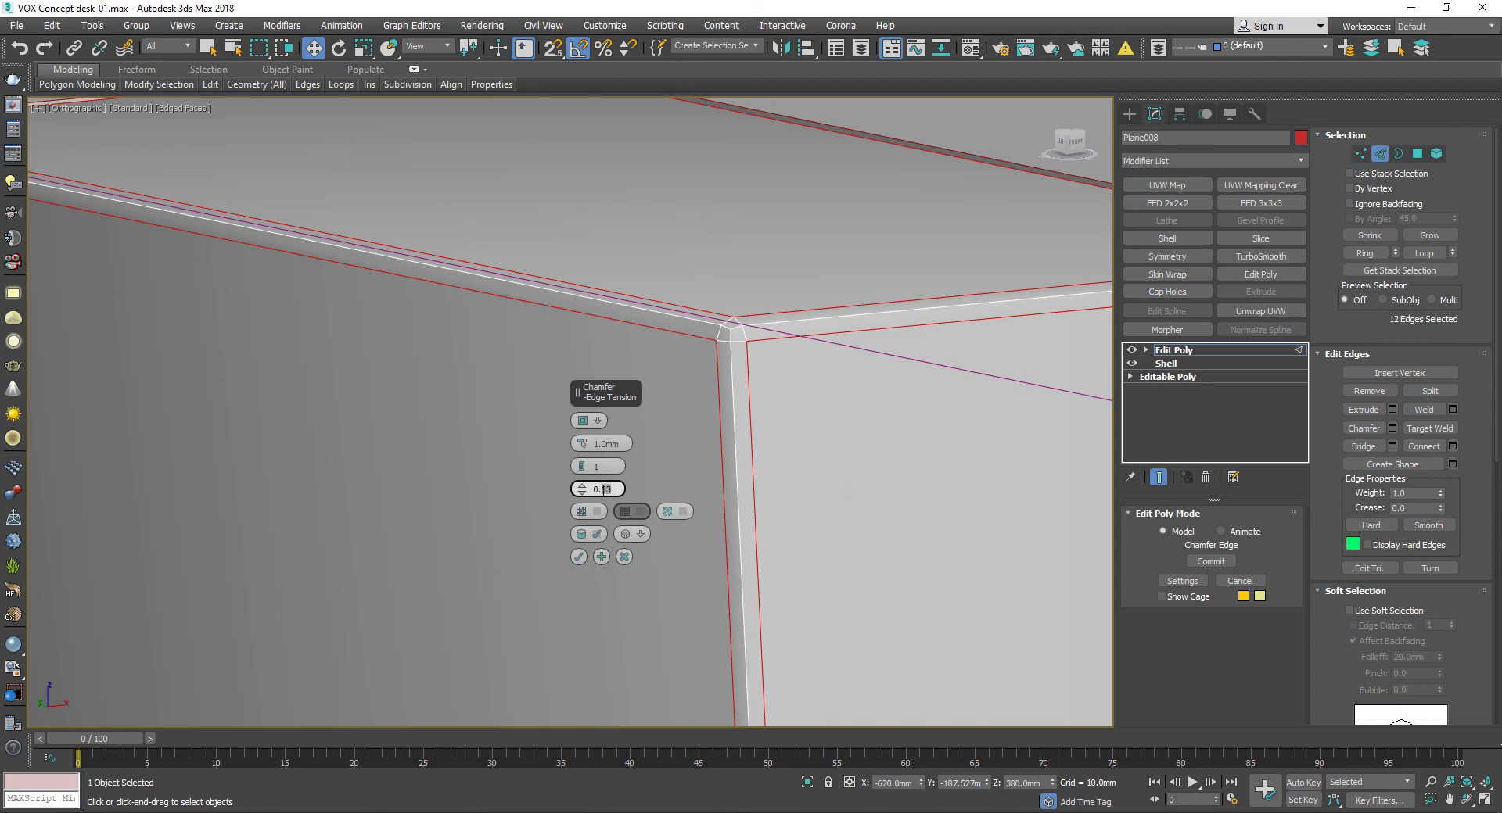
left_click(605, 444)
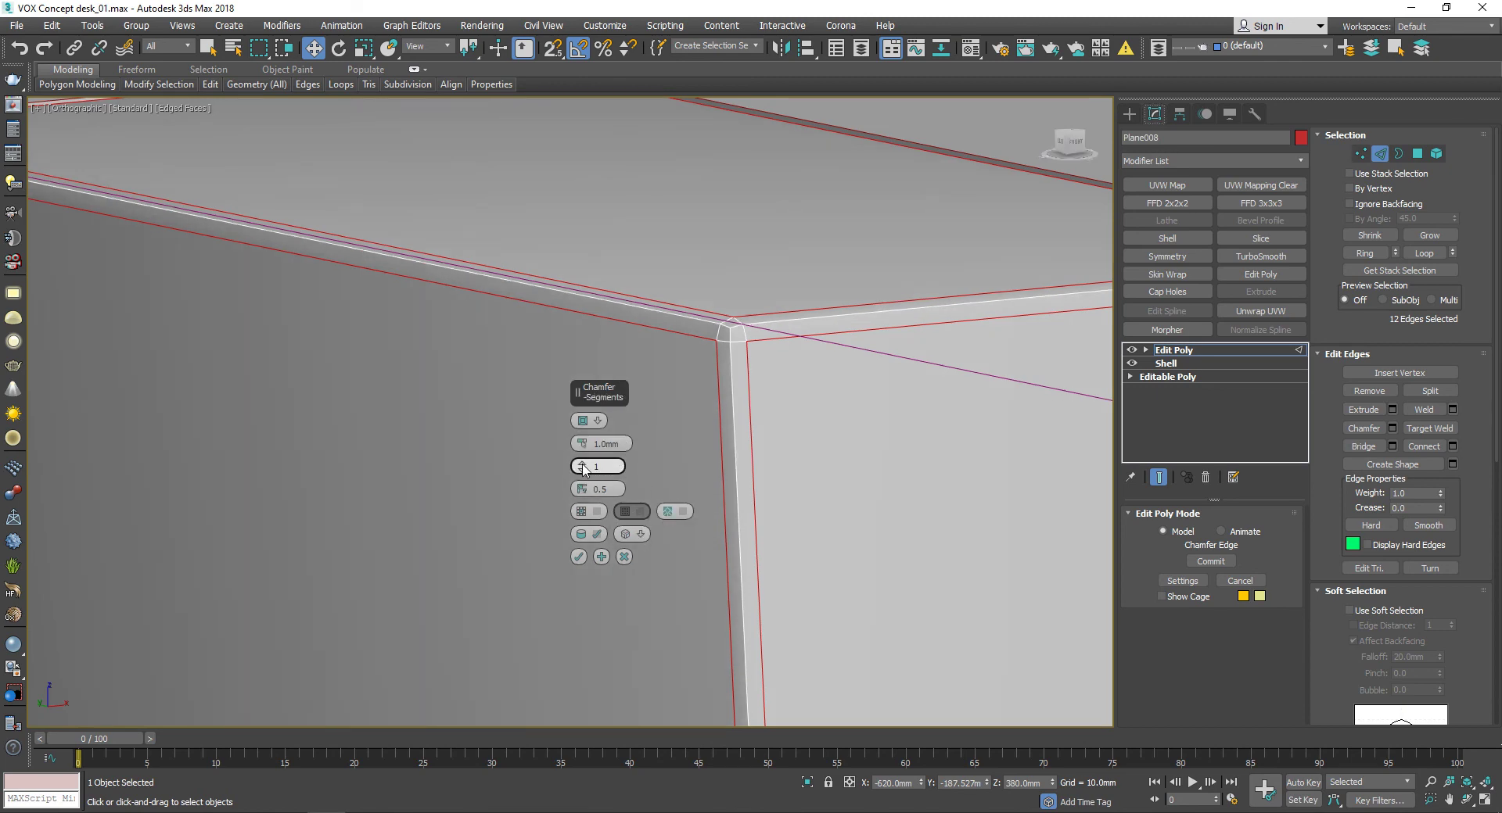
type("2")
key("Return")
scroll(735, 426, "down", 3)
scroll(751, 427, "down", 3)
scroll(754, 386, "up", 6)
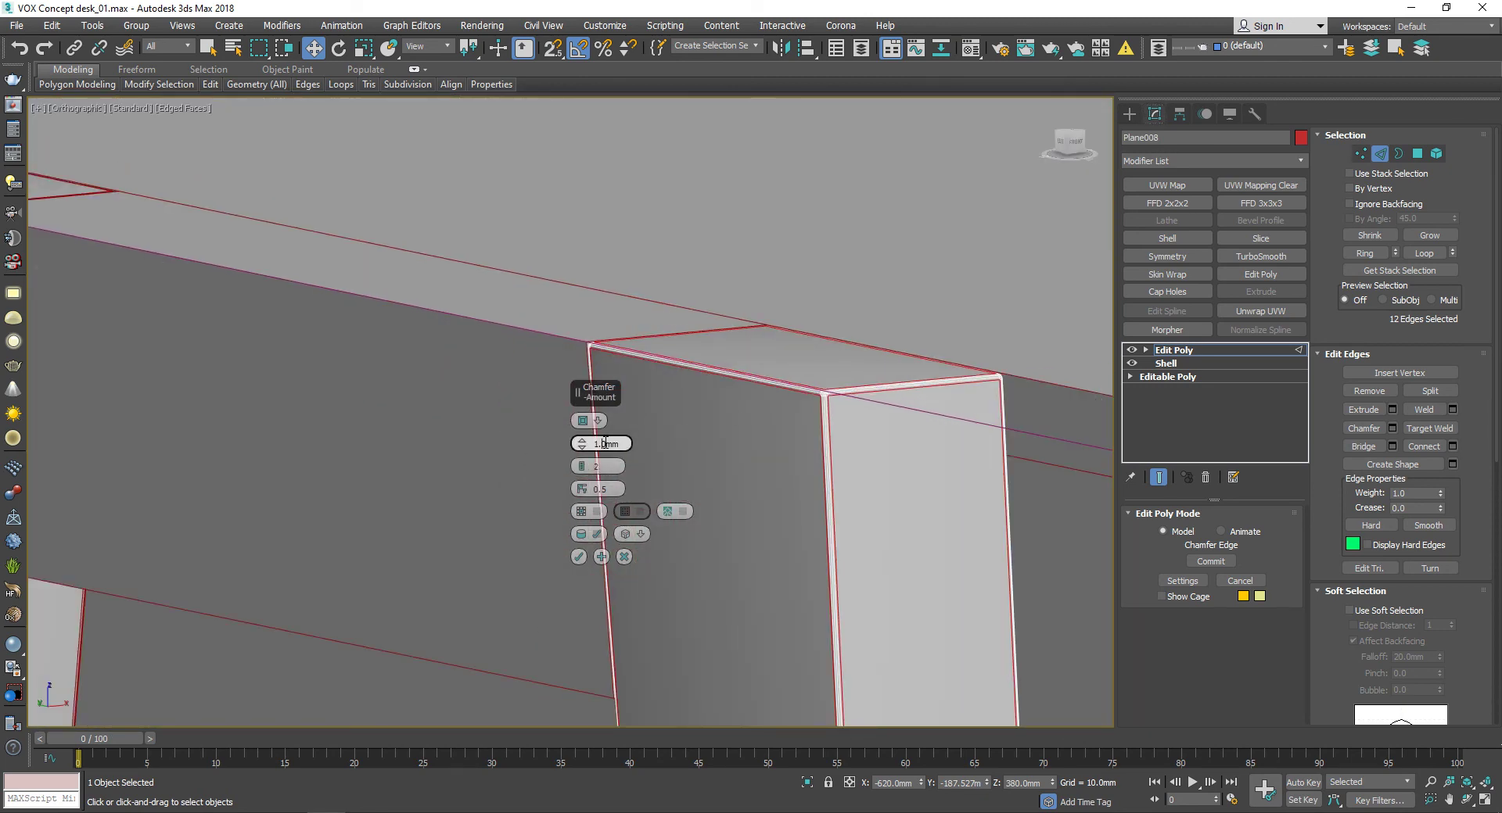
type("1.5")
key("Return")
scroll(704, 423, "down", 4)
scroll(821, 415, "up", 4)
scroll(823, 415, "up", 1)
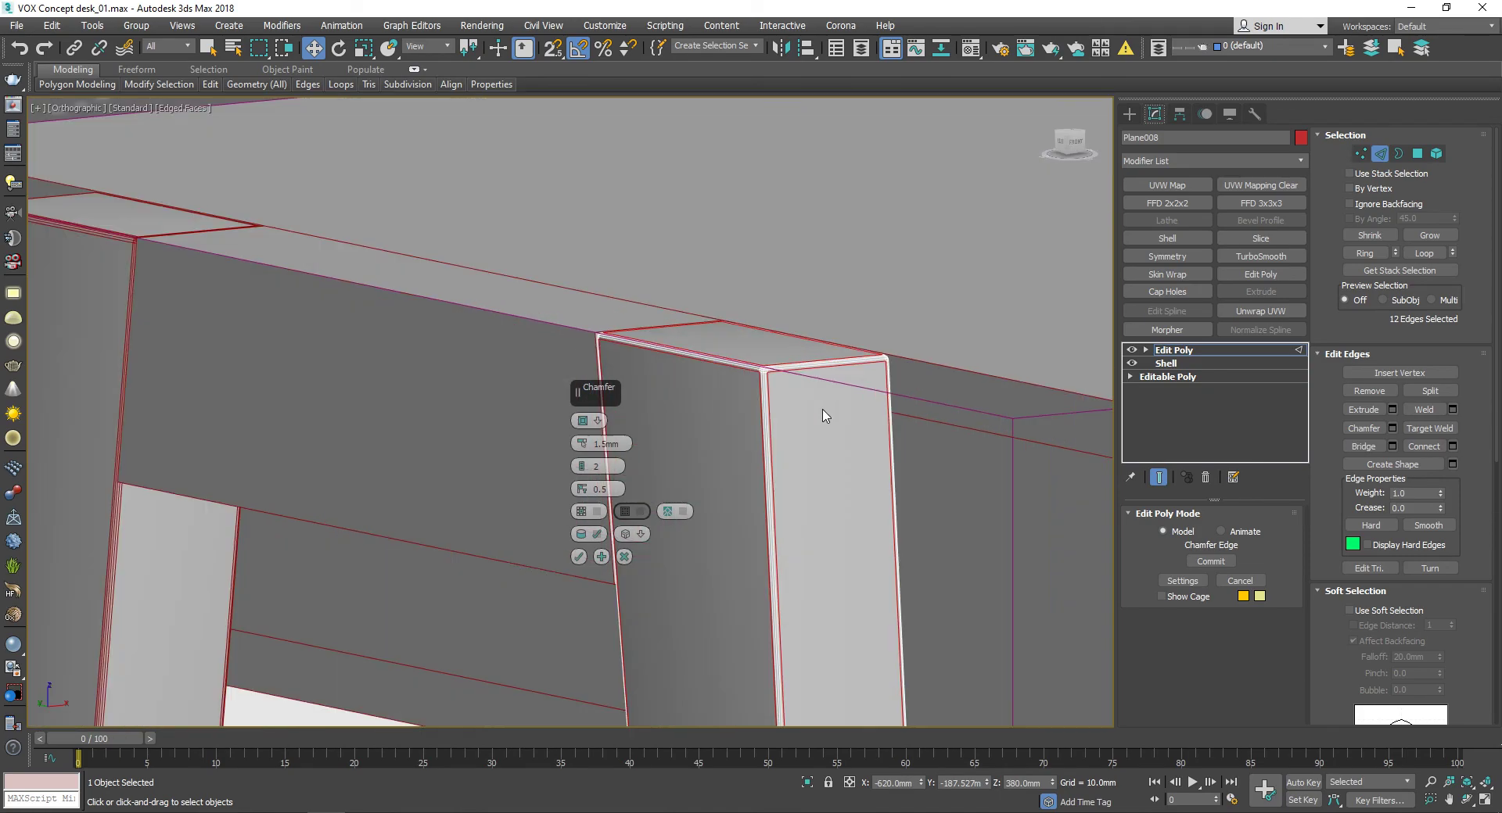
Step: Compare the leg against the desk reference photo in a separate viewer window
key("alt+Tab")
double_click(1179, 467)
key("Left")
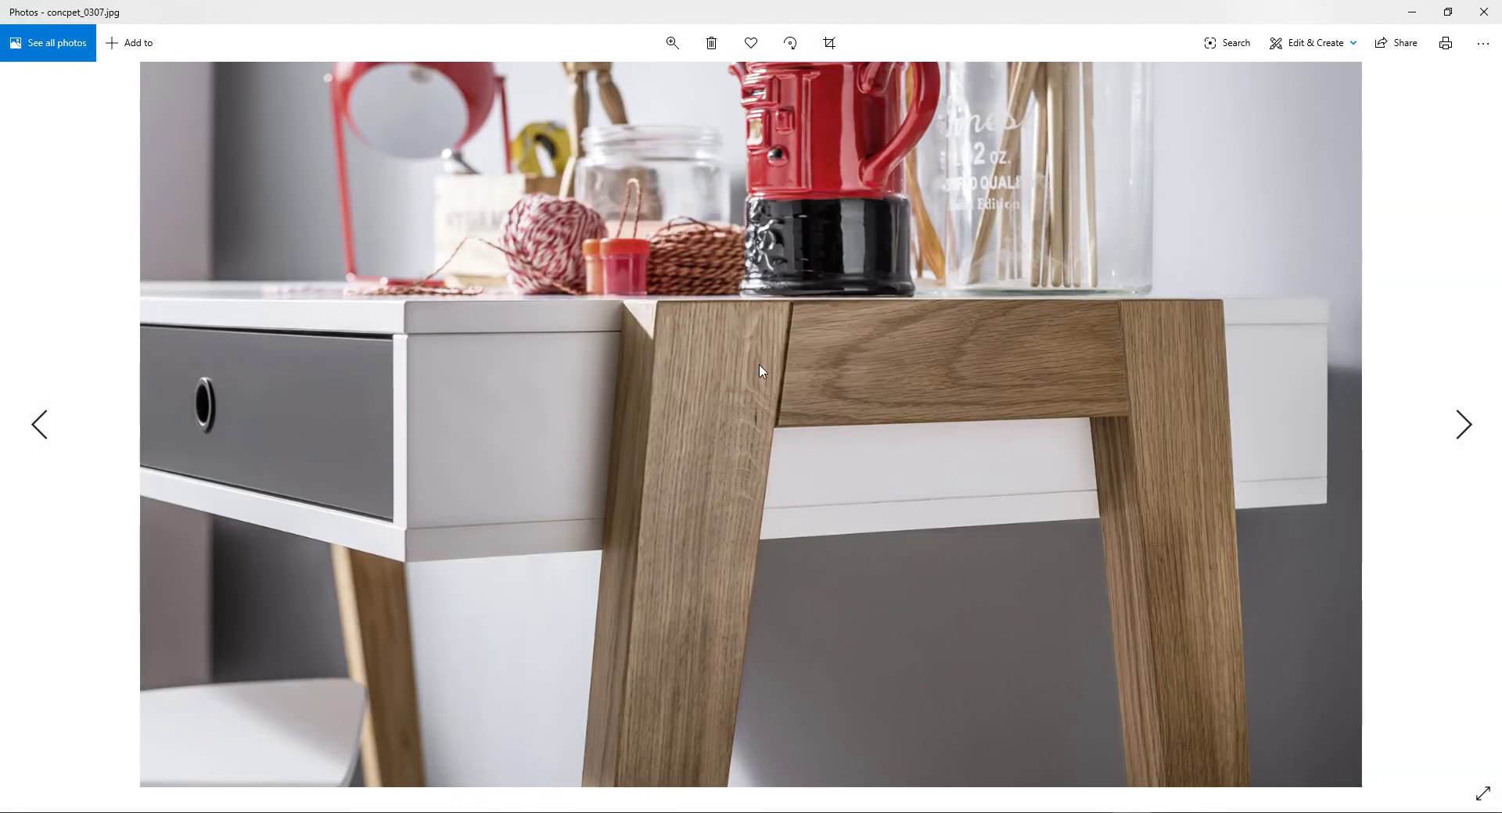
double_click(1076, 25)
left_click_drag(1244, 115, 1171, 128)
scroll(579, 321, "down", 3)
scroll(694, 383, "up", 2)
scroll(694, 382, "up", 2)
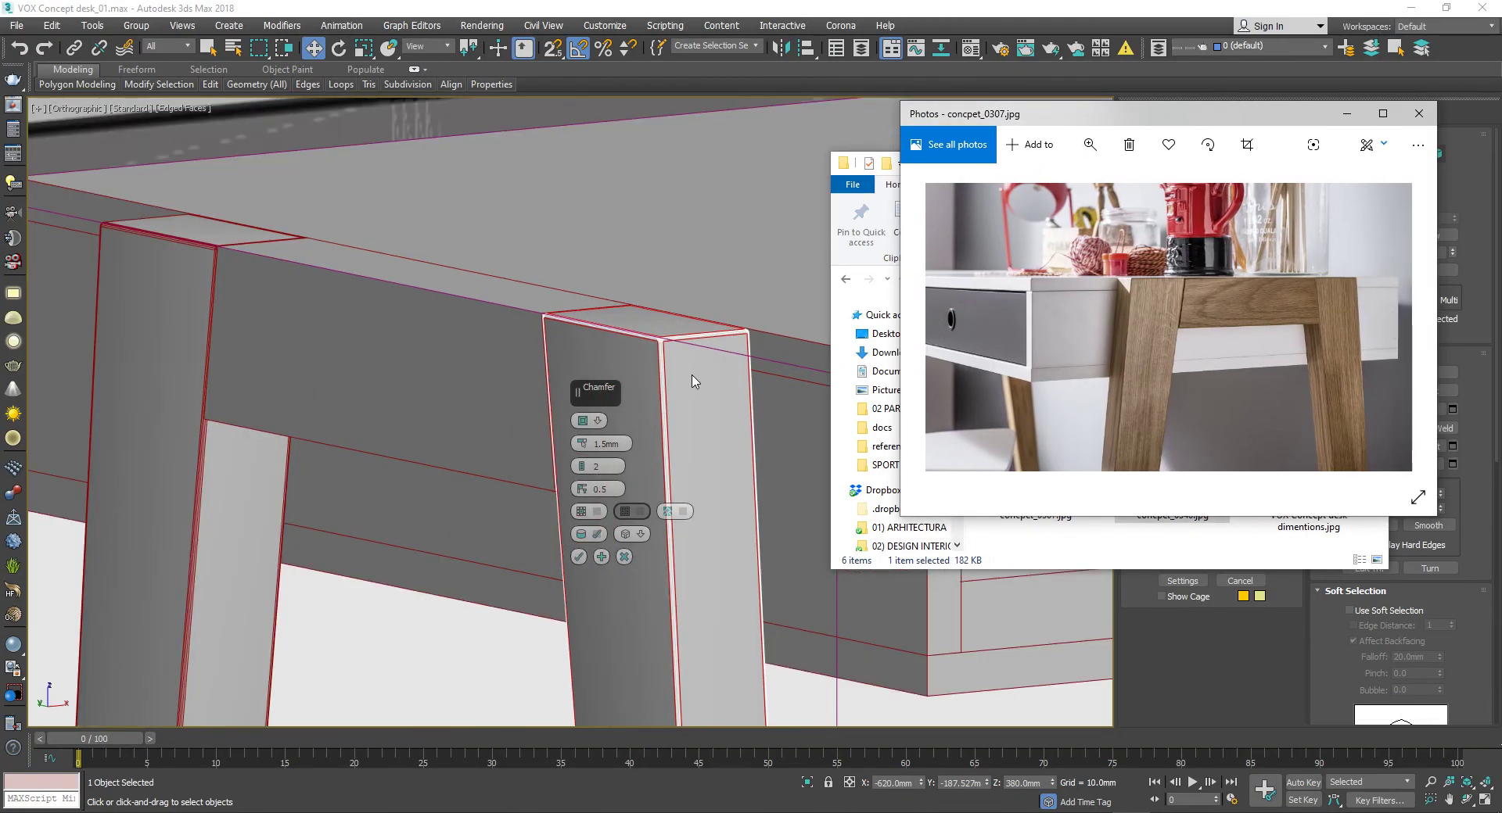
scroll(692, 381, "down", 2)
scroll(692, 381, "up", 3)
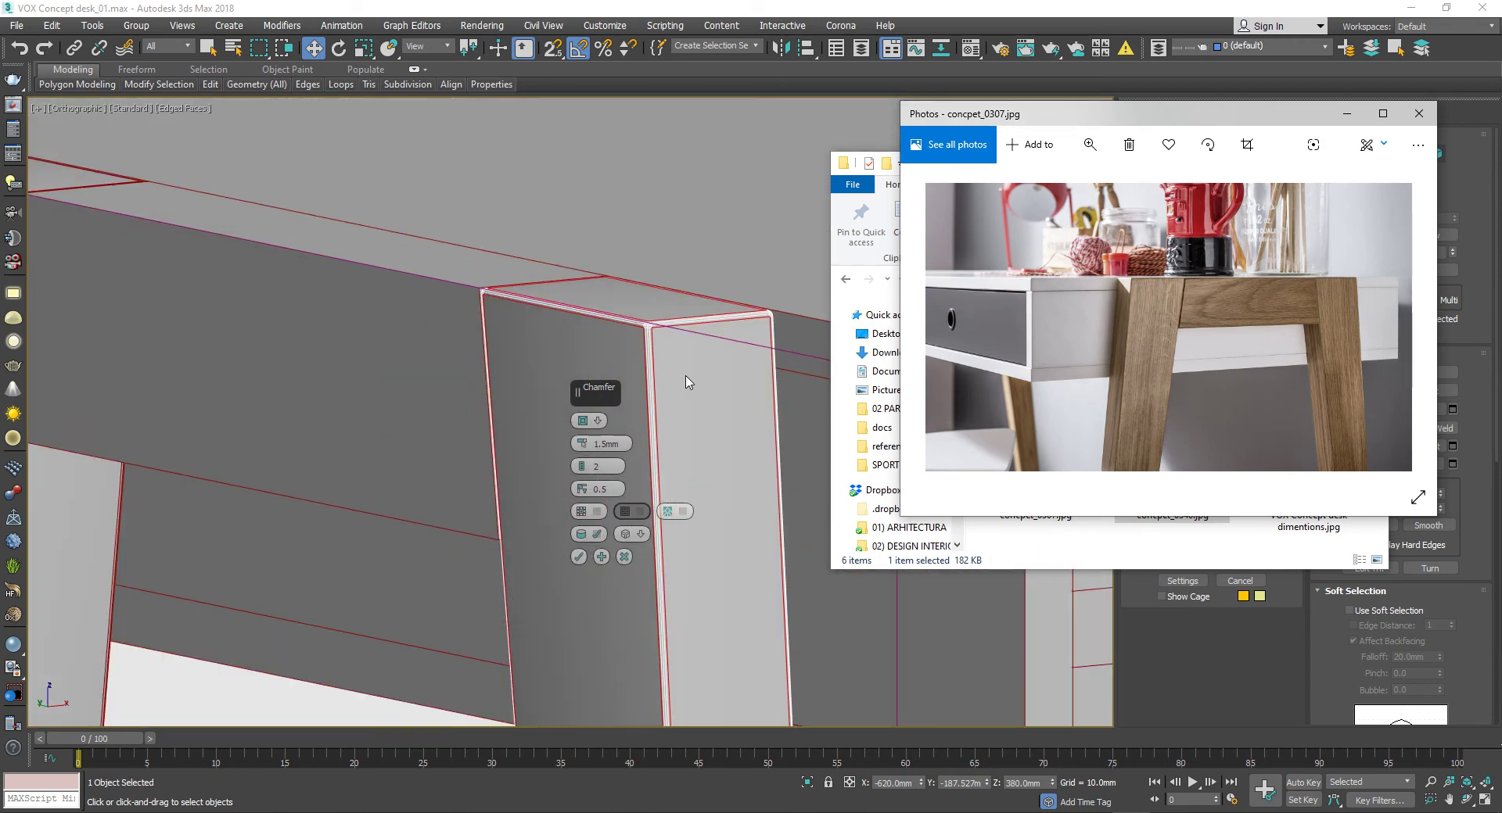
key("alt+Tab")
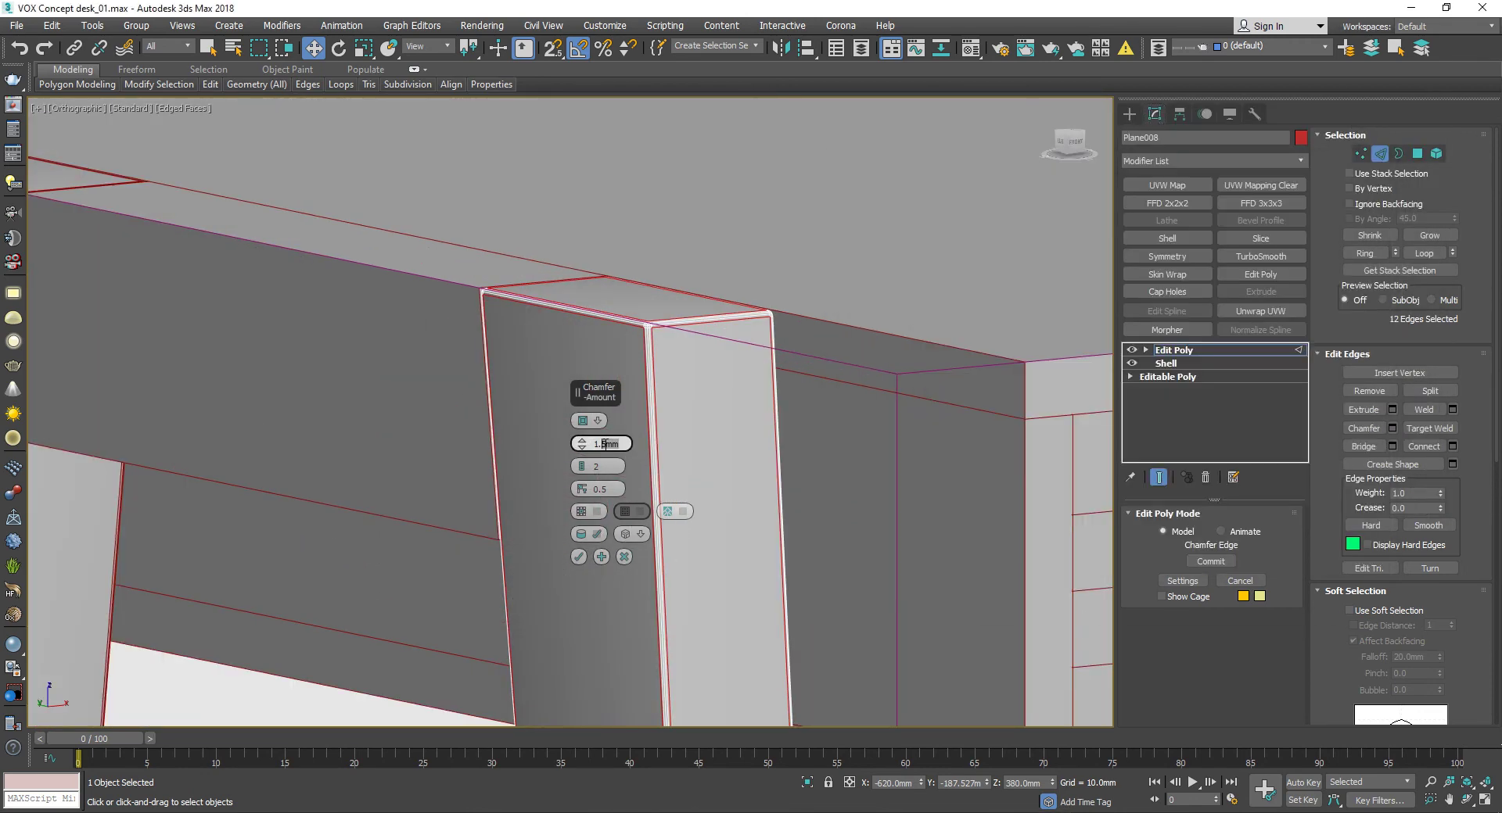
Step: Change the chamfer amount to 1.2mm, commit it and return to object level
type("1.2")
key("Return")
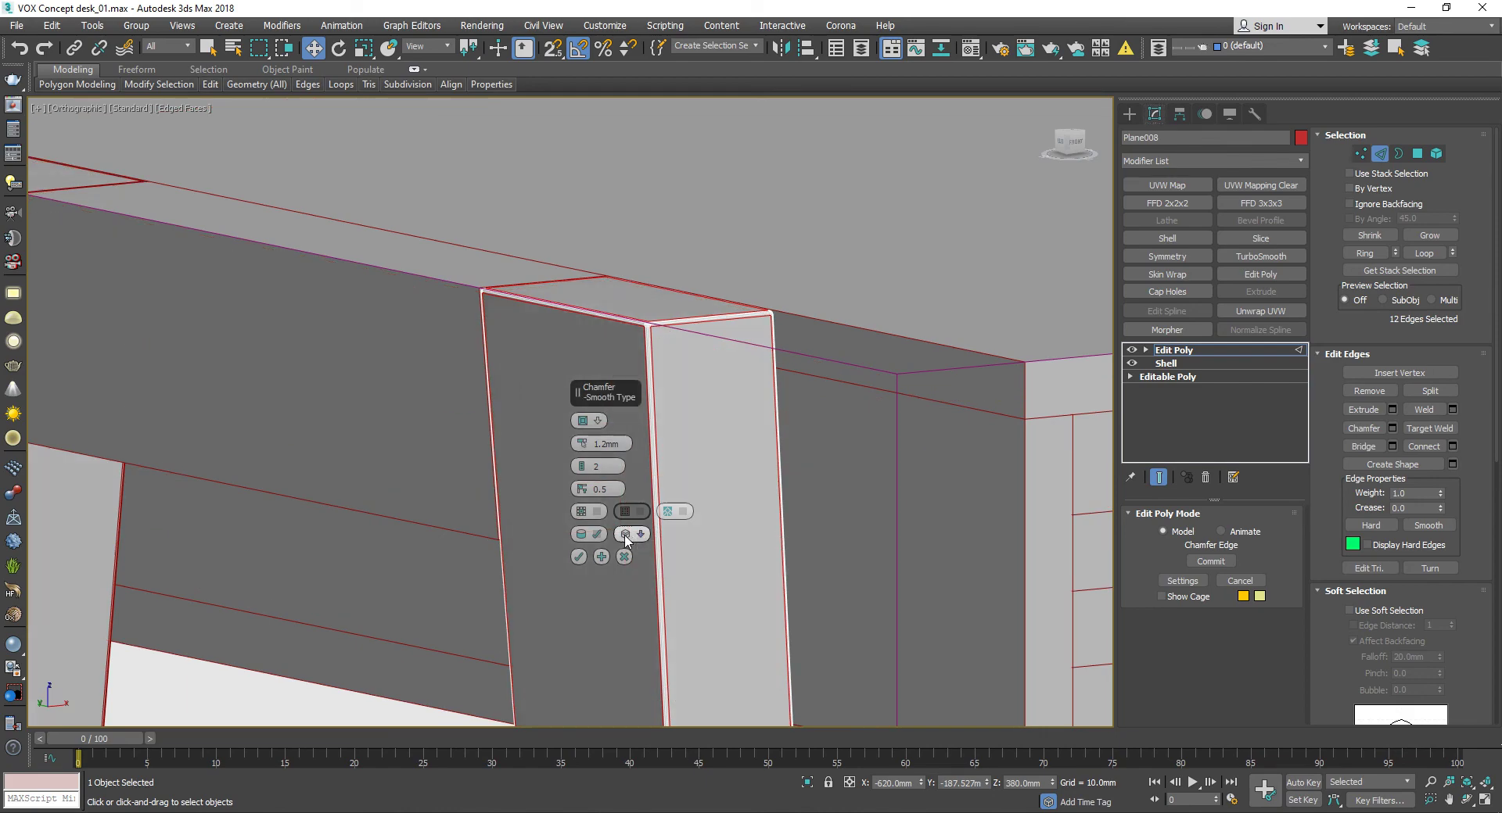
scroll(696, 364, "down", 3)
scroll(696, 364, "down", 4)
middle_click_drag(810, 329, 999, 298)
scroll(680, 462, "up", 5)
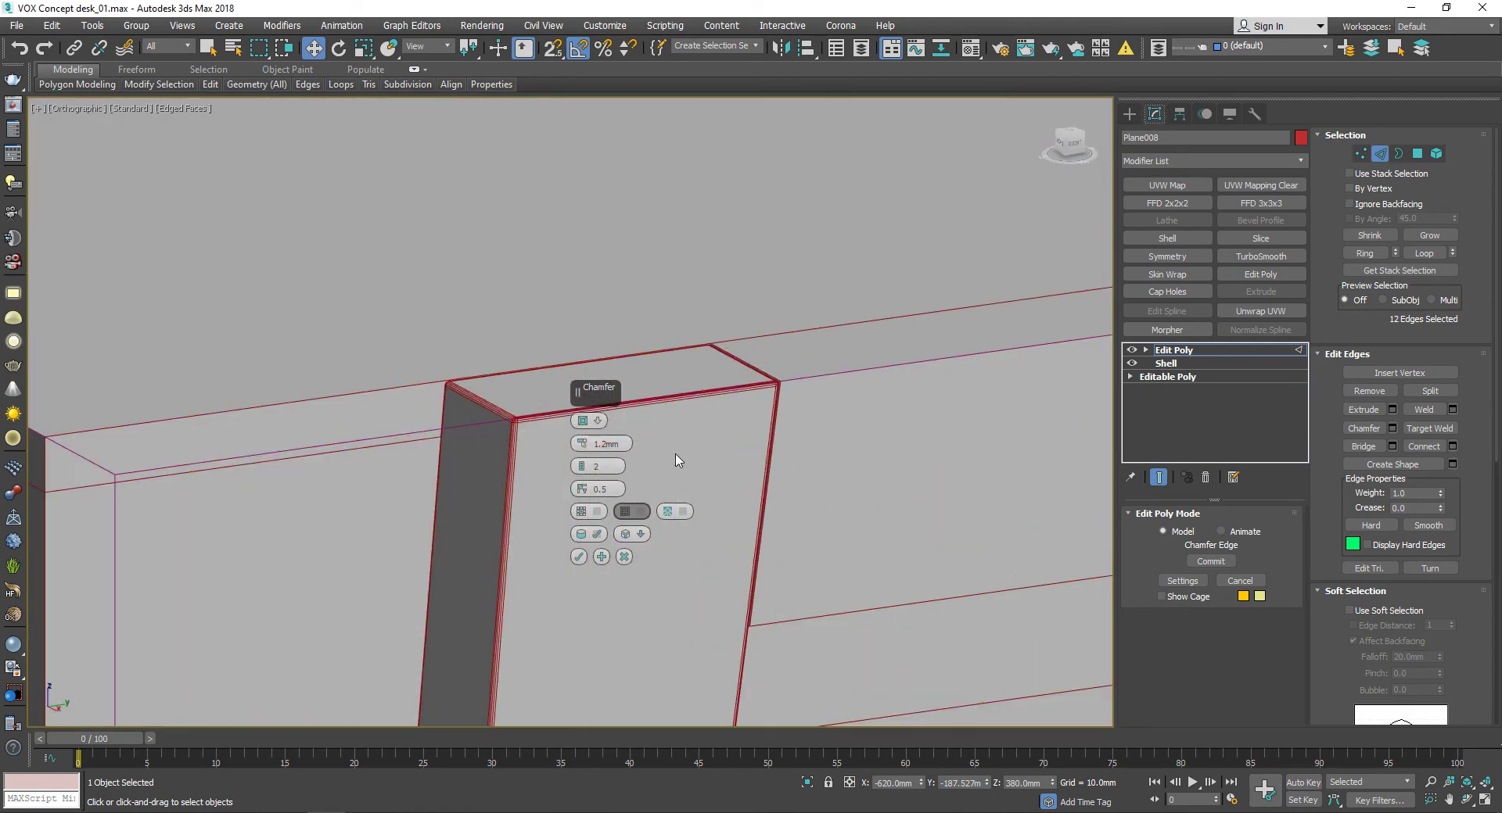
scroll(647, 381, "down", 7)
left_click(578, 557)
left_click(1157, 351)
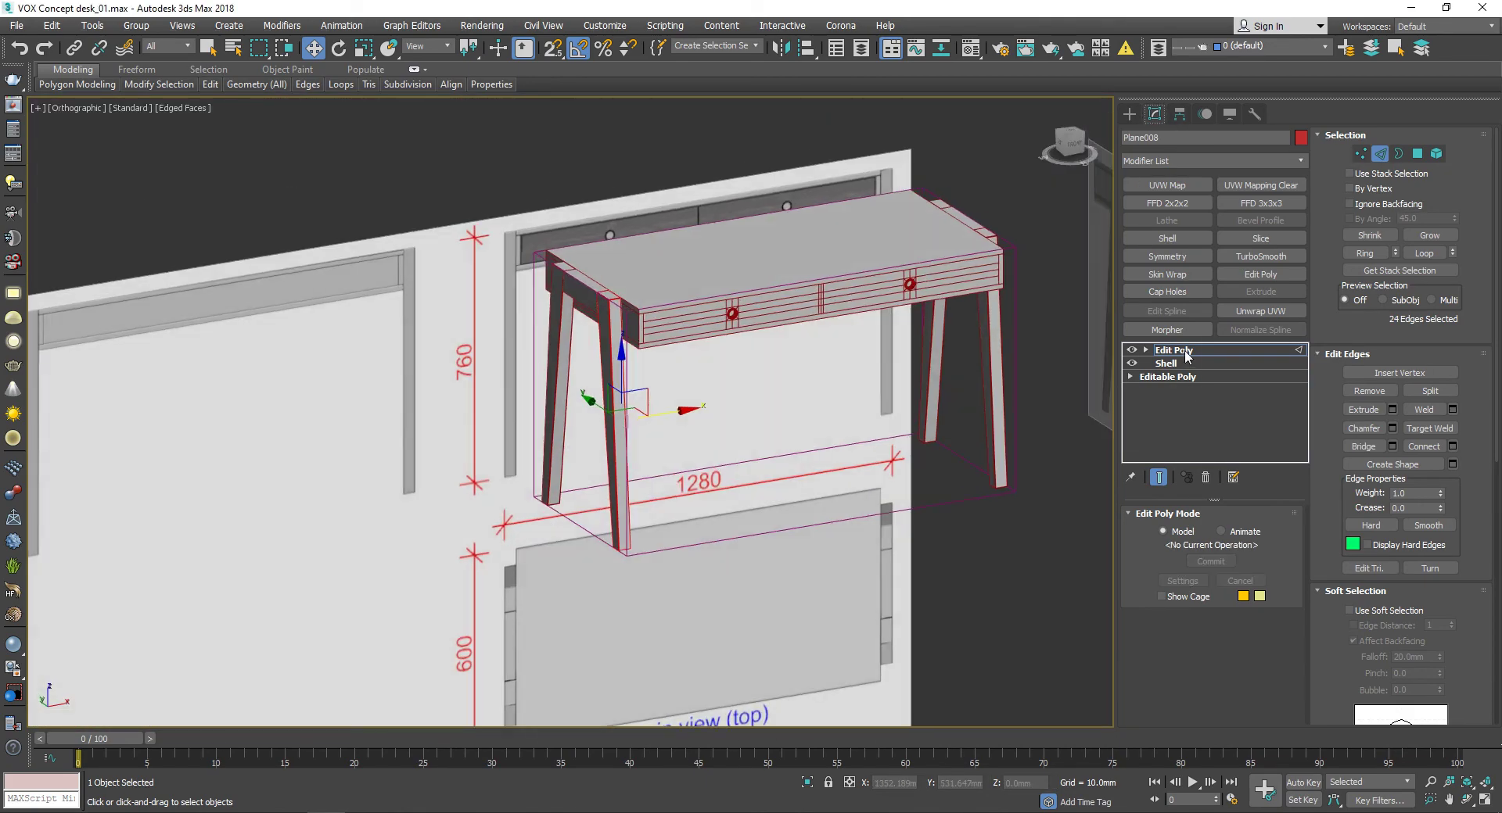
Step: Copy the leg's Edit Poly onto the drawer box and inspect it in isolation
right_click(1165, 351)
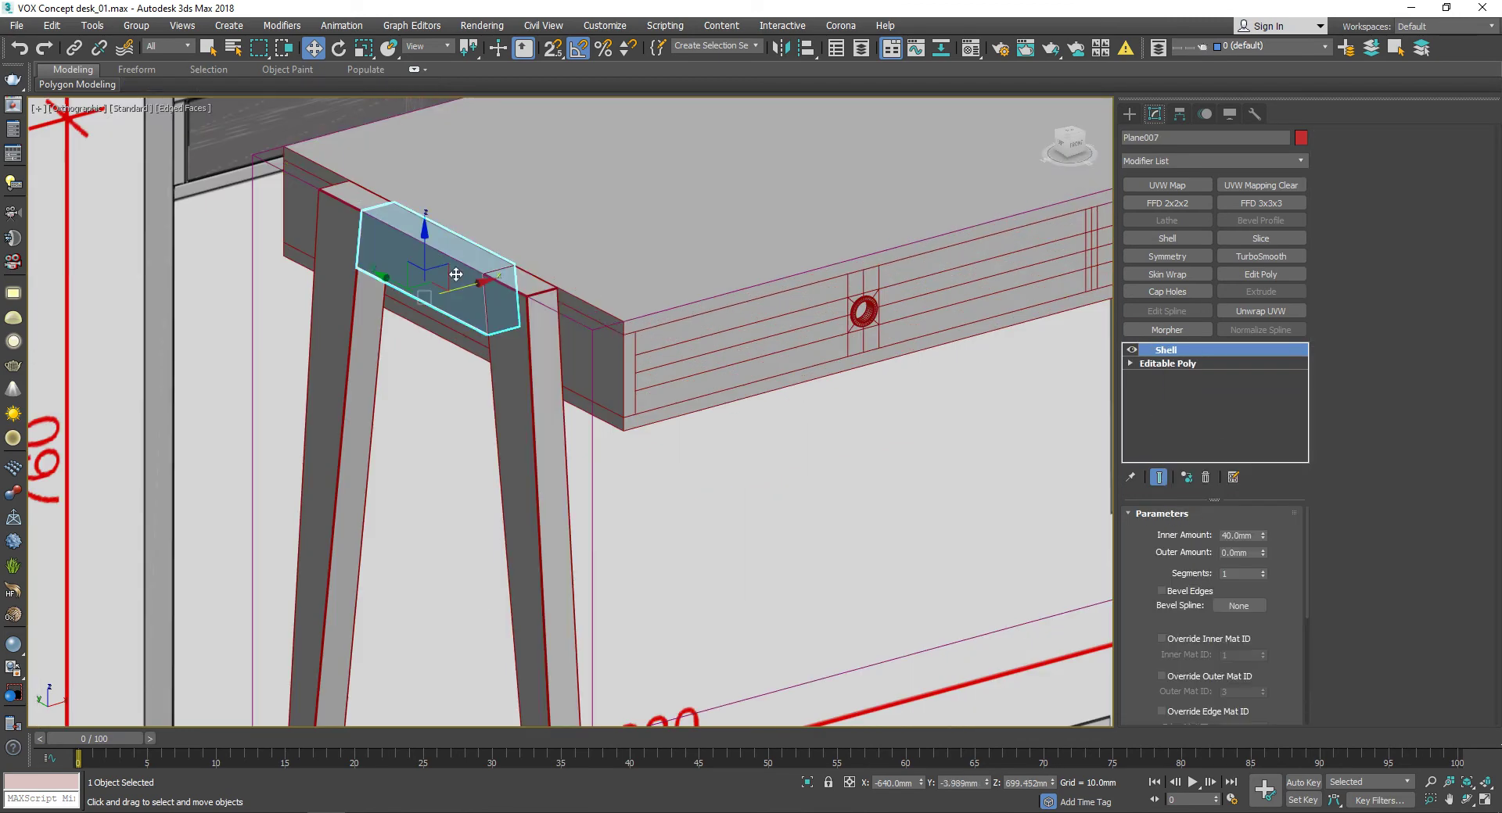
right_click(1199, 352)
left_click(1234, 434)
scroll(613, 245, "up", 5)
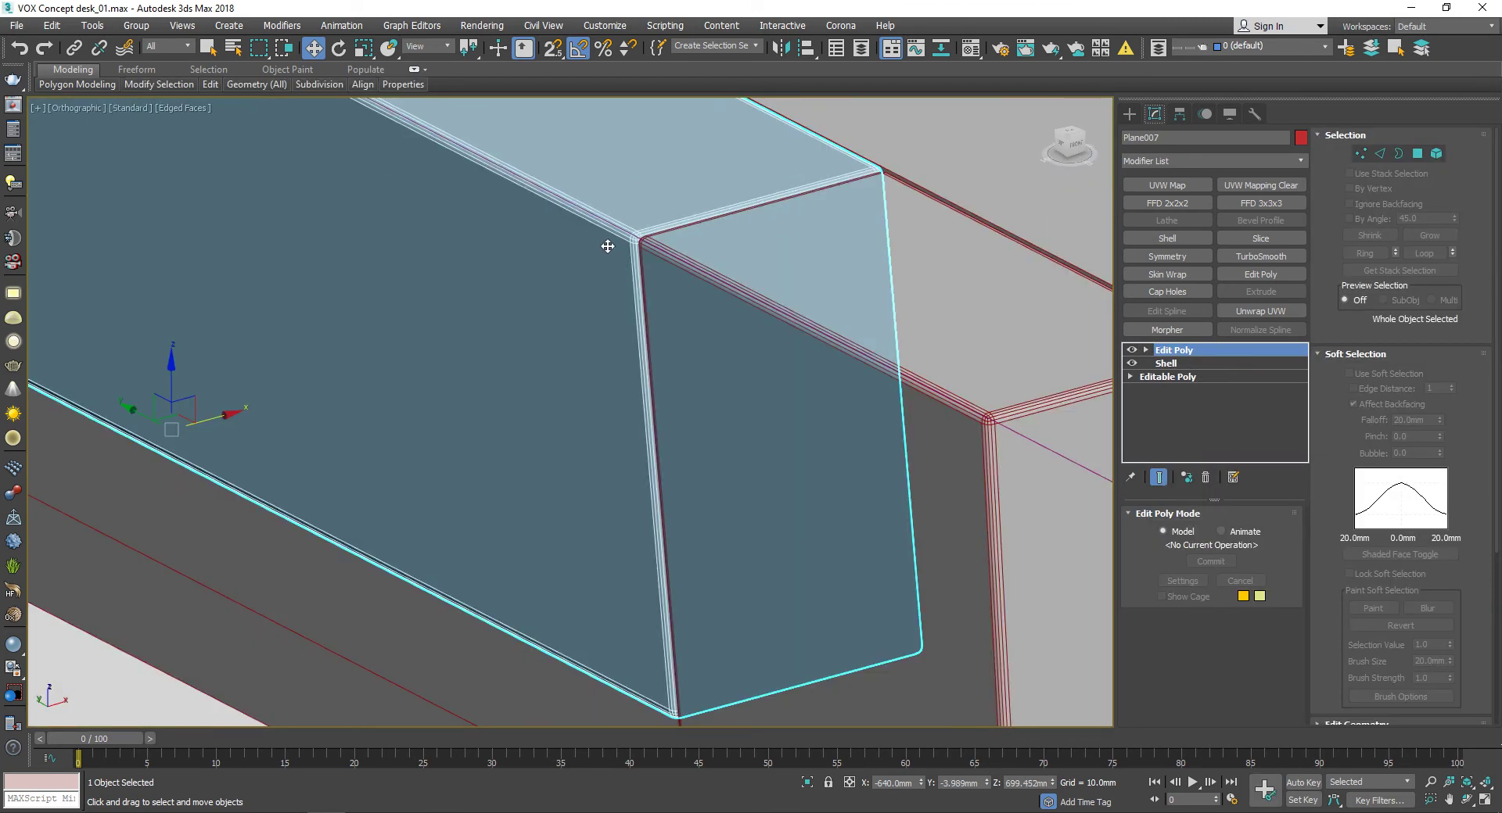
middle_click_drag(613, 245, 773, 757, "alt")
key("alt+q")
middle_click_drag(681, 358, 500, 378, "alt")
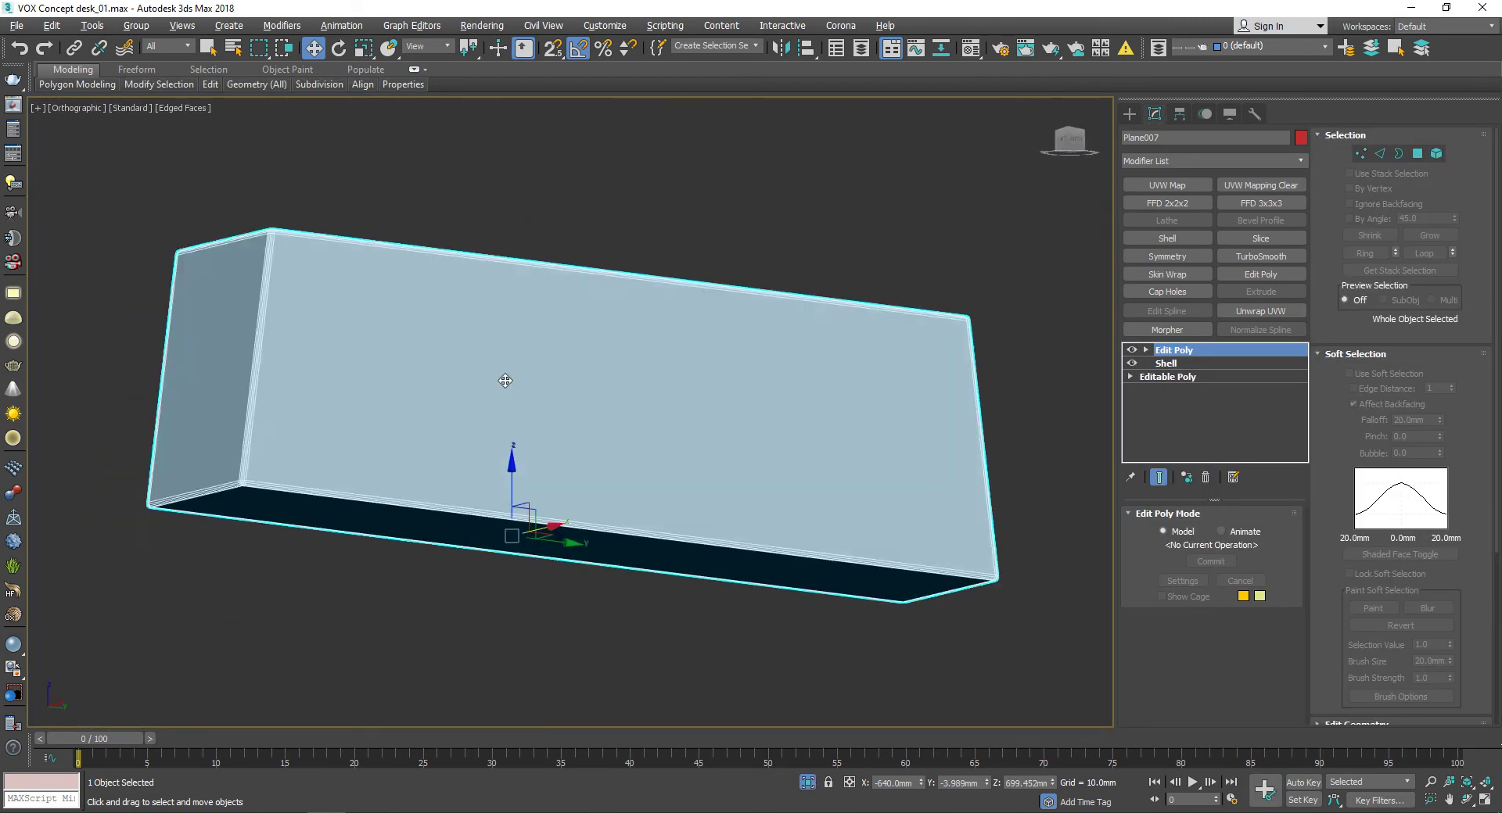
scroll(500, 378, "down", 3)
scroll(583, 491, "up", 1)
middle_click_drag(583, 491, 782, 475, "alt")
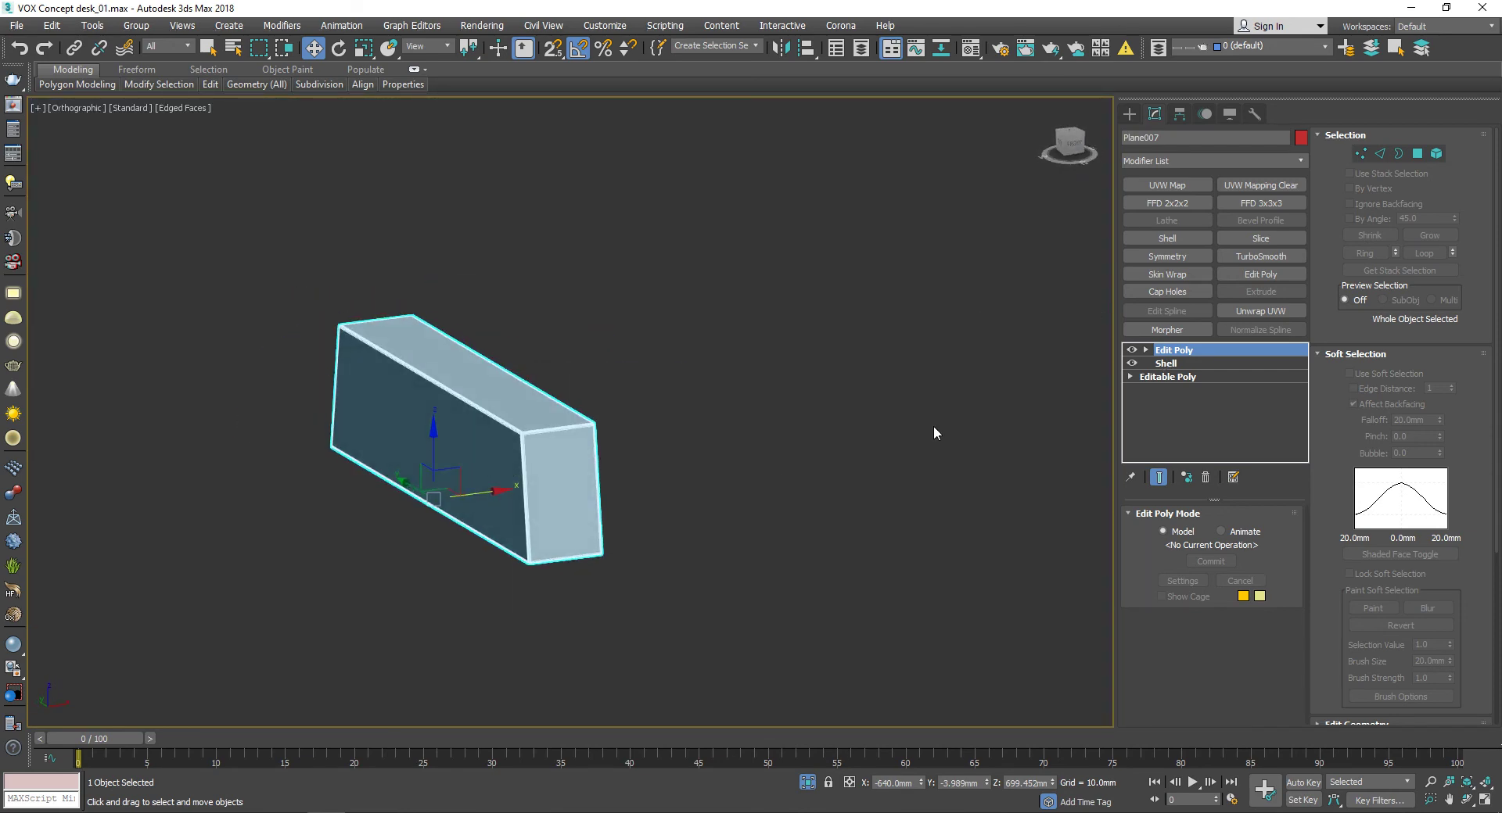
key("alt+q")
Step: Paste the copied Edit Poly onto the tabletop
mouse_move(933, 433)
middle_mouse_down("alt")
mouse_move(859, 486)
mouse_move(843, 256)
middle_mouse_up("alt")
scroll(859, 486, "down", 2)
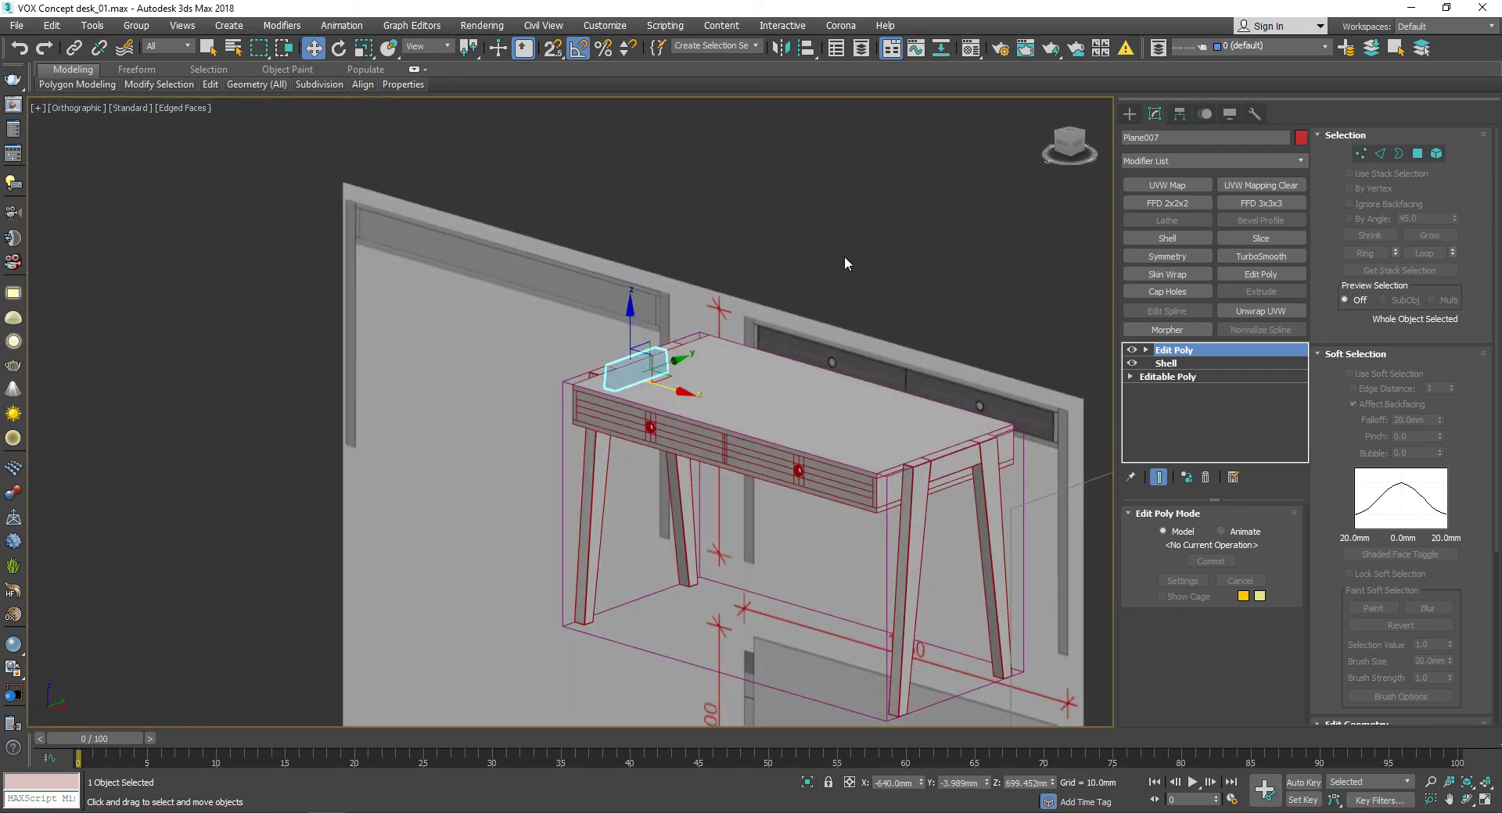
scroll(938, 532, "up", 3)
left_click(634, 331)
right_click(1161, 352)
left_click(1200, 440)
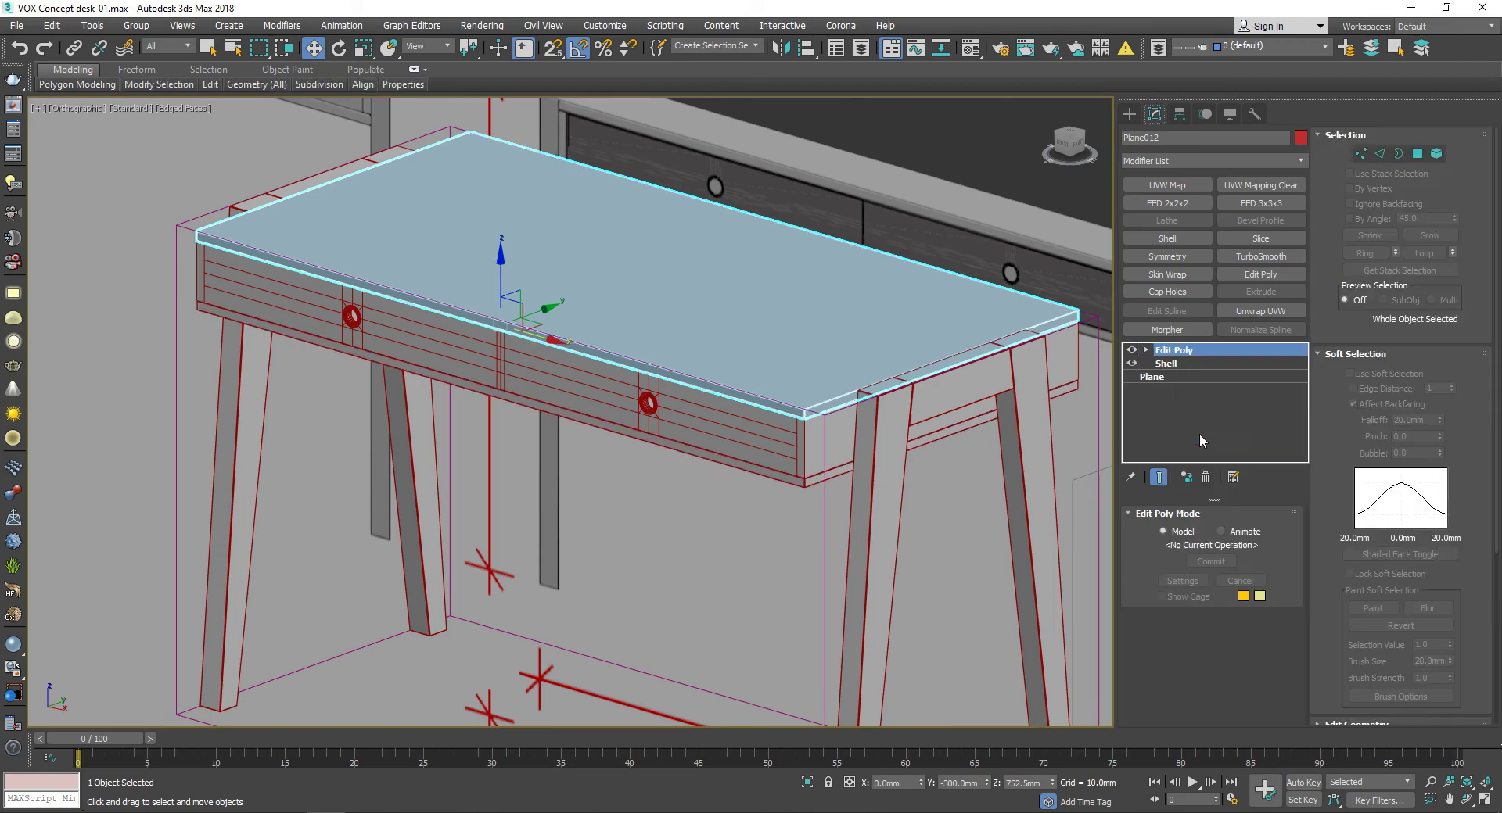
Step: Paste the copied Edit Poly onto the desk leg
scroll(788, 378, "up", 4)
left_click(788, 379)
right_click(1153, 363)
left_click(1205, 438)
scroll(760, 279, "up", 3)
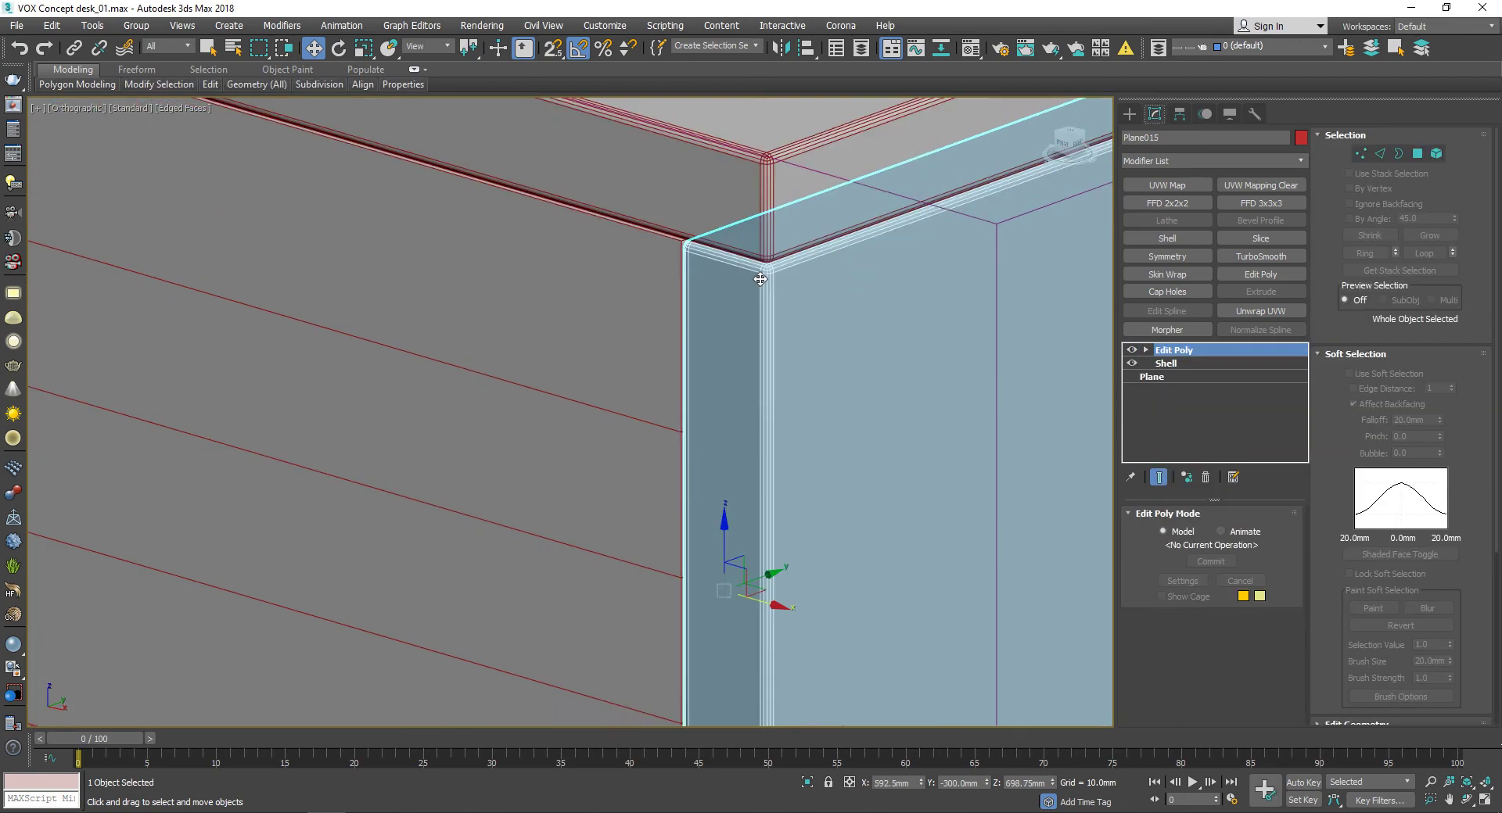
scroll(760, 279, "down", 2)
scroll(791, 295, "down", 5)
Step: Paste a second Edit Poly onto the desk apron
mouse_move(791, 295)
middle_mouse_down("alt")
mouse_move(794, 308)
mouse_move(736, 252)
middle_mouse_up("alt")
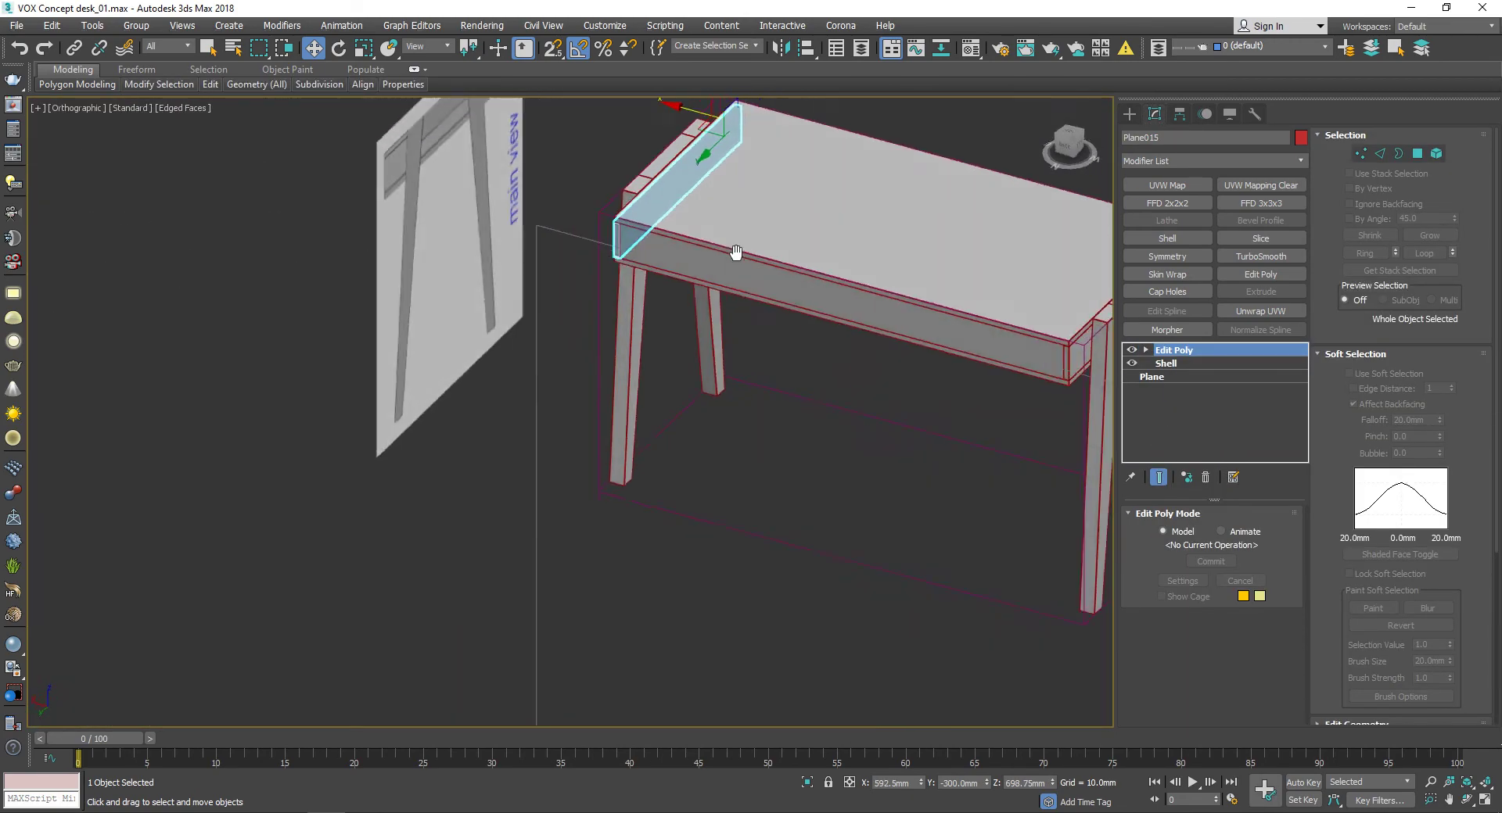
left_click(736, 251)
scroll(686, 267, "up", 3)
scroll(480, 288, "up", 3)
right_click(1176, 352)
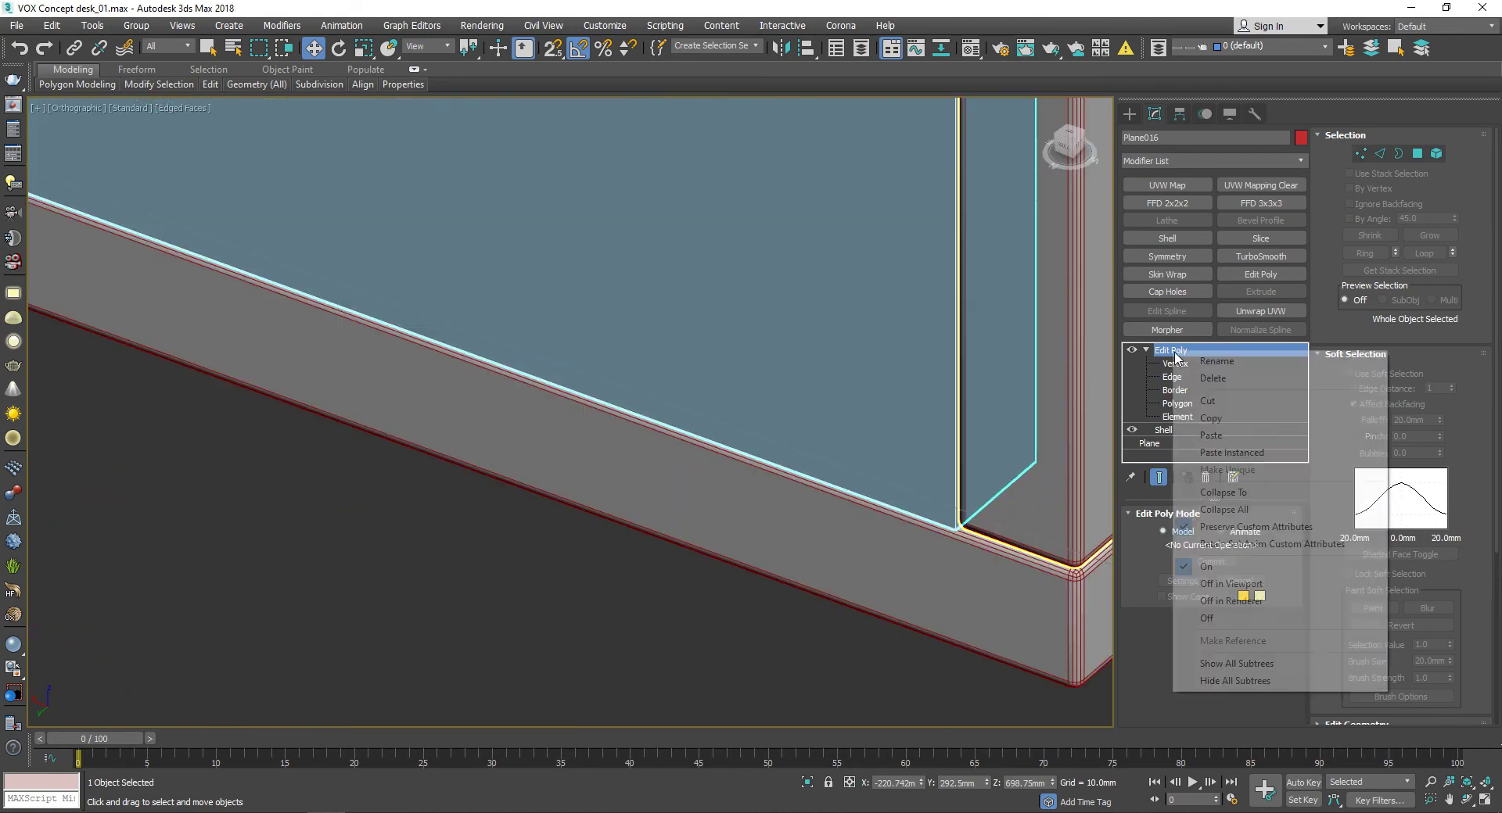
left_click(1210, 436)
scroll(704, 352, "down", 4)
middle_click_drag(704, 352, 372, 201, "alt")
scroll(402, 346, "up", 4)
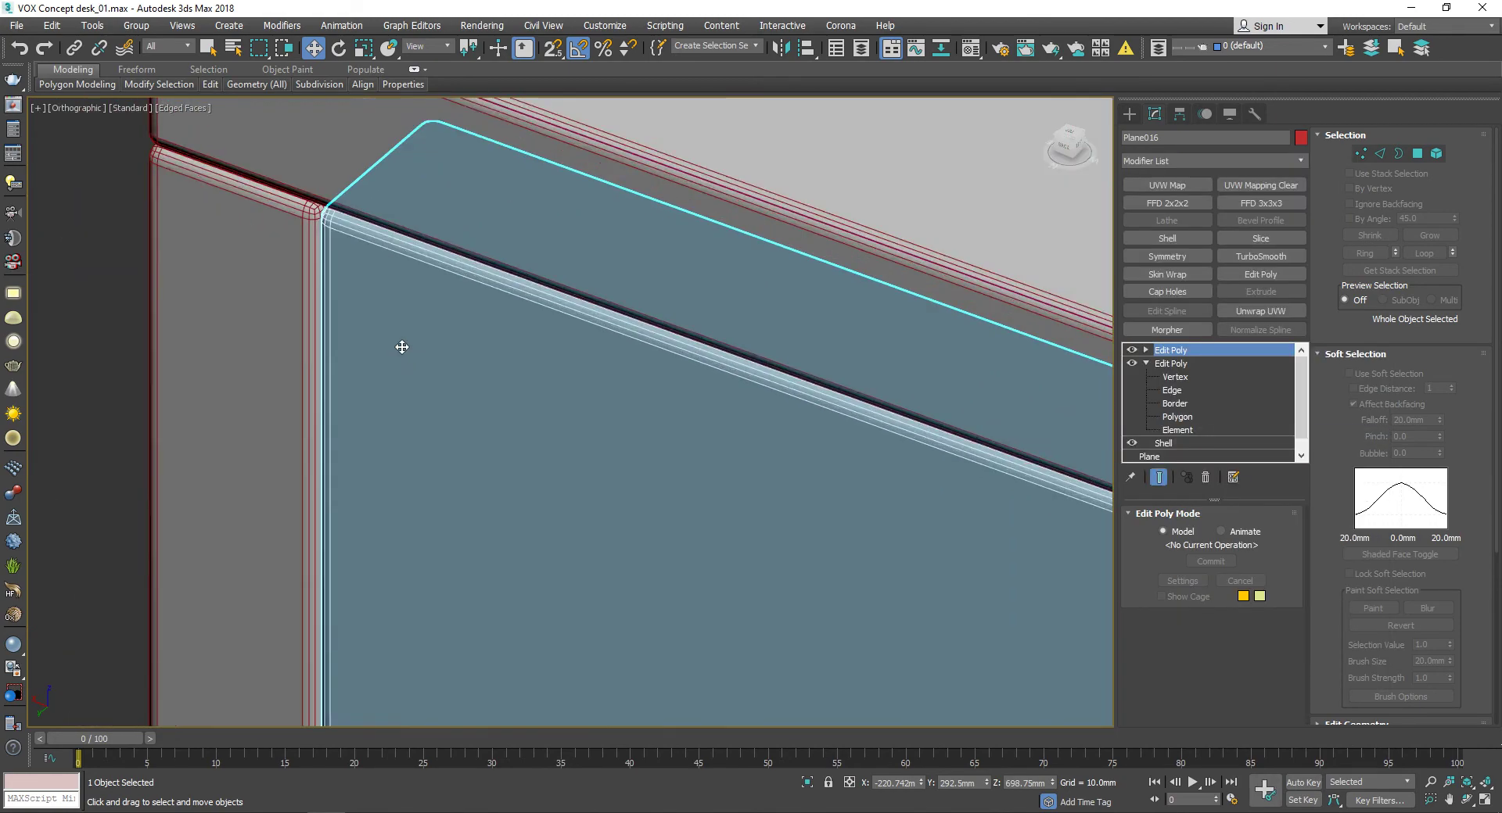
scroll(402, 347, "down", 5)
scroll(335, 339, "up", 5)
scroll(446, 371, "down", 4)
scroll(453, 375, "up", 4)
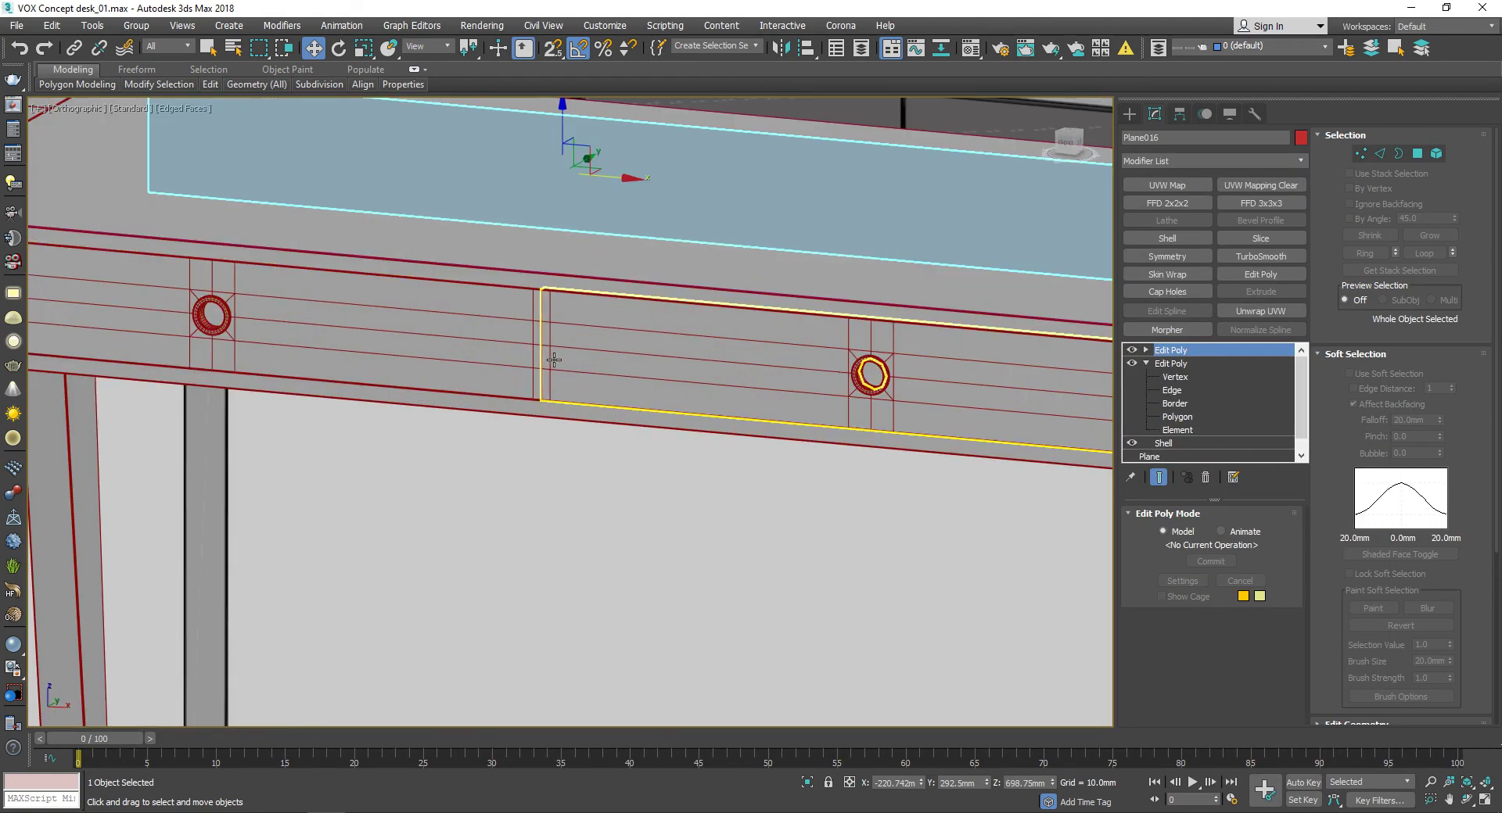
Step: In wireframe view, paste a second Edit Poly onto the inner box, then return to shaded display
key("F3")
left_click(552, 360)
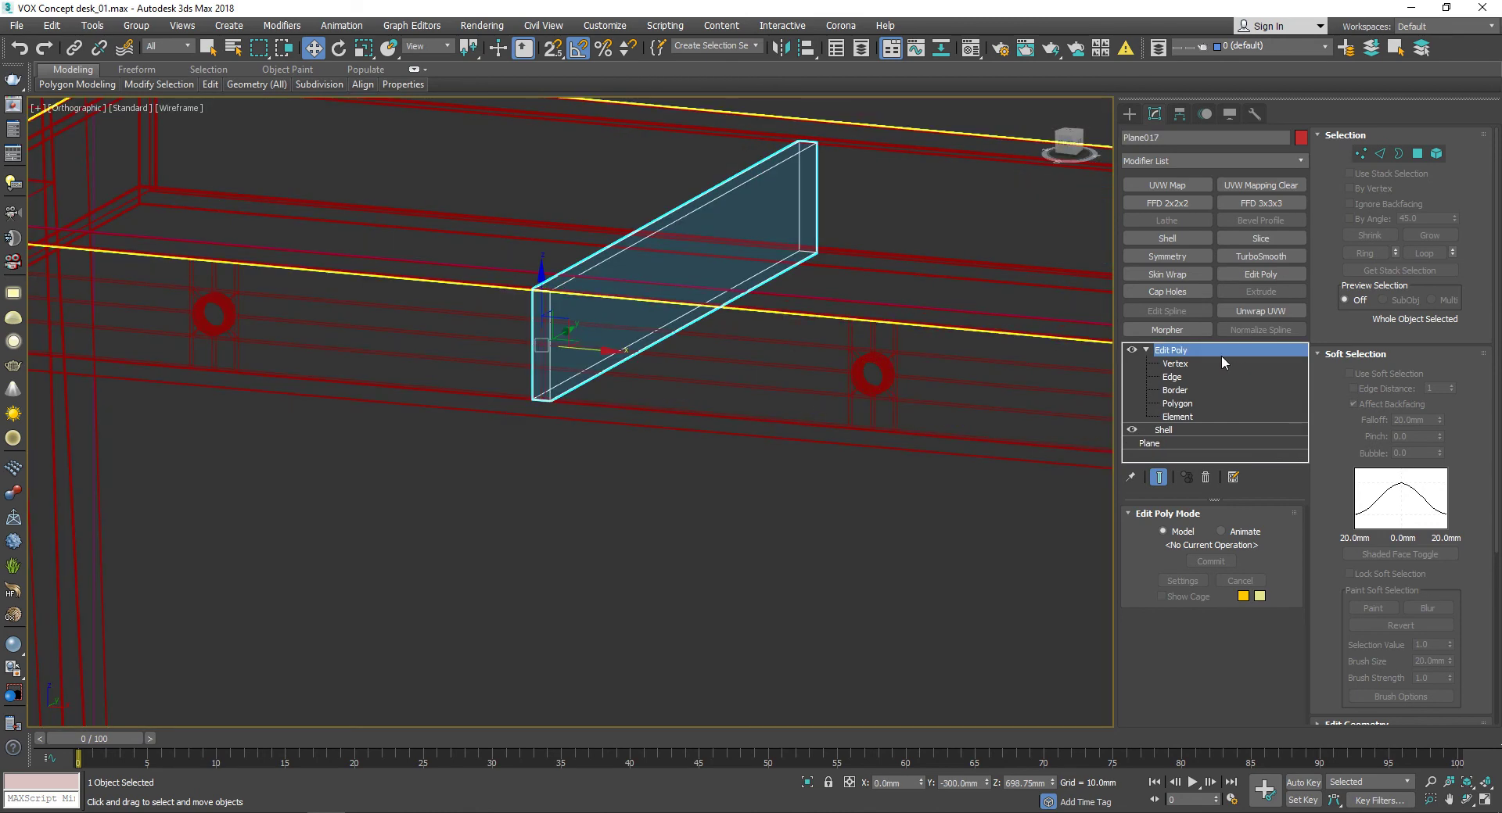
right_click(1179, 359)
left_click(1209, 453)
scroll(811, 228, "up", 4)
scroll(592, 447, "down", 2)
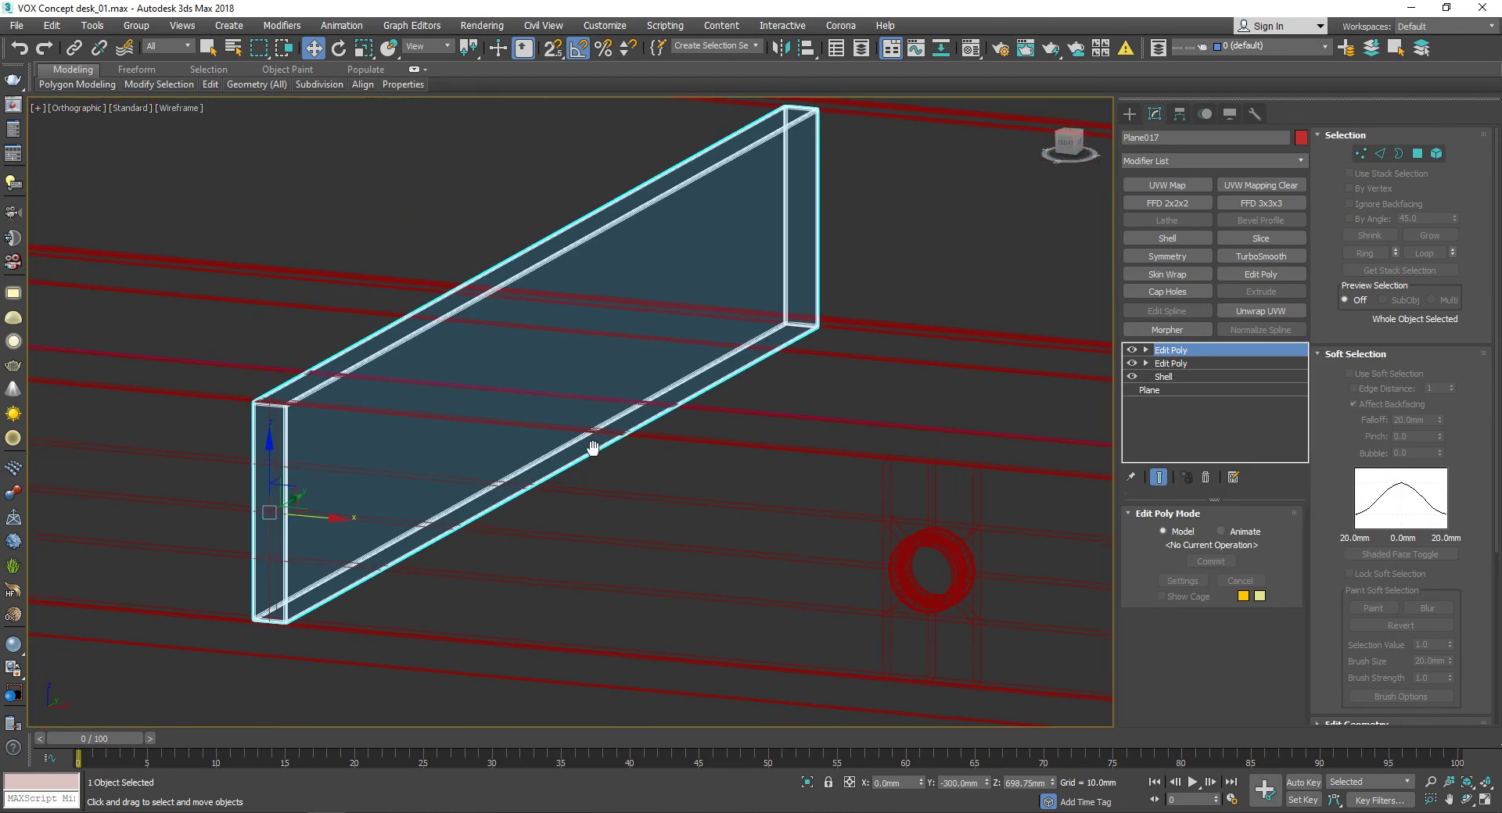
scroll(592, 448, "up", 3)
key("F3")
scroll(592, 448, "down", 5)
scroll(470, 368, "up", 3)
Step: Isolate the left drawer front (Plane018) on its own
left_click(312, 344)
scroll(596, 370, "down", 2)
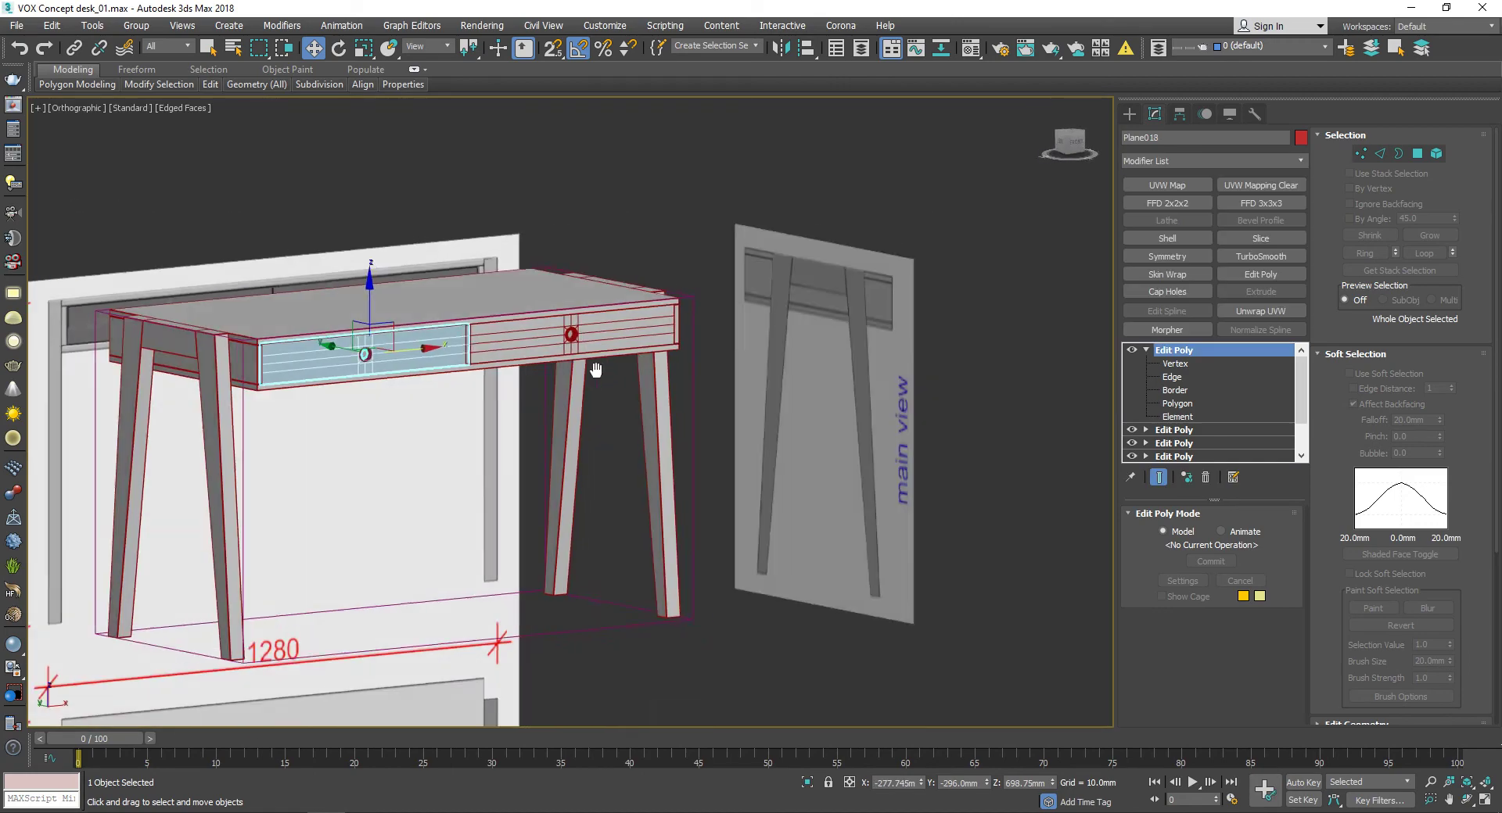
scroll(595, 369, "up", 5)
middle_click_drag(596, 369, 547, 352, "alt")
scroll(548, 352, "down", 6)
scroll(548, 352, "up", 2)
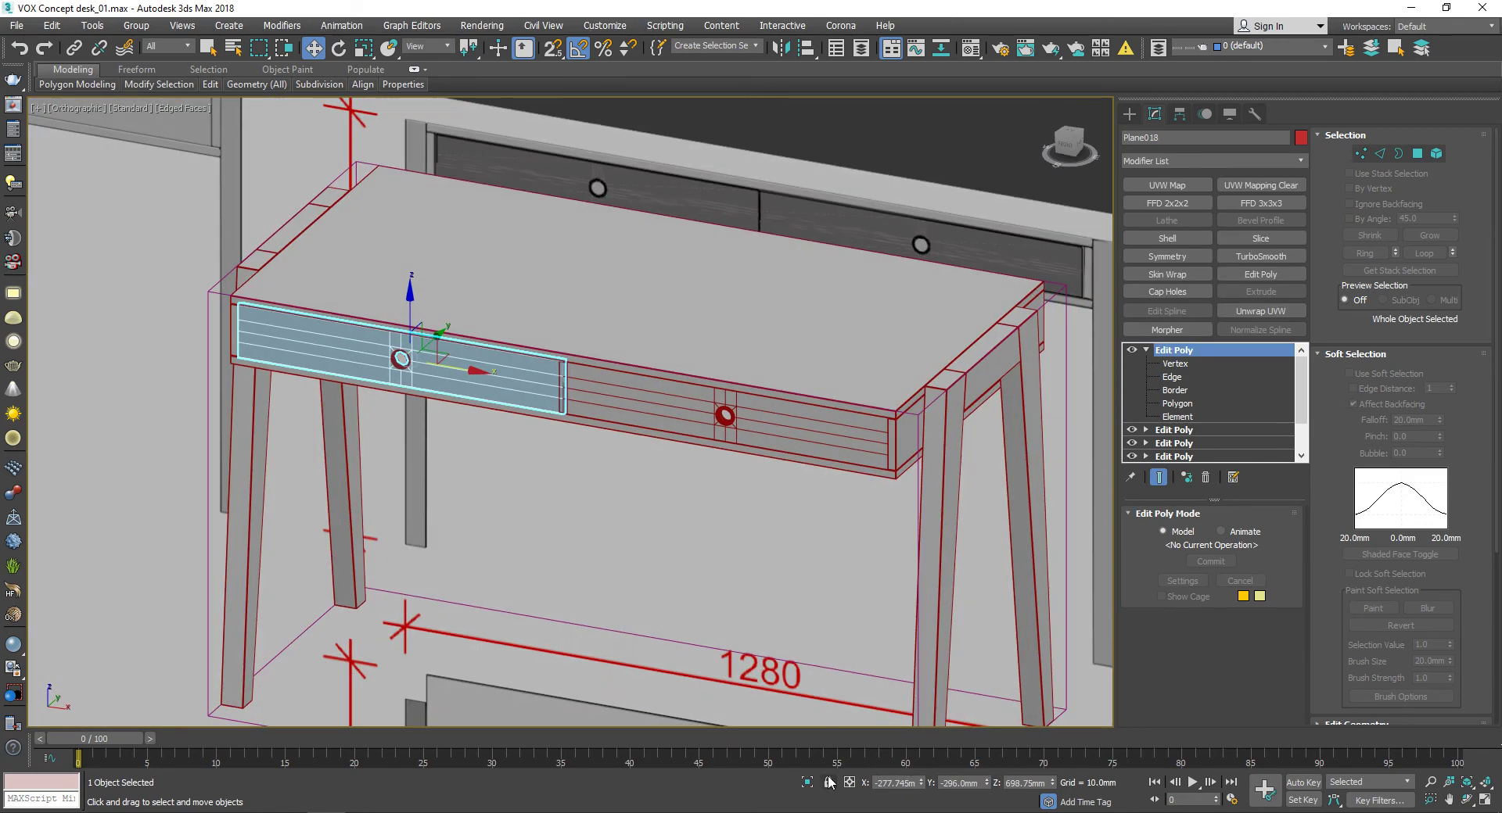
left_click(808, 782)
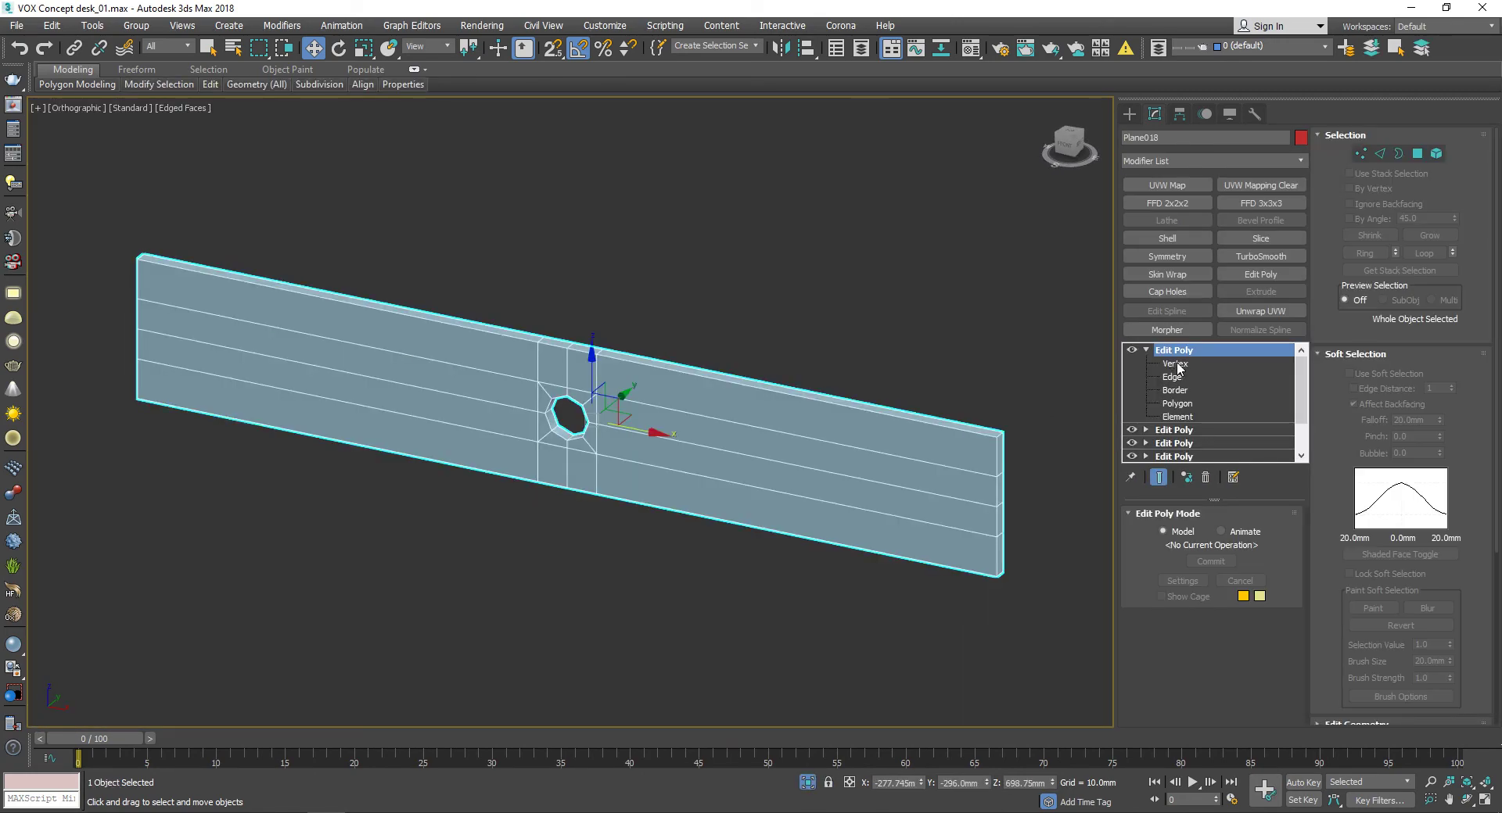
right_click(1179, 367)
Step: Add another Edit Poly to the left drawer front and switch to Edge level
left_click(1209, 431)
scroll(680, 439, "up", 4)
scroll(701, 454, "down", 2)
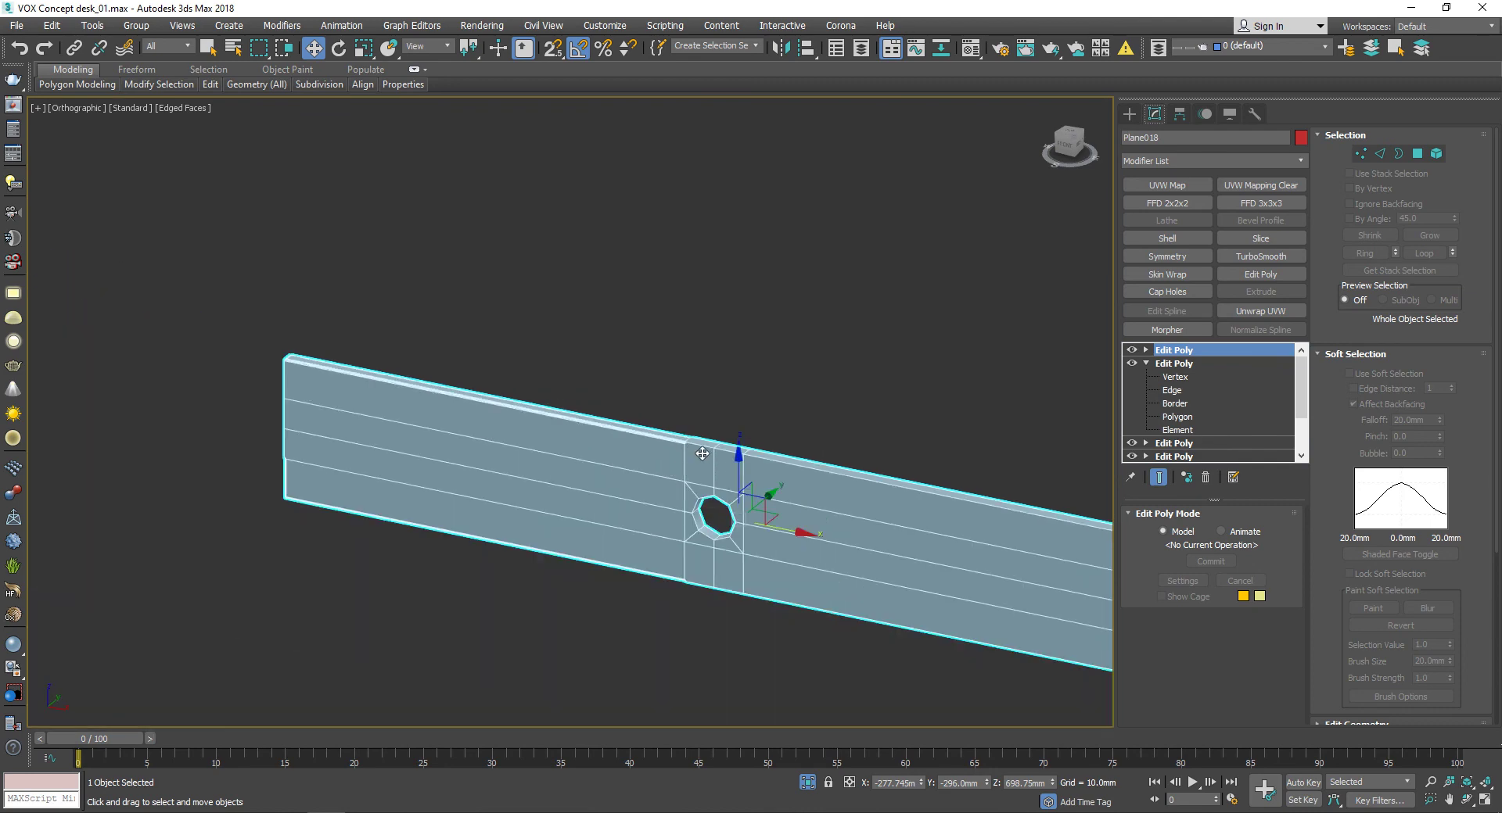
left_click(1145, 349)
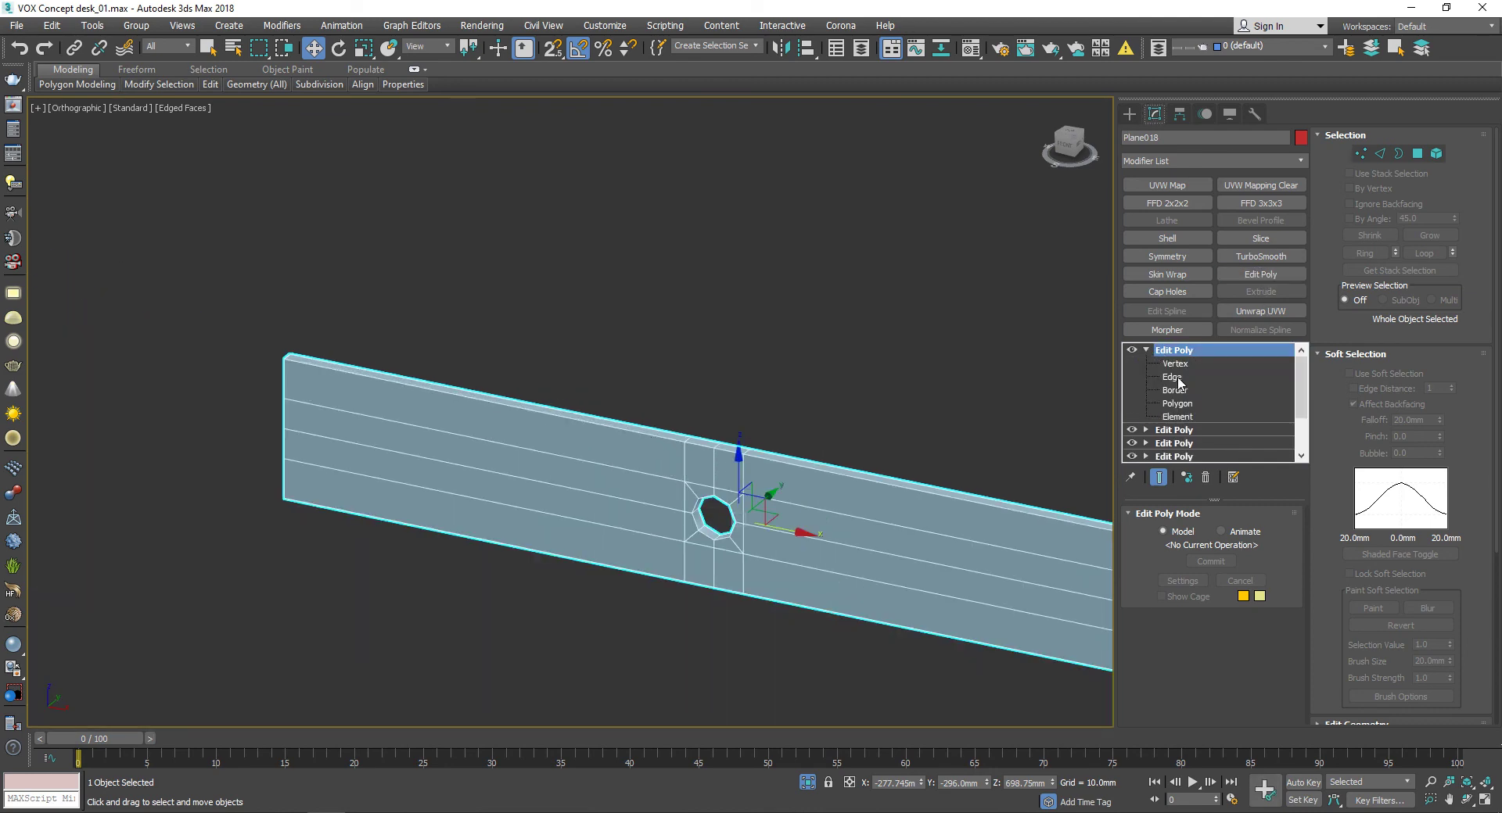
left_click(1172, 377)
scroll(484, 467, "down", 3)
Step: Select the drawer front's outer edge loops plus its side and corner edges
middle_click_drag(548, 430, 483, 467, "alt")
scroll(484, 467, "up", 3)
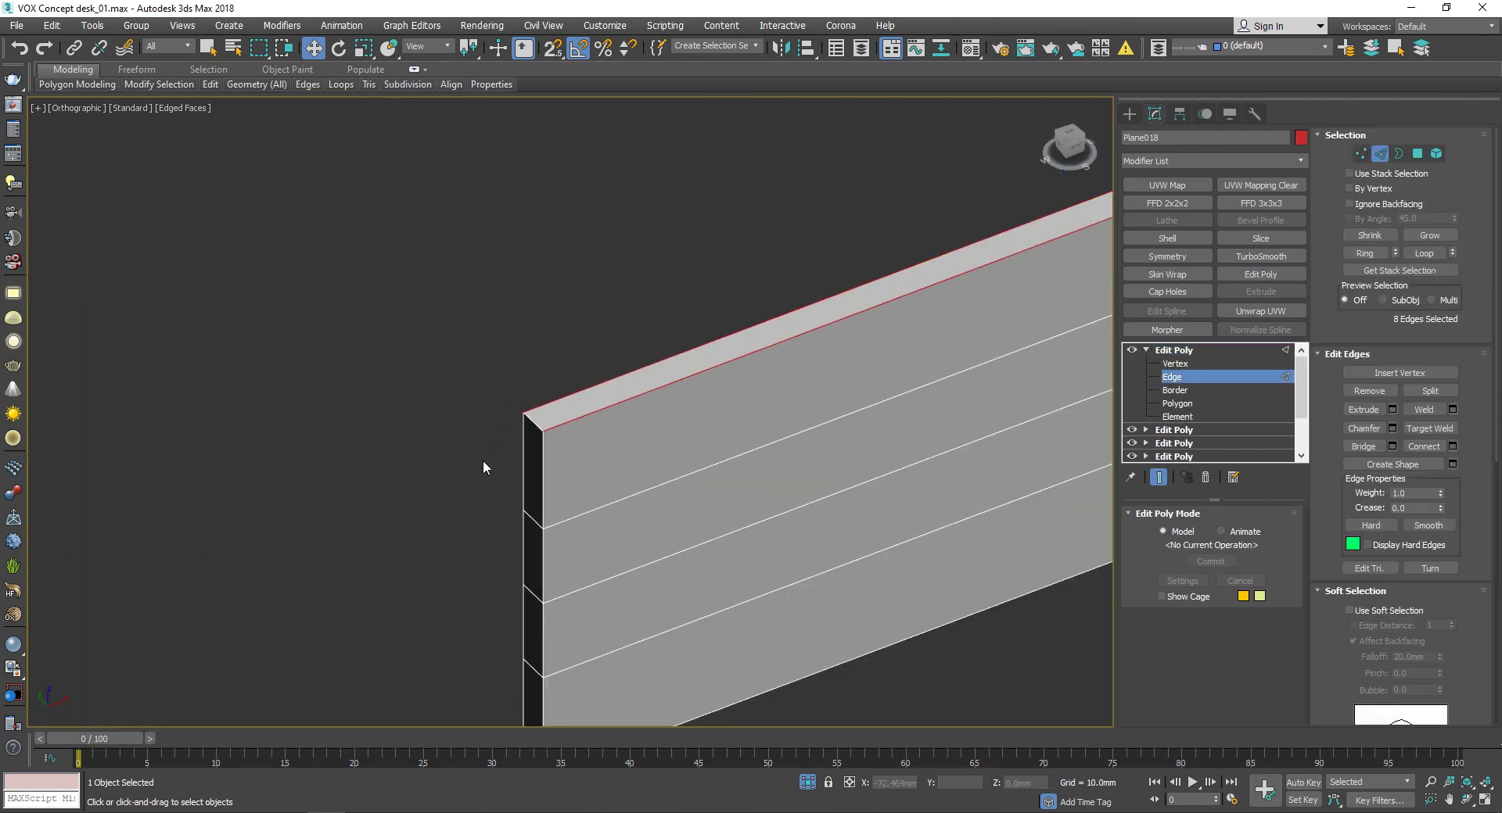
double_click(541, 453, "ctrl")
scroll(542, 452, "down", 3)
scroll(664, 445, "up", 3)
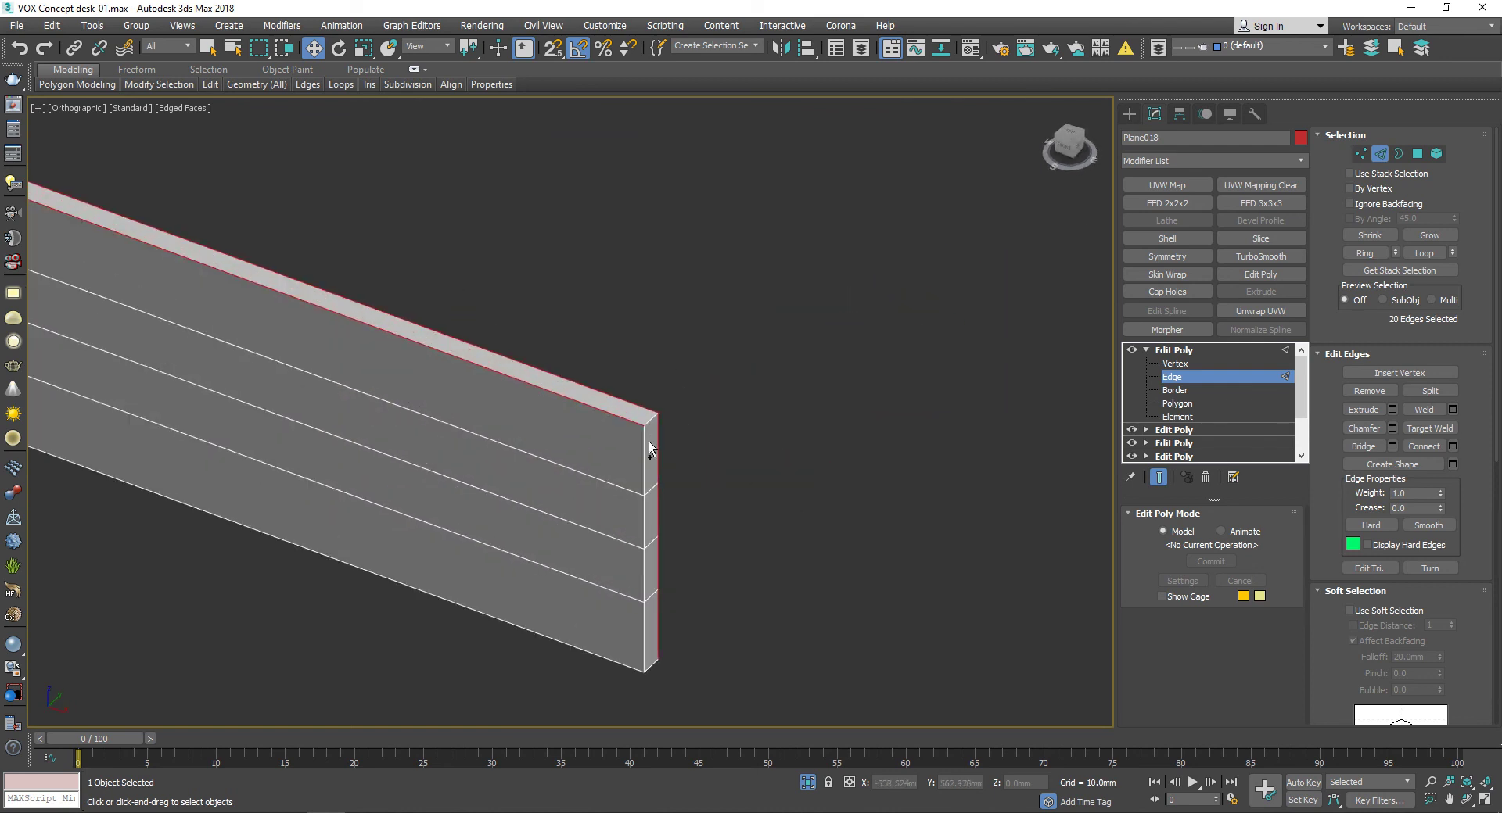
double_click(596, 655, "ctrl")
scroll(596, 655, "down", 3)
middle_click_drag(596, 656, 603, 399, "alt")
scroll(603, 399, "up", 3)
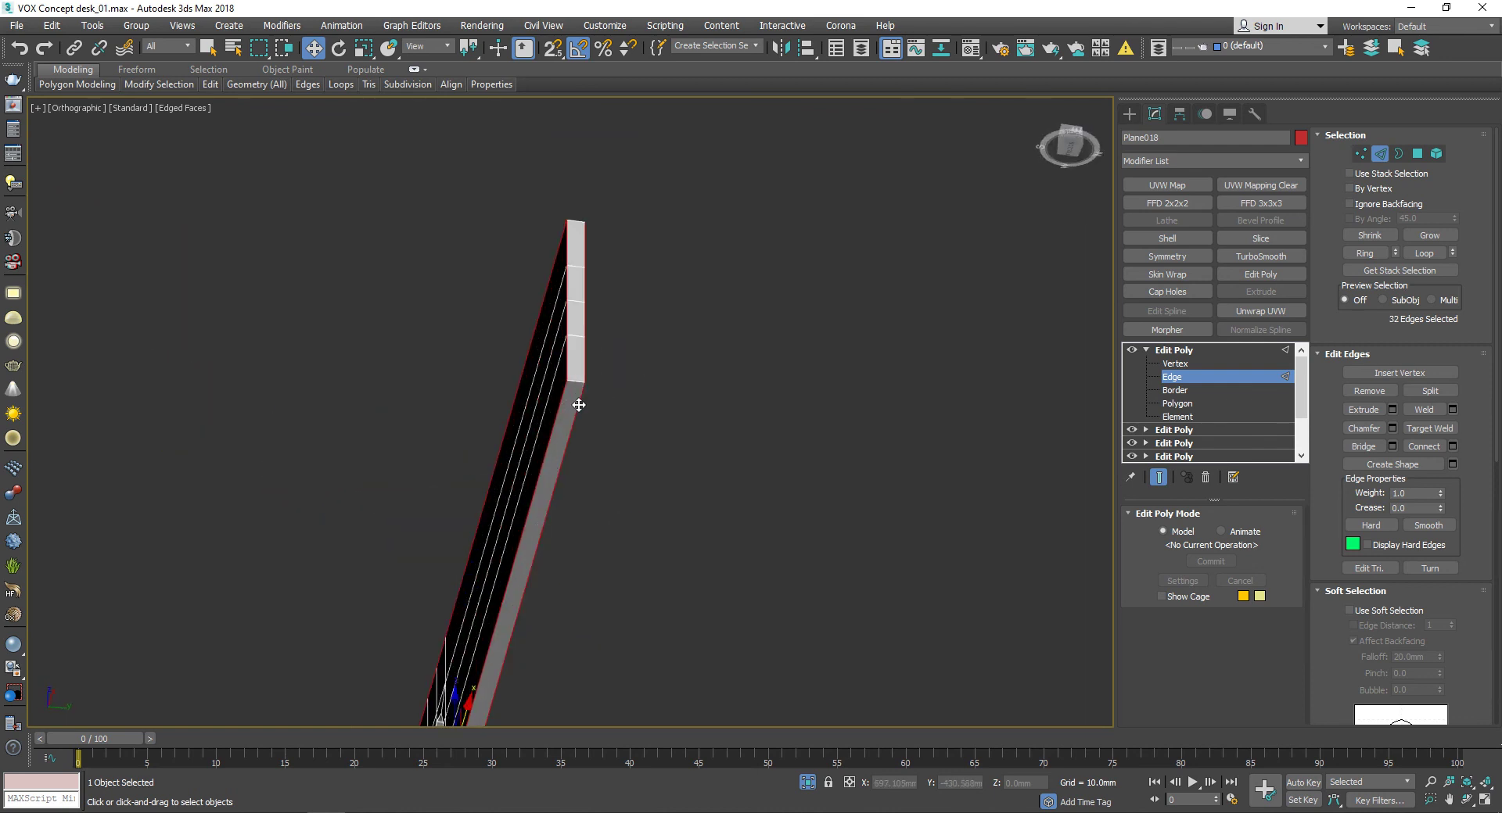
left_click(579, 404, "ctrl")
scroll(579, 404, "down", 3)
middle_click_drag(774, 429, 594, 485, "alt")
scroll(595, 485, "up", 3)
key("q")
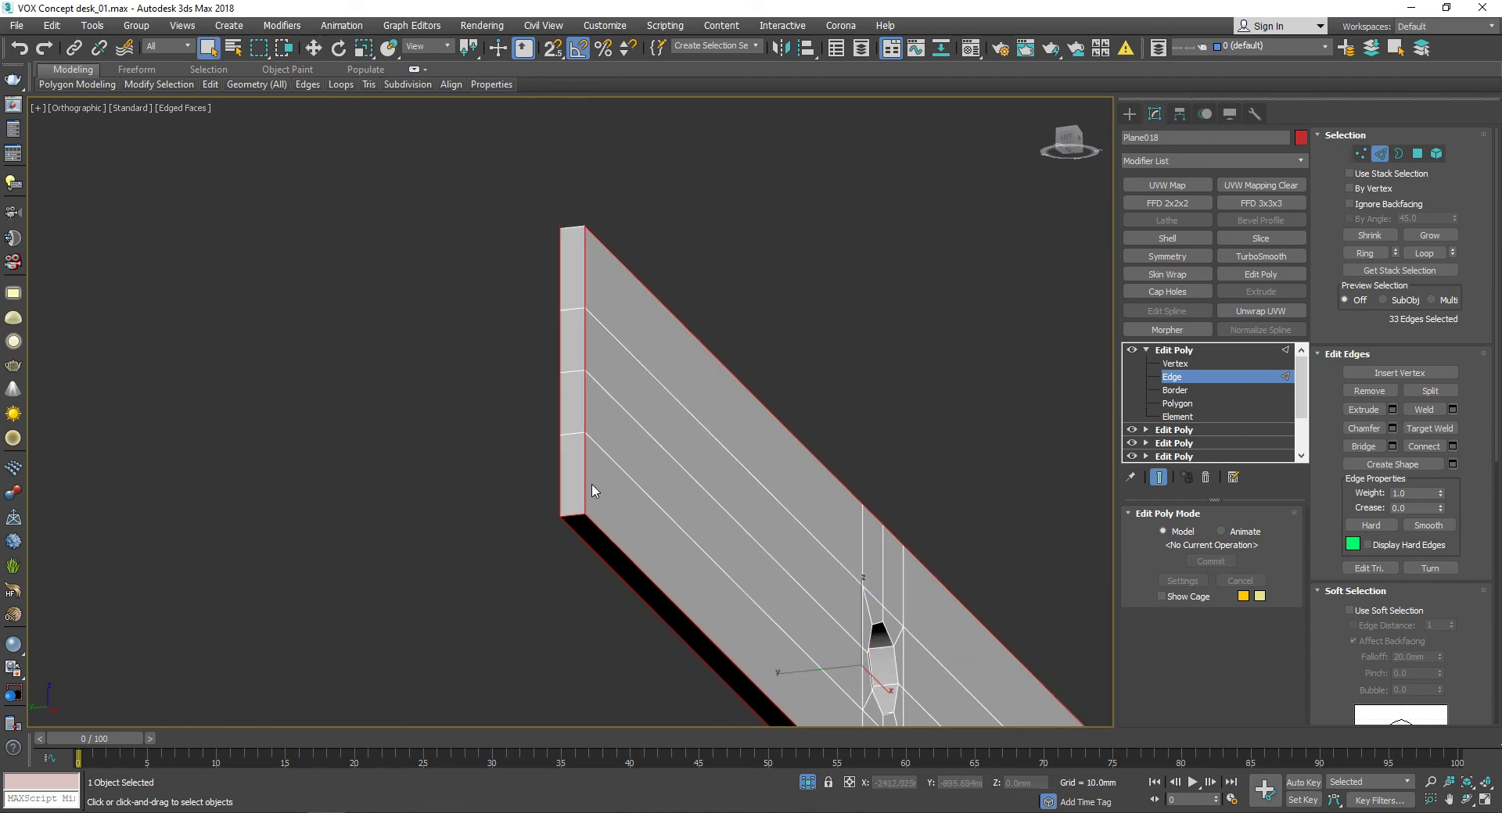
left_click(592, 491, "ctrl")
scroll(592, 491, "down", 3)
middle_click_drag(514, 603, 671, 537, "alt")
scroll(873, 554, "up", 3)
scroll(873, 554, "down", 2)
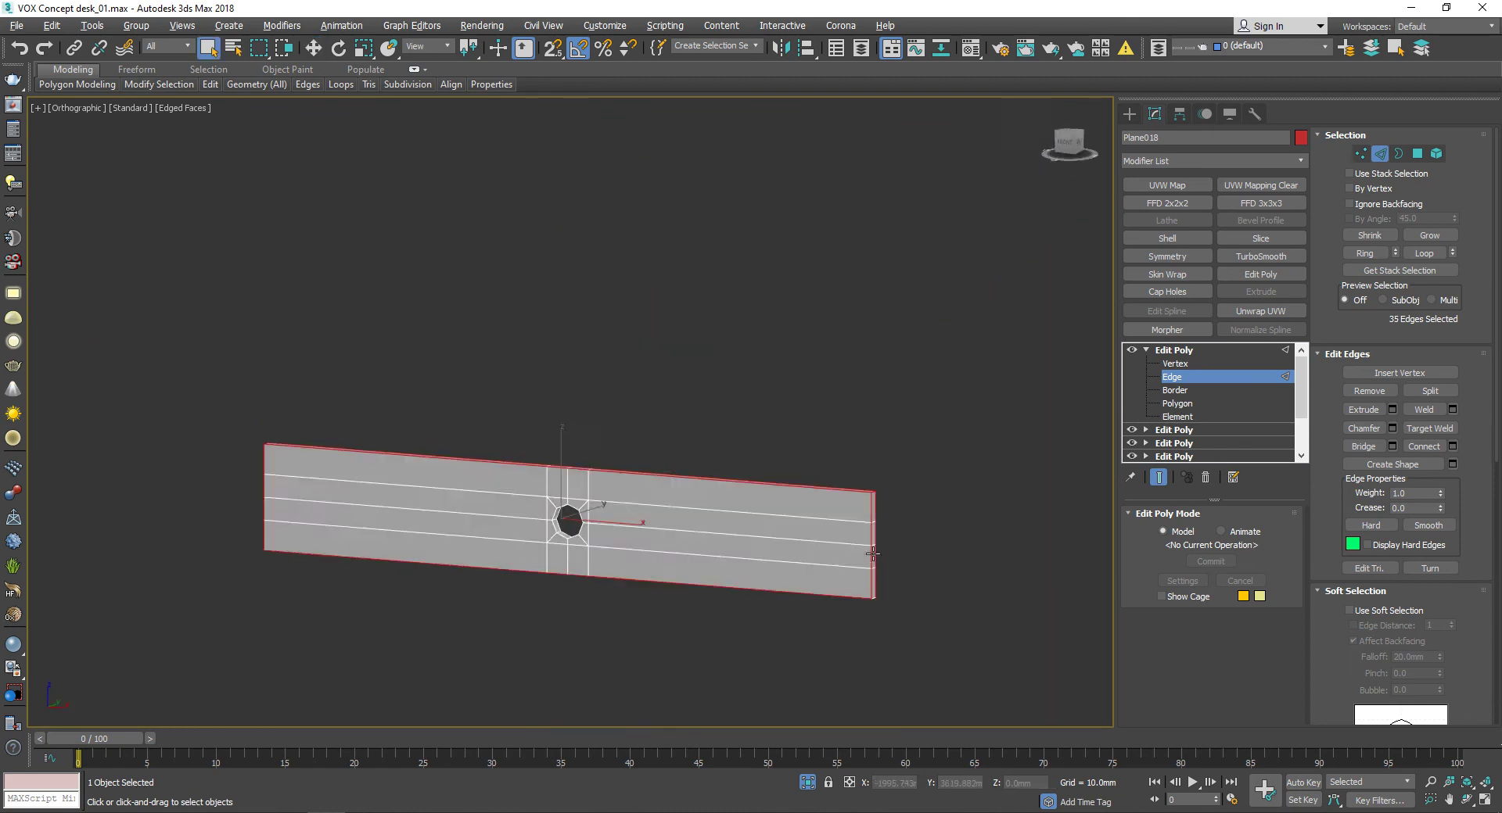
scroll(873, 553, "up", 3)
scroll(873, 554, "down", 3)
scroll(569, 519, "up", 3)
Step: Add the grommet hole's front and back rim loops to the edge selection
double_click(569, 519, "ctrl")
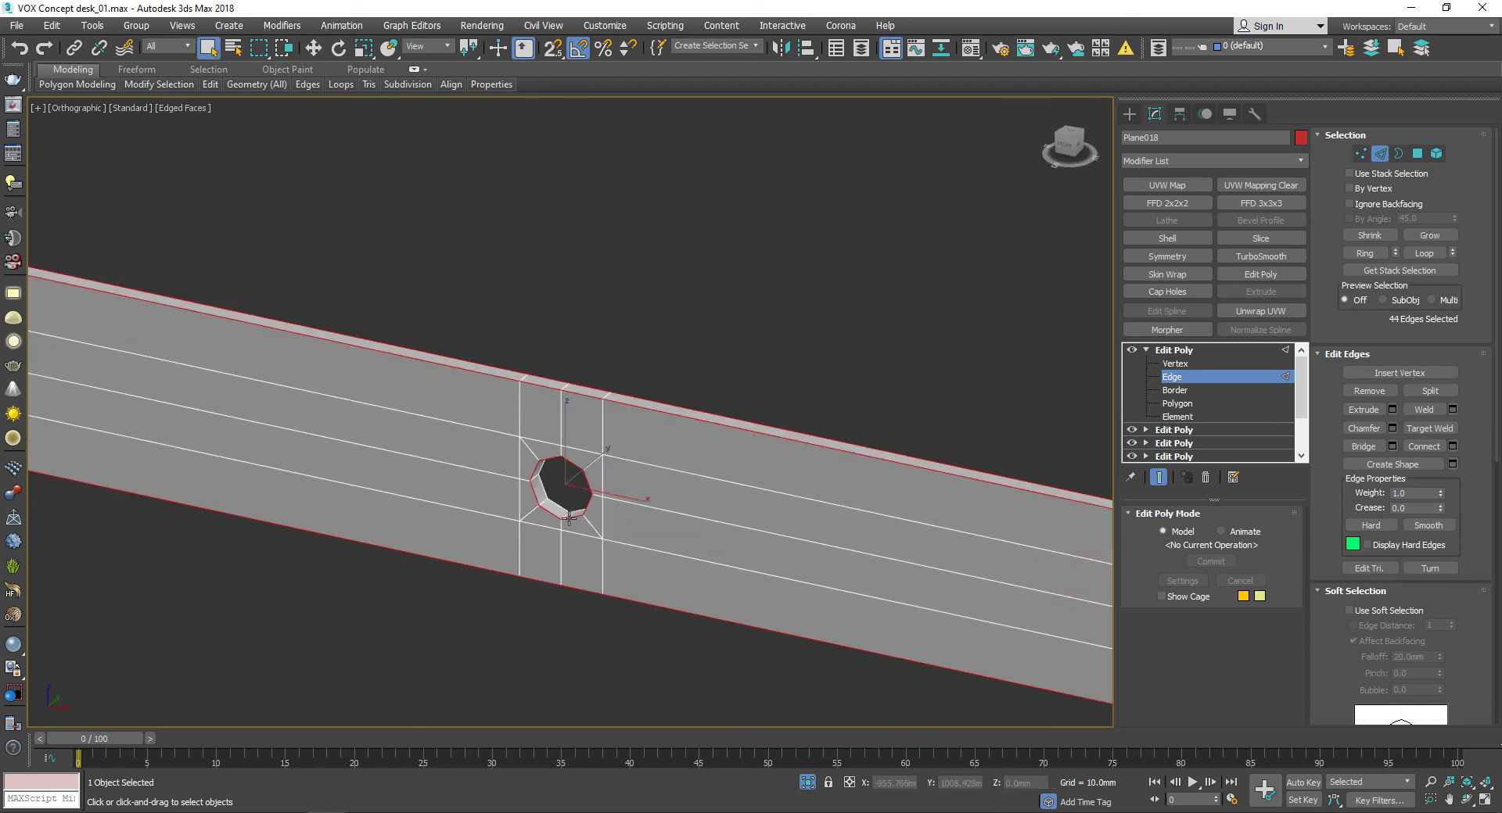
scroll(569, 518, "down", 3)
double_click(582, 518, "ctrl")
scroll(583, 518, "down", 2)
mouse_move(583, 518)
middle_mouse_down("alt")
mouse_move(584, 622)
mouse_move(775, 573)
mouse_move(715, 632)
mouse_move(486, 546)
mouse_move(658, 621)
mouse_move(829, 563)
middle_mouse_up("alt")
Step: Chamfer the selected edges at 1.2 mm with 2 segments and 0.5 tension
left_click(1392, 429)
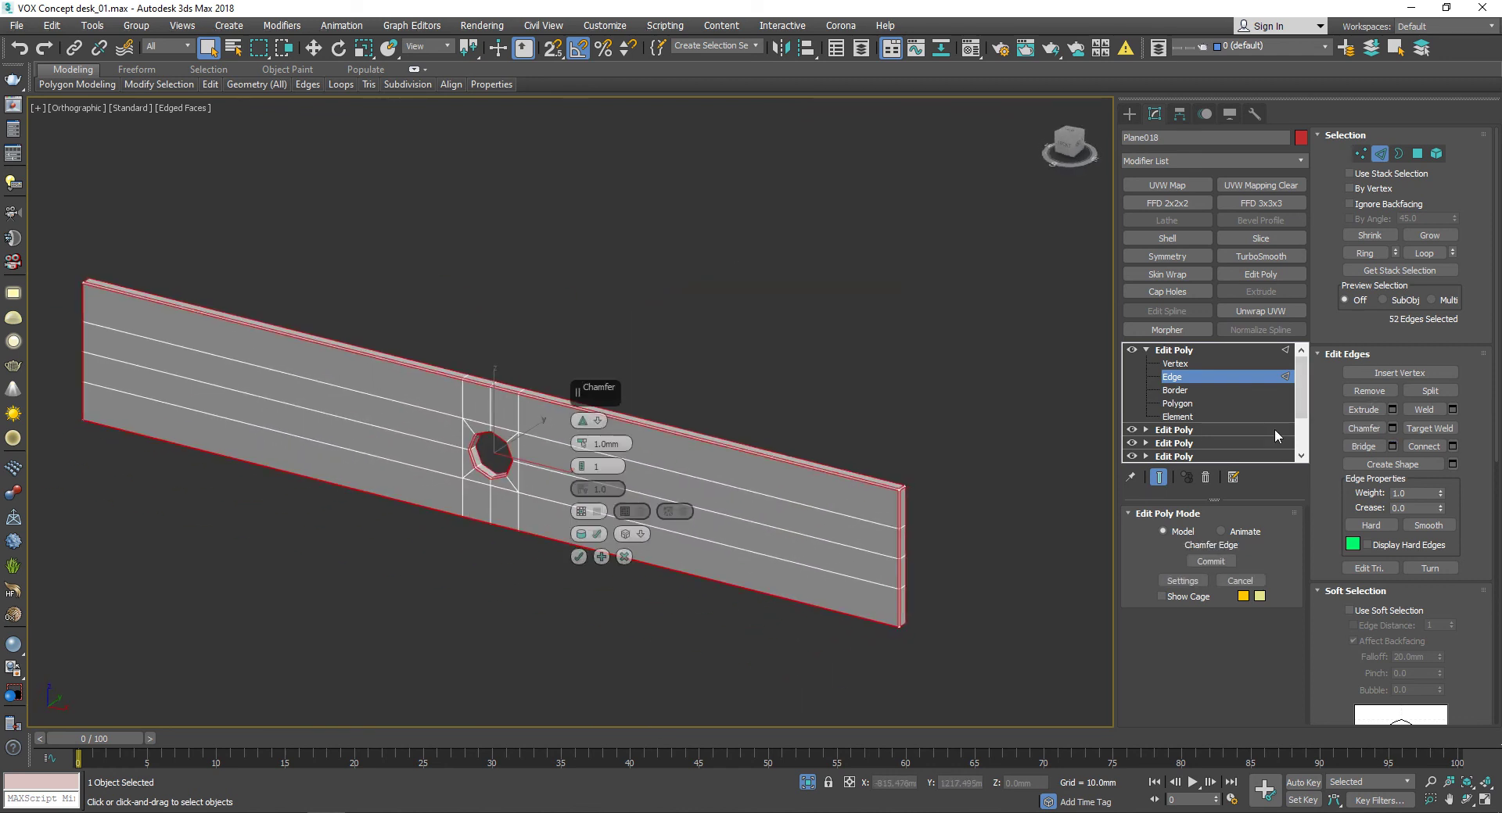
scroll(621, 469, "up", 4)
scroll(620, 486, "up", 2)
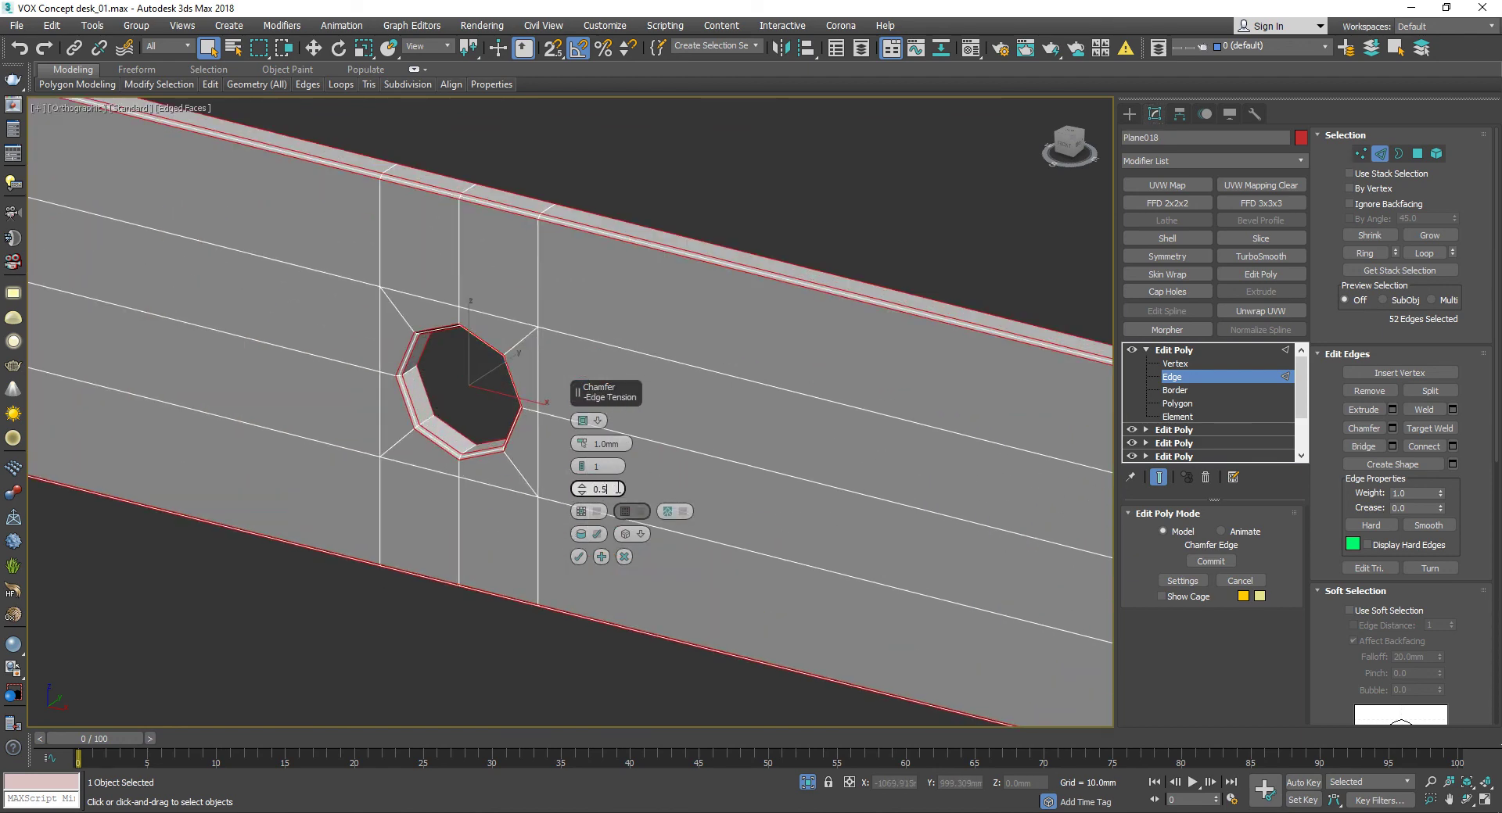
middle_click_drag(617, 489, 621, 507, "alt")
scroll(563, 438, "down", 5)
middle_click_drag(564, 438, 503, 361, "alt")
scroll(523, 374, "up", 5)
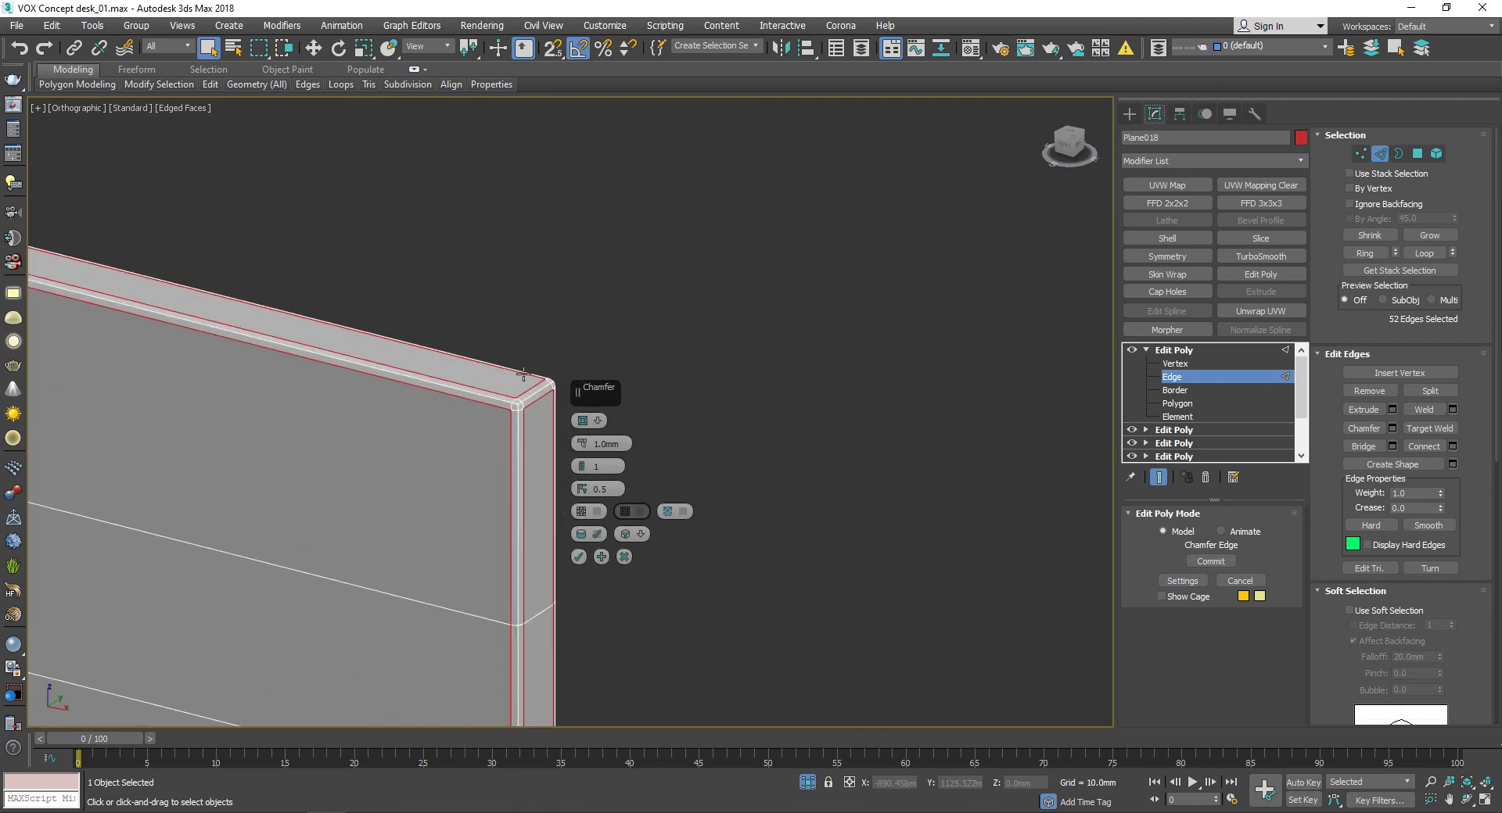
scroll(522, 376, "down", 2)
scroll(583, 463, "down", 4)
scroll(291, 383, "up", 1)
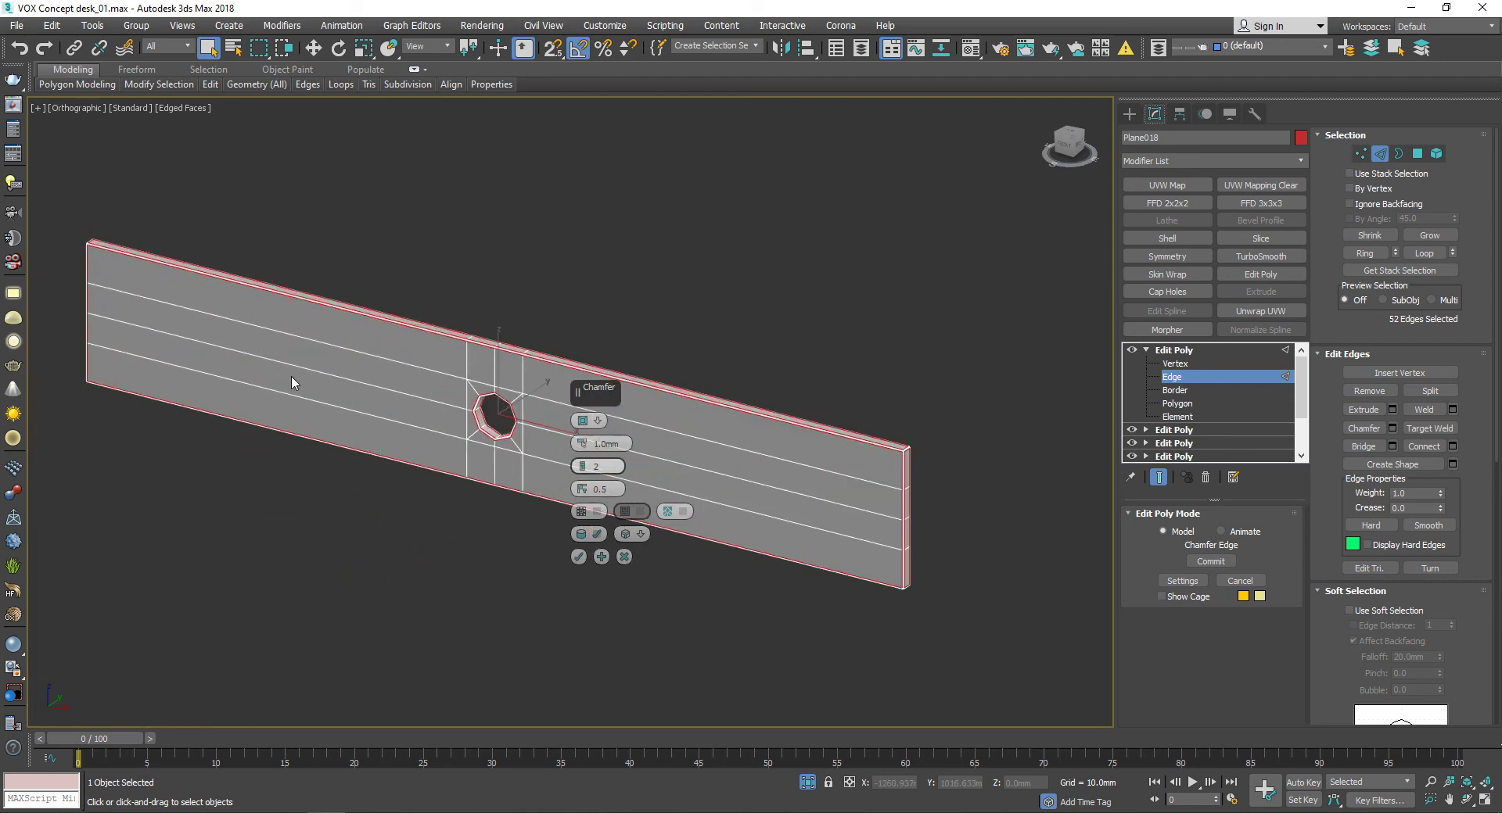
scroll(483, 427, "up", 3)
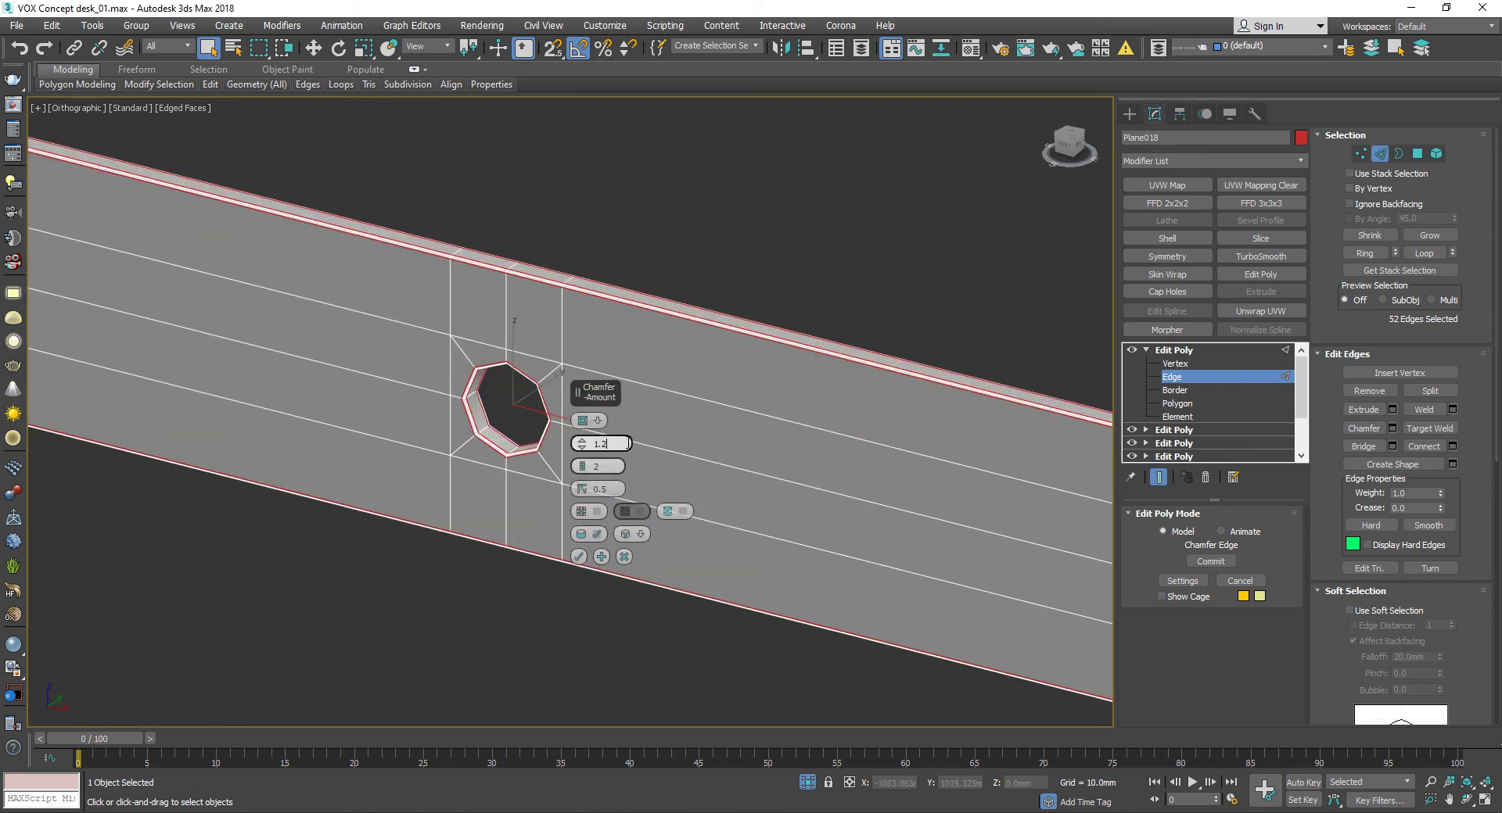
scroll(606, 459, "down", 5)
scroll(704, 393, "up", 3)
middle_click_drag(704, 393, 772, 405, "alt")
left_click(580, 559)
scroll(688, 486, "down", 2)
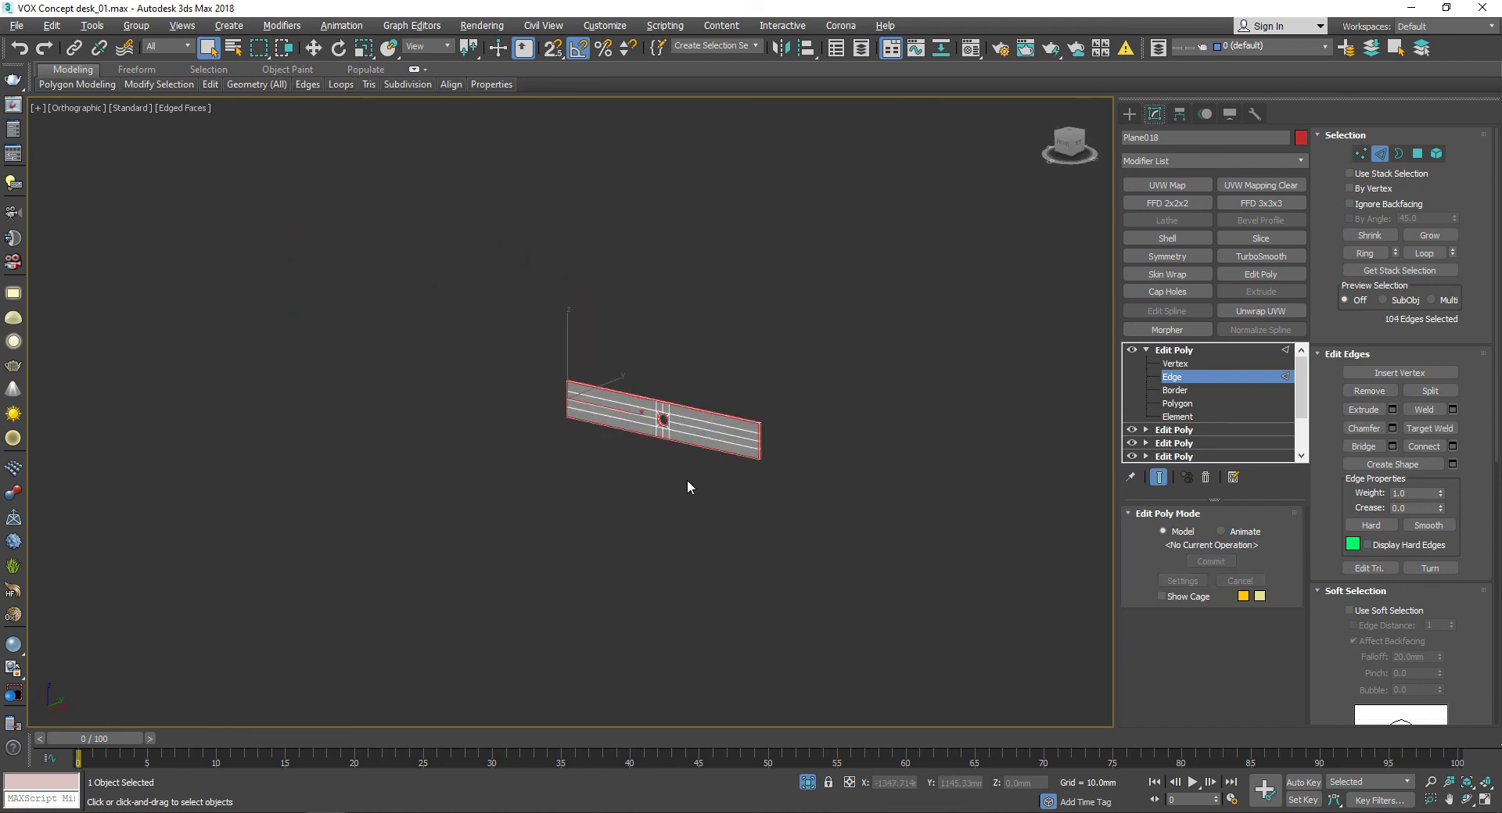
Step: Deselect everything, exit isolation to show the whole desk, and save the scene
left_click(1006, 446)
key("alt+q")
mouse_move(740, 508)
middle_mouse_down("alt")
mouse_move(560, 392)
mouse_move(402, 399)
mouse_move(624, 435)
mouse_move(639, 356)
mouse_move(634, 373)
middle_mouse_up("alt")
scroll(639, 356, "up", 2)
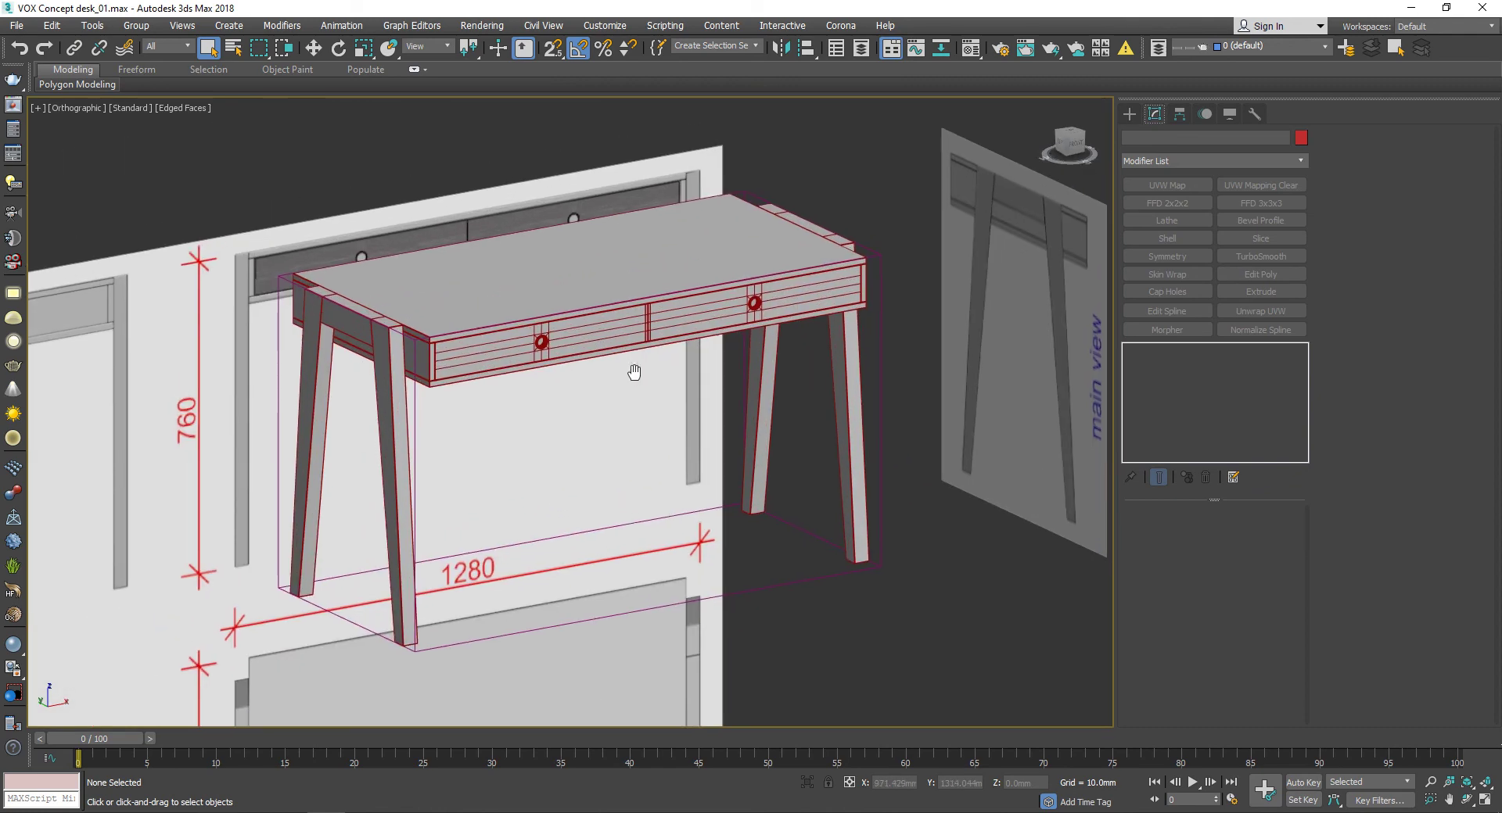
left_click(16, 32)
left_click(43, 151)
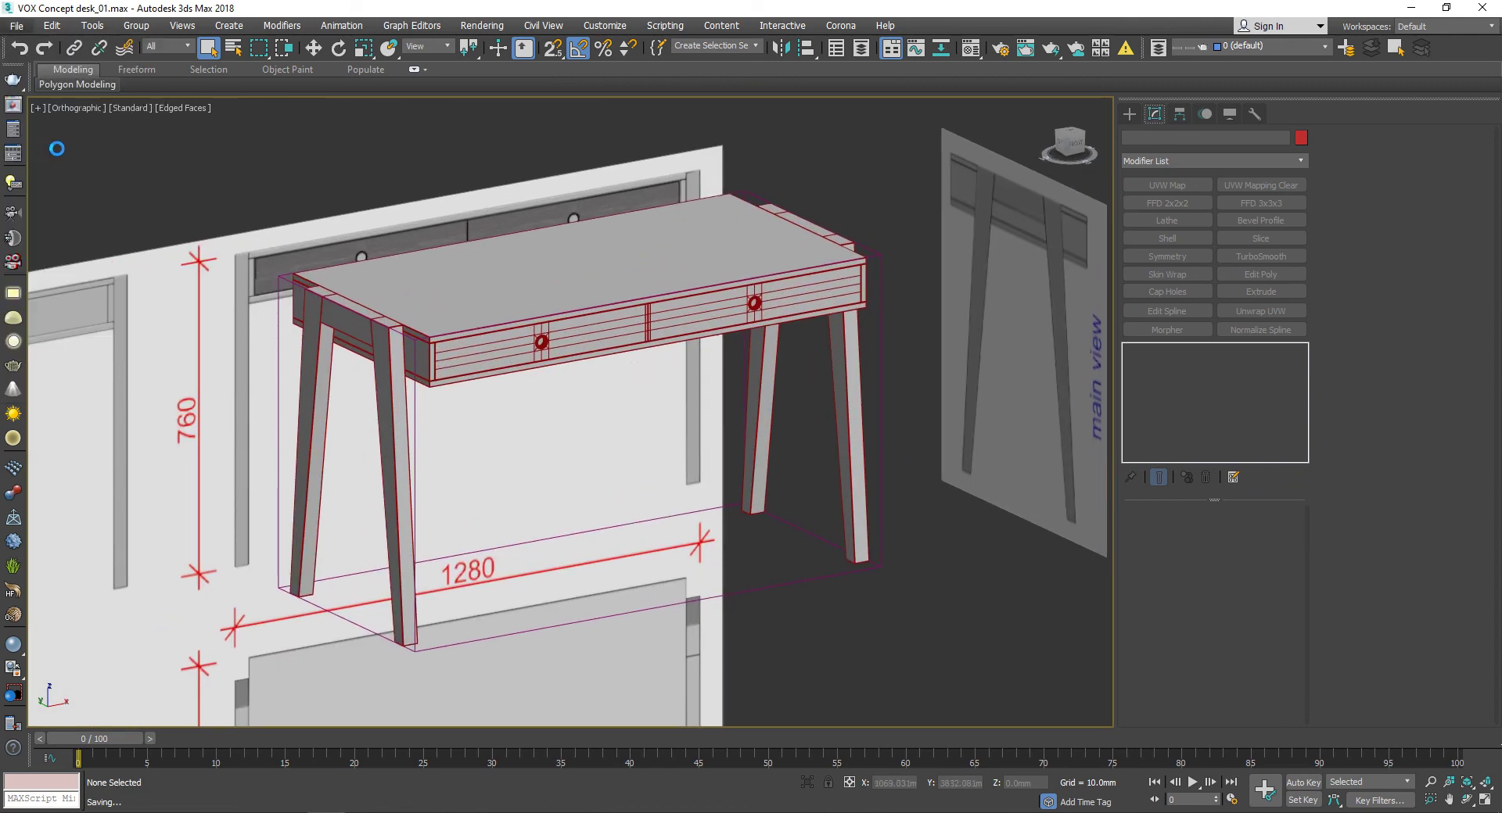